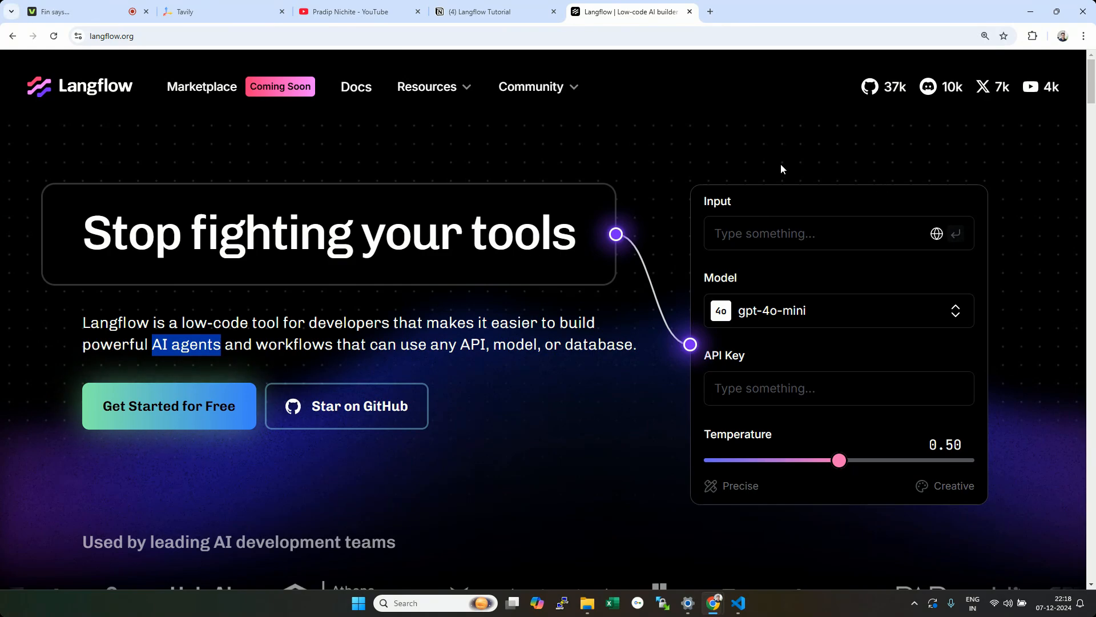
# Step: Browse langflow.org, highlight 'low-code' in the hero text, then bring up the Langflow Tutorial notes
pyautogui.moveTo(1091, 85); pyautogui.dragTo(1072, 231)
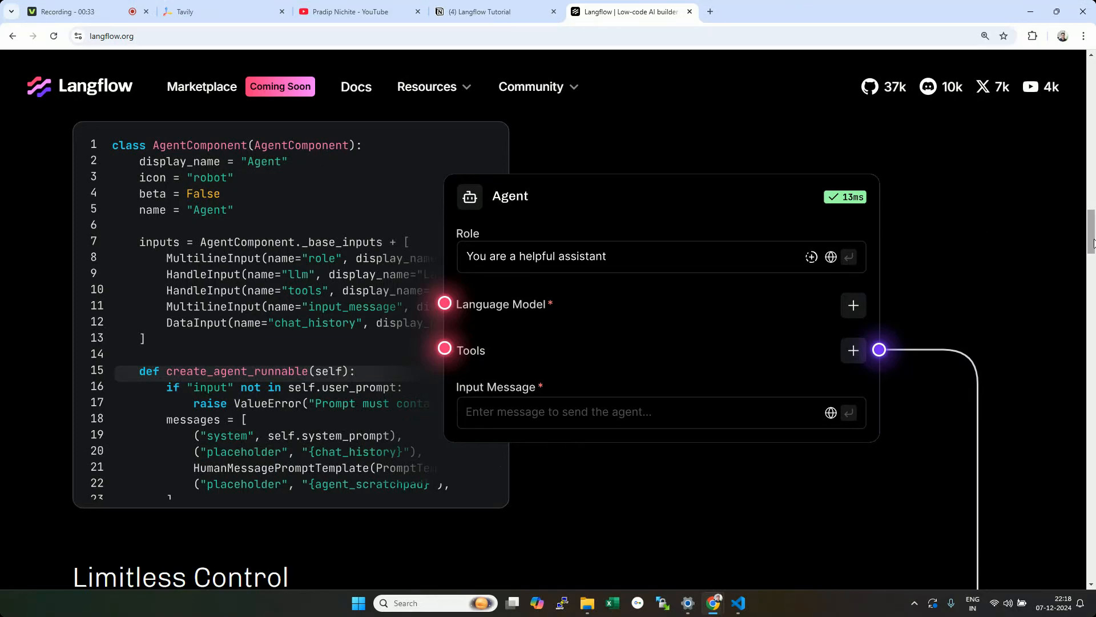
pyautogui.moveTo(1092, 243); pyautogui.dragTo(1093, 80)
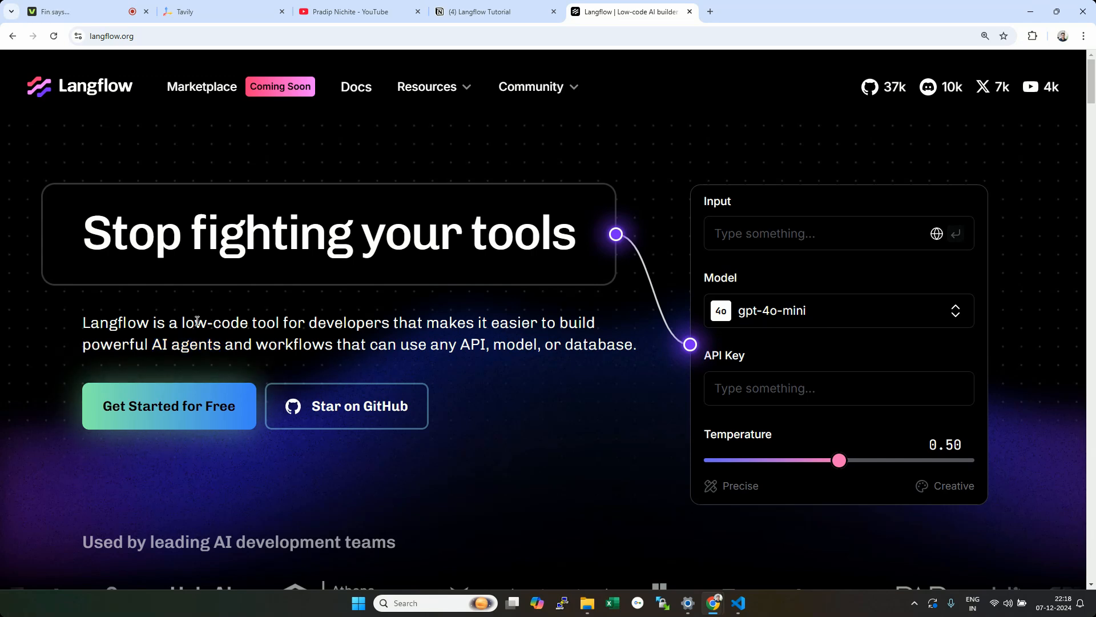
pyautogui.moveTo(181, 322); pyautogui.dragTo(240, 323)
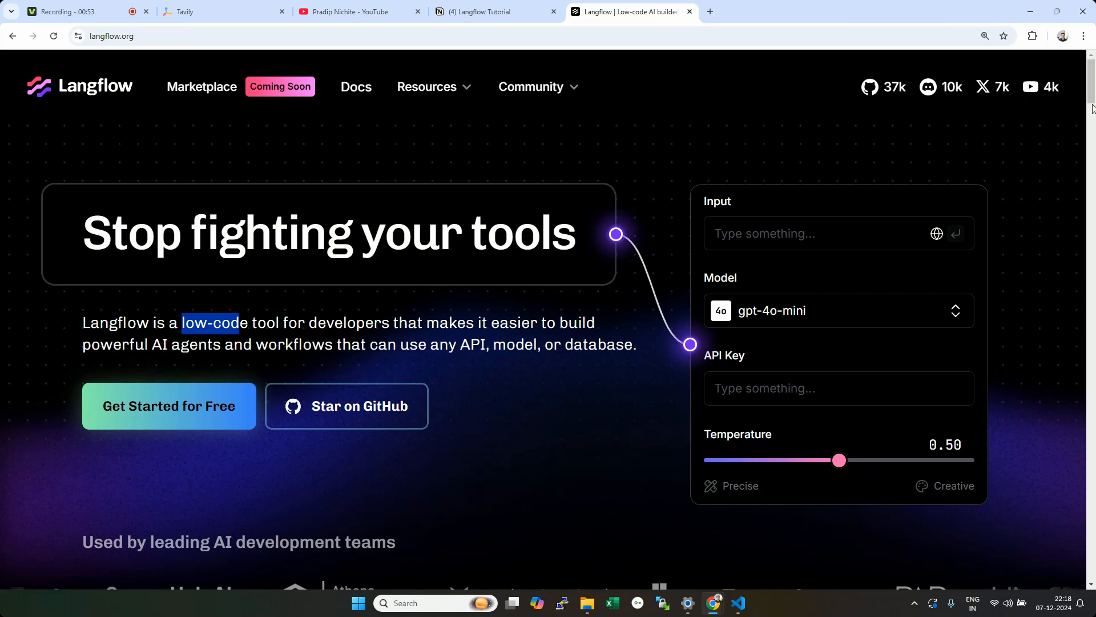
pyautogui.moveTo(1091, 108); pyautogui.dragTo(1091, 76)
pyautogui.click(473, 13)
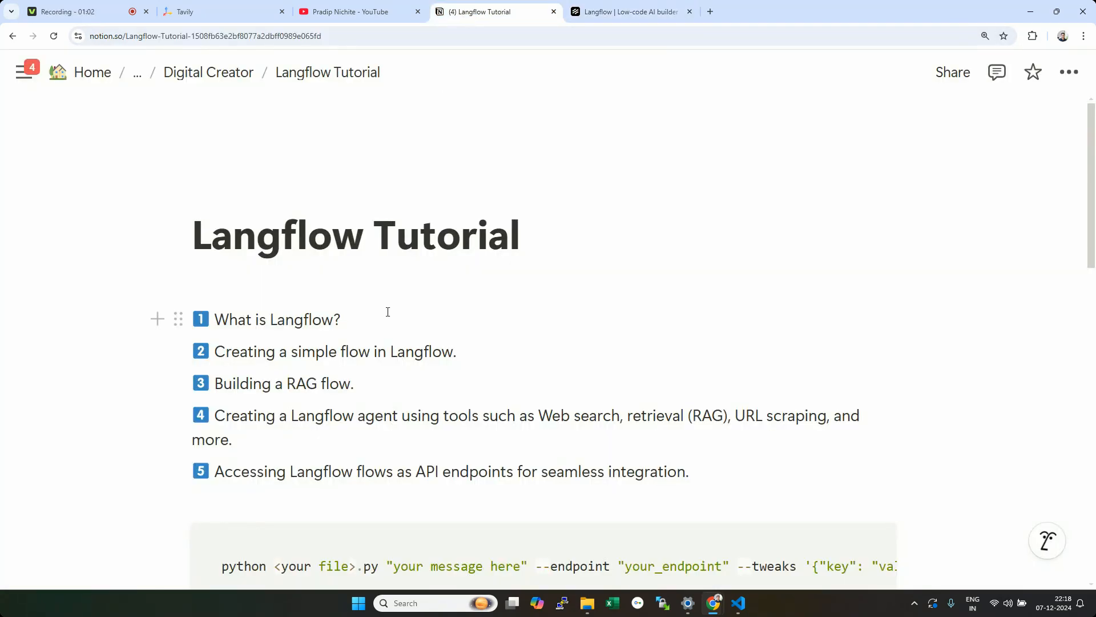
# Step: Look over the RAG video thumbnails on the YouTube channel's Videos page, then go back to Langflow
pyautogui.click(358, 13)
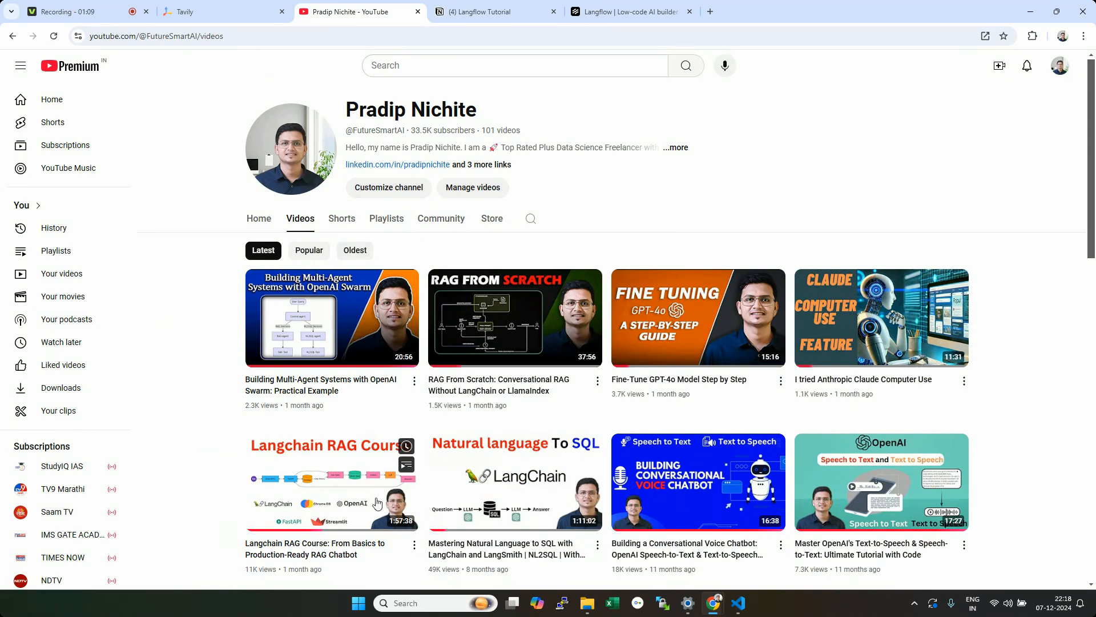
pyautogui.moveTo(358, 512)
pyautogui.moveTo(566, 401)
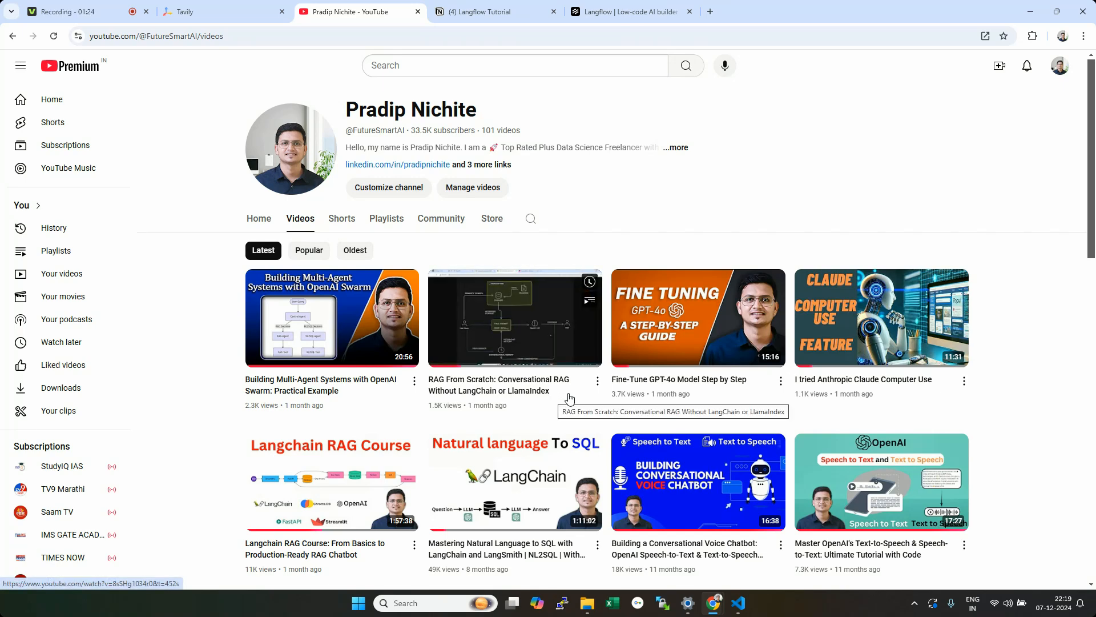
pyautogui.click(591, 16)
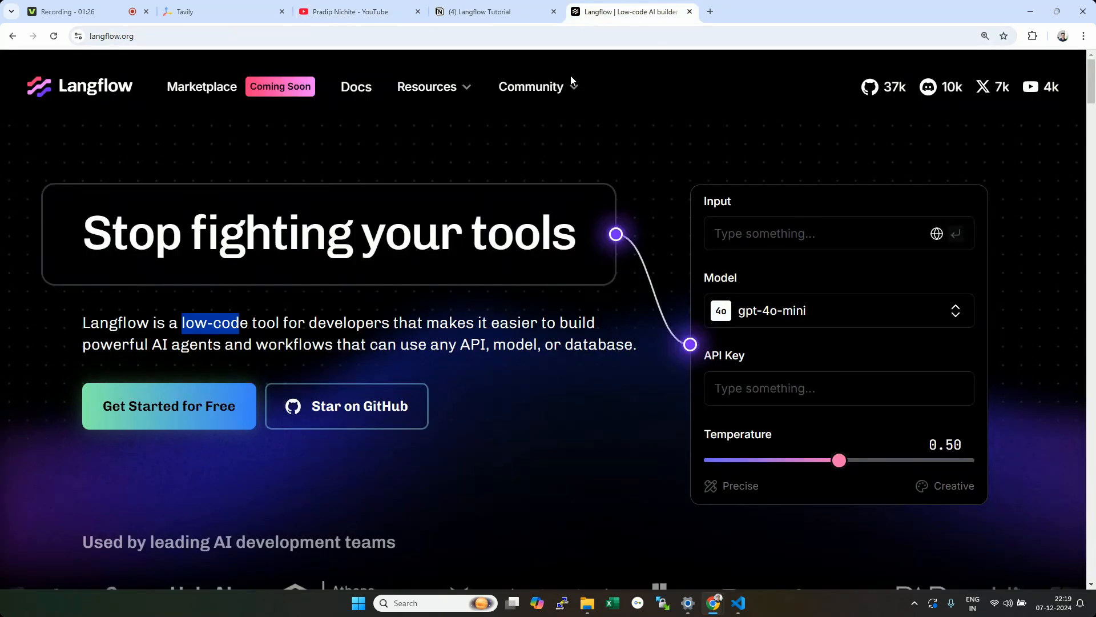
pyautogui.moveTo(559, 76)
pyautogui.click(487, 17)
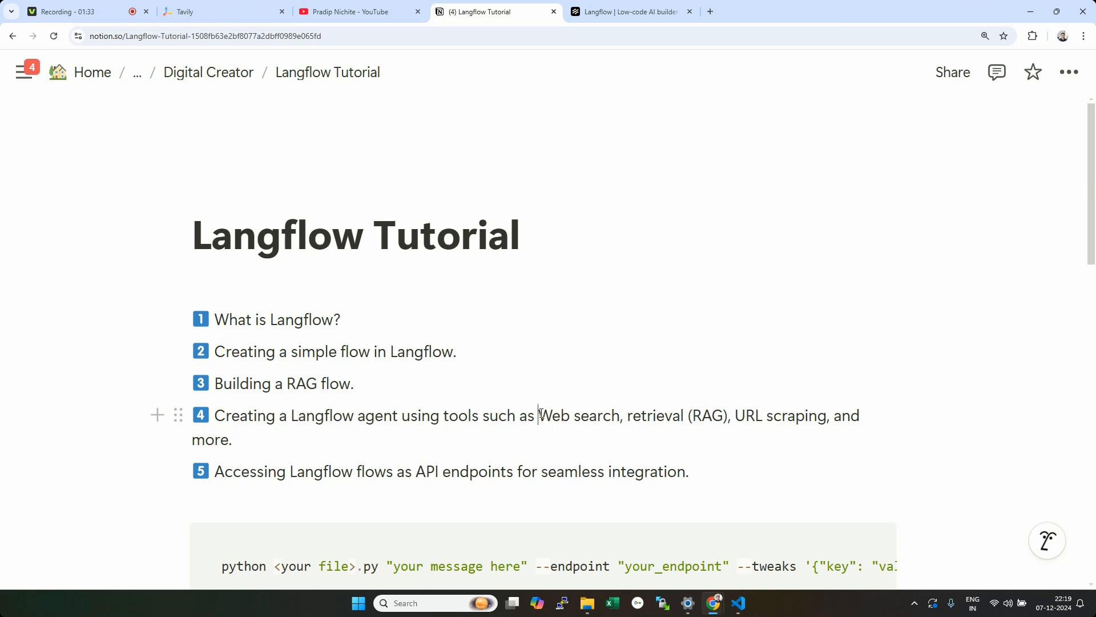
pyautogui.moveTo(540, 413); pyautogui.dragTo(617, 416)
pyautogui.click(781, 418)
pyautogui.moveTo(215, 320); pyautogui.dragTo(368, 327)
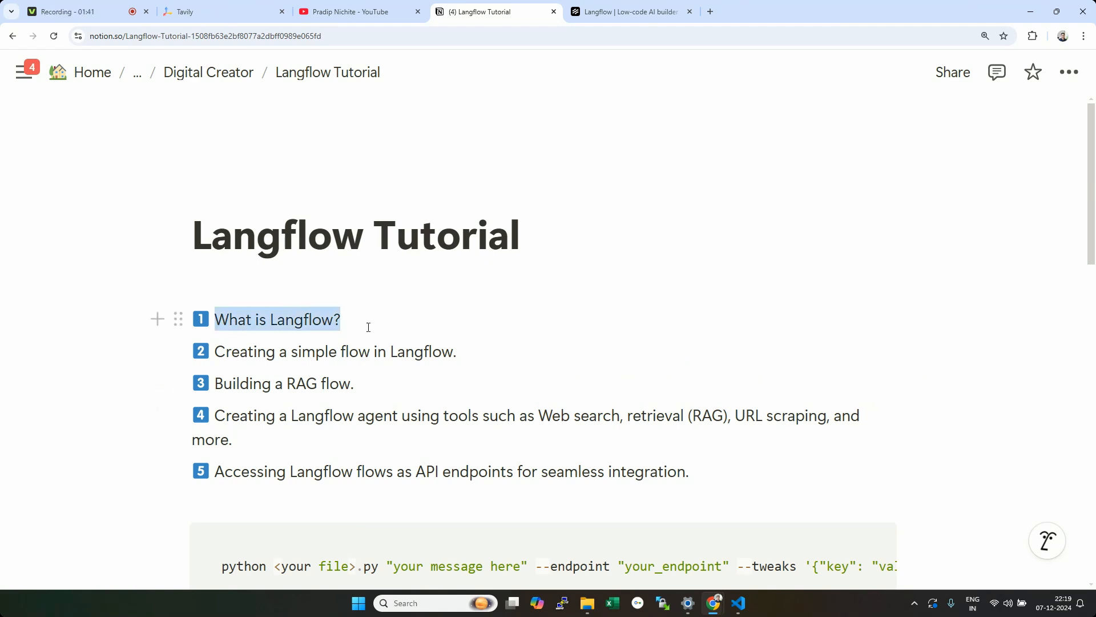
pyautogui.click(368, 326)
pyautogui.moveTo(460, 354); pyautogui.dragTo(365, 386)
pyautogui.click(365, 386)
pyautogui.moveTo(288, 418); pyautogui.dragTo(430, 419)
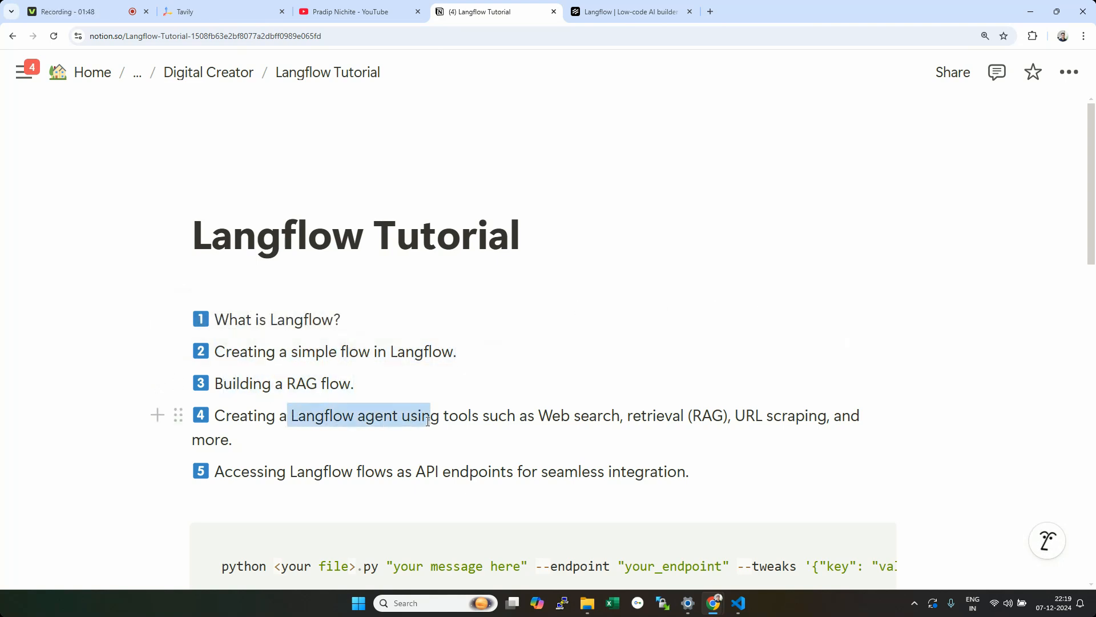
pyautogui.click(406, 473)
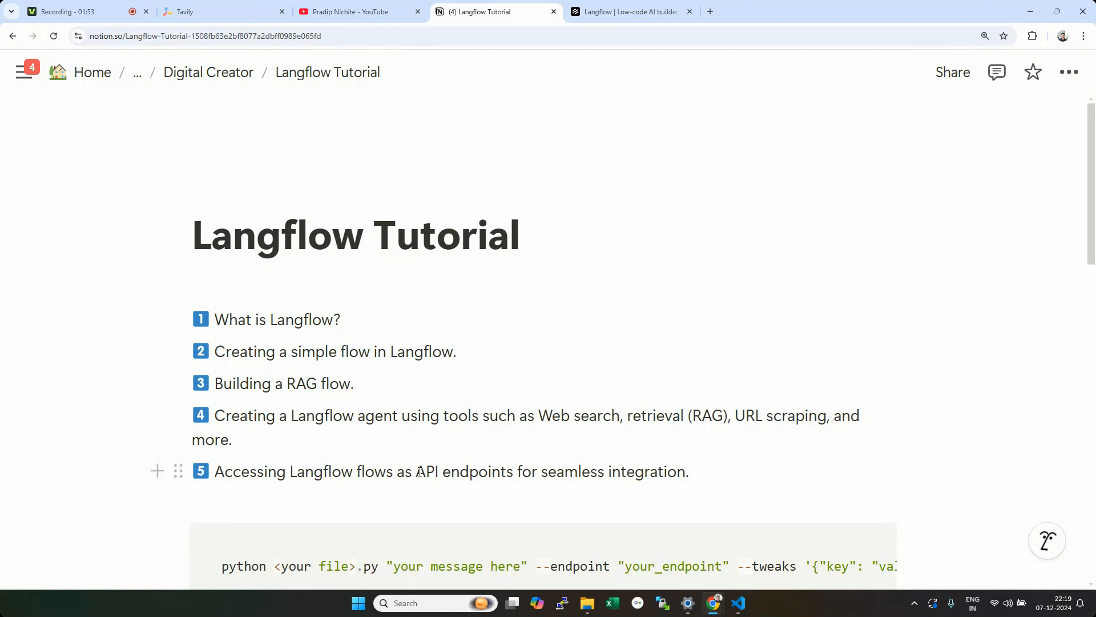
pyautogui.moveTo(419, 469); pyautogui.dragTo(520, 477)
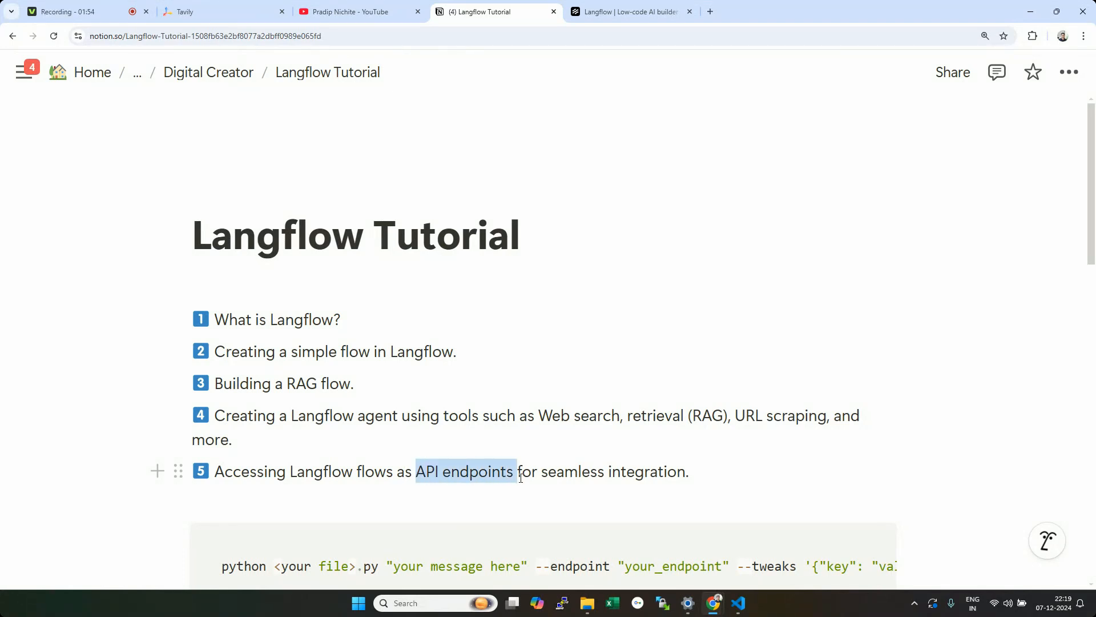
pyautogui.click(577, 360)
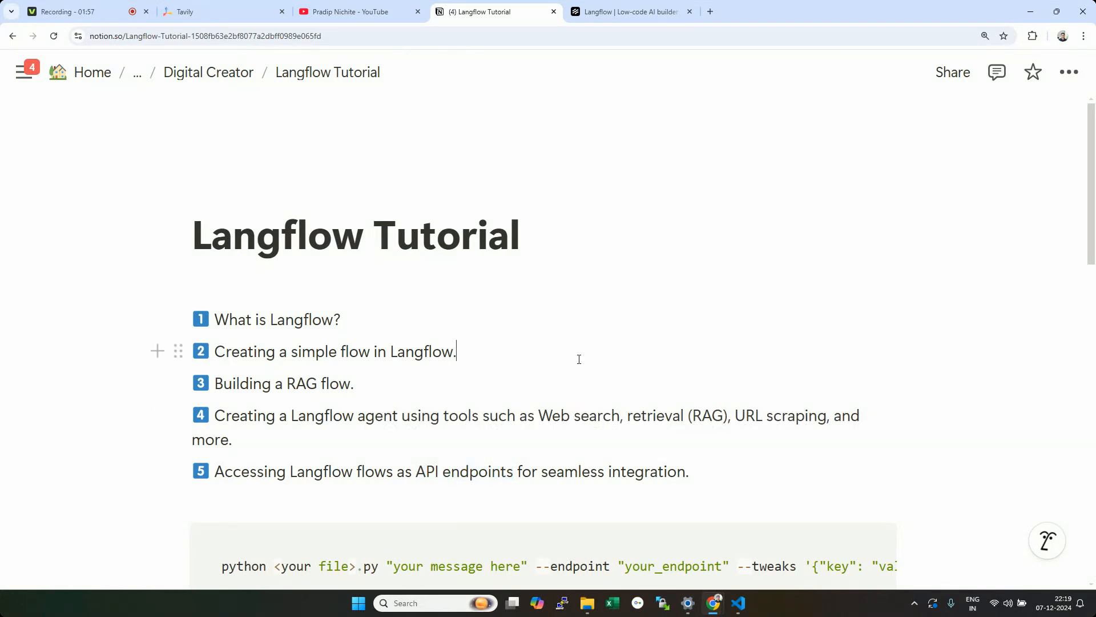
pyautogui.click(627, 9)
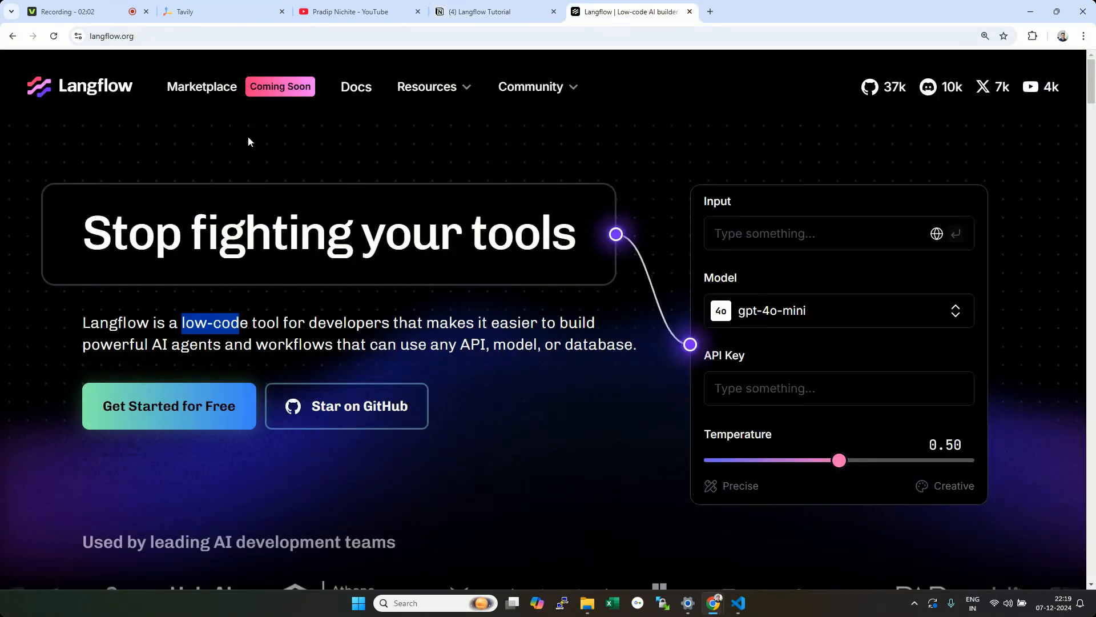
# Step: Open the langflow-ai/langflow GitHub repository via 'Star on GitHub', skim its files, and return to langflow.org
pyautogui.click(325, 406)
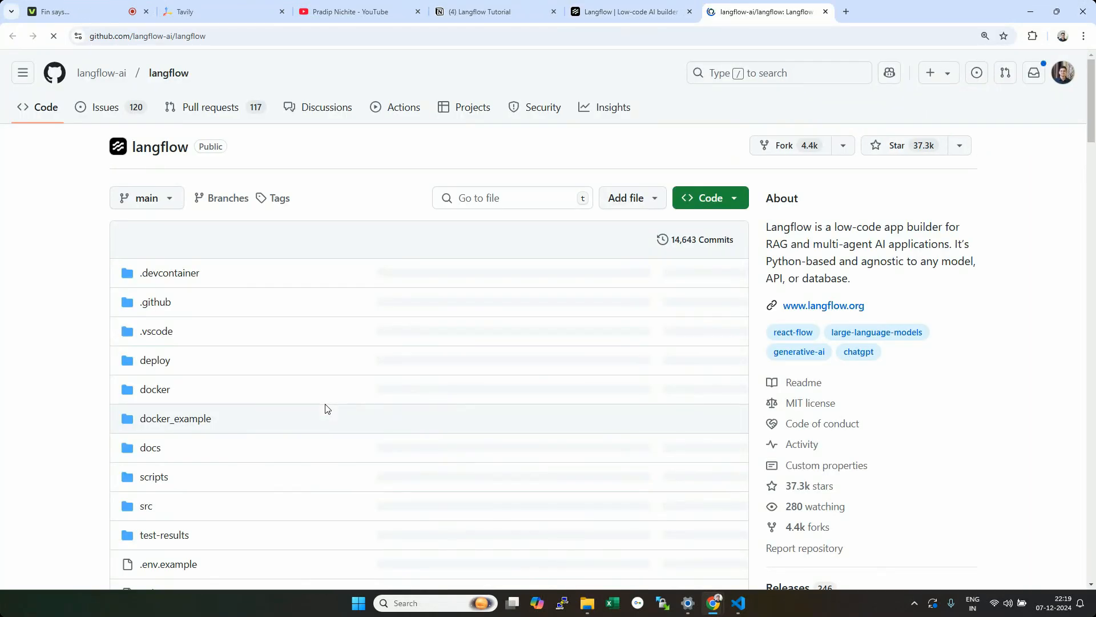
pyautogui.moveTo(1092, 108); pyautogui.dragTo(1095, 86)
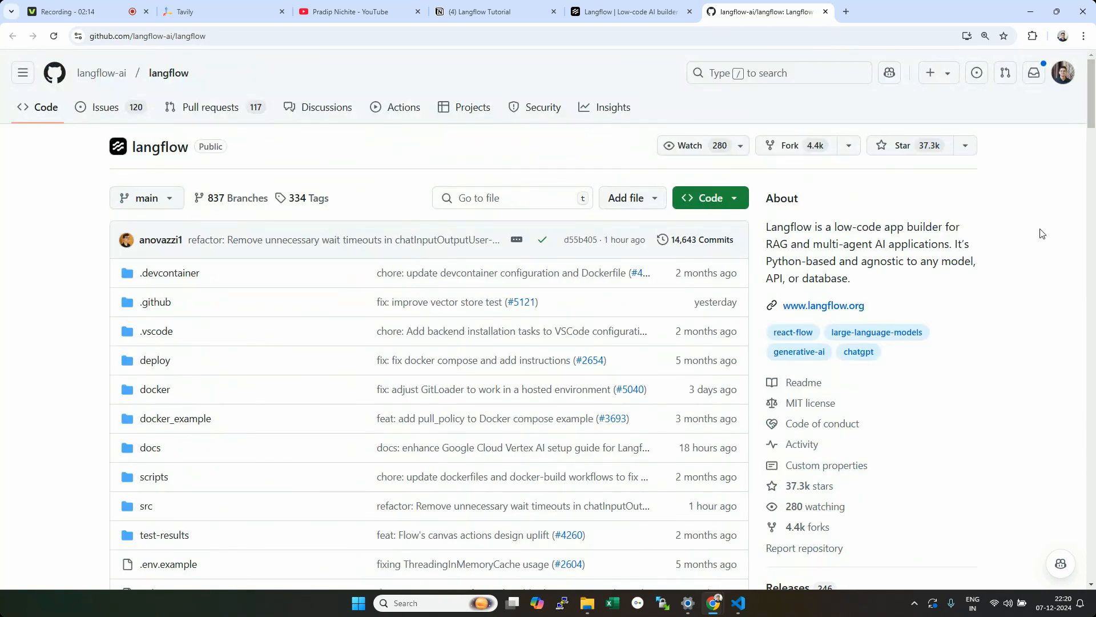
pyautogui.click(631, 12)
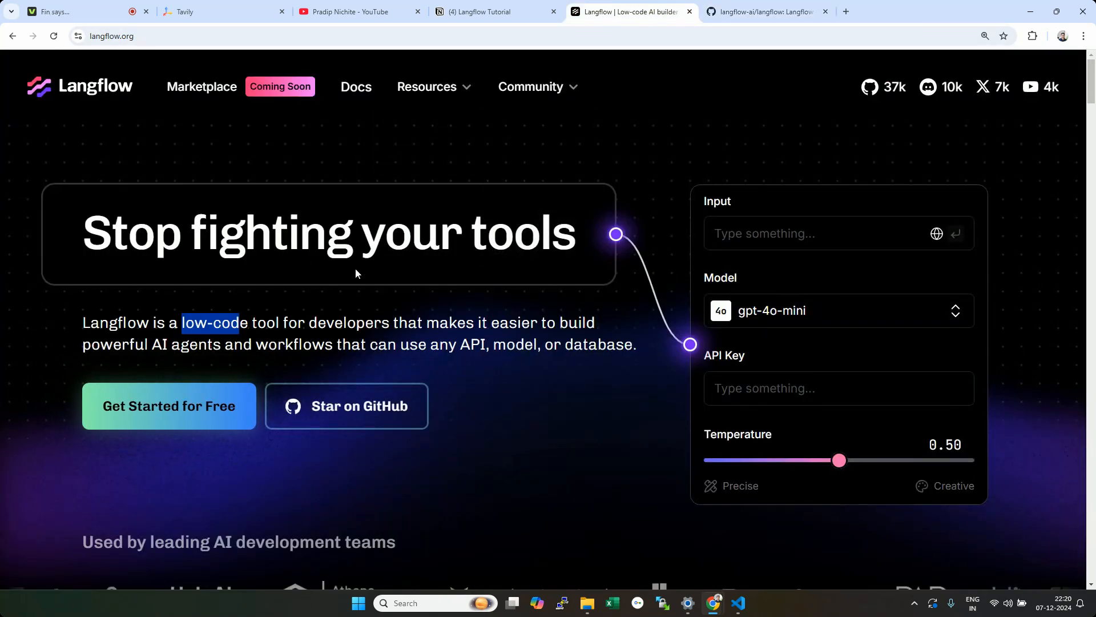
# Step: Sign up for DataStax Langflow for free using a Google account
pyautogui.click(164, 406)
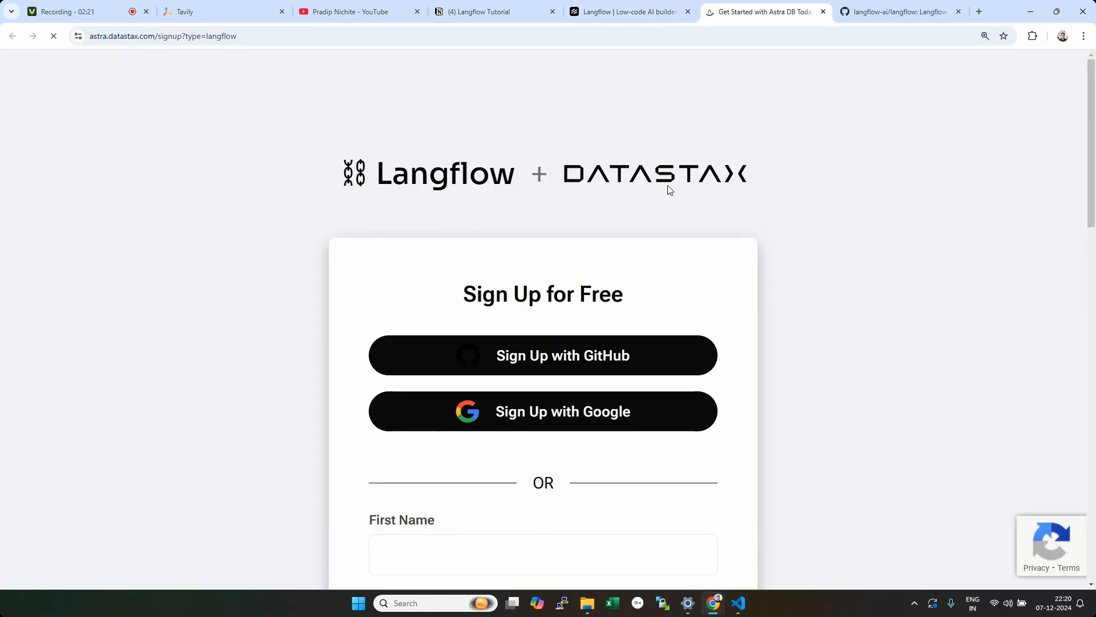
pyautogui.click(137, 36)
pyautogui.doubleClick(148, 36)
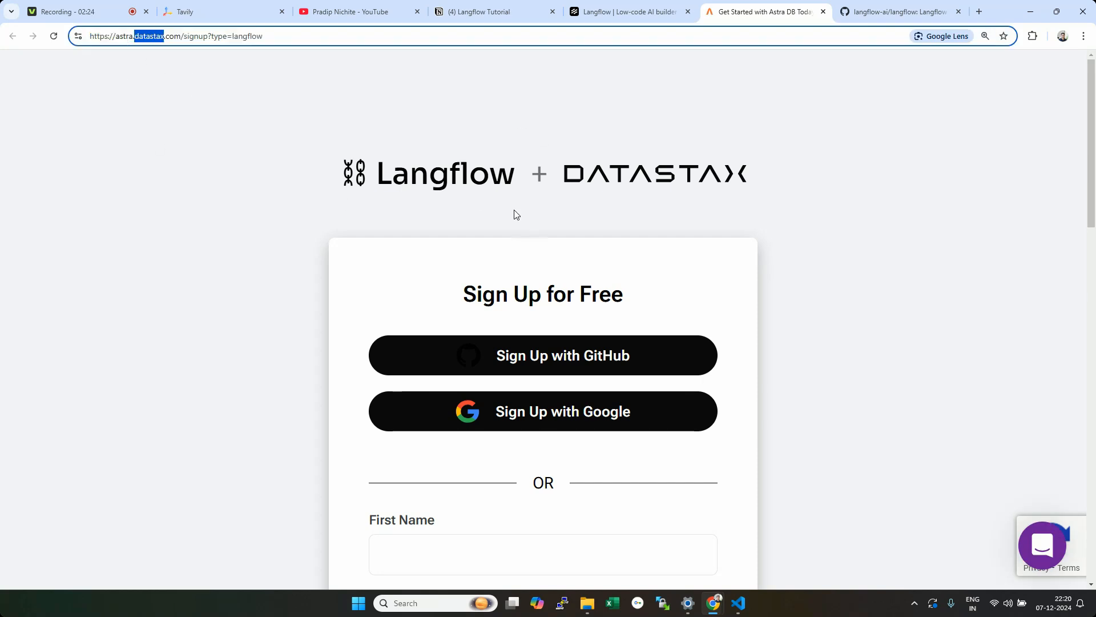
pyautogui.click(601, 416)
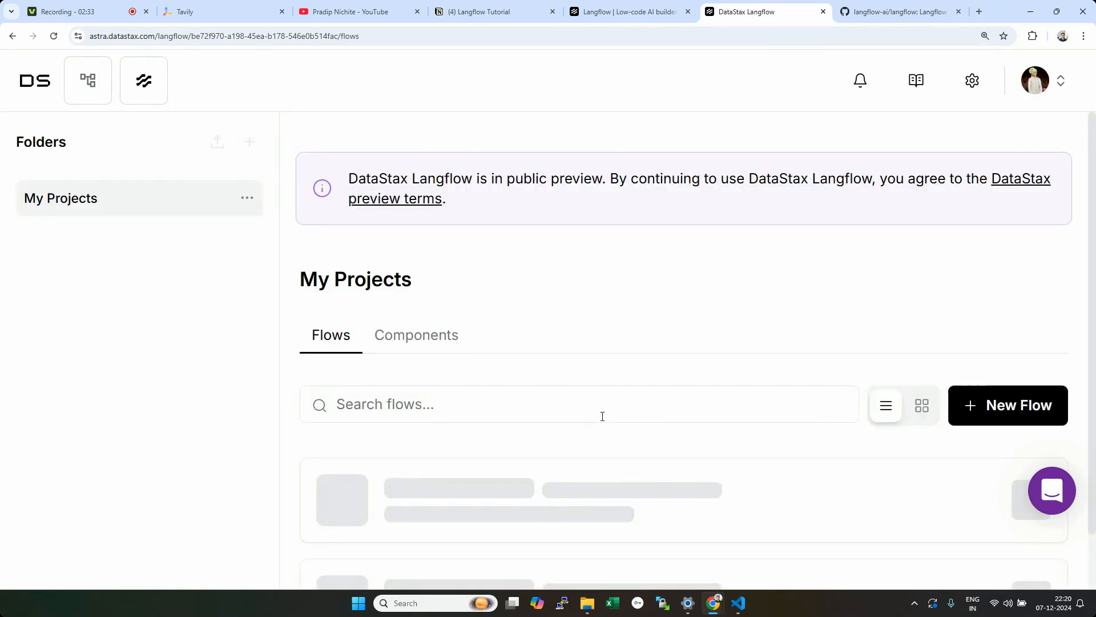
# Step: Delete the Basic Prompting (1) flow from My Projects, then return to the Langflow Tutorial notes
pyautogui.moveTo(1094, 143); pyautogui.dragTo(1088, 303)
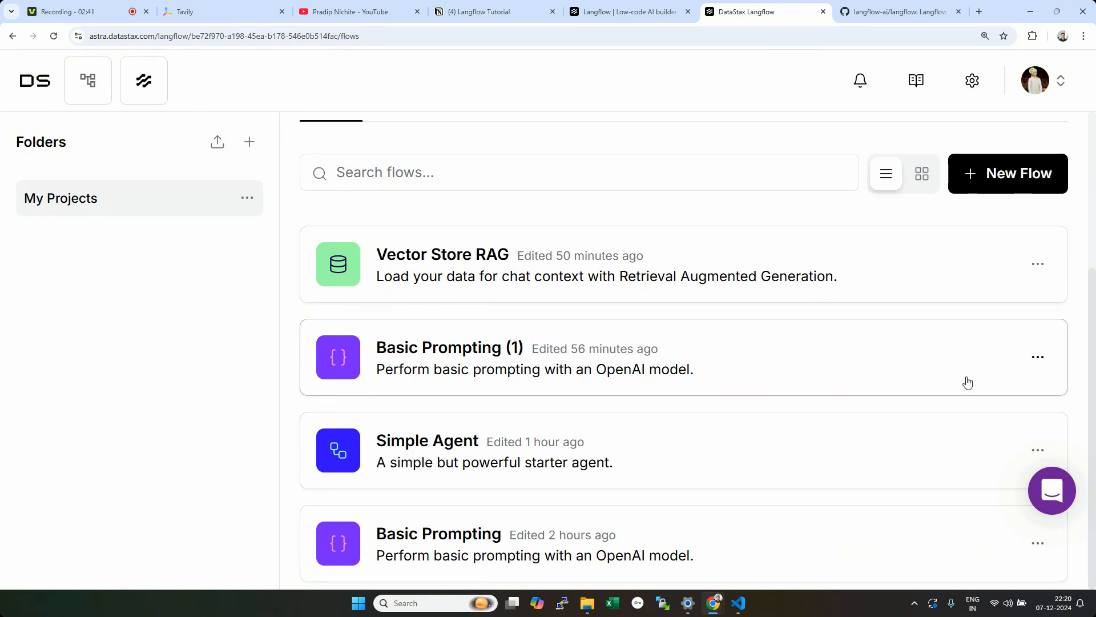
pyautogui.click(1038, 358)
pyautogui.click(955, 461)
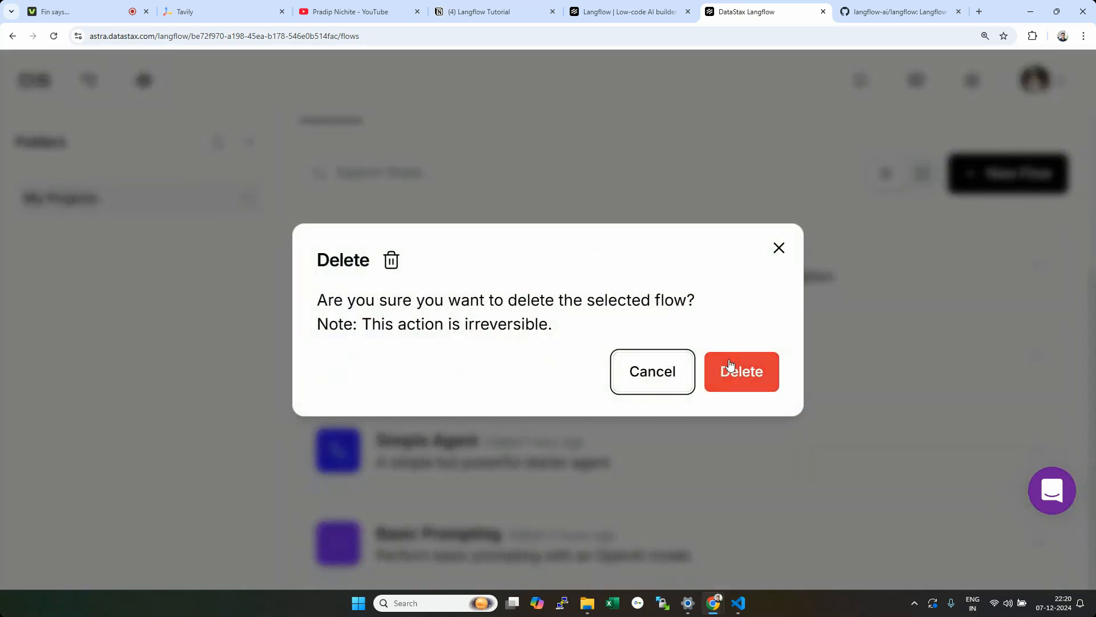
pyautogui.click(731, 368)
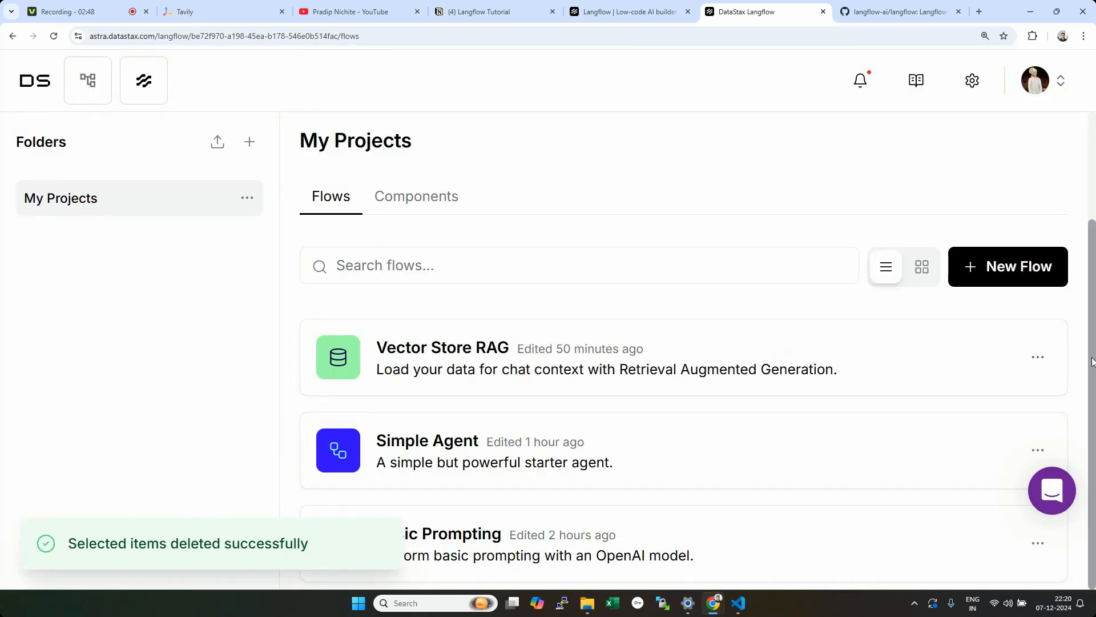
pyautogui.moveTo(1093, 361); pyautogui.dragTo(1094, 410)
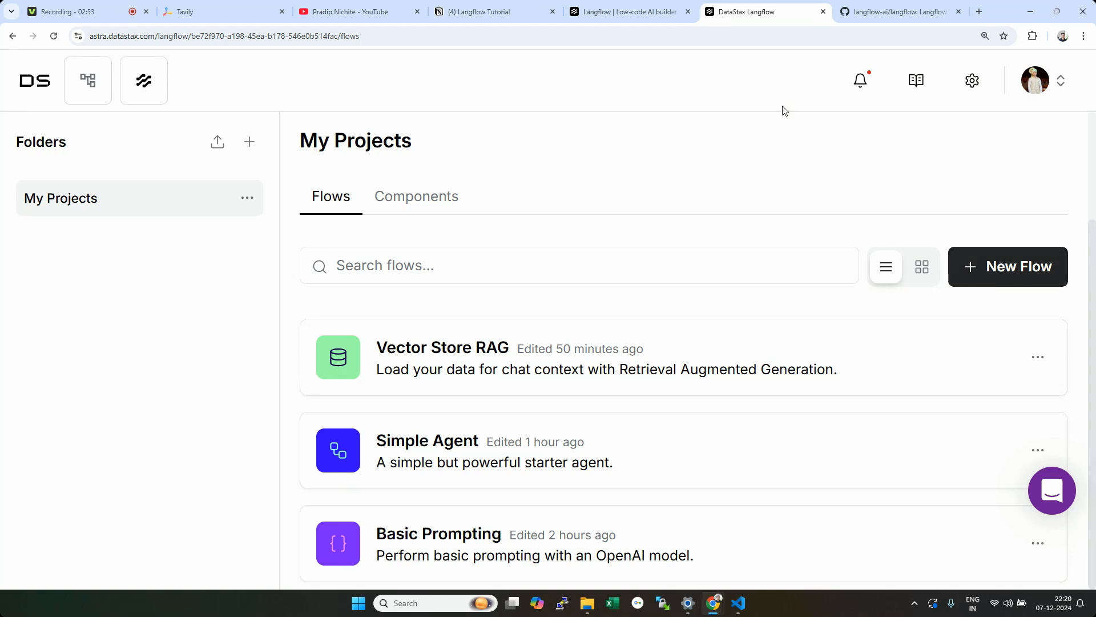
pyautogui.click(634, 11)
pyautogui.click(473, 12)
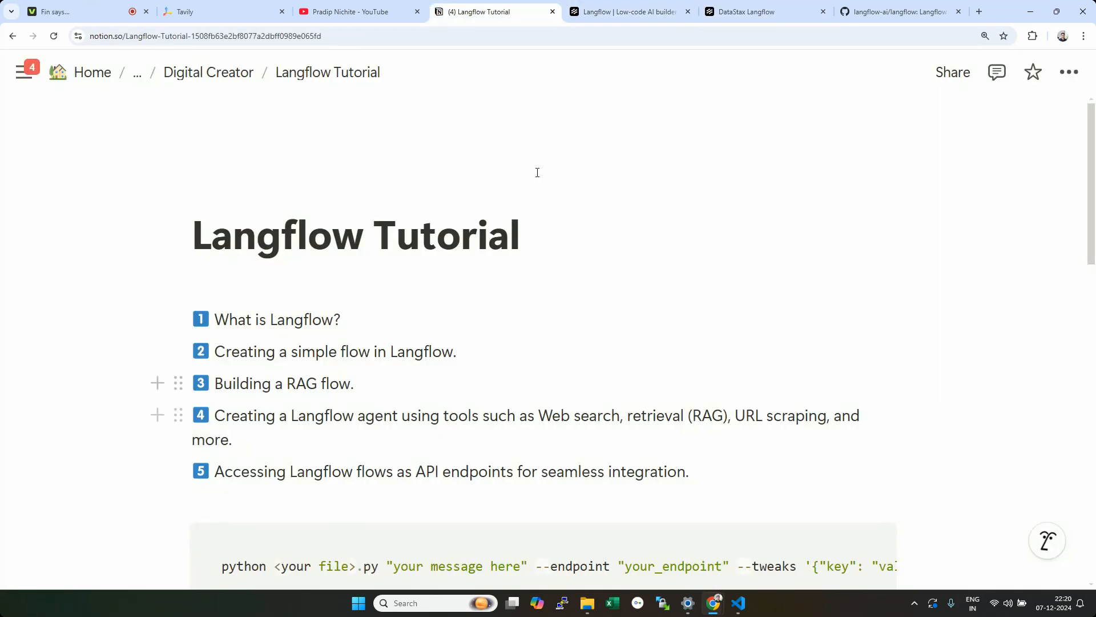
# Step: From the DataStax Langflow projects page, start a New Flow using the Basic Prompting template
pyautogui.click(751, 11)
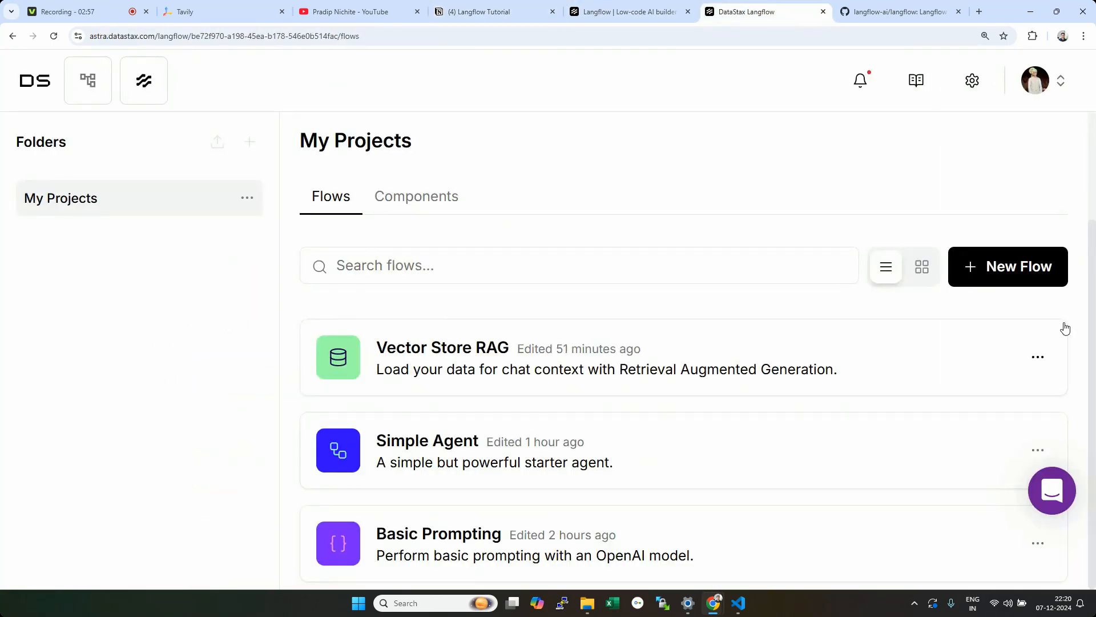
pyautogui.click(996, 269)
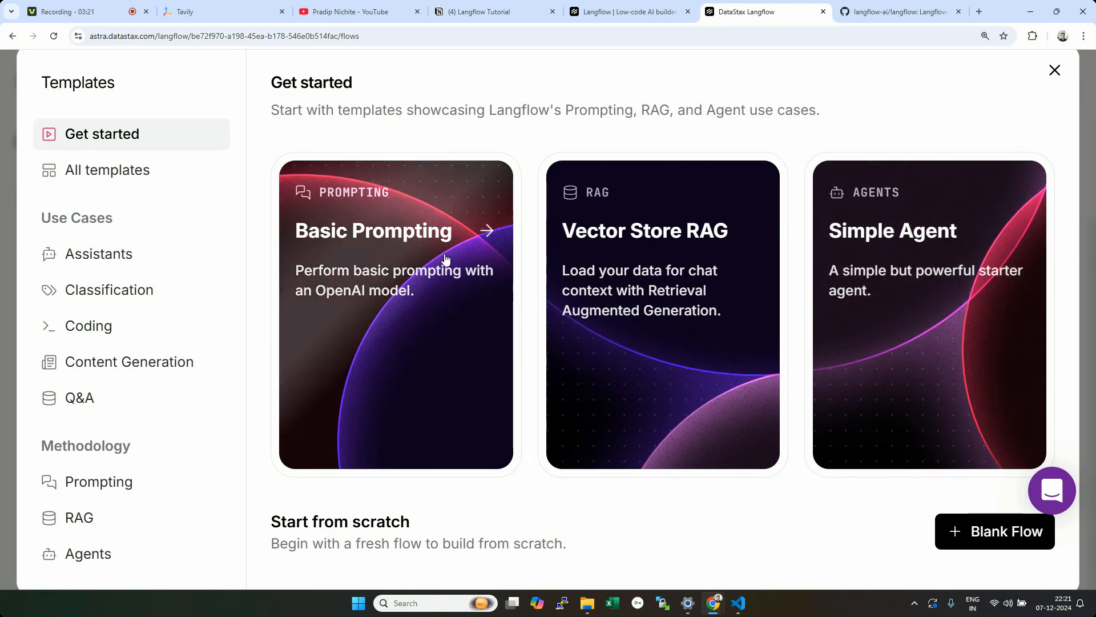
pyautogui.click(362, 233)
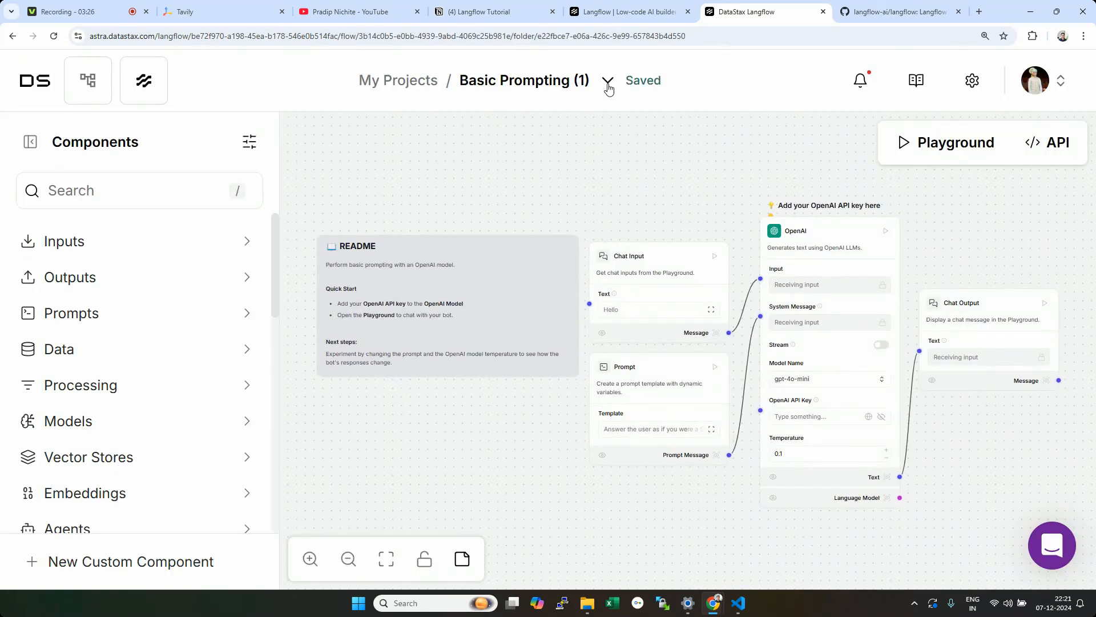
# Step: In Flow Settings, change the name's '(1)' suffix to 'Yt', making it Basic Prompting Yt, and save
pyautogui.click(608, 82)
pyautogui.click(510, 181)
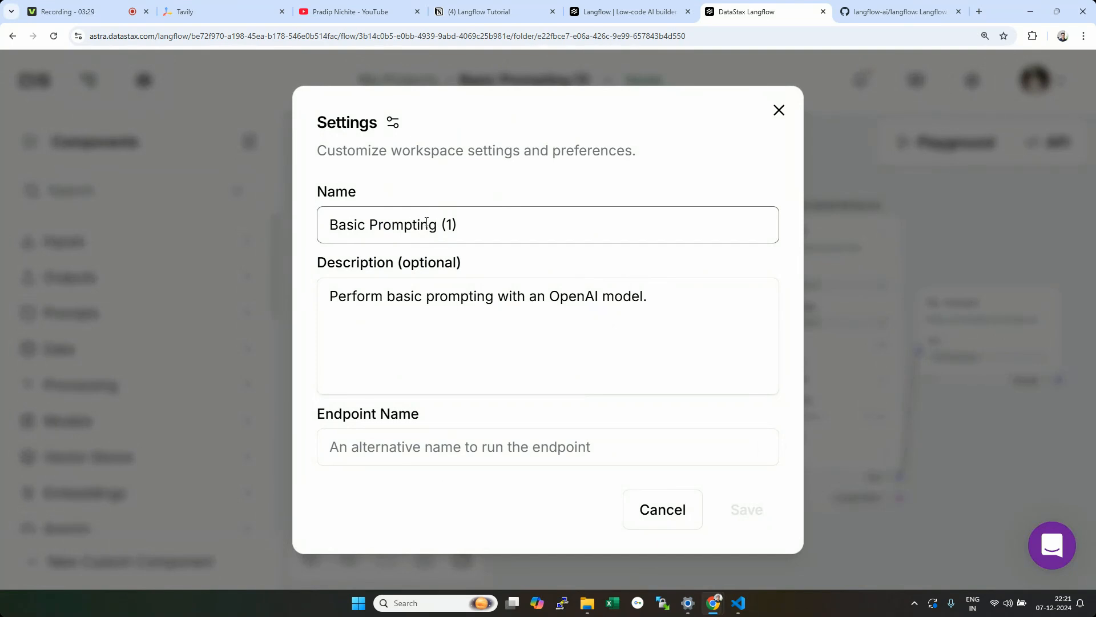
pyautogui.moveTo(446, 221); pyautogui.dragTo(457, 222)
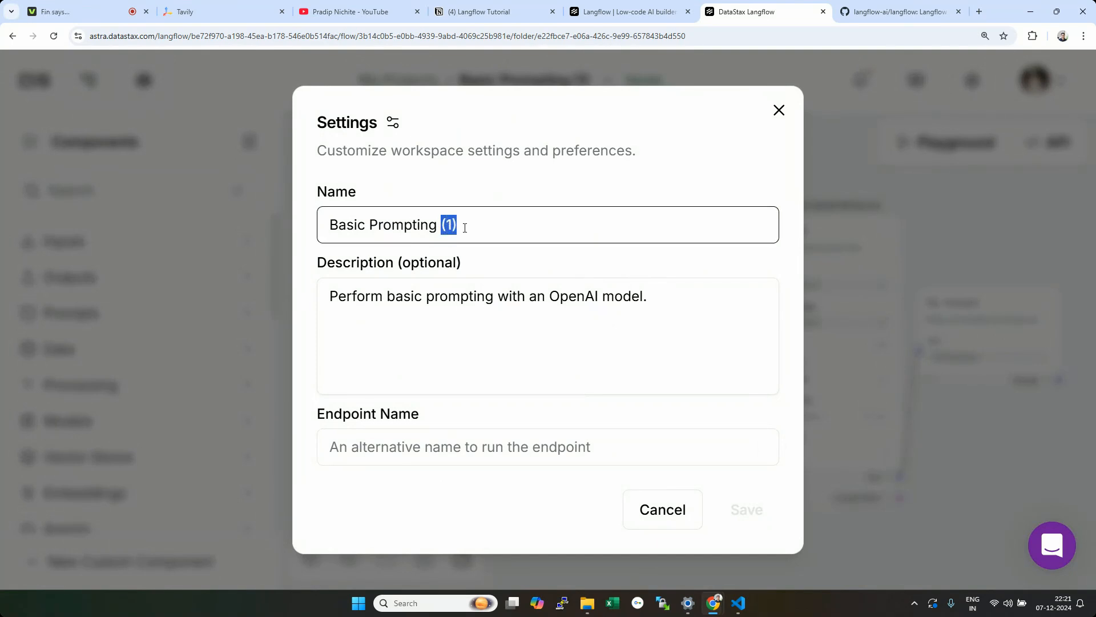
pyautogui.write('Yt')
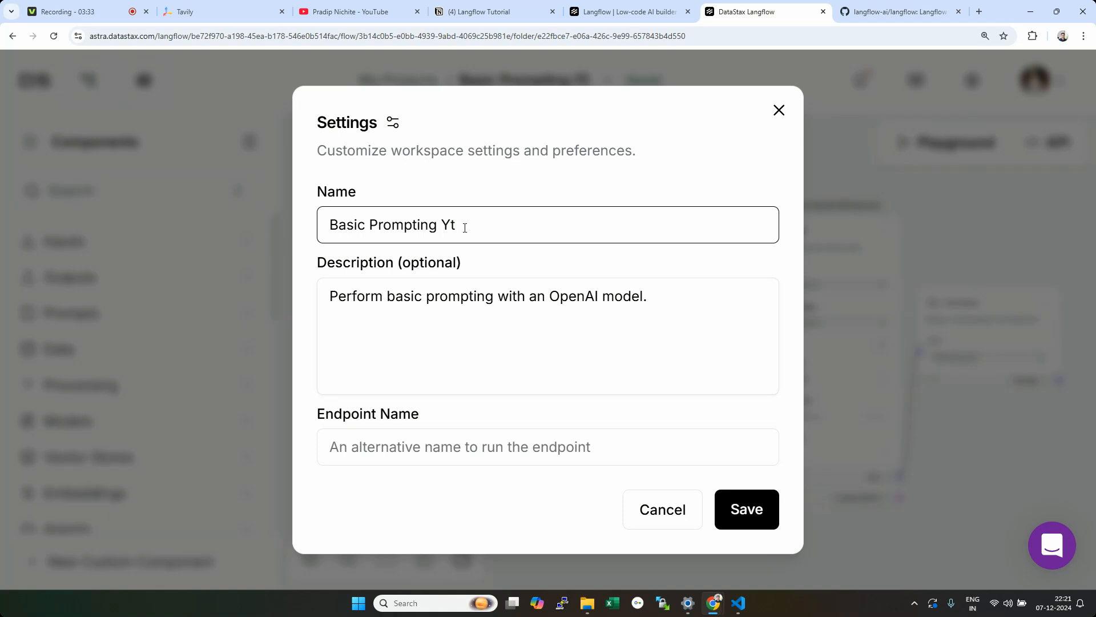
pyautogui.press('Tab')
pyautogui.press('Tab')
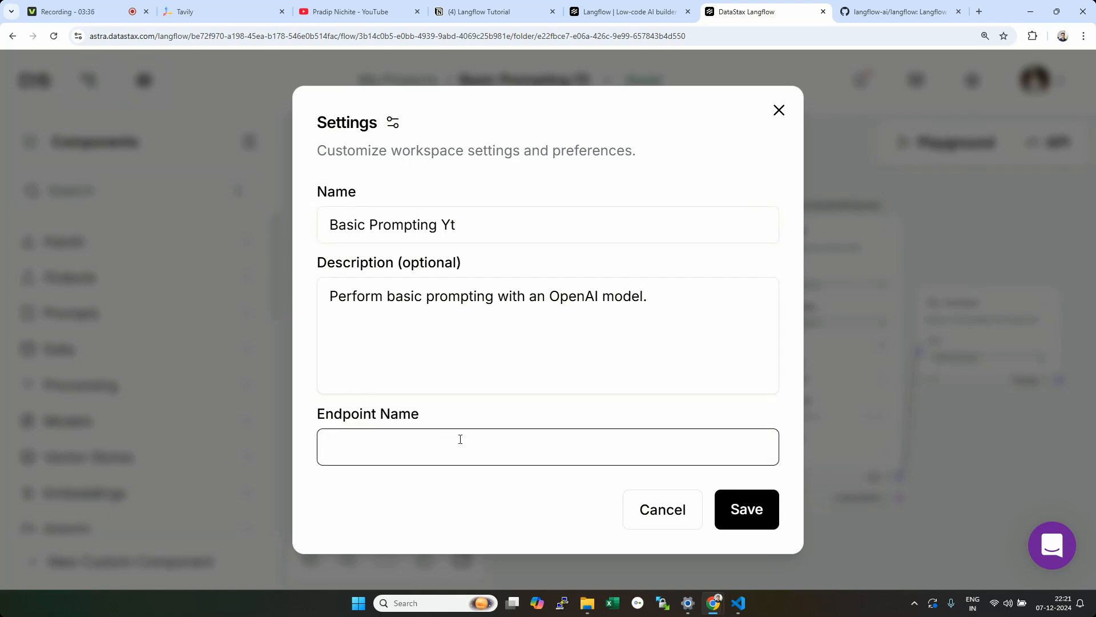
pyautogui.hotkey('shift', 'Tab')
pyautogui.hotkey('shift', 'Tab')
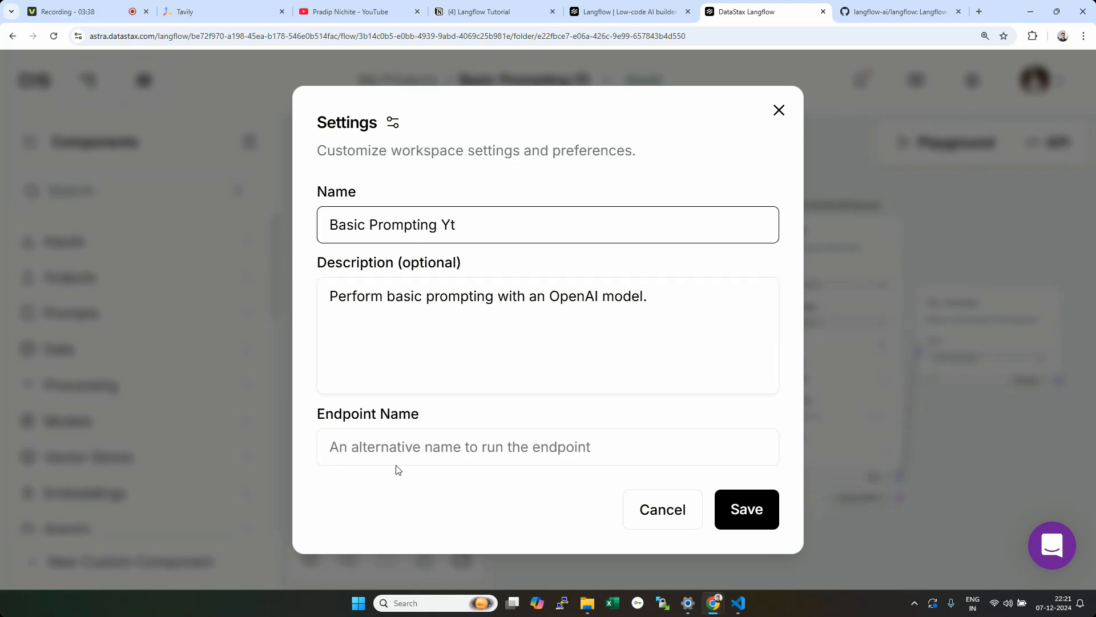
pyautogui.hotkey('ctrl', 'a')
pyautogui.click(742, 511)
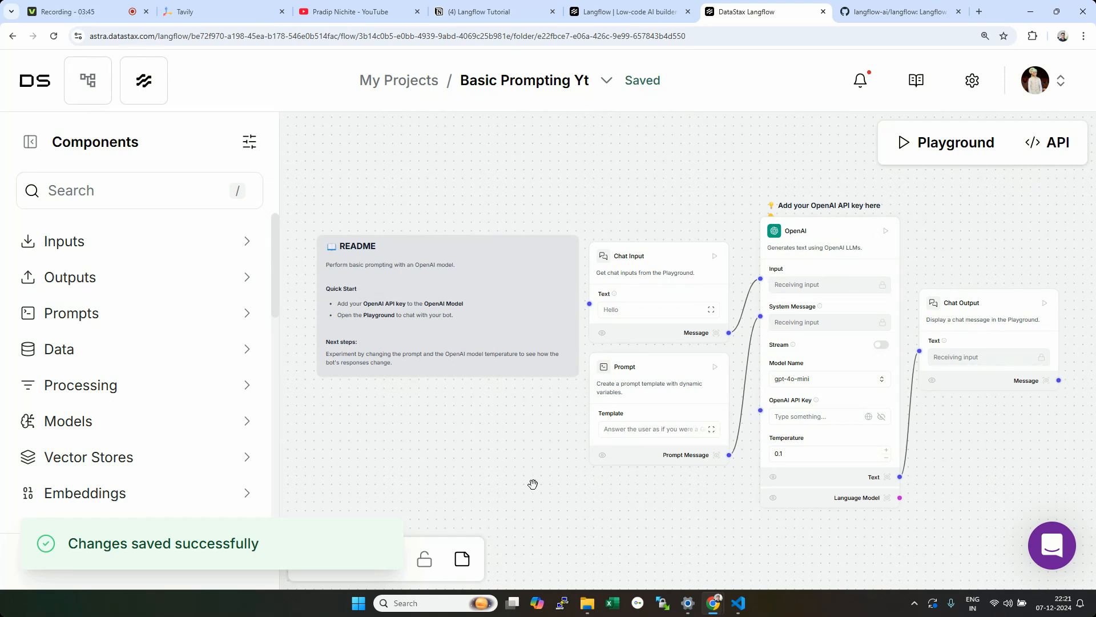
# Step: Pan and zoom the canvas, nudging the README note lower, to centre the flow's components
pyautogui.scroll(-1, 533, 484)
pyautogui.scroll(2, 533, 485)
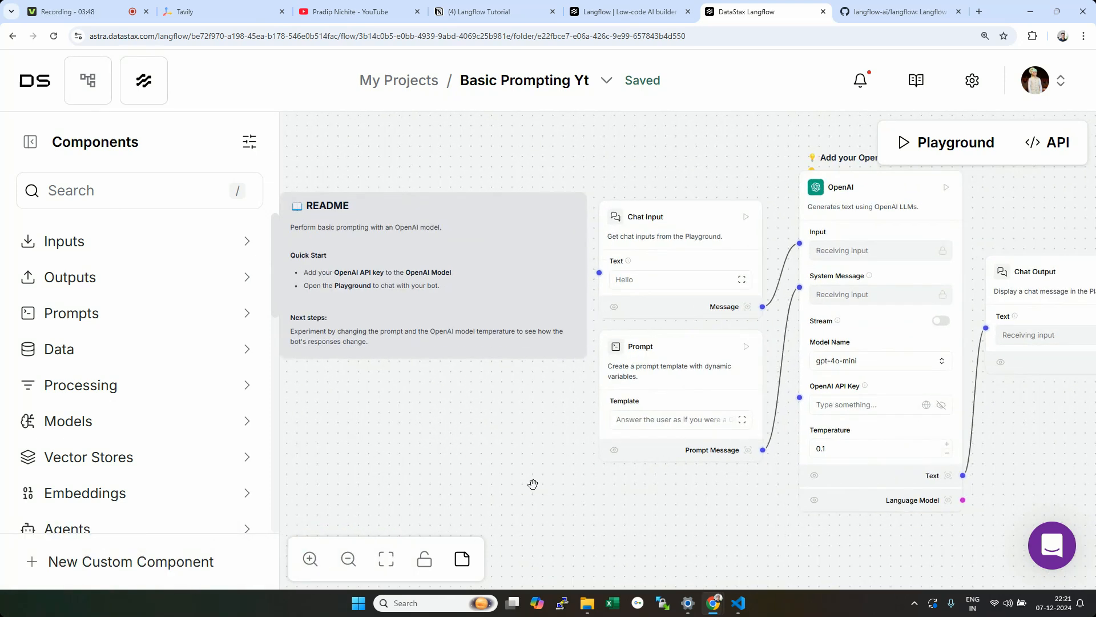
pyautogui.scroll(1, 558, 436)
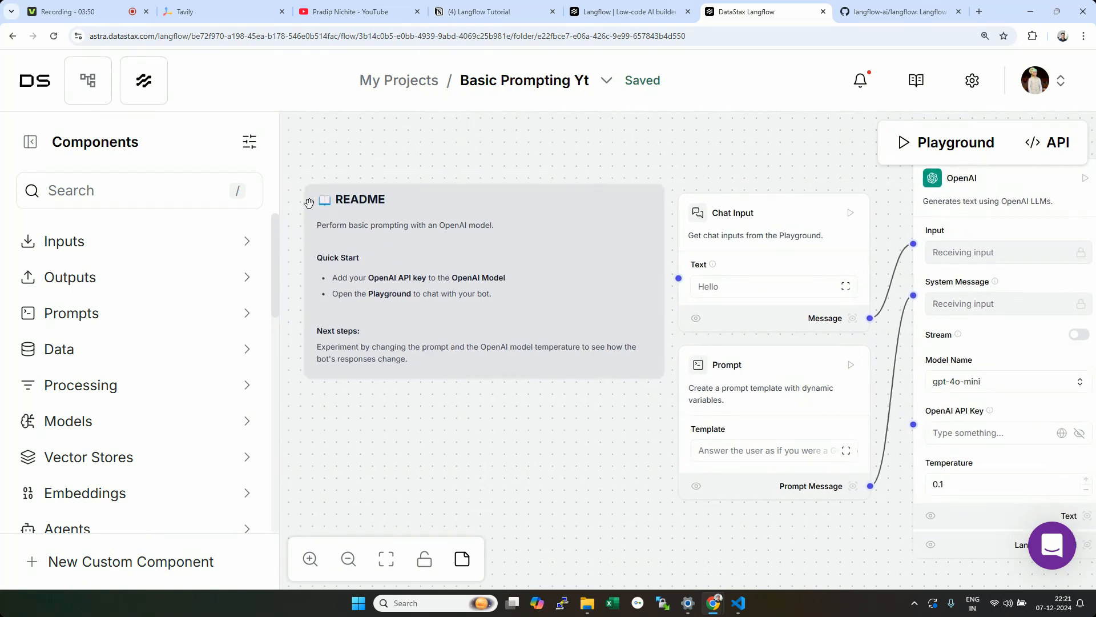
pyautogui.scroll(1, 483, 442)
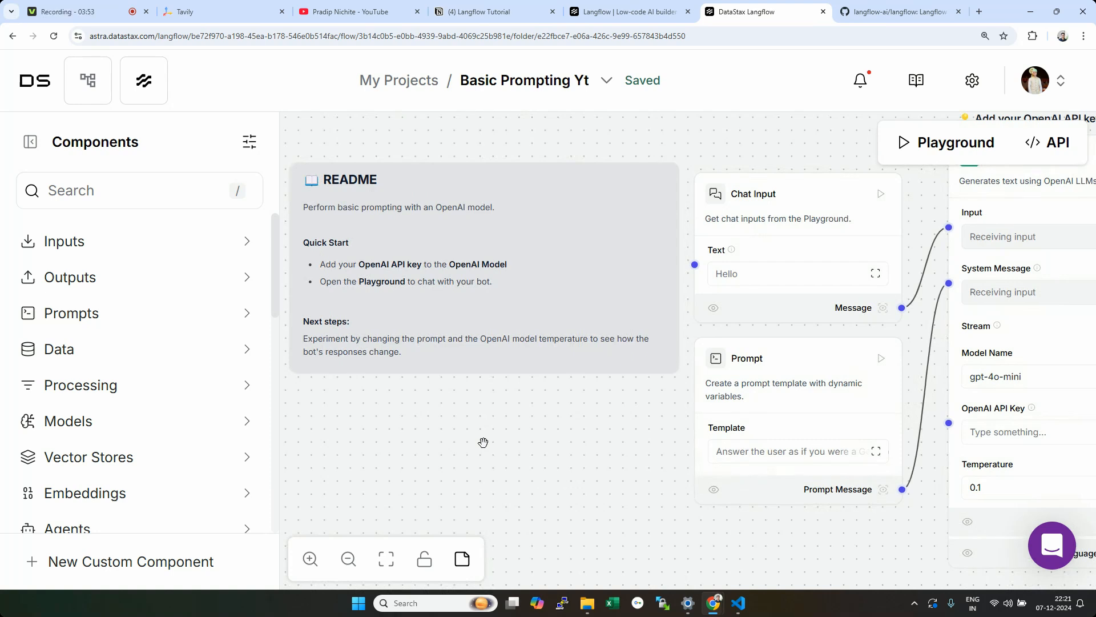
pyautogui.moveTo(531, 341); pyautogui.dragTo(532, 365)
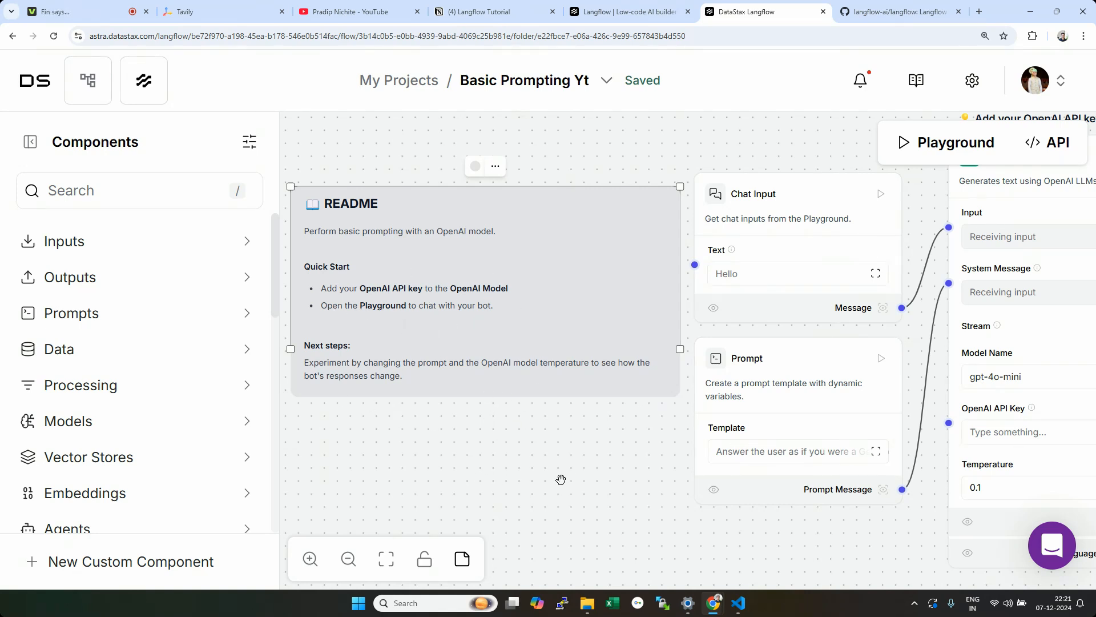
pyautogui.hscroll(5, 522, 465)
pyautogui.hscroll(2, 321, 471)
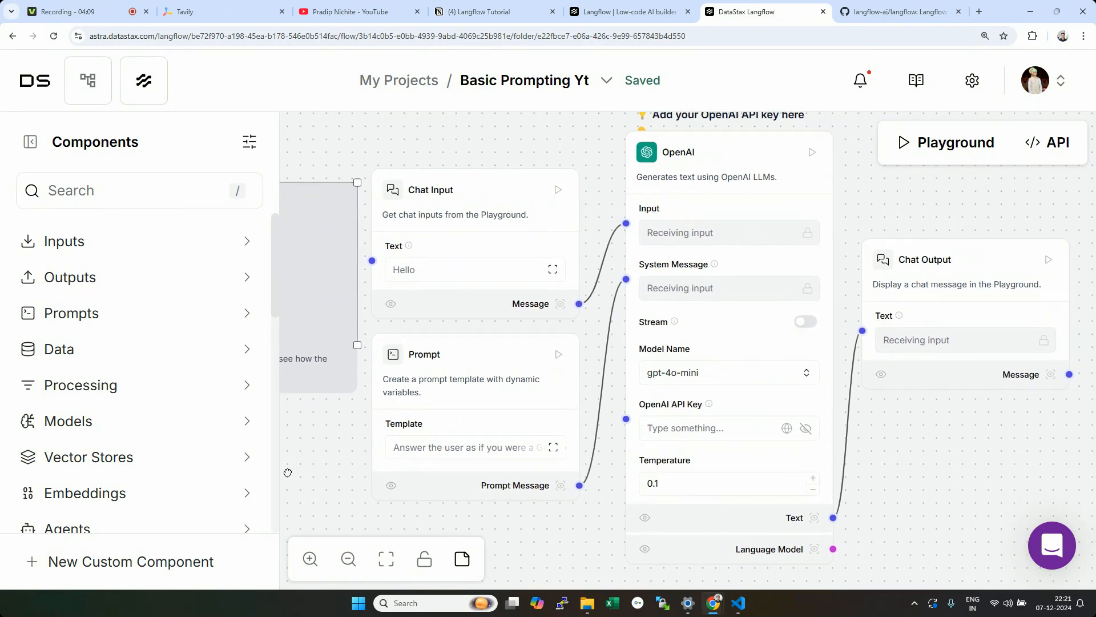
pyautogui.click(310, 558)
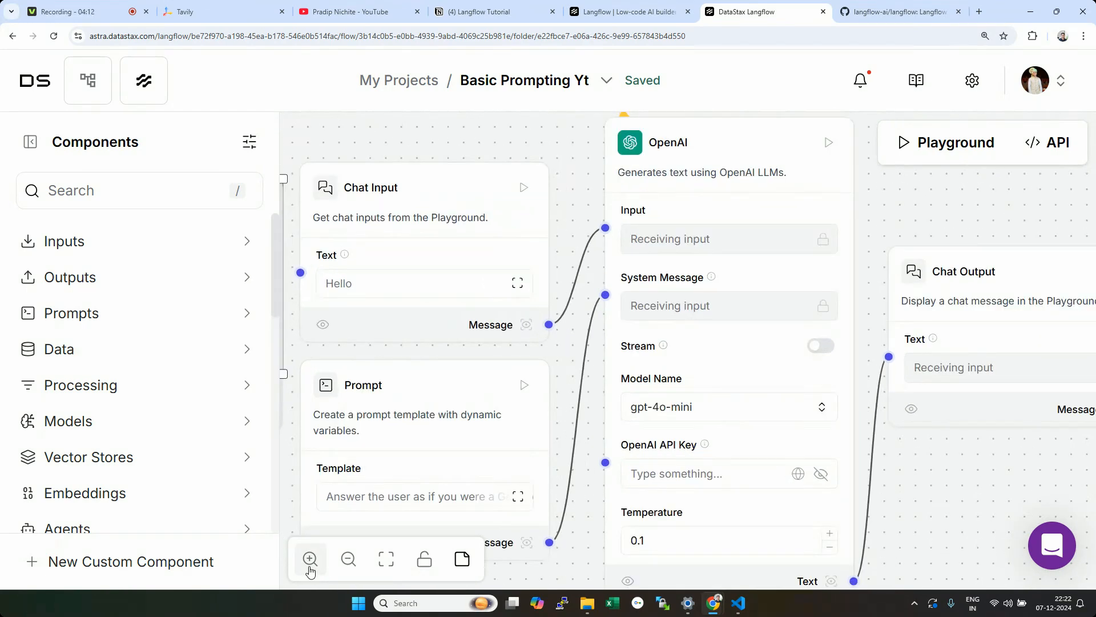
pyautogui.click(348, 559)
pyautogui.click(349, 559)
pyautogui.scroll(-1, 989, 205)
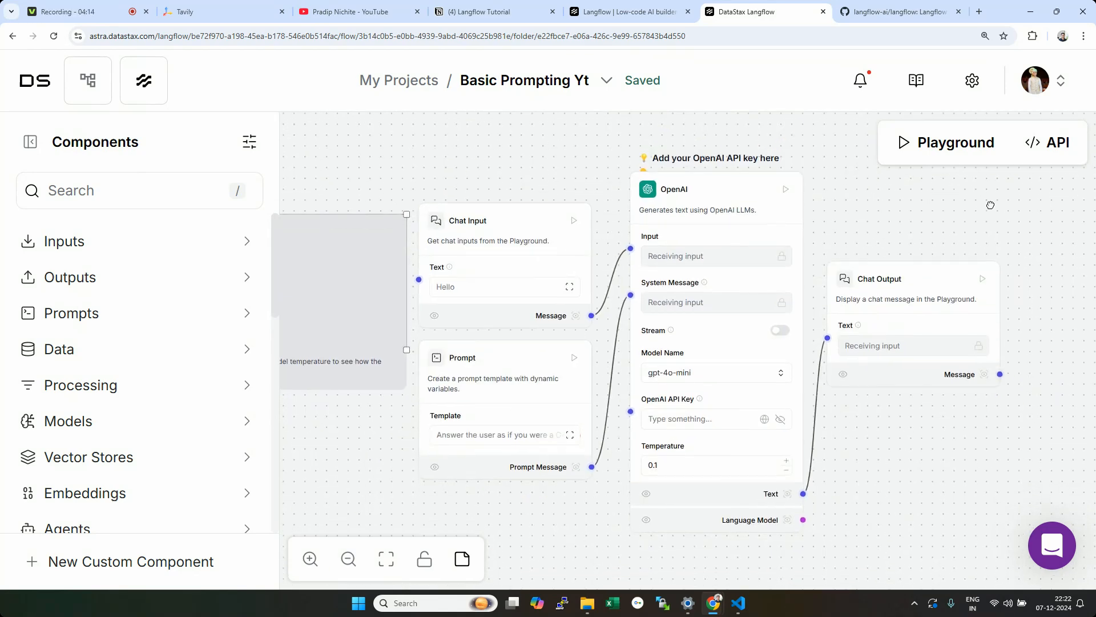
pyautogui.hscroll(-1, 988, 199)
pyautogui.moveTo(1001, 191); pyautogui.dragTo(919, 188)
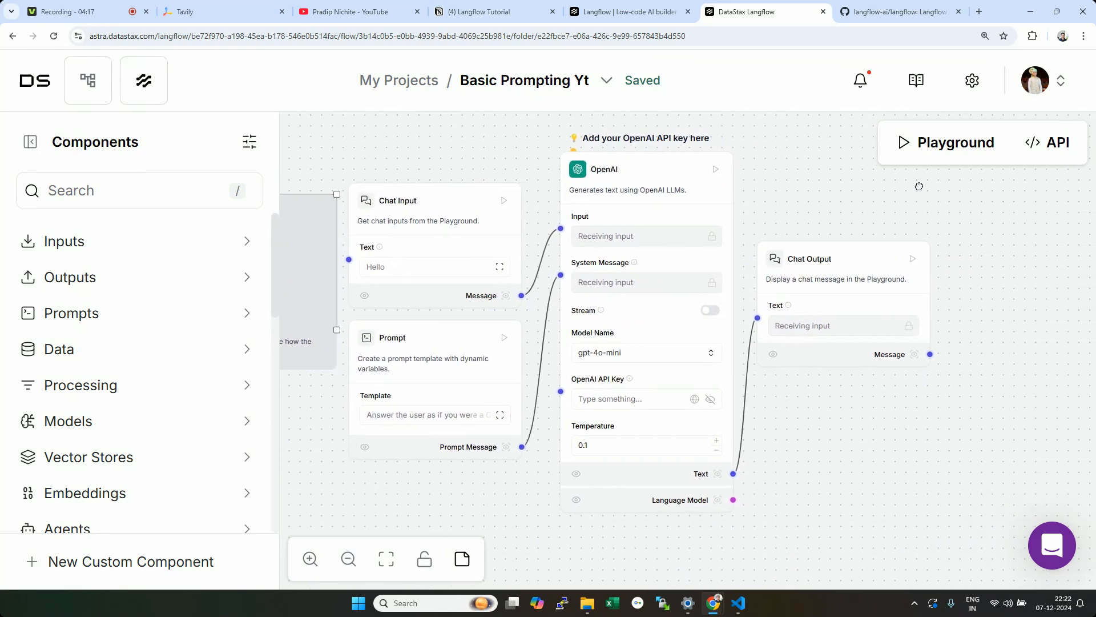
# Step: Inspect the Chat Input, Prompt, OpenAI and Chat Output components, including Chat Input's Hello text
pyautogui.click(371, 190)
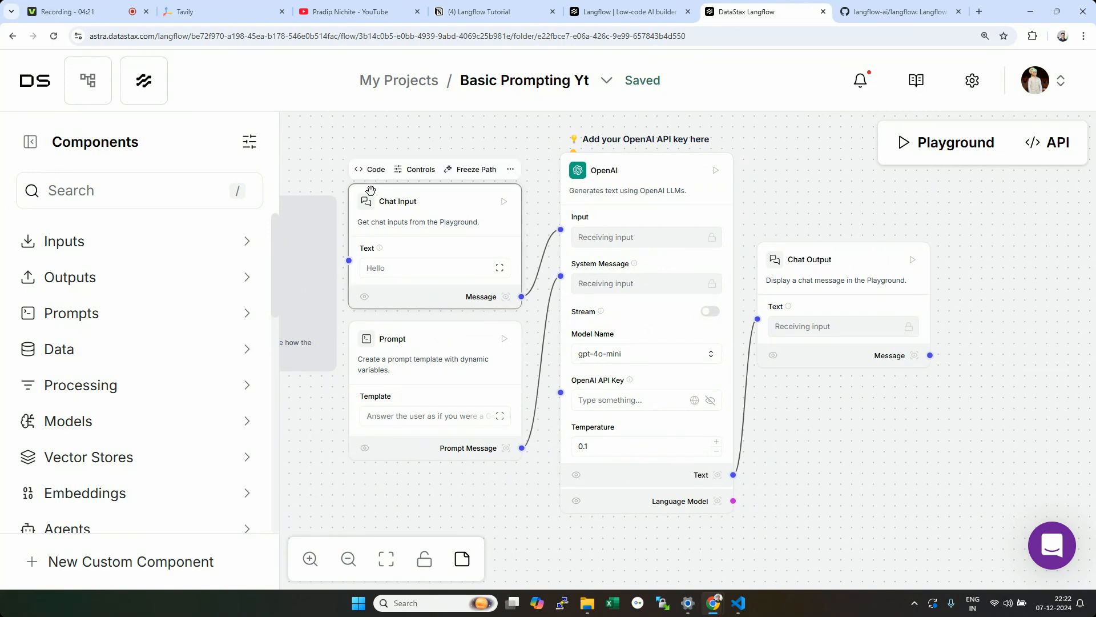
pyautogui.click(440, 335)
pyautogui.click(473, 212)
pyautogui.click(670, 168)
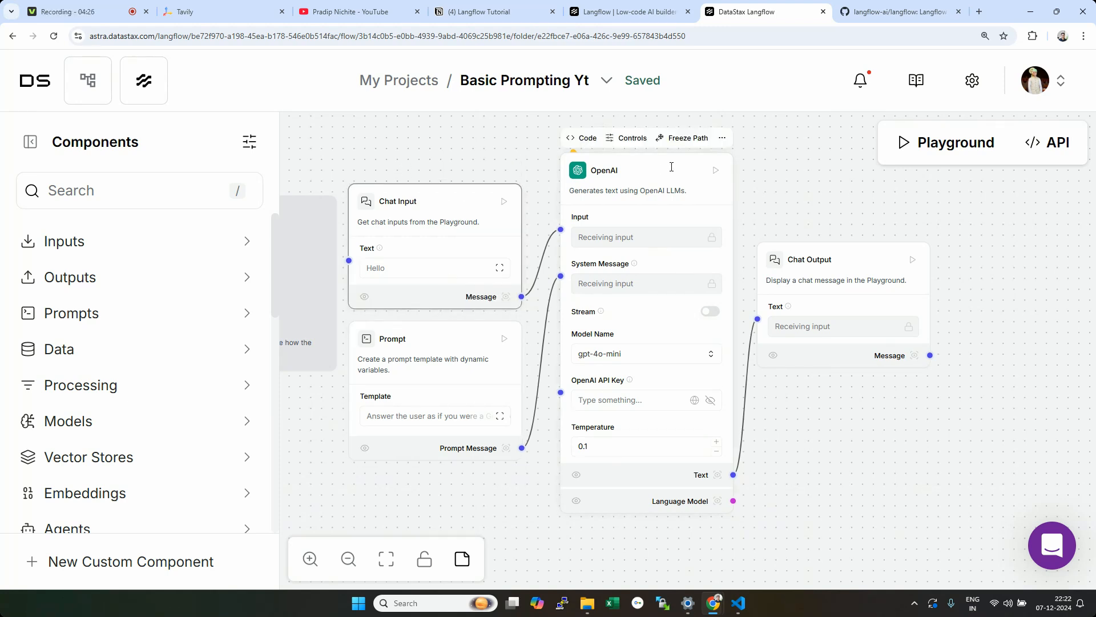
pyautogui.click(826, 270)
pyautogui.click(503, 303)
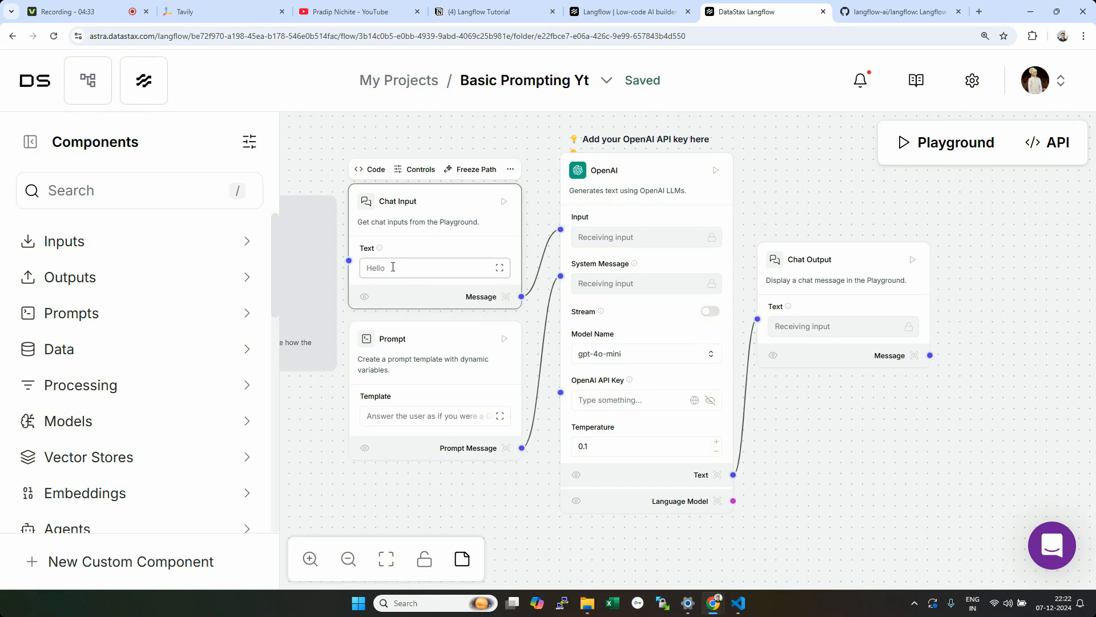
pyautogui.click(643, 173)
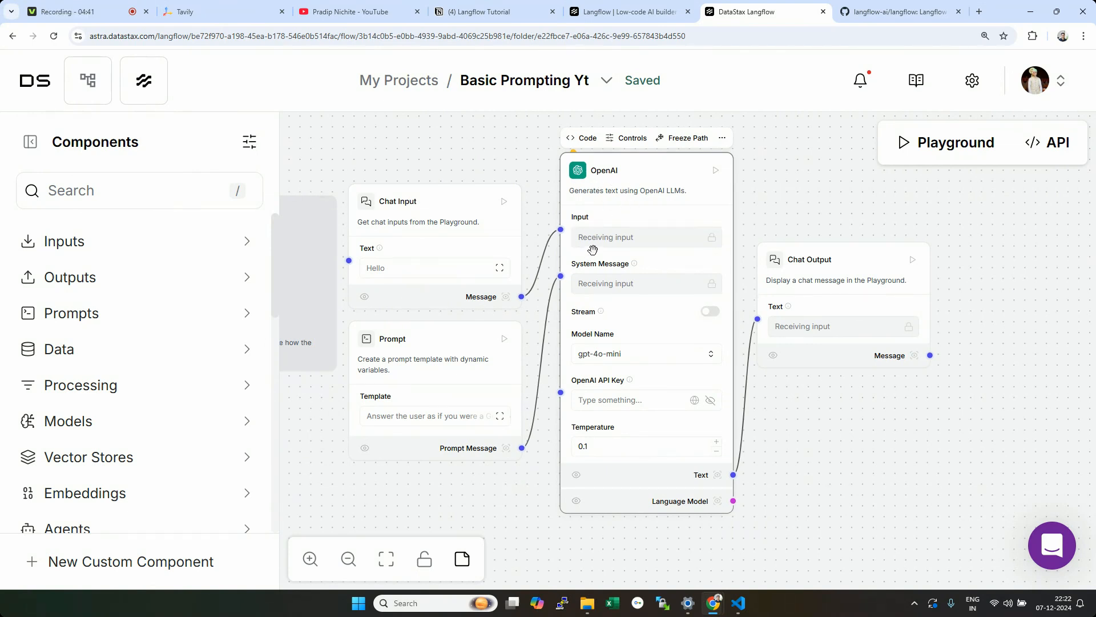
pyautogui.click(427, 339)
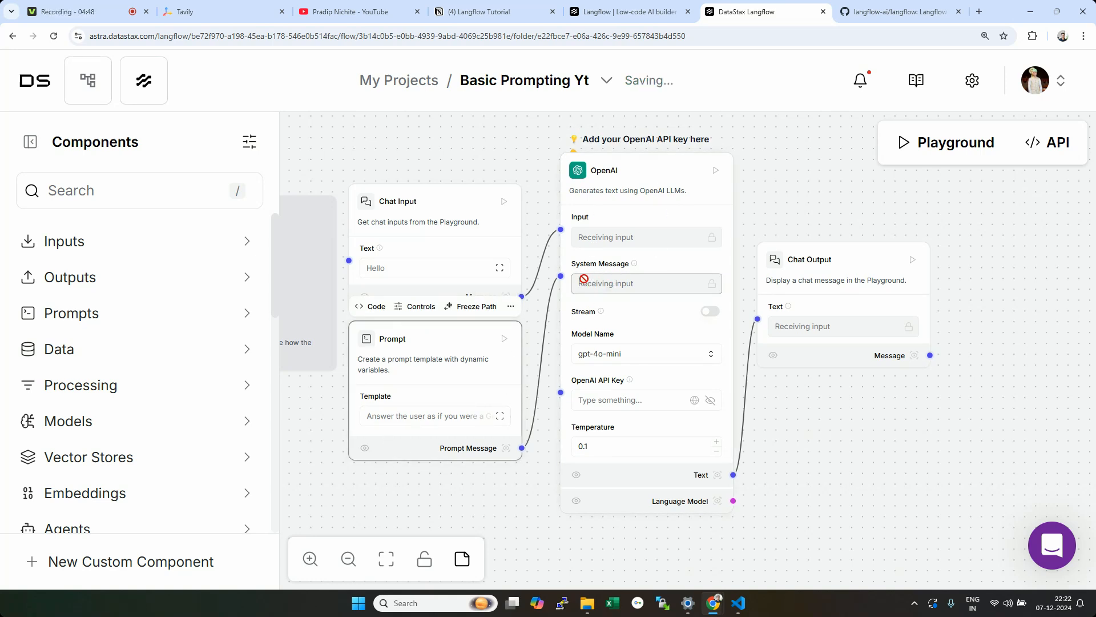
pyautogui.click(382, 272)
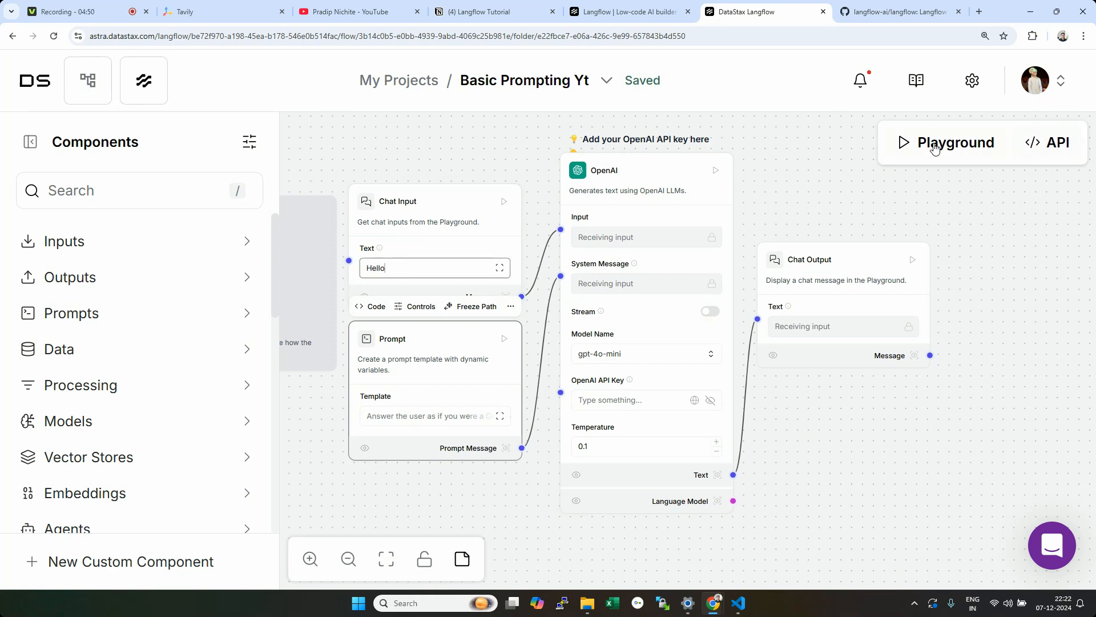
pyautogui.click(633, 235)
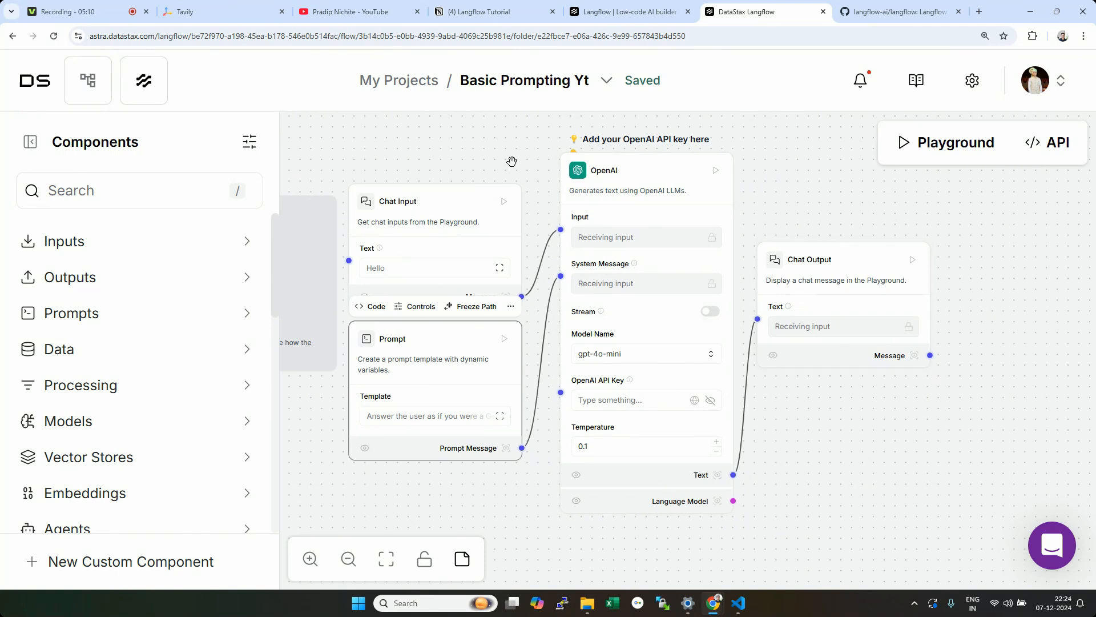
# Step: Run the flow up to Chat Output, which fails at OpenAI, and focus its API Key field
pyautogui.click(871, 259)
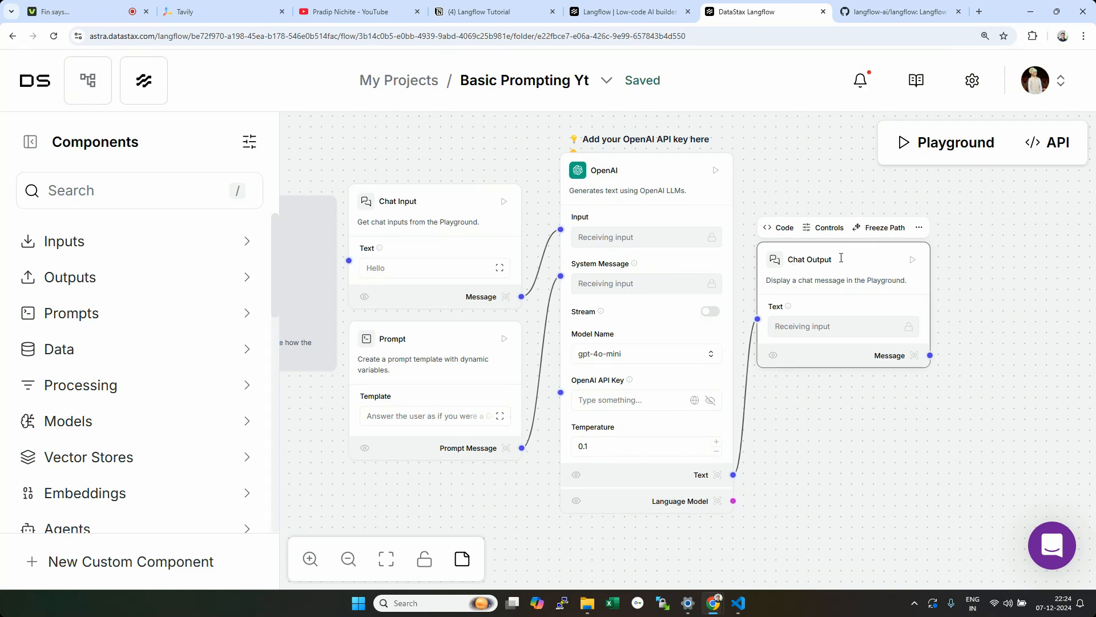
pyautogui.click(913, 264)
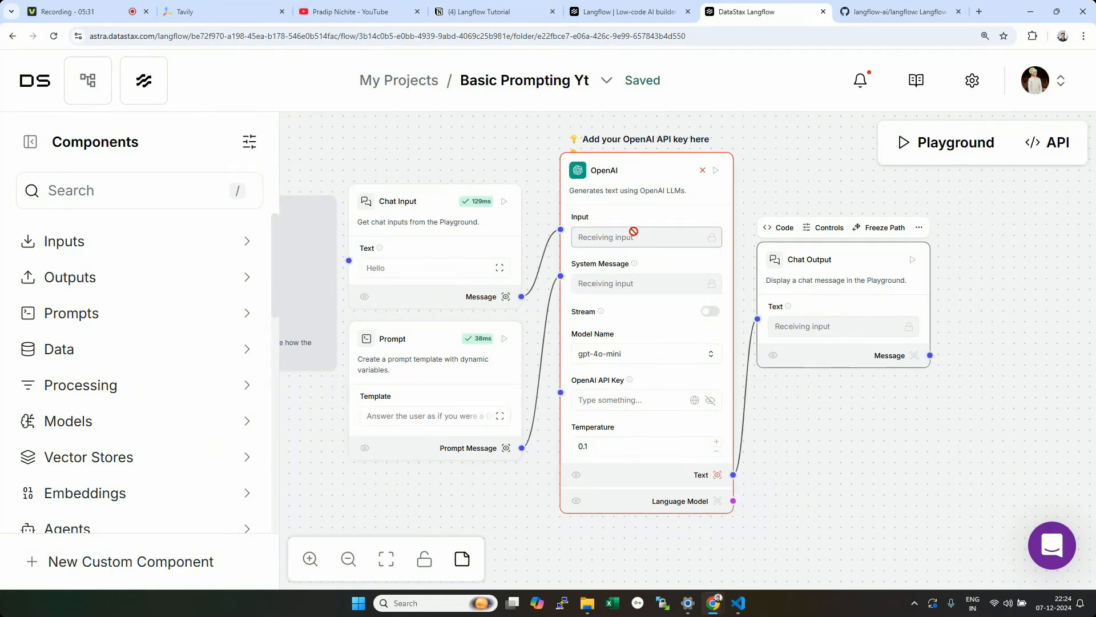
pyautogui.click(621, 400)
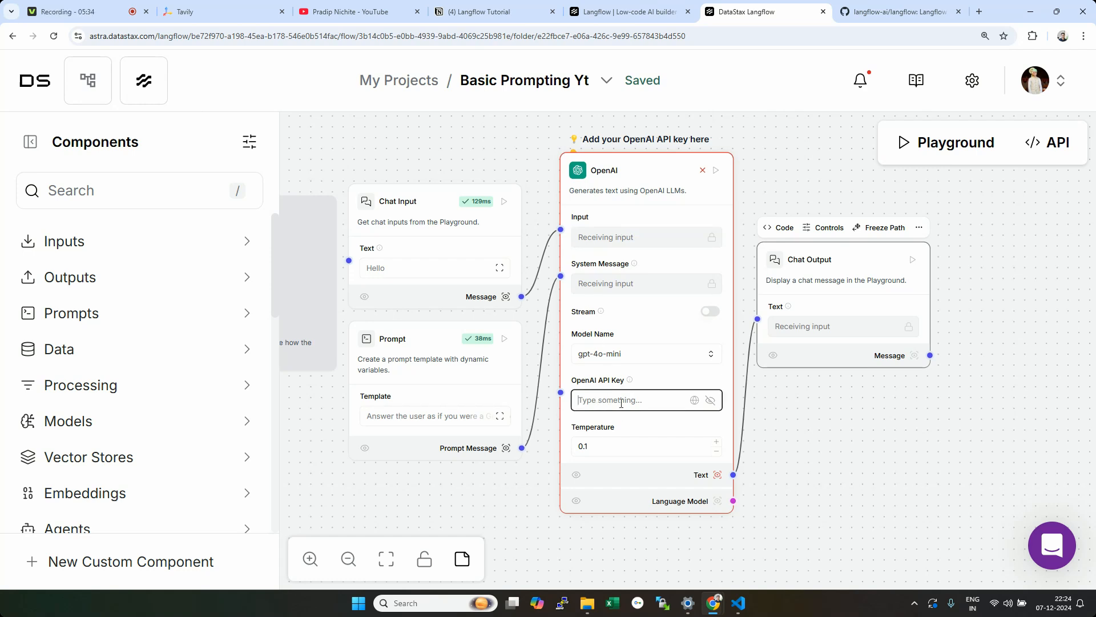
# Step: Copy the OpenAI key from the Langflow Tutorial notes and head back toward the flow
pyautogui.click(487, 11)
pyautogui.scroll(-7, 1094, 186)
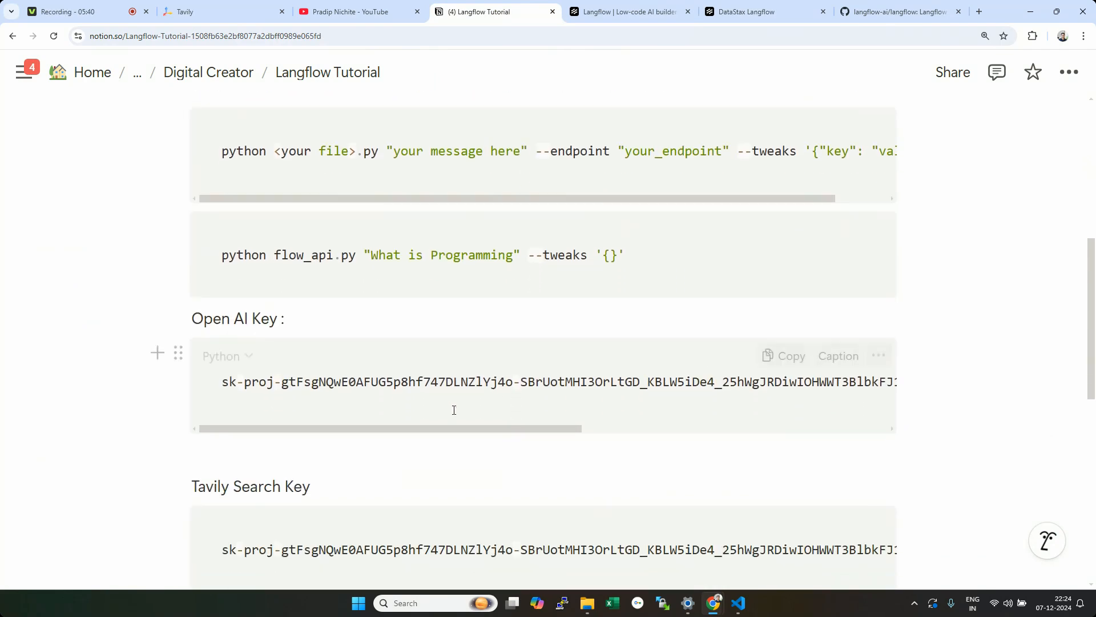
pyautogui.click(384, 410)
pyautogui.hotkey('ctrl', 'a')
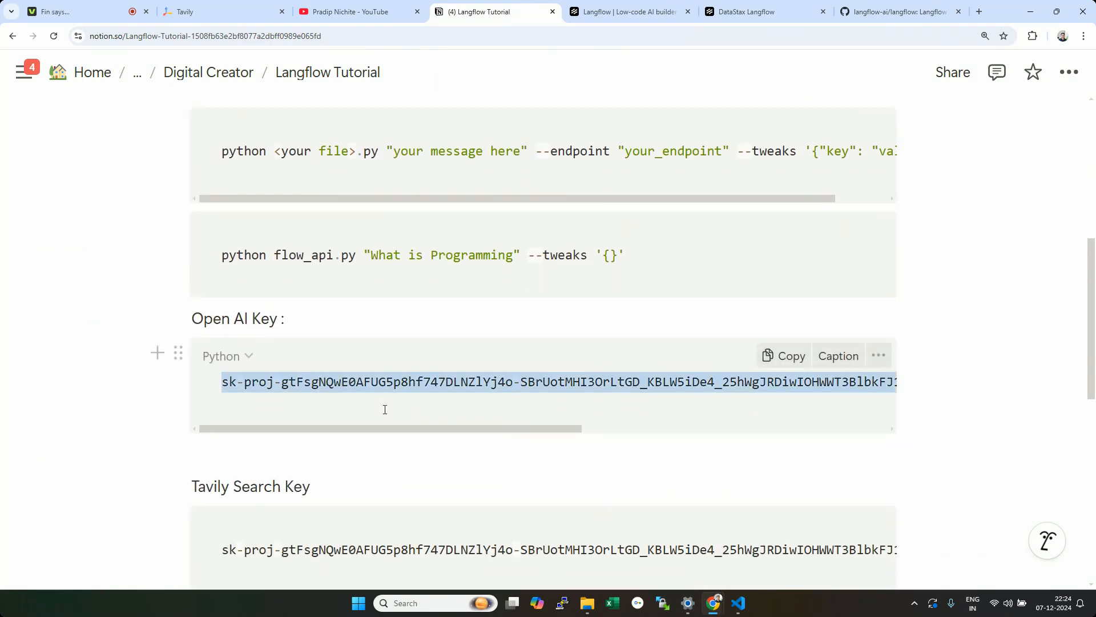
pyautogui.click(741, 6)
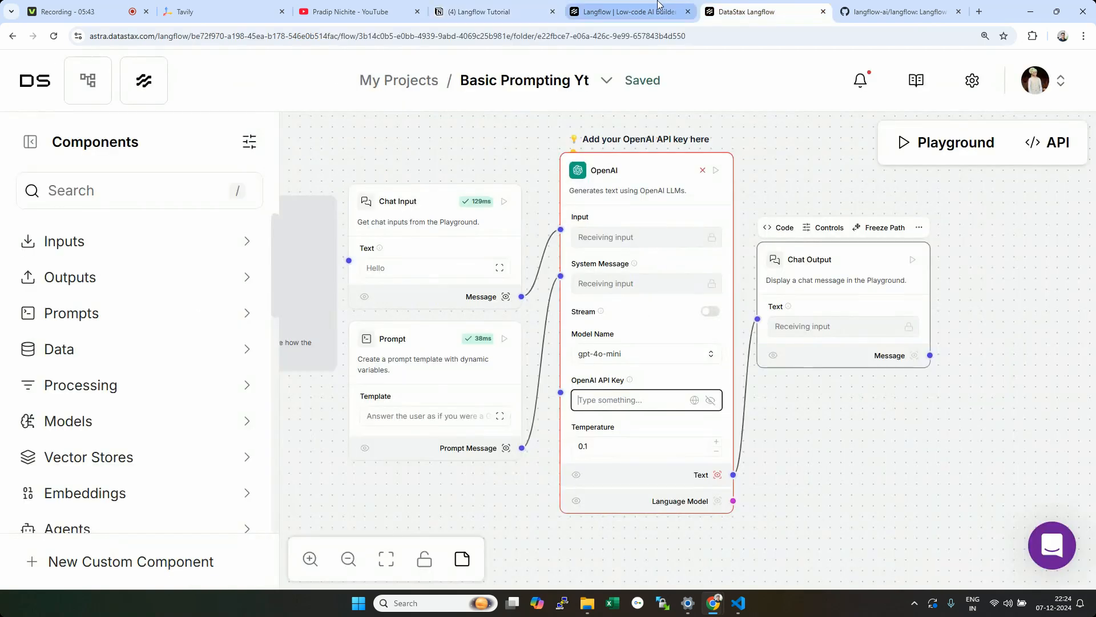
pyautogui.click(661, 8)
# Step: Close the extra Langflow tab, paste the key into OpenAI API Key, and rerun to Chat Output
pyautogui.click(688, 12)
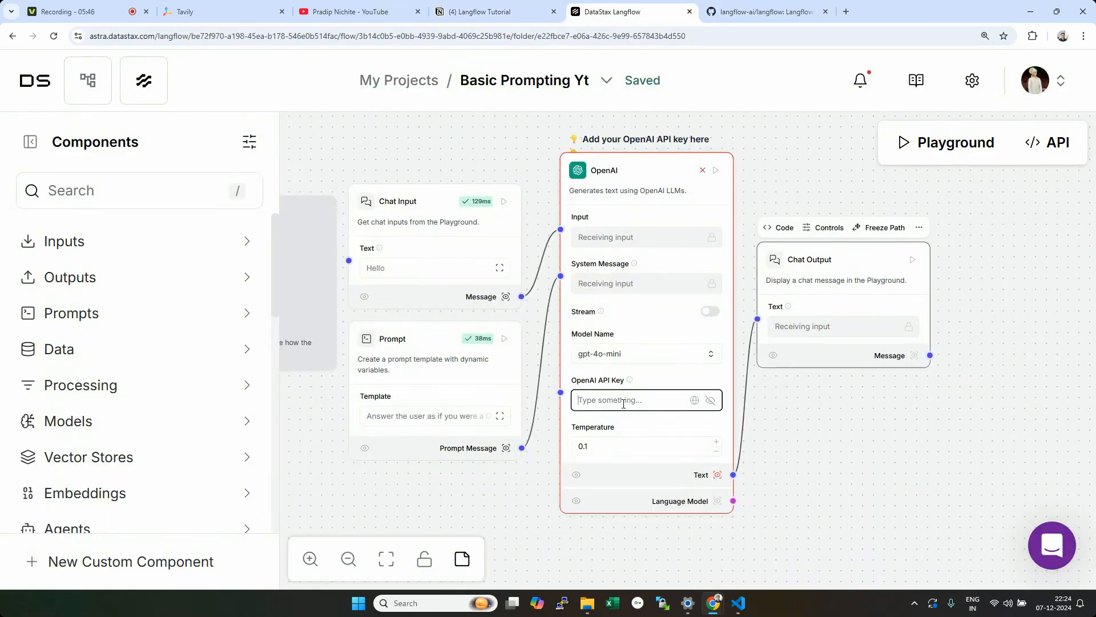
pyautogui.hotkey('ctrl', 'v')
pyautogui.click(912, 261)
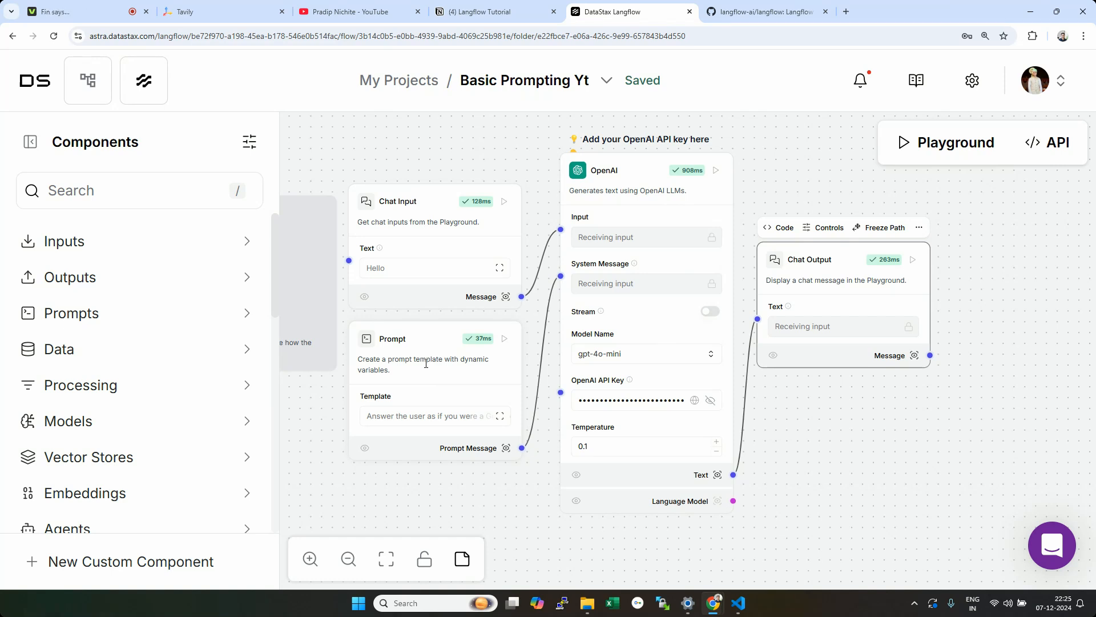
# Step: In a new Playground chat, ask 'What is Programming', read the gpt-4o-mini reply, then close Playground
pyautogui.click(942, 143)
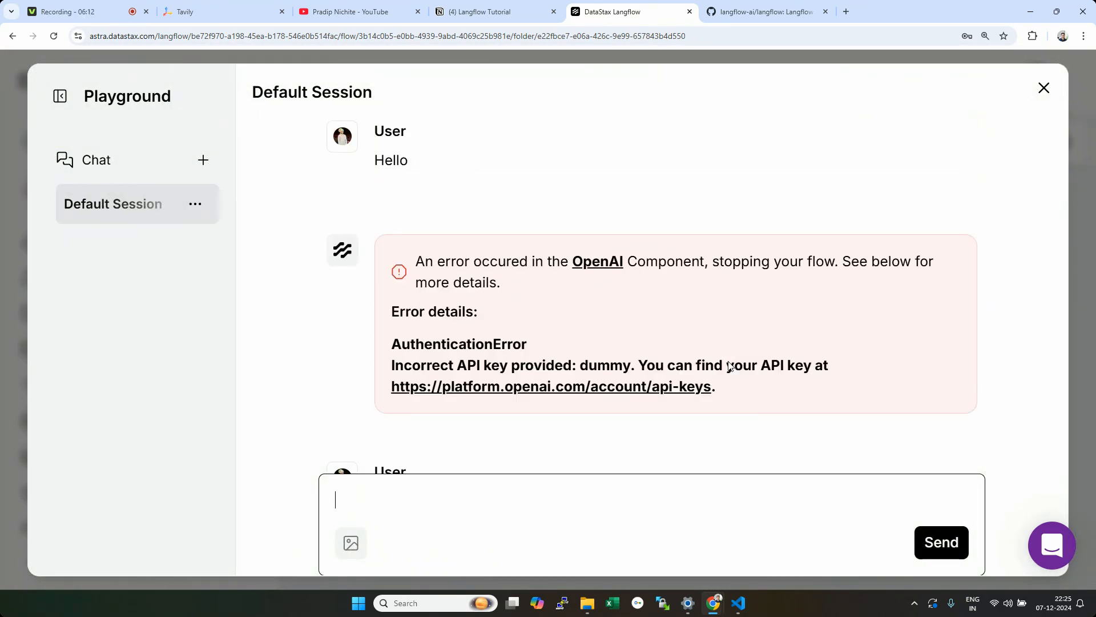
pyautogui.click(1043, 88)
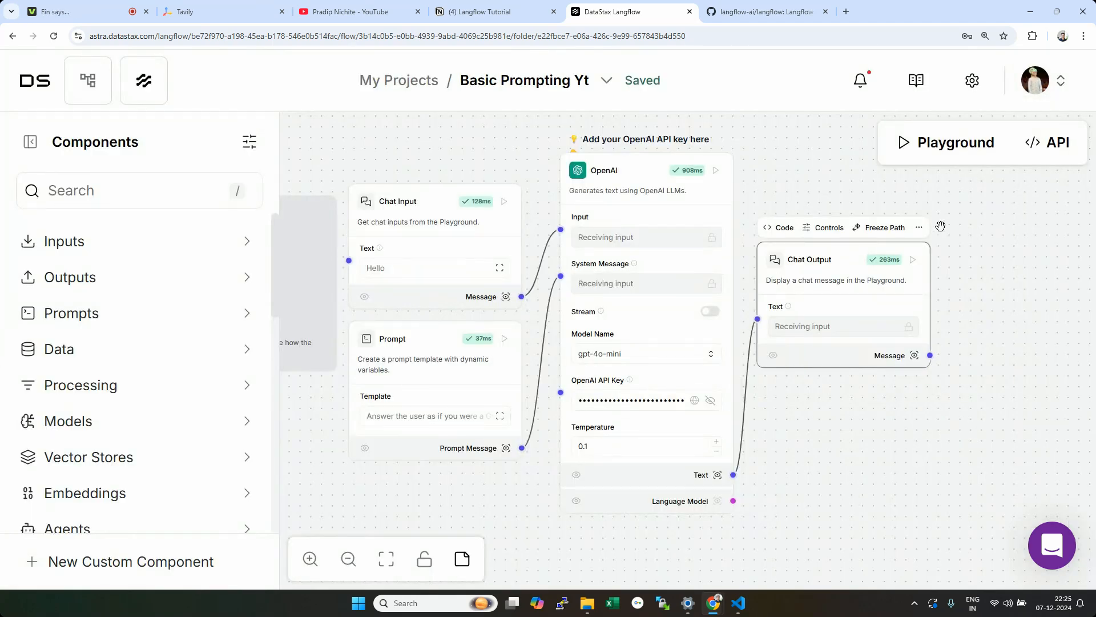
pyautogui.click(962, 144)
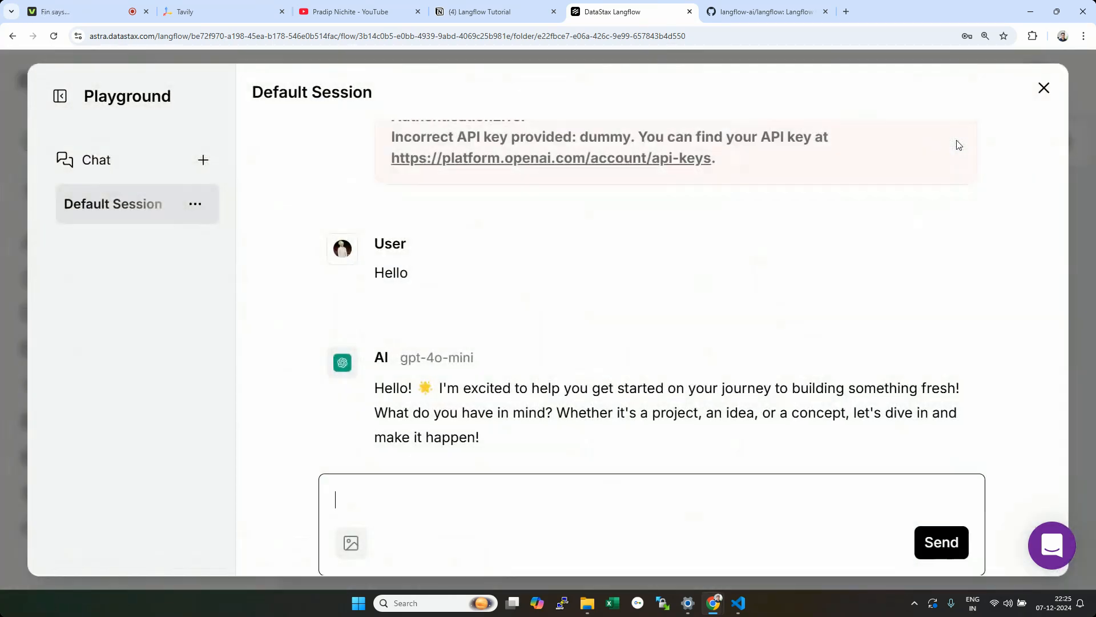
pyautogui.click(200, 163)
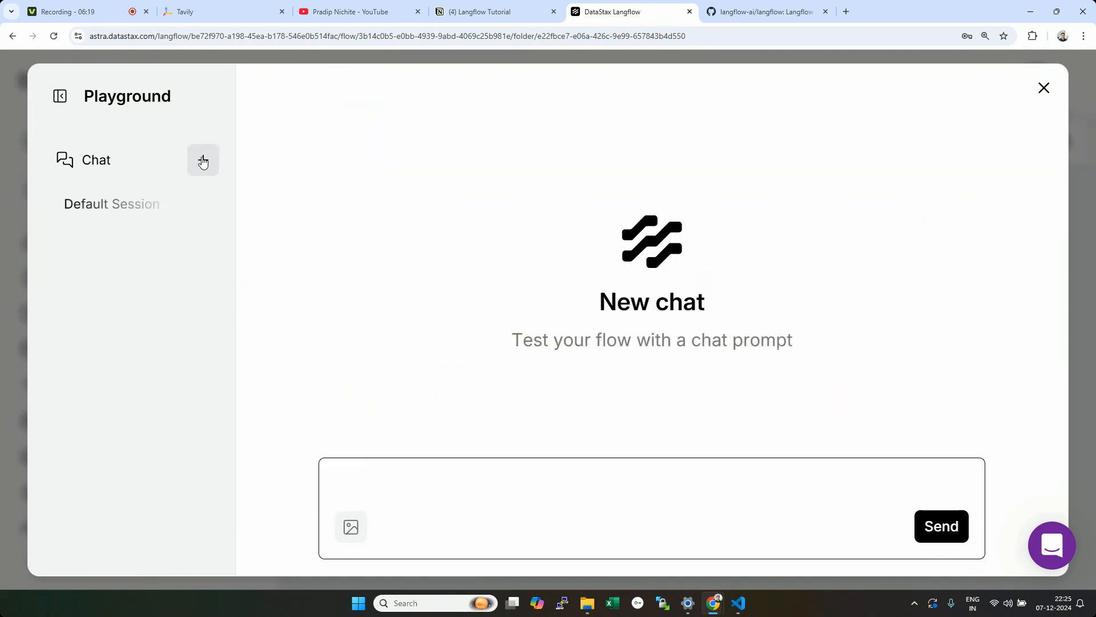
pyautogui.click(386, 490)
pyautogui.write('What is Pro')
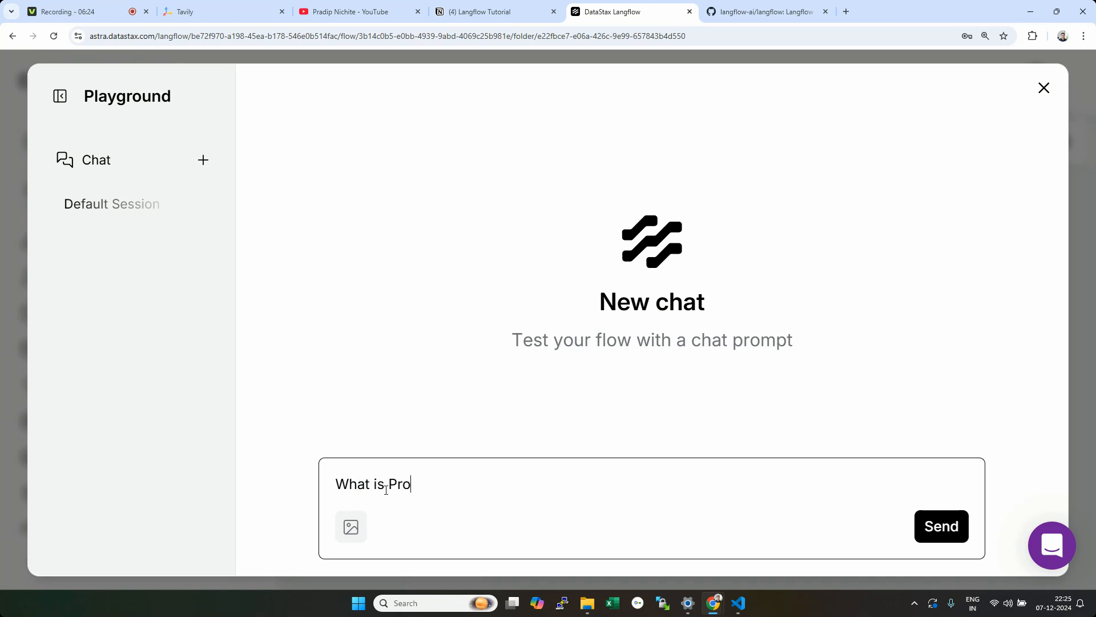
pyautogui.write('gramming')
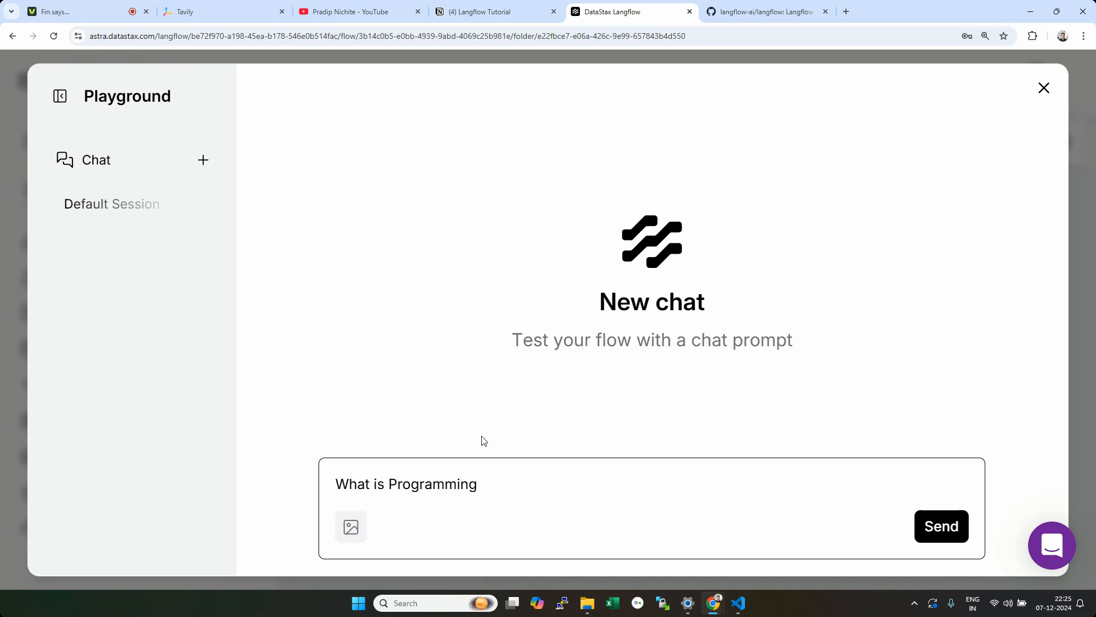
pyautogui.click(937, 526)
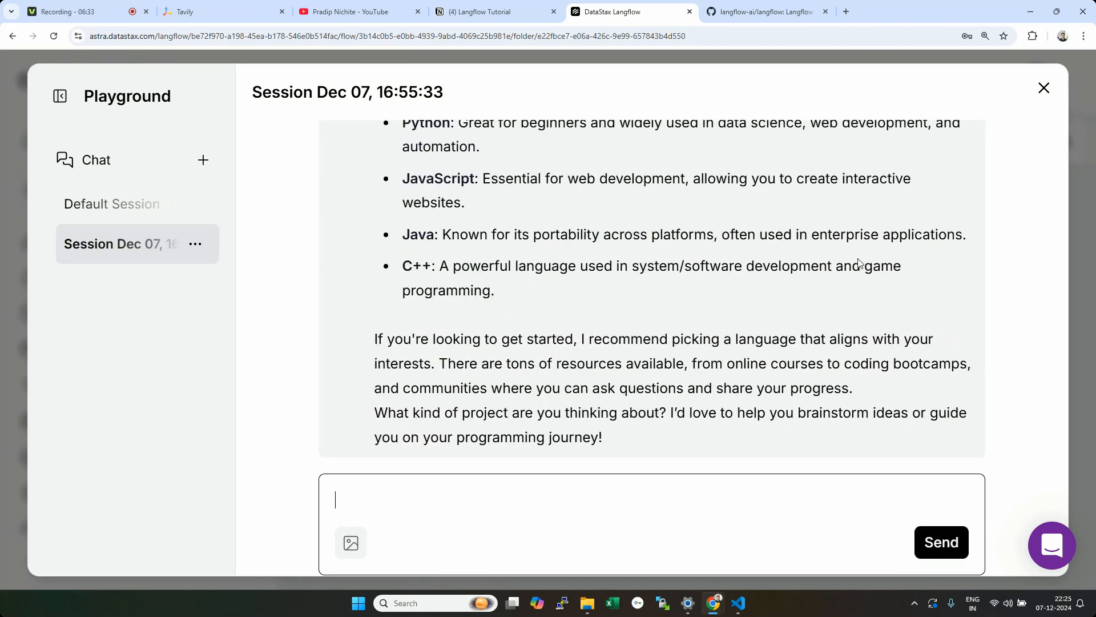
pyautogui.scroll(10, 827, 309)
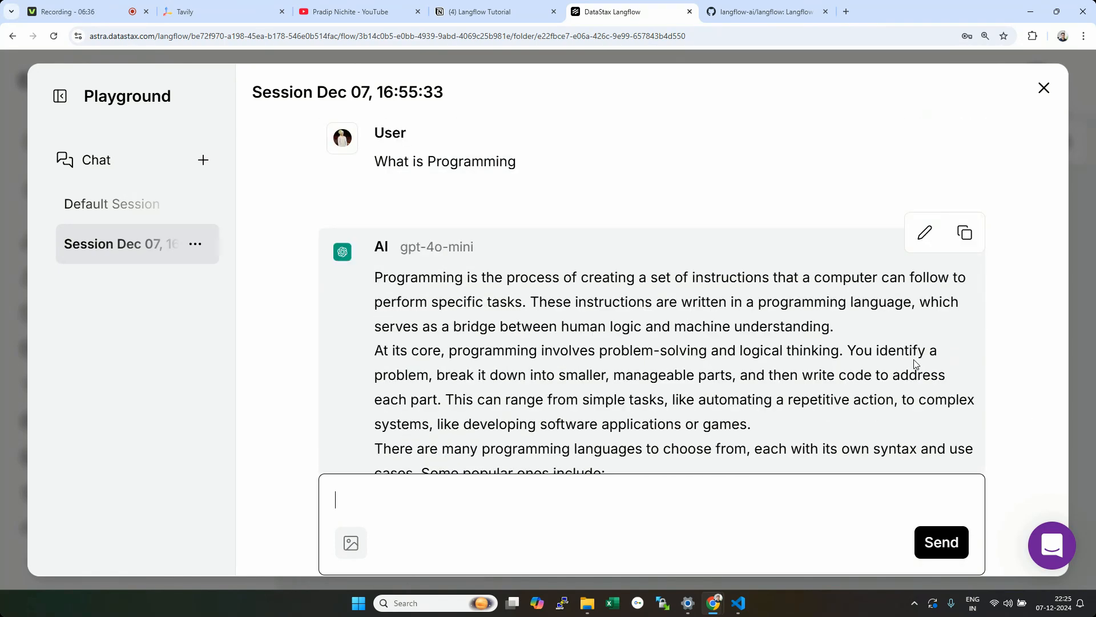
pyautogui.scroll(1, 914, 363)
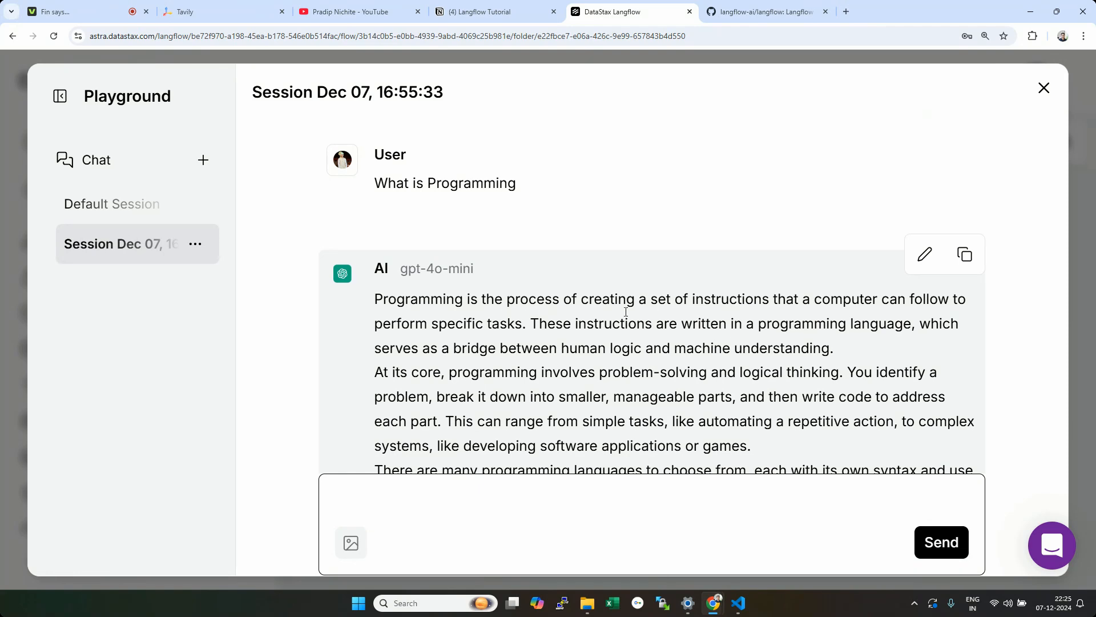
pyautogui.click(1043, 96)
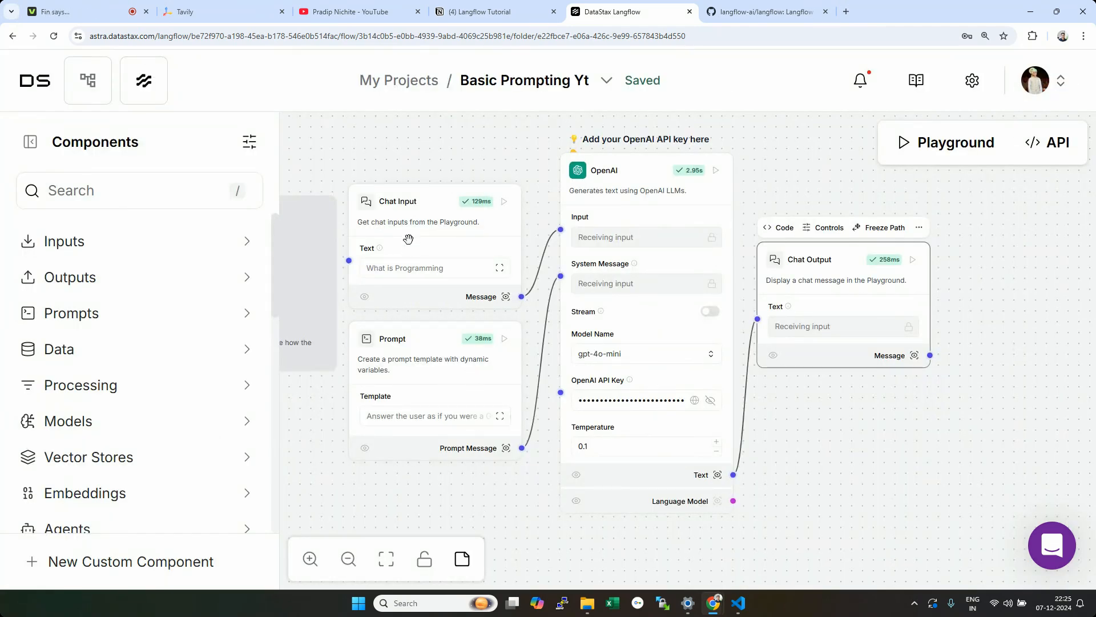
pyautogui.click(397, 214)
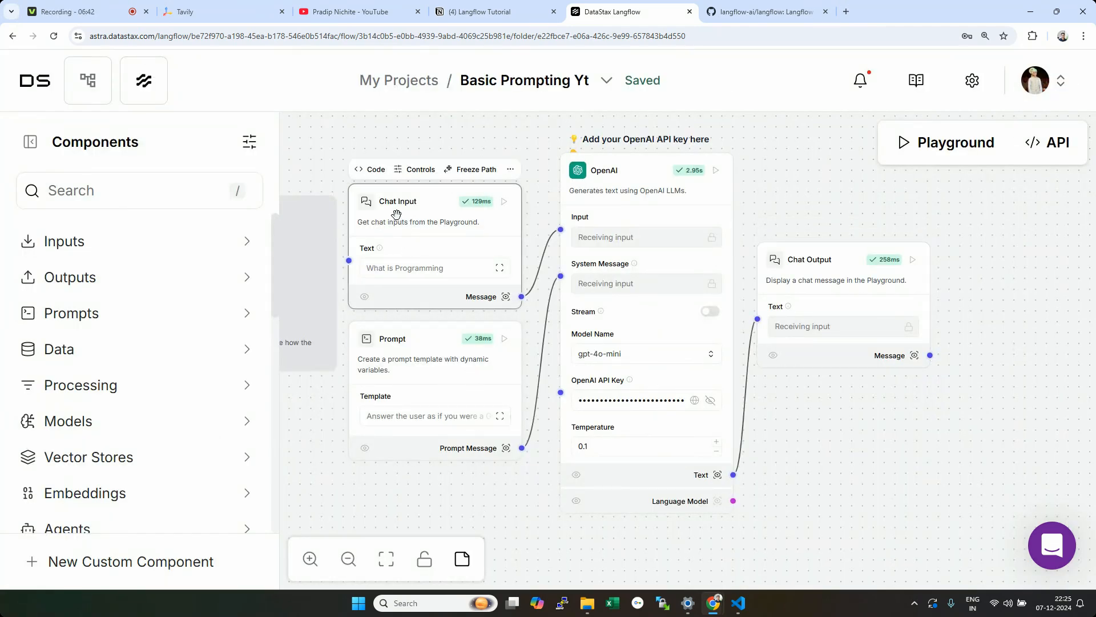
pyautogui.click(964, 165)
pyautogui.scroll(5, 897, 318)
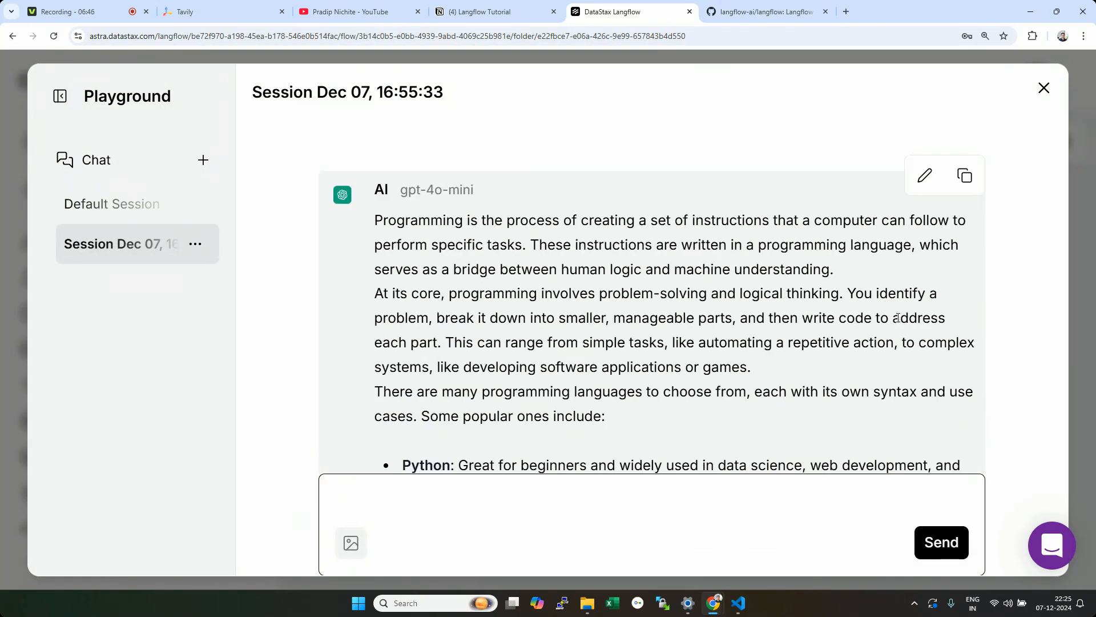
pyautogui.scroll(2, 898, 318)
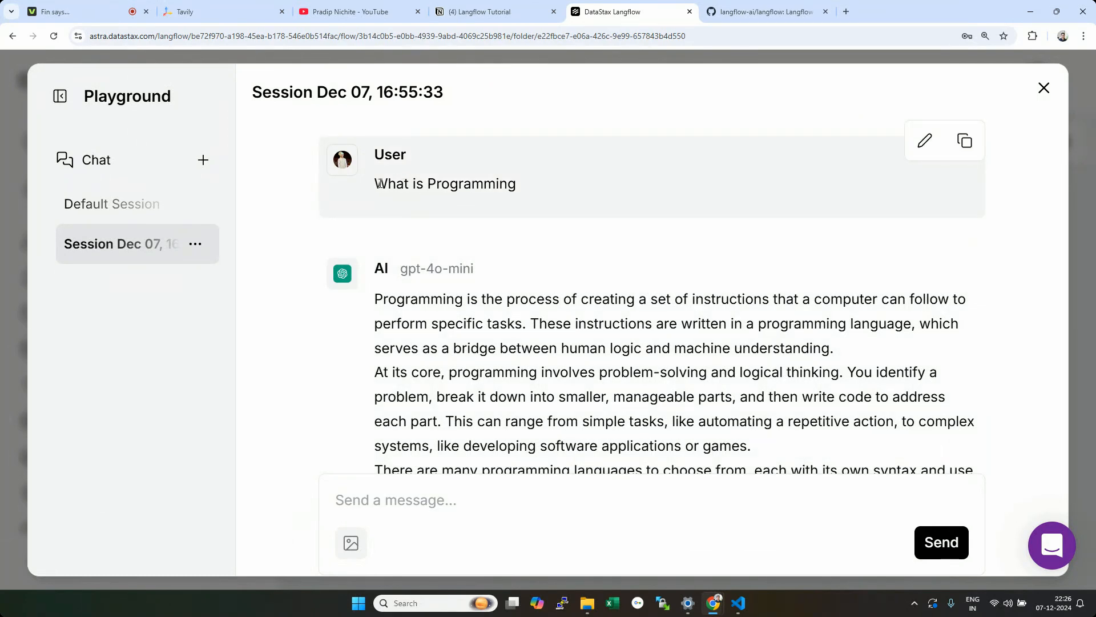
pyautogui.moveTo(375, 184); pyautogui.dragTo(517, 189)
pyautogui.click(1044, 88)
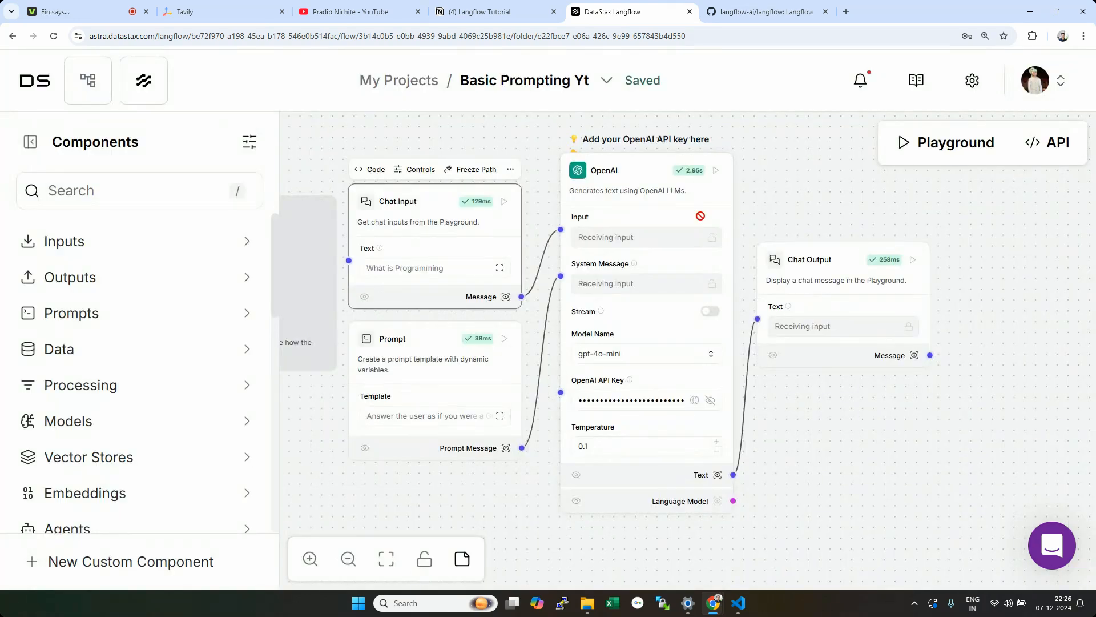
pyautogui.click(623, 192)
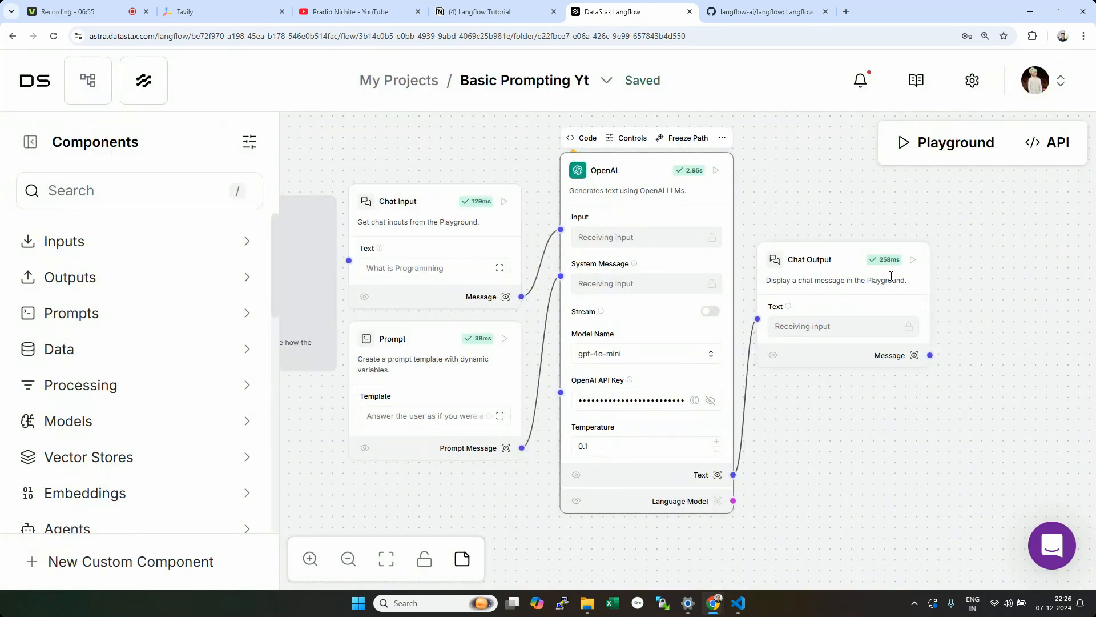
pyautogui.click(857, 269)
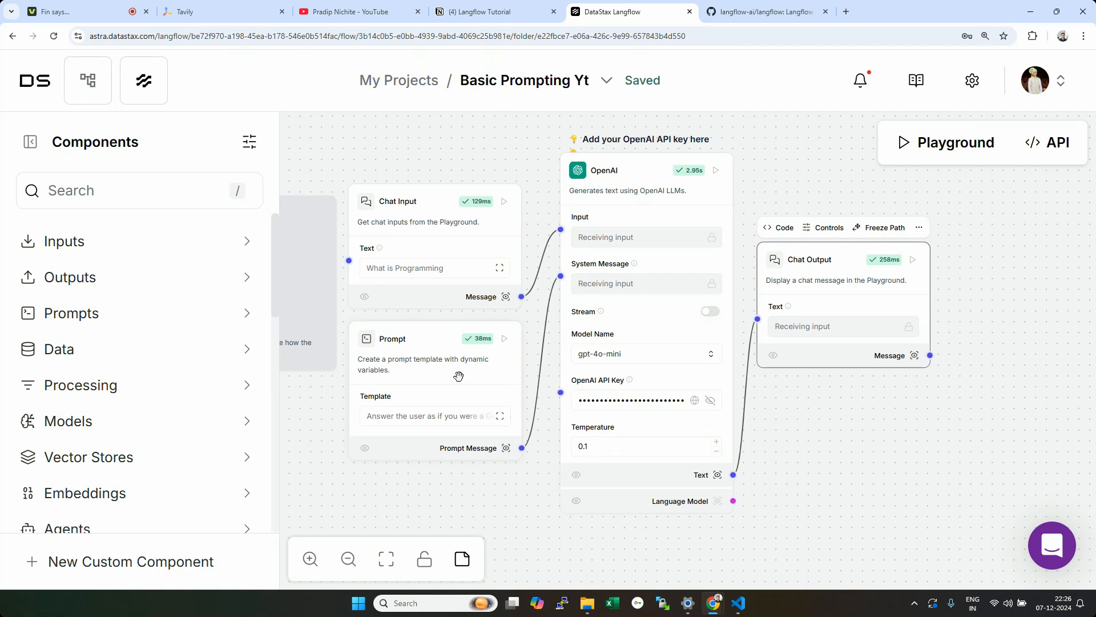
pyautogui.click(632, 173)
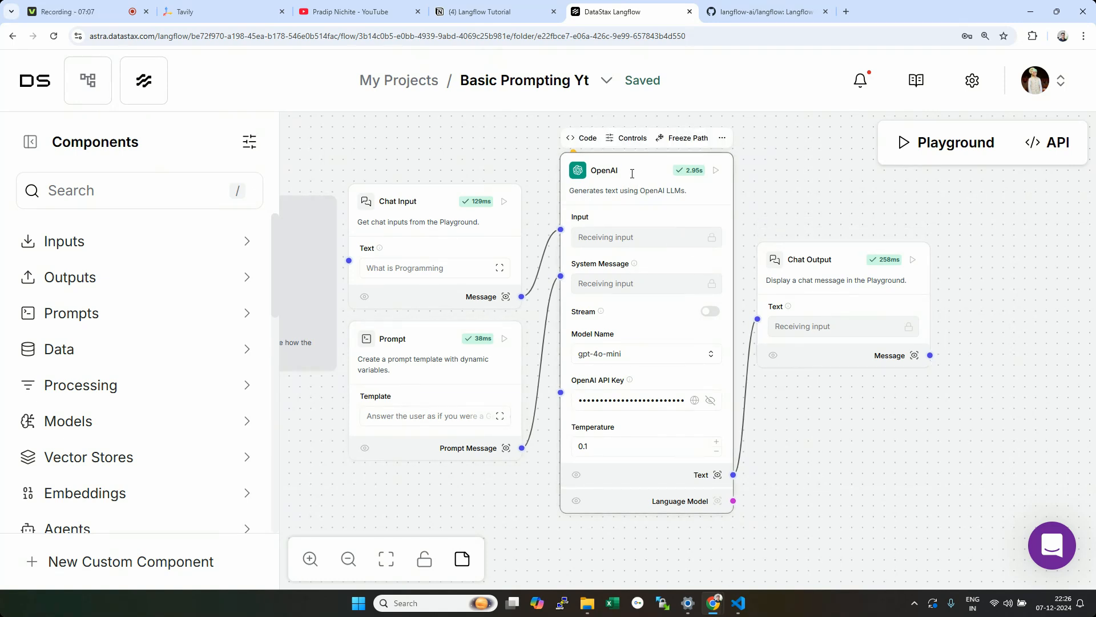
# Step: Replace the Prompt template with 'You always start with 🙏', correcting the typo, and Check & Save
pyautogui.click(414, 417)
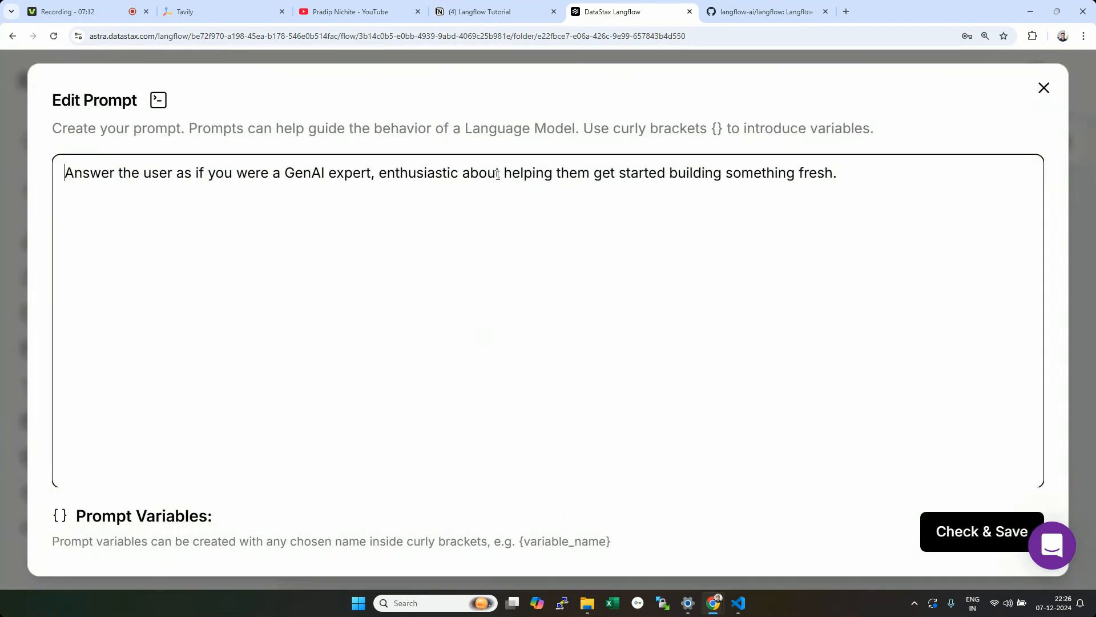
pyautogui.moveTo(64, 171); pyautogui.dragTo(845, 176)
pyautogui.press('BackSpace')
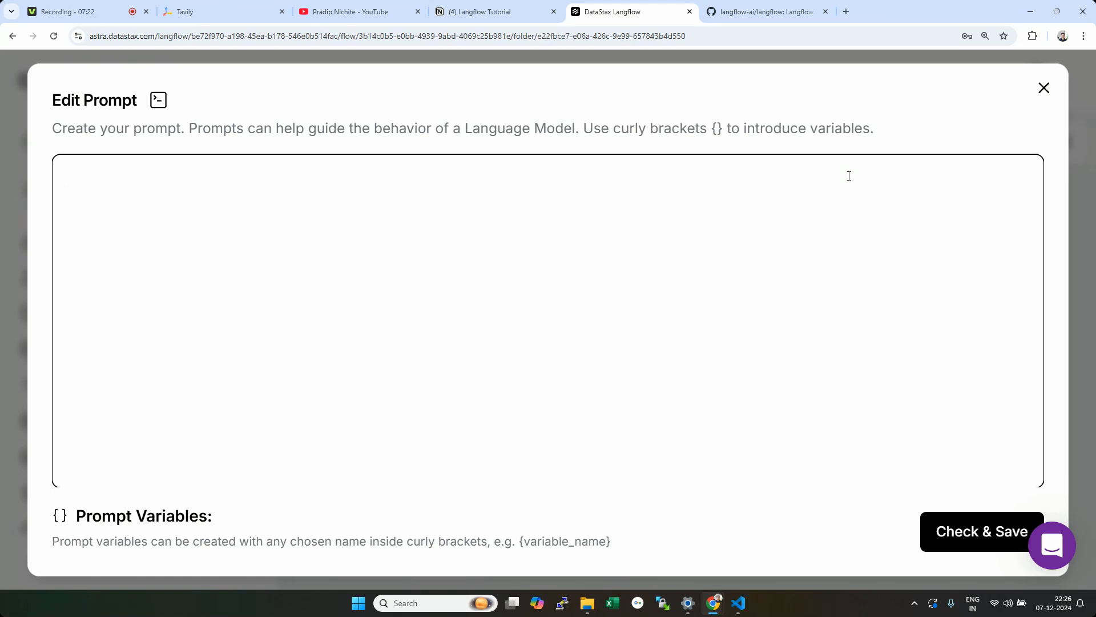
pyautogui.write('i')
pyautogui.write('u alwaus star')
pyautogui.write('t wi')
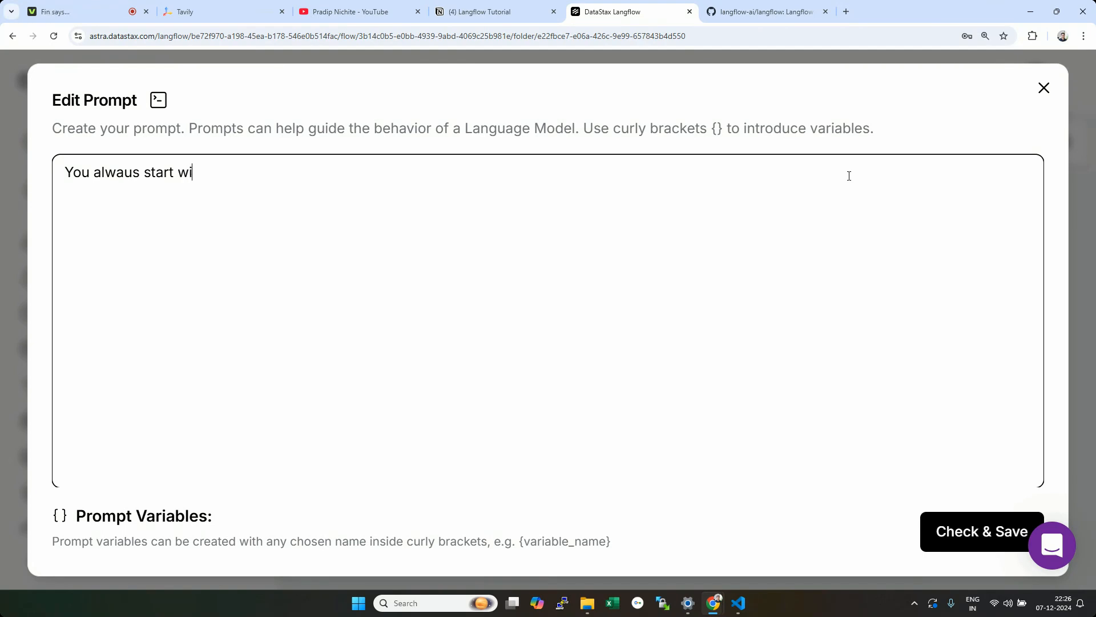
pyautogui.write('th')
pyautogui.press('super+period')
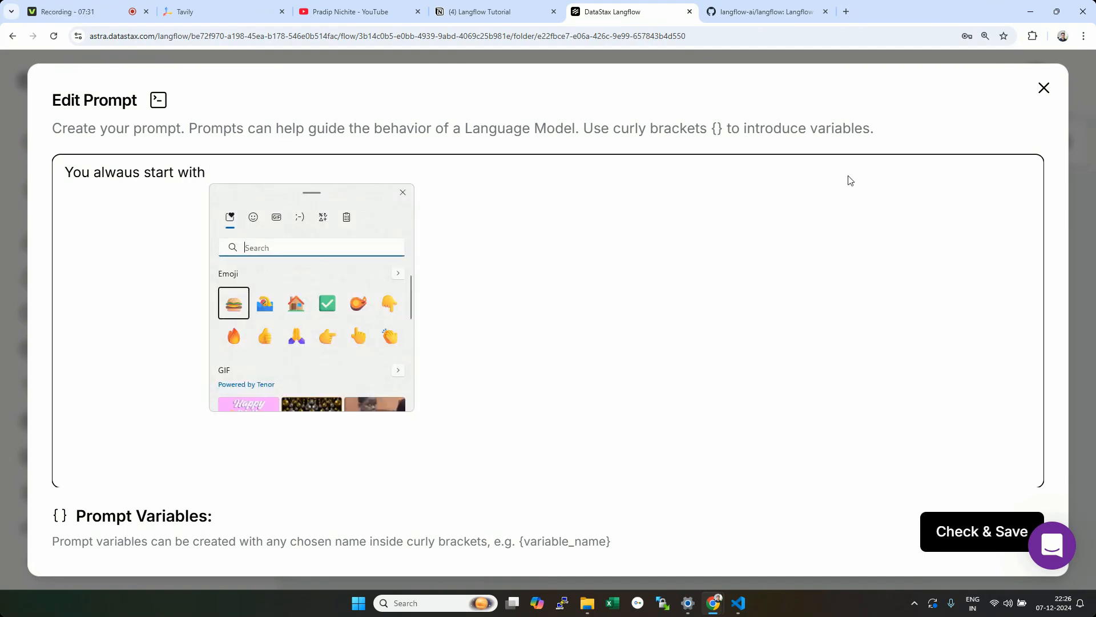
pyautogui.click(297, 337)
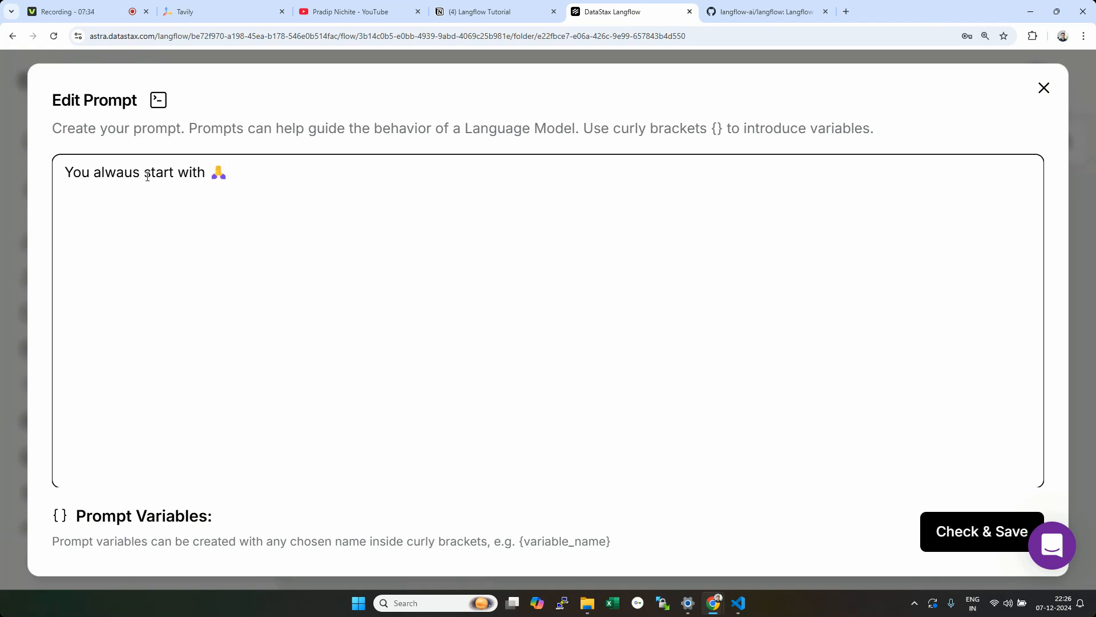
pyautogui.doubleClick(128, 176)
pyautogui.write('always')
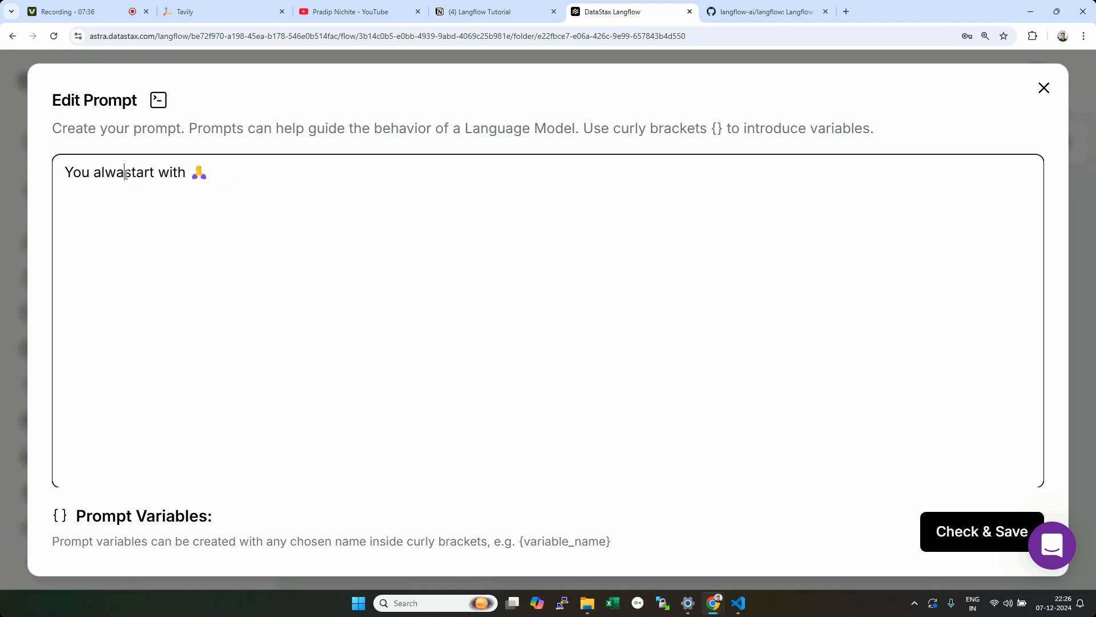
pyautogui.click(950, 540)
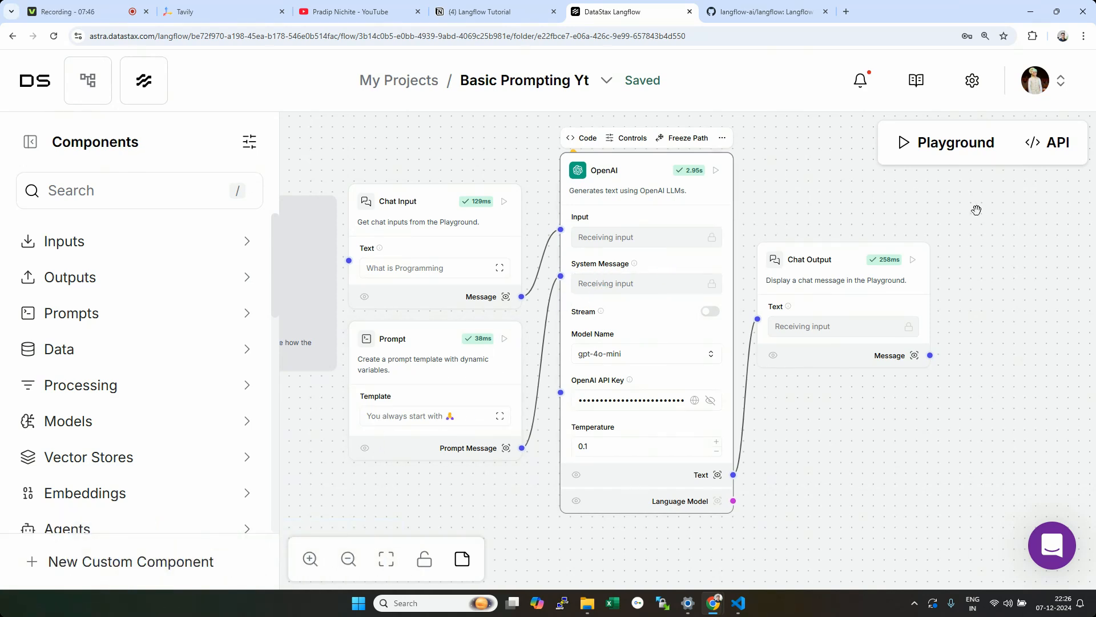
# Step: Ask 'What is Programming' in a fresh Playground chat session
pyautogui.click(948, 149)
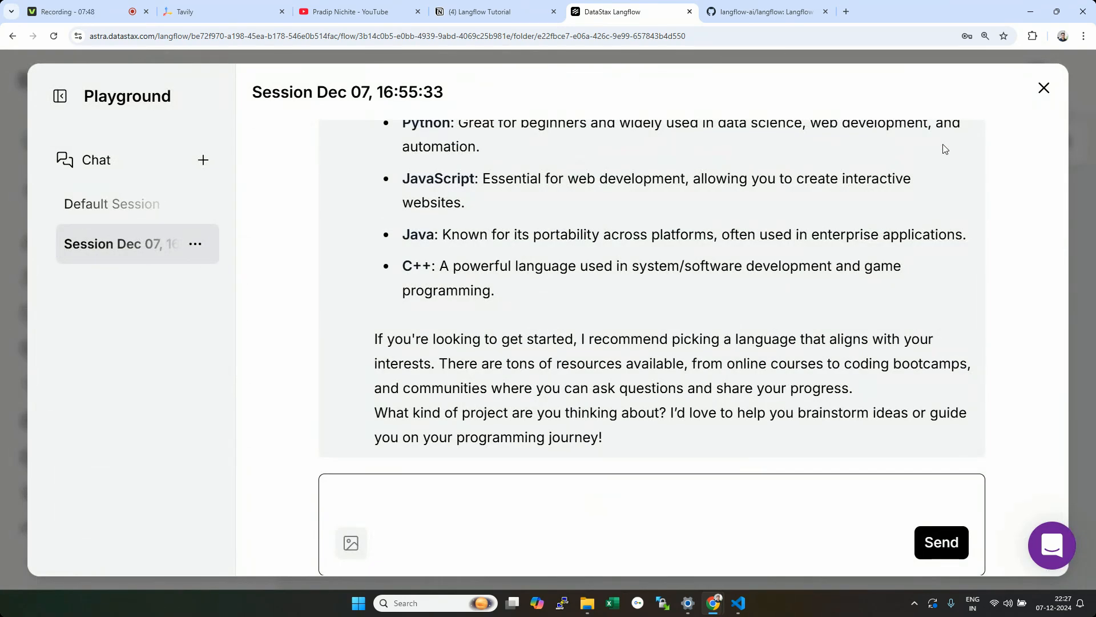
pyautogui.click(203, 159)
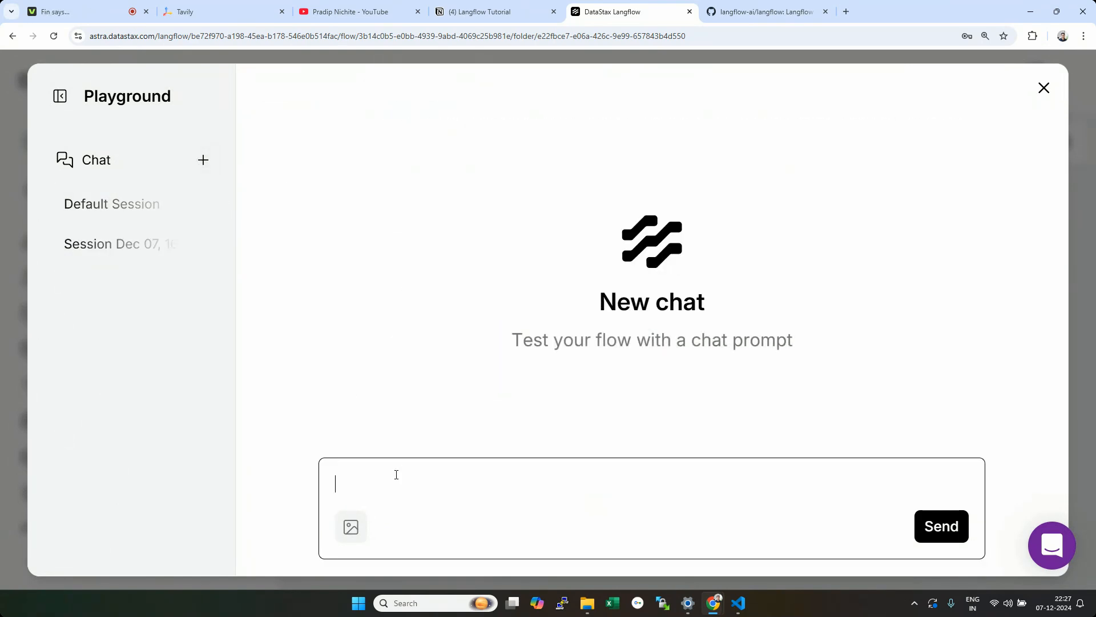
pyautogui.write('What is Programmi')
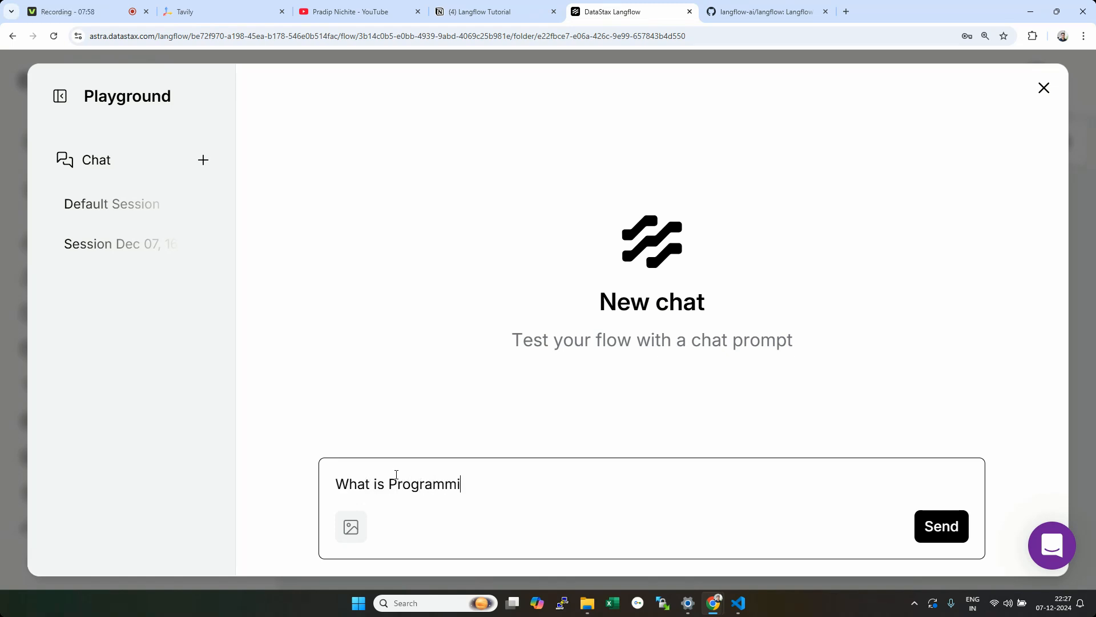
pyautogui.write('ng')
pyautogui.click(922, 530)
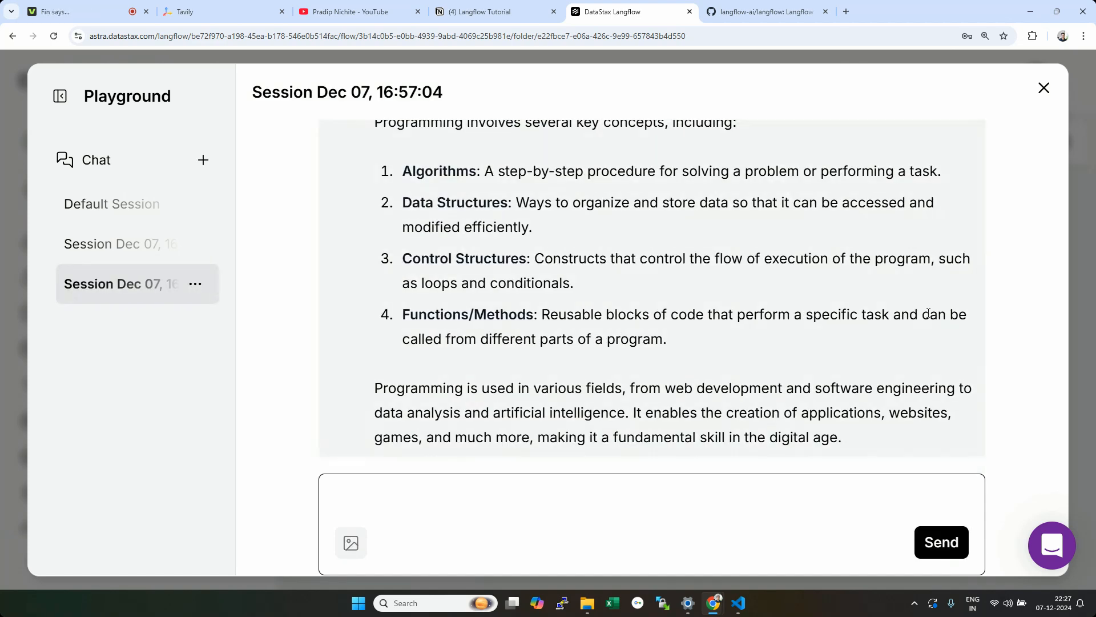
# Step: Check the answer's opening emoji, leave the Playground, and reopen the Prompt template editor
pyautogui.scroll(4, 711, 292)
pyautogui.doubleClick(391, 253)
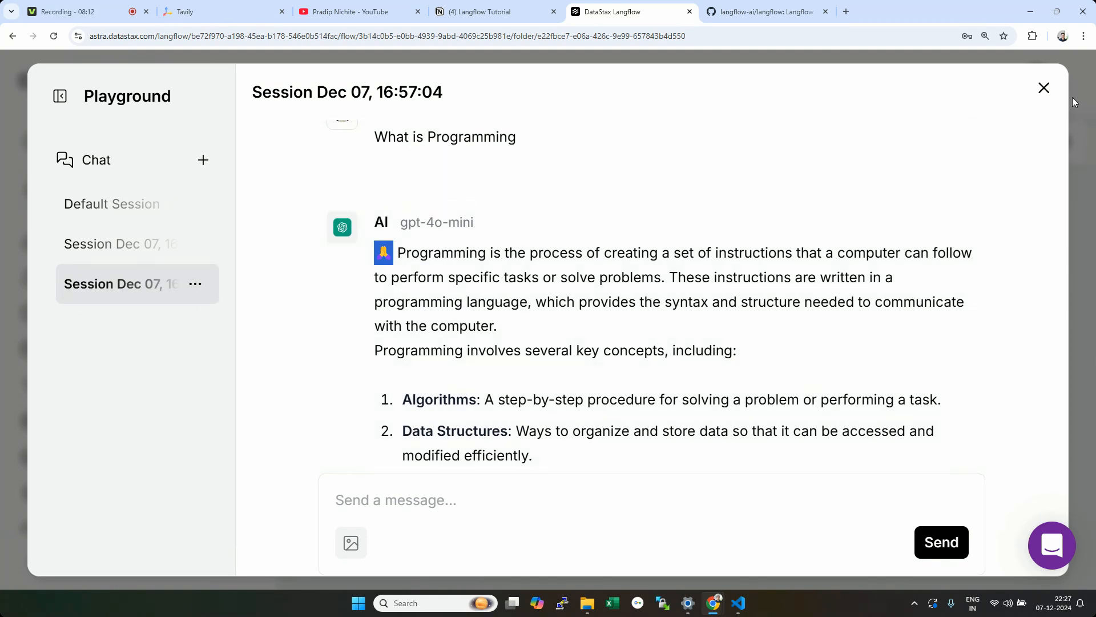
pyautogui.click(1044, 88)
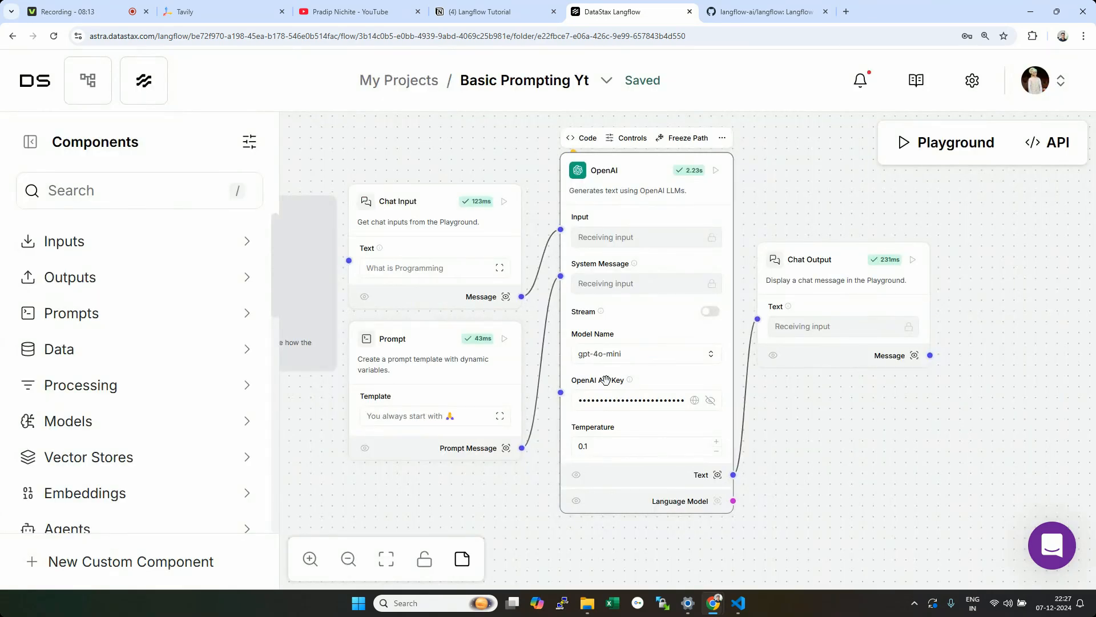
pyautogui.click(423, 419)
# Step: Replace the Prompt template text with 'You tells joke about {topic}' and save it
pyautogui.click(1045, 90)
pyautogui.click(420, 416)
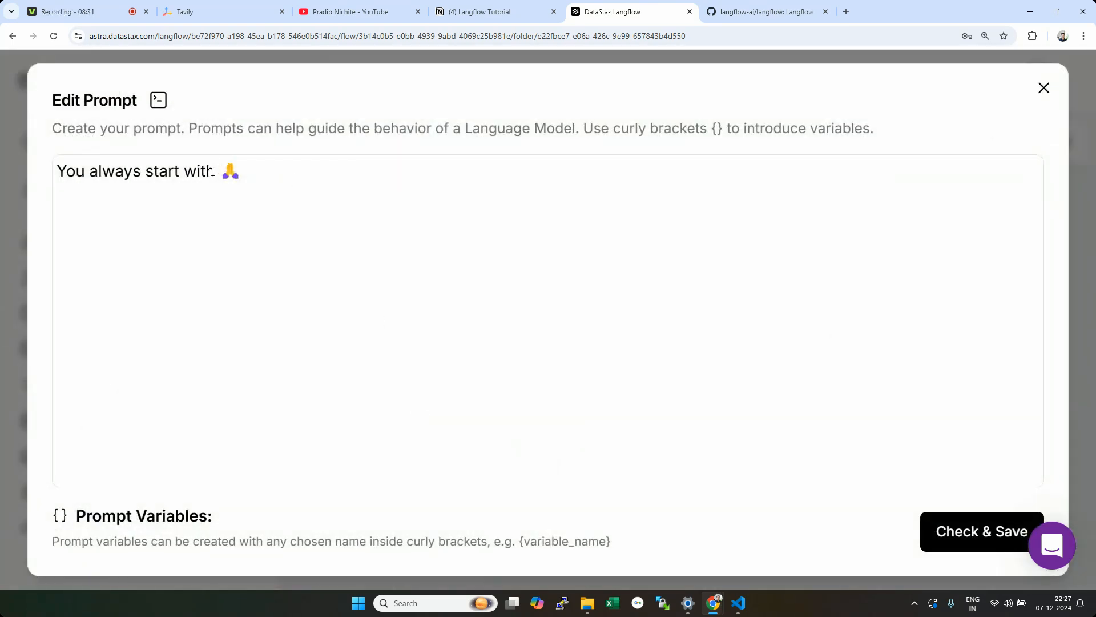
pyautogui.moveTo(237, 172); pyautogui.dragTo(70, 164)
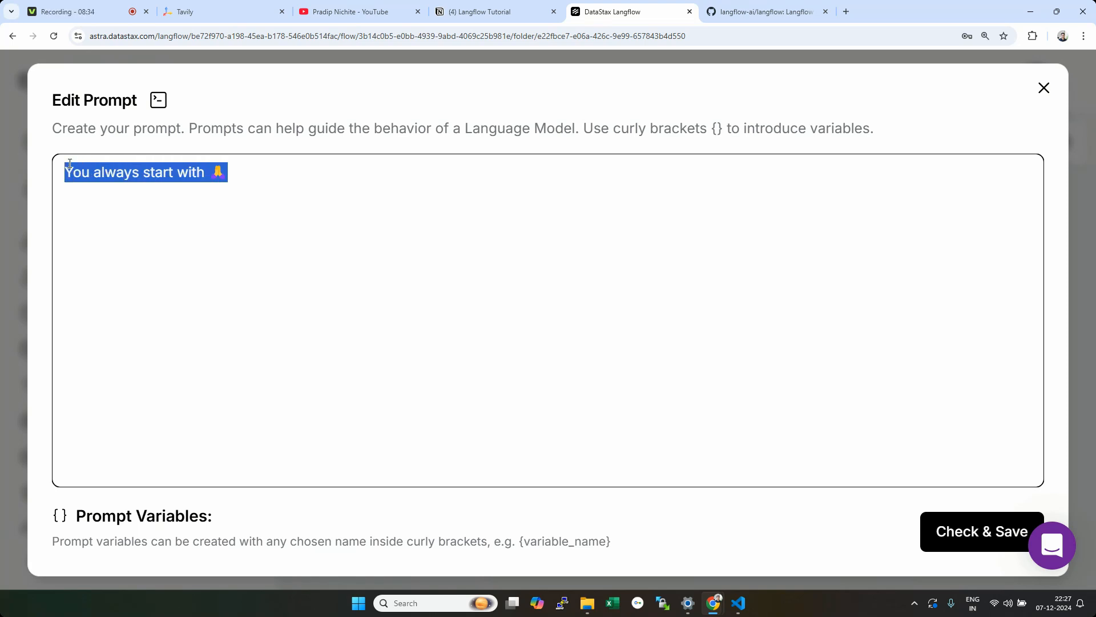
pyautogui.press('BackSpace')
pyautogui.write('You')
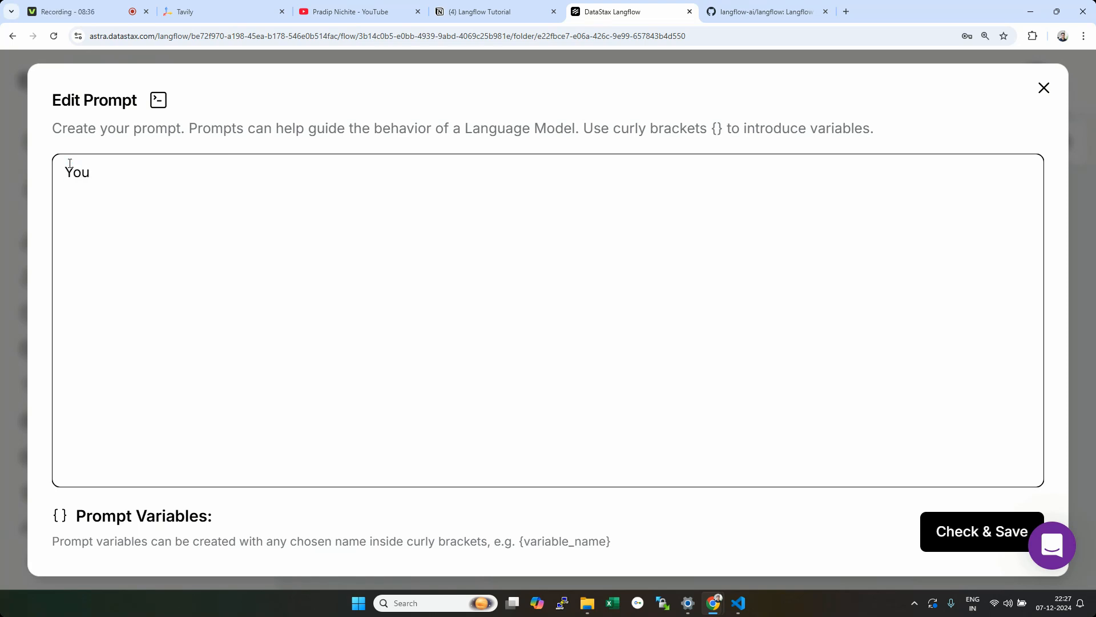
pyautogui.write(' teells joke ab')
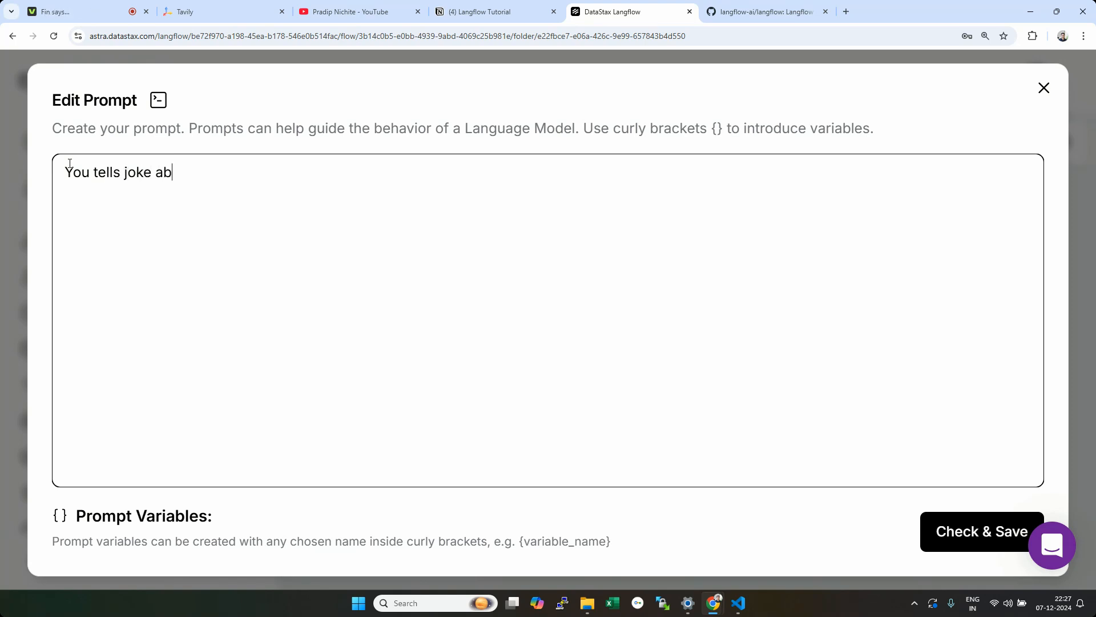
pyautogui.write('out {topic')
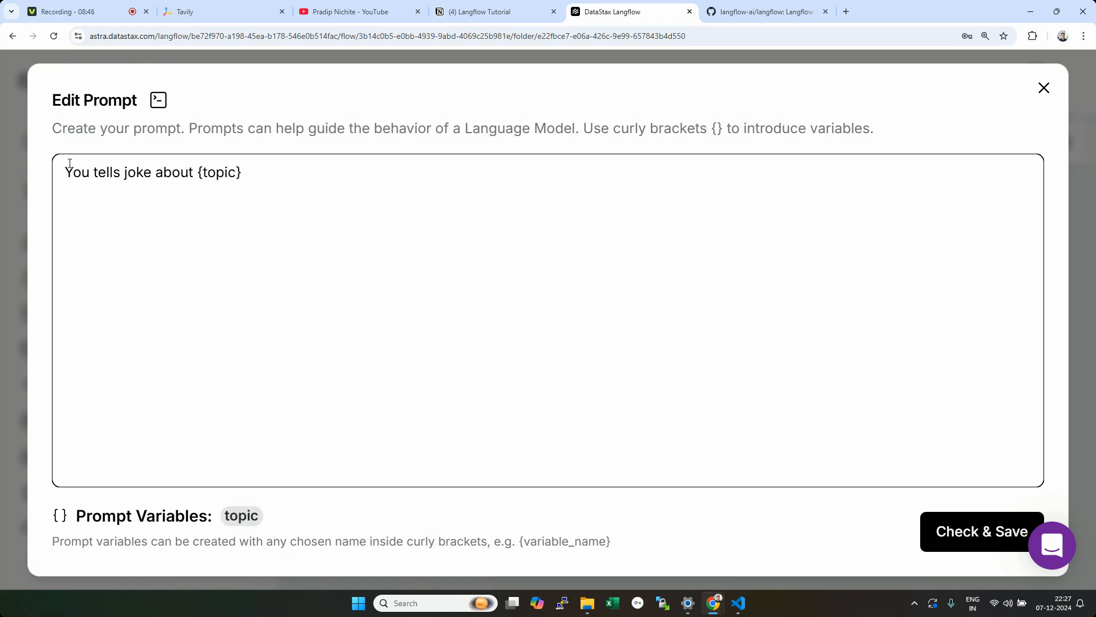
pyautogui.click(80, 520)
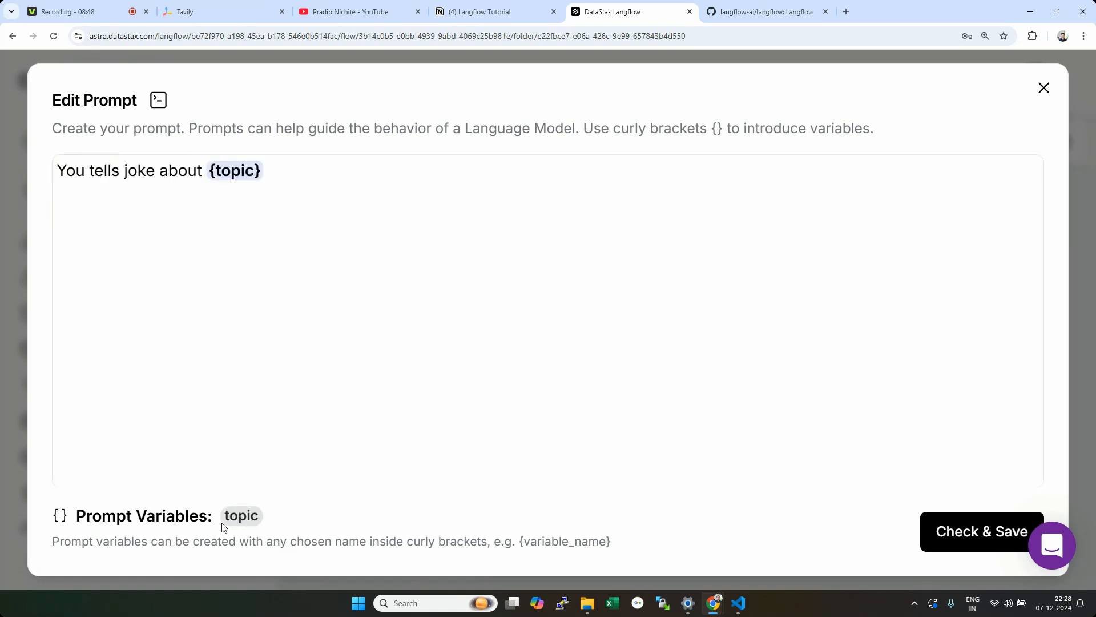
pyautogui.click(952, 524)
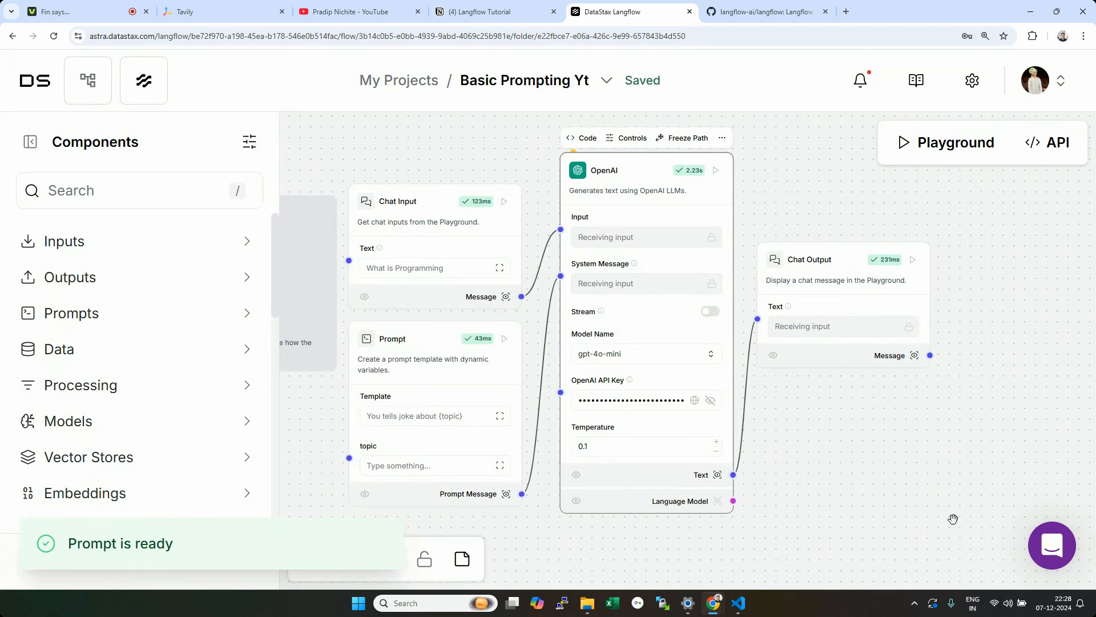
# Step: Move Chat Input higher, delete its link to OpenAI, and wire its message into the Prompt's topic
pyautogui.click(426, 465)
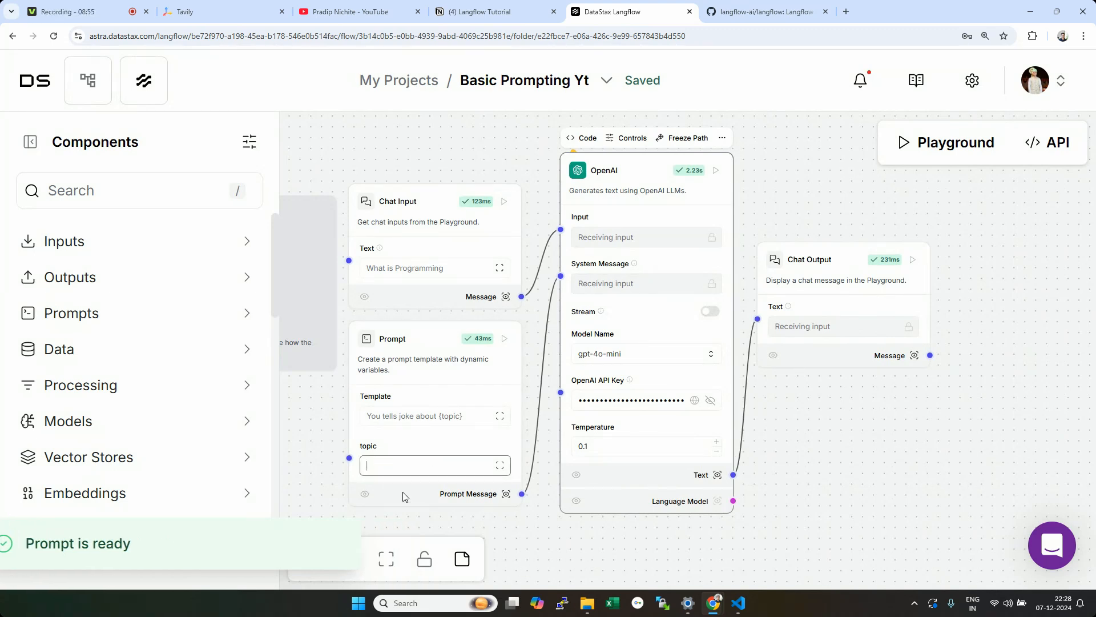
pyautogui.click(401, 442)
pyautogui.click(407, 470)
pyautogui.click(396, 445)
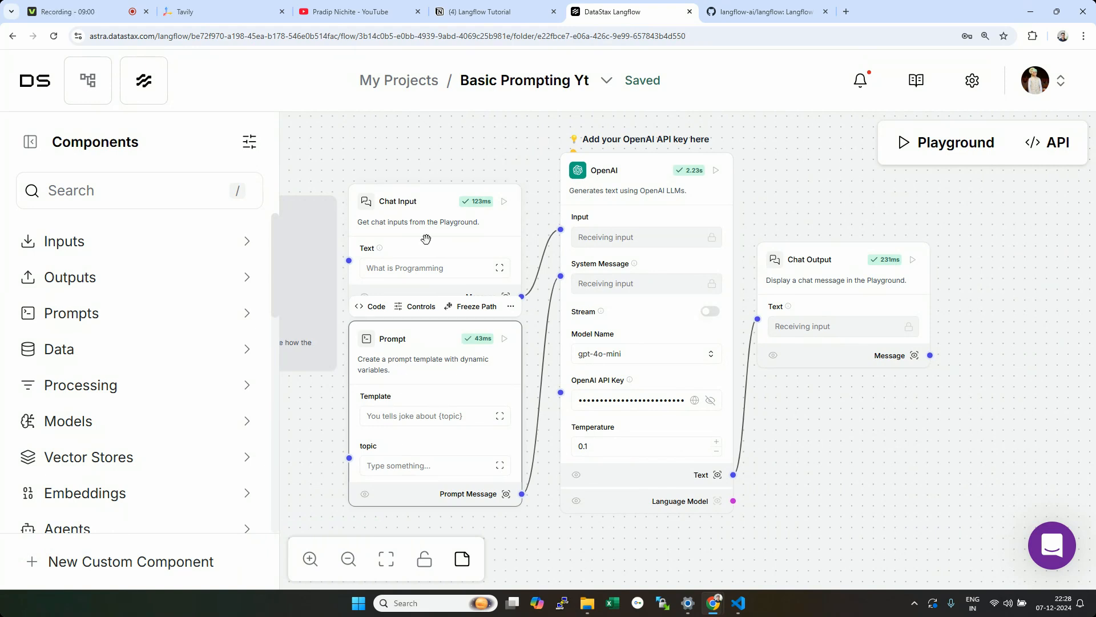
pyautogui.moveTo(428, 210); pyautogui.dragTo(423, 169)
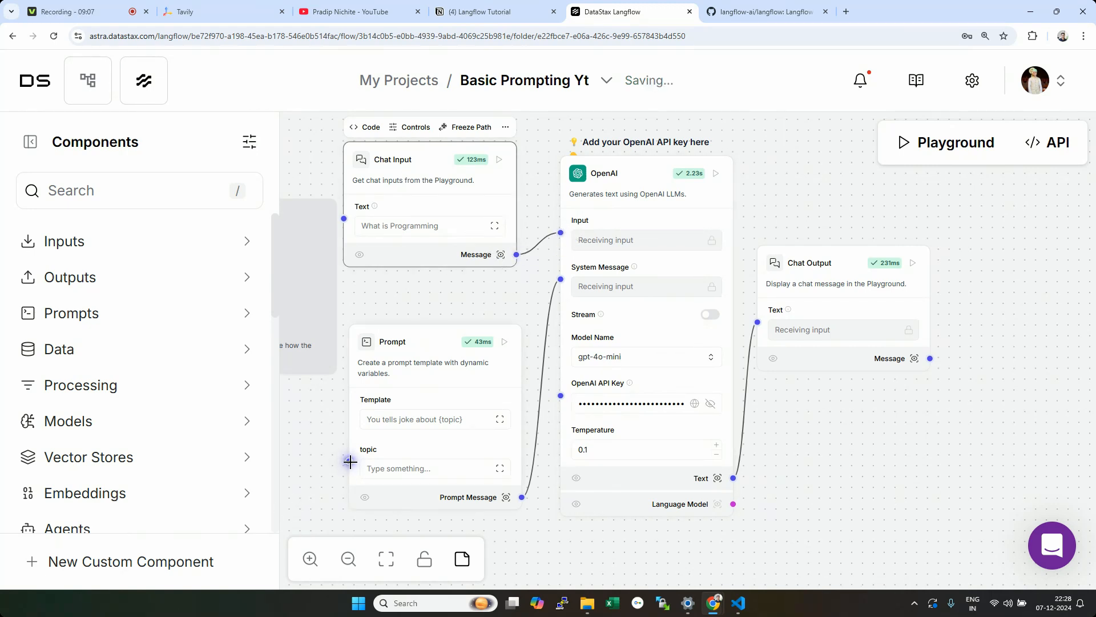
pyautogui.moveTo(350, 462)
pyautogui.click(541, 247)
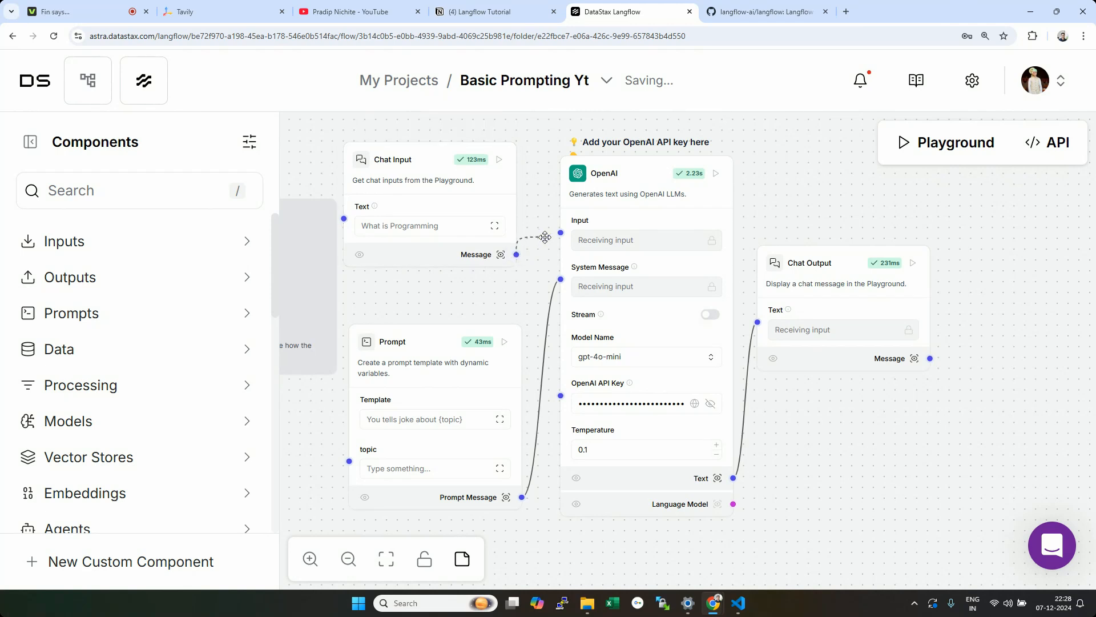
pyautogui.press('BackSpace')
pyautogui.moveTo(518, 258); pyautogui.dragTo(394, 460)
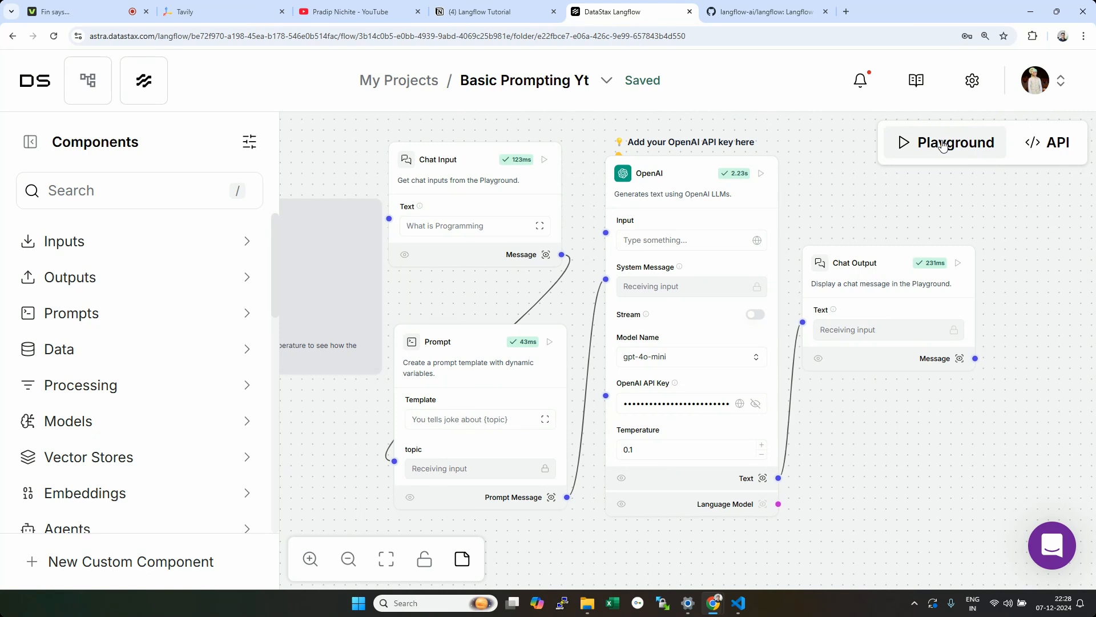
# Step: Run the flow, then send 'cars' in a new Playground chat to get a car joke
pyautogui.click(958, 264)
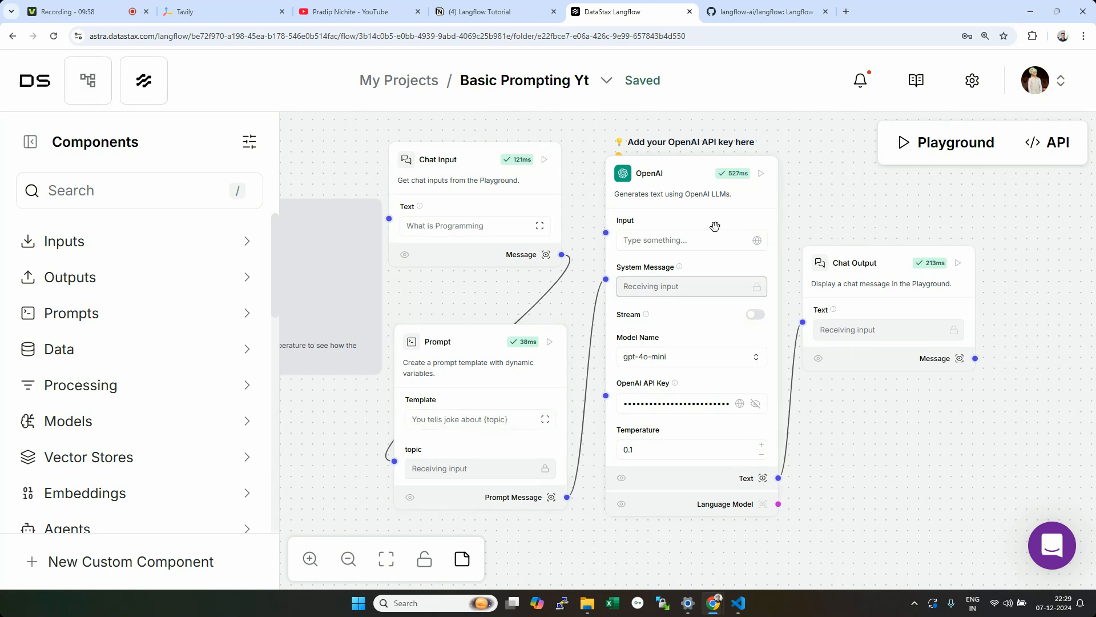
pyautogui.click(942, 144)
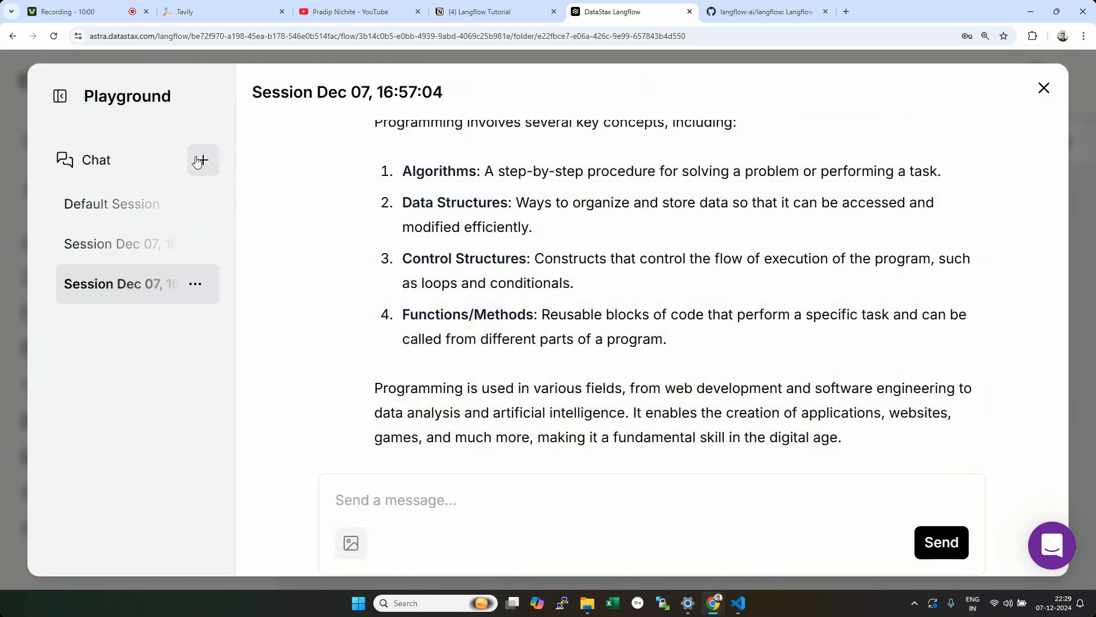
pyautogui.click(203, 159)
pyautogui.write('ca')
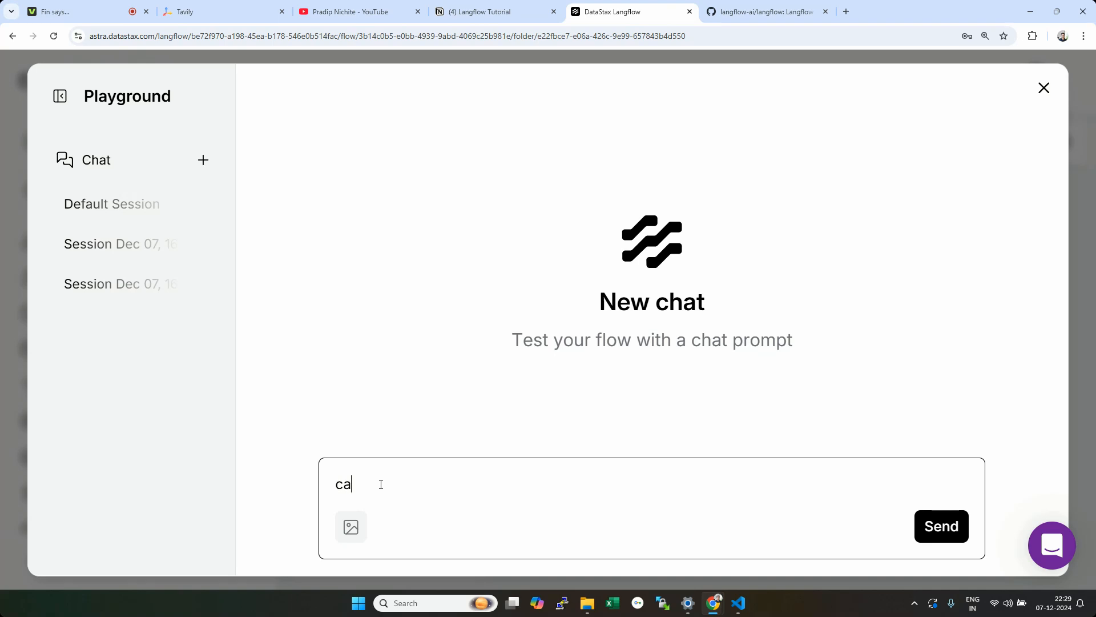
pyautogui.write('rs')
pyautogui.click(947, 530)
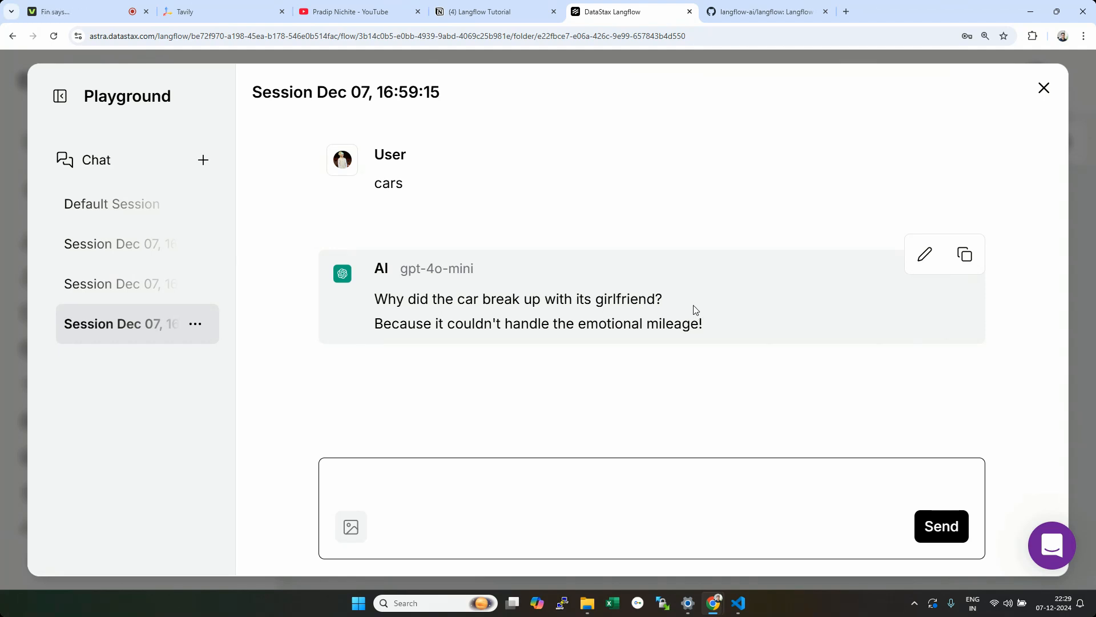
pyautogui.moveTo(375, 182); pyautogui.dragTo(534, 180)
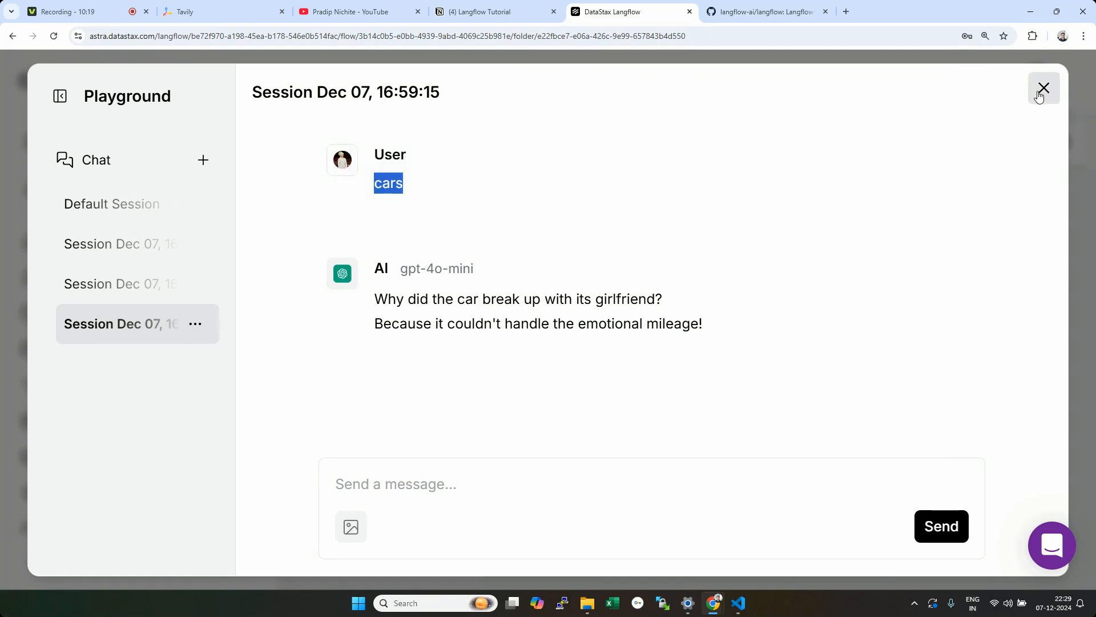
pyautogui.click(450, 284)
# Step: Add a temporary {subtopic} variable to the Prompt template and save it
pyautogui.click(1045, 90)
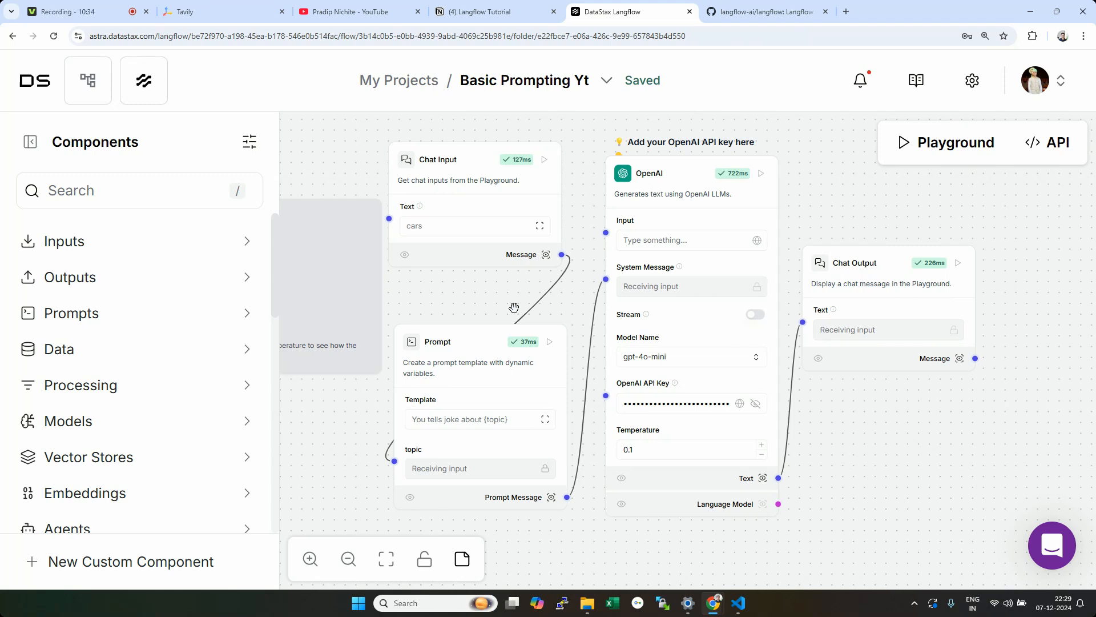
pyautogui.click(646, 199)
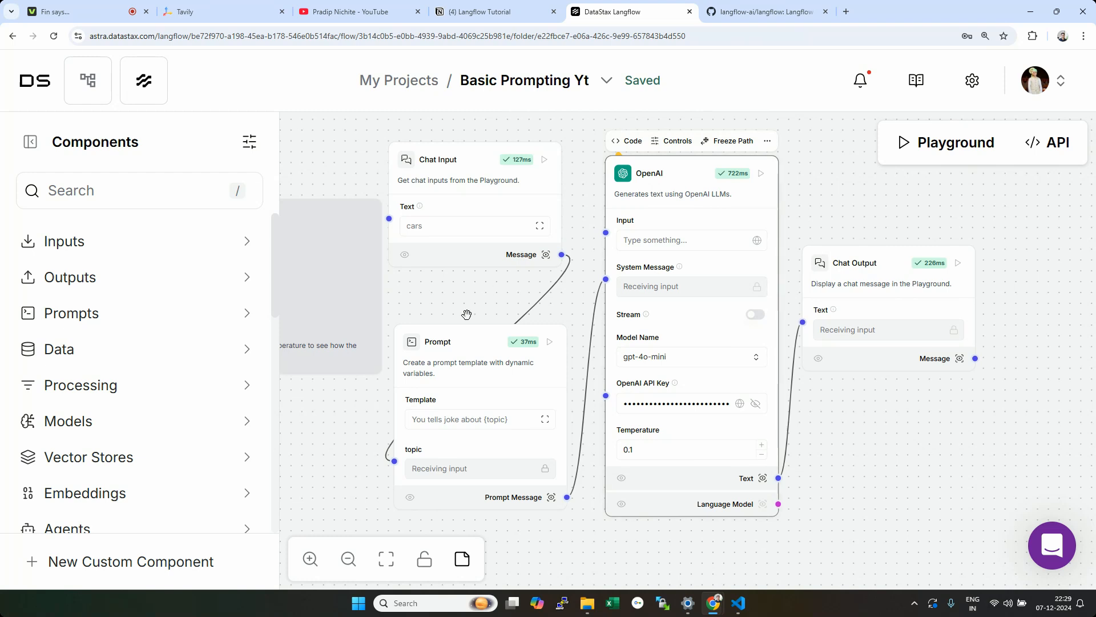
pyautogui.click(475, 374)
pyautogui.click(653, 204)
pyautogui.click(503, 374)
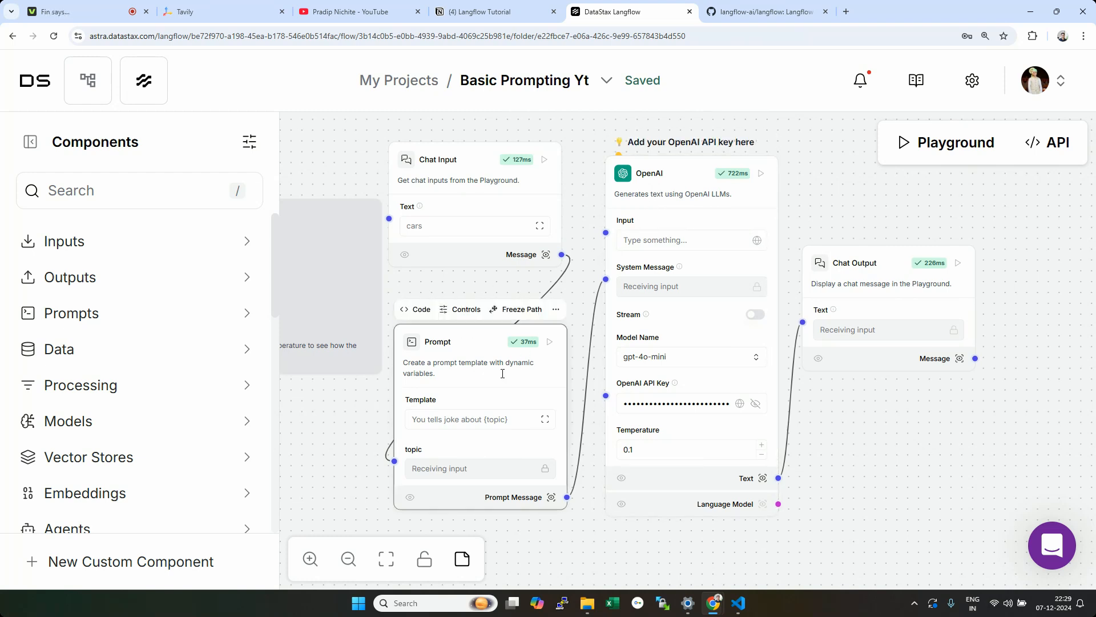
pyautogui.click(517, 427)
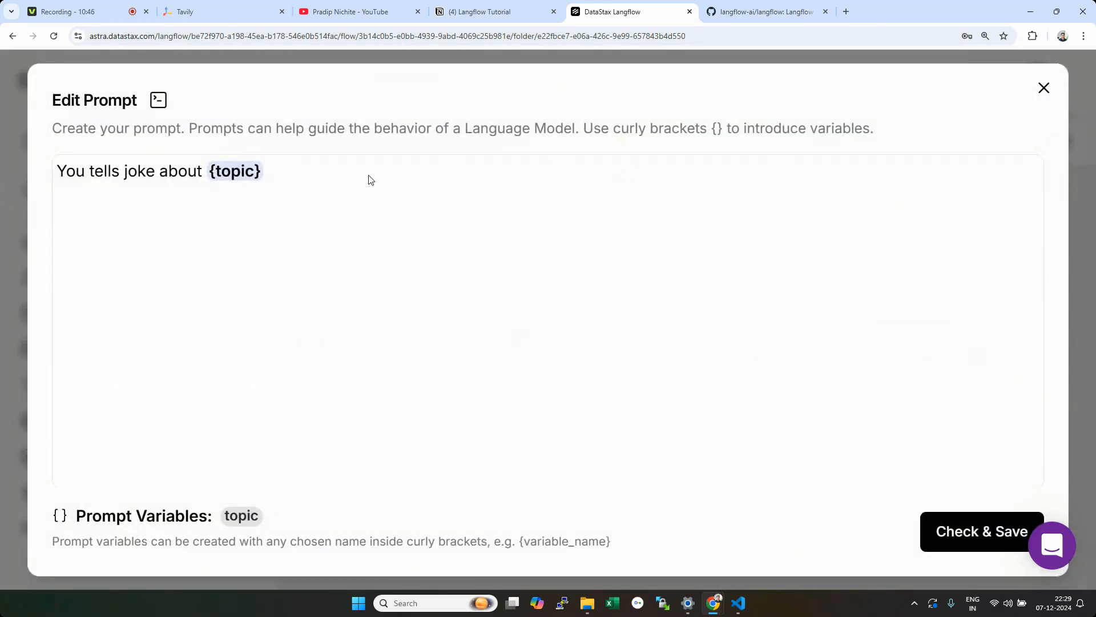
pyautogui.click(192, 170)
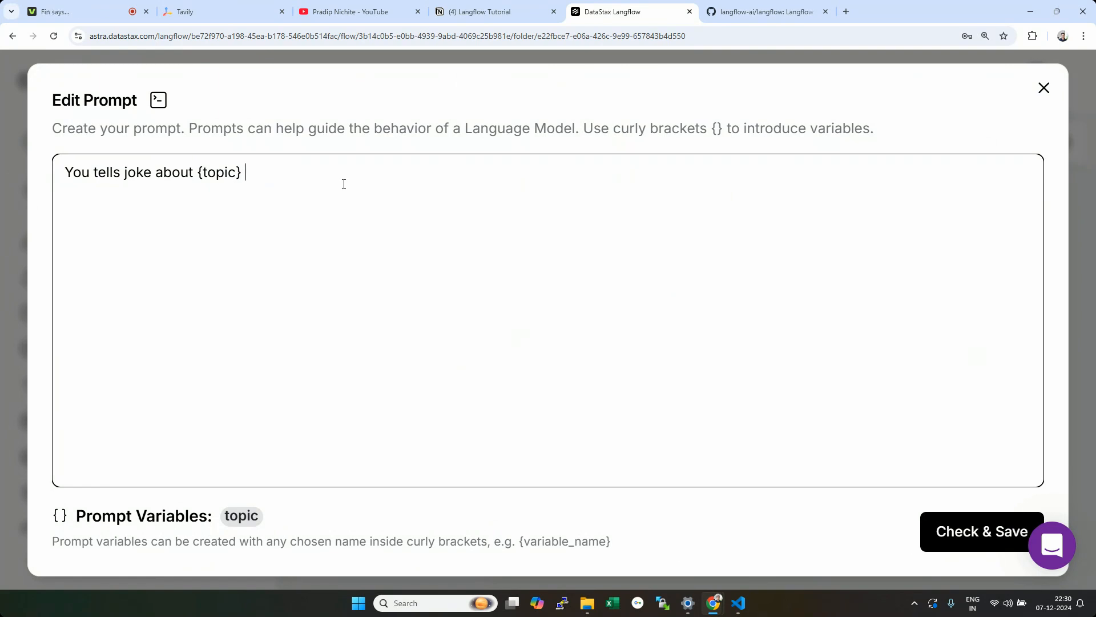
pyautogui.write('and')
pyautogui.write(' {}')
pyautogui.write('subtopic')
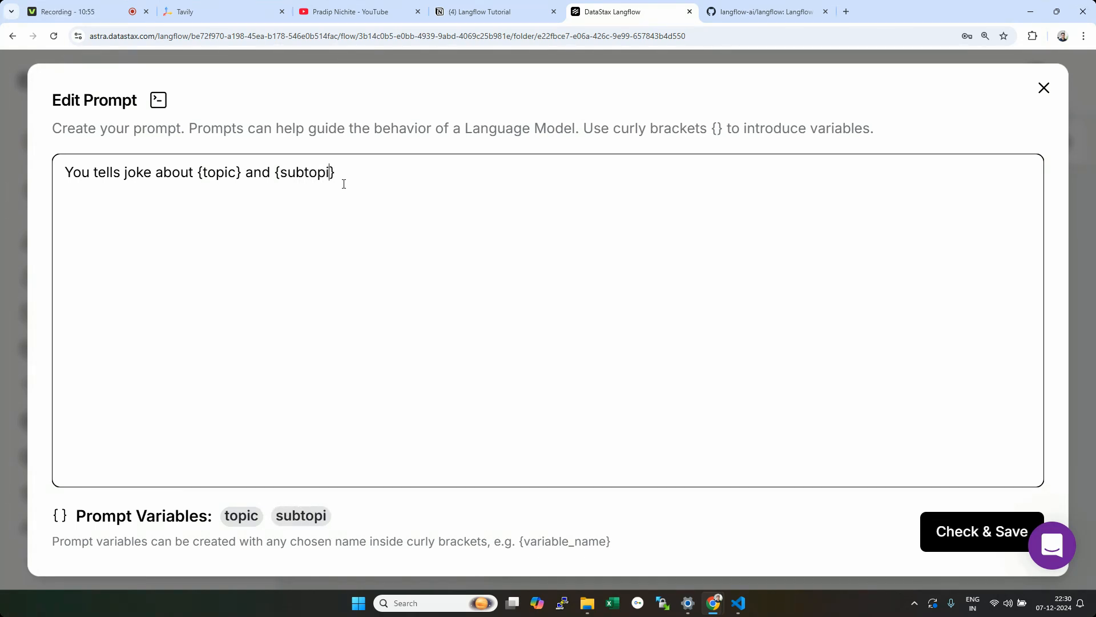
pyautogui.click(396, 173)
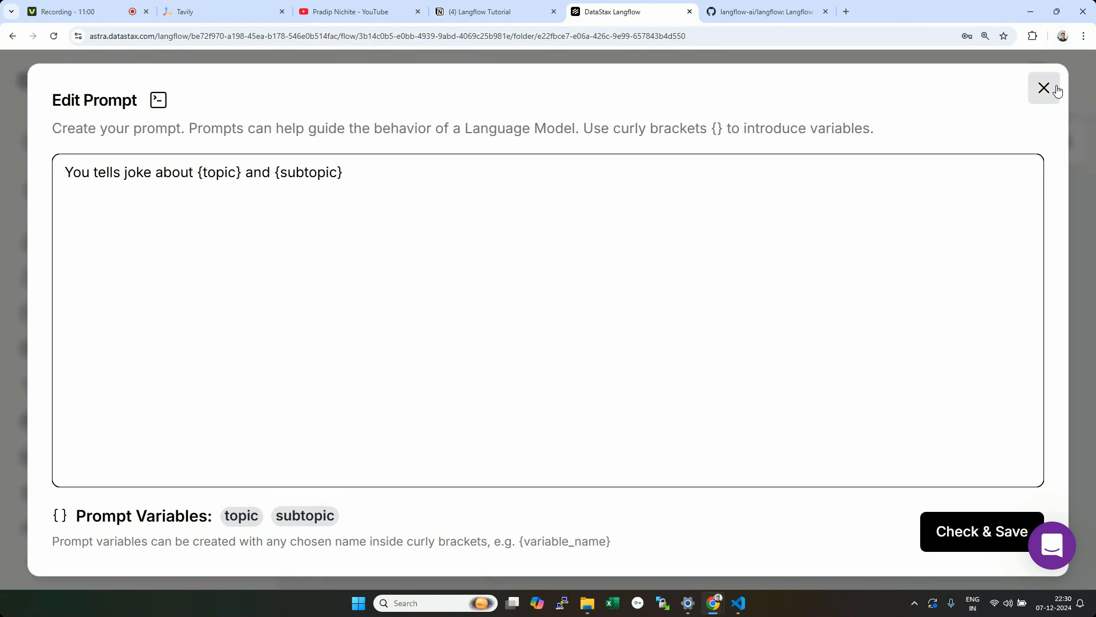
pyautogui.click(952, 537)
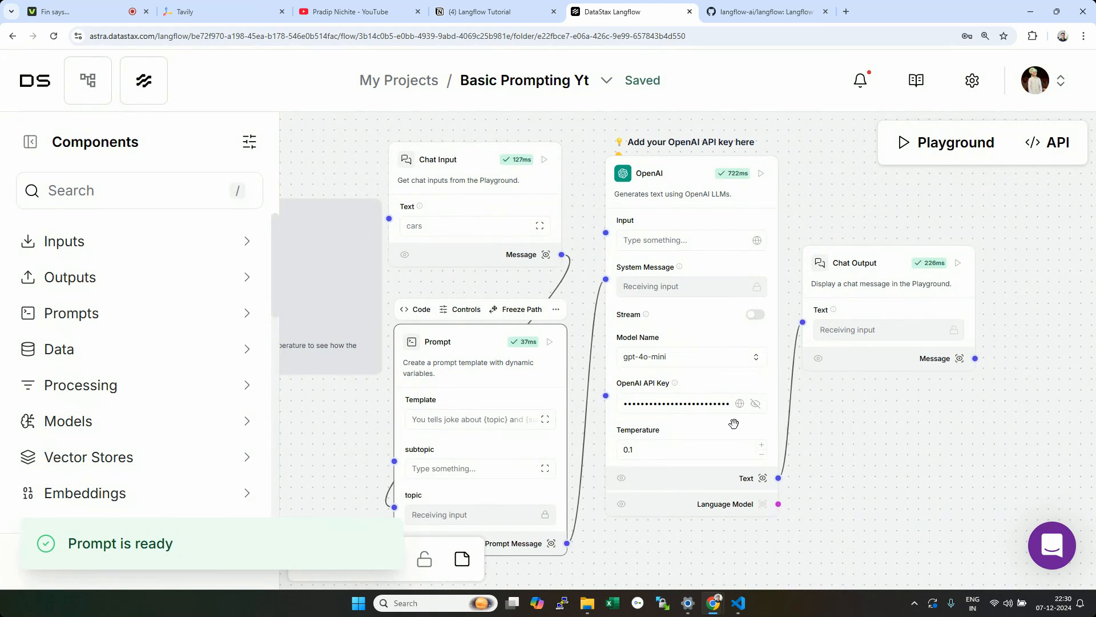
# Step: Delete the subtopic part so the template reads 'You tells joke about {topic}', and save
pyautogui.scroll(-1, 466, 453)
pyautogui.click(422, 467)
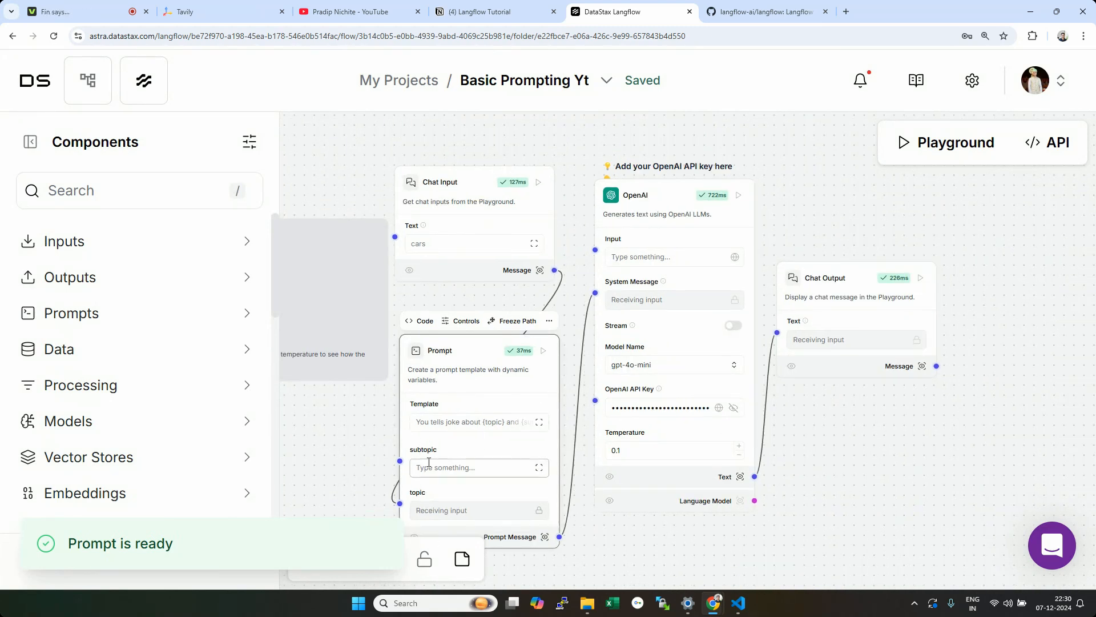
pyautogui.click(457, 469)
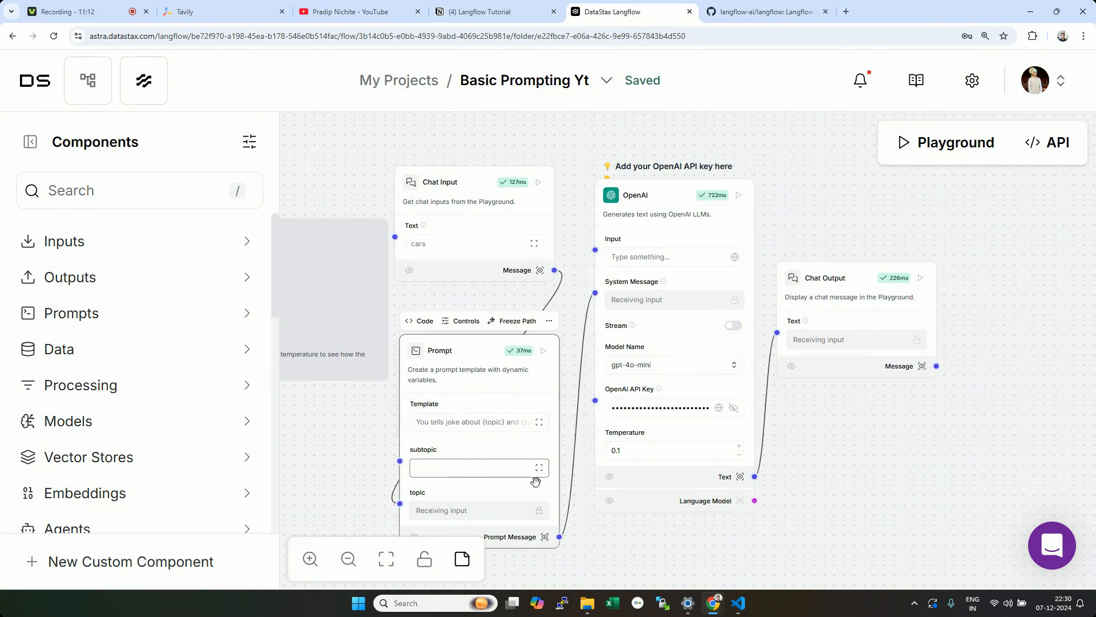
pyautogui.click(498, 433)
pyautogui.click(308, 171)
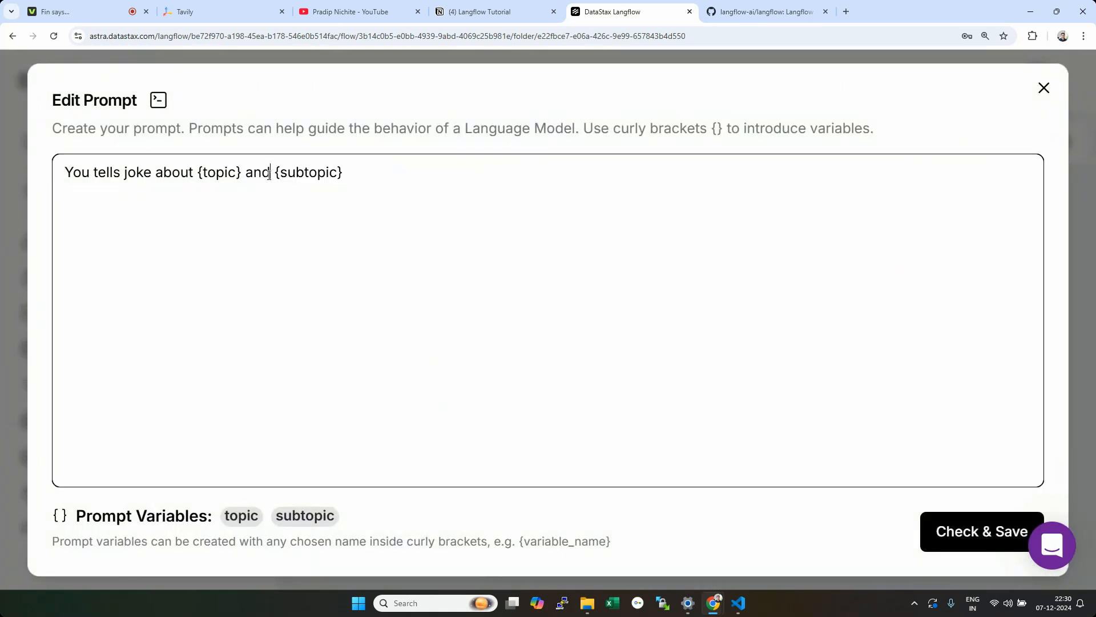
pyautogui.moveTo(343, 172); pyautogui.dragTo(242, 171)
pyautogui.press('BackSpace')
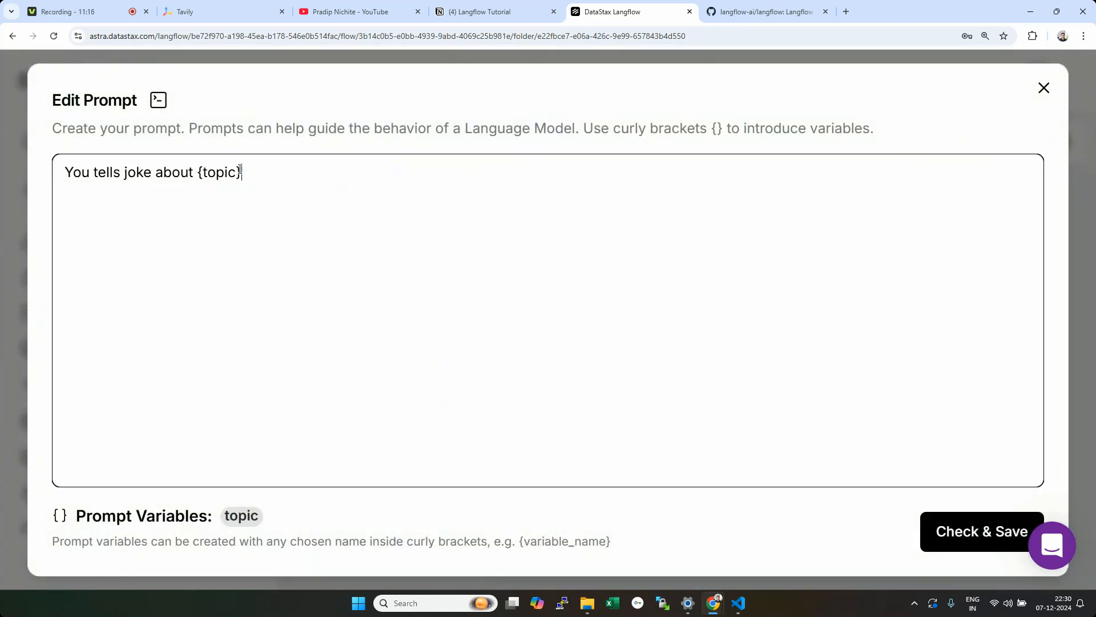
pyautogui.click(955, 534)
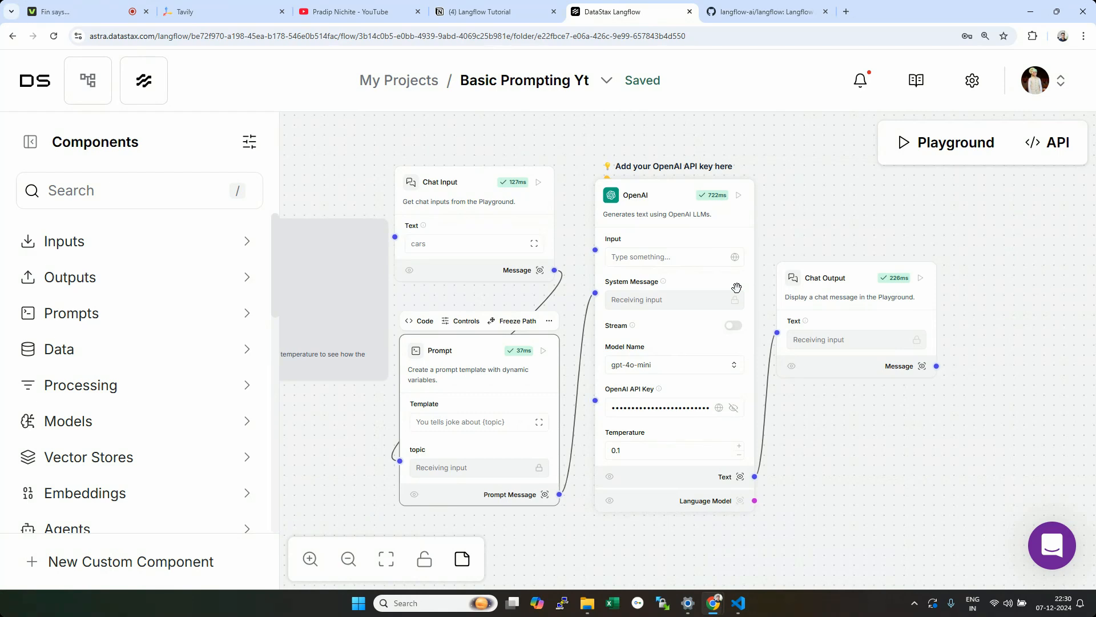
# Step: Open the API dialog, compare the cURL, JS API and Python Code tabs, and return to Python API
pyautogui.click(1059, 144)
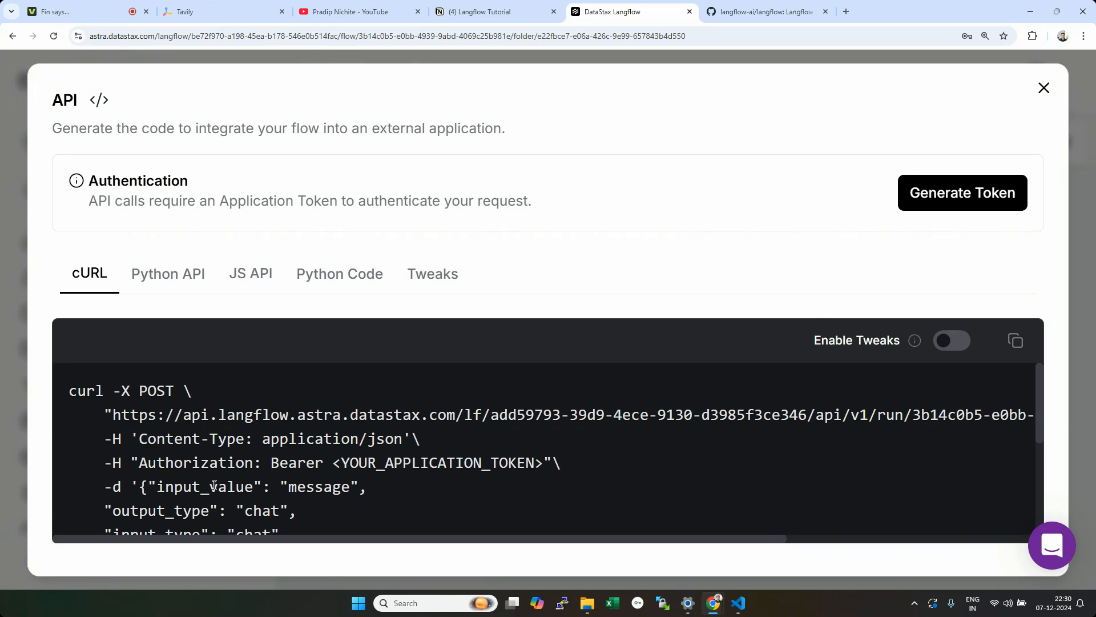
pyautogui.moveTo(70, 389); pyautogui.dragTo(228, 522)
pyautogui.click(269, 489)
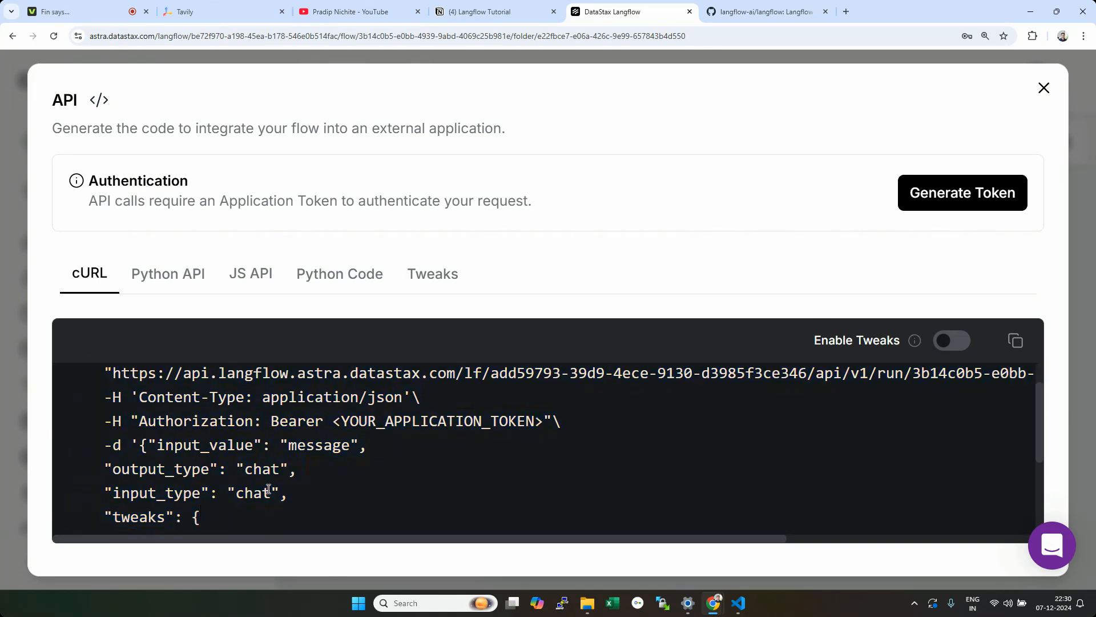
pyautogui.scroll(2, 265, 486)
pyautogui.click(157, 276)
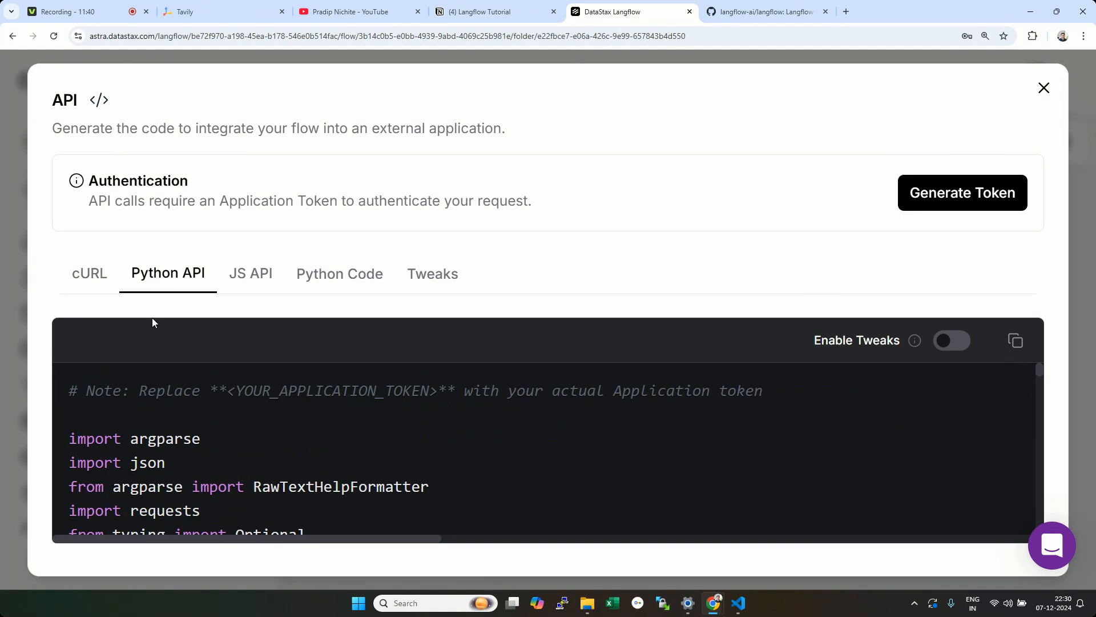
pyautogui.moveTo(1040, 372)
pyautogui.mouseDown()
pyautogui.moveTo(1028, 405)
pyautogui.moveTo(1031, 364)
pyautogui.mouseUp()
pyautogui.click(240, 279)
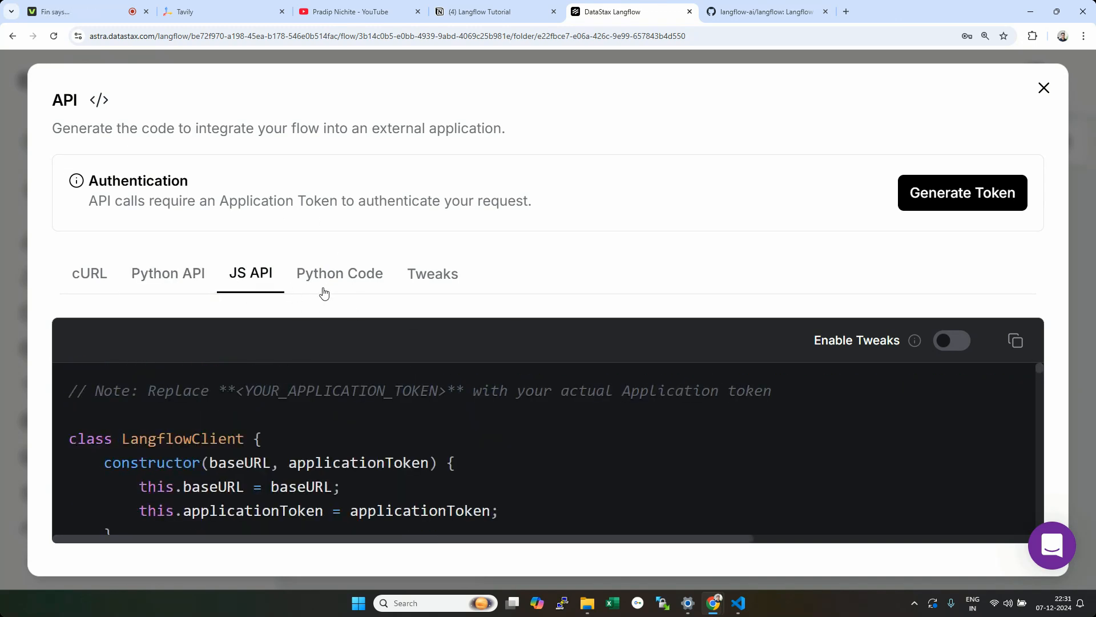
pyautogui.click(321, 273)
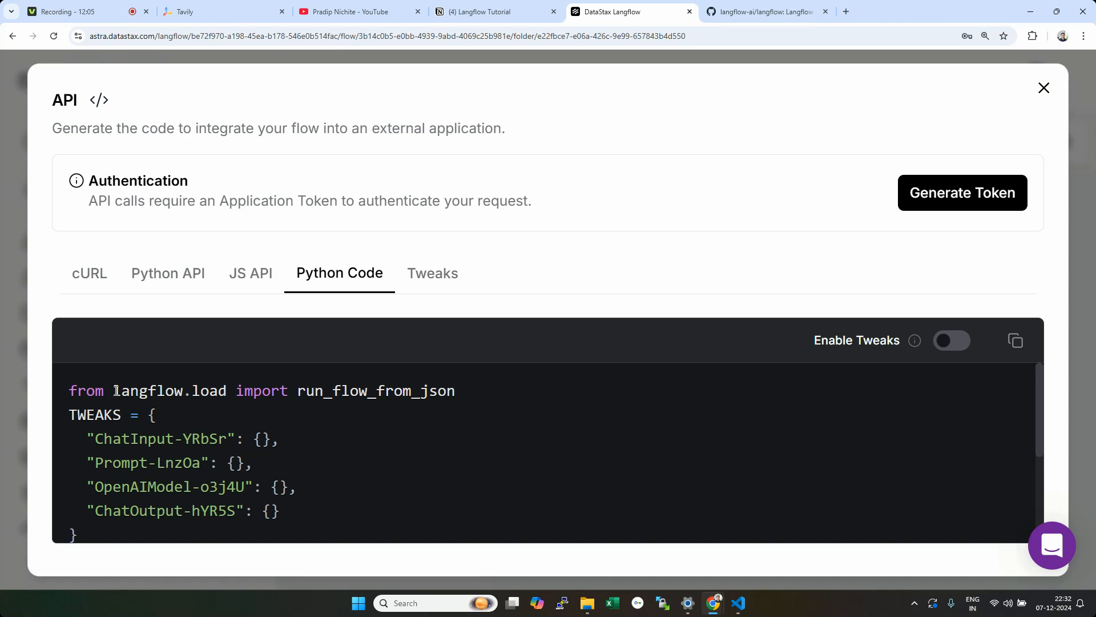
pyautogui.moveTo(116, 391); pyautogui.dragTo(181, 394)
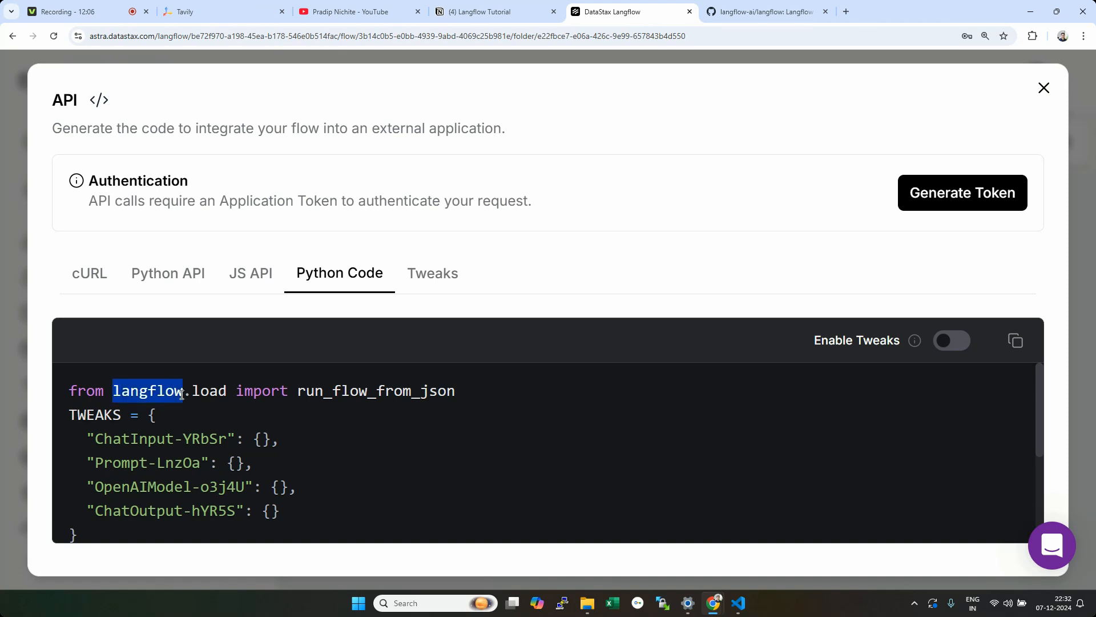
pyautogui.click(159, 280)
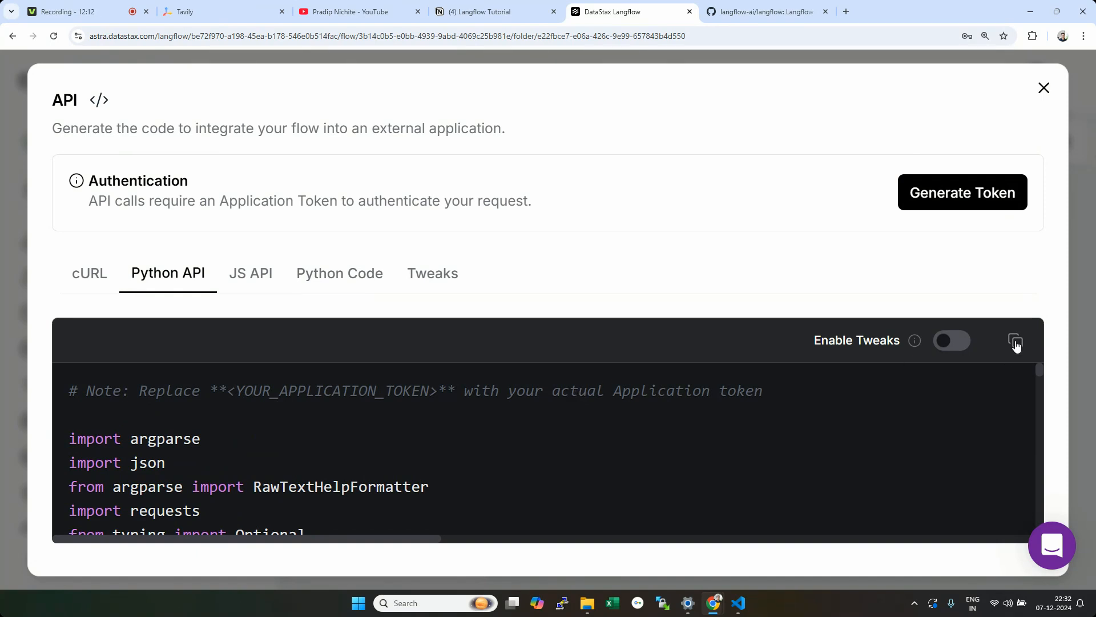
# Step: In VS Code, create a new file named flow.api and paste the Python API code into it
pyautogui.click(739, 603)
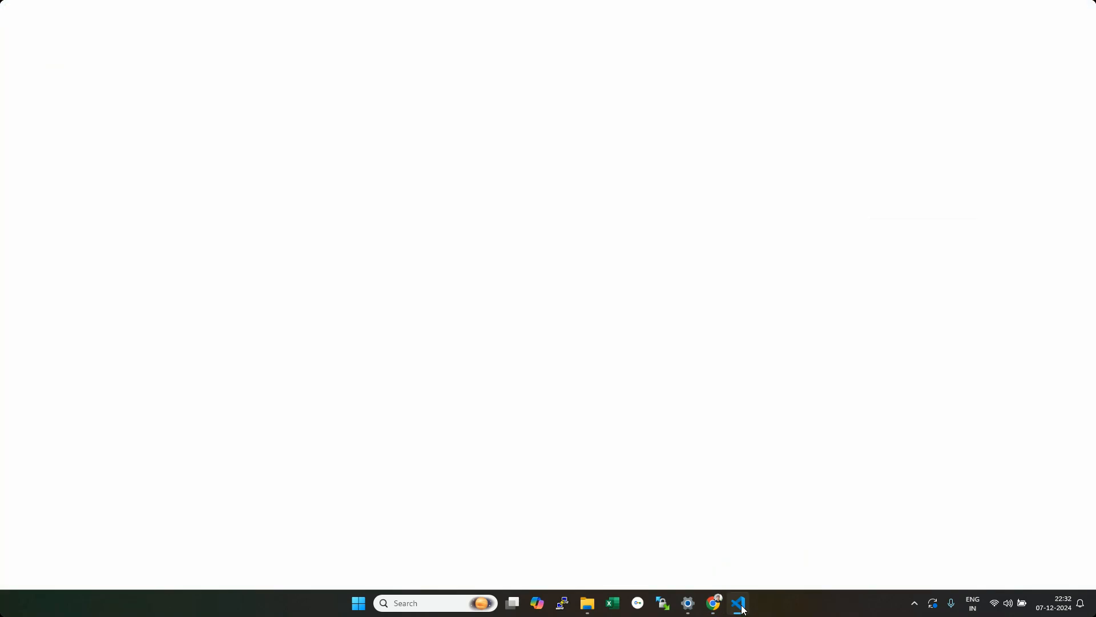
pyautogui.rightClick(77, 112)
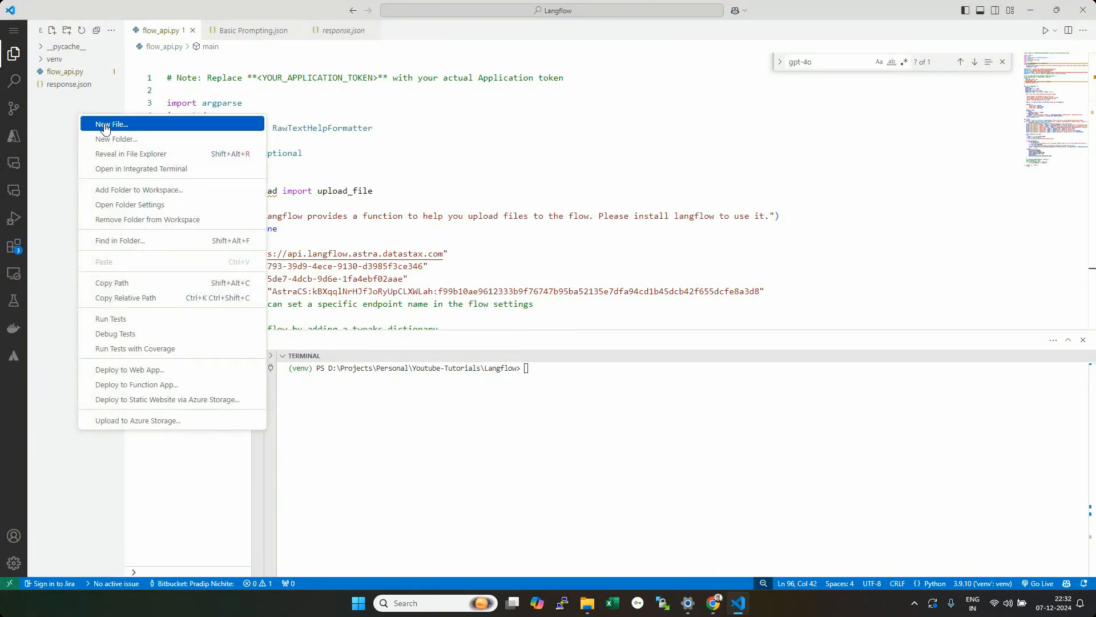
pyautogui.click(85, 119)
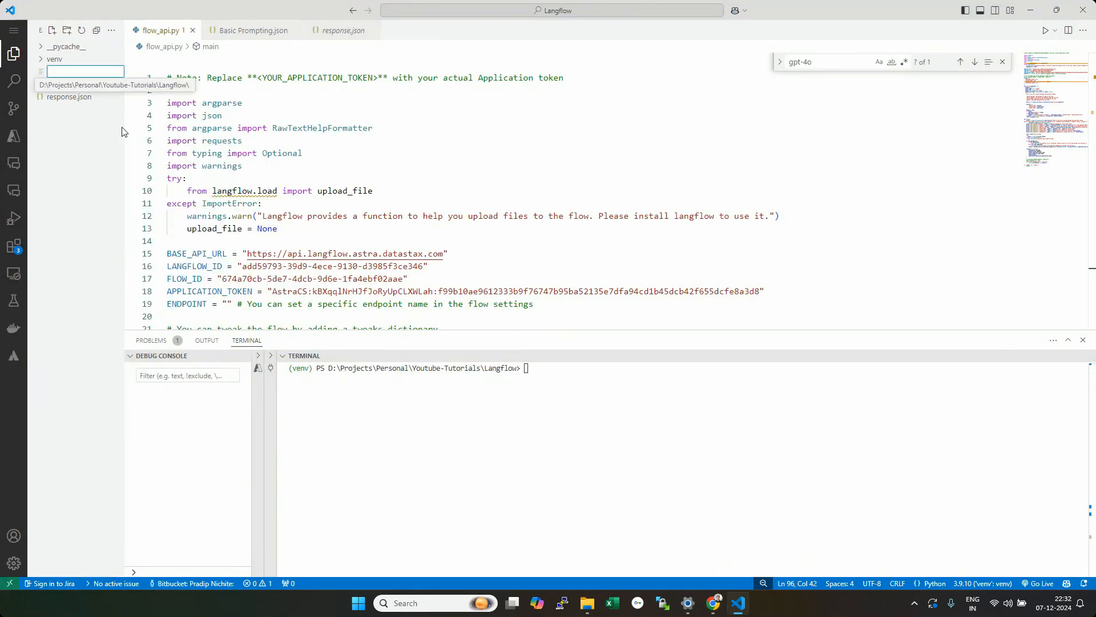
pyautogui.write('flow.api')
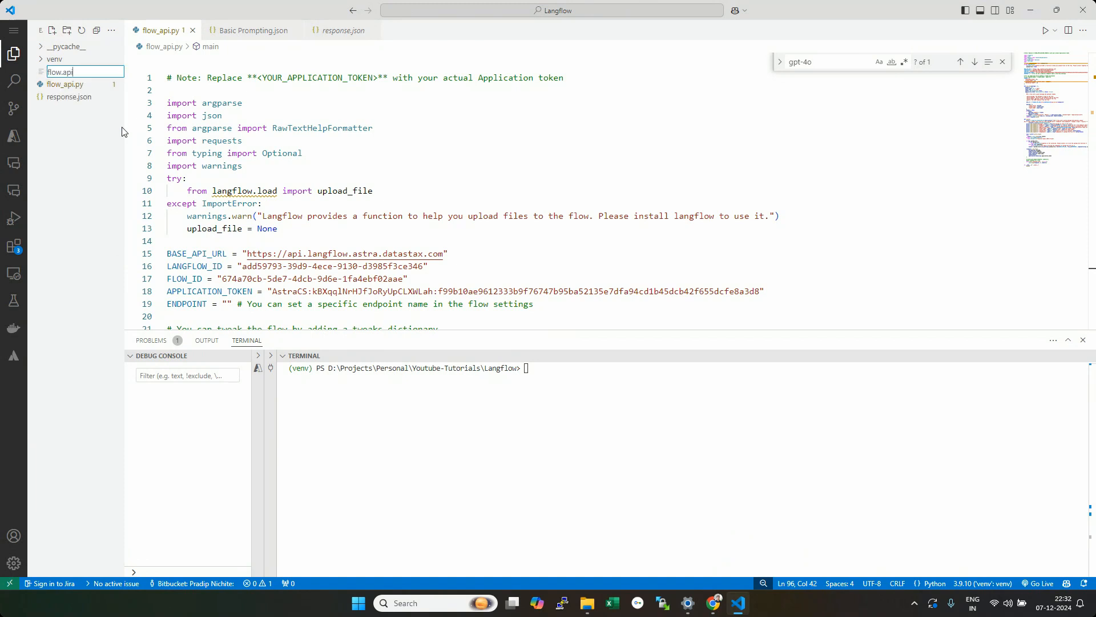
pyautogui.press('Return')
pyautogui.hotkey('ctrl', 'v')
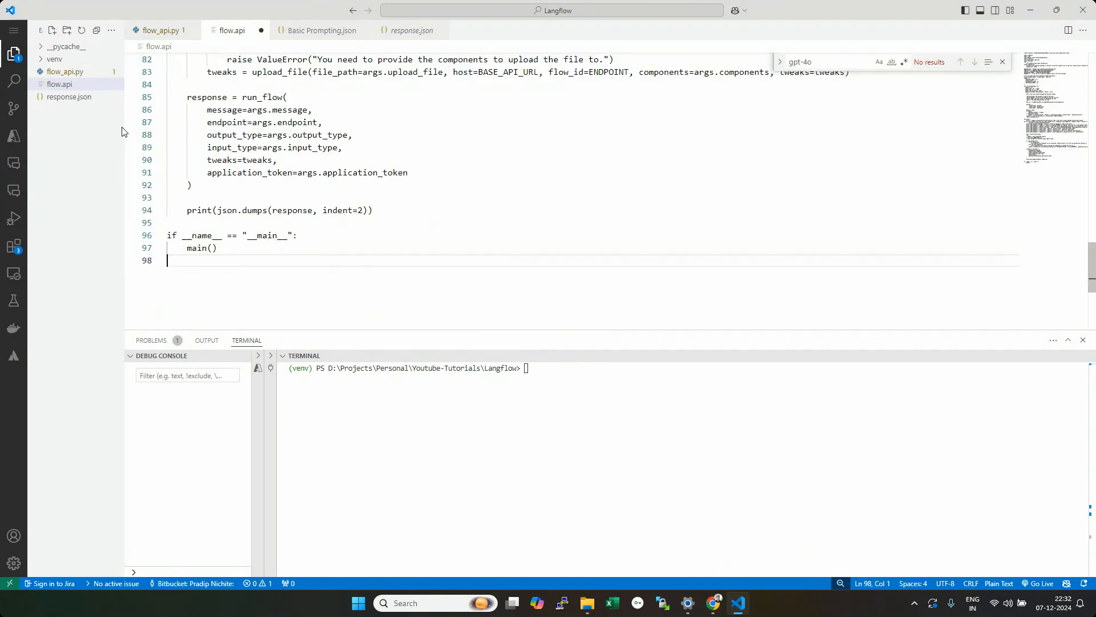
pyautogui.click(1081, 75)
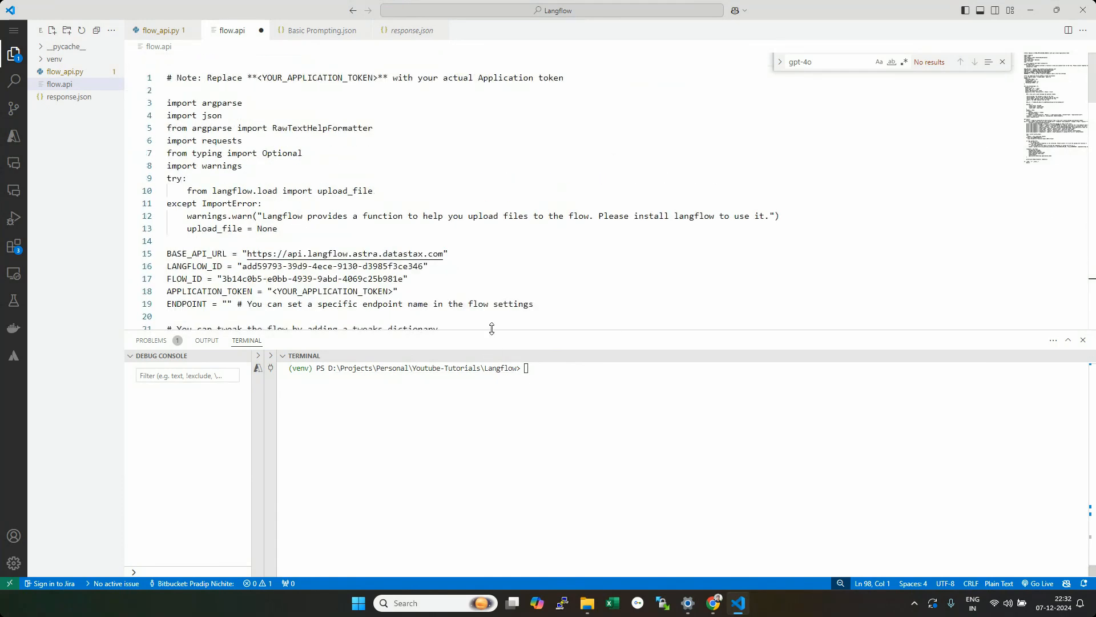
pyautogui.moveTo(489, 330); pyautogui.dragTo(483, 445)
# Step: Rename the file from flow.api to flow.py
pyautogui.rightClick(90, 89)
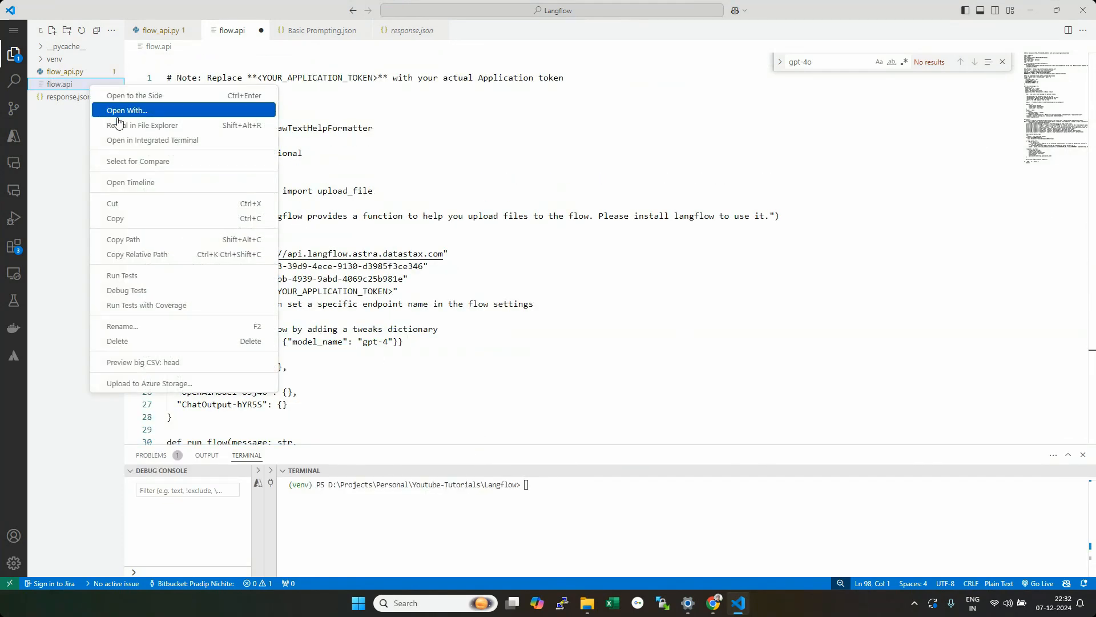
pyautogui.click(141, 327)
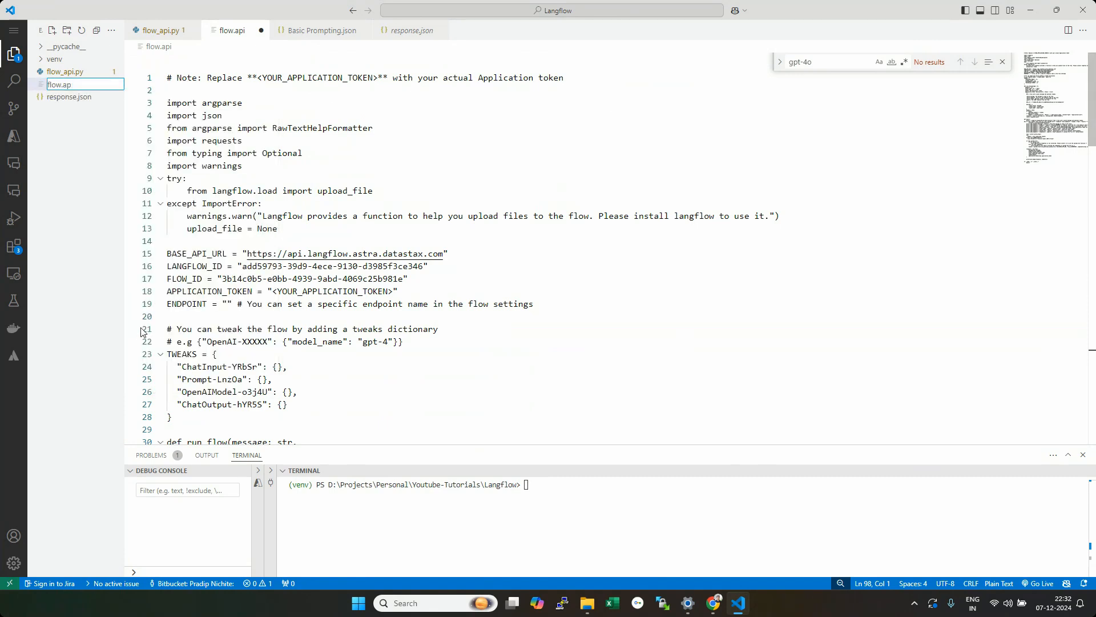
pyautogui.press('BackSpace')
pyautogui.press('BackSpace')
pyautogui.press('BackSpace')
pyautogui.write('.py')
pyautogui.press('Return')
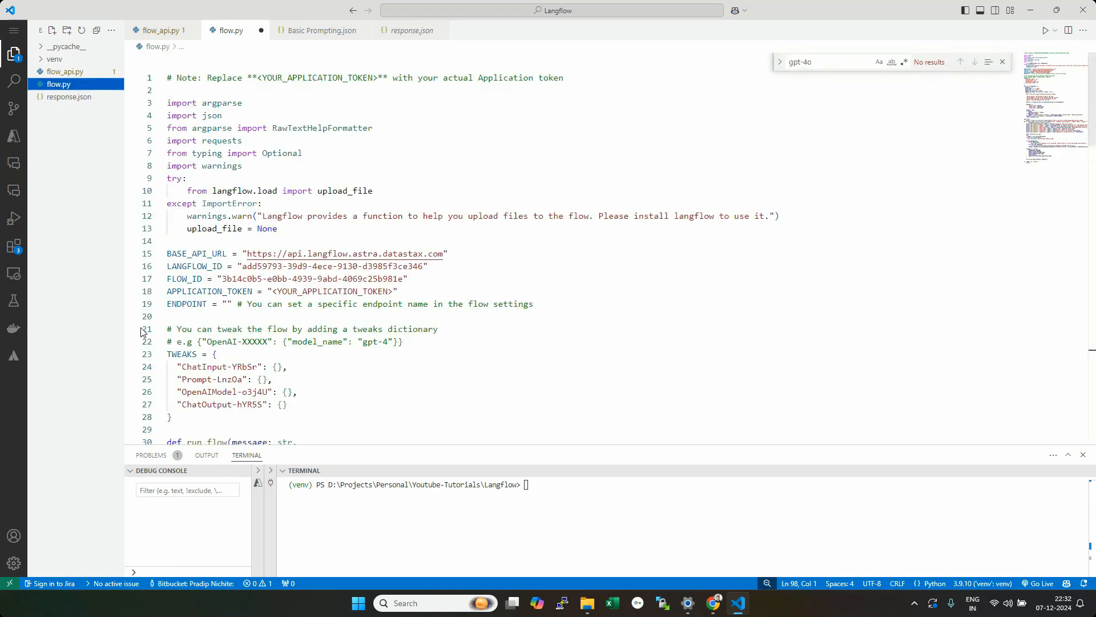
# Step: Review the pasted code, selecting the try/except langflow import block and ENDPOINT on line 19
pyautogui.click(358, 191)
pyautogui.doubleClick(231, 190)
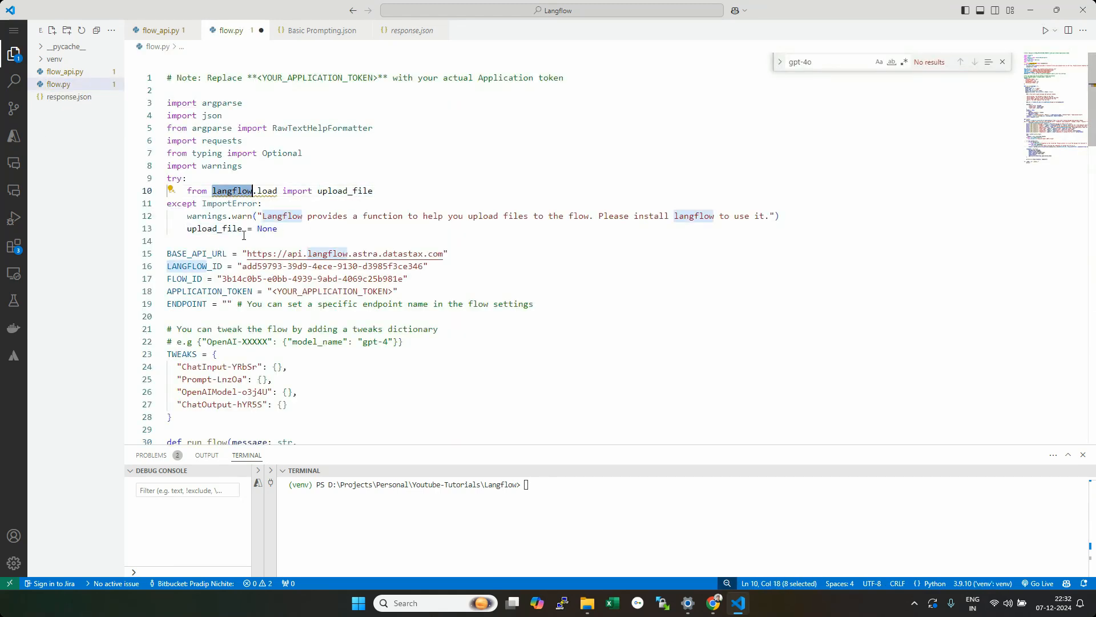
pyautogui.moveTo(302, 228); pyautogui.dragTo(167, 179)
pyautogui.scroll(-4, 302, 319)
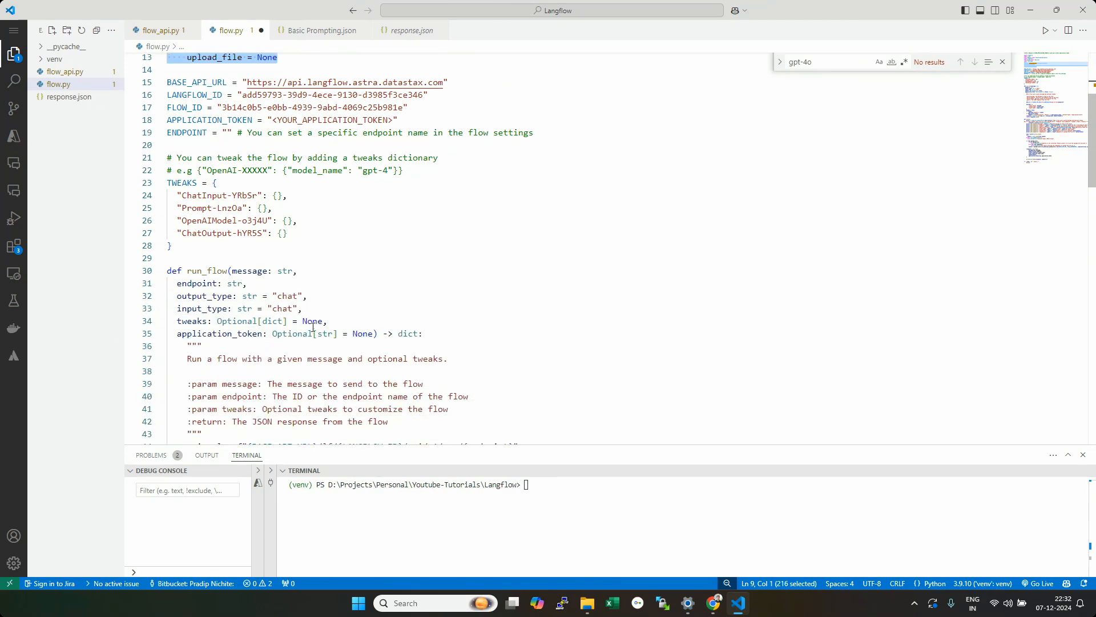
pyautogui.scroll(5, 218, 153)
pyautogui.moveTo(243, 140); pyautogui.dragTo(166, 141)
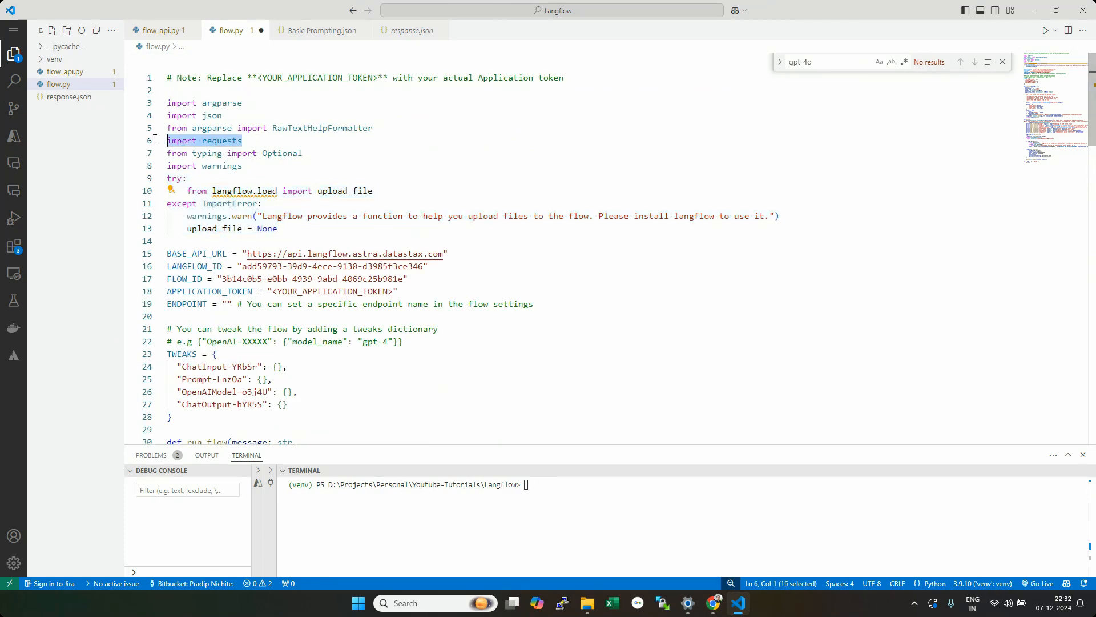
pyautogui.scroll(-3, 1091, 147)
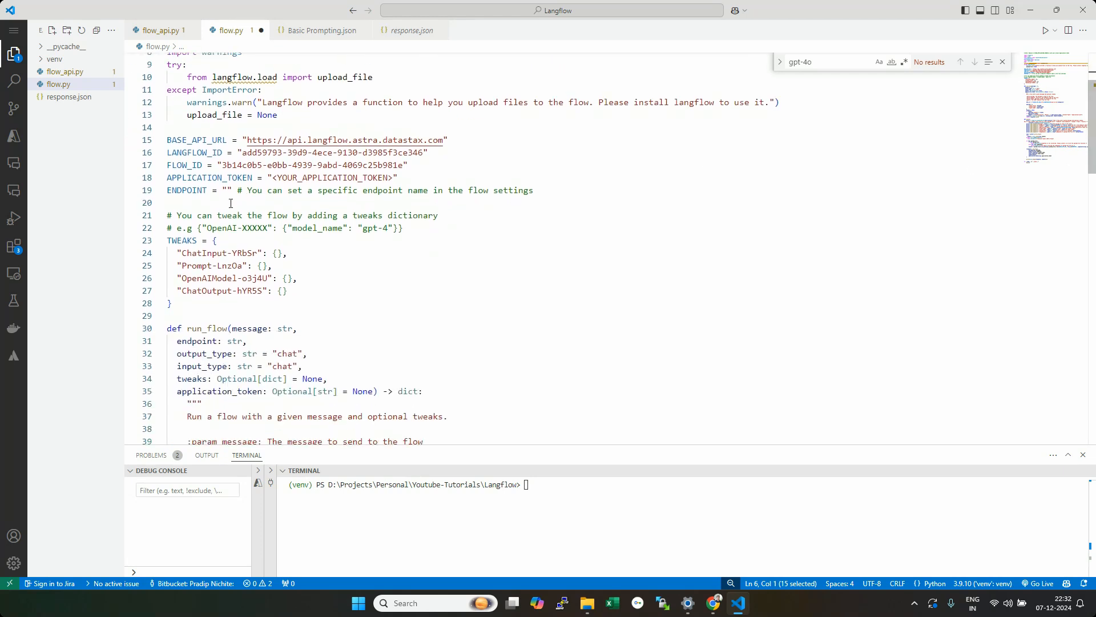
pyautogui.doubleClick(211, 190)
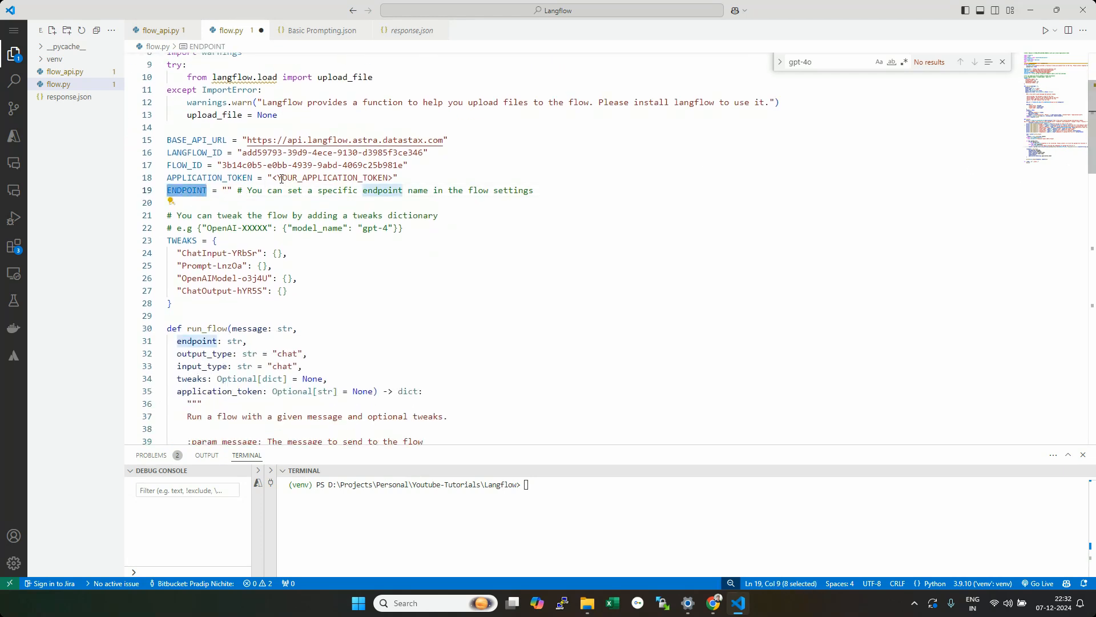
# Step: Generate a Langflow application token, paste it over the line 18 placeholder, and save flow.py
pyautogui.moveTo(272, 177); pyautogui.dragTo(395, 178)
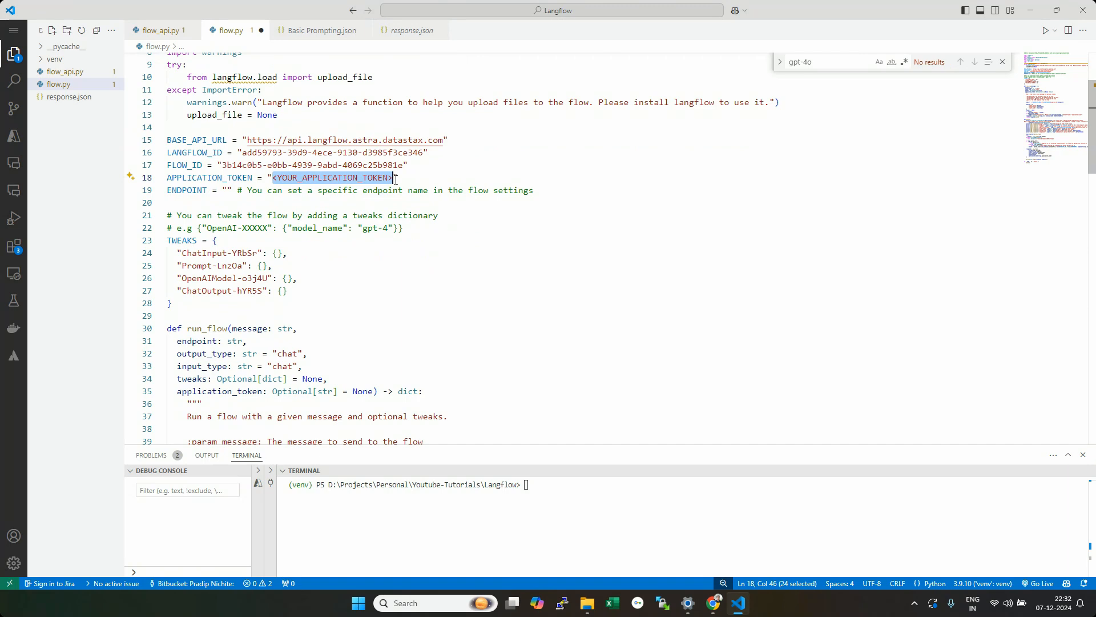
pyautogui.click(714, 603)
pyautogui.click(660, 549)
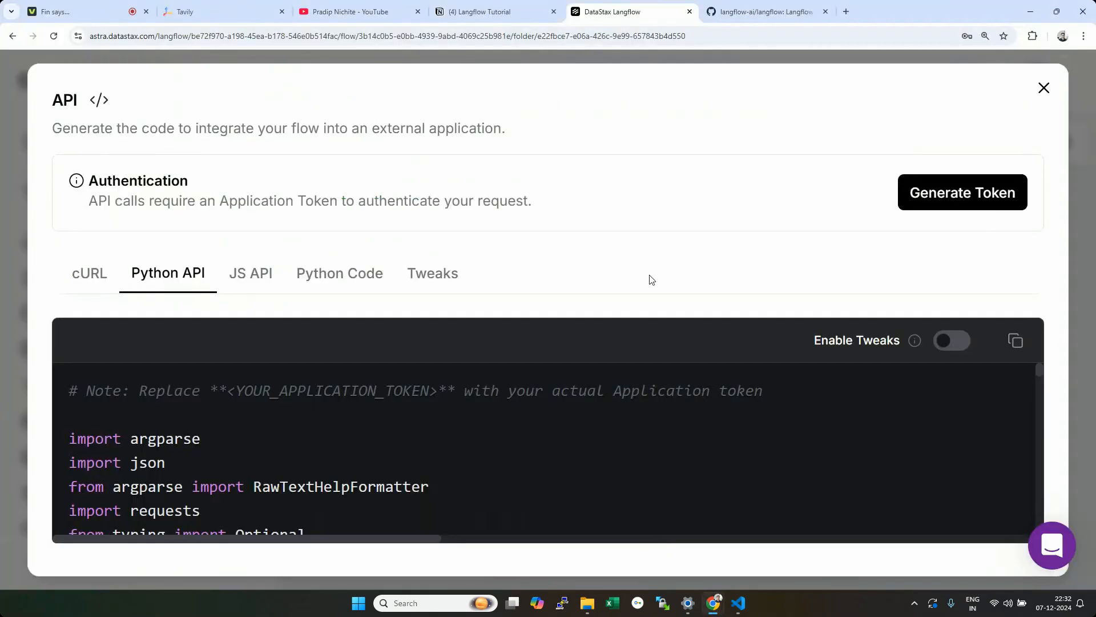
pyautogui.click(980, 194)
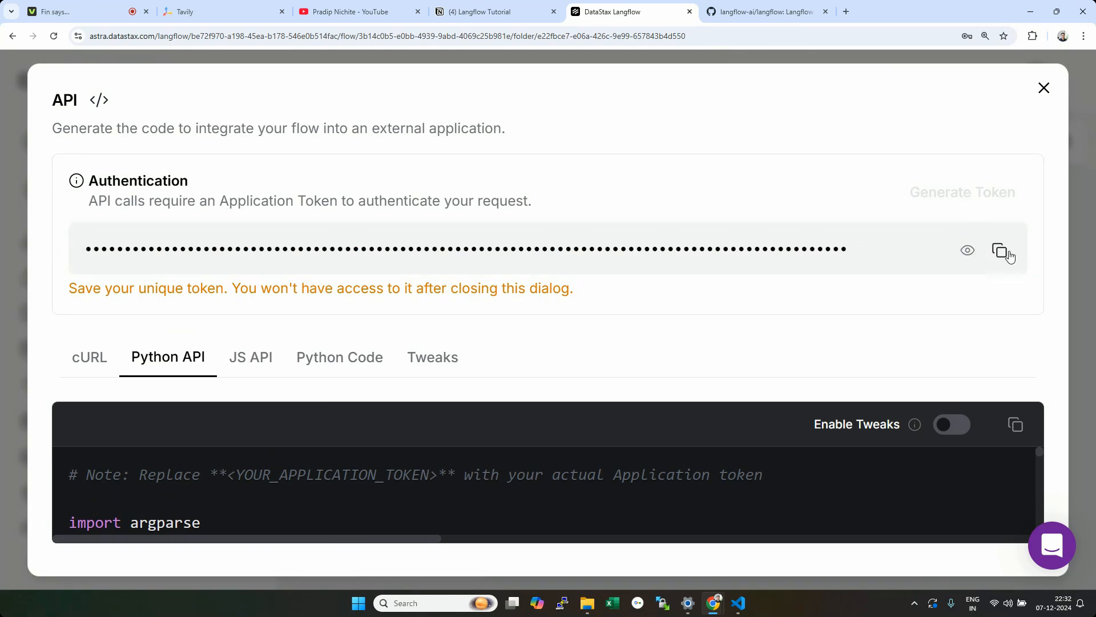
pyautogui.click(1001, 251)
pyautogui.moveTo(738, 603)
pyautogui.click(686, 542)
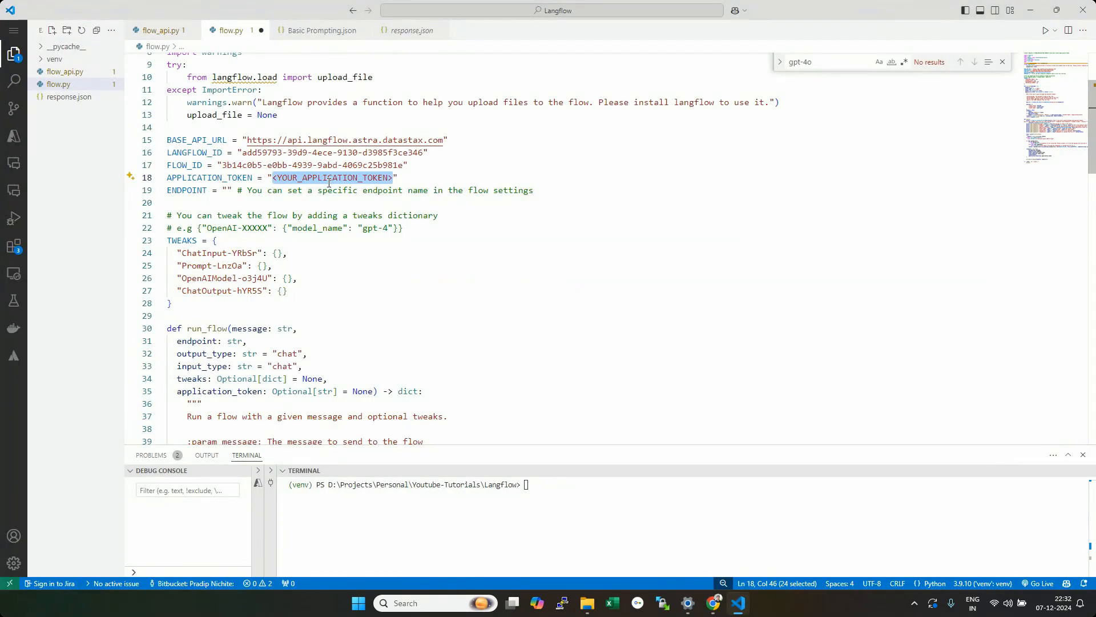
pyautogui.hotkey('ctrl', 'v')
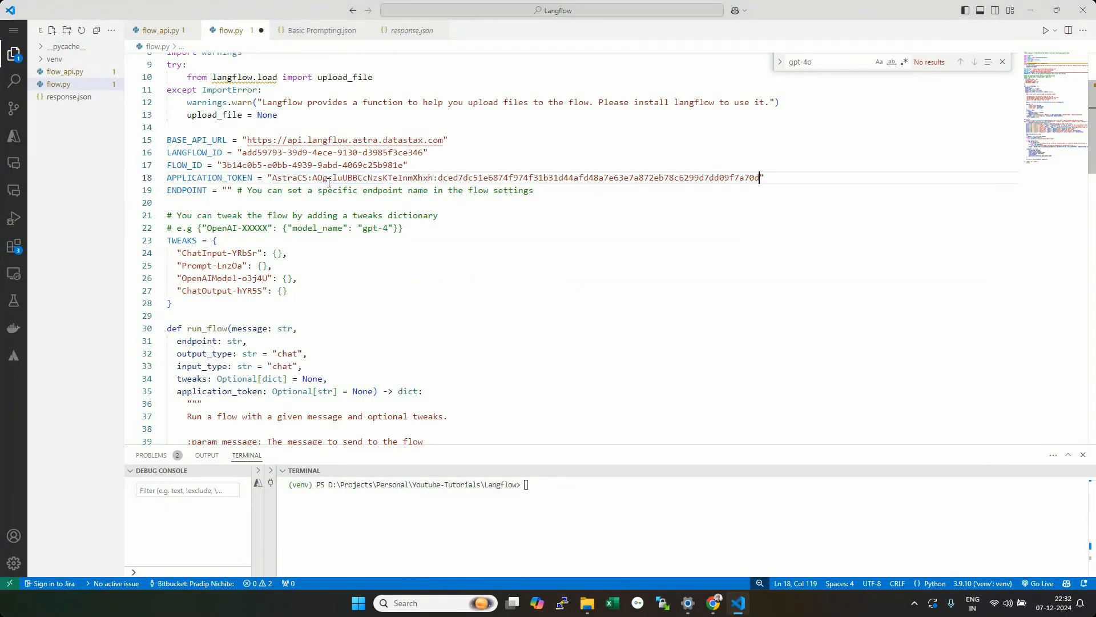
pyautogui.hotkey('ctrl', 's')
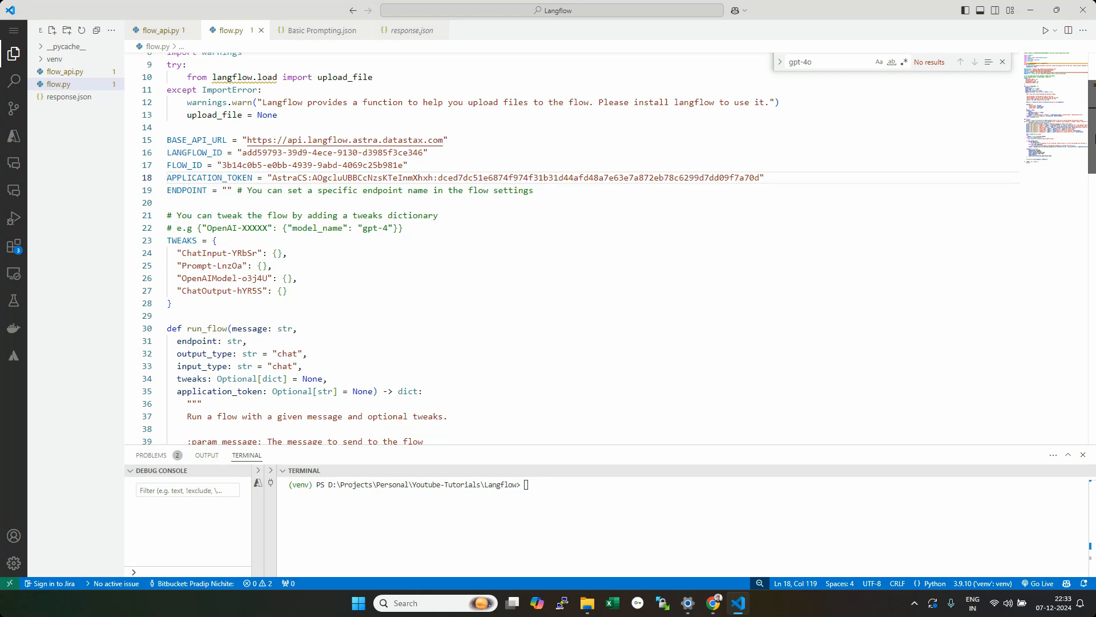
pyautogui.doubleClick(184, 165)
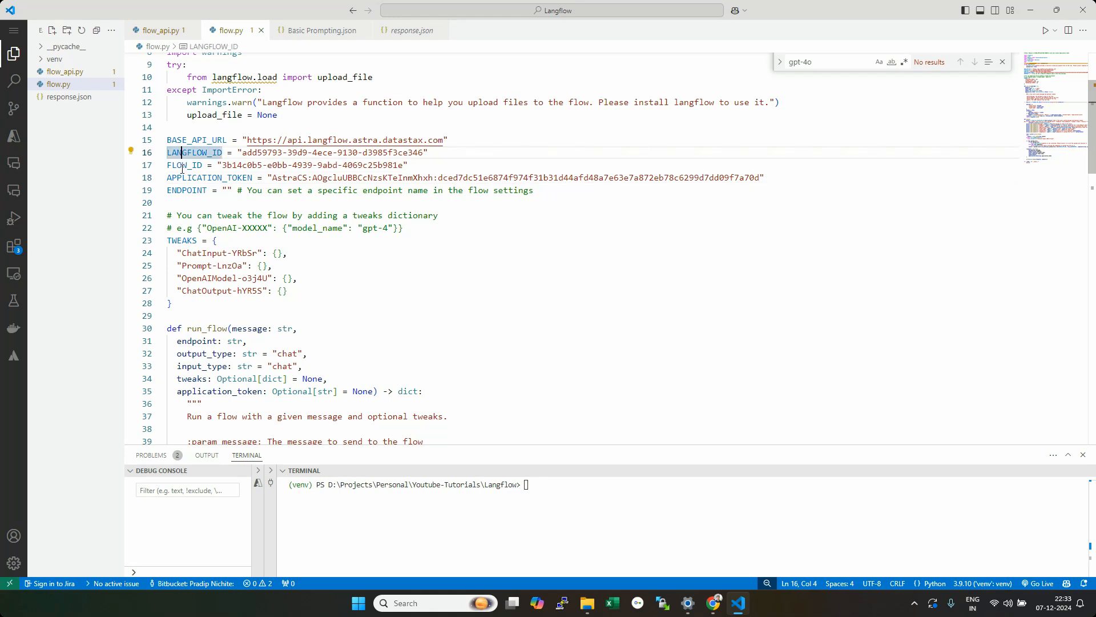
pyautogui.moveTo(483, 140); pyautogui.dragTo(157, 142)
pyautogui.scroll(-2, 817, 258)
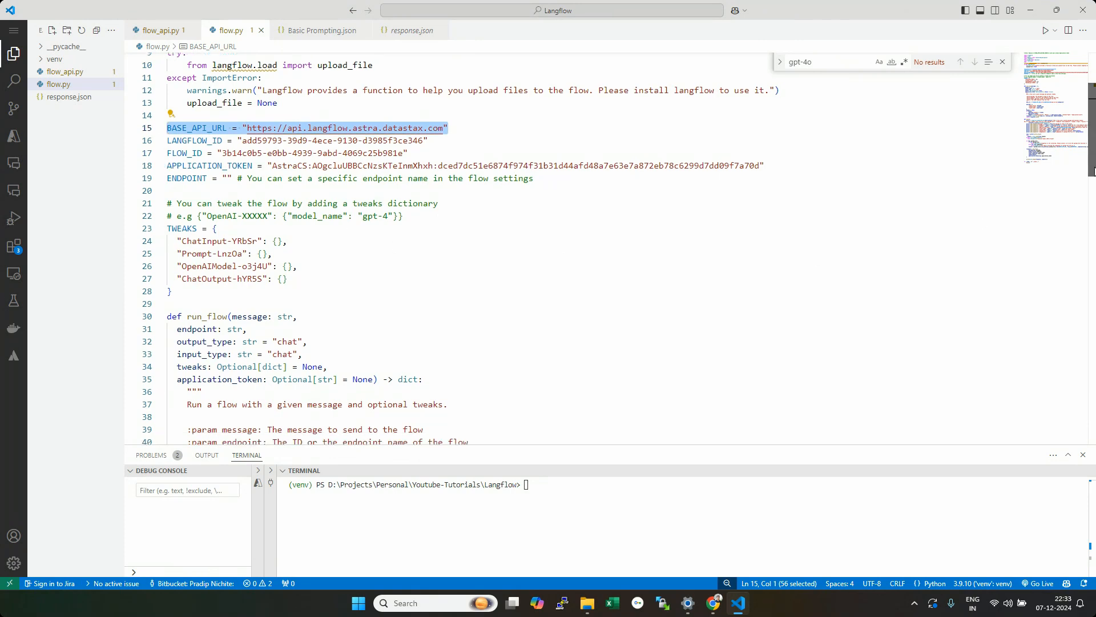
pyautogui.moveTo(173, 251); pyautogui.dragTo(165, 189)
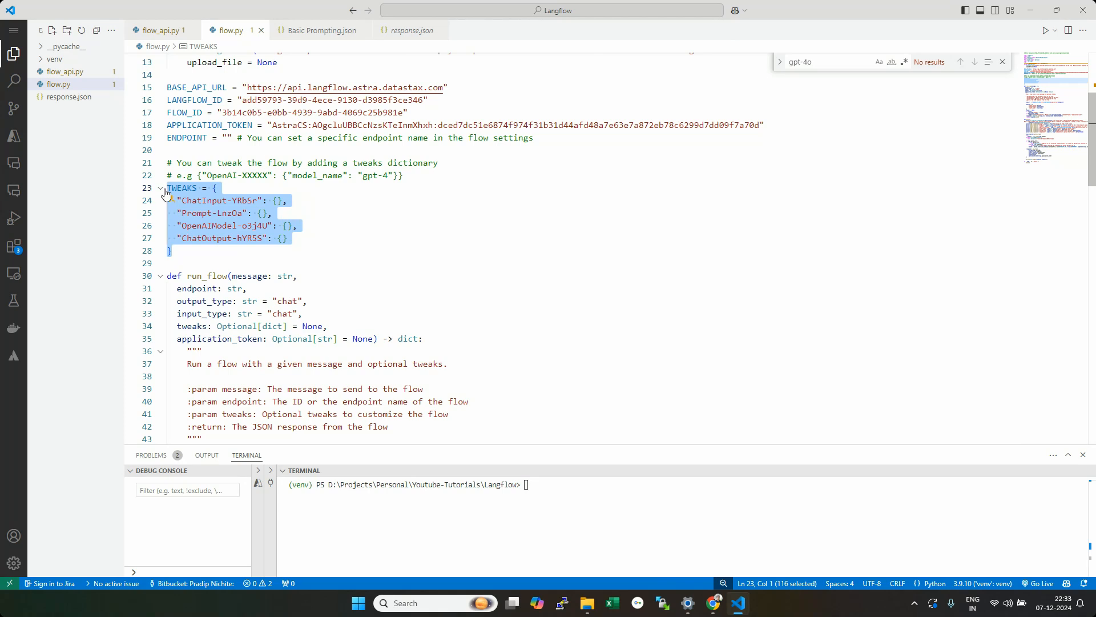
pyautogui.doubleClick(170, 188)
pyautogui.moveTo(404, 176); pyautogui.dragTo(167, 178)
pyautogui.click(274, 193)
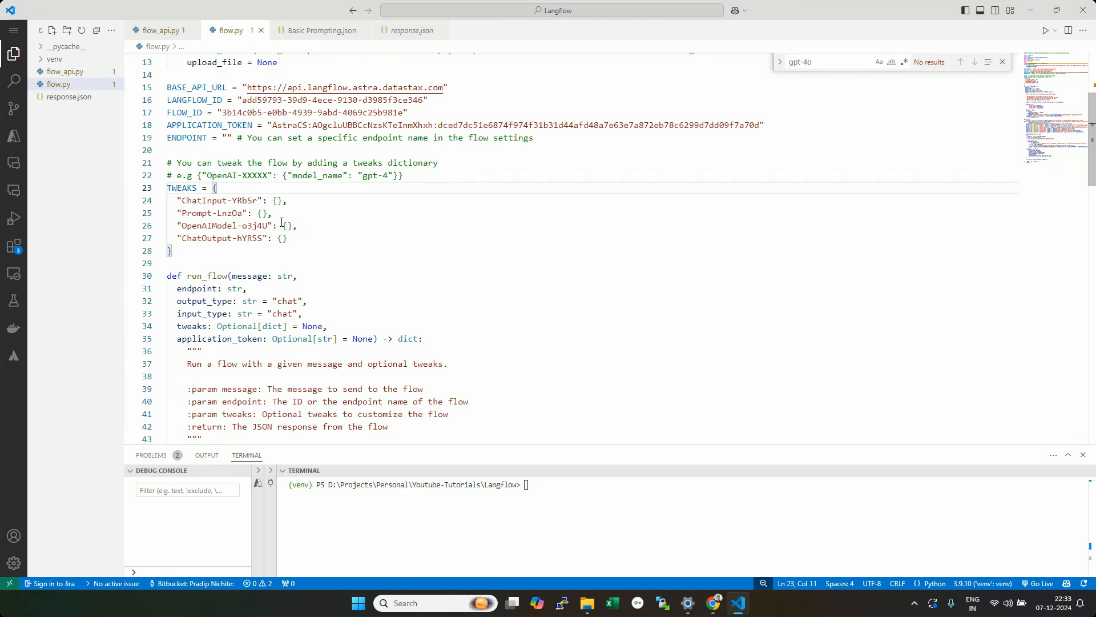
pyautogui.moveTo(363, 176); pyautogui.dragTo(392, 177)
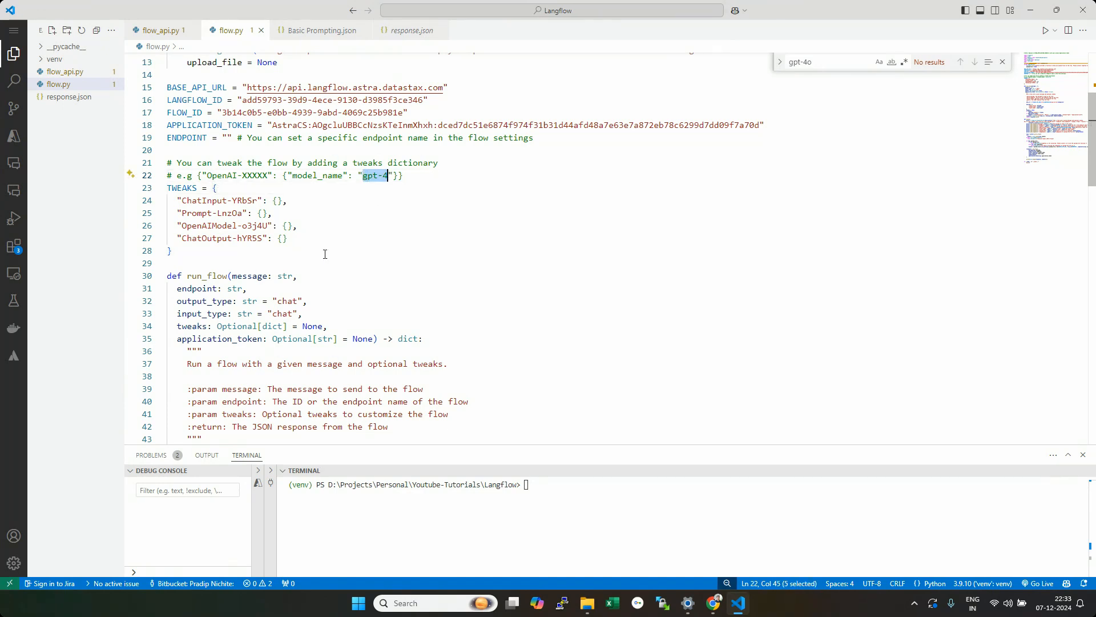
pyautogui.click(286, 227)
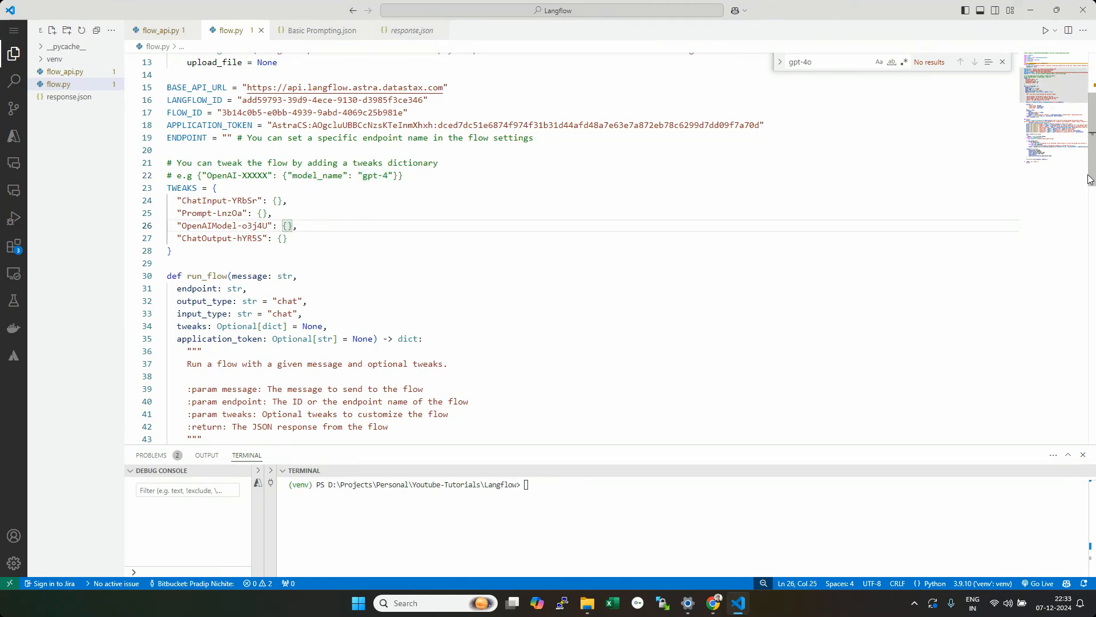
pyautogui.scroll(-5, 1079, 230)
pyautogui.scroll(-8, 1079, 230)
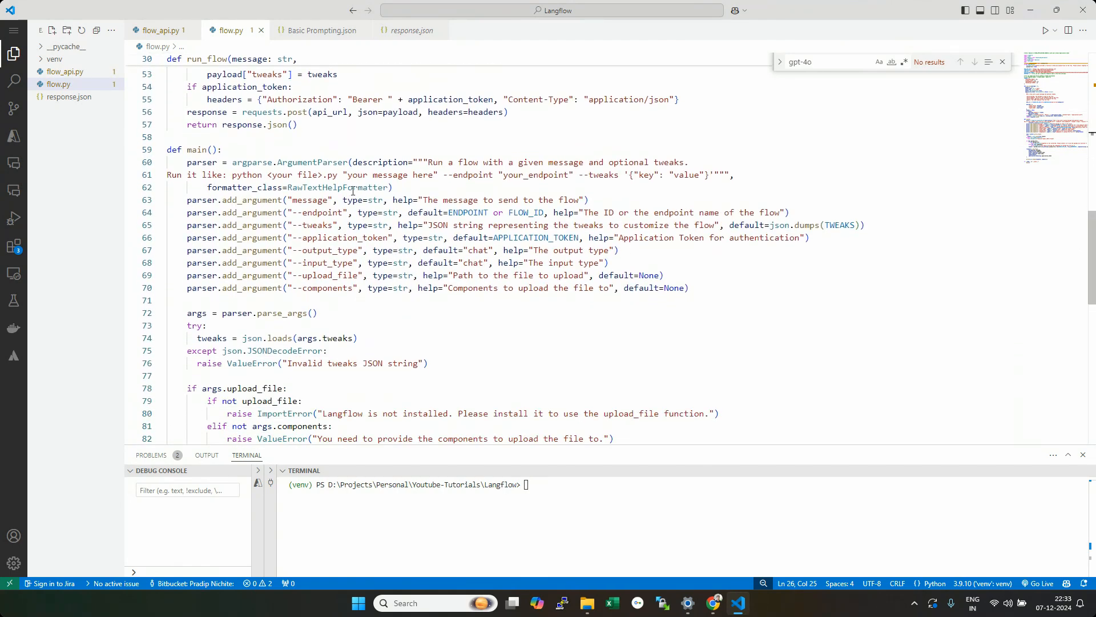
pyautogui.click(234, 176)
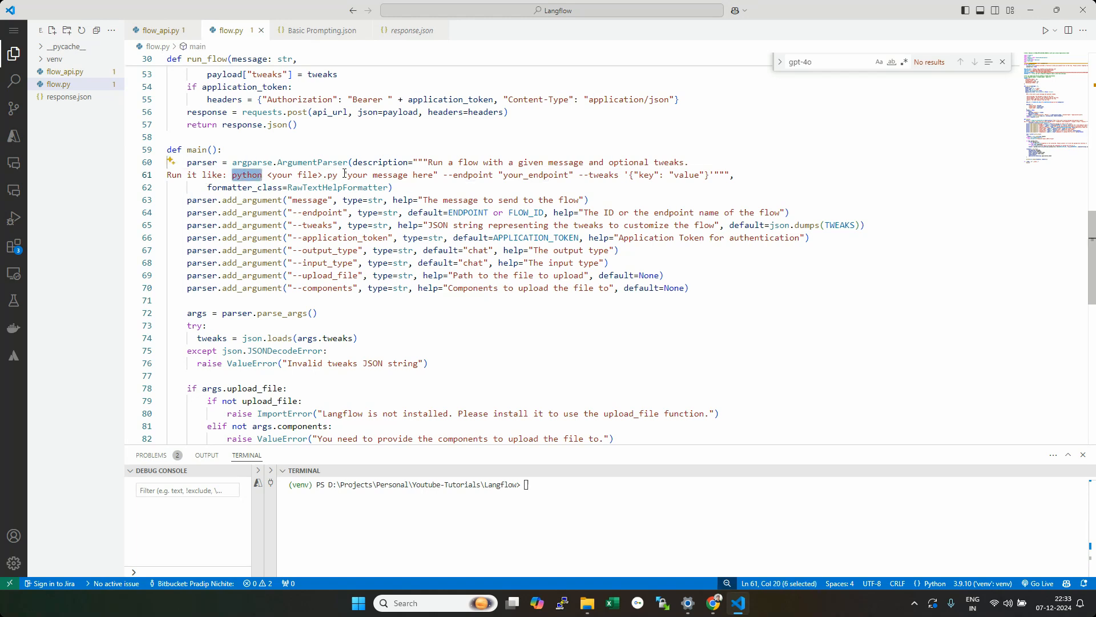
pyautogui.moveTo(339, 175); pyautogui.dragTo(268, 175)
pyautogui.moveTo(343, 174); pyautogui.dragTo(439, 175)
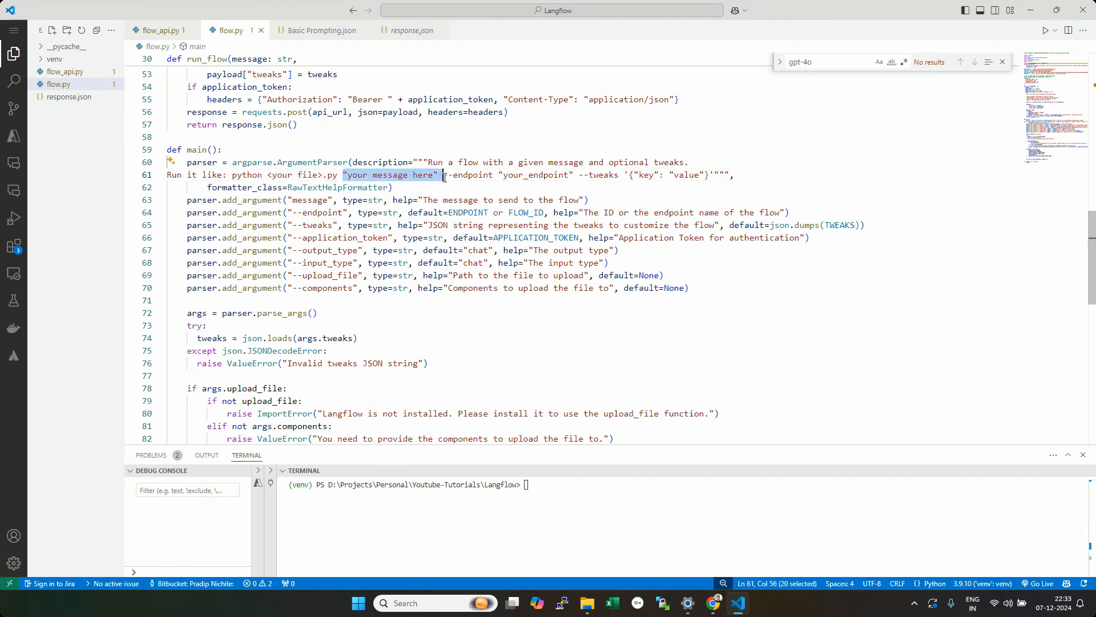
pyautogui.click(483, 174)
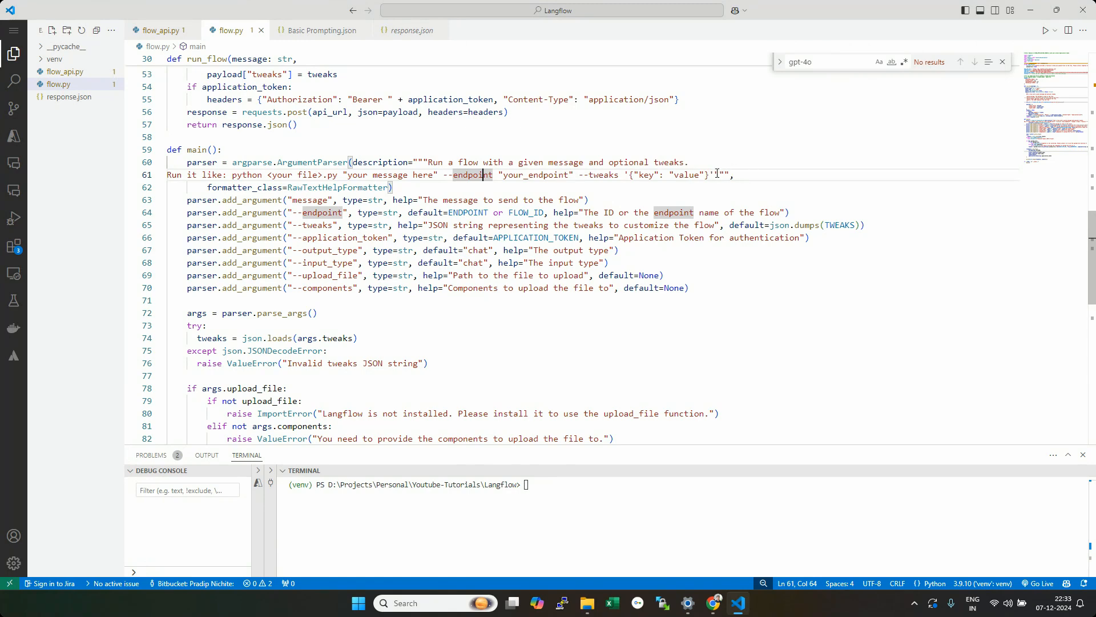
pyautogui.moveTo(716, 175); pyautogui.dragTo(443, 176)
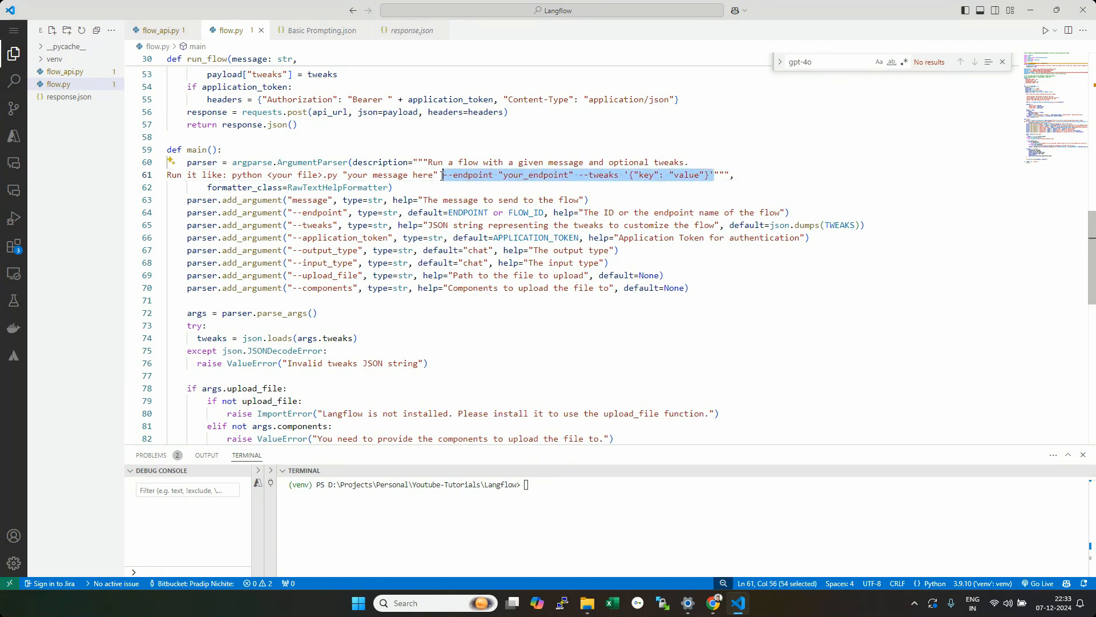
pyautogui.moveTo(233, 175); pyautogui.dragTo(443, 175)
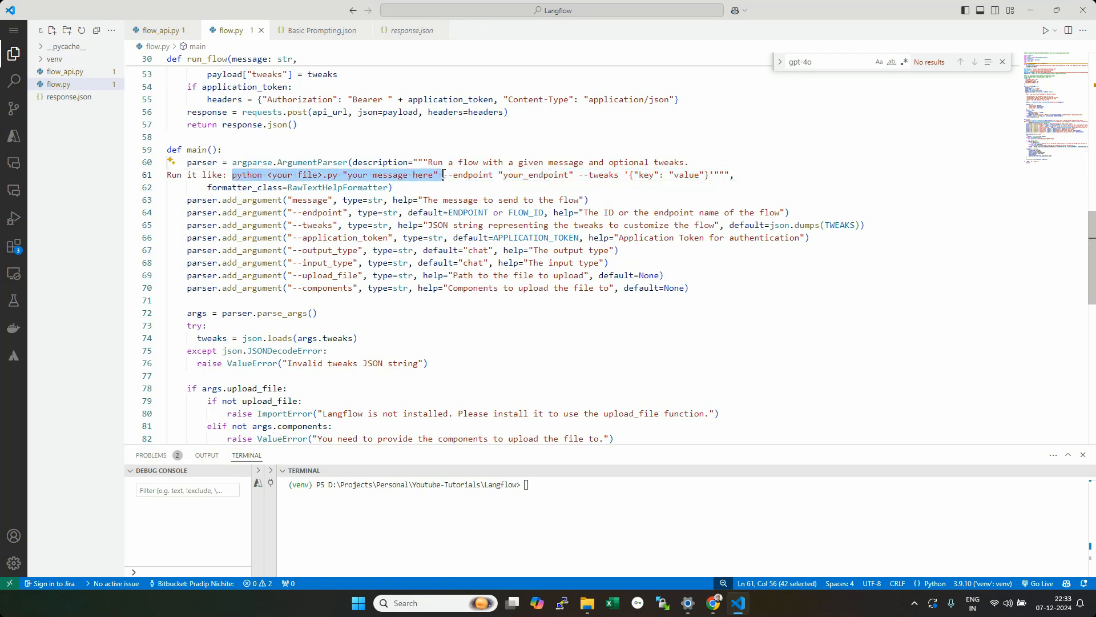
# Step: Edit the pasted terminal command into python flow.py "Who is Elon Musk" and run it
pyautogui.moveTo(574, 444); pyautogui.dragTo(577, 201)
pyautogui.click(600, 289)
pyautogui.hotkey('ctrl', 'v')
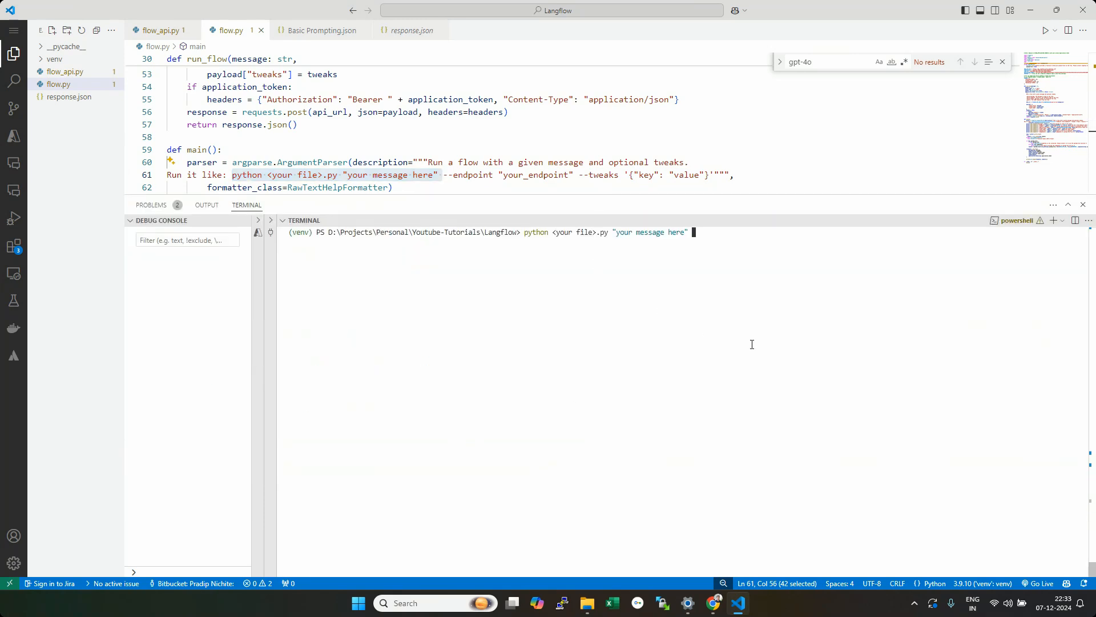
pyautogui.press('Left')
pyautogui.press('Left')
pyautogui.press('Left')
pyautogui.press('Left')
pyautogui.press('Left')
pyautogui.press('Left')
pyautogui.press('Left')
pyautogui.press('Left')
pyautogui.press('Left')
pyautogui.press('Left')
pyautogui.press('Left')
pyautogui.press('Left')
pyautogui.press('Left')
pyautogui.press('Left')
pyautogui.press('Left')
pyautogui.press('Left')
pyautogui.press('Left')
pyautogui.press('Left')
pyautogui.press('Left')
pyautogui.press('Left')
pyautogui.press('BackSpace')
pyautogui.press('BackSpace')
pyautogui.press('BackSpace')
pyautogui.press('BackSpace')
pyautogui.press('BackSpace')
pyautogui.press('BackSpace')
pyautogui.press('BackSpace')
pyautogui.press('BackSpace')
pyautogui.press('BackSpace')
pyautogui.press('BackSpace')
pyautogui.press('BackSpace')
pyautogui.write('flow')
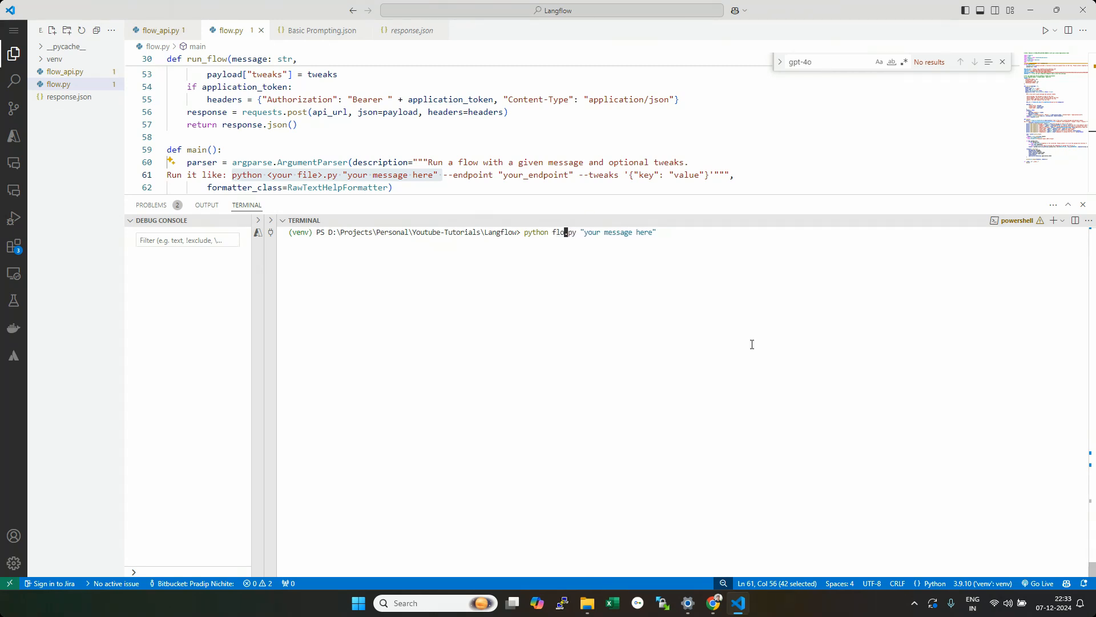
pyautogui.press('Right')
pyautogui.press('Right')
pyautogui.press('Right')
pyautogui.press('Right')
pyautogui.press('Right')
pyautogui.press('Right')
pyautogui.press('Right')
pyautogui.press('Right')
pyautogui.press('Right')
pyautogui.press('Right')
pyautogui.press('Right')
pyautogui.press('Right')
pyautogui.press('Right')
pyautogui.press('Right')
pyautogui.press('Right')
pyautogui.press('Right')
pyautogui.press('Right')
pyautogui.press('BackSpace')
pyautogui.press('BackSpace')
pyautogui.press('BackSpace')
pyautogui.press('BackSpace')
pyautogui.press('BackSpace')
pyautogui.press('BackSpace')
pyautogui.press('BackSpace')
pyautogui.press('BackSpace')
pyautogui.press('BackSpace')
pyautogui.press('BackSpace')
pyautogui.press('BackSpace')
pyautogui.press('BackSpace')
pyautogui.press('BackSpace')
pyautogui.press('BackSpace')
pyautogui.press('BackSpace')
pyautogui.press('BackSpace')
pyautogui.write('Whi')
pyautogui.press('BackSpace')
pyautogui.write('o is Elon Musk"')
pyautogui.press('Return')
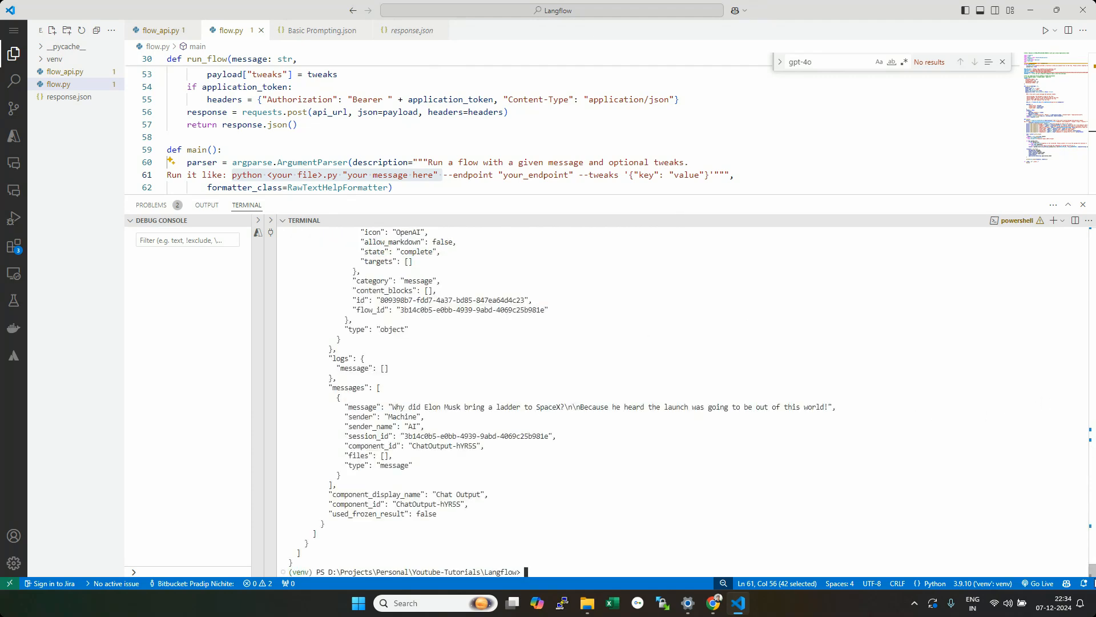
# Step: Inspect the JSON reply: the outputs key, answer text, gpt-4o-mini source and text key
pyautogui.moveTo(1092, 570); pyautogui.dragTo(1083, 210)
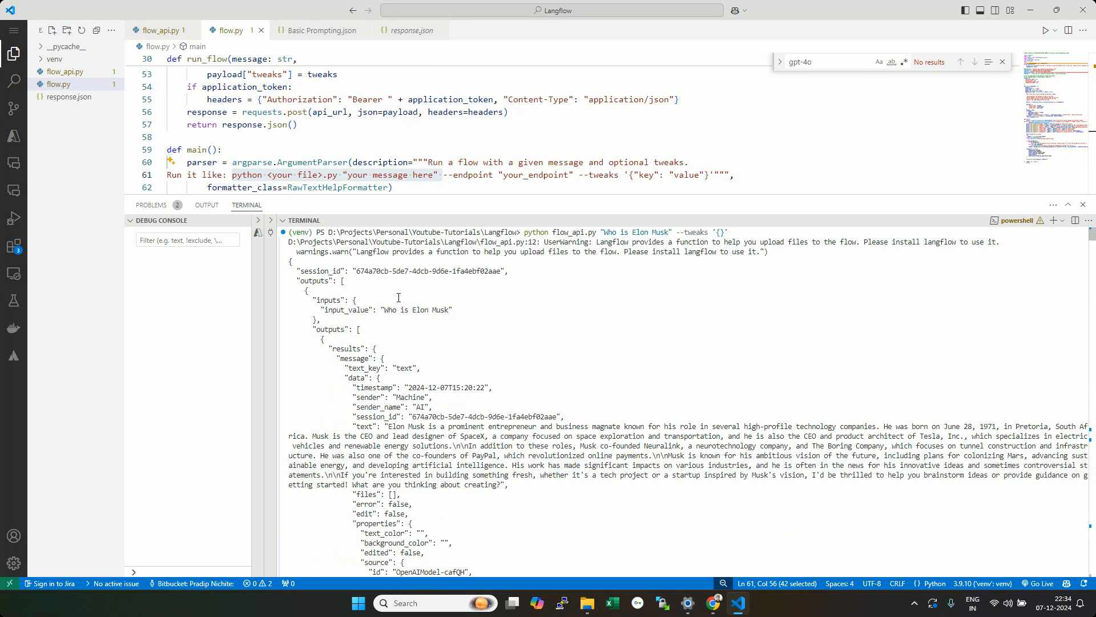
pyautogui.doubleClick(318, 332)
pyautogui.moveTo(390, 426); pyautogui.dragTo(501, 484)
pyautogui.scroll(-5, 477, 438)
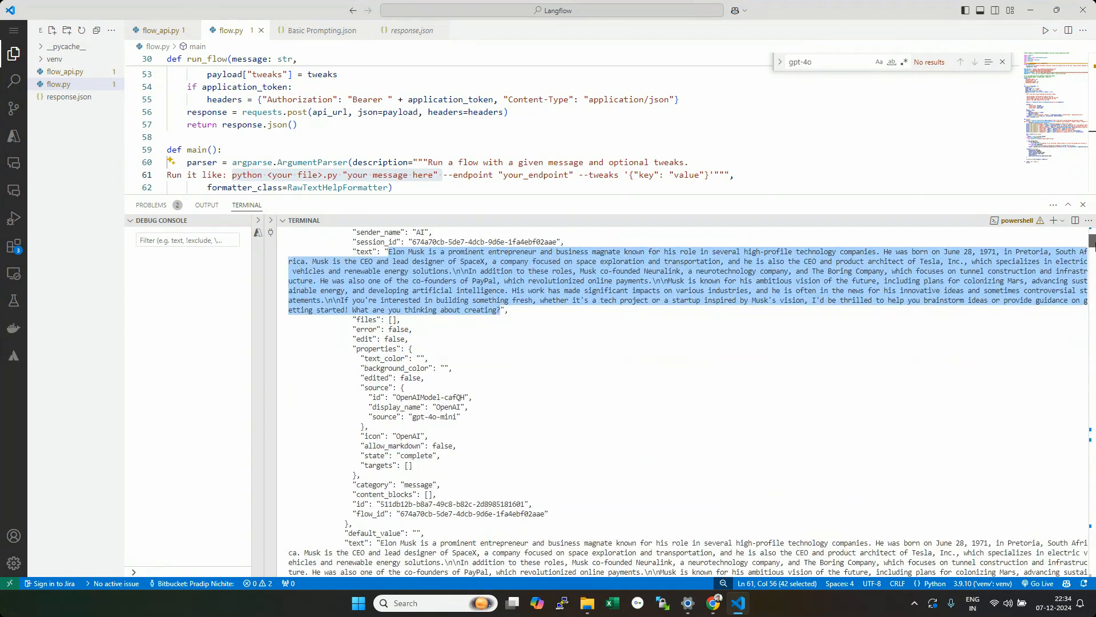
pyautogui.moveTo(471, 398); pyautogui.dragTo(363, 403)
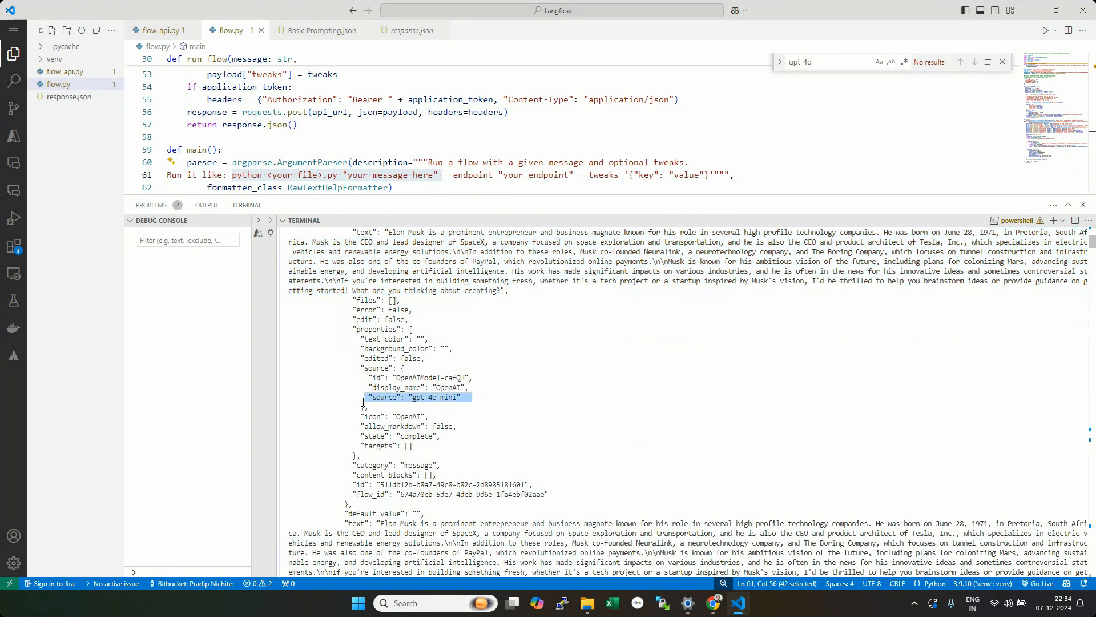
pyautogui.doubleClick(357, 524)
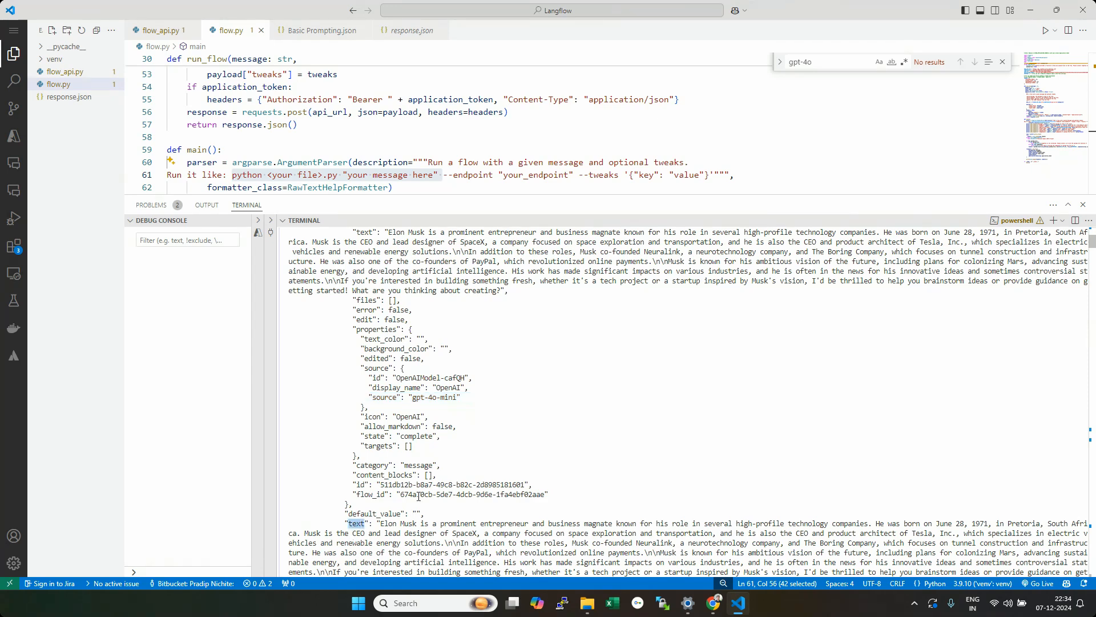
pyautogui.moveTo(803, 195); pyautogui.dragTo(773, 480)
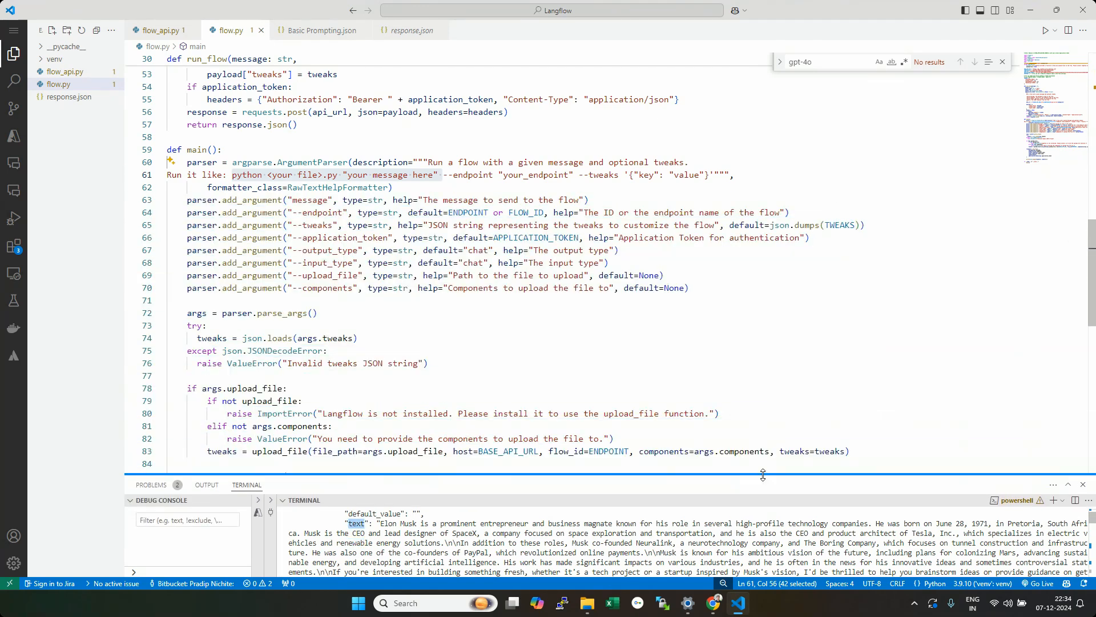
pyautogui.scroll(-8, 380, 296)
# Step: Comment out the print line, add code writing the response to response.json, and save
pyautogui.click(381, 296)
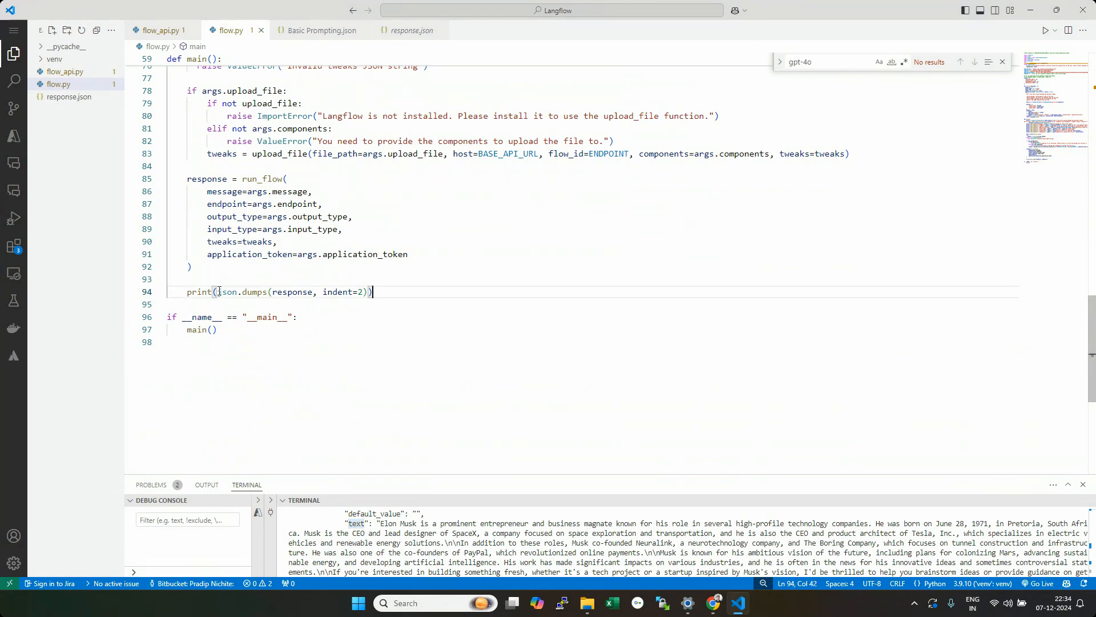
pyautogui.press('Home')
pyautogui.write('#')
pyautogui.press('End')
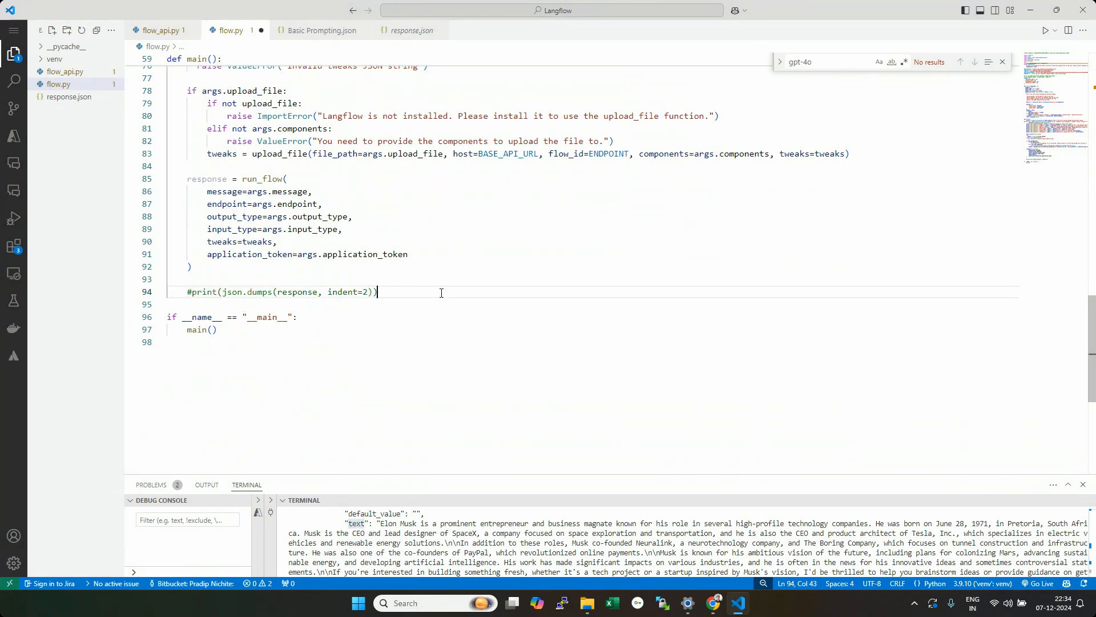
pyautogui.press('Return')
pyautogui.write('write ')
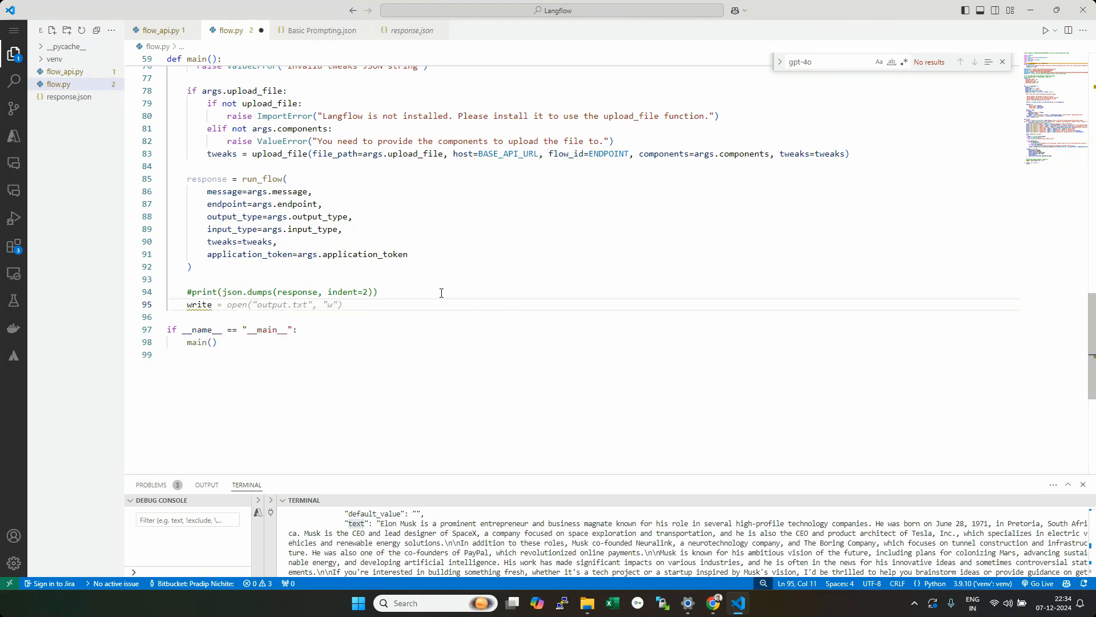
pyautogui.write('response to a file')
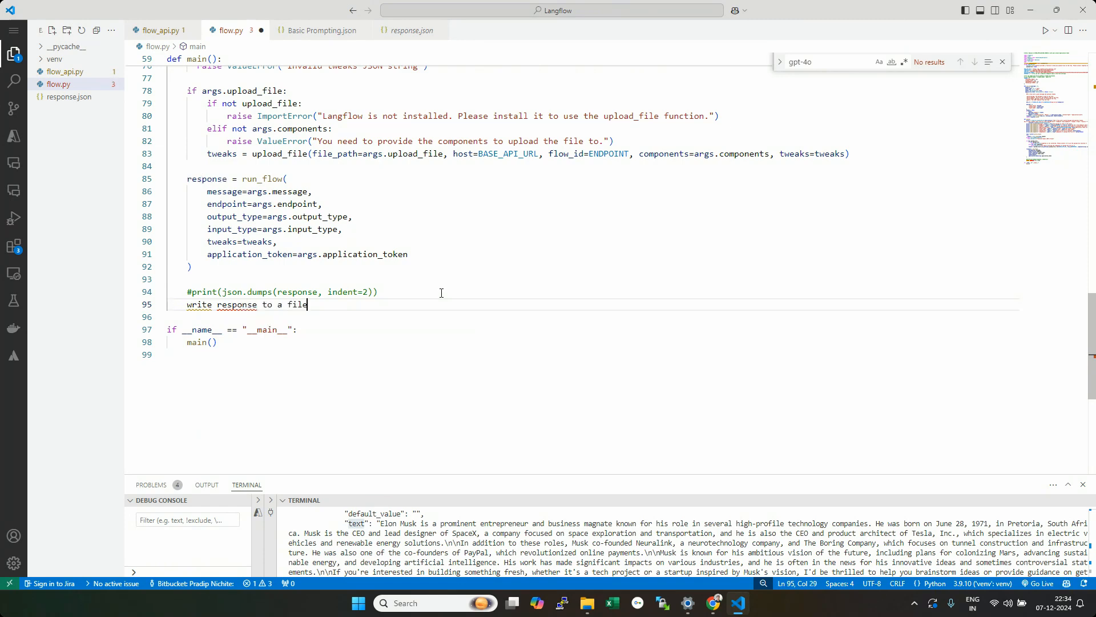
pyautogui.press('Return')
pyautogui.press('Tab')
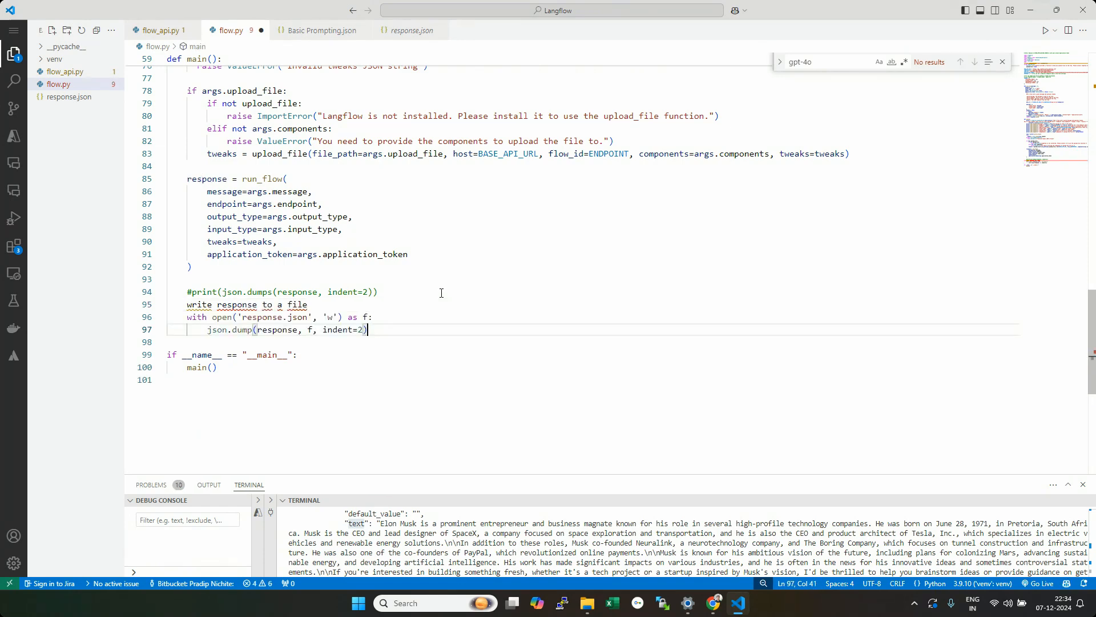
pyautogui.hotkey('ctrl', 's')
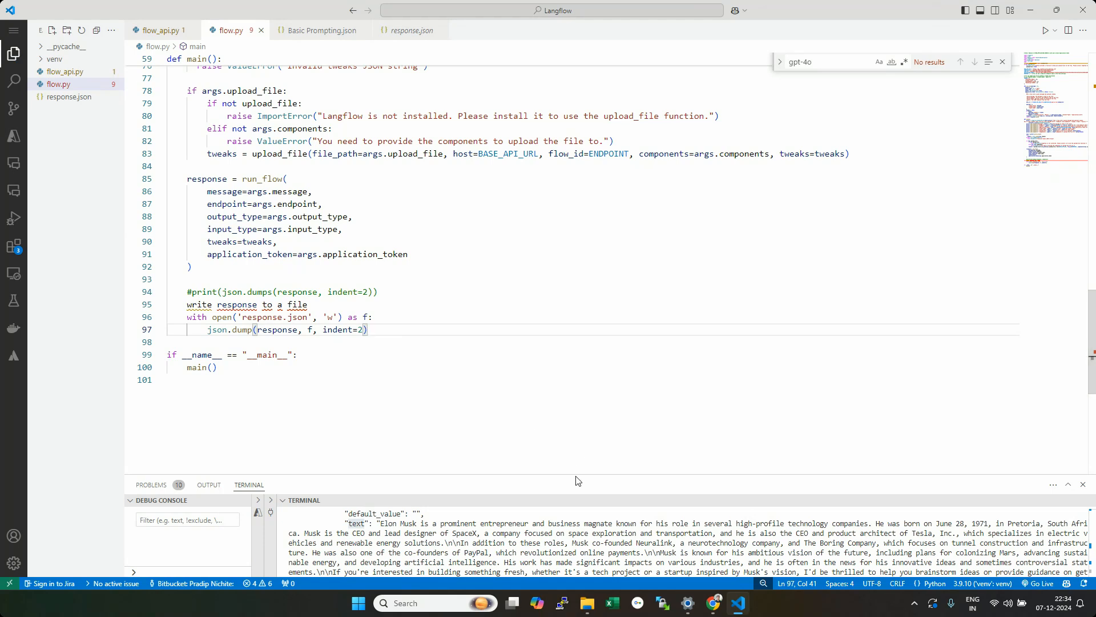
# Step: Turn the 'write response to a file' note into a comment and enlarge the terminal
pyautogui.moveTo(577, 474); pyautogui.dragTo(592, 365)
pyautogui.moveTo(187, 306); pyautogui.dragTo(309, 305)
pyautogui.hotkey('ctrl', '/')
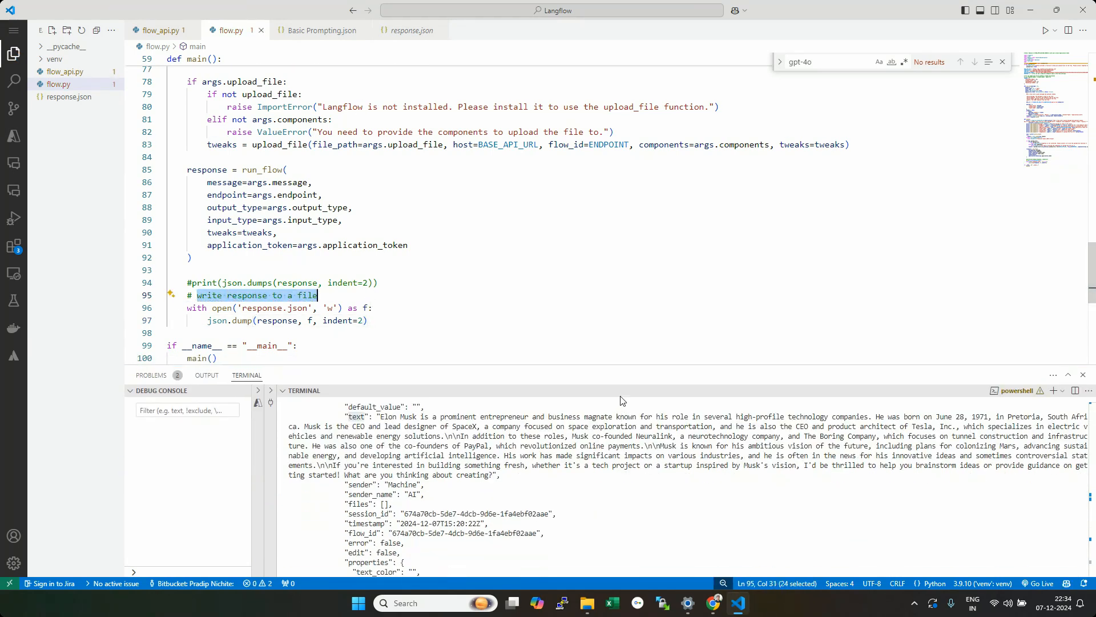
pyautogui.moveTo(625, 364); pyautogui.dragTo(620, 138)
# Step: Clear the terminal and rerun flow.py asking 'Who is Elon Musk'
pyautogui.click(618, 443)
pyautogui.write('clear')
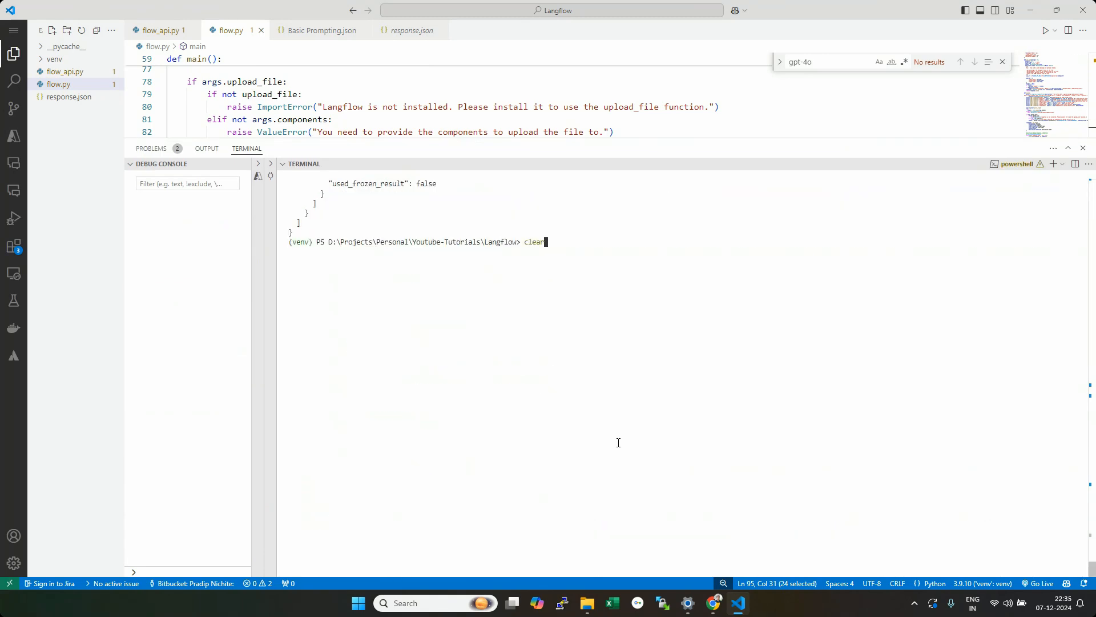
pyautogui.press('Return')
pyautogui.press('Up')
pyautogui.press('Up')
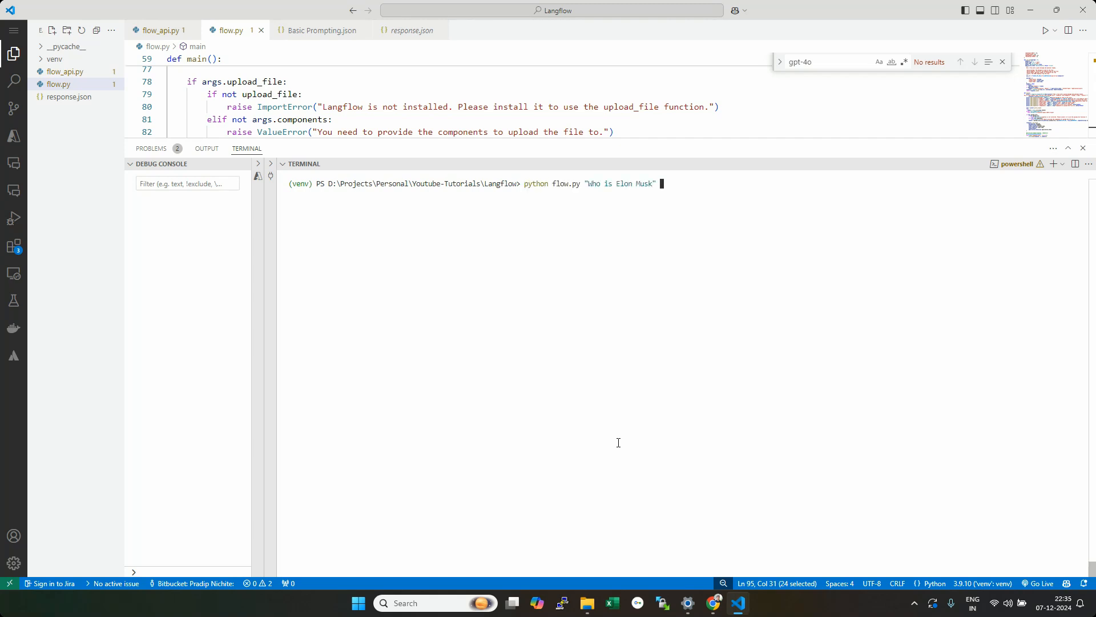
pyautogui.press('Return')
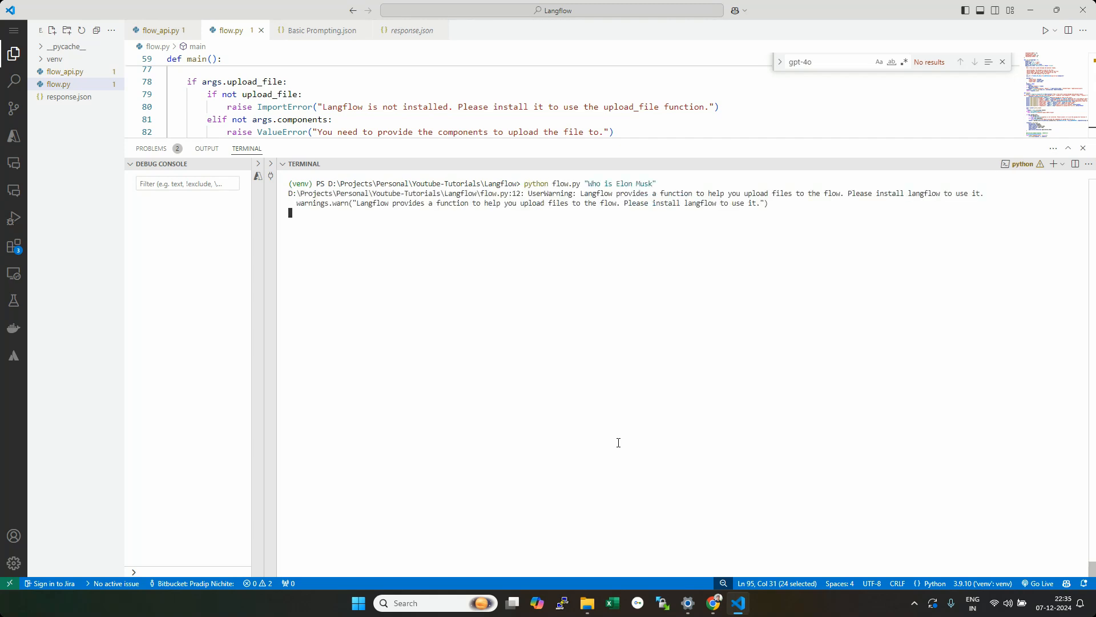
# Step: In response.json, inspect the 'Who is Elon Musk' input_value and the reply in the text field
pyautogui.click(69, 96)
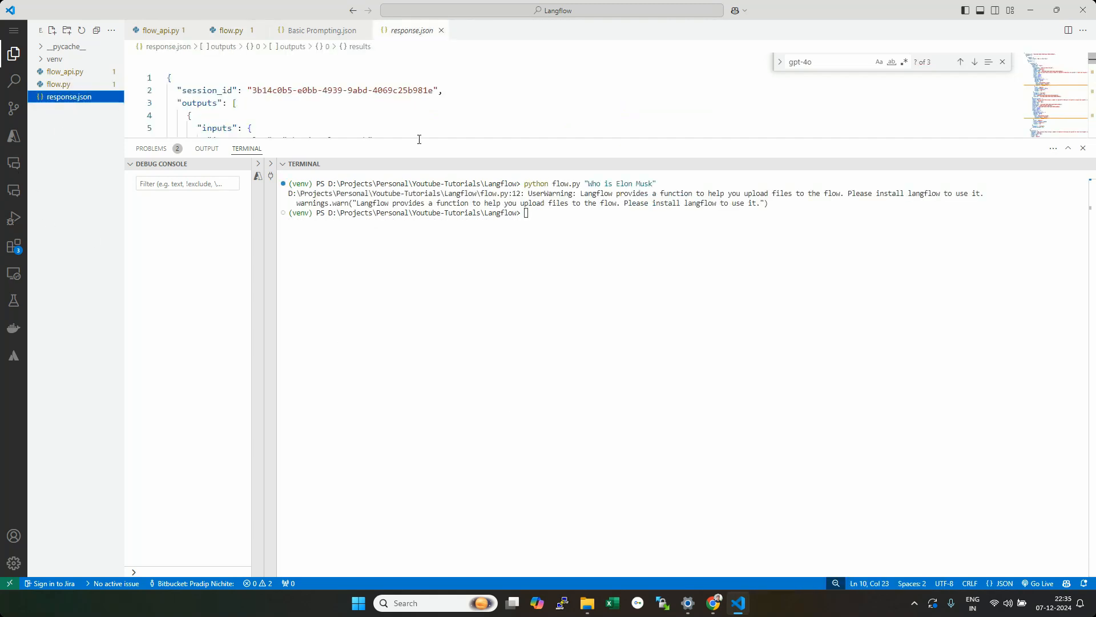
pyautogui.moveTo(518, 144); pyautogui.dragTo(518, 502)
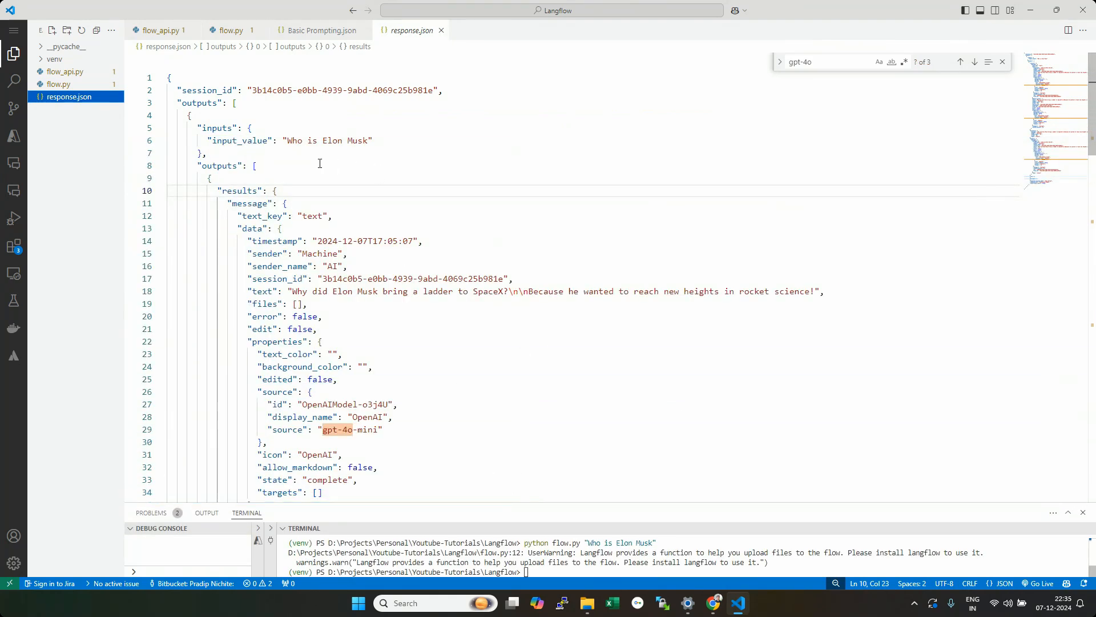
pyautogui.moveTo(287, 140); pyautogui.dragTo(393, 139)
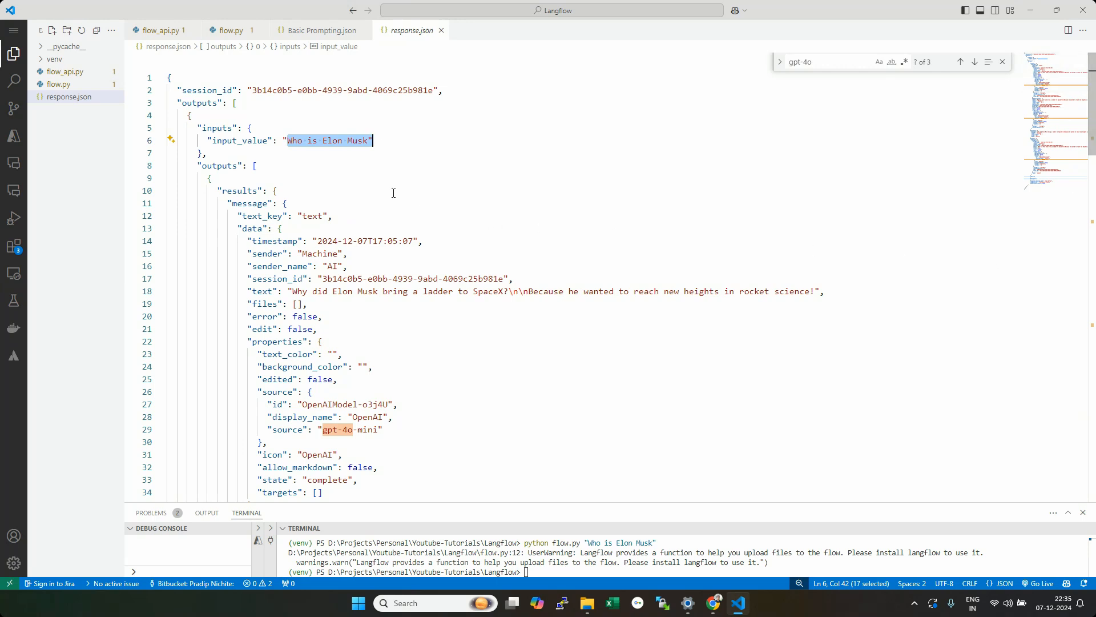
pyautogui.click(378, 178)
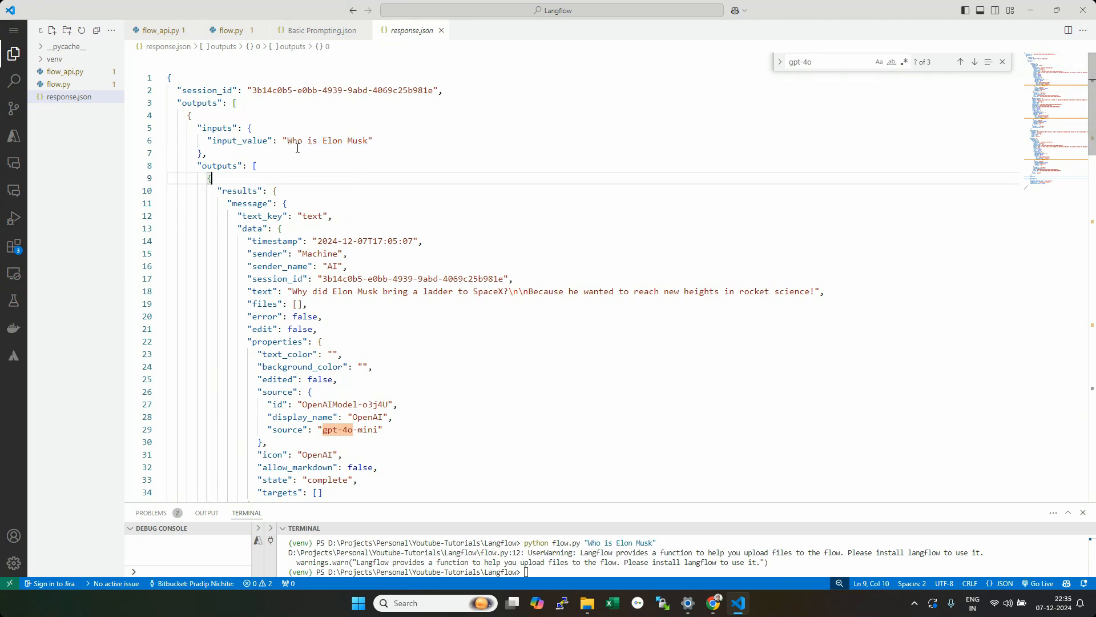
pyautogui.moveTo(287, 143); pyautogui.dragTo(385, 145)
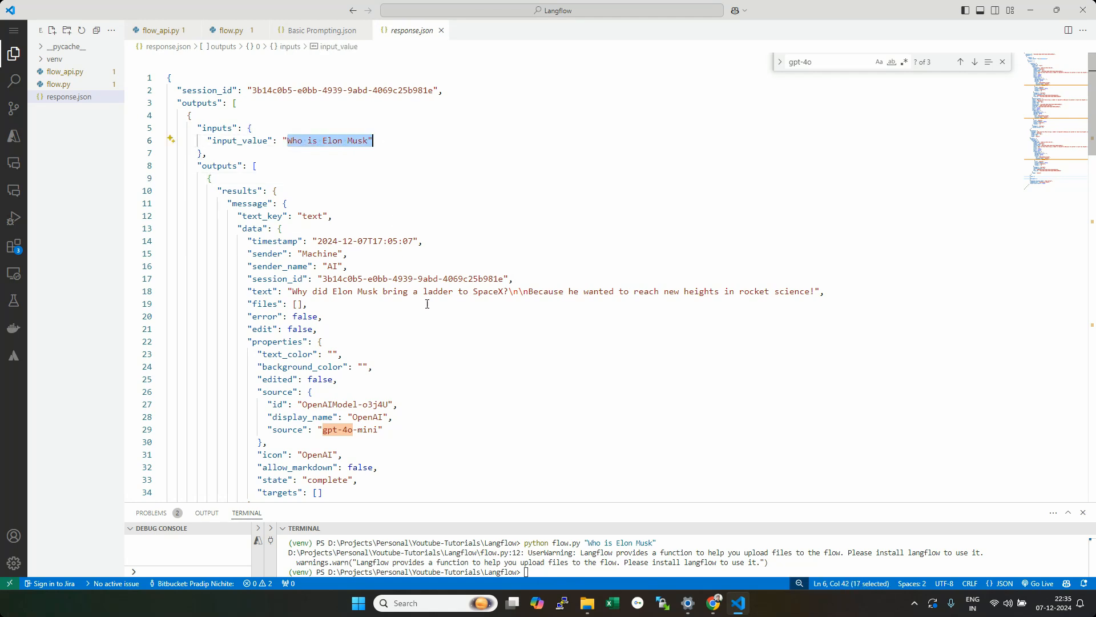
pyautogui.moveTo(291, 291); pyautogui.dragTo(826, 291)
pyautogui.click(845, 289)
pyautogui.moveTo(287, 142); pyautogui.dragTo(374, 142)
pyautogui.click(401, 141)
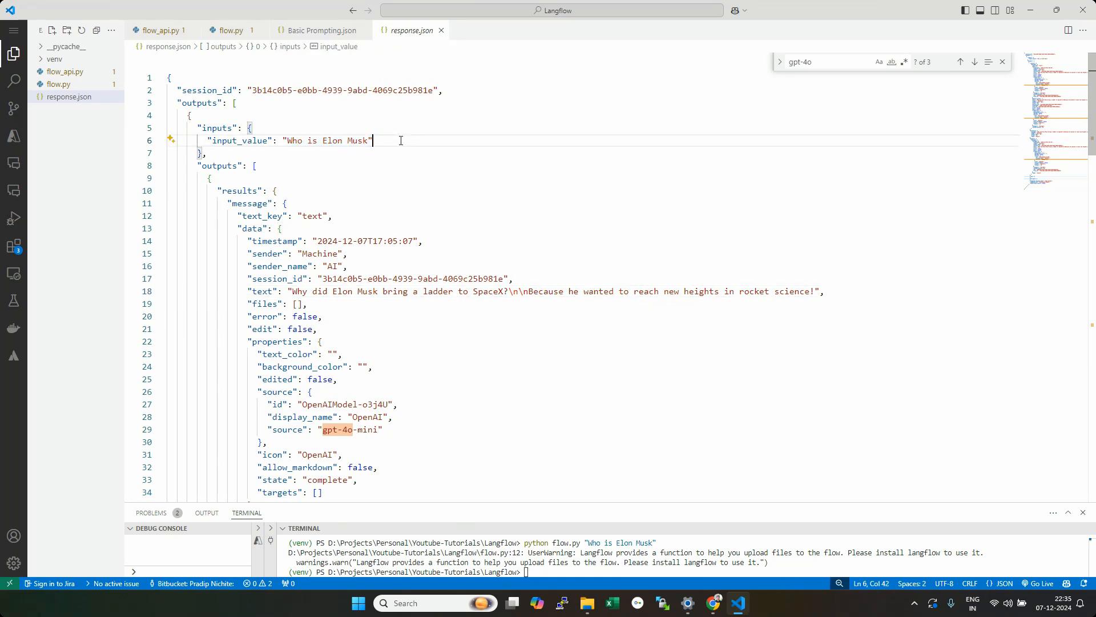
pyautogui.moveTo(291, 291); pyautogui.dragTo(837, 289)
pyautogui.click(837, 288)
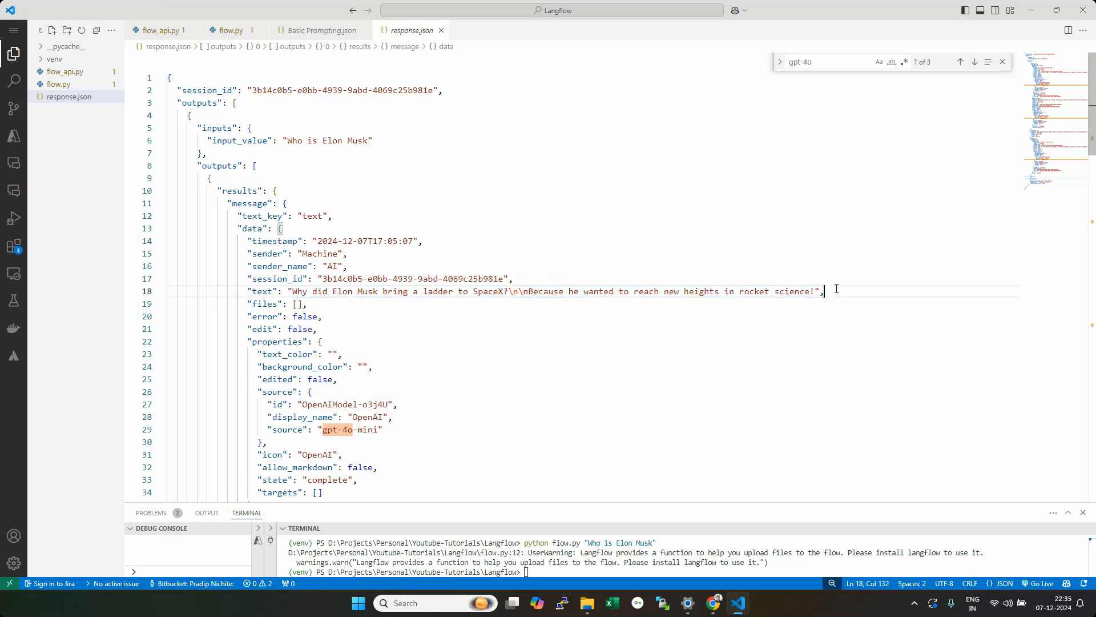
# Step: Fold the results, artifacts and outputs blocks to review the reply text
pyautogui.click(160, 191)
pyautogui.click(161, 217)
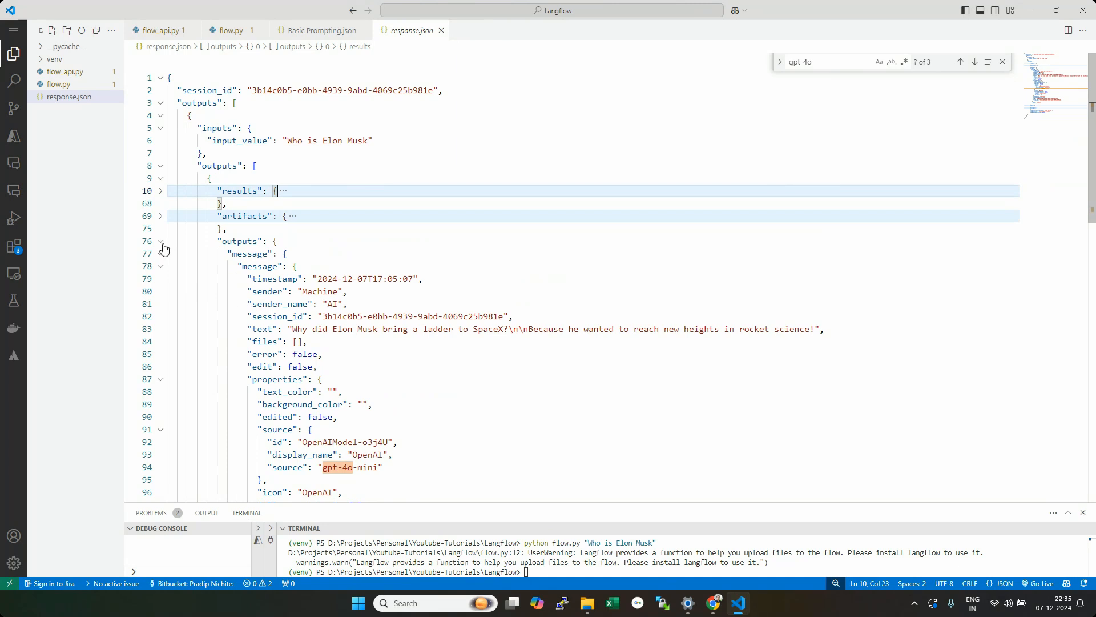
pyautogui.click(161, 242)
pyautogui.click(161, 292)
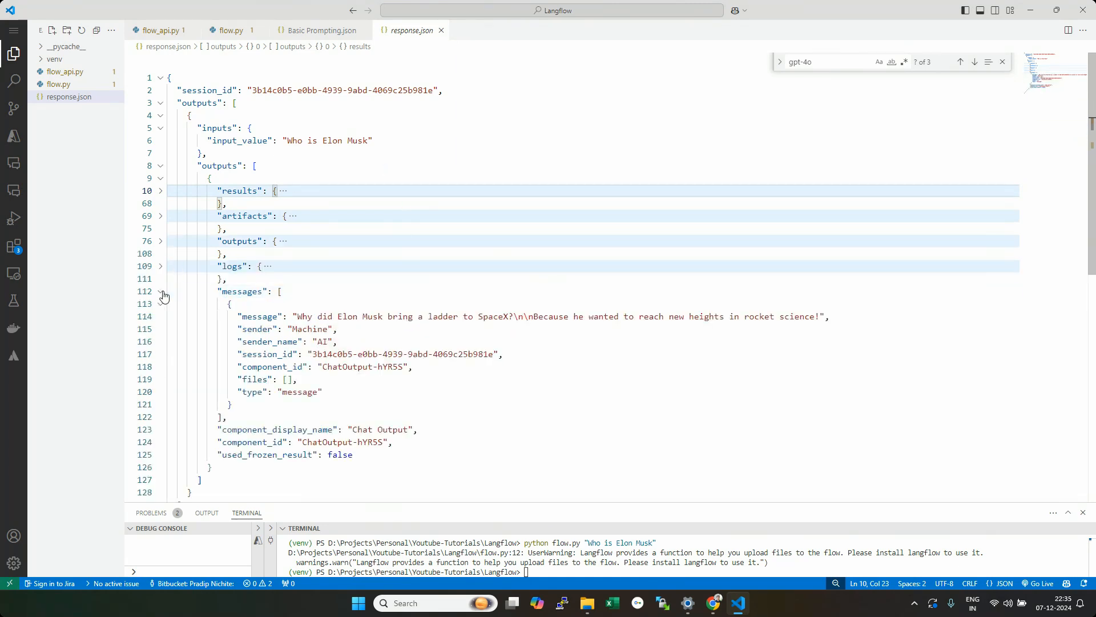
pyautogui.click(161, 292)
pyautogui.click(161, 191)
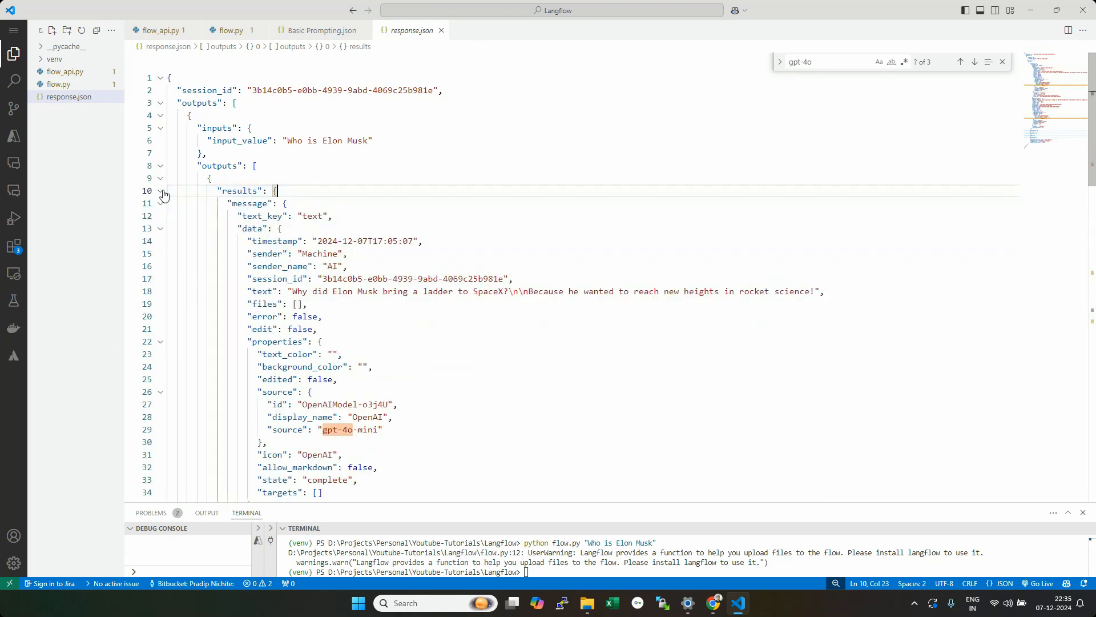
pyautogui.moveTo(298, 292); pyautogui.dragTo(849, 289)
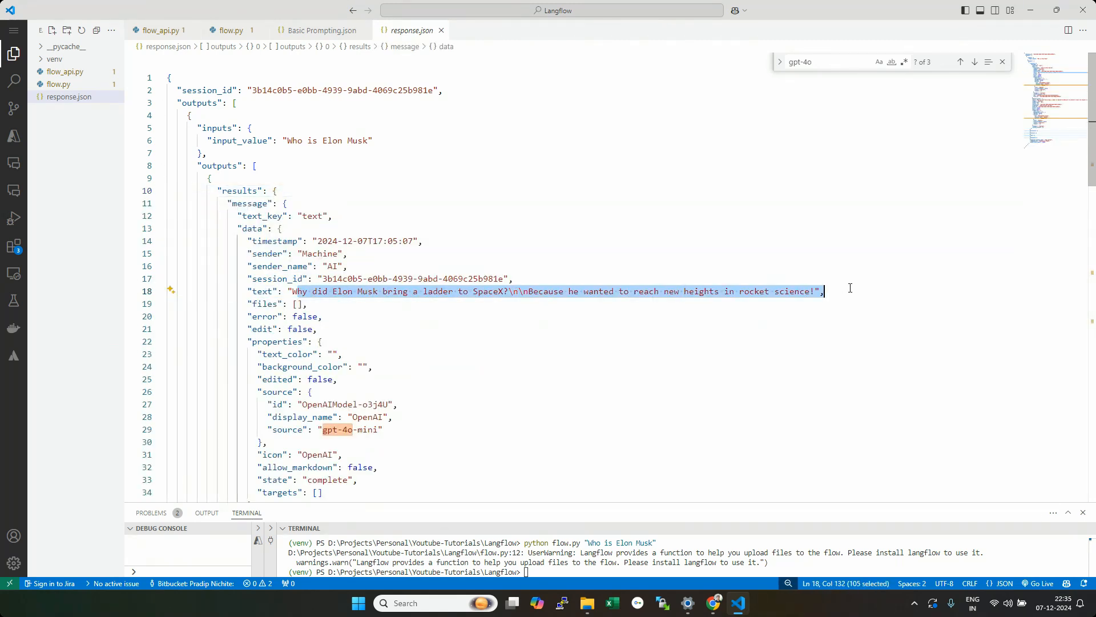
pyautogui.click(849, 288)
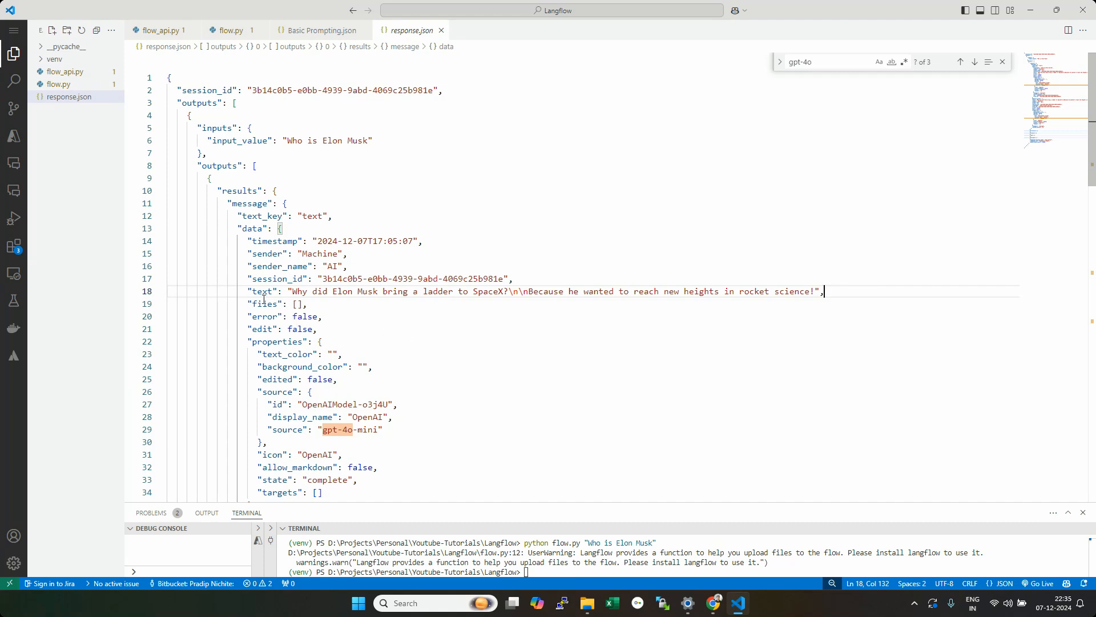
# Step: Confirm the source field reads gpt-4o-mini, then return to flow.py
pyautogui.moveTo(252, 295); pyautogui.dragTo(839, 293)
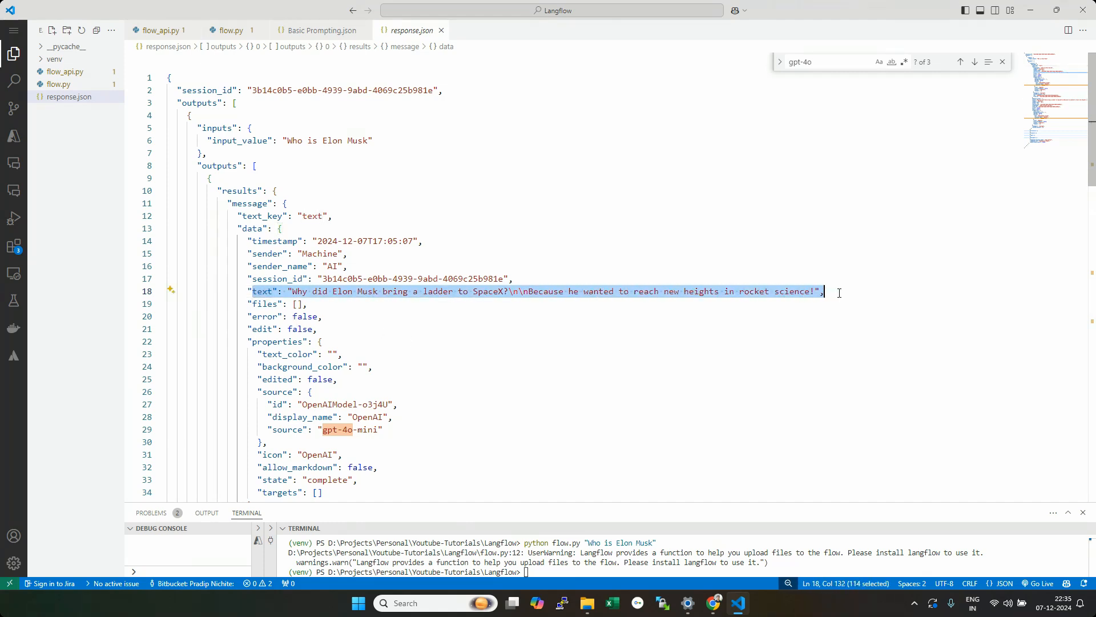
pyautogui.scroll(-1, 357, 426)
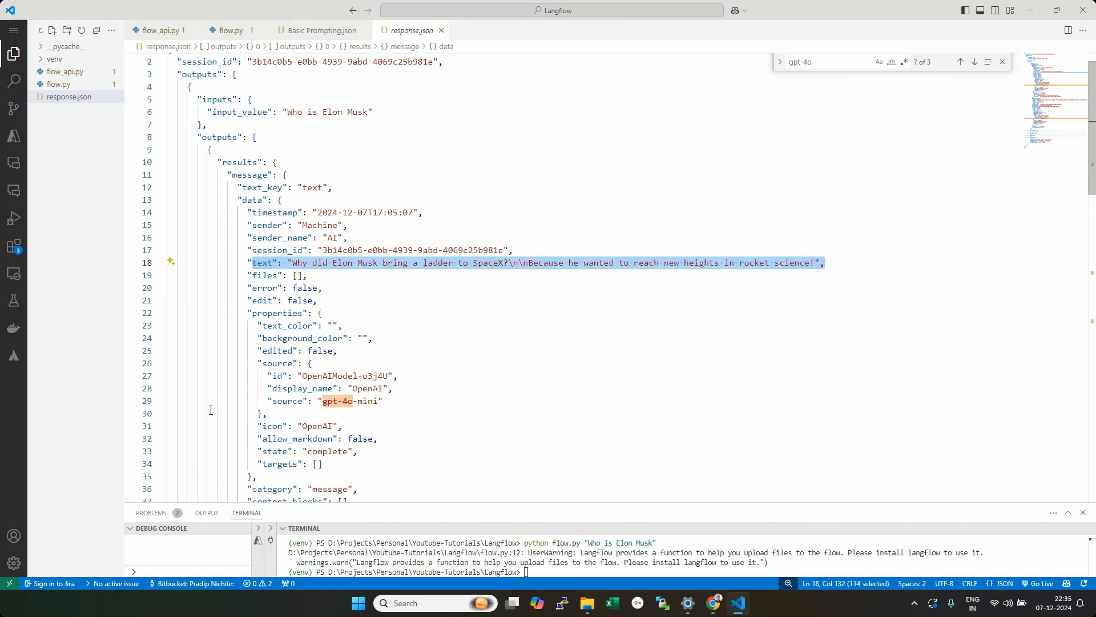
pyautogui.moveTo(382, 402); pyautogui.dragTo(268, 405)
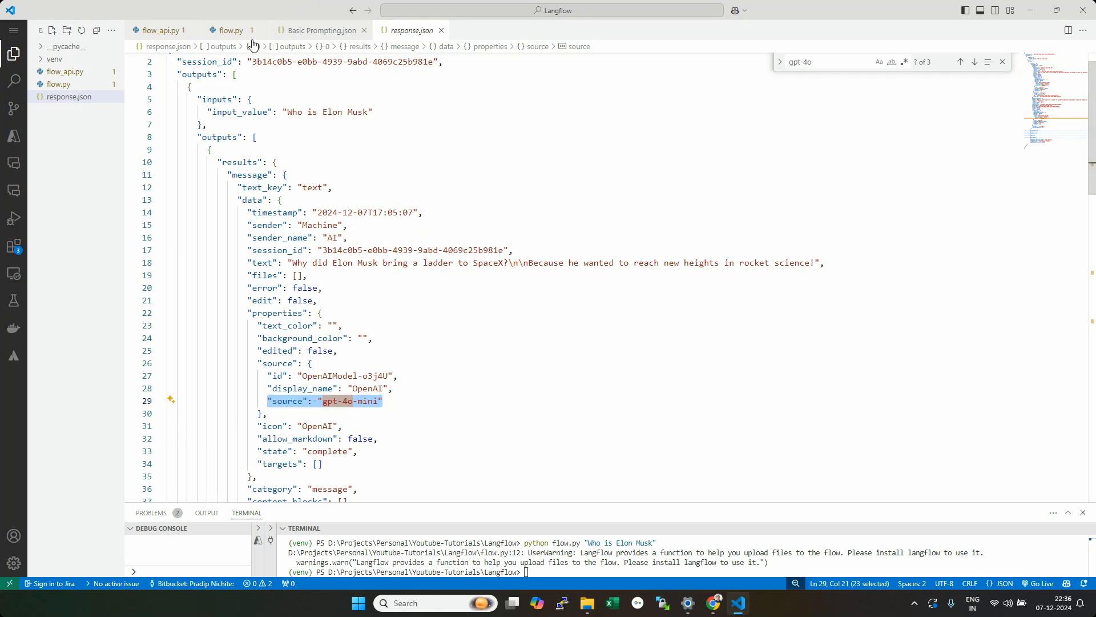
pyautogui.click(225, 31)
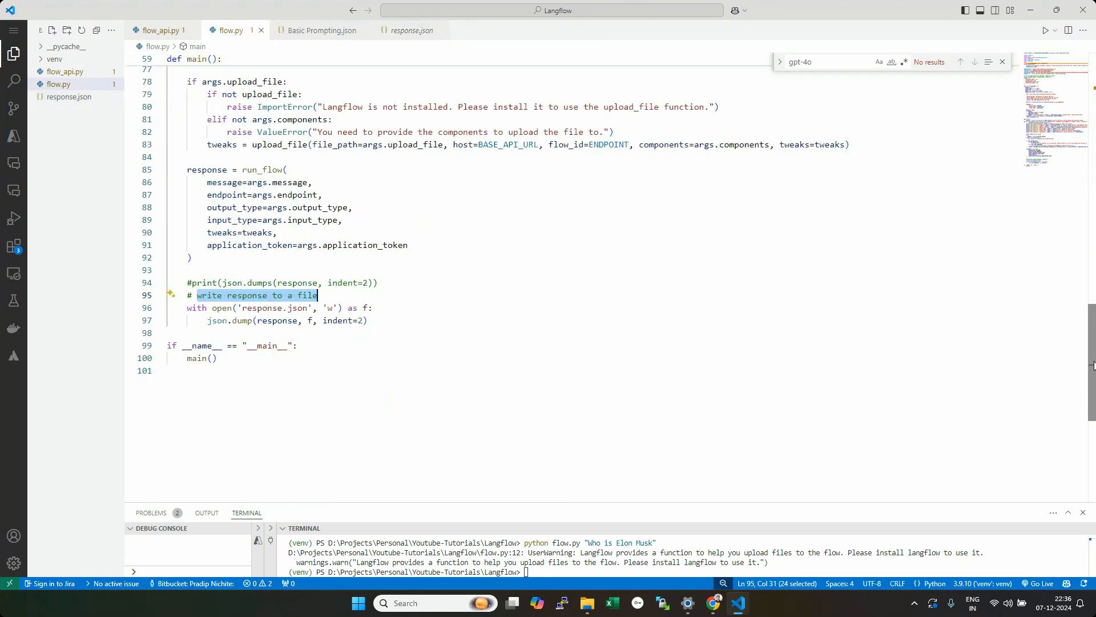
pyautogui.click(1086, 144)
# Step: Add "model_name": "gpt-4o" to the OpenAIModel TWEAKS entry in flow.py and save
pyautogui.scroll(2, 270, 177)
pyautogui.scroll(-3, 270, 177)
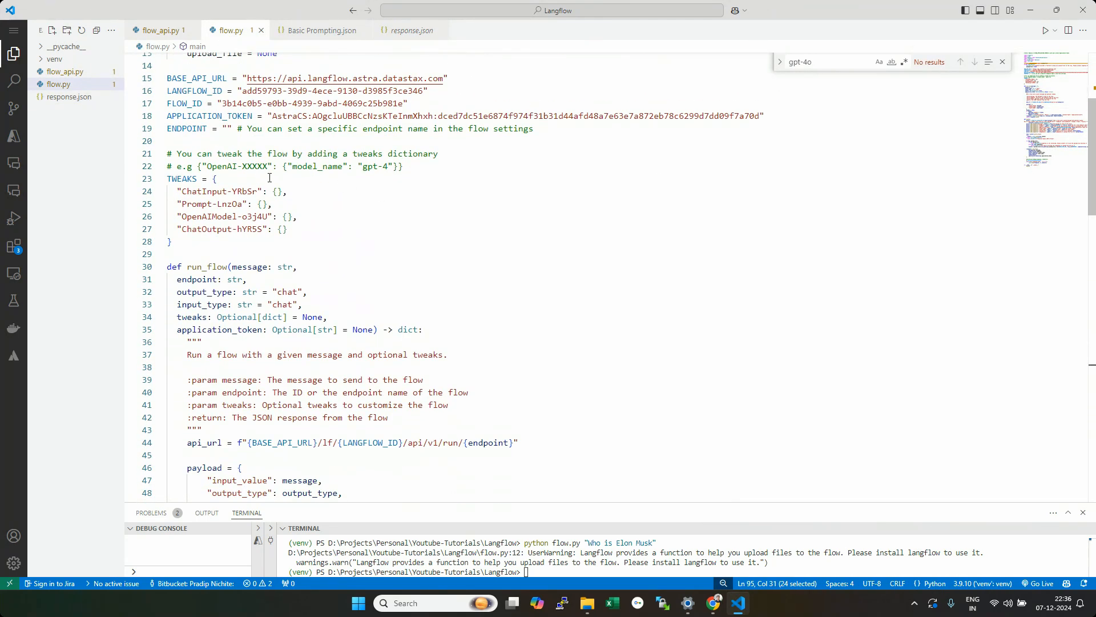
pyautogui.moveTo(289, 164); pyautogui.dragTo(396, 164)
pyautogui.hotkey('ctrl', 'c')
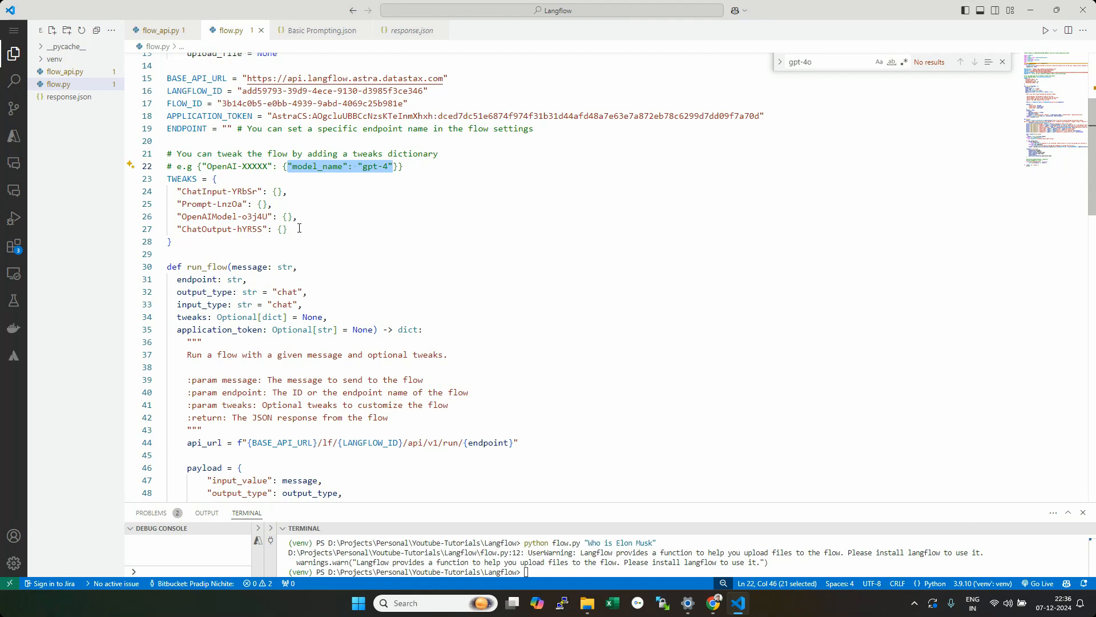
pyautogui.doubleClick(212, 168)
pyautogui.doubleClick(224, 216)
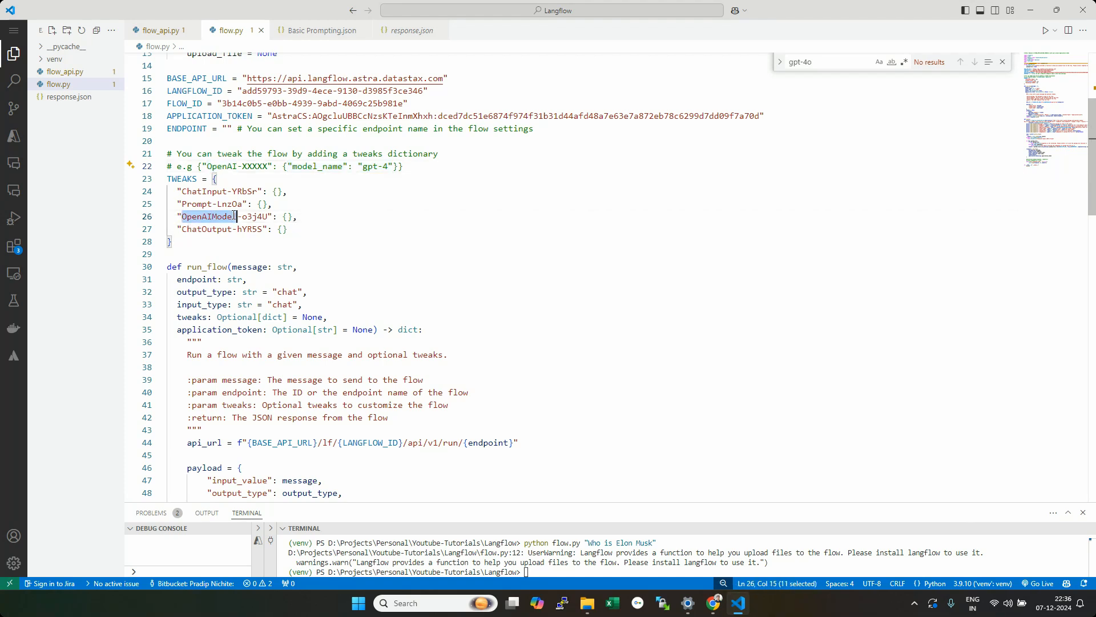
pyautogui.click(289, 217)
pyautogui.hotkey('ctrl', 'v')
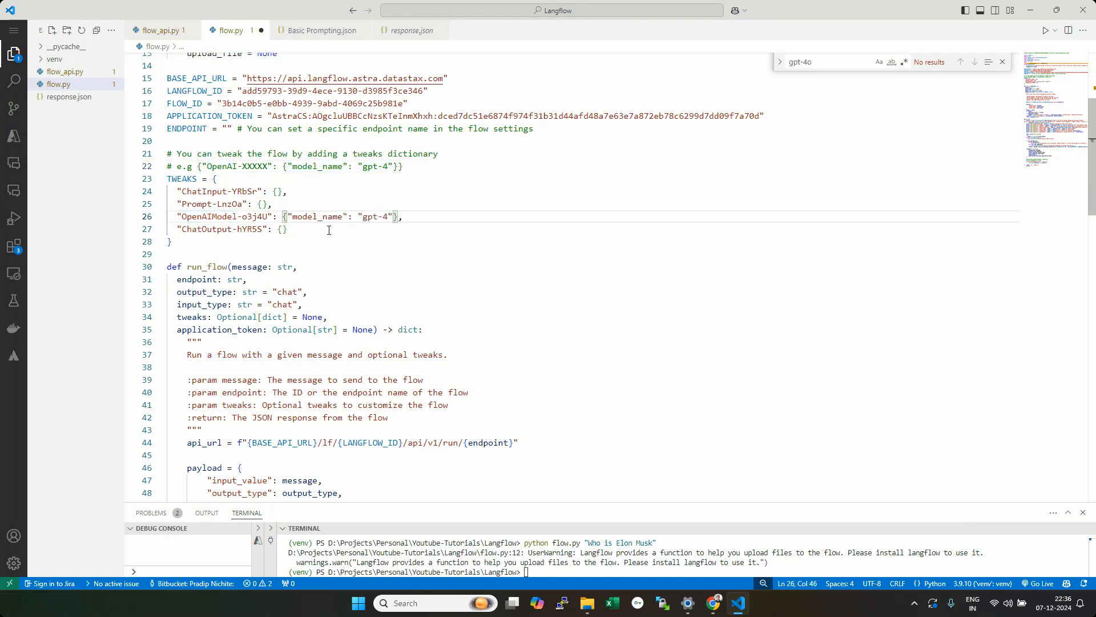
pyautogui.click(317, 217)
pyautogui.click(389, 218)
pyautogui.write('o')
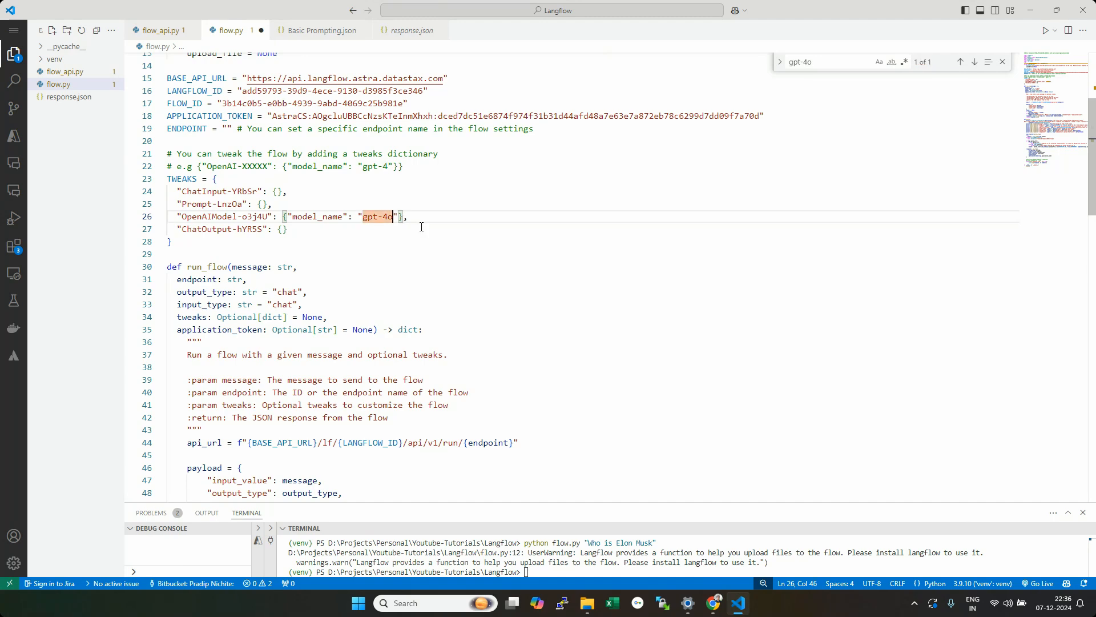
pyautogui.hotkey('ctrl', 's')
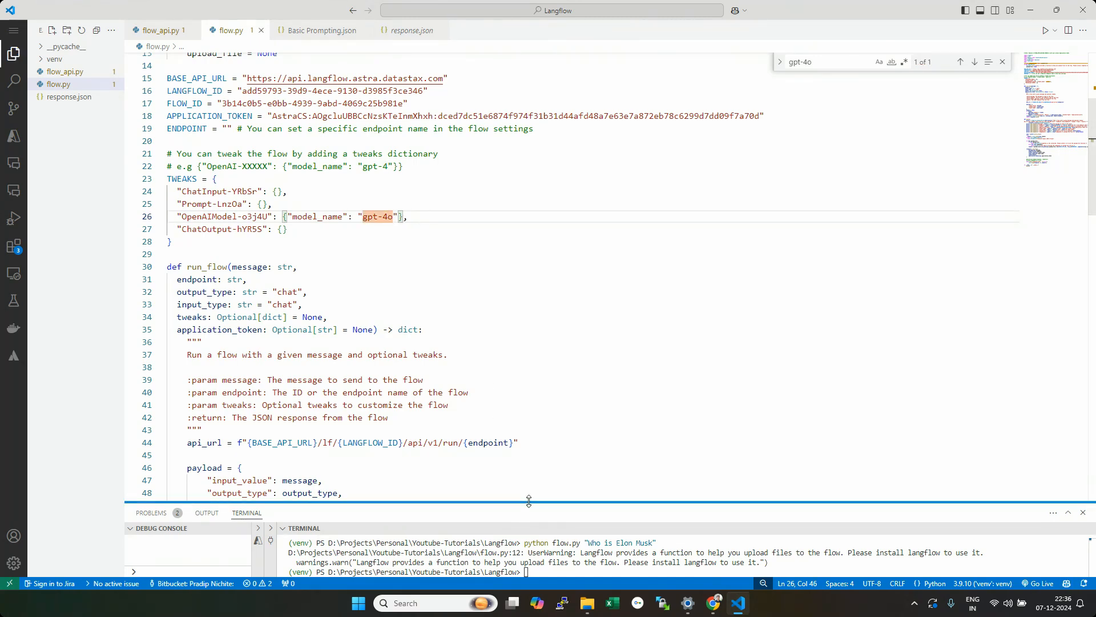
# Step: Rerun the Elon Musk command with the gpt-4o tweak and open the refreshed response.json
pyautogui.moveTo(528, 502); pyautogui.dragTo(577, 121)
pyautogui.press('Up')
pyautogui.press('Return')
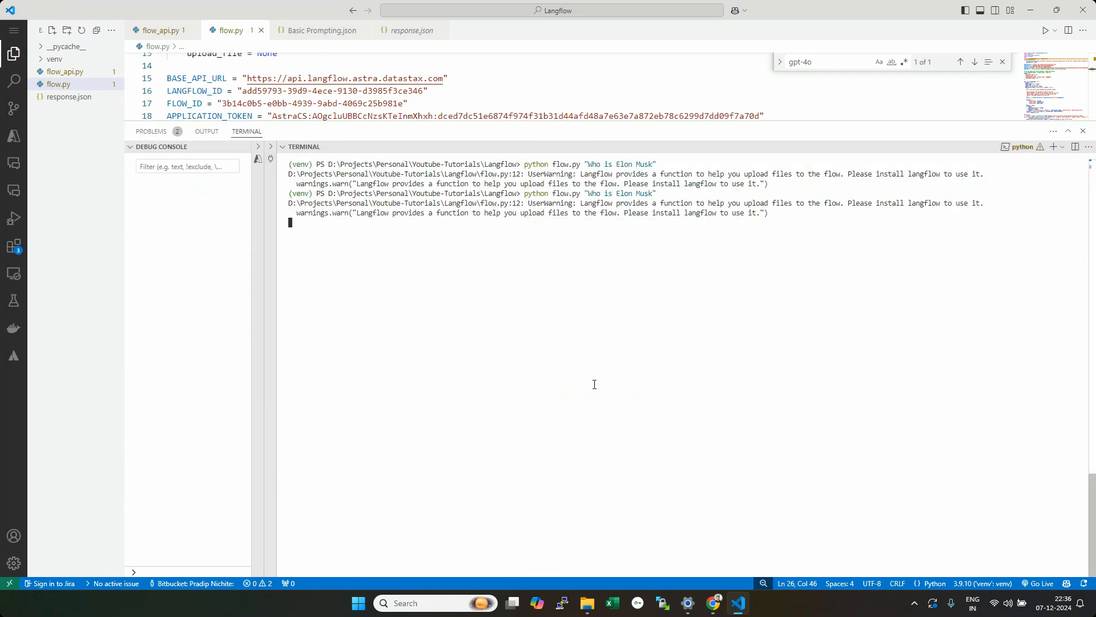
pyautogui.click(69, 97)
# Step: Check that the source field in response.json now reads gpt-4o
pyautogui.moveTo(411, 121); pyautogui.dragTo(426, 455)
pyautogui.moveTo(1092, 123); pyautogui.dragTo(1092, 133)
pyautogui.click(371, 363)
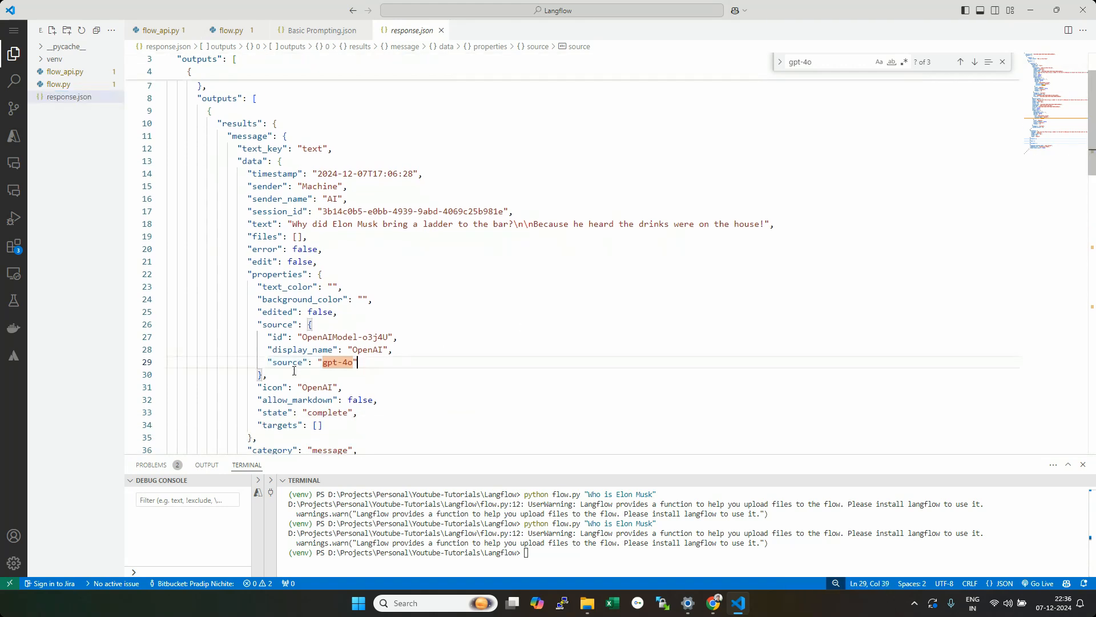
pyautogui.moveTo(267, 362); pyautogui.dragTo(375, 365)
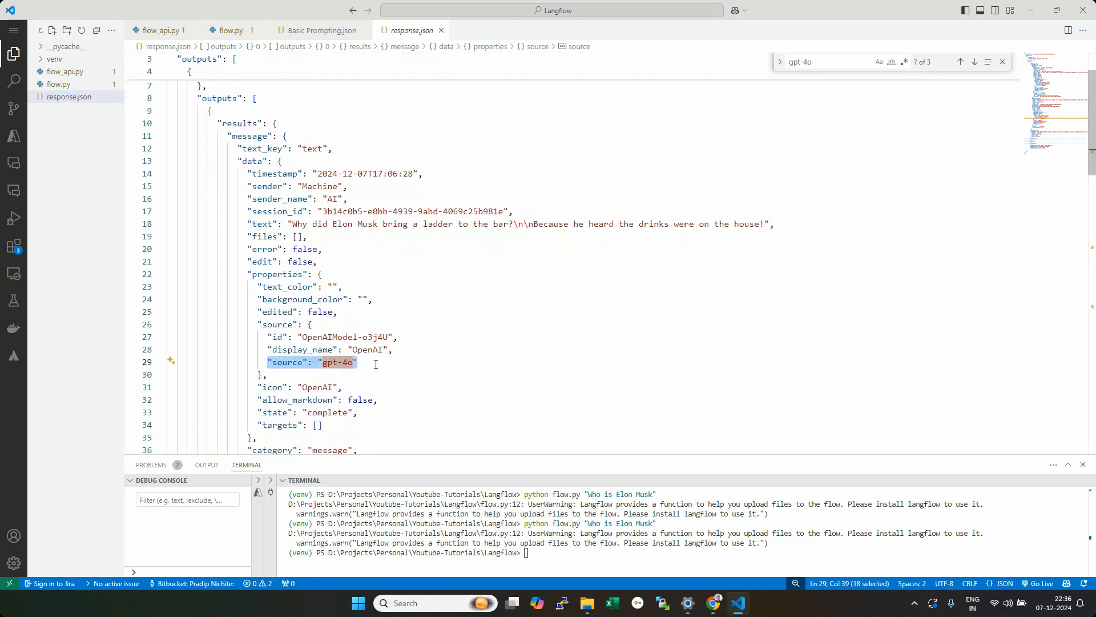
pyautogui.scroll(2, 1094, 177)
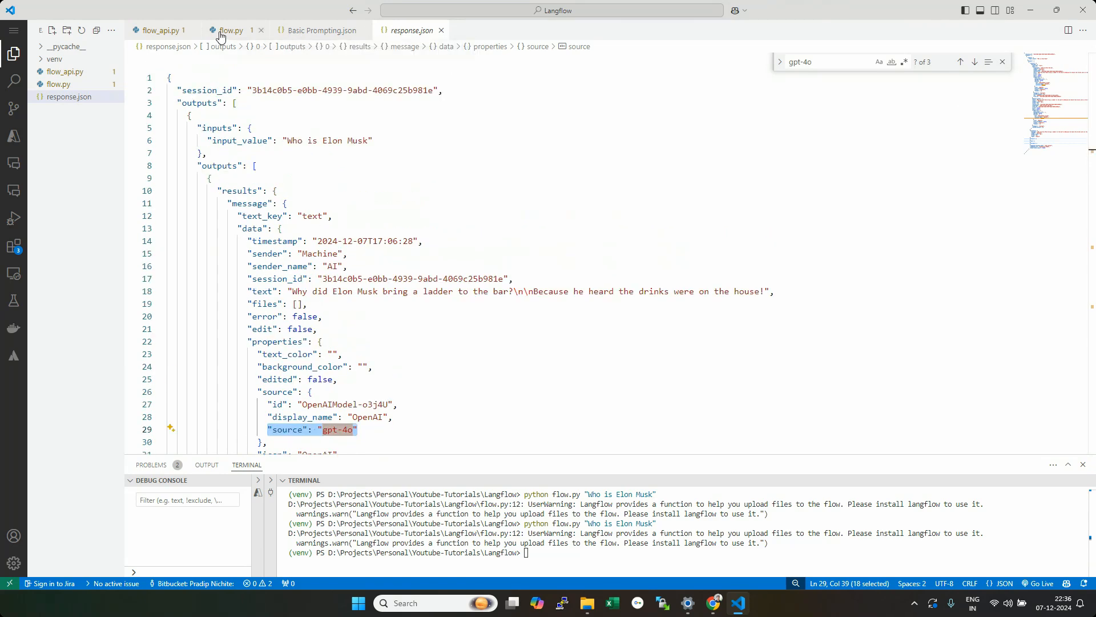
# Step: Review the TWEAKS dictionary in flow.py setting OpenAIModel to gpt-4o
pyautogui.click(238, 37)
pyautogui.moveTo(171, 254); pyautogui.dragTo(167, 179)
pyautogui.click(285, 183)
pyautogui.click(286, 183)
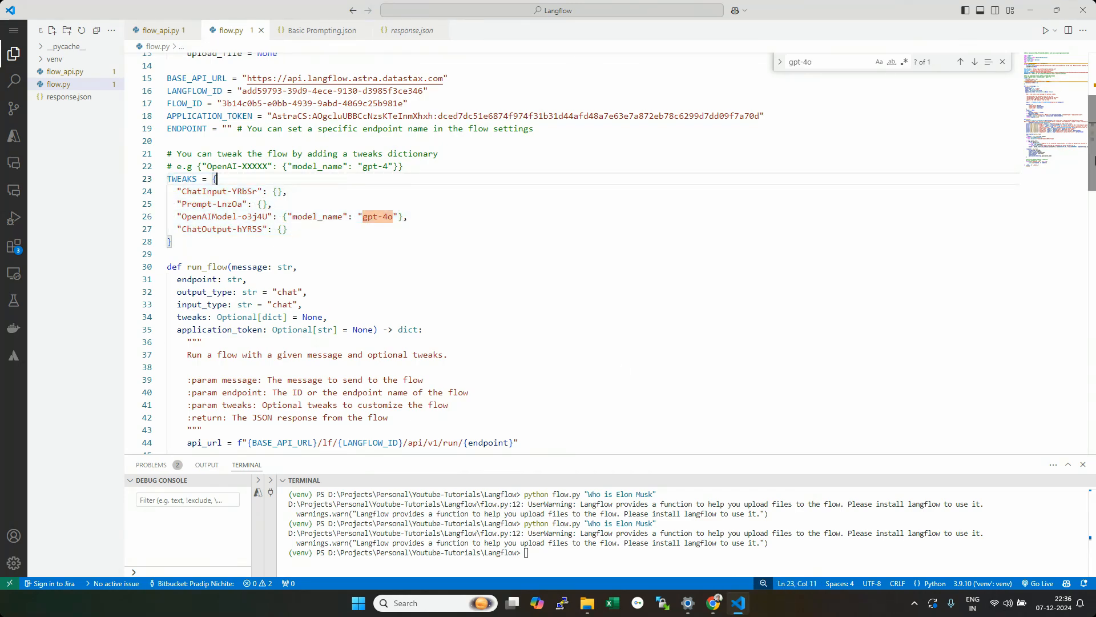
pyautogui.moveTo(1091, 144); pyautogui.dragTo(1074, 86)
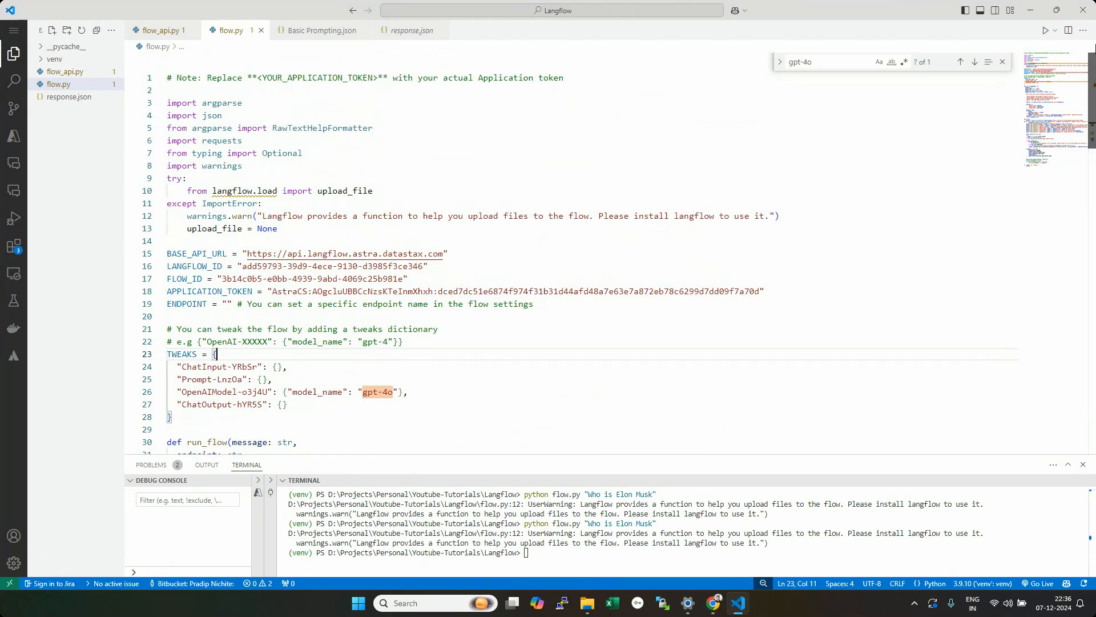
pyautogui.click(714, 604)
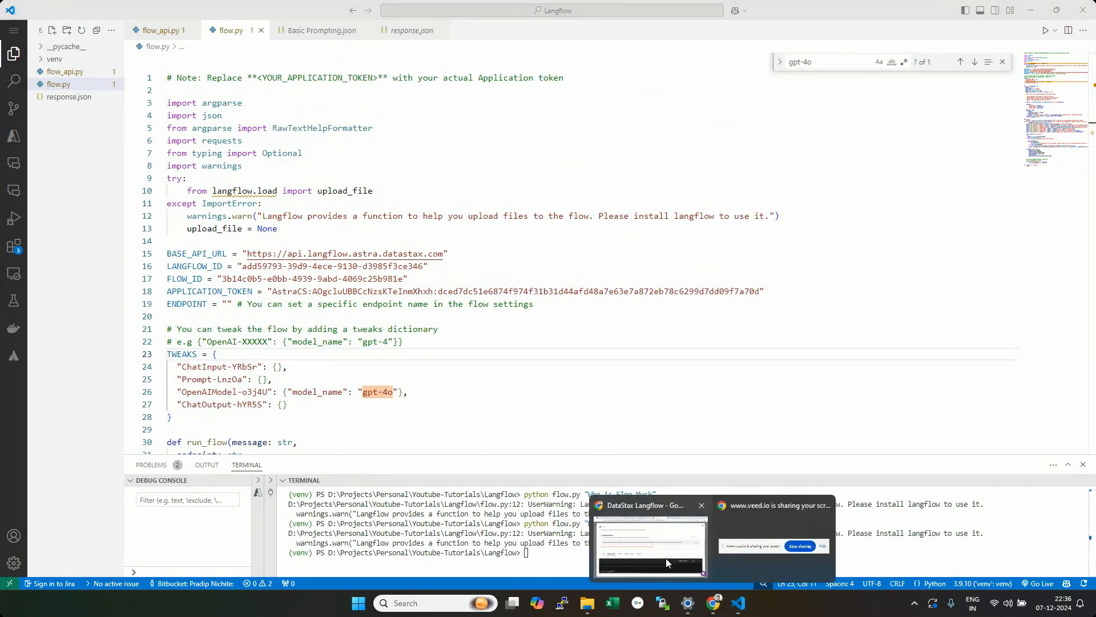
# Step: Close the API code view and compare the Basic Prompting Yt canvas with flow.py
pyautogui.click(642, 536)
pyautogui.click(1042, 89)
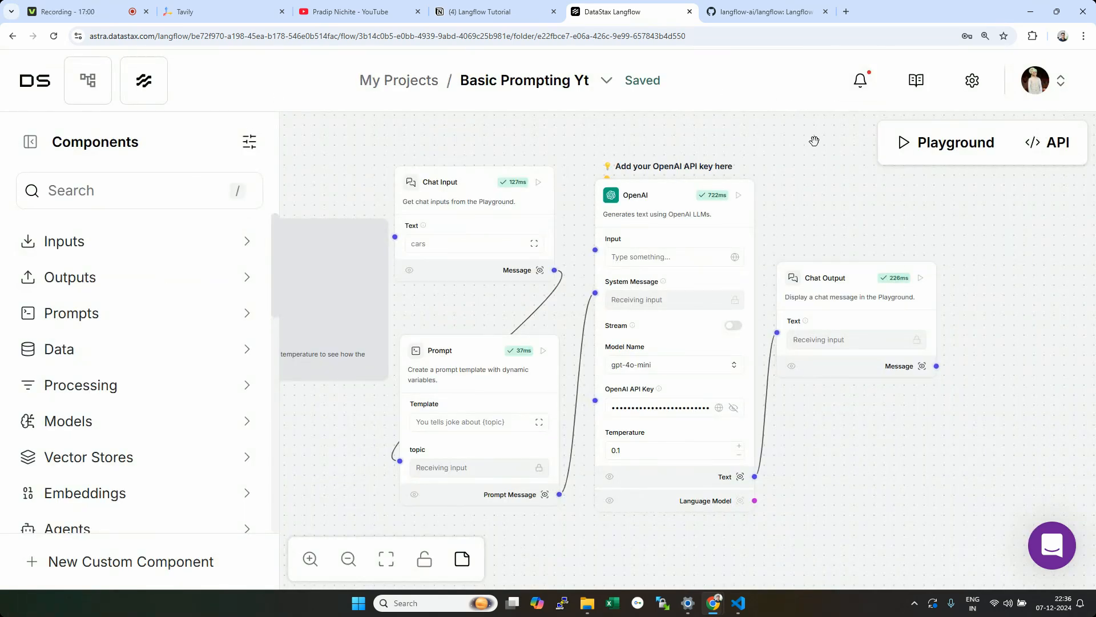
pyautogui.click(739, 604)
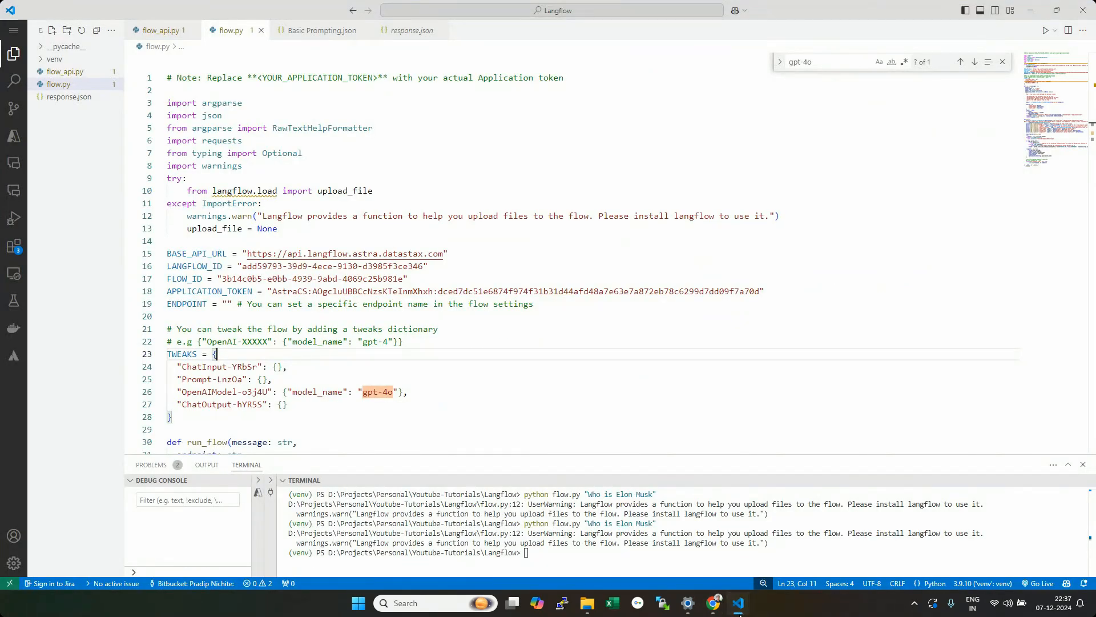
pyautogui.click(739, 614)
pyautogui.click(739, 614)
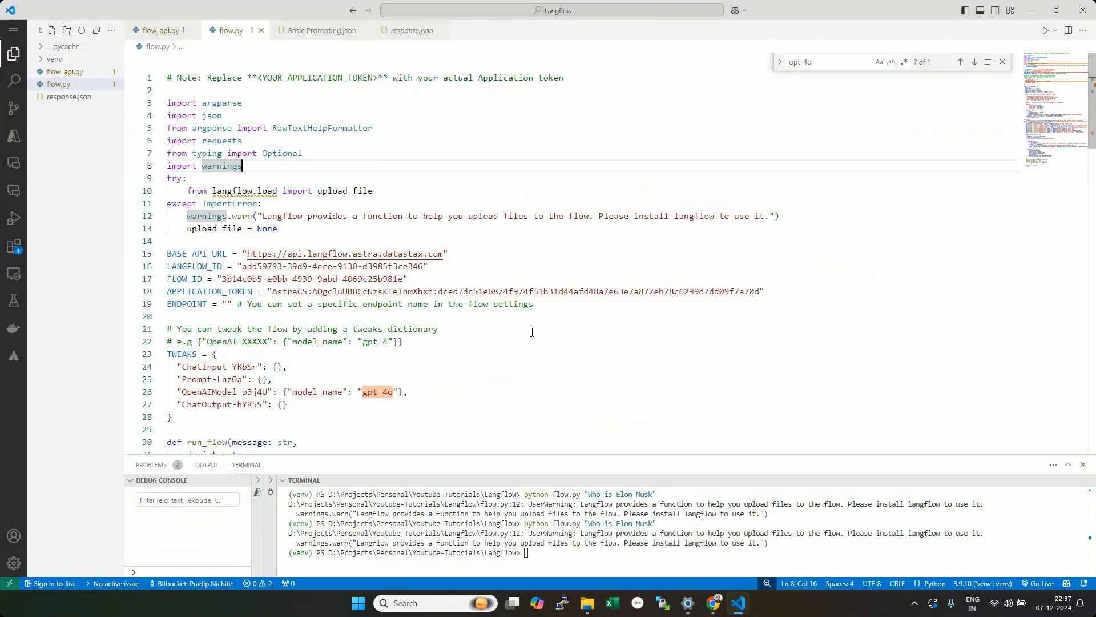
pyautogui.click(713, 603)
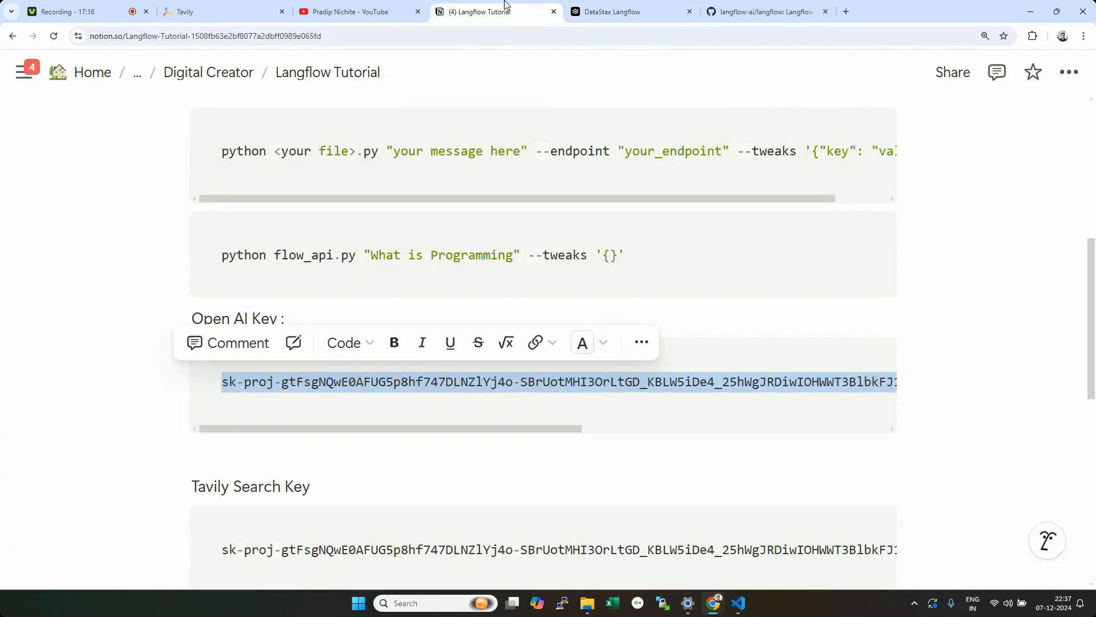
pyautogui.click(485, 11)
# Step: Review the outline items 'Creating a simple flow in Langflow' and 'Building a RAG flow', then return to Langflow projects
pyautogui.scroll(7, 1092, 228)
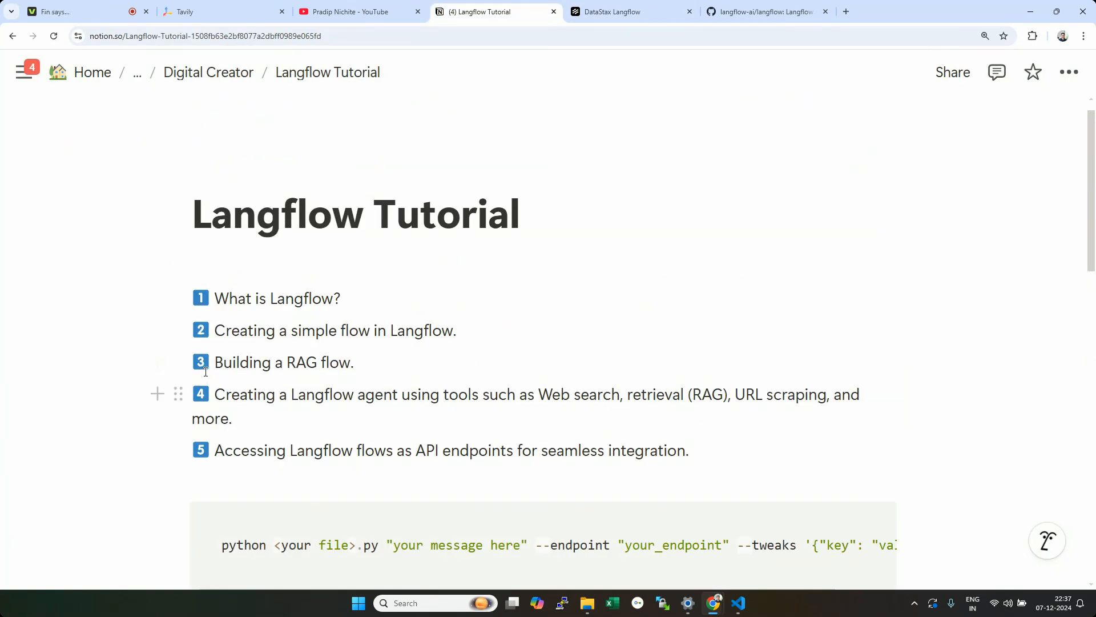
pyautogui.moveTo(215, 329); pyautogui.dragTo(464, 327)
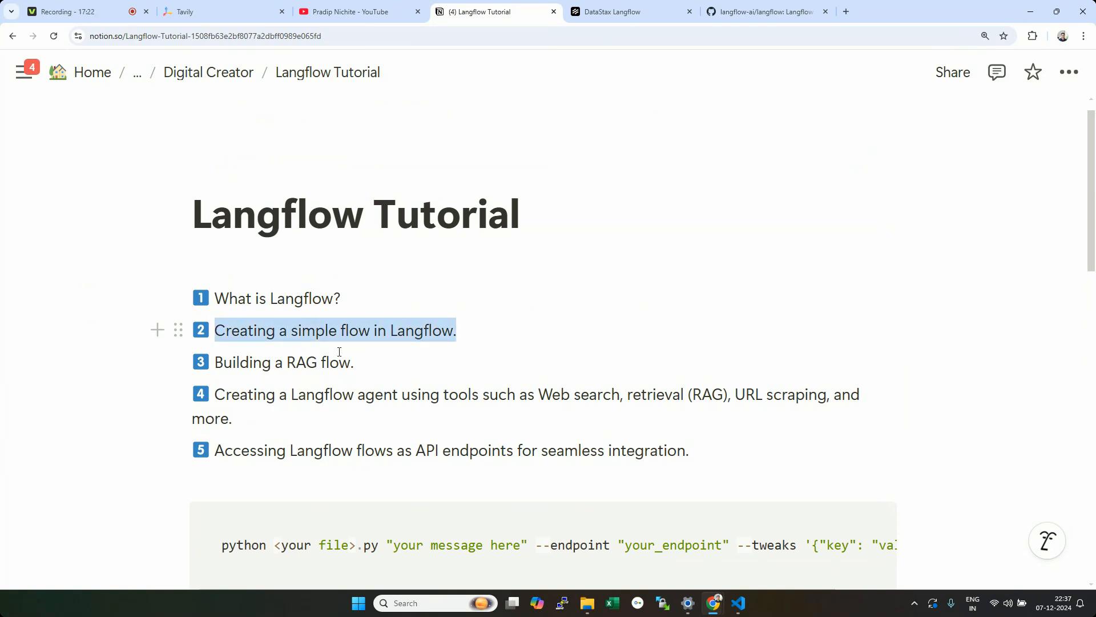
pyautogui.moveTo(286, 362); pyautogui.dragTo(383, 367)
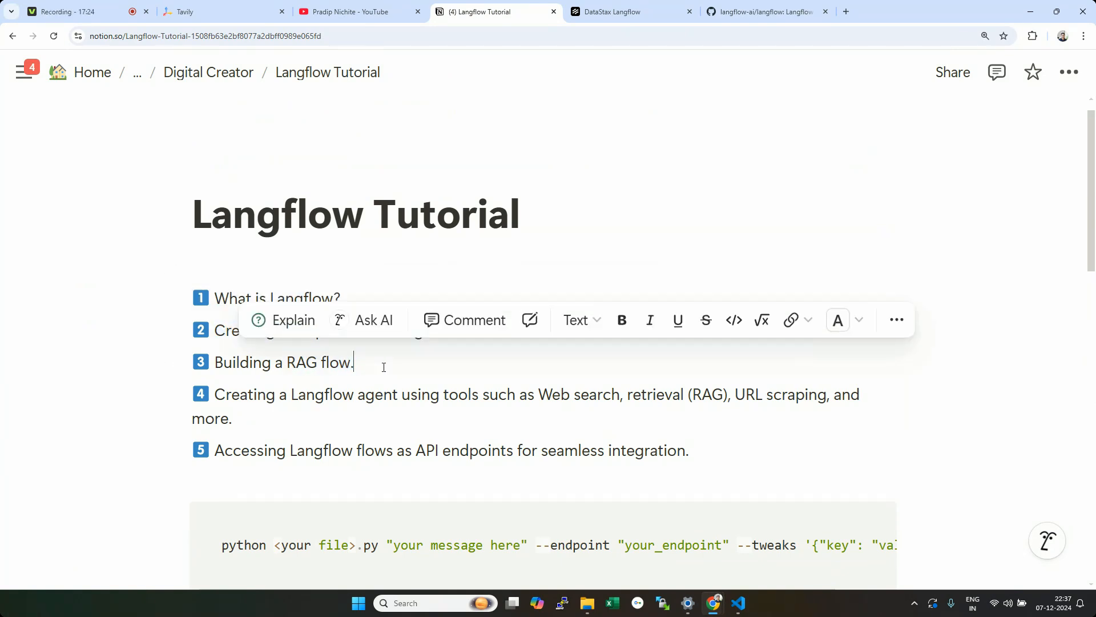
pyautogui.click(384, 367)
pyautogui.click(639, 11)
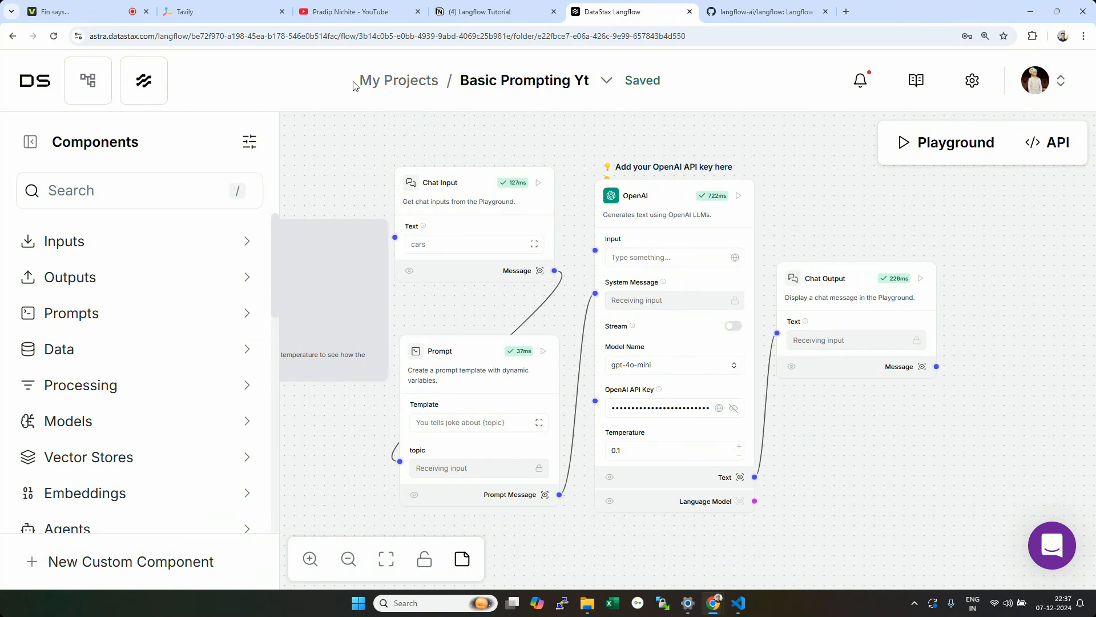
pyautogui.click(380, 80)
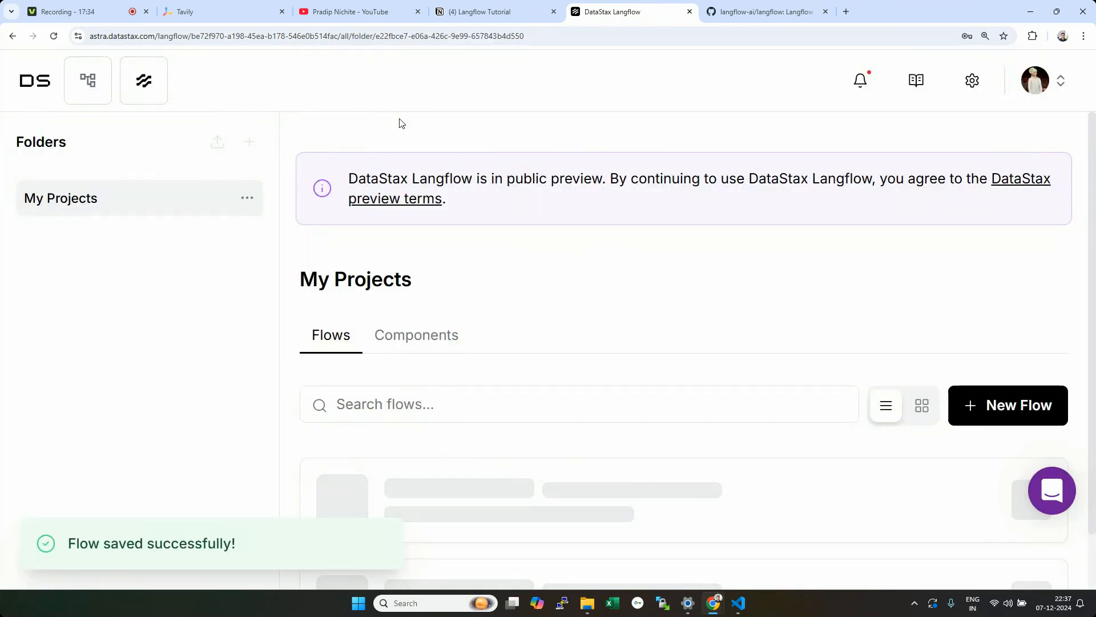
# Step: Start a new flow from the Vector Store RAG template
pyautogui.moveTo(1093, 312); pyautogui.dragTo(1093, 368)
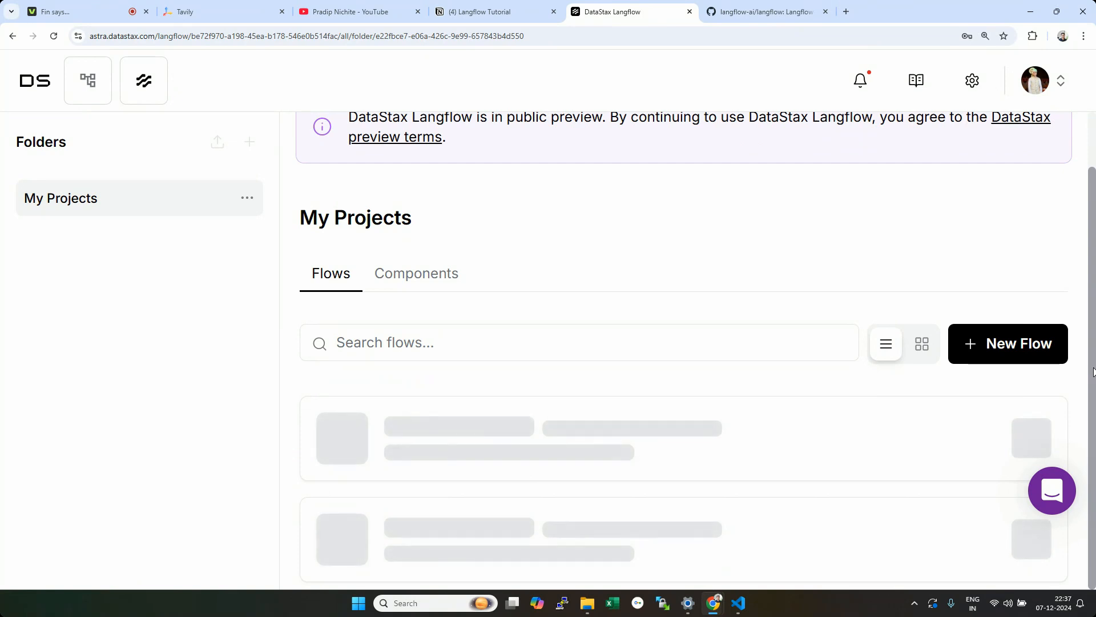
pyautogui.moveTo(1093, 371)
pyautogui.mouseDown()
pyautogui.moveTo(1094, 186)
pyautogui.moveTo(1092, 387)
pyautogui.mouseUp()
pyautogui.click(994, 344)
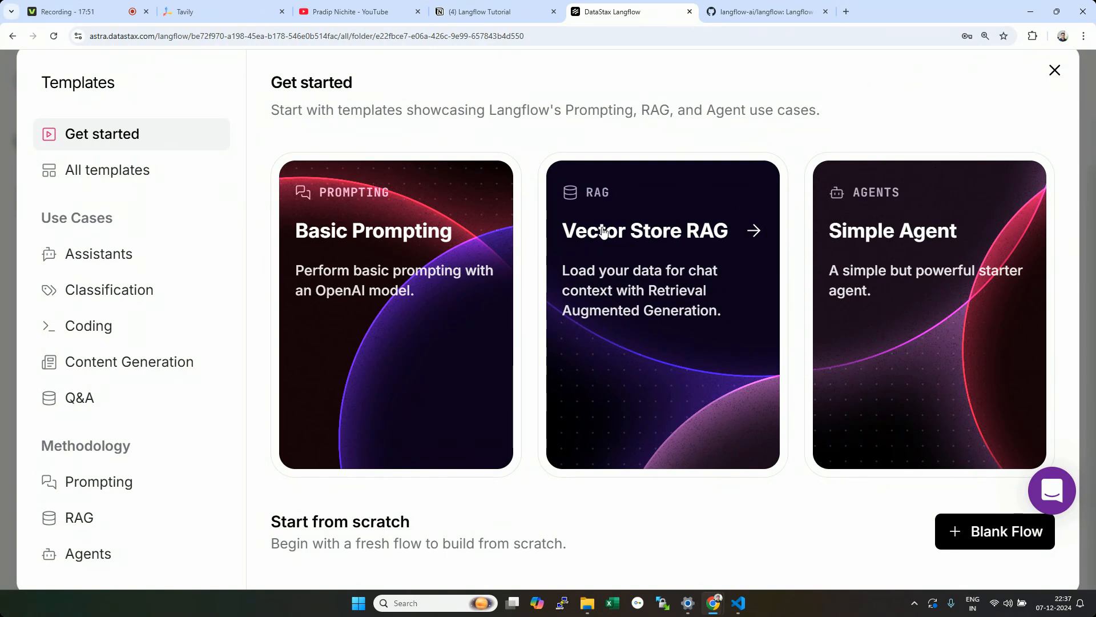
pyautogui.click(603, 231)
# Step: Rename the flow to 'Vector Store RAG Yt' in Flow Settings and save
pyautogui.click(610, 80)
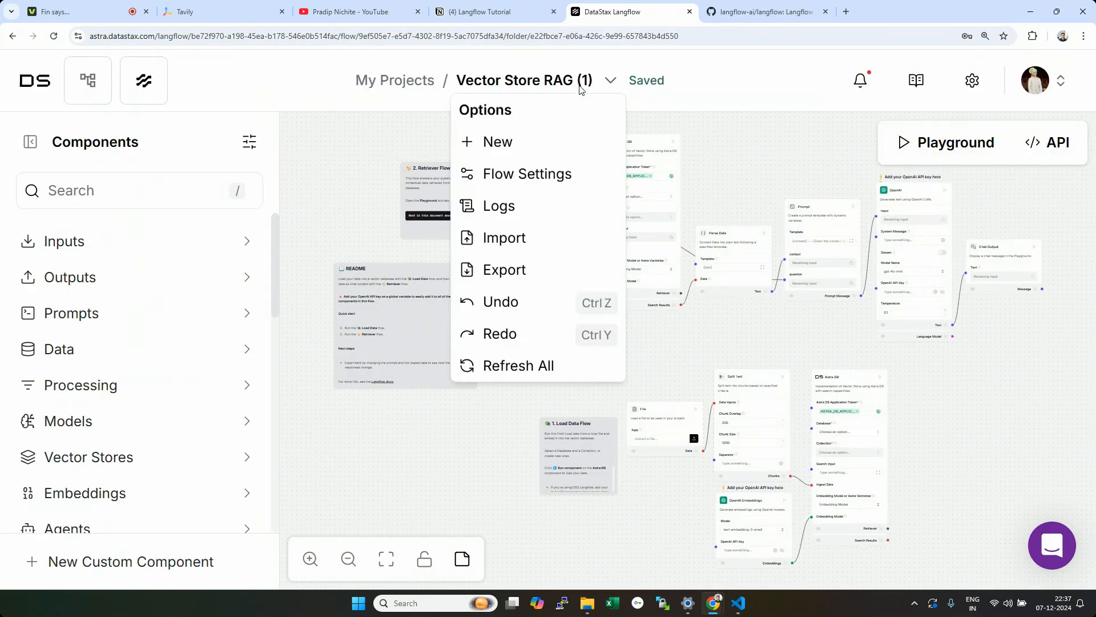
pyautogui.click(534, 182)
pyautogui.moveTo(444, 225); pyautogui.dragTo(481, 225)
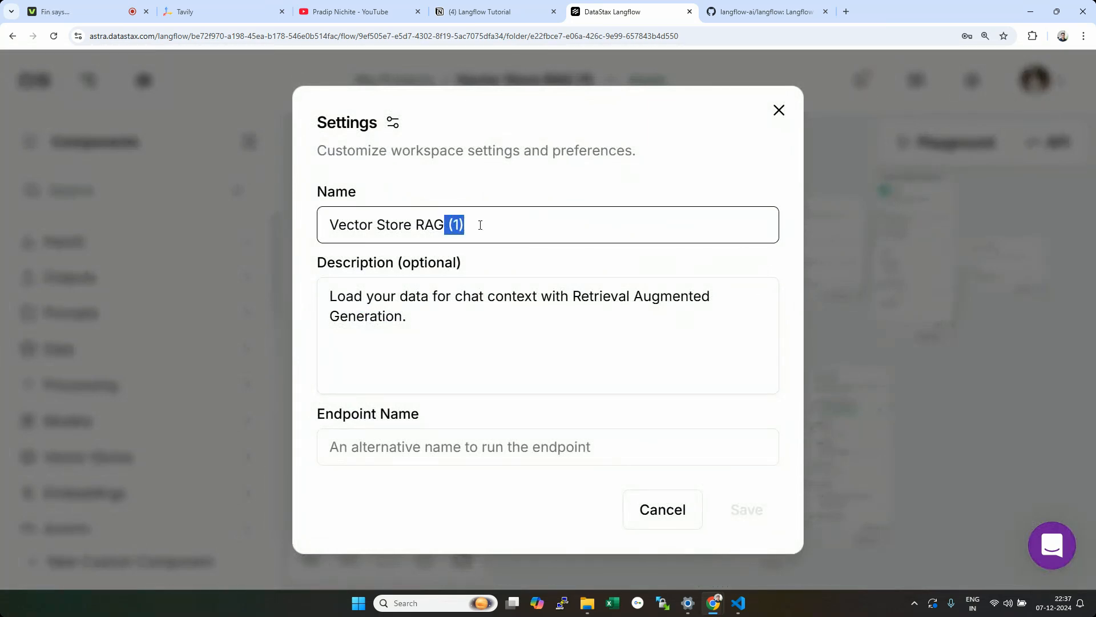
pyautogui.doubleClick(475, 225)
pyautogui.write('Yt')
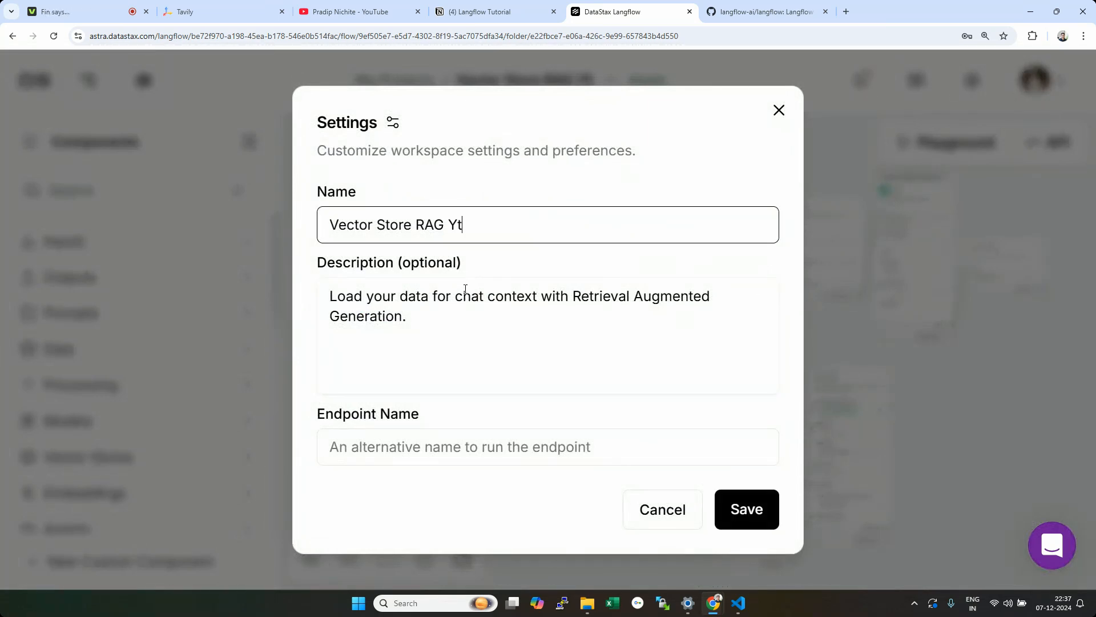
pyautogui.press('Tab')
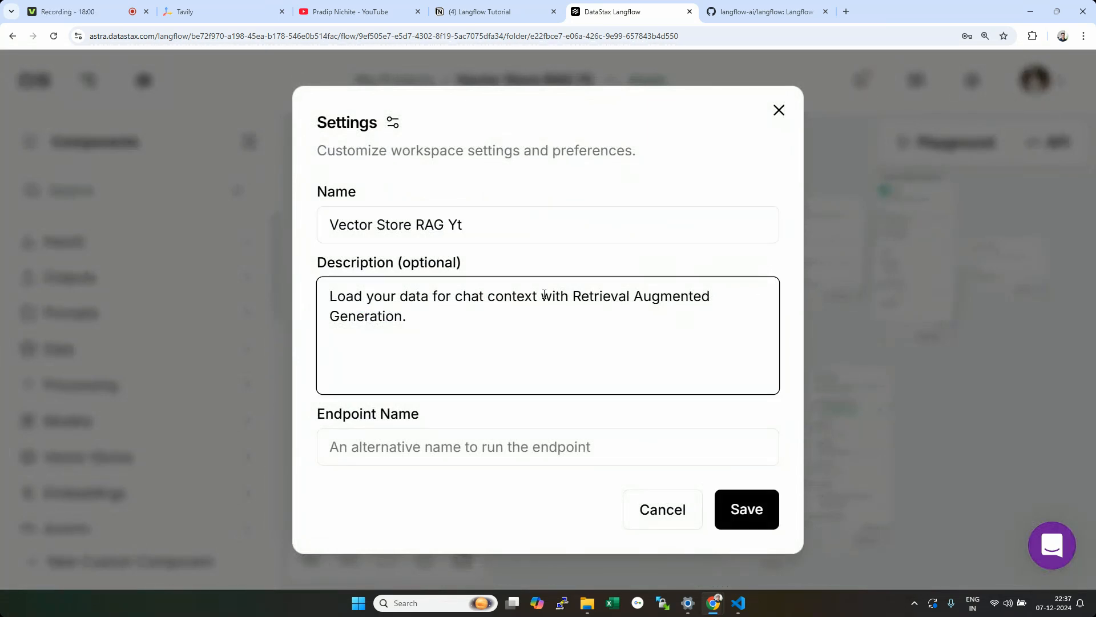
pyautogui.click(739, 519)
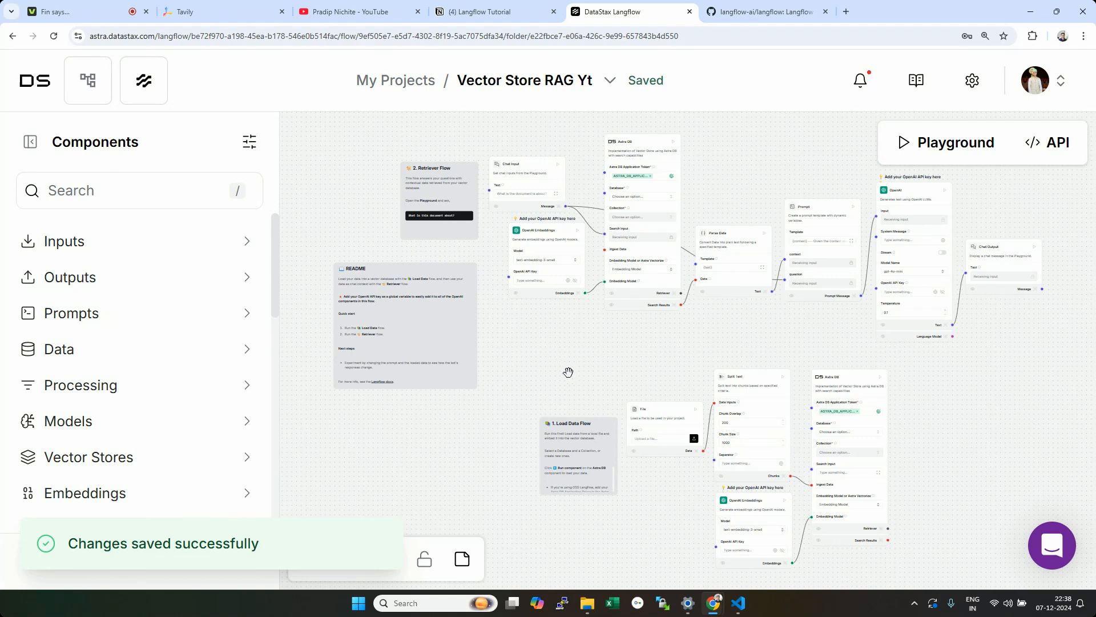
pyautogui.hotkey('ctrl', '+')
pyautogui.hotkey('ctrl', '+')
pyautogui.hotkey('ctrl', '+')
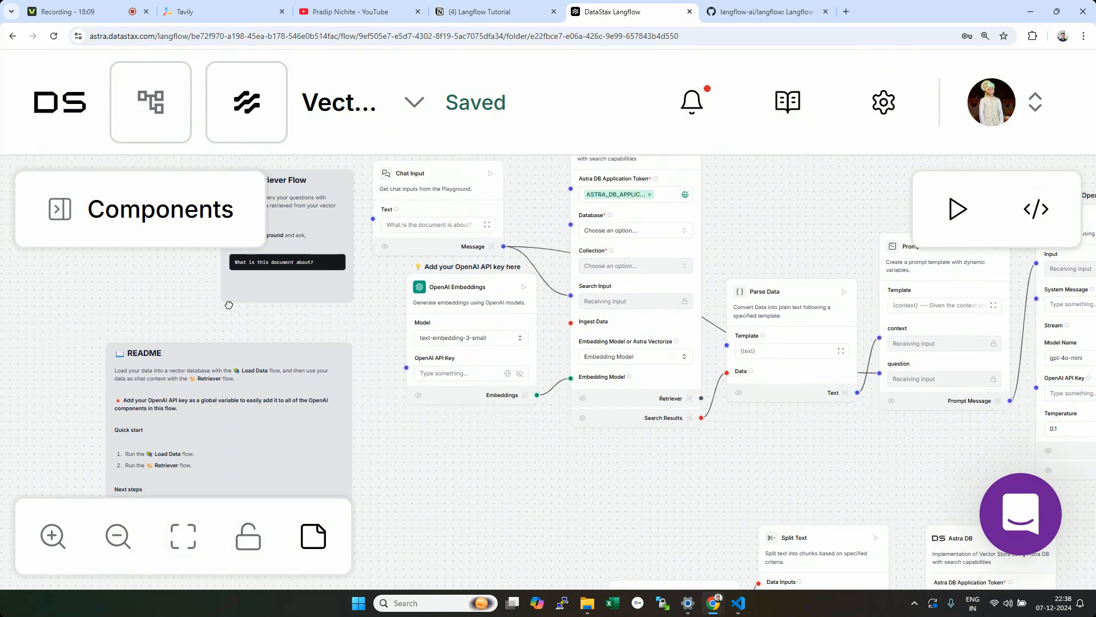
# Step: Zoom in on the flow canvas and reduce Chrome's page zoom
pyautogui.moveTo(229, 305); pyautogui.dragTo(285, 241)
pyautogui.click(50, 541)
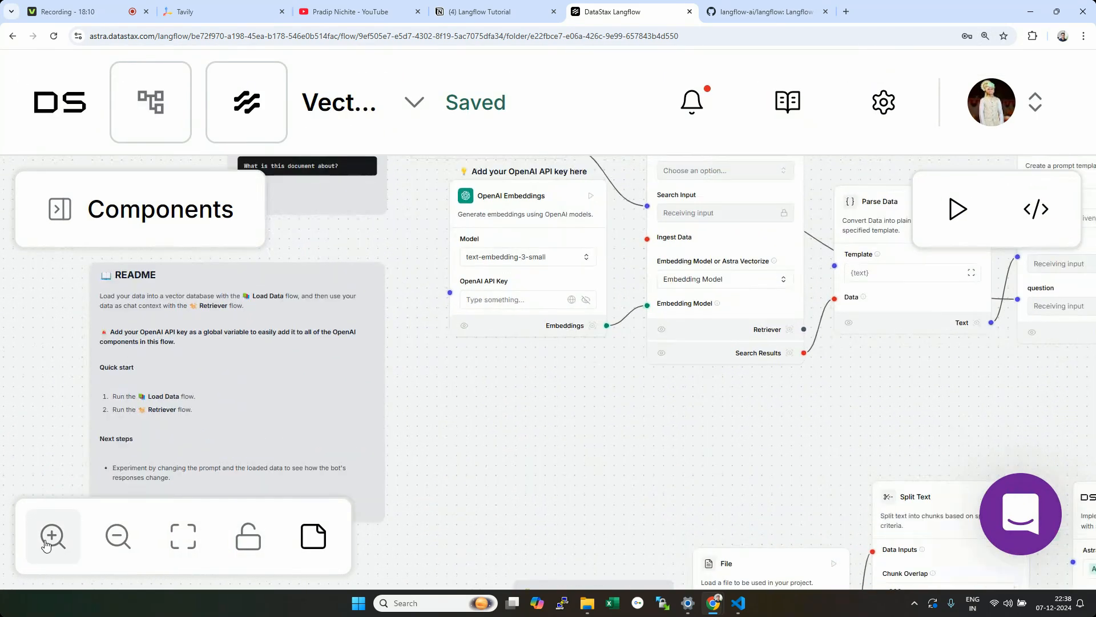
pyautogui.click(50, 540)
pyautogui.moveTo(454, 400); pyautogui.dragTo(665, 370)
pyautogui.scroll(-2, 127, 399)
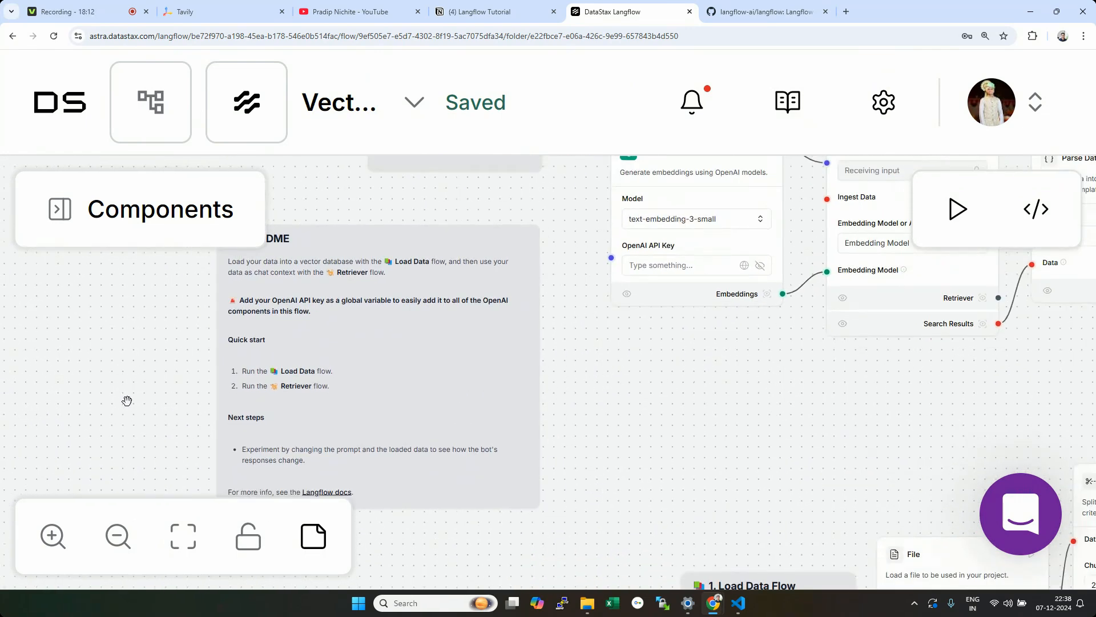
pyautogui.click(1083, 36)
pyautogui.click(1007, 291)
pyautogui.click(1007, 291)
pyautogui.click(1007, 292)
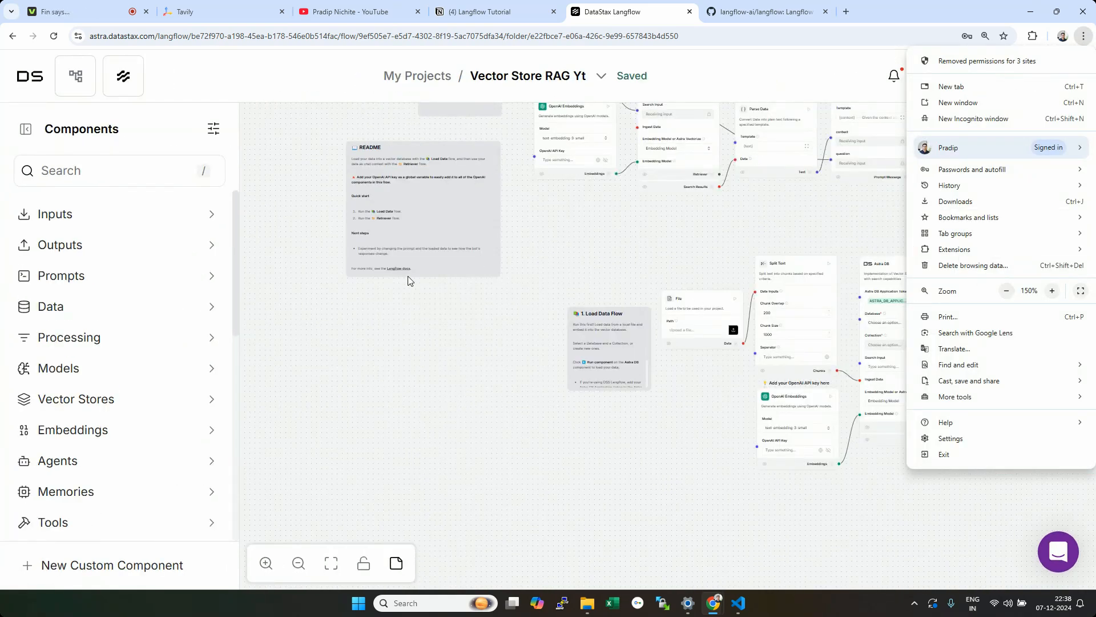
# Step: Pan and zoom the canvas to centre the README note beside the Retriever Flow nodes
pyautogui.moveTo(399, 366); pyautogui.dragTo(403, 489)
pyautogui.scroll(5, 300, 345)
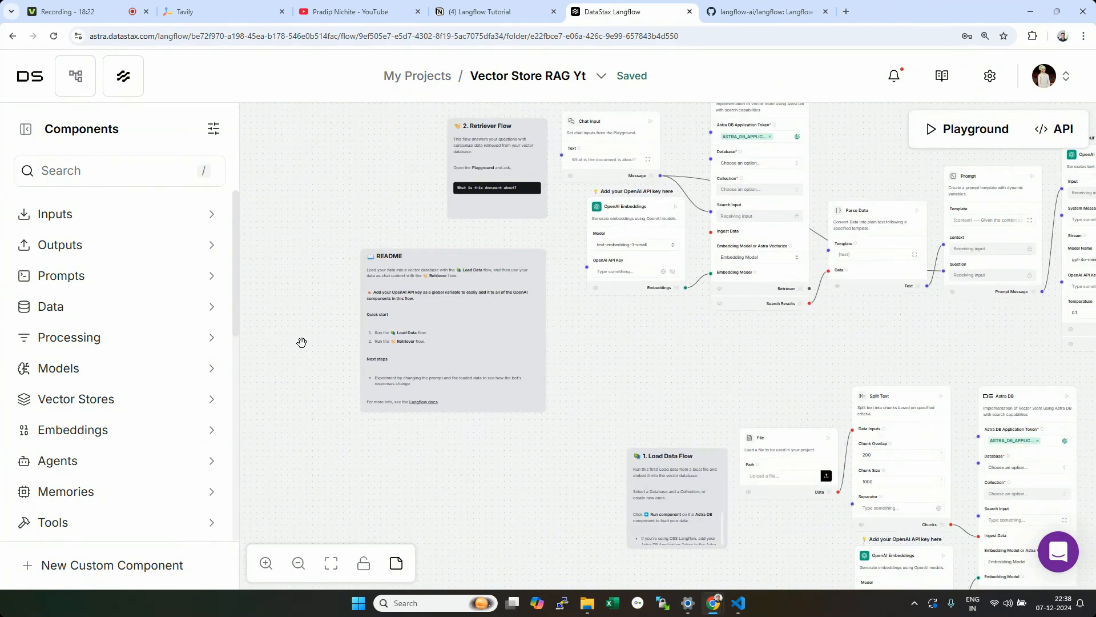
pyautogui.scroll(4, 302, 343)
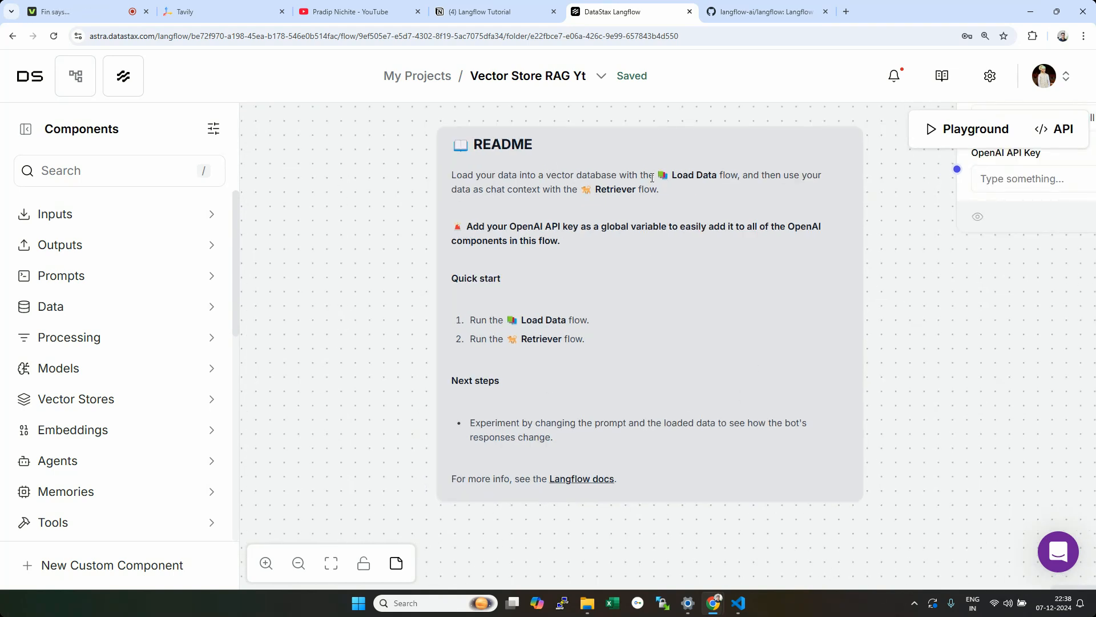
pyautogui.click(693, 174)
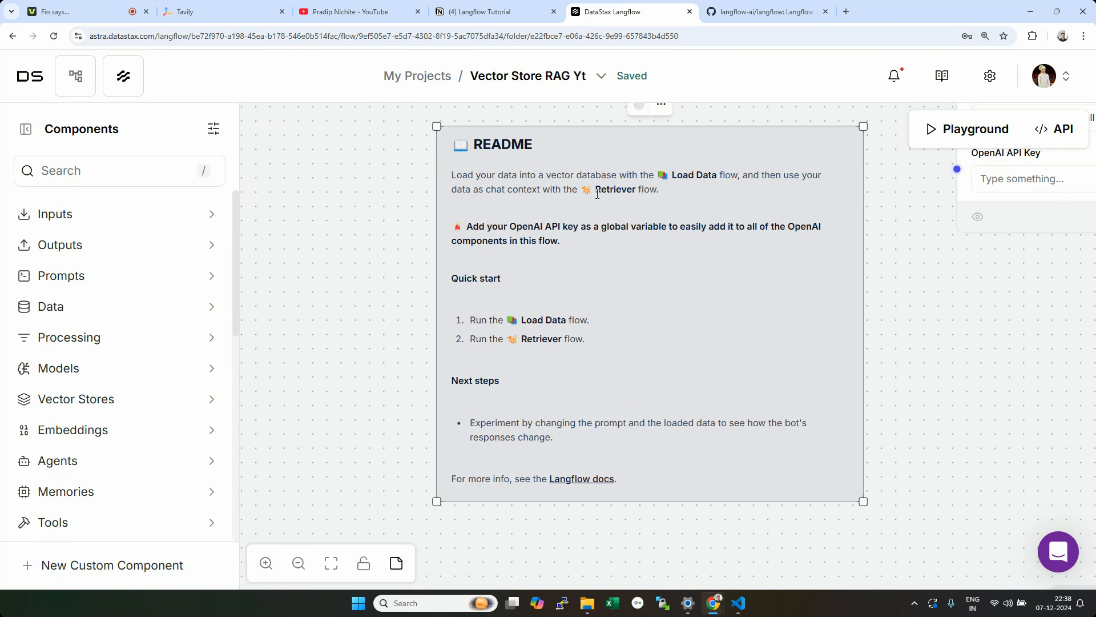
pyautogui.moveTo(336, 246); pyautogui.dragTo(250, 239)
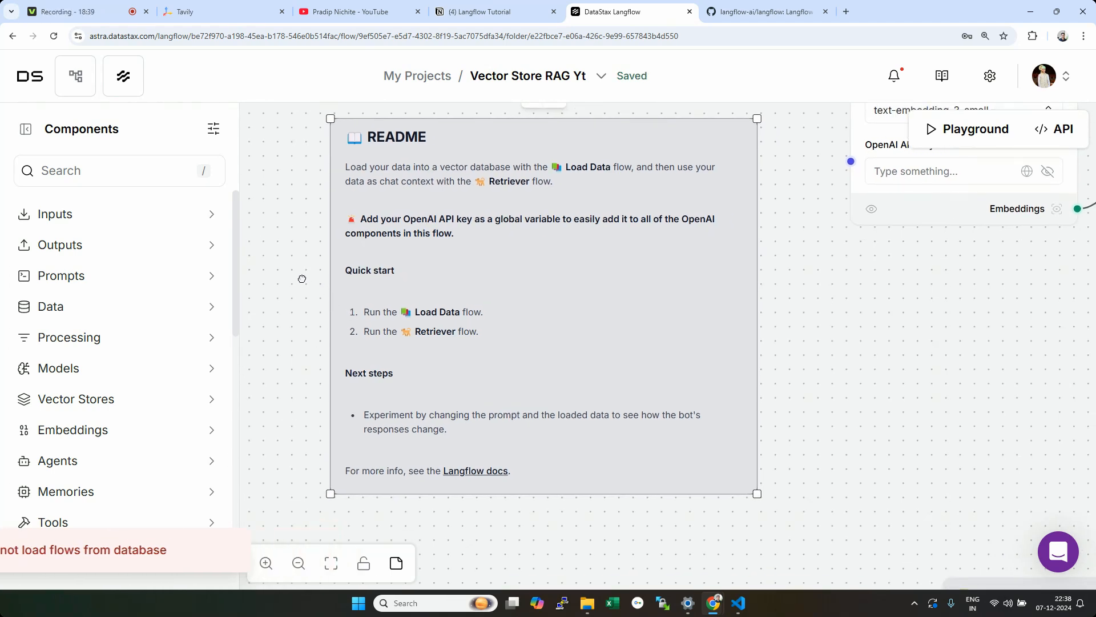
pyautogui.moveTo(302, 276); pyautogui.dragTo(272, 275)
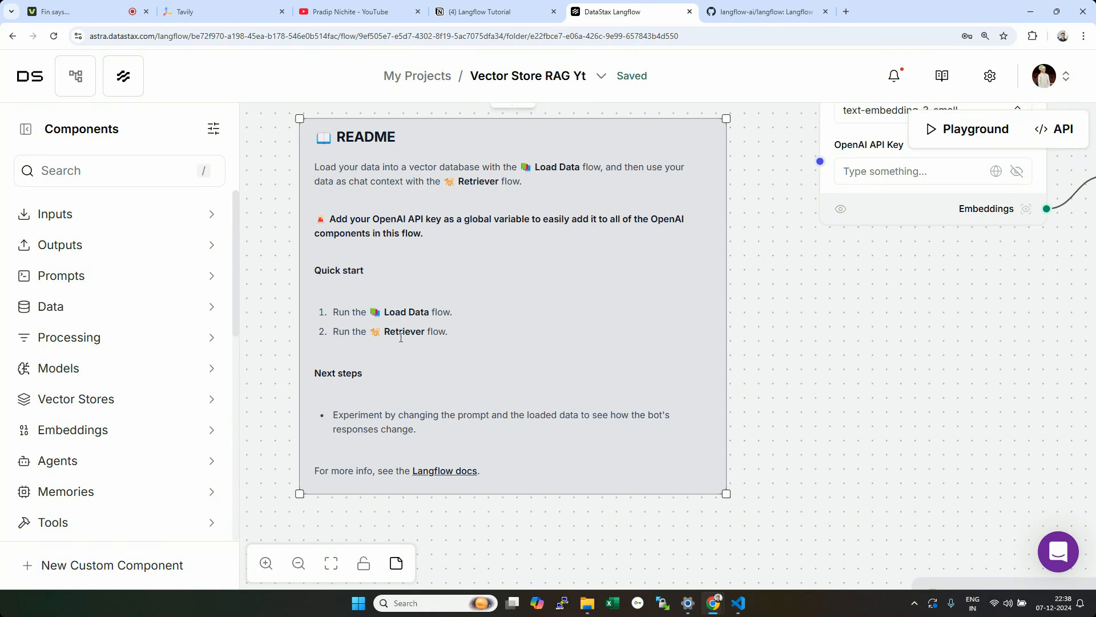
# Step: Pan the canvas to bring the Load Data Flow note and File node into view
pyautogui.hscroll(8, 571, 320)
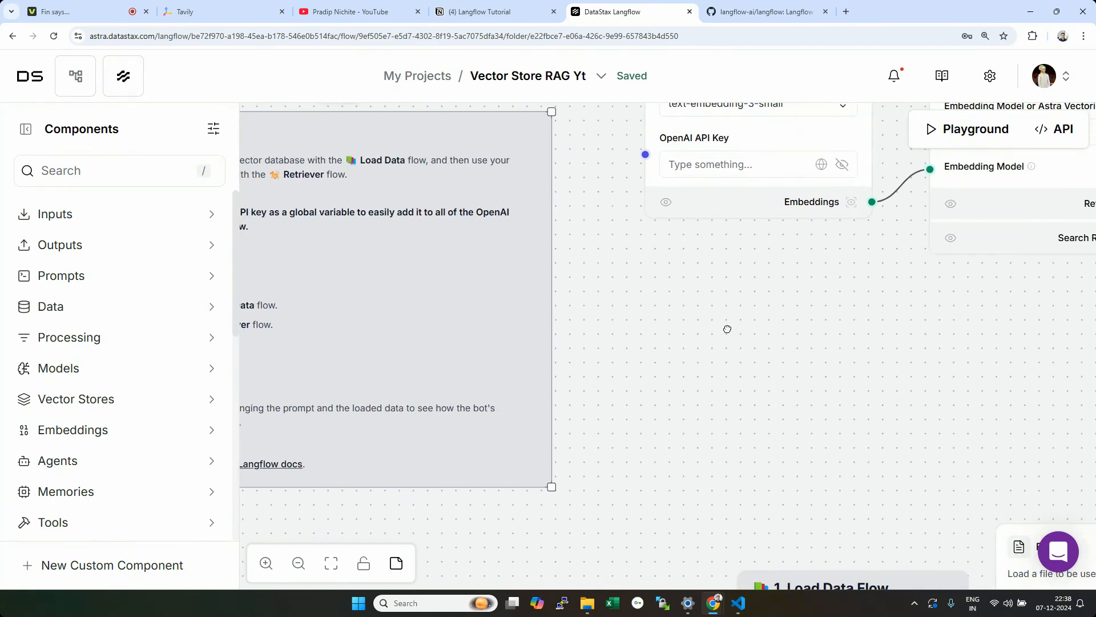
pyautogui.scroll(-5, 534, 313)
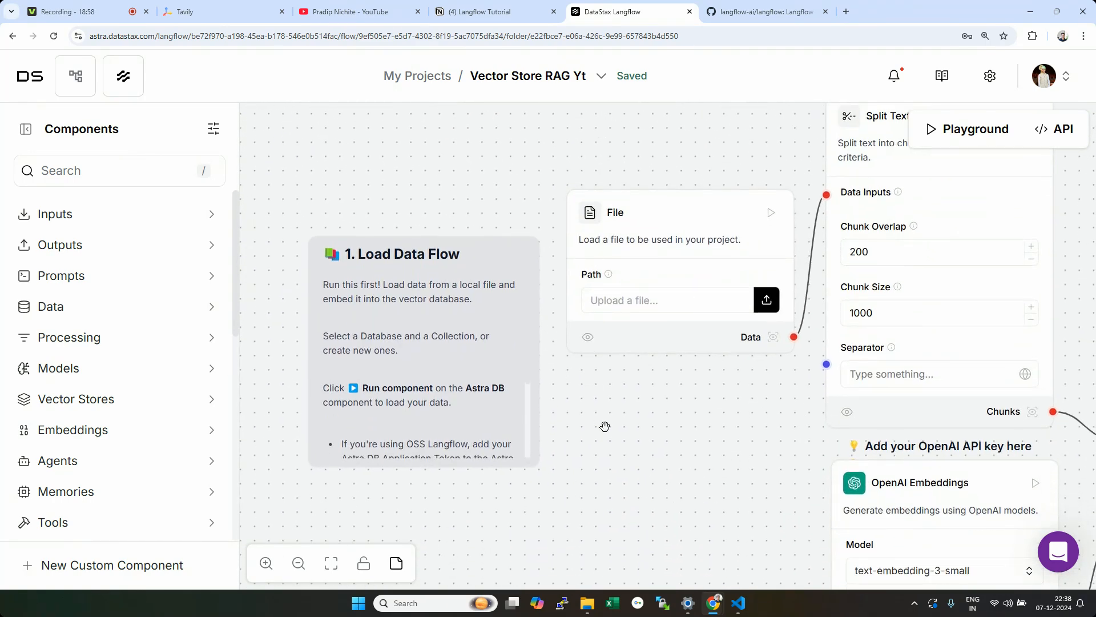
pyautogui.scroll(-5, 605, 426)
pyautogui.moveTo(655, 452); pyautogui.dragTo(575, 426)
pyautogui.scroll(2, 536, 432)
pyautogui.scroll(3, 467, 377)
pyautogui.hscroll(-4, 474, 390)
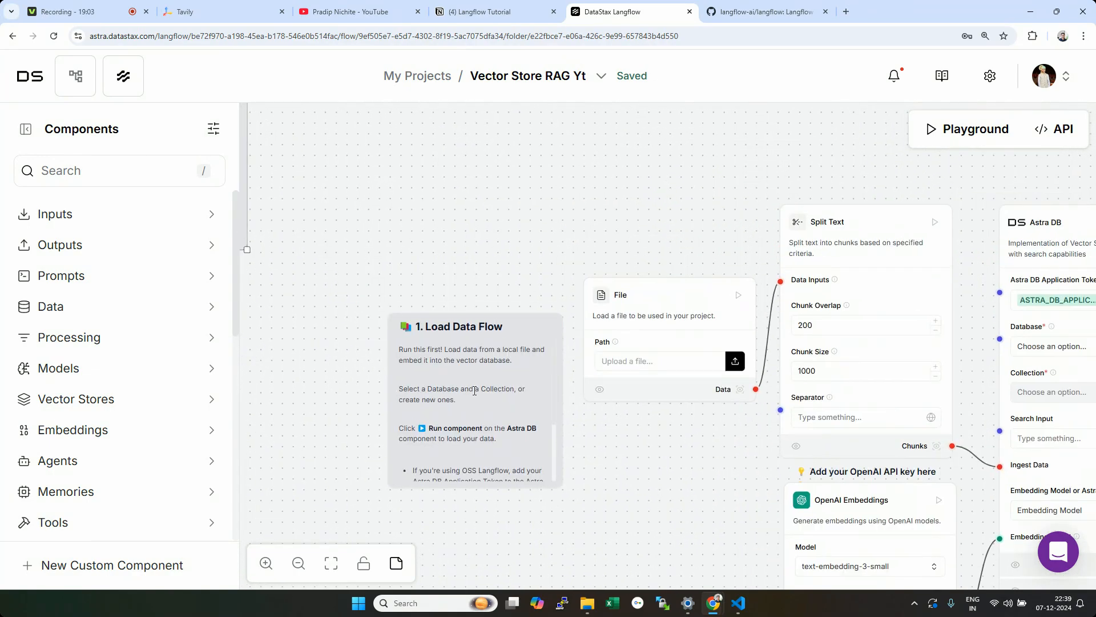
pyautogui.scroll(3, 503, 278)
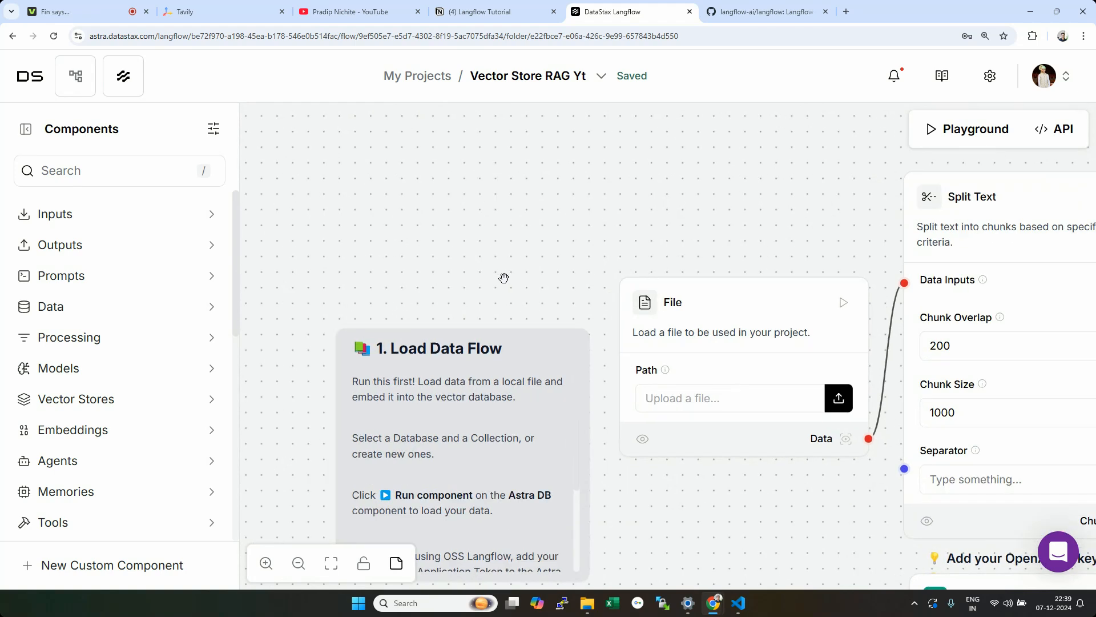
pyautogui.moveTo(502, 277); pyautogui.dragTo(485, 113)
pyautogui.click(553, 318)
pyautogui.scroll(-2, 554, 314)
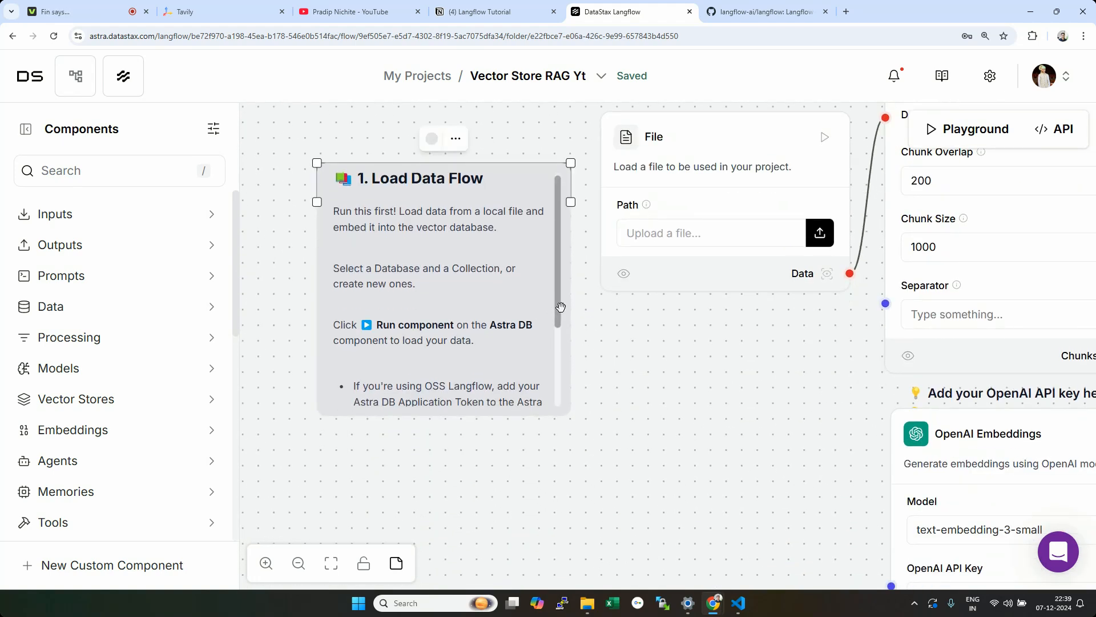
pyautogui.scroll(2, 556, 317)
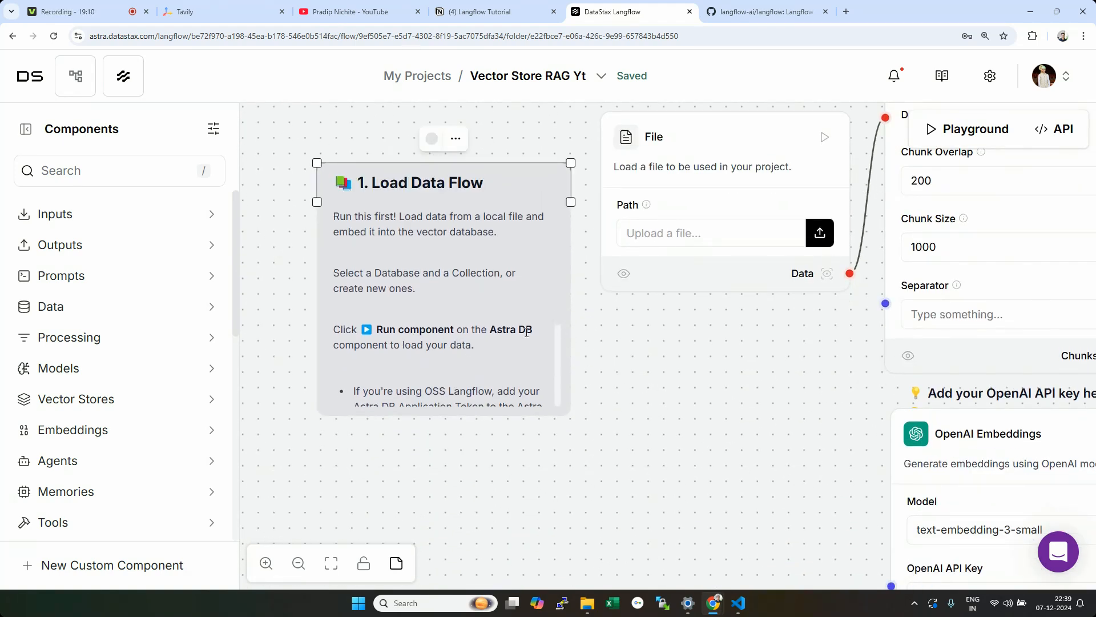
# Step: Move the view between the Split Text and Astra DB nodes and the Load Data Flow note
pyautogui.moveTo(834, 365); pyautogui.dragTo(351, 498)
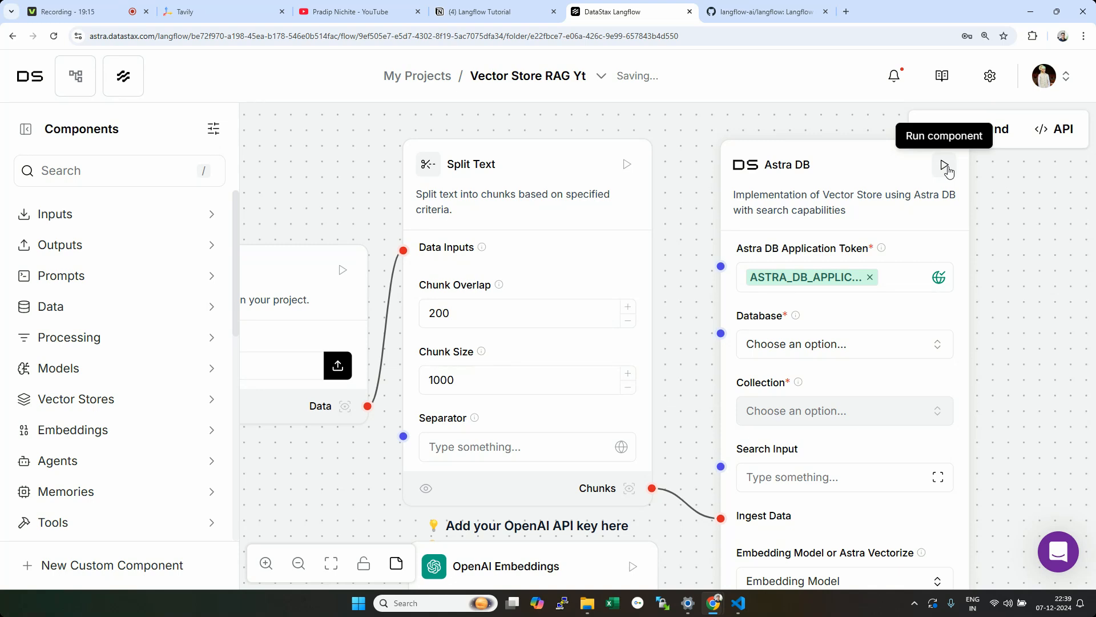
pyautogui.moveTo(1049, 264); pyautogui.dragTo(1095, 246)
pyautogui.moveTo(286, 474); pyautogui.dragTo(786, 378)
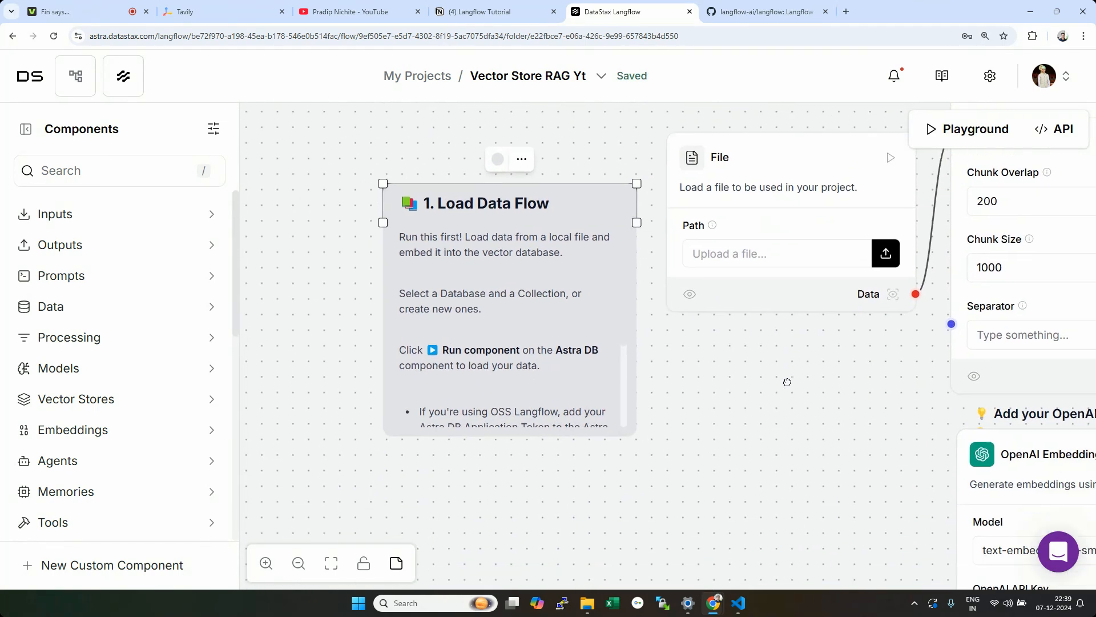
pyautogui.click(605, 350)
pyautogui.moveTo(626, 328); pyautogui.dragTo(627, 348)
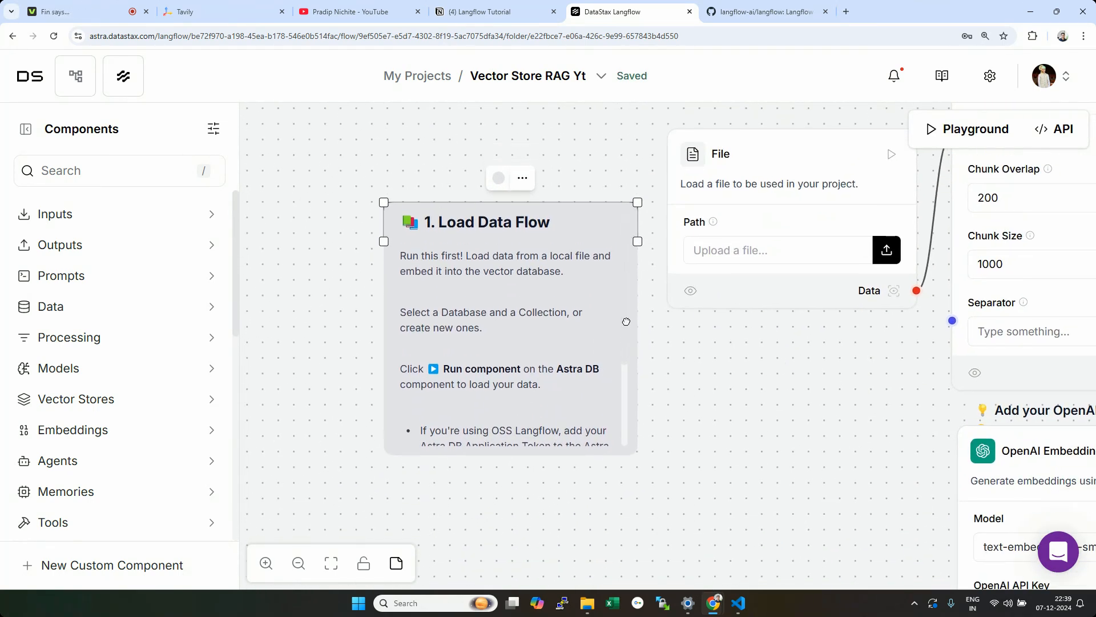
pyautogui.moveTo(626, 298); pyautogui.dragTo(618, 390)
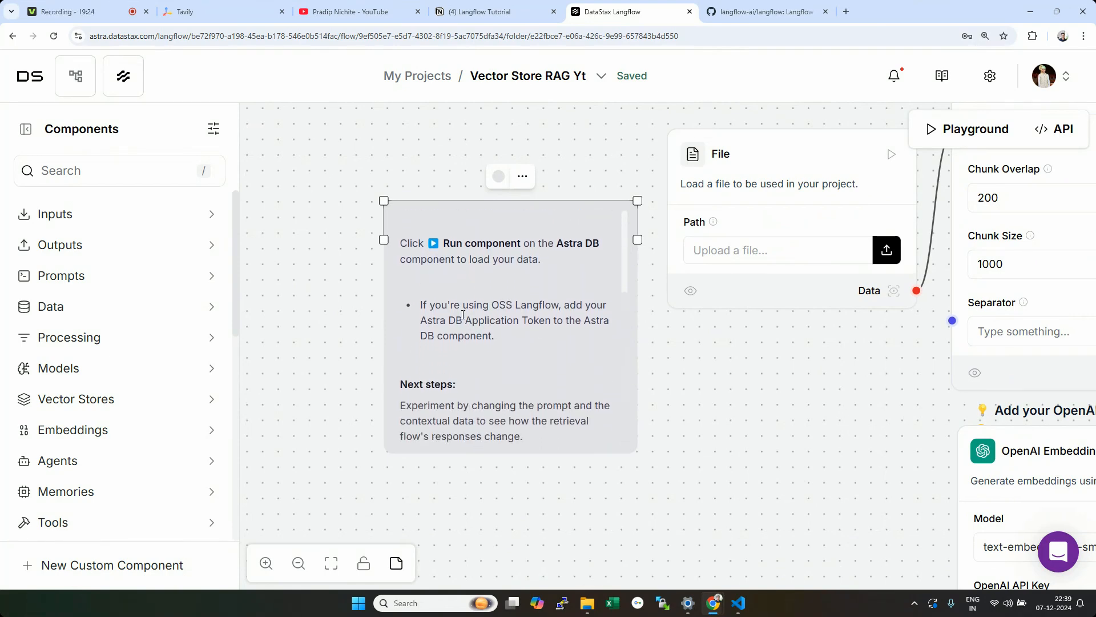
pyautogui.click(624, 278)
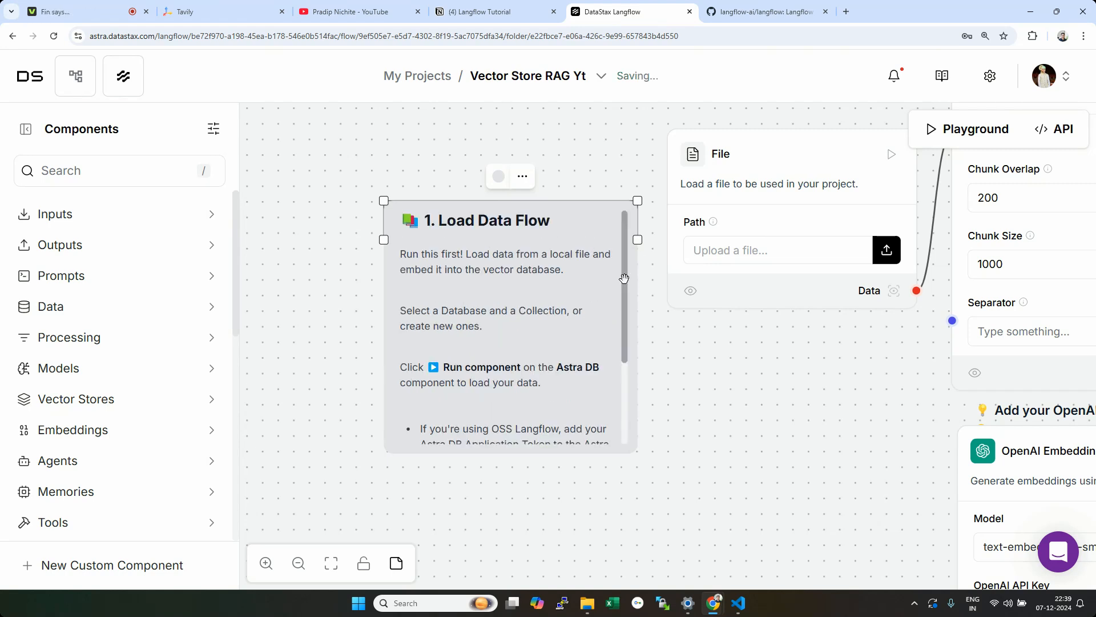
pyautogui.moveTo(624, 278); pyautogui.dragTo(622, 368)
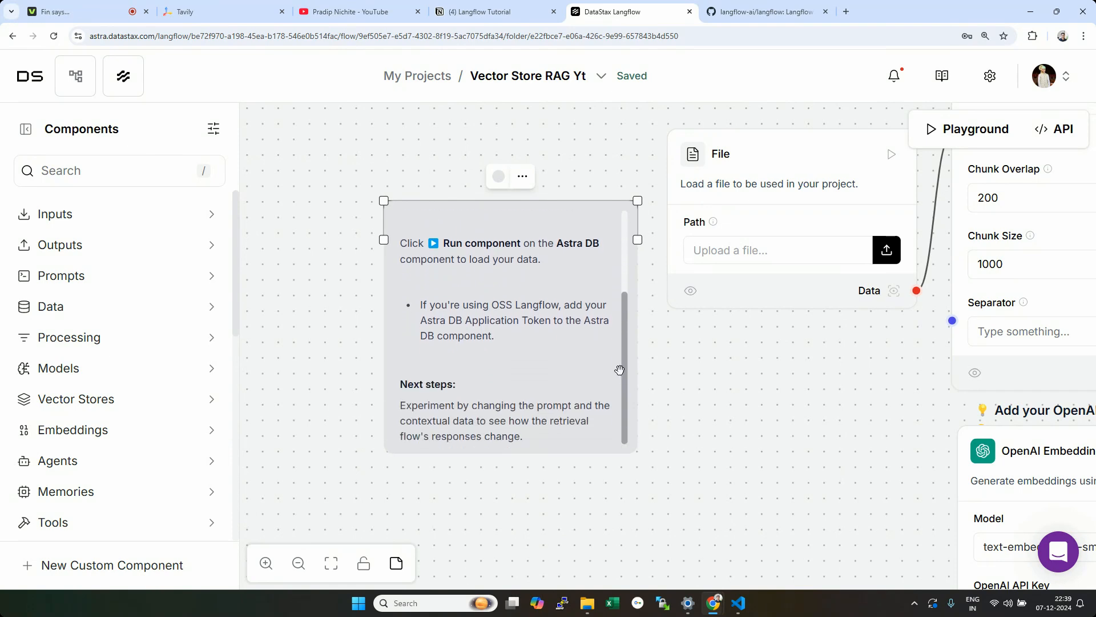
pyautogui.moveTo(755, 419); pyautogui.dragTo(423, 538)
pyautogui.scroll(3, 461, 364)
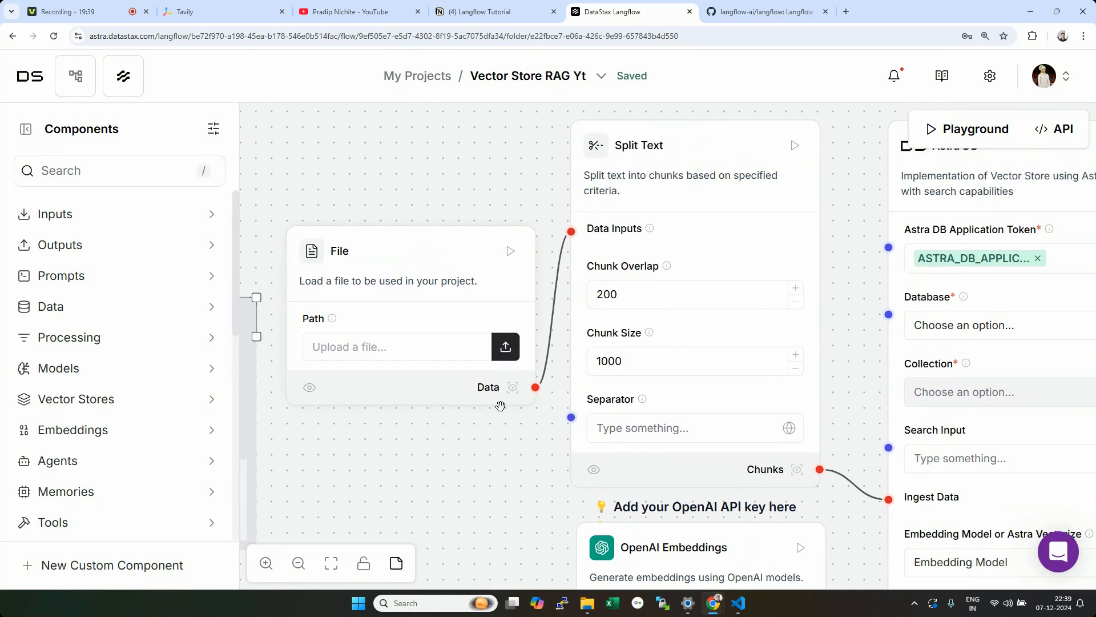
# Step: Inspect Split Text's settings: Chunk Overlap 200 and Chunk Size 1000
pyautogui.click(591, 264)
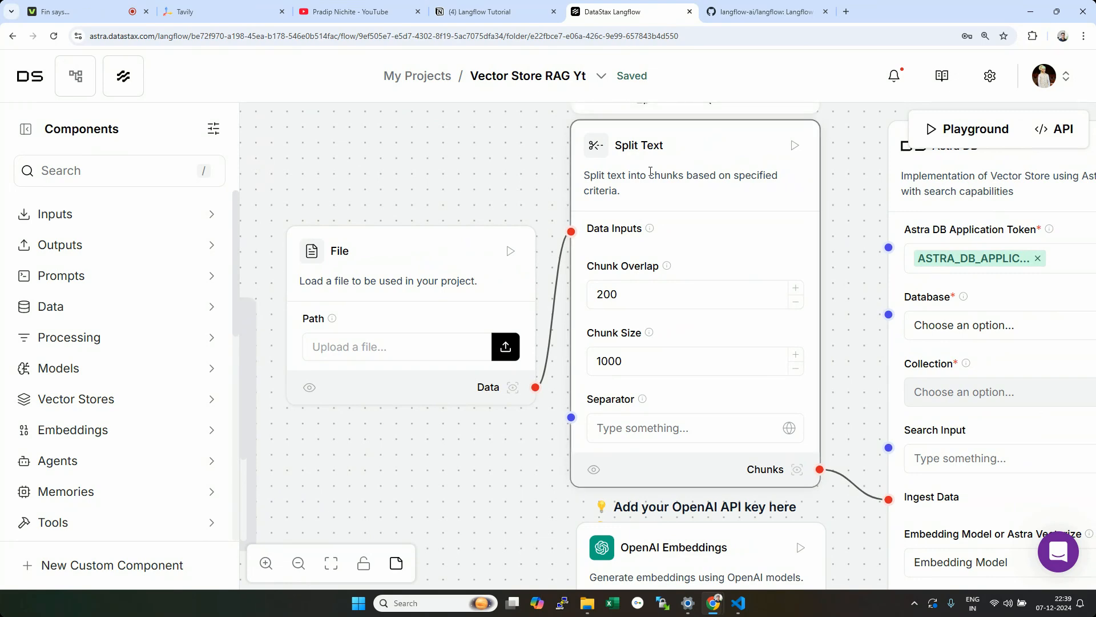
pyautogui.click(651, 294)
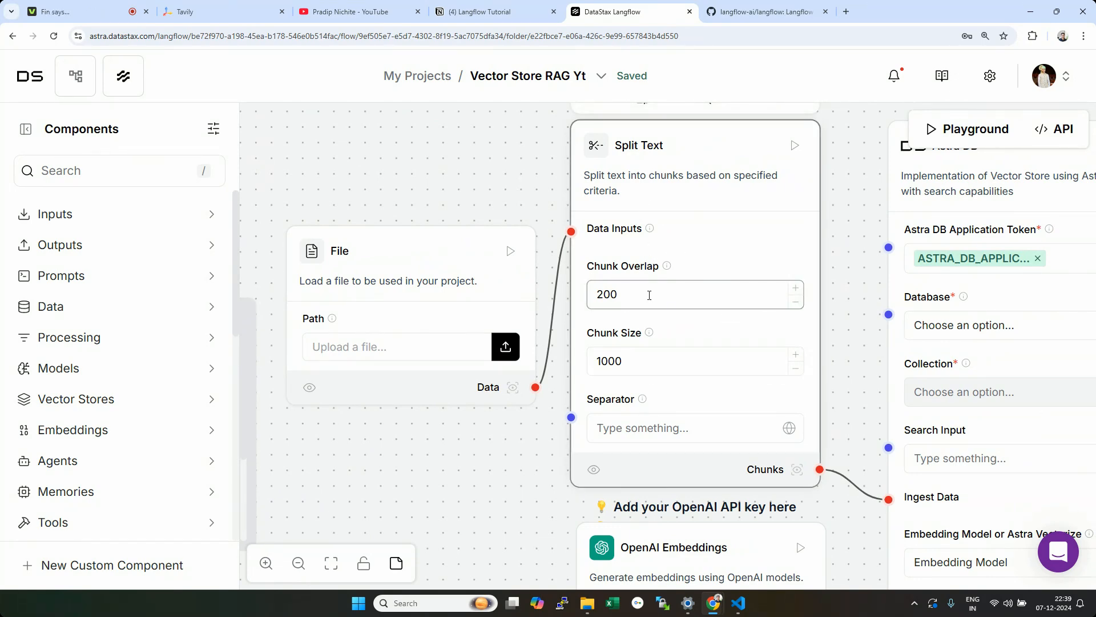
pyautogui.click(618, 369)
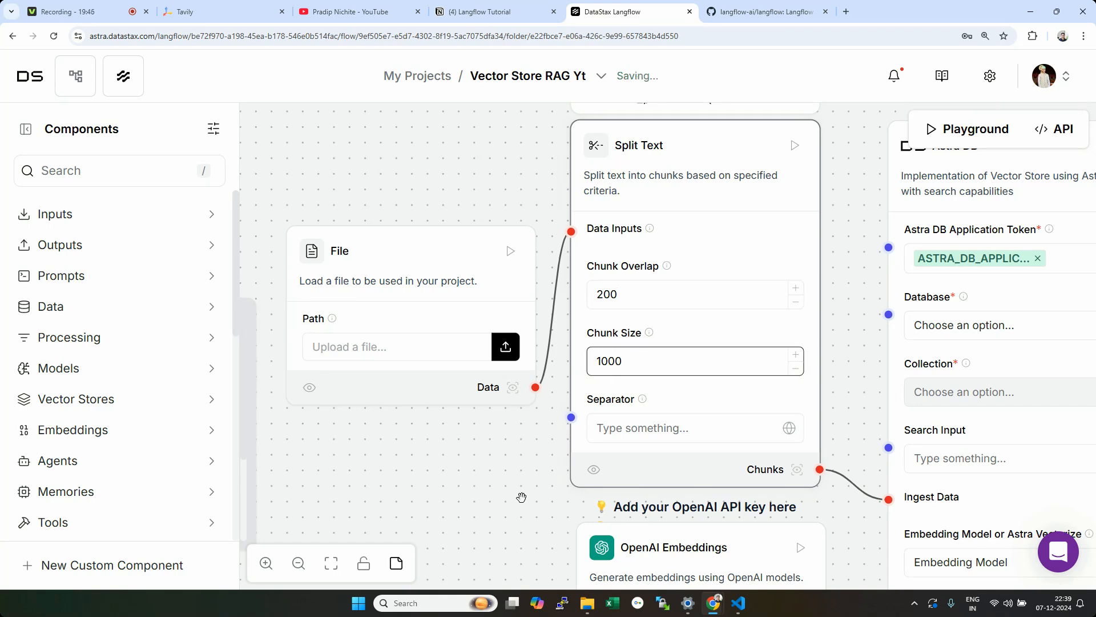
pyautogui.scroll(-5, 483, 461)
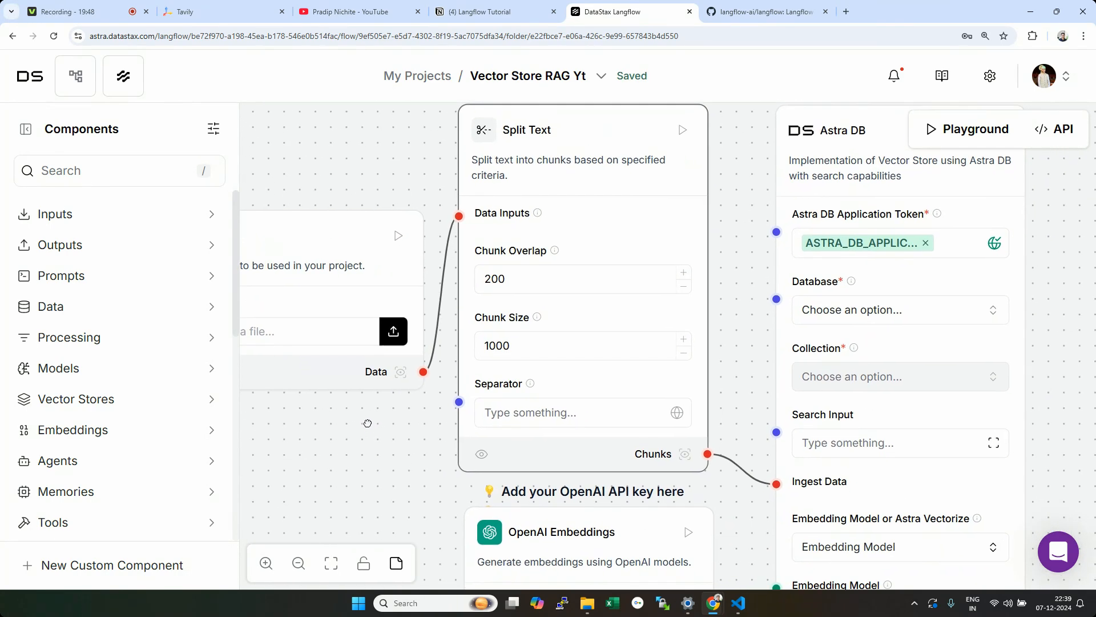
pyautogui.scroll(-2, 380, 399)
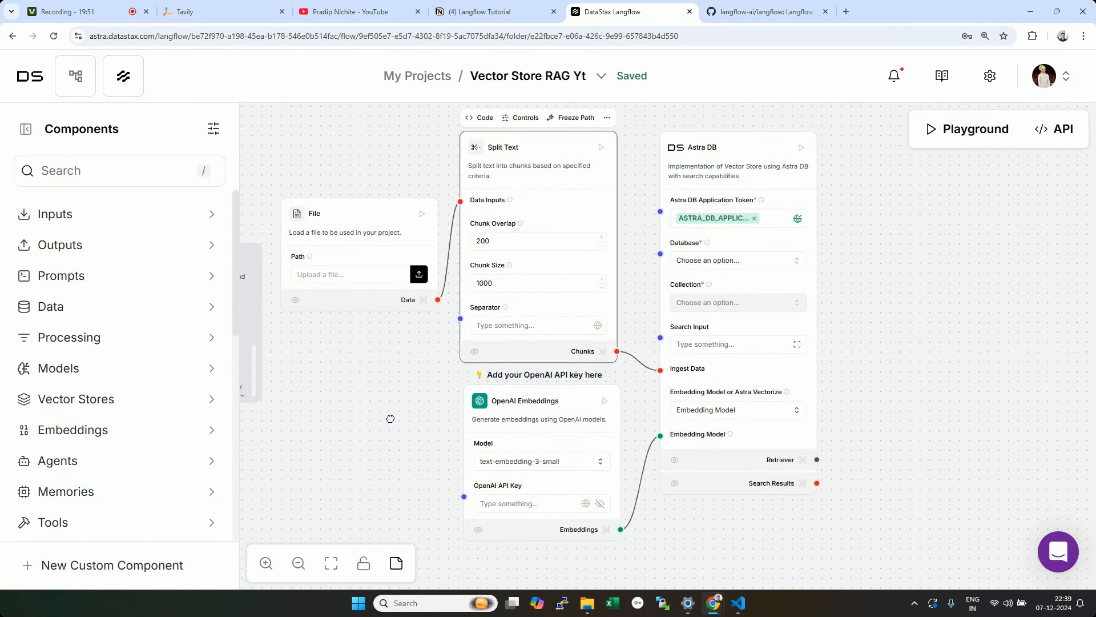
# Step: Check the global variables available for the Astra DB token field
pyautogui.click(741, 159)
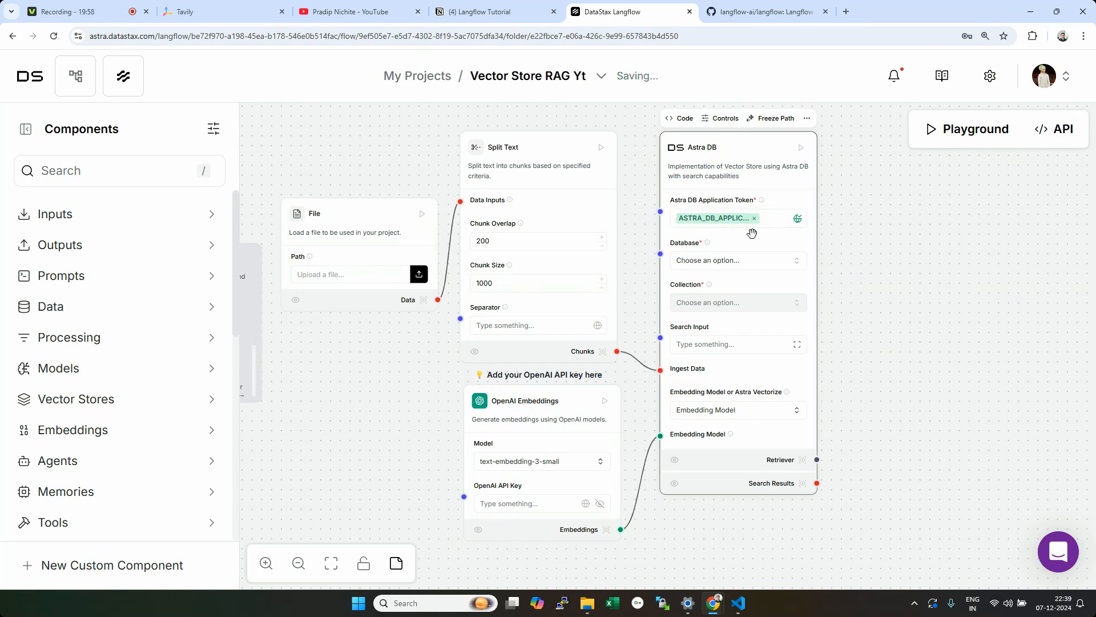
pyautogui.click(798, 220)
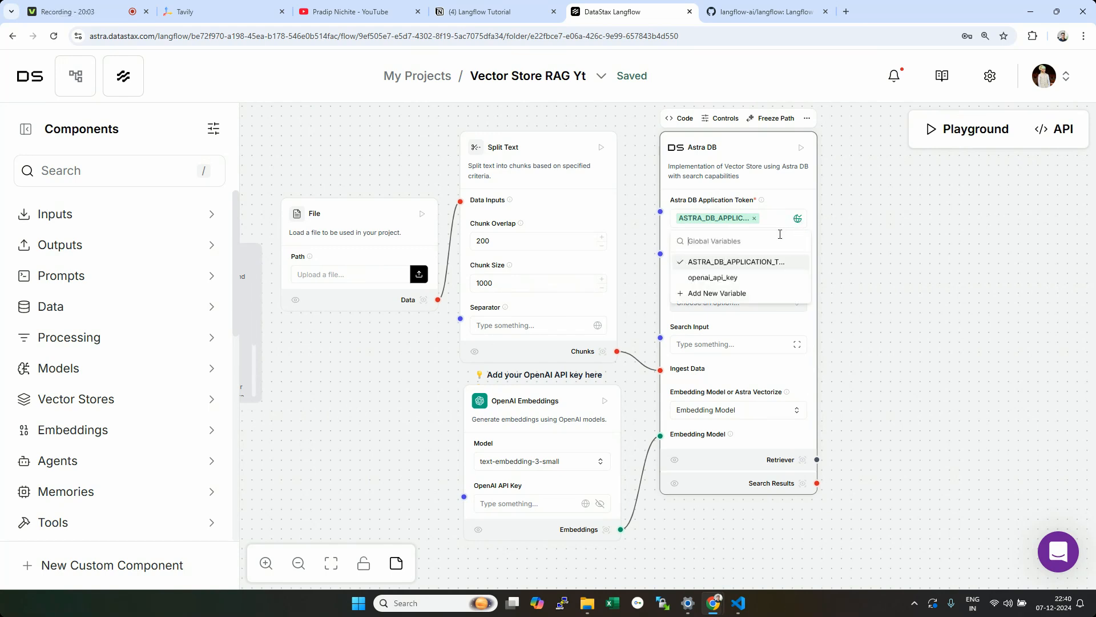
pyautogui.click(731, 175)
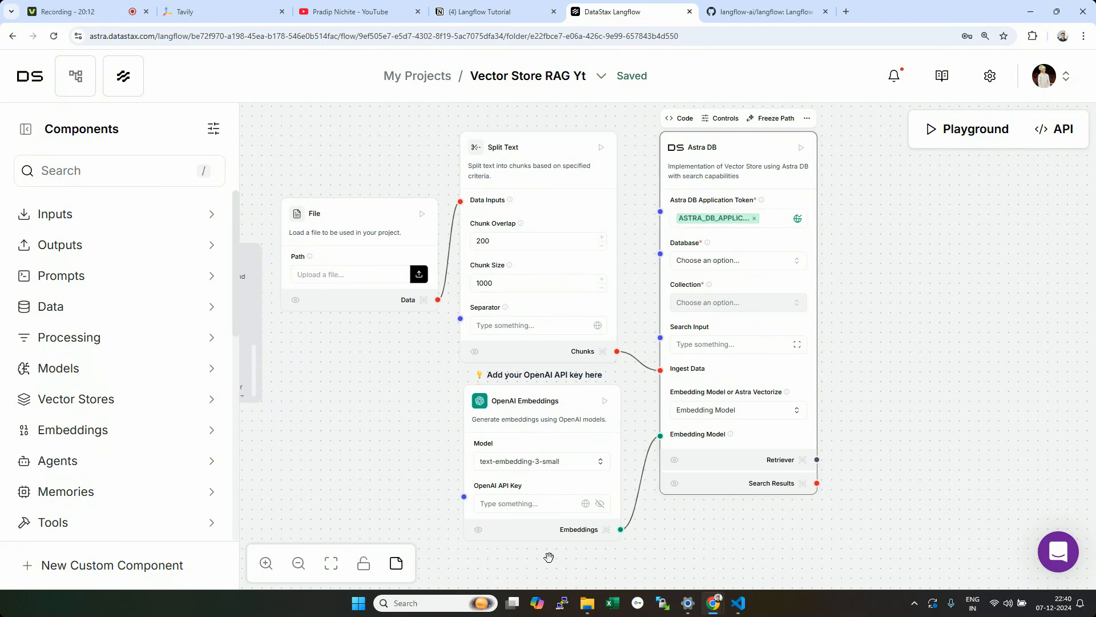
# Step: Centre the view on the Astra DB node and run it, getting a missing API Endpoint error
pyautogui.moveTo(351, 426); pyautogui.dragTo(529, 409)
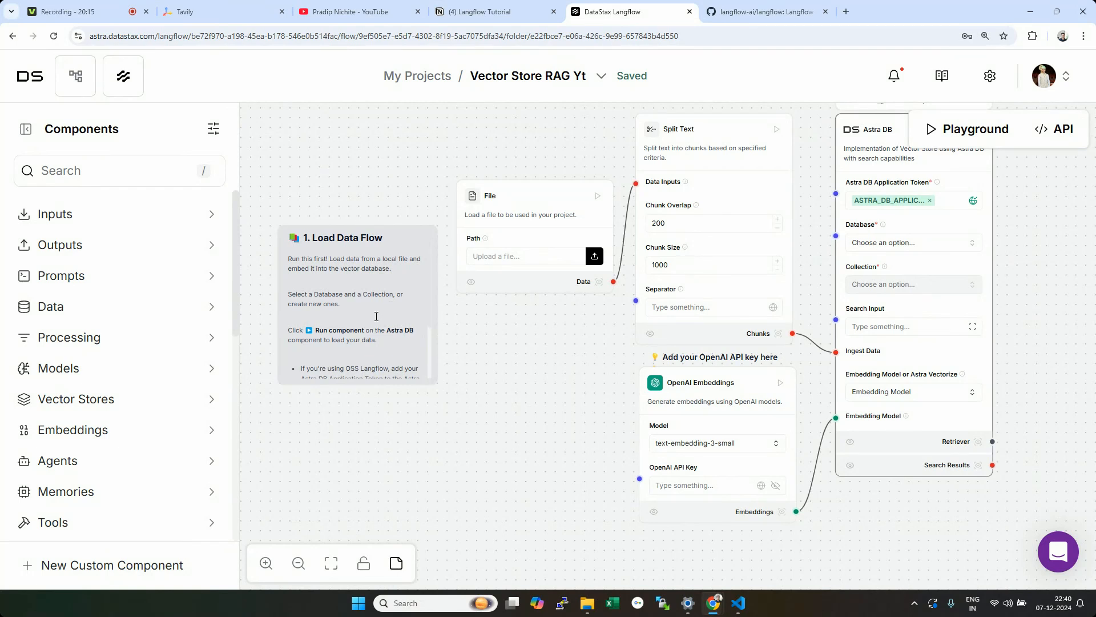
pyautogui.scroll(-2, 373, 320)
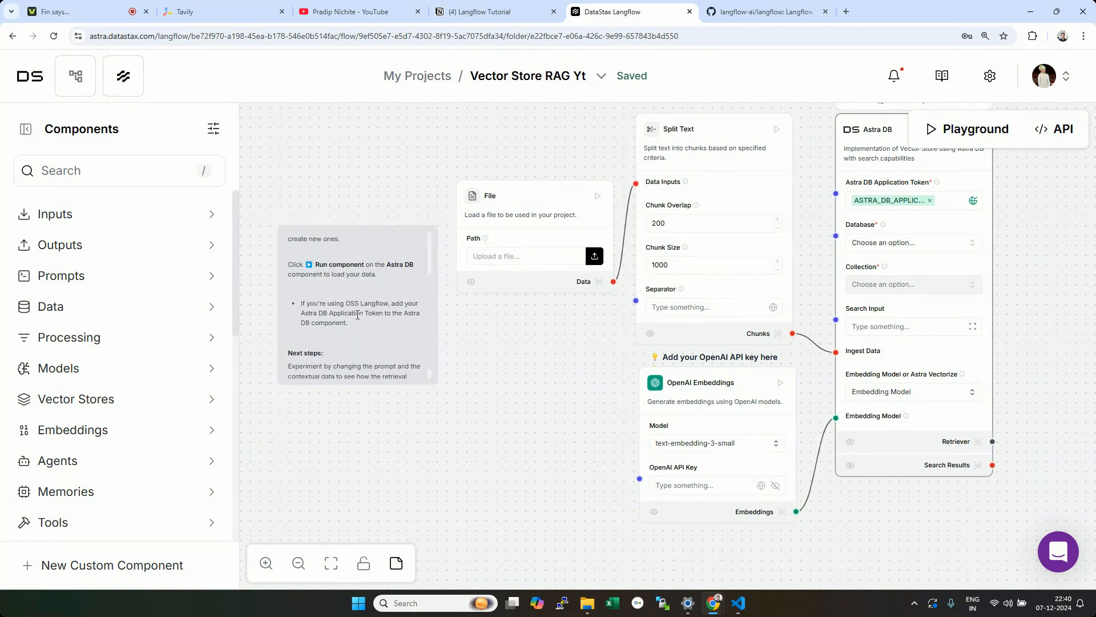
pyautogui.moveTo(521, 378); pyautogui.dragTo(366, 425)
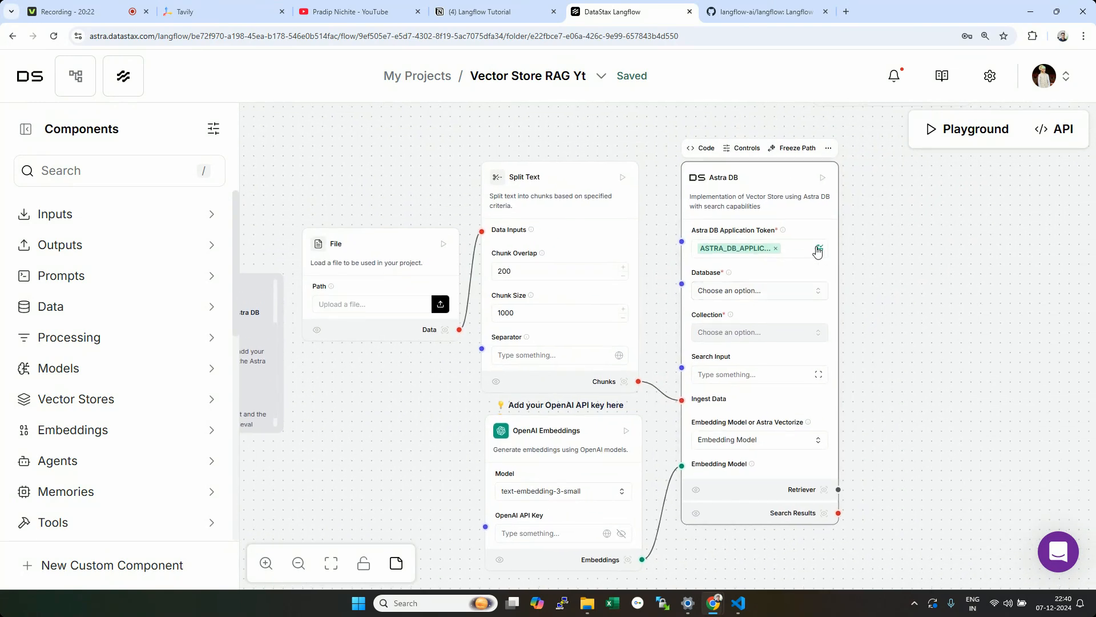
pyautogui.moveTo(901, 308); pyautogui.dragTo(1056, 280)
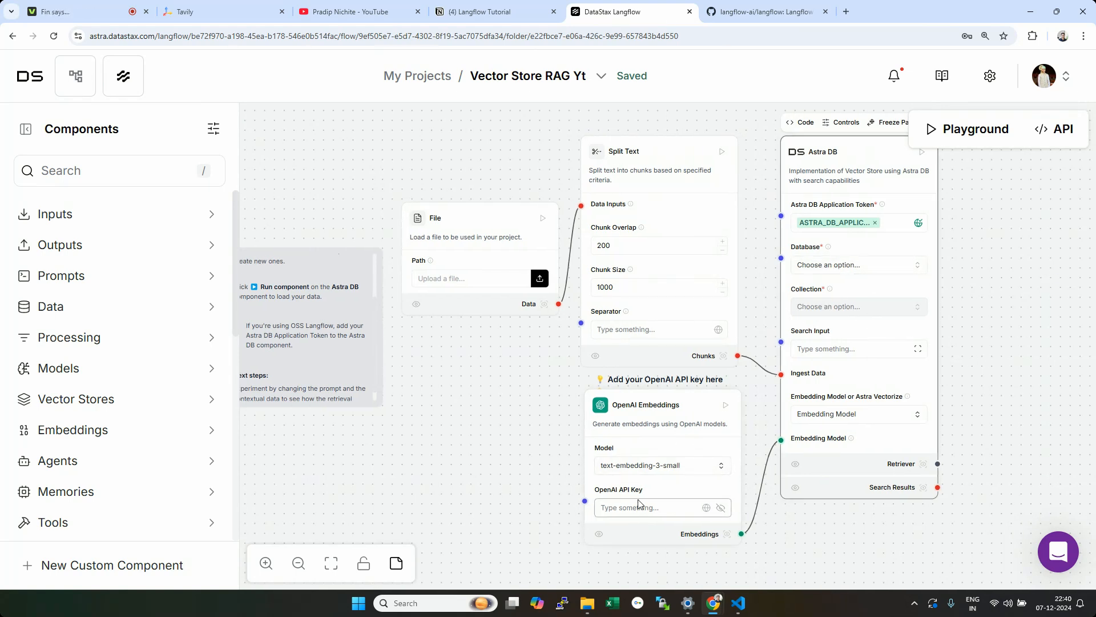
pyautogui.moveTo(473, 391); pyautogui.dragTo(378, 414)
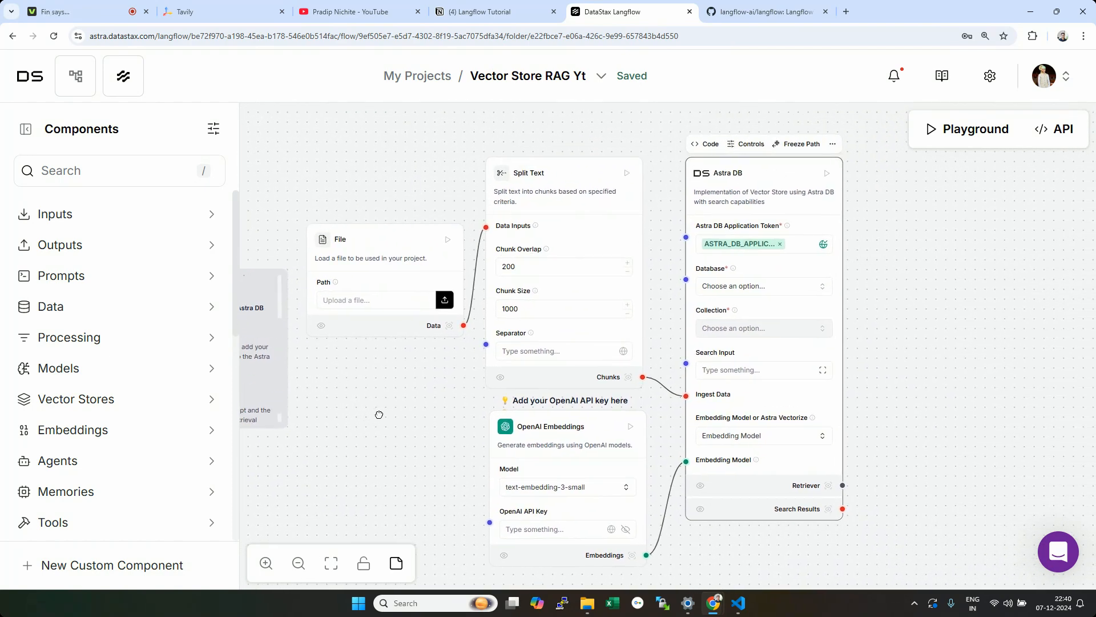
pyautogui.click(826, 174)
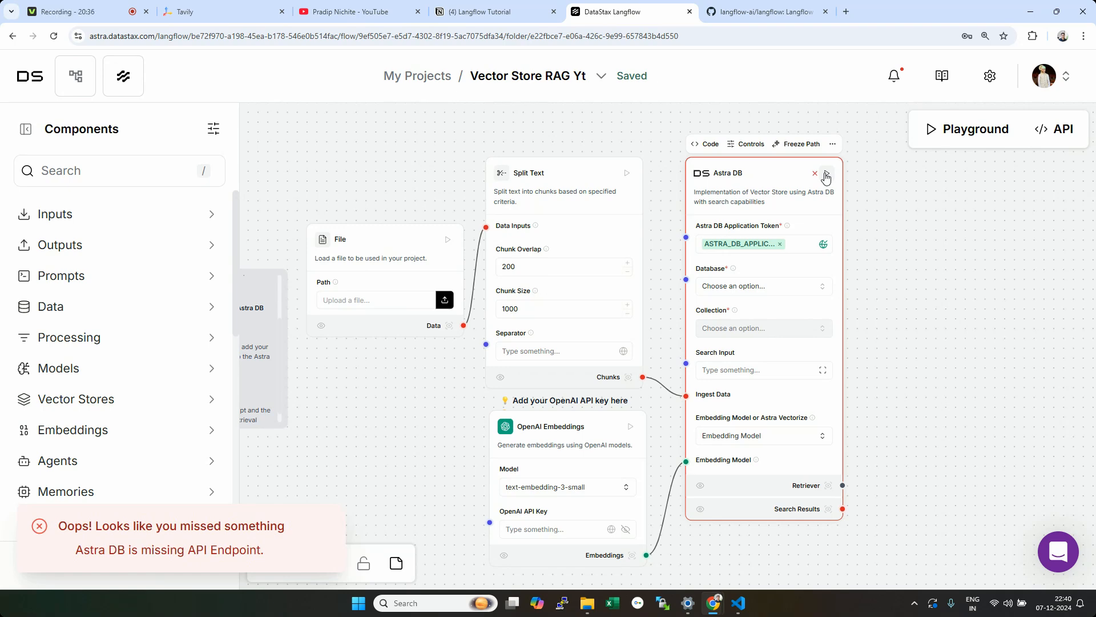
# Step: Add a new Astra database 'RAG DB Yt' on Amazon Web Services, region us-east-2
pyautogui.moveTo(410, 380); pyautogui.dragTo(407, 347)
pyautogui.click(738, 253)
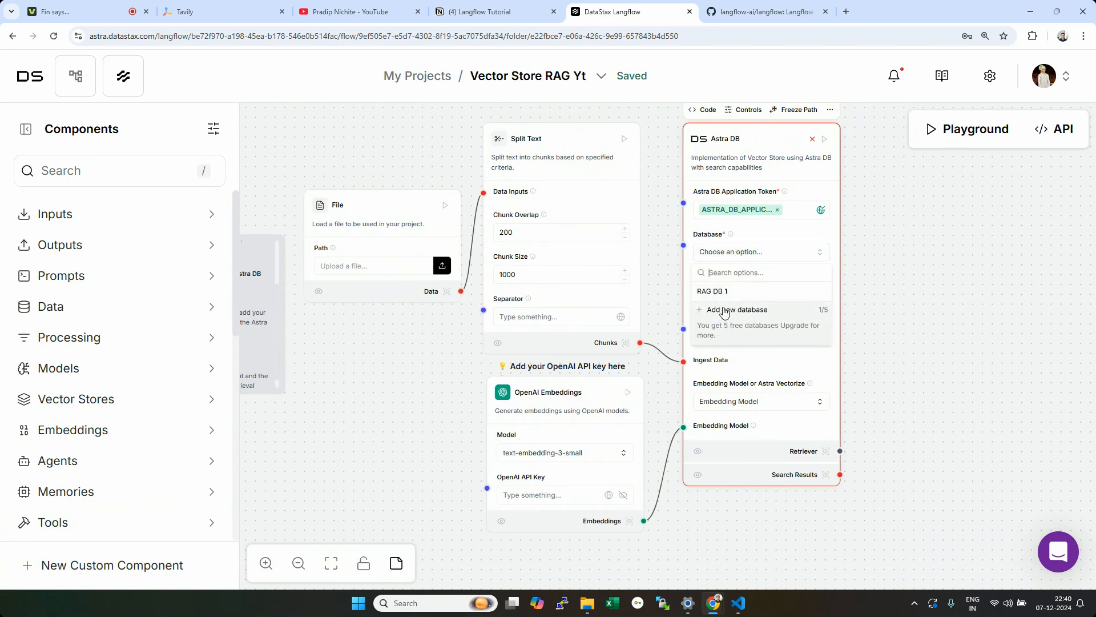
pyautogui.click(726, 311)
pyautogui.click(423, 256)
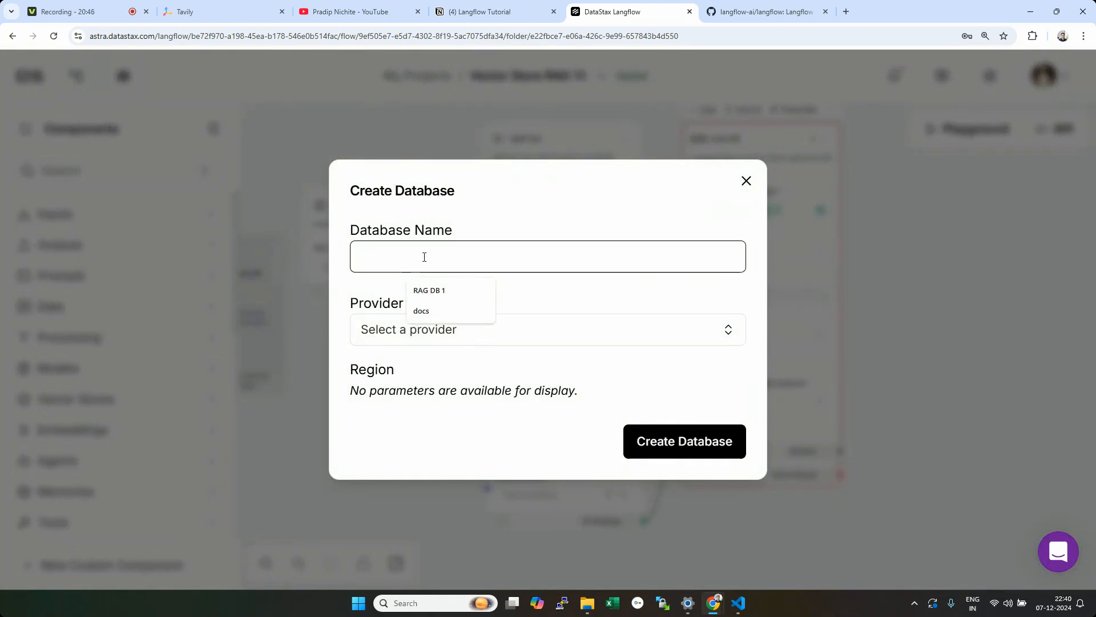
pyautogui.write('RAH')
pyautogui.press('BackSpace')
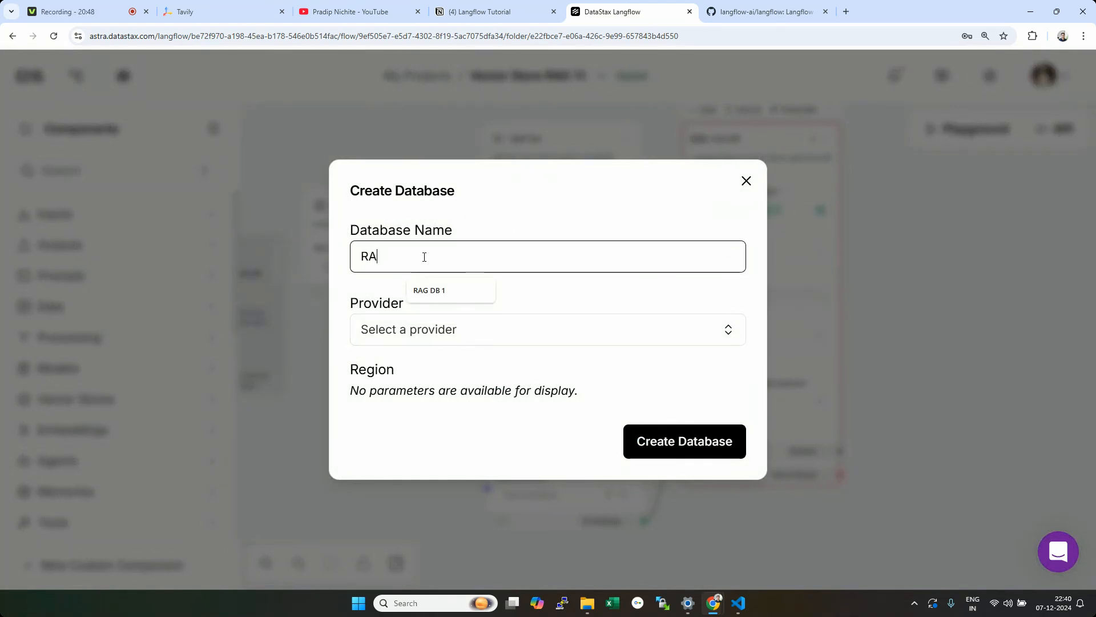
pyautogui.write('G DB Yt')
pyautogui.click(480, 332)
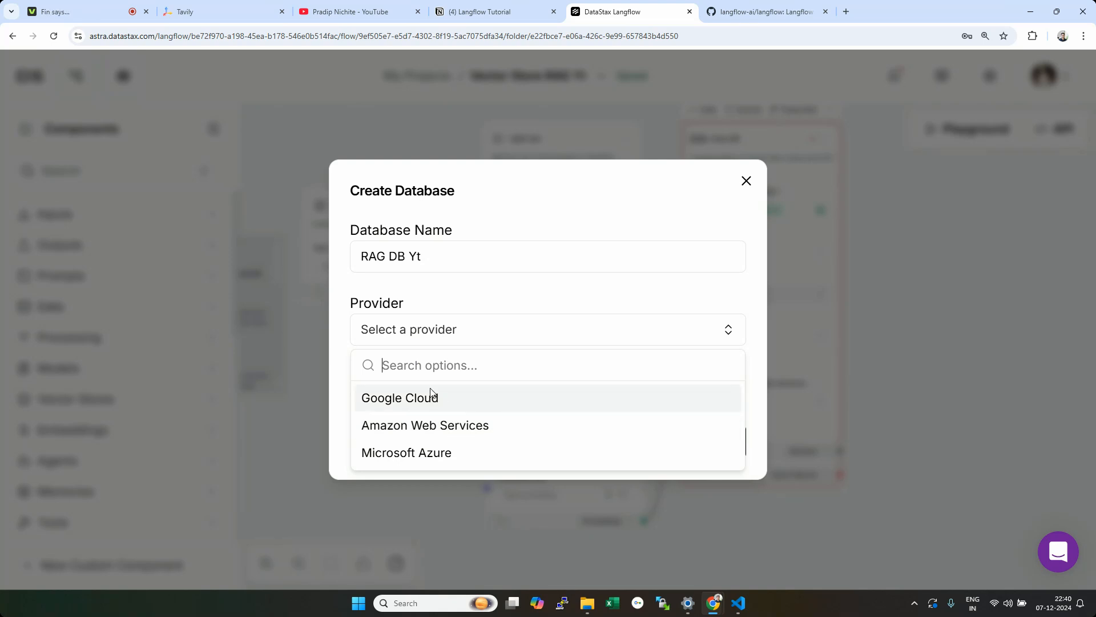
pyautogui.click(437, 427)
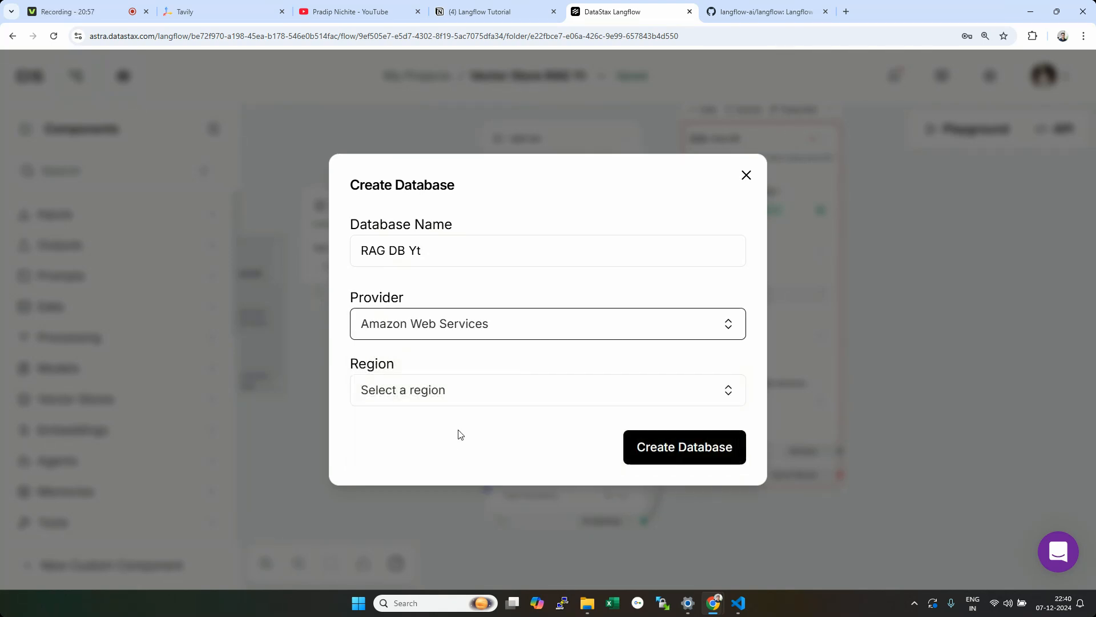
pyautogui.click(488, 393)
pyautogui.click(435, 457)
pyautogui.click(696, 459)
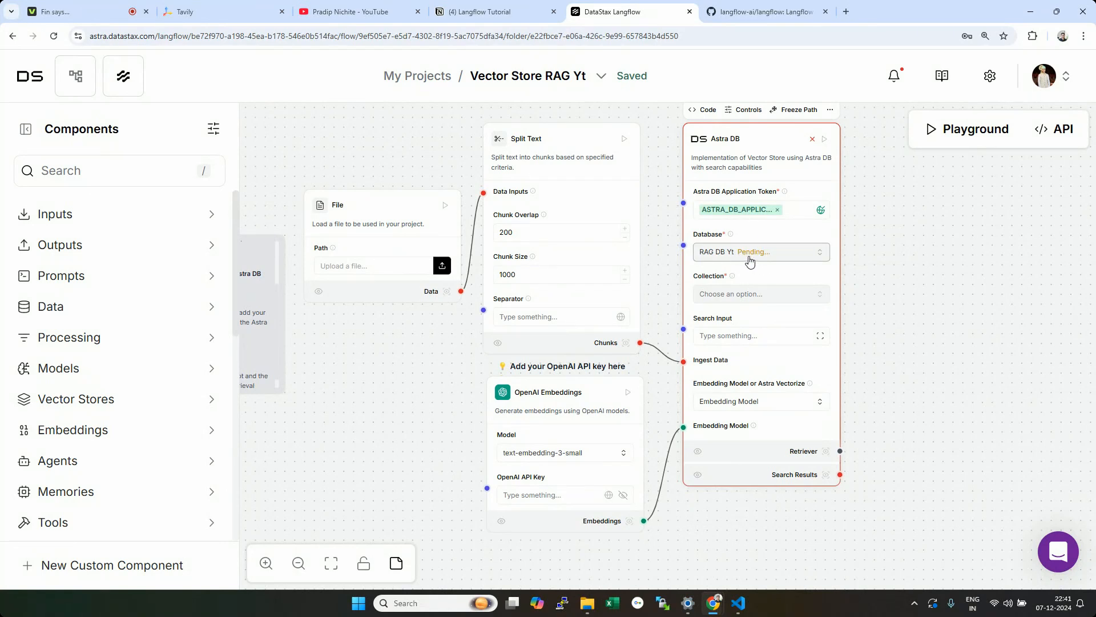
# Step: Create global variable openai-key-yt holding the OpenAI key copied from the notes, and apply it to Embeddings
pyautogui.click(517, 494)
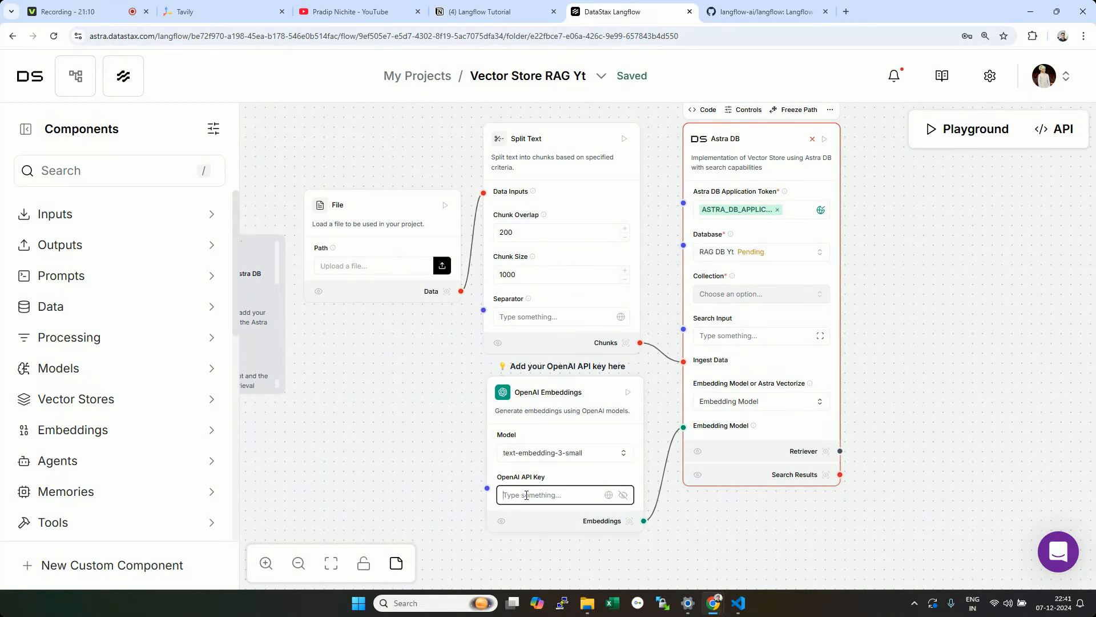
pyautogui.click(609, 495)
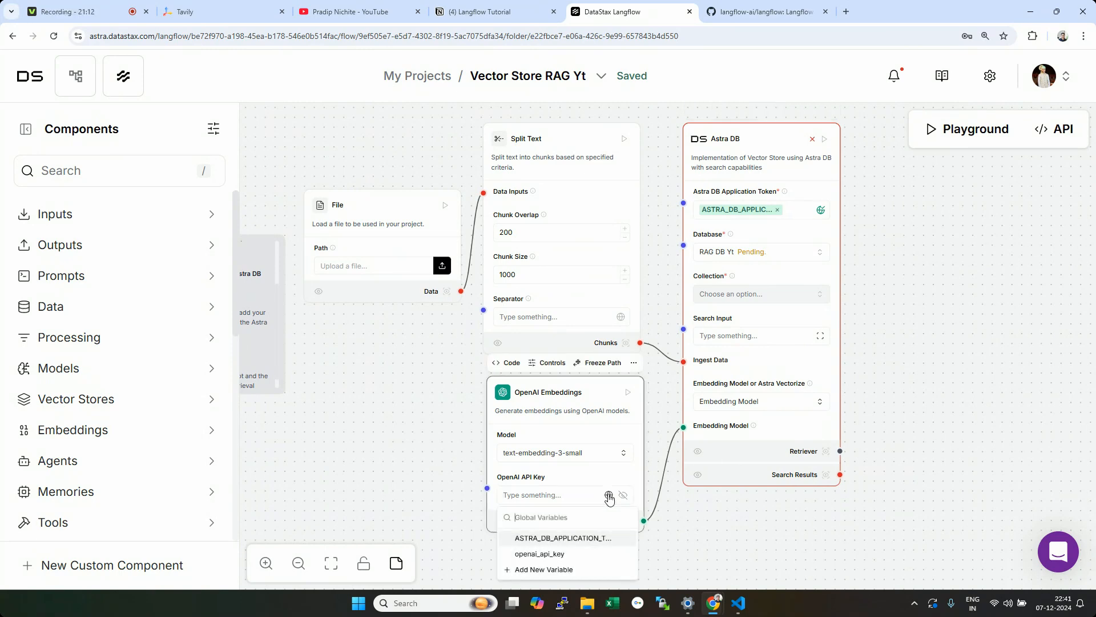
pyautogui.click(539, 570)
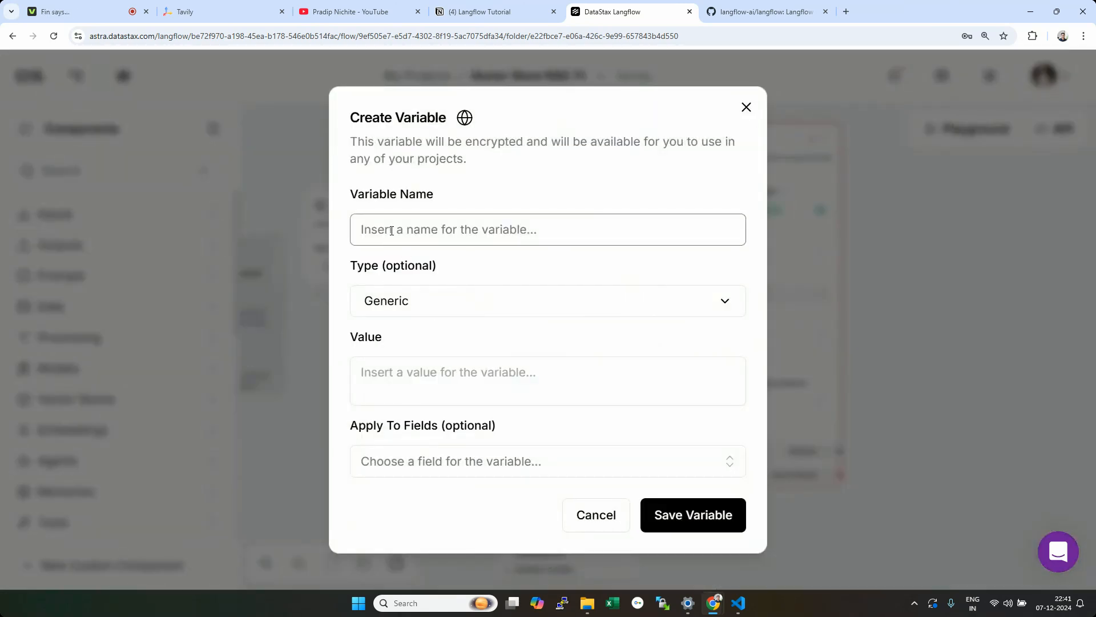
pyautogui.write('open')
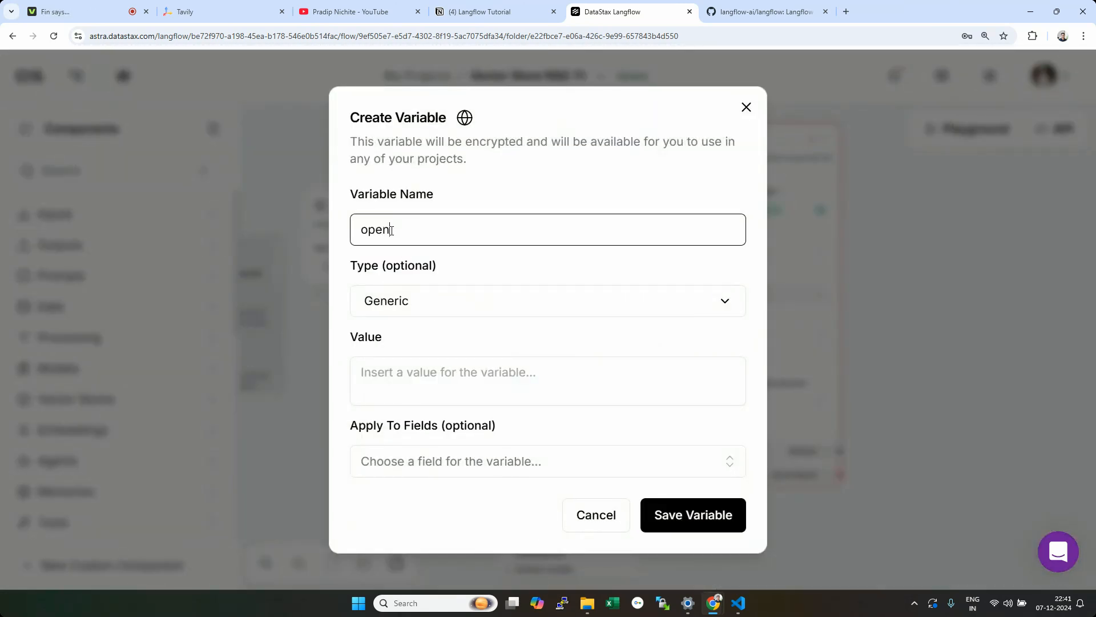
pyautogui.write('ai-key-yt')
pyautogui.click(460, 383)
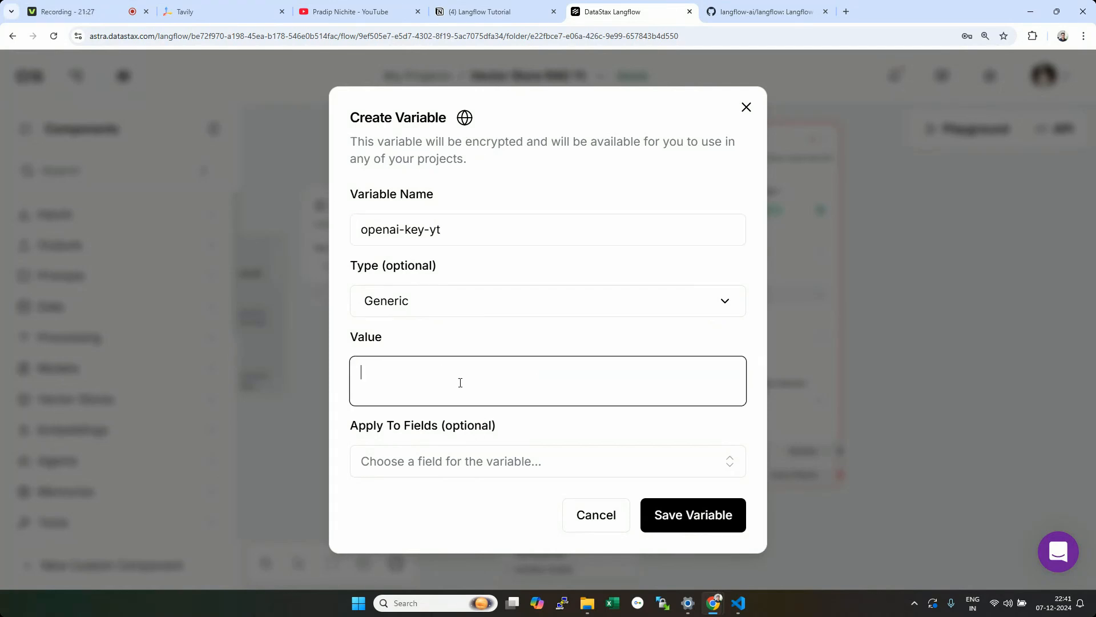
pyautogui.click(484, 11)
pyautogui.scroll(-7, 534, 365)
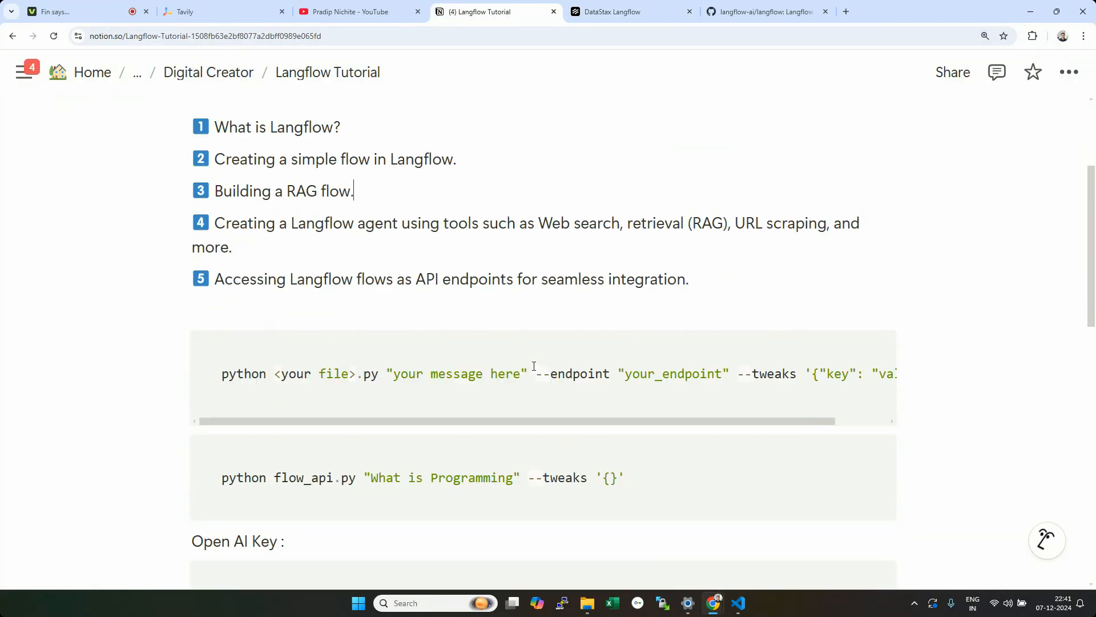
pyautogui.scroll(-1, 534, 365)
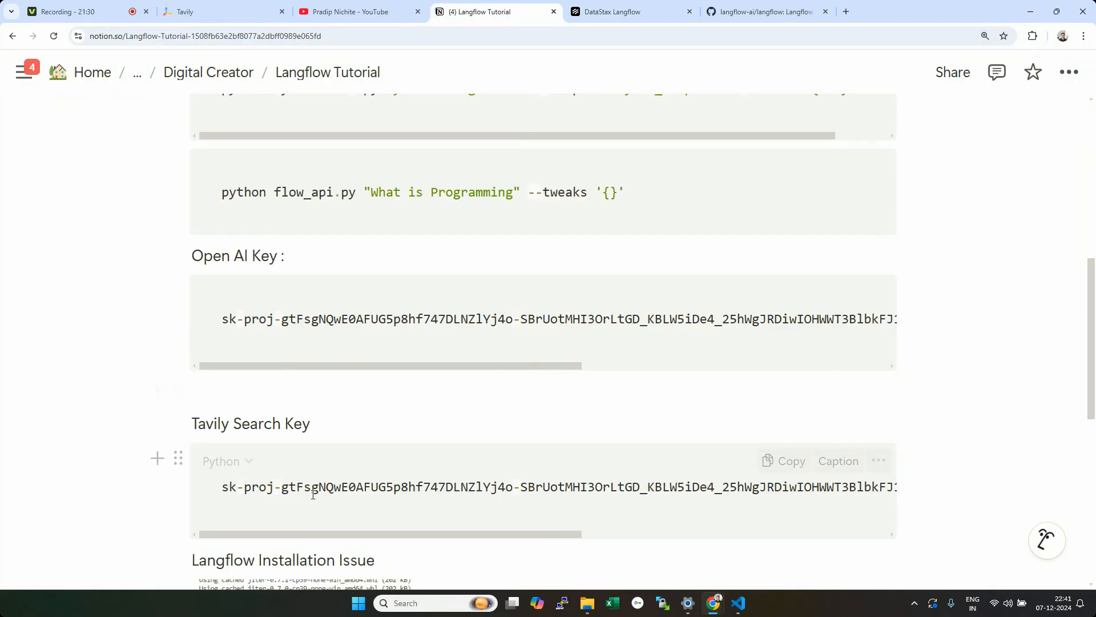
pyautogui.tripleClick(270, 320)
pyautogui.hotkey('ctrl', 'Tab')
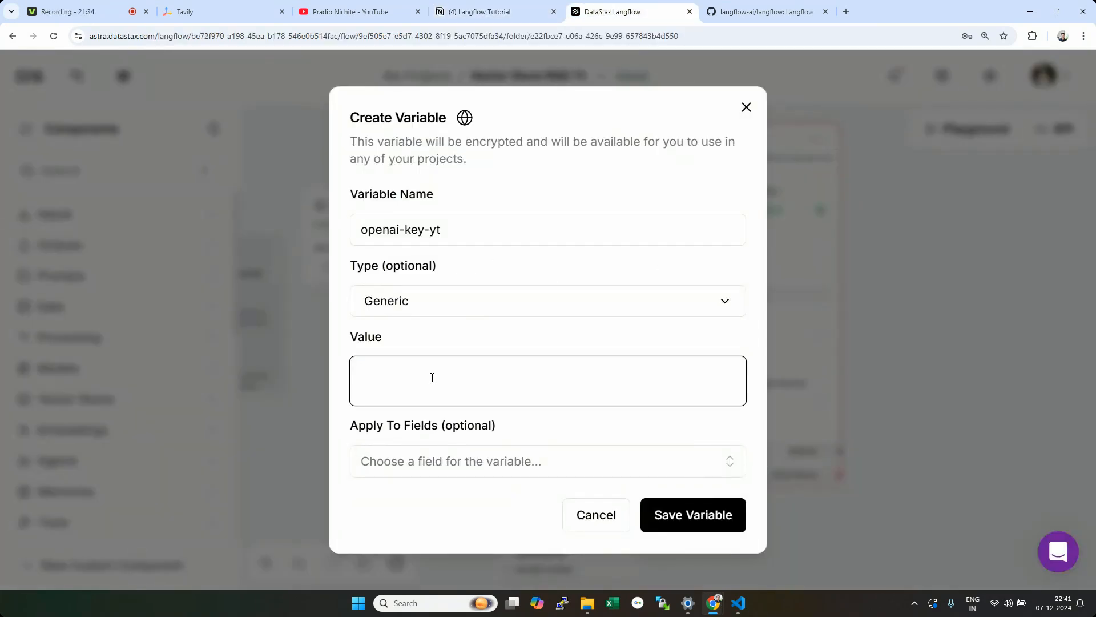
pyautogui.hotkey('ctrl', 'v')
pyautogui.click(688, 519)
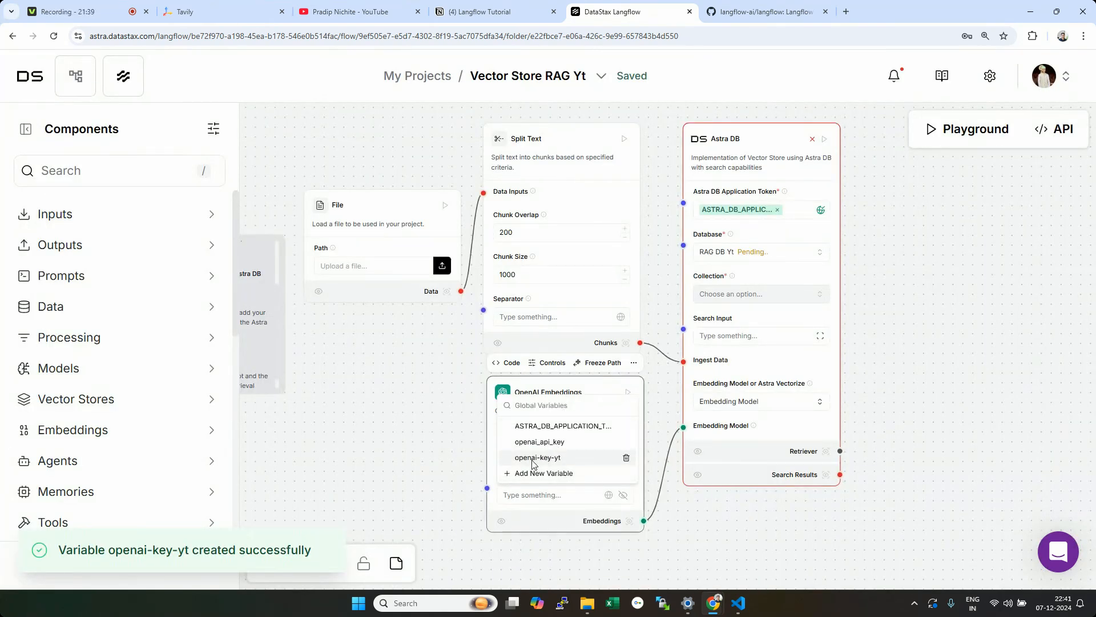
pyautogui.click(557, 457)
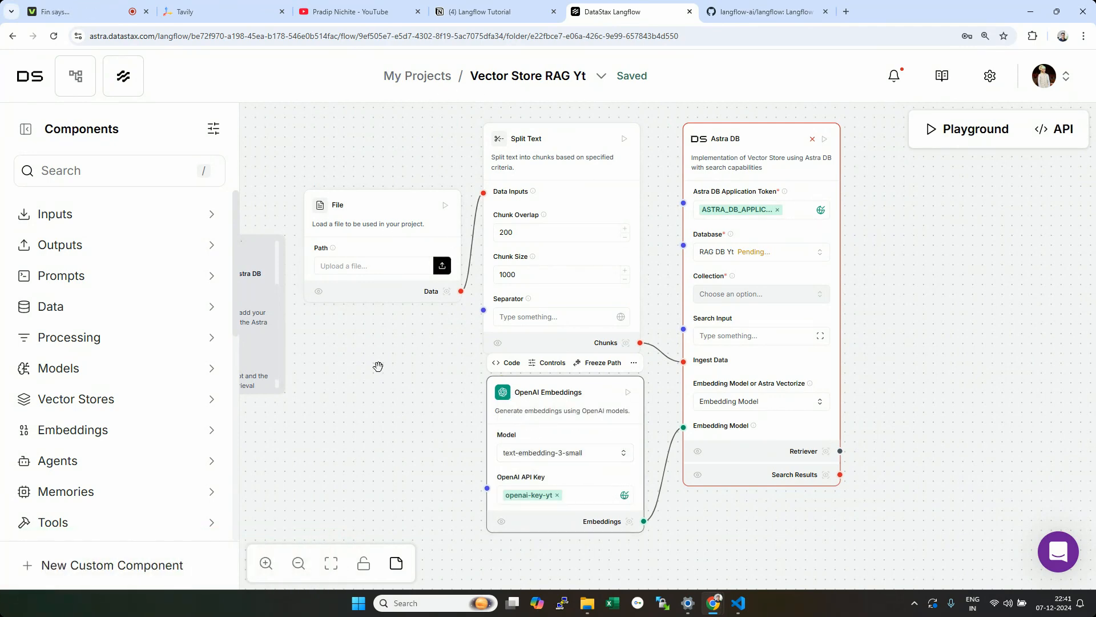
# Step: Confirm RAG DB Yt remains the Astra DB node's database
pyautogui.click(763, 252)
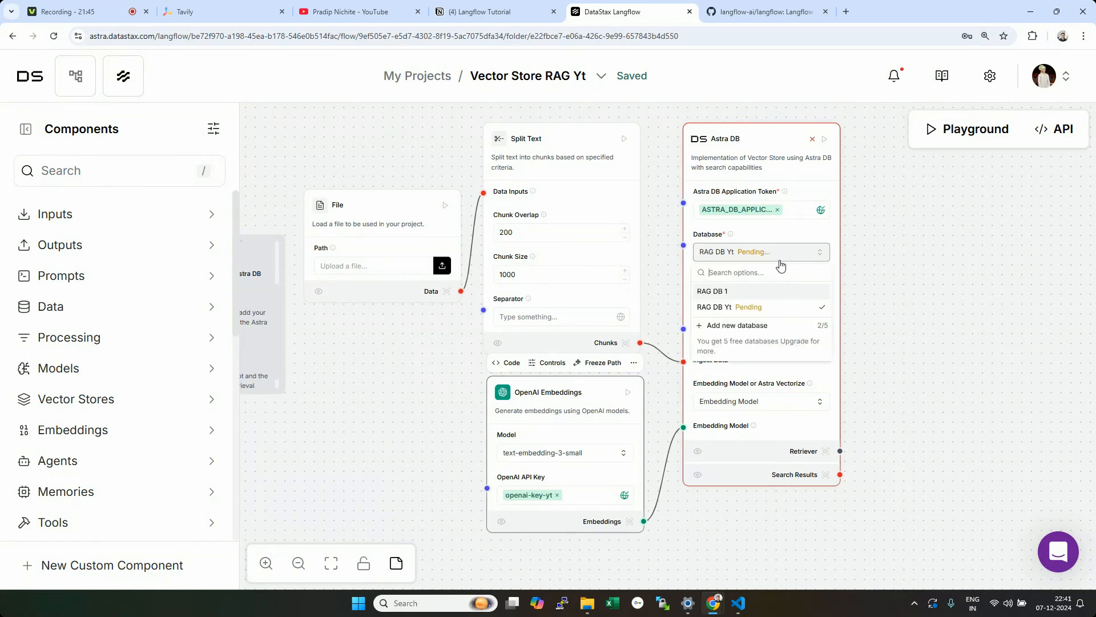
pyautogui.click(750, 309)
pyautogui.click(748, 262)
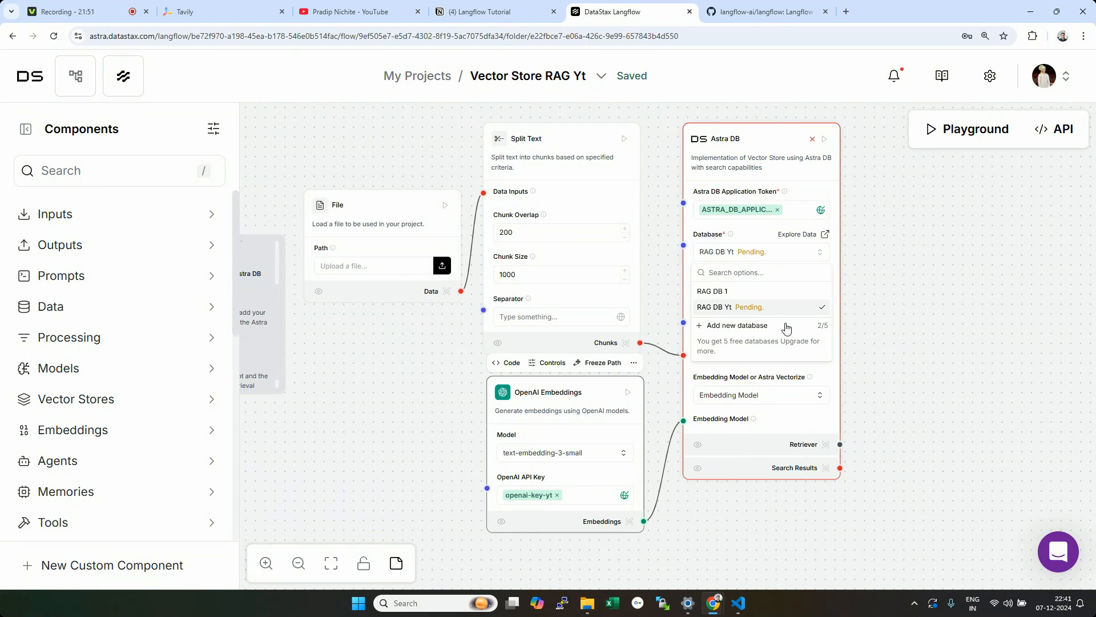
pyautogui.click(846, 307)
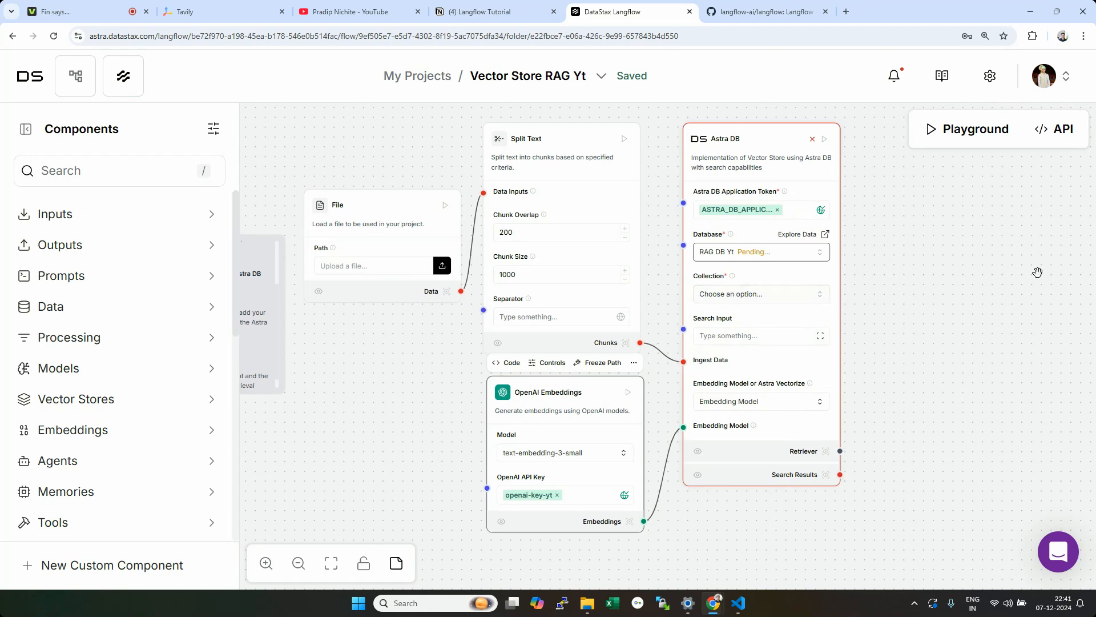
pyautogui.moveTo(907, 280); pyautogui.dragTo(1006, 511)
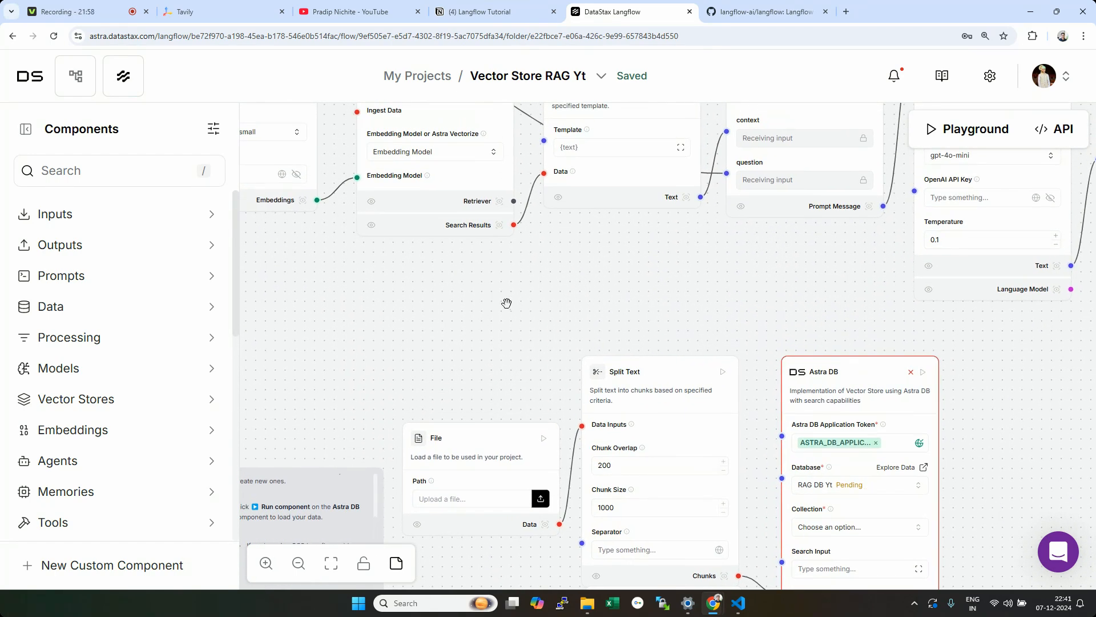
# Step: Point out the retrieval nodes: Chat Input, Astra DB, OpenAI Embeddings and Parse Data
pyautogui.moveTo(506, 303); pyautogui.dragTo(724, 557)
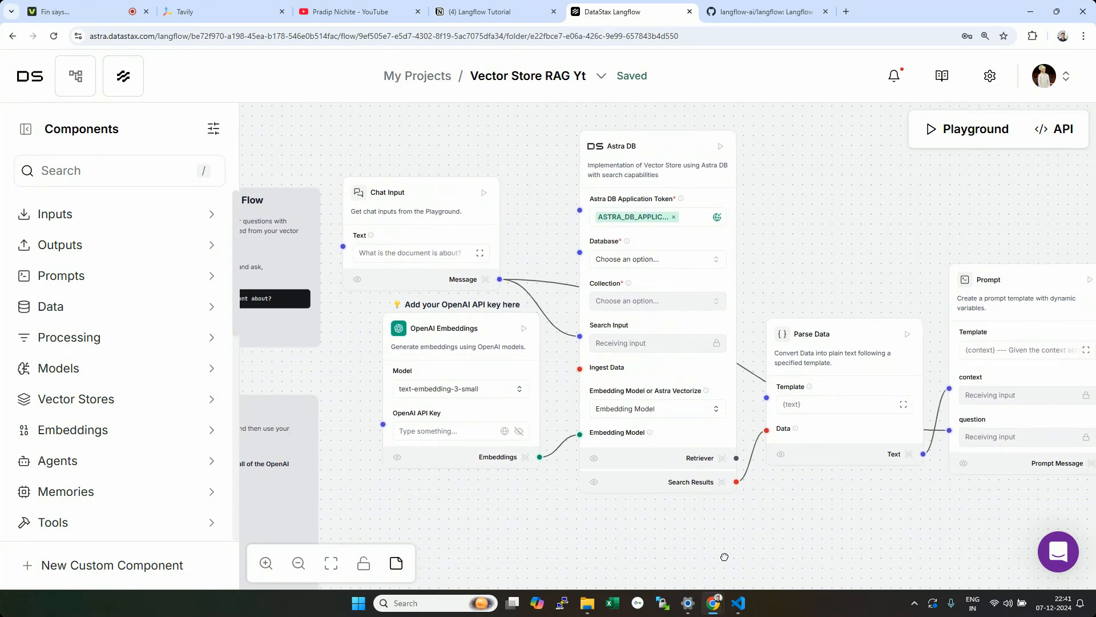
pyautogui.click(397, 214)
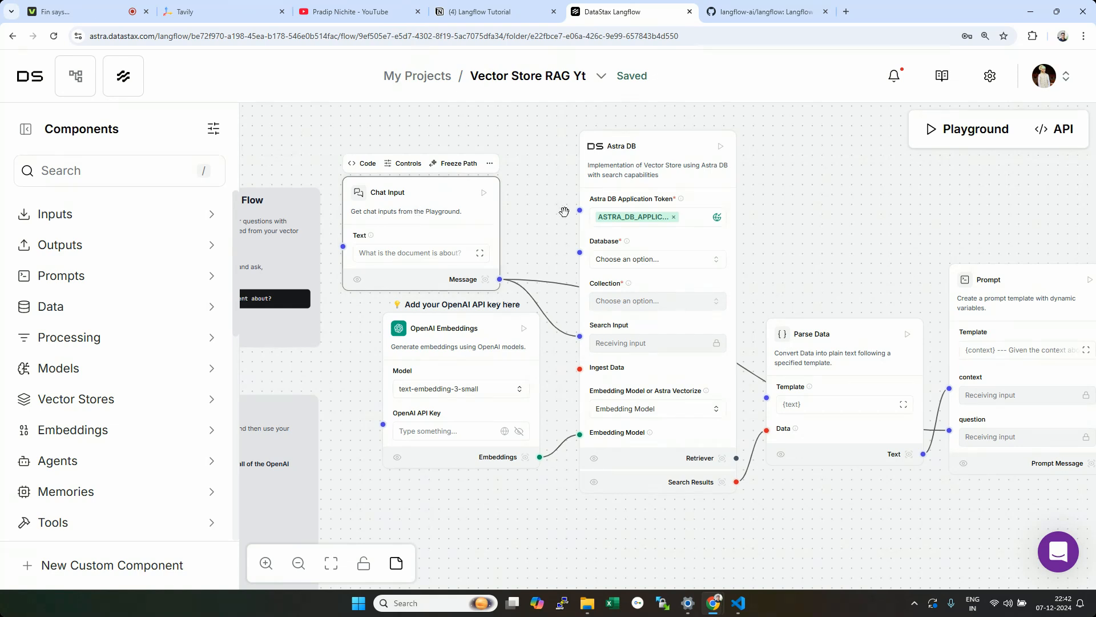
pyautogui.click(647, 151)
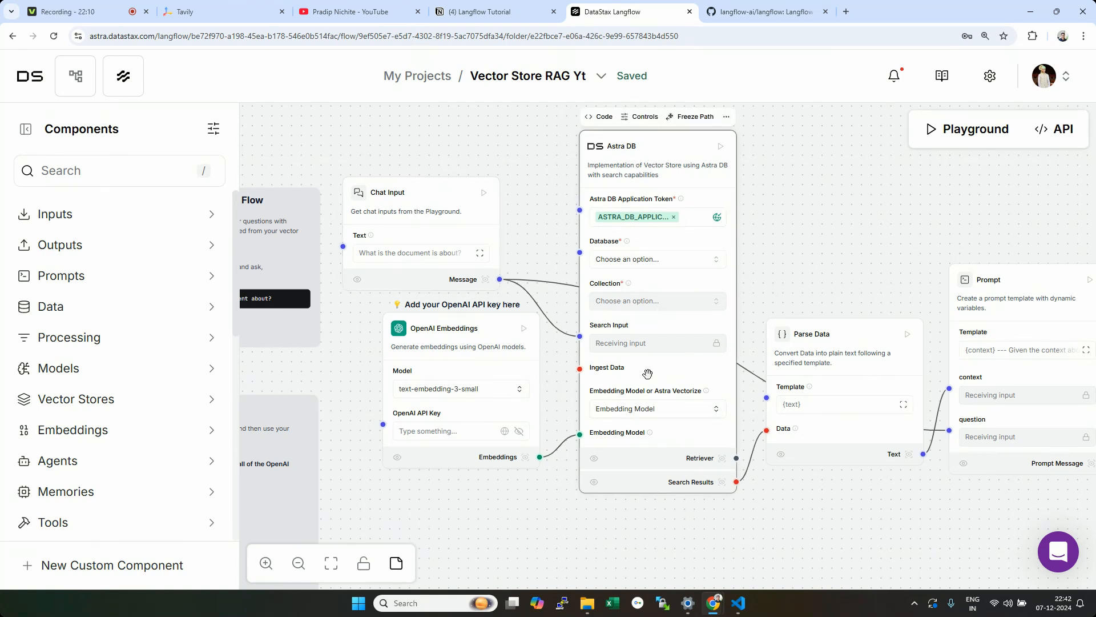
pyautogui.click(446, 341)
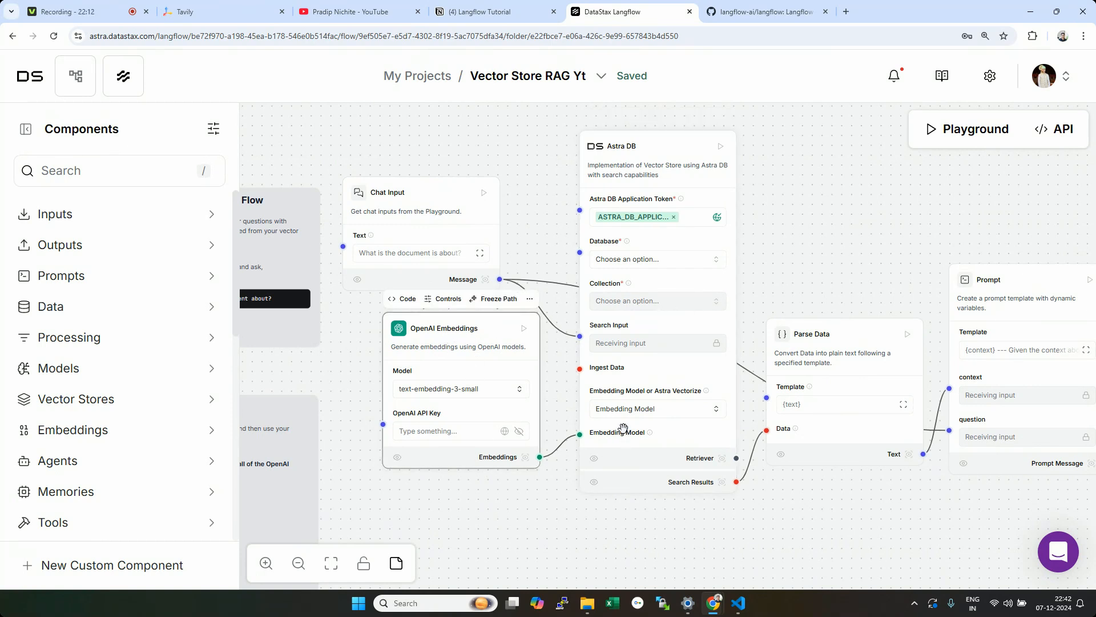
pyautogui.click(823, 373)
pyautogui.hscroll(3, 852, 514)
pyautogui.scroll(1, 851, 514)
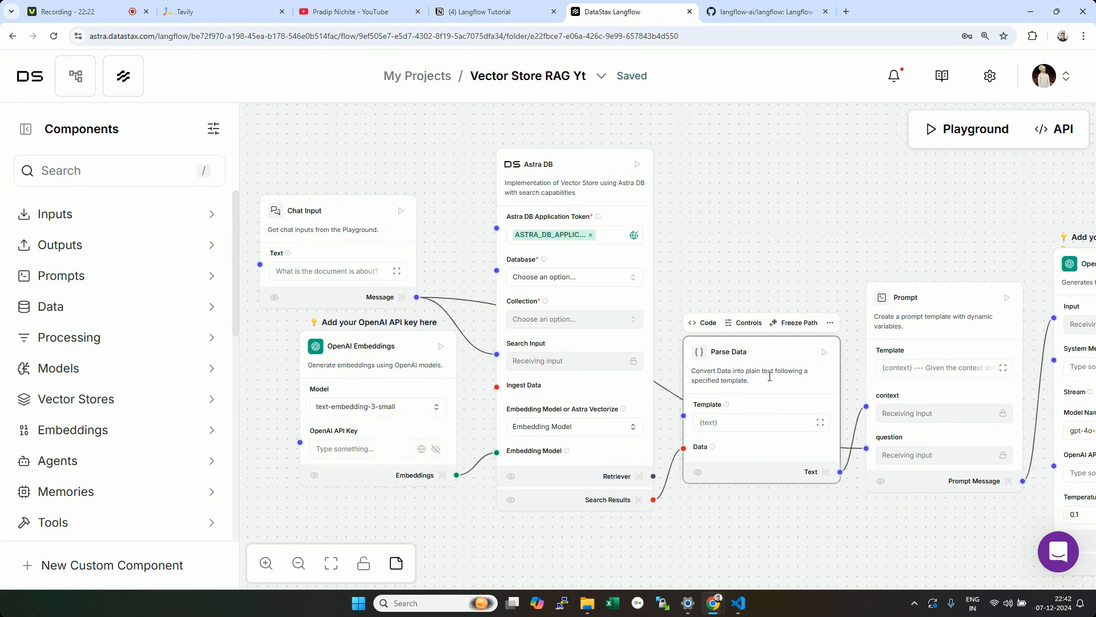
pyautogui.hscroll(5, 742, 508)
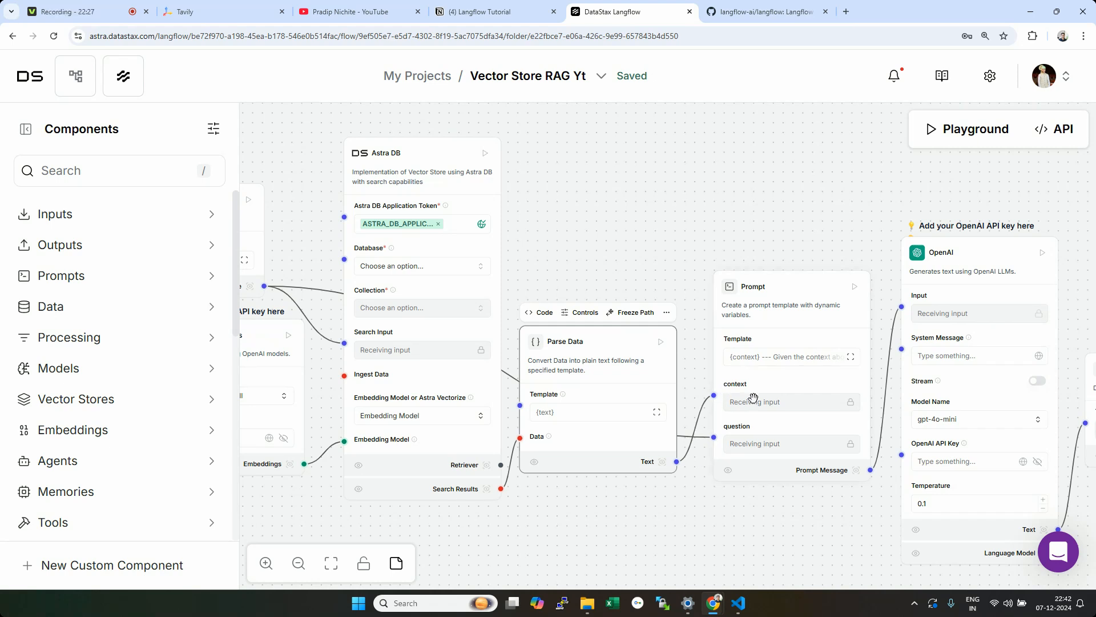
# Step: Look over the whole RAG flow, then pan down to the File, Split Text and Astra DB nodes
pyautogui.moveTo(907, 278); pyautogui.dragTo(954, 285)
pyautogui.moveTo(721, 553); pyautogui.dragTo(443, 473)
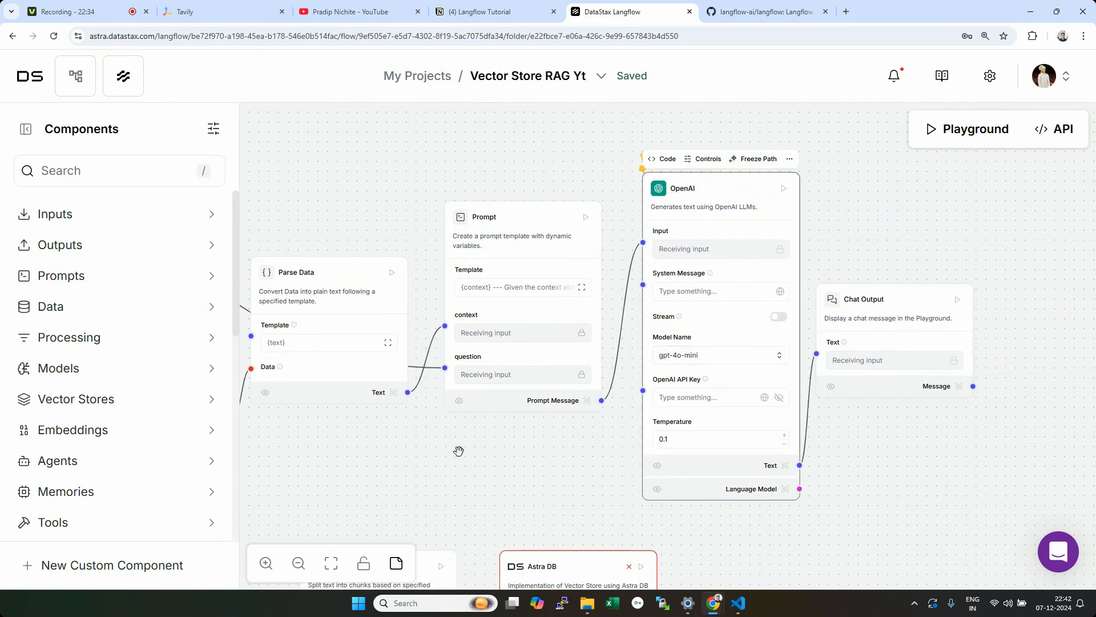
pyautogui.scroll(-3, 460, 453)
pyautogui.moveTo(428, 465); pyautogui.dragTo(680, 445)
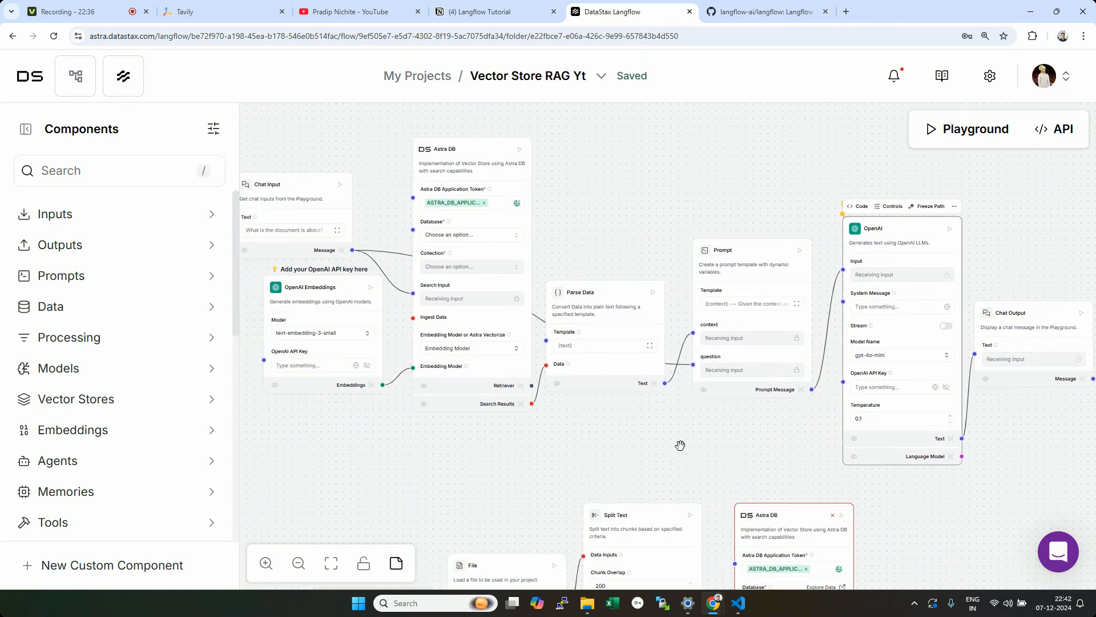
pyautogui.click(360, 11)
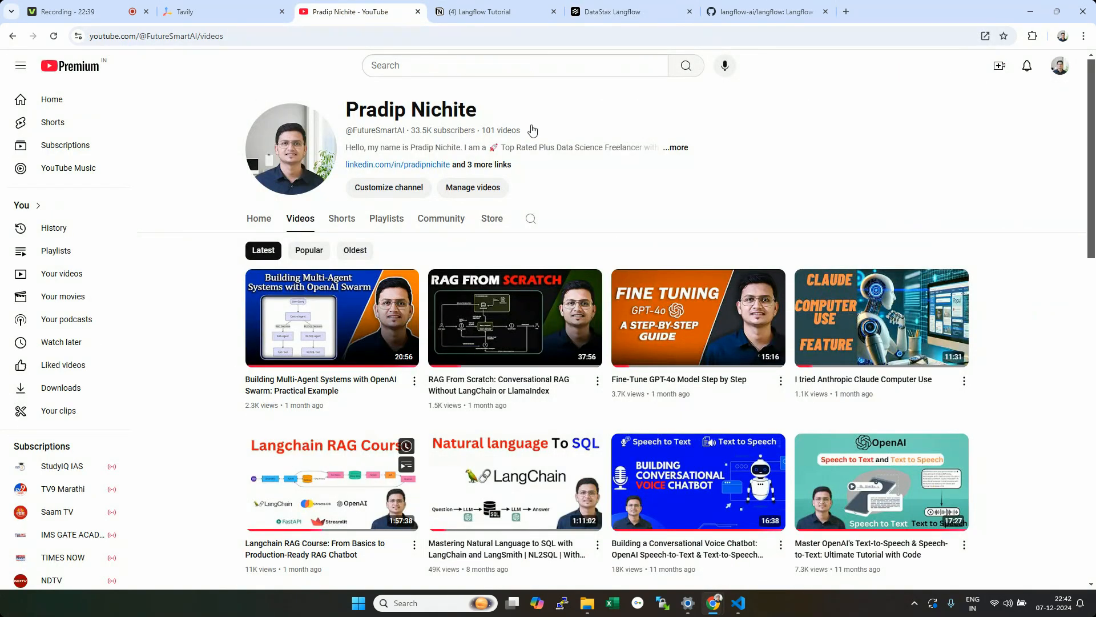
pyautogui.click(628, 5)
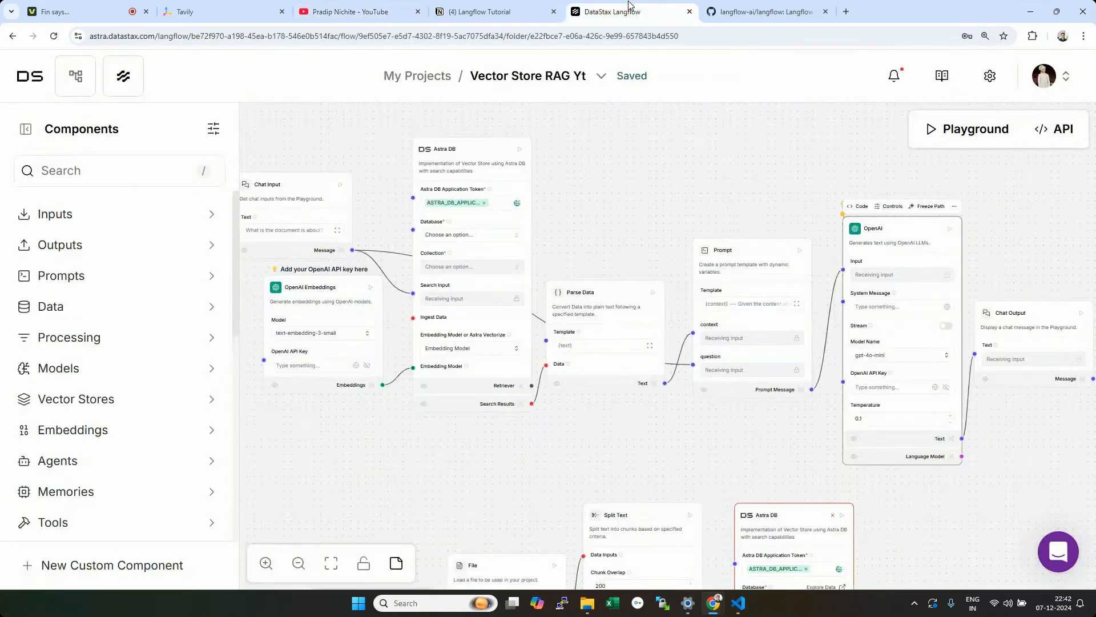
pyautogui.moveTo(455, 443); pyautogui.dragTo(532, 440)
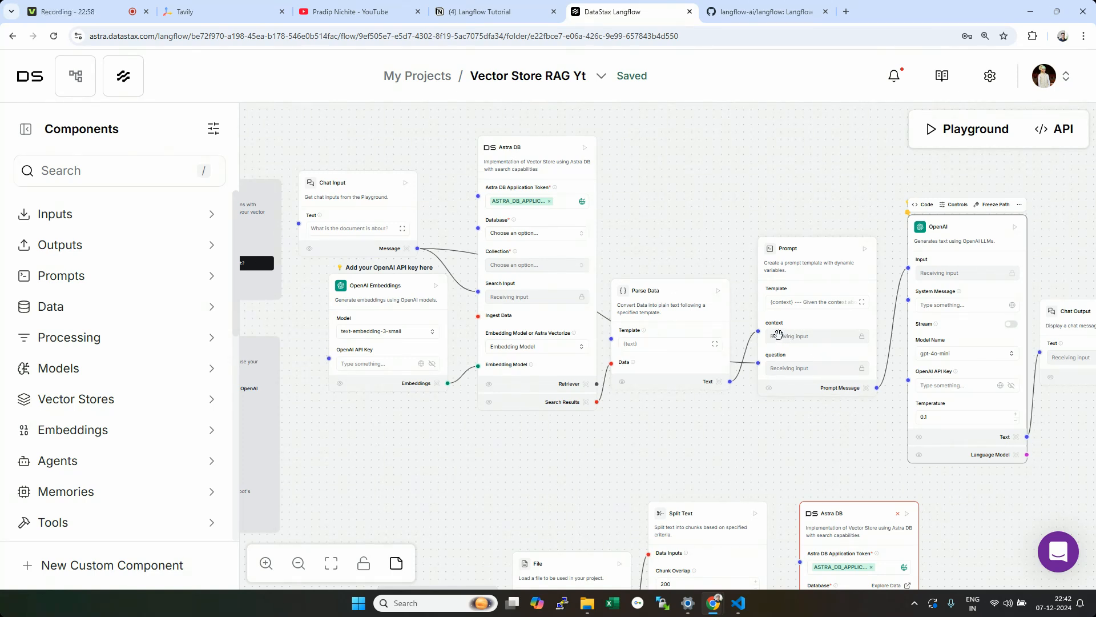
pyautogui.moveTo(774, 401); pyautogui.dragTo(666, 406)
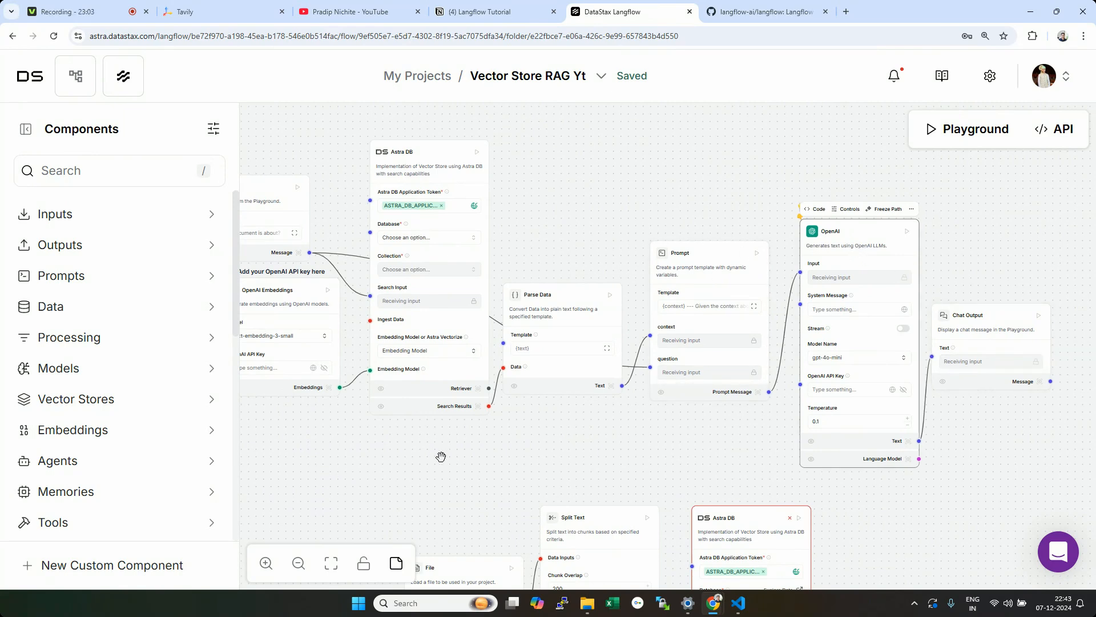
pyautogui.moveTo(519, 450); pyautogui.dragTo(607, 171)
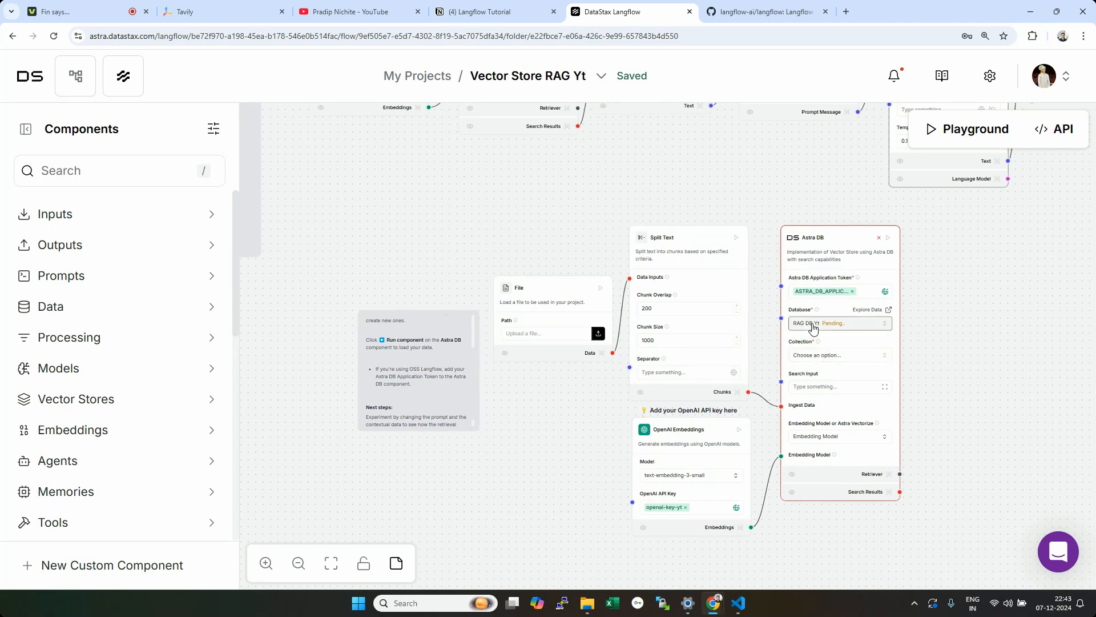
# Step: Check the database list and run the ingestion Astra DB component
pyautogui.click(814, 323)
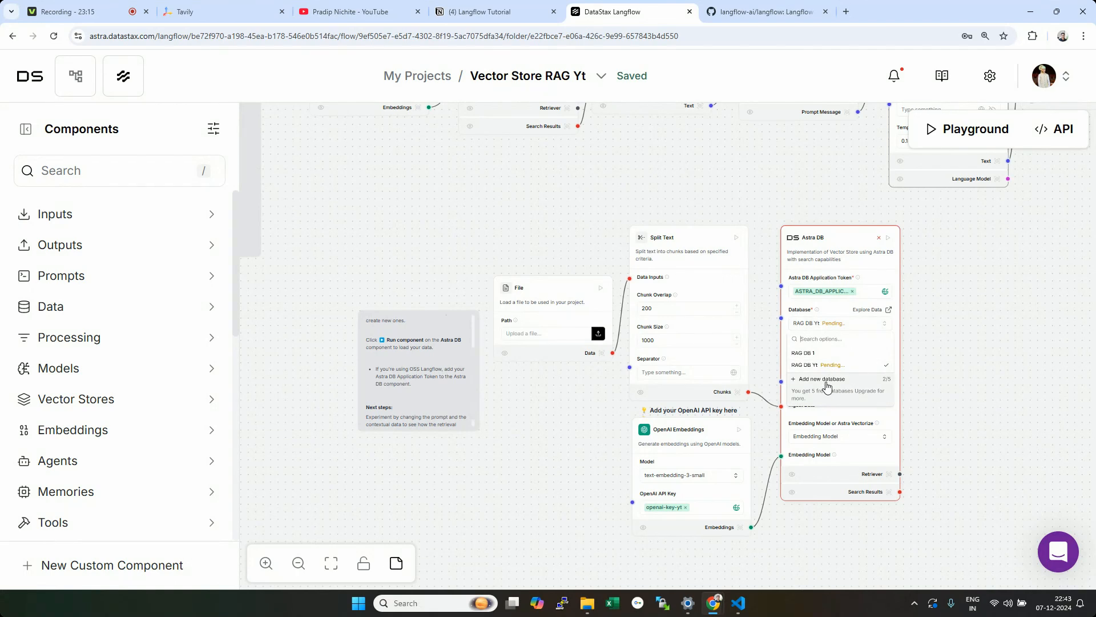
pyautogui.click(970, 324)
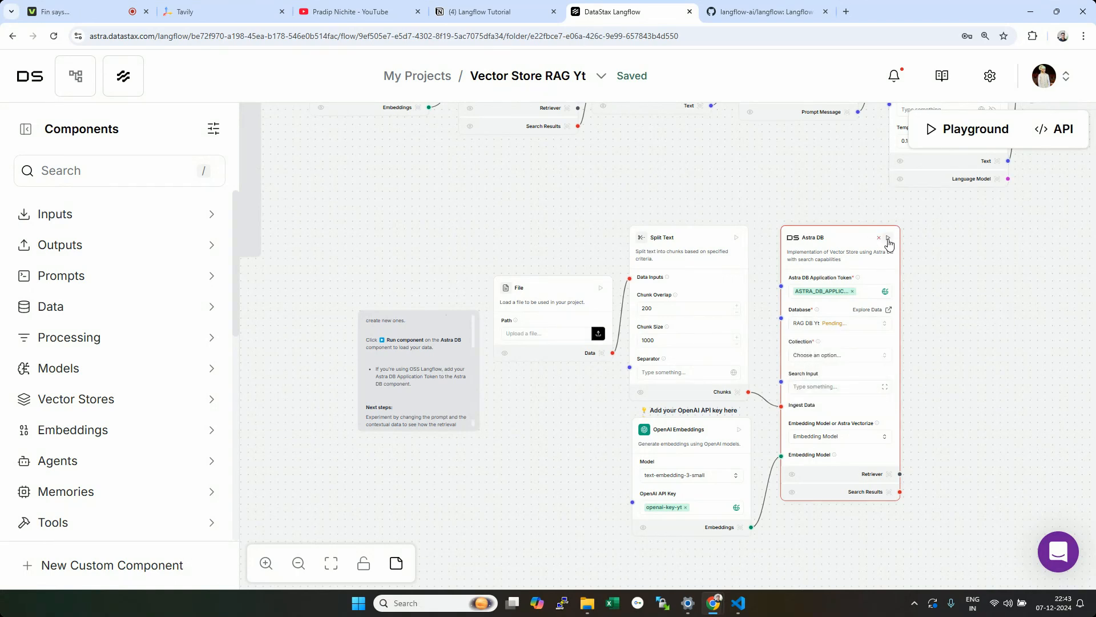
pyautogui.click(889, 238)
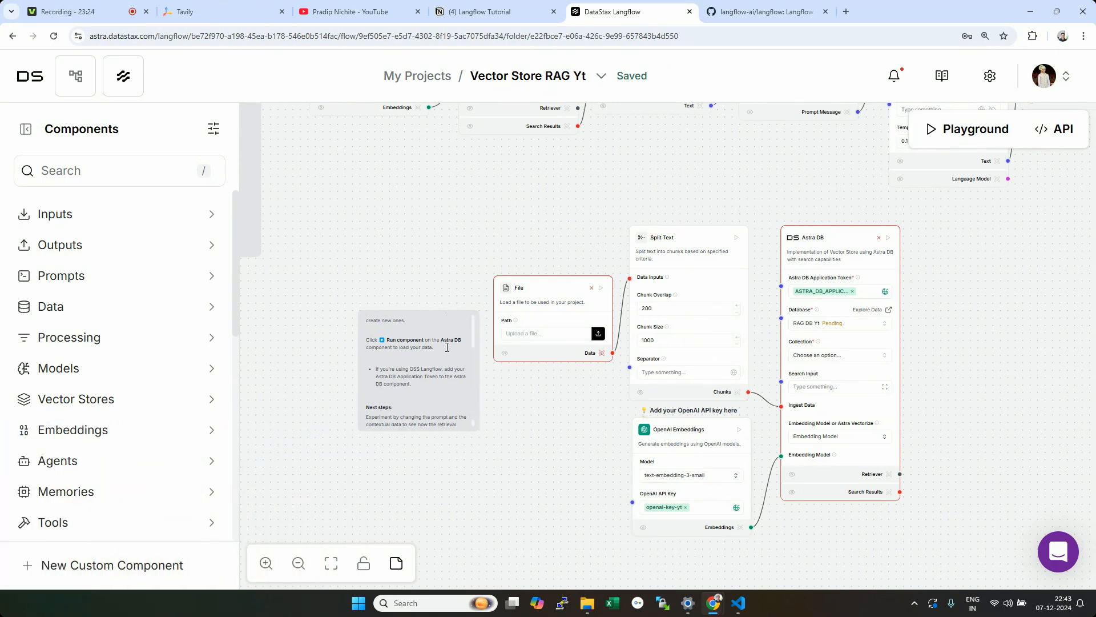
# Step: Load the GreenGrow EcoHarvest System PDF into the File node and rerun Astra DB
pyautogui.click(599, 334)
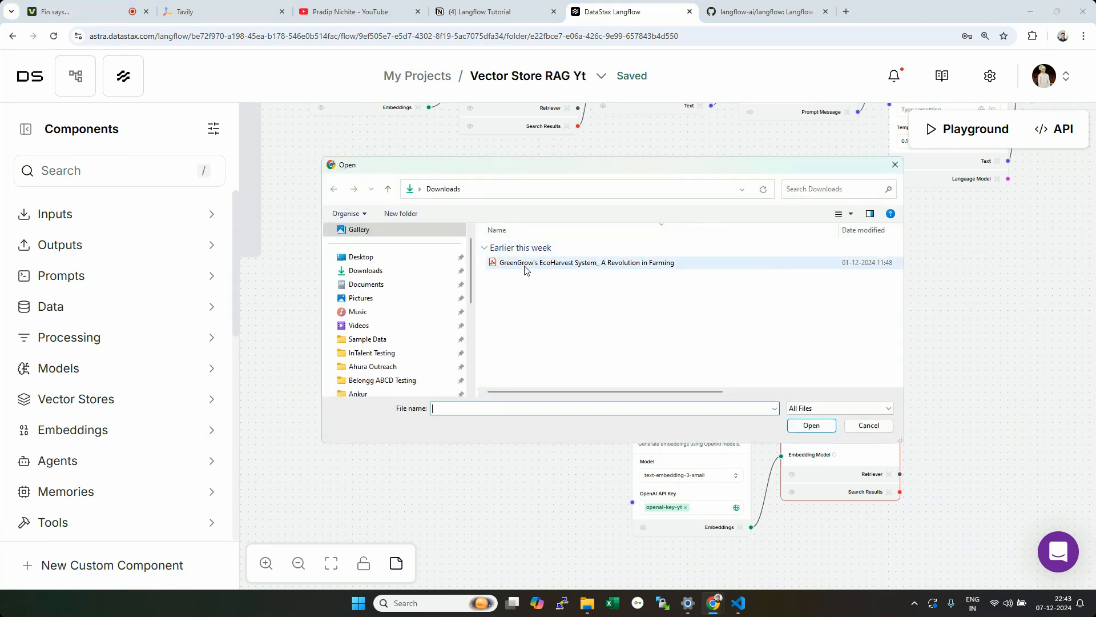
pyautogui.doubleClick(534, 264)
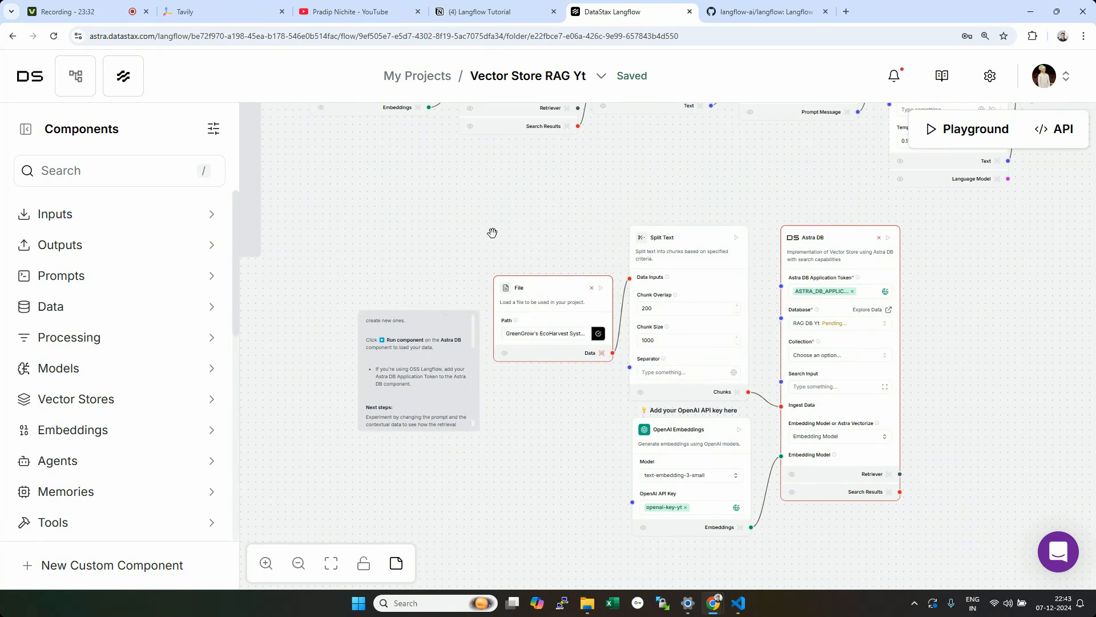
pyautogui.click(889, 237)
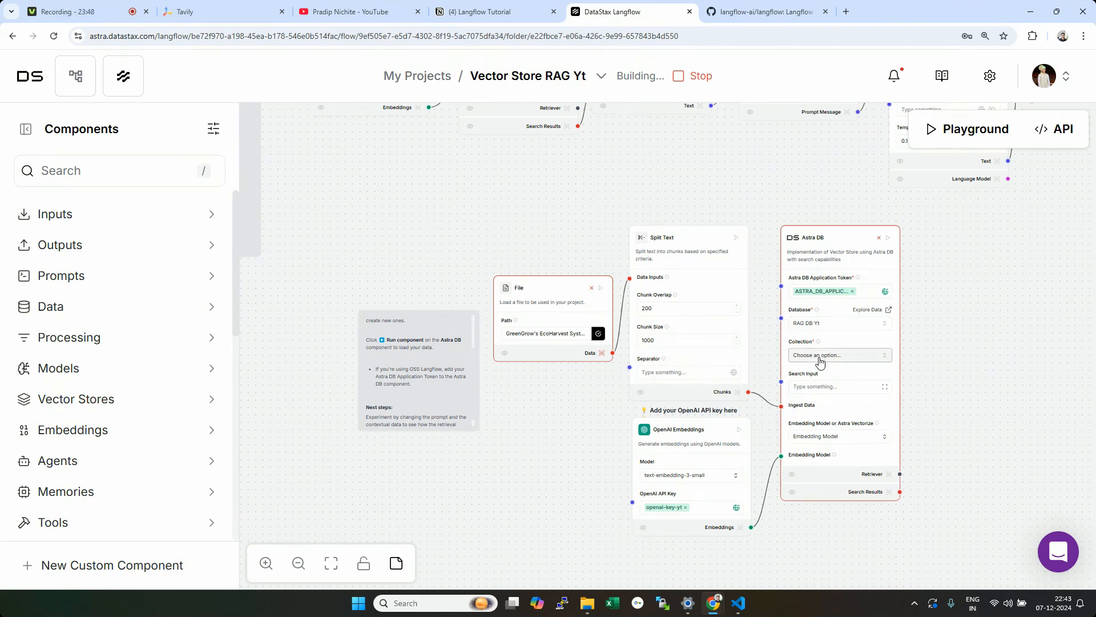
# Step: Keep RAG DB Yt as the database and choose to create a new collection
pyautogui.click(835, 326)
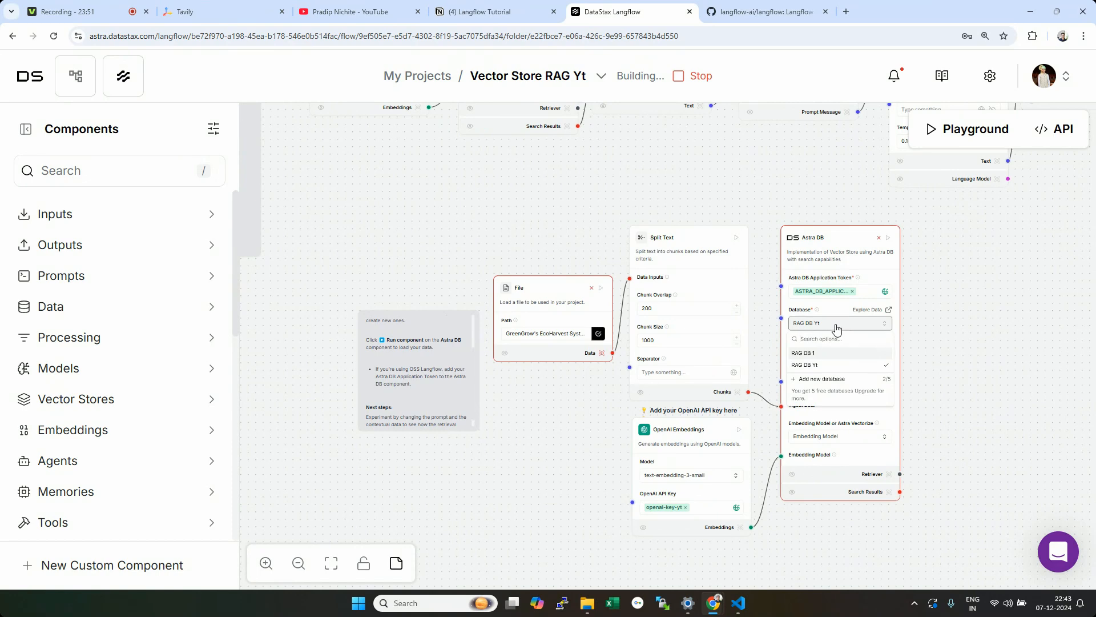
pyautogui.click(836, 329)
pyautogui.click(814, 356)
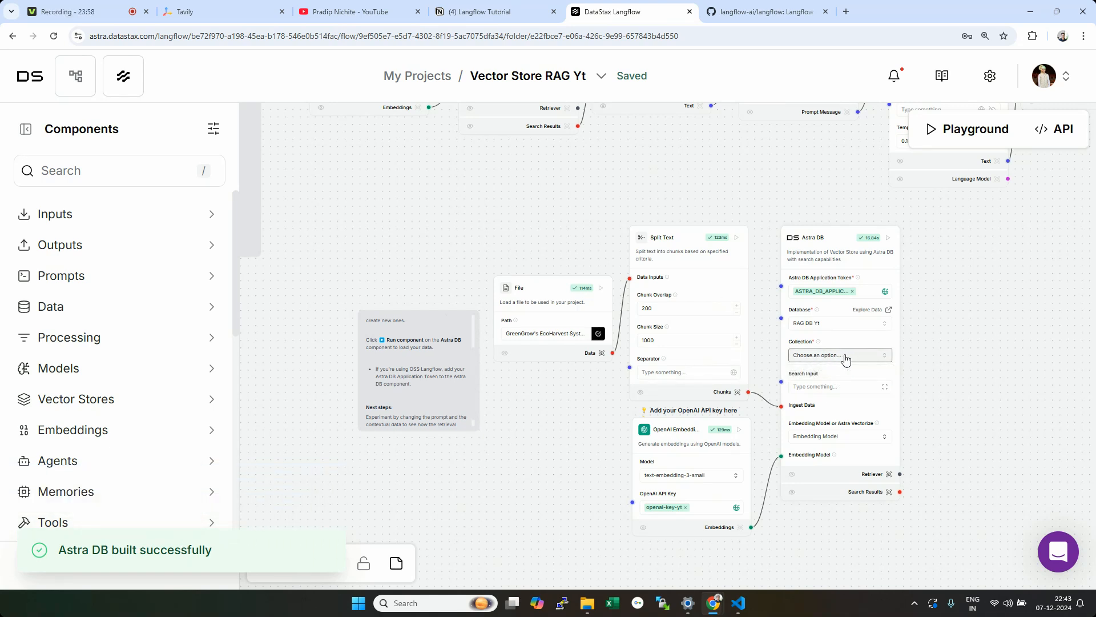
pyautogui.click(842, 370)
# Step: Create collection 'yt' with 1536 dimensions and cosine similarity
pyautogui.click(388, 253)
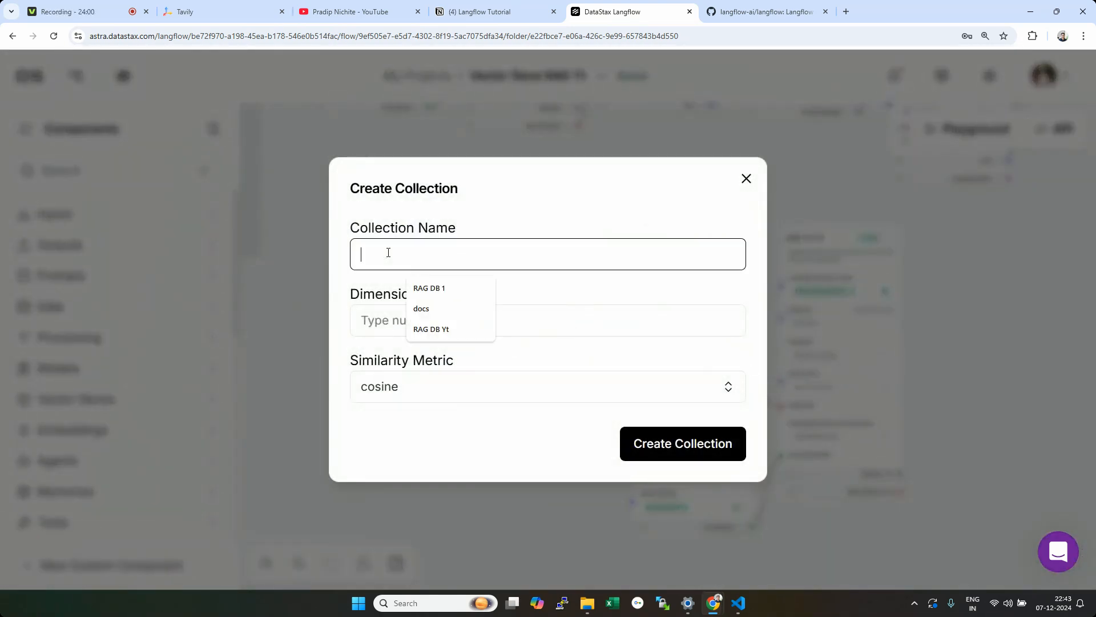
pyautogui.write('yt')
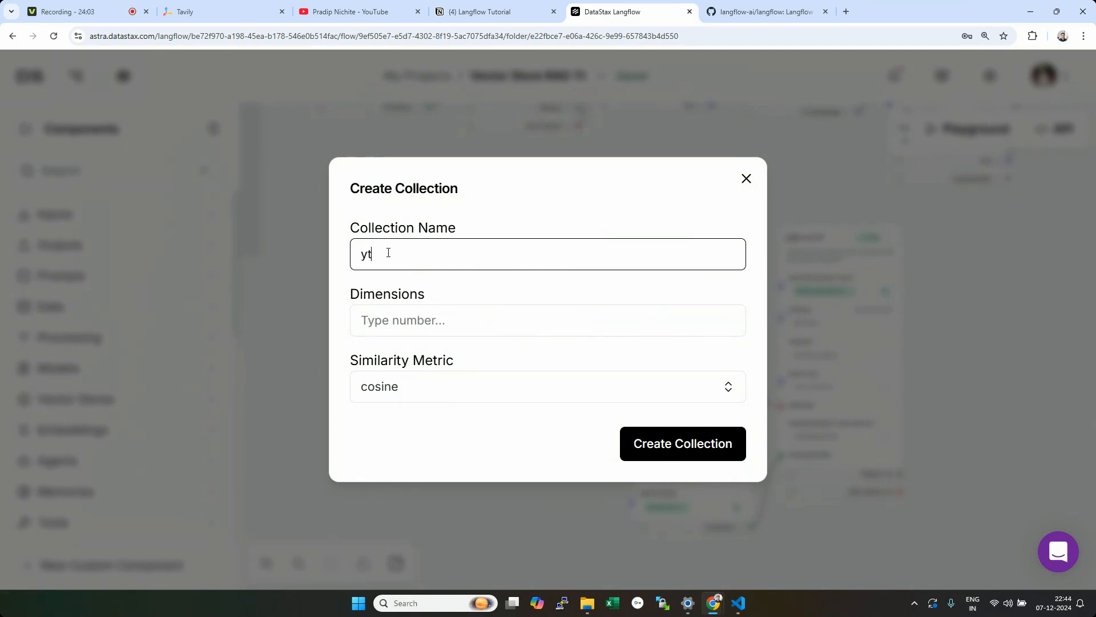
pyautogui.click(685, 448)
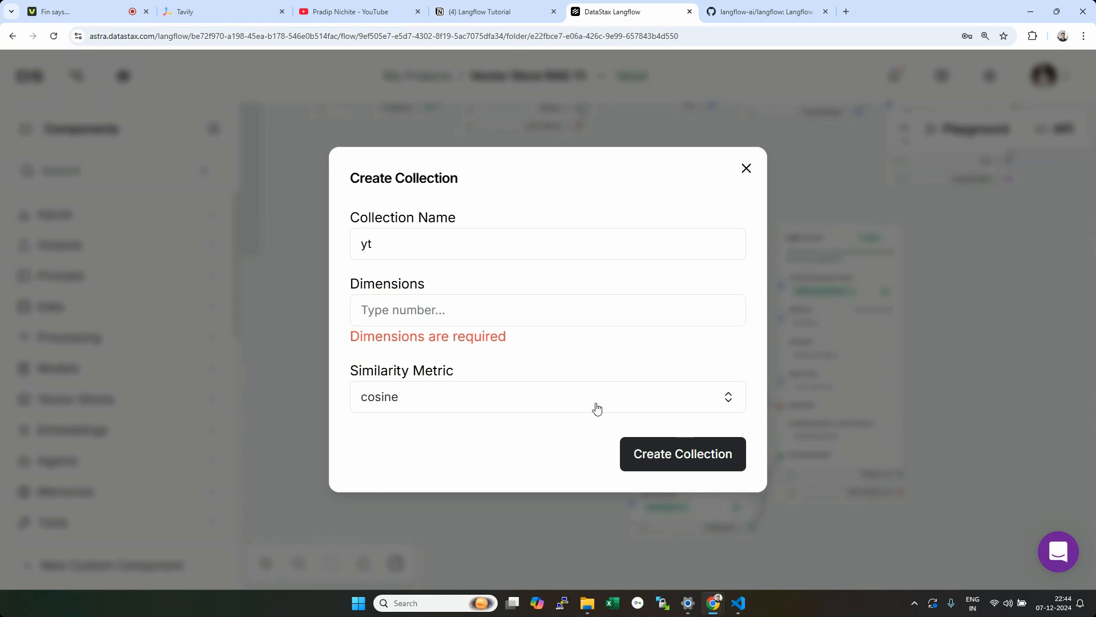
pyautogui.click(398, 313)
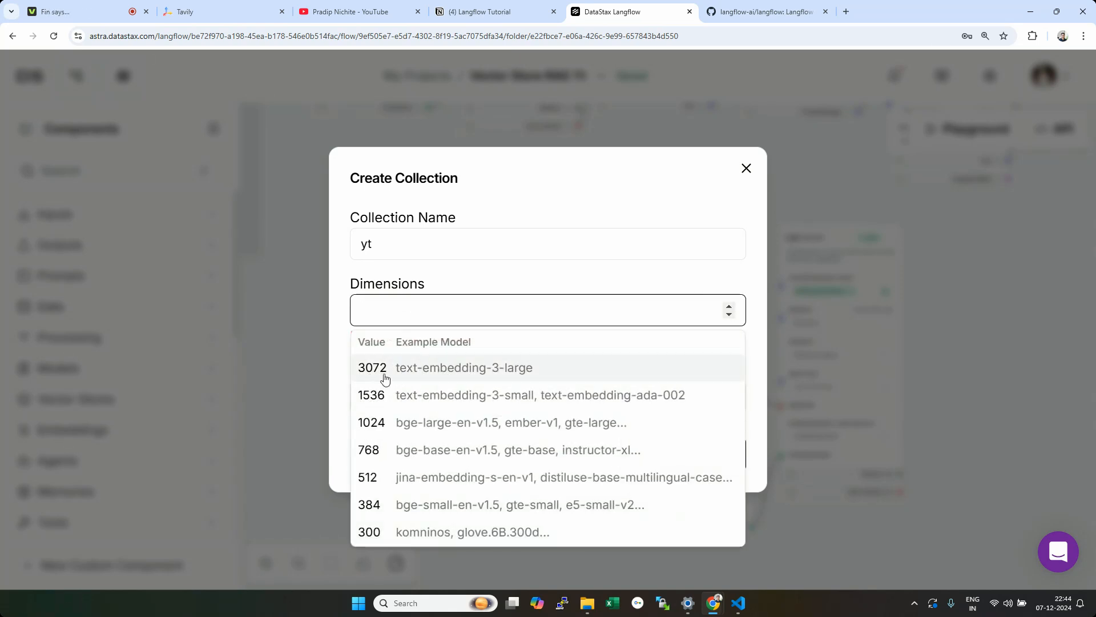
pyautogui.click(481, 403)
pyautogui.click(433, 309)
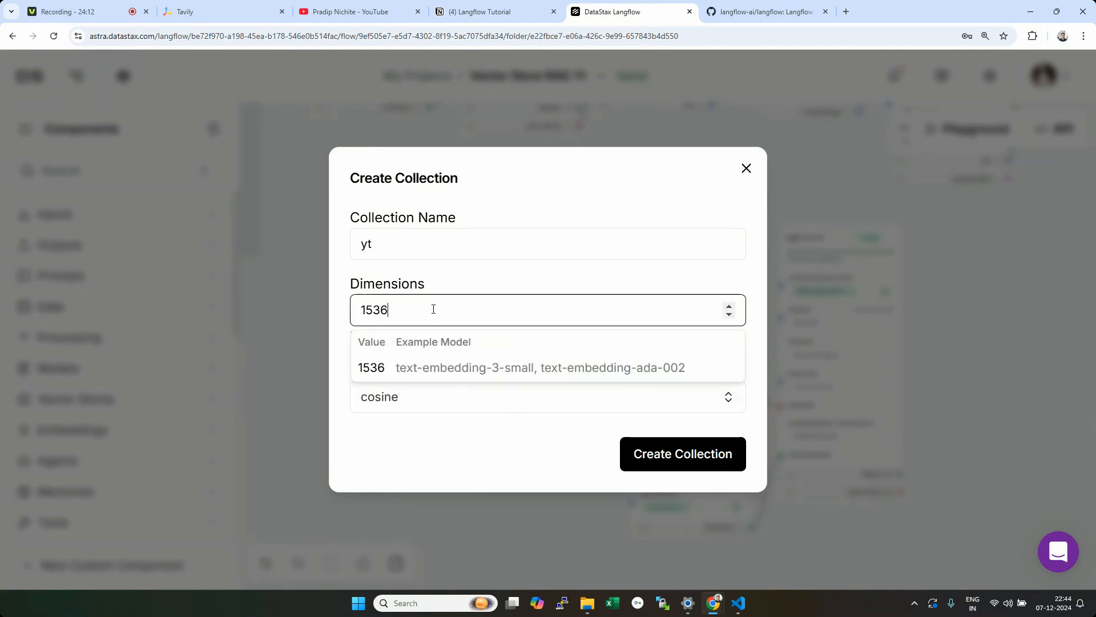
pyautogui.click(419, 367)
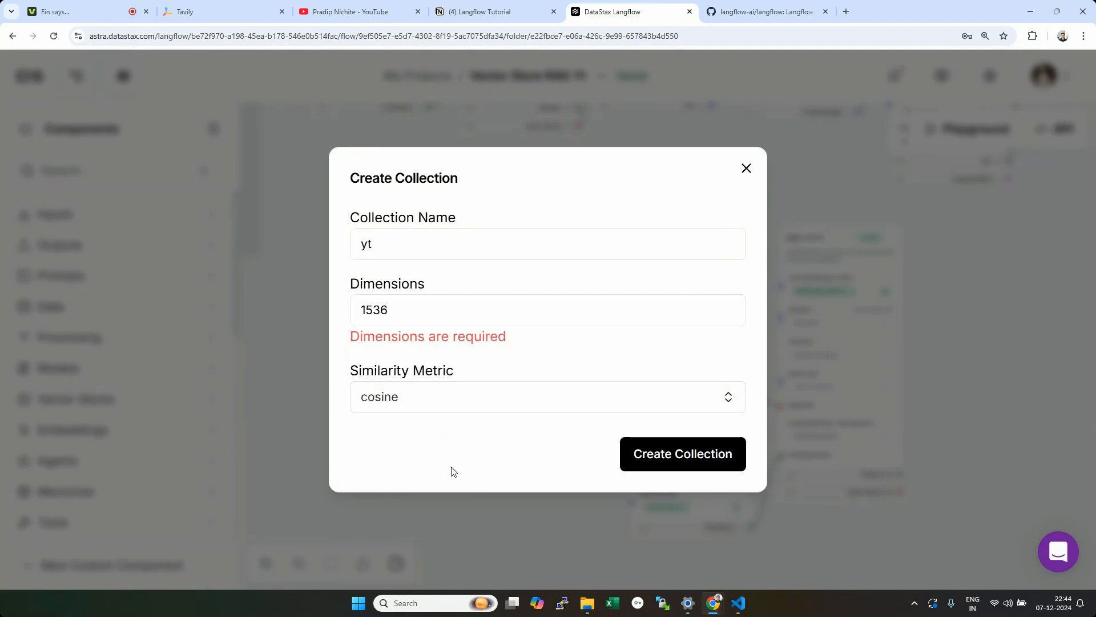
pyautogui.click(656, 455)
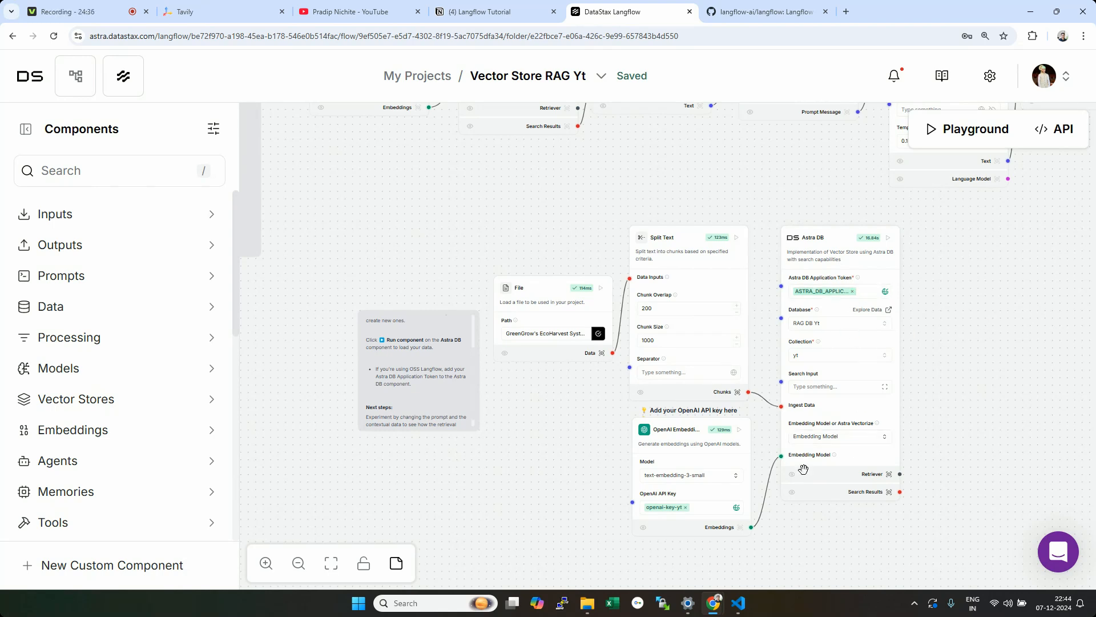
# Step: Rerun the ingestion Astra DB component with the yt collection, keeping the embedding model
pyautogui.click(672, 252)
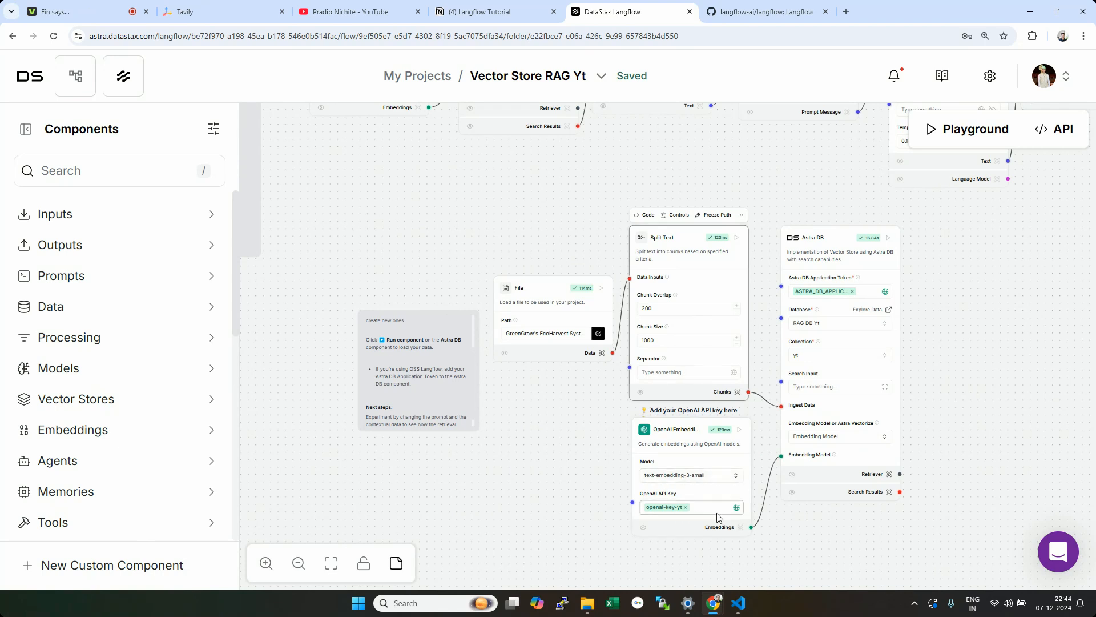
pyautogui.click(696, 481)
pyautogui.click(697, 481)
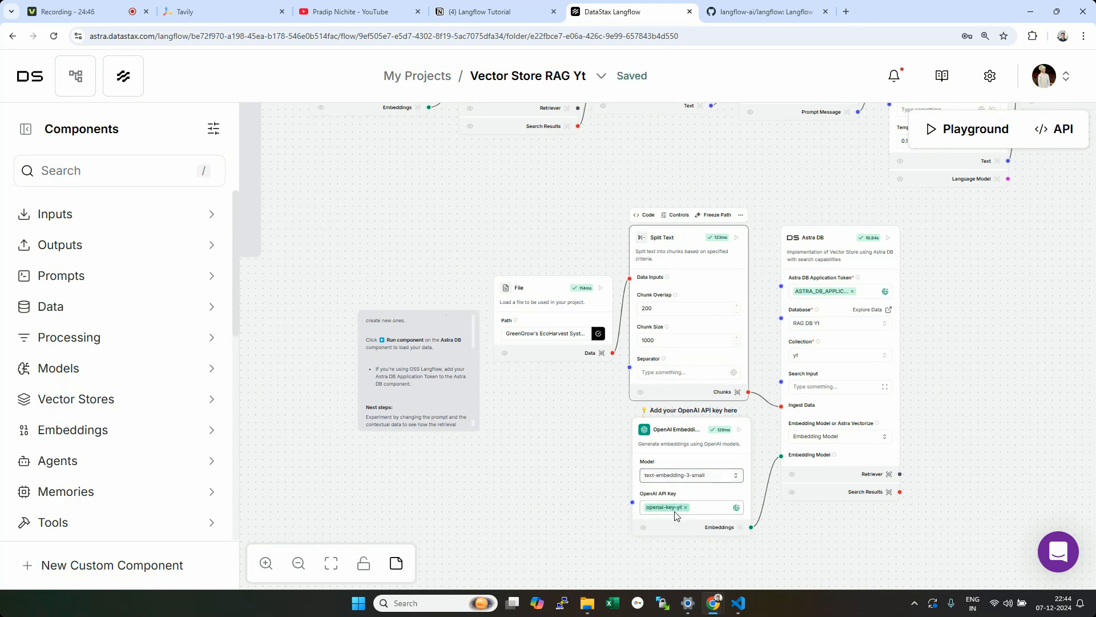
pyautogui.click(888, 239)
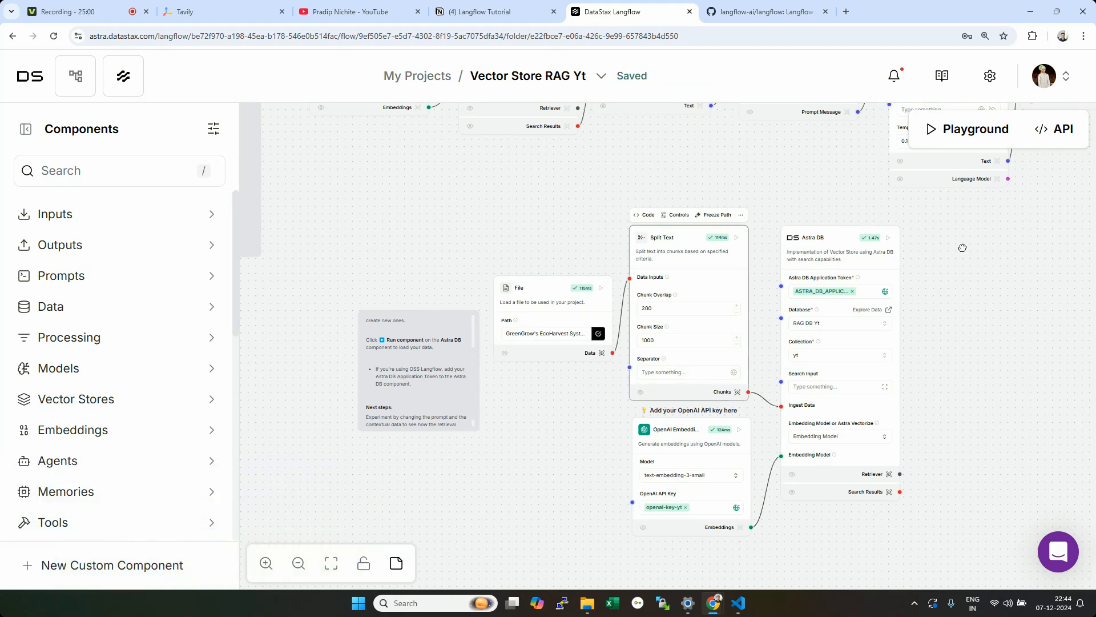
# Step: Pan and zoom up to the query-side Chat Input, Embeddings and Astra DB nodes
pyautogui.moveTo(962, 246); pyautogui.dragTo(1033, 264)
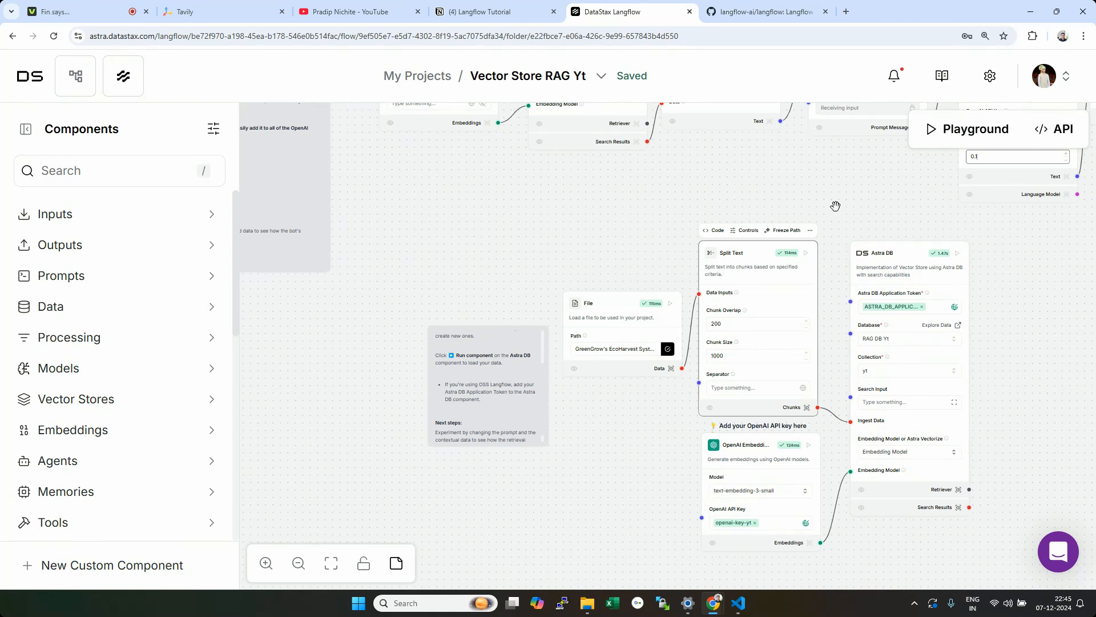
pyautogui.moveTo(585, 207); pyautogui.dragTo(505, 538)
pyautogui.scroll(5, 464, 496)
# Step: Set the query-side OpenAI Embeddings API key to the openai-key-yt variable
pyautogui.click(402, 205)
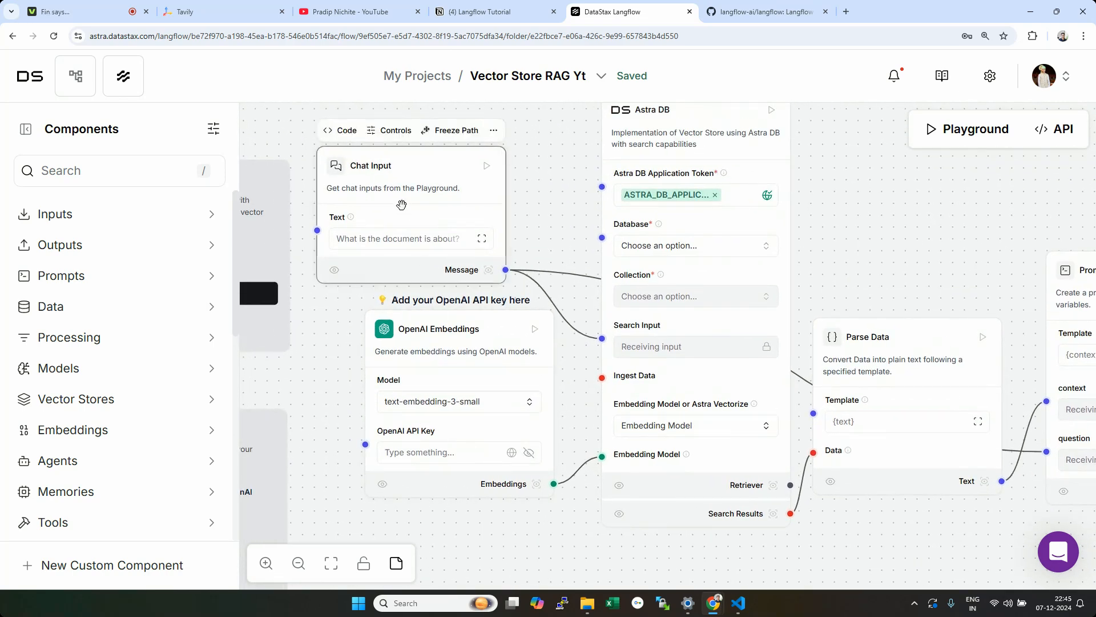
pyautogui.click(456, 342)
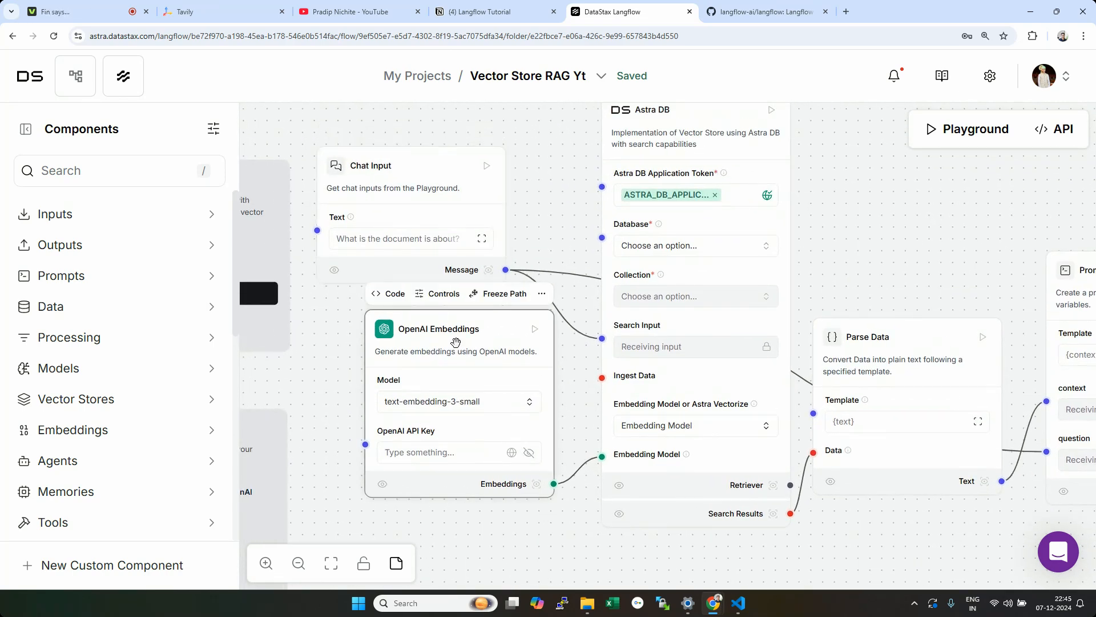
pyautogui.click(512, 453)
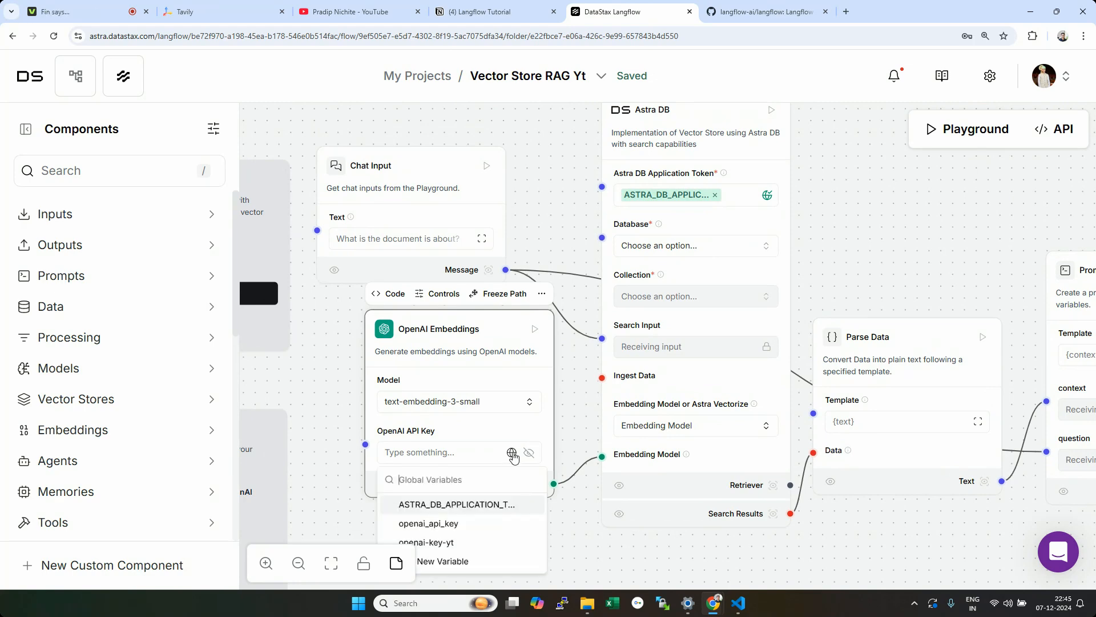
pyautogui.click(445, 542)
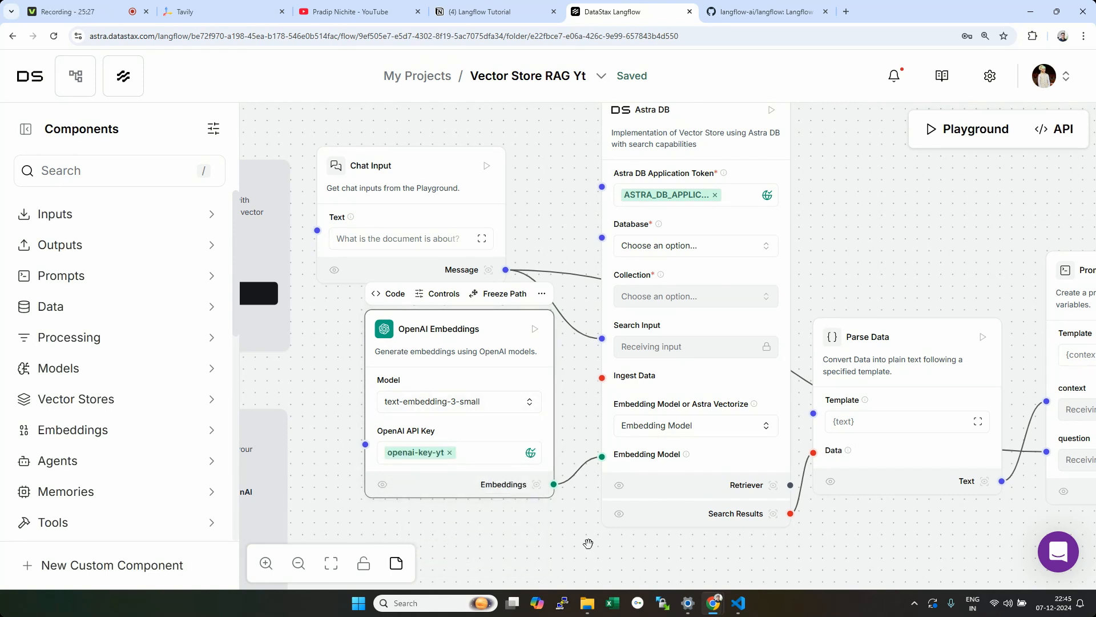
pyautogui.moveTo(587, 543); pyautogui.dragTo(533, 563)
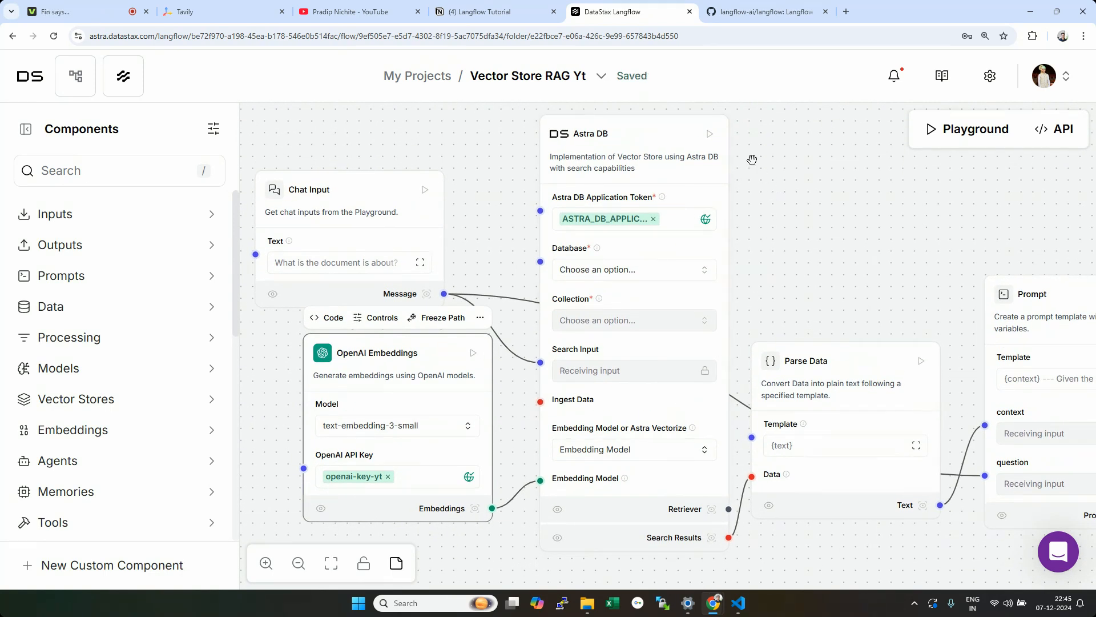
# Step: Point the retrieval Astra DB at RAG DB Yt's yt collection and run it
pyautogui.click(710, 136)
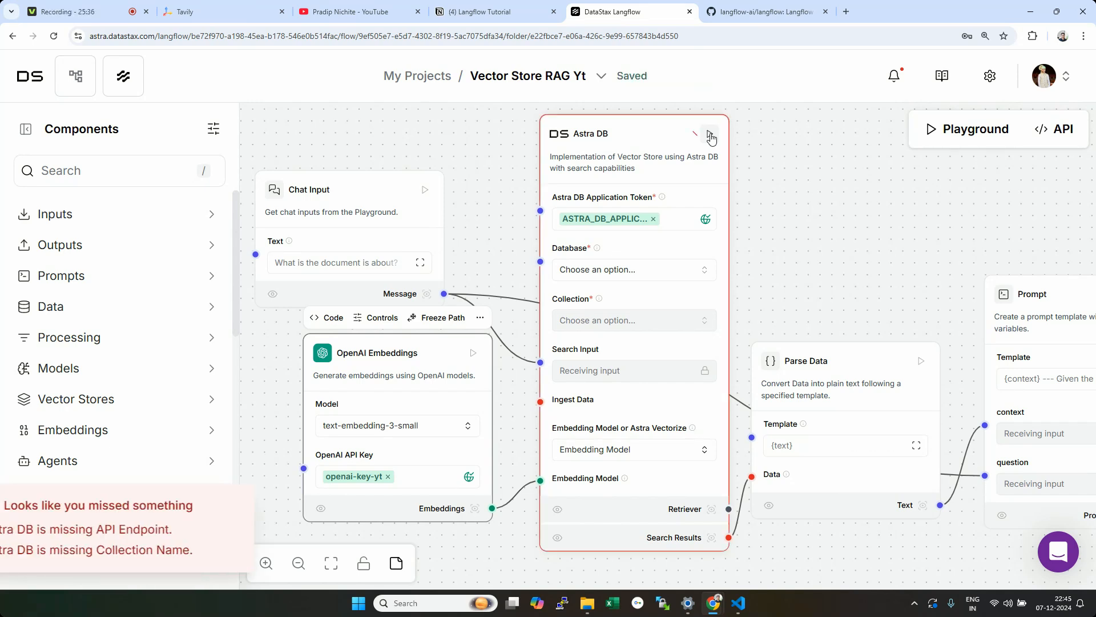
pyautogui.click(675, 271)
pyautogui.click(602, 337)
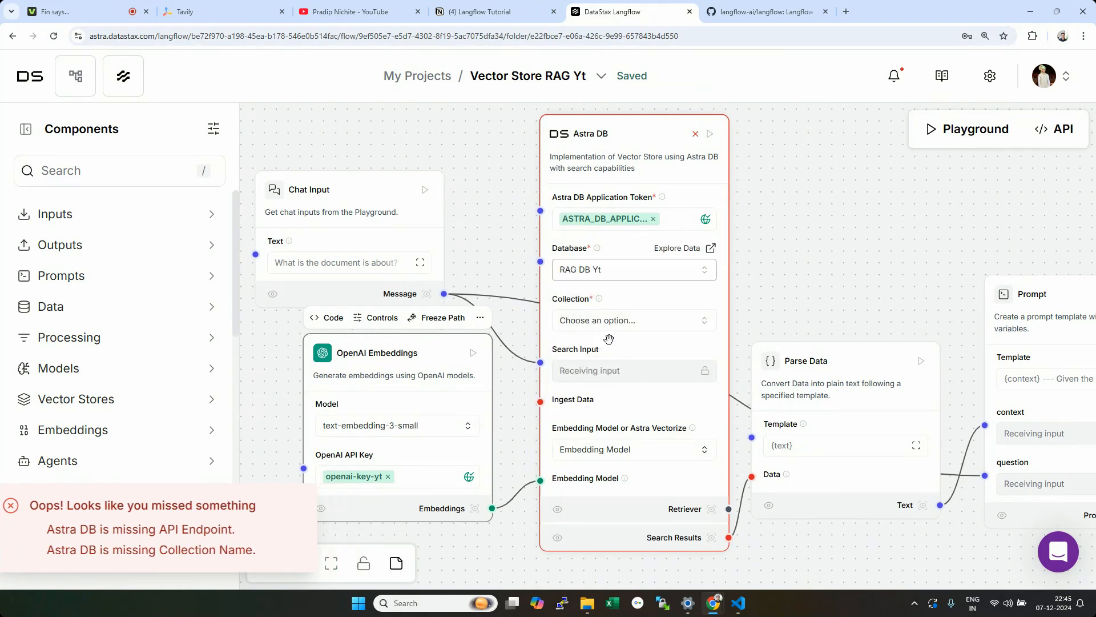
pyautogui.click(618, 320)
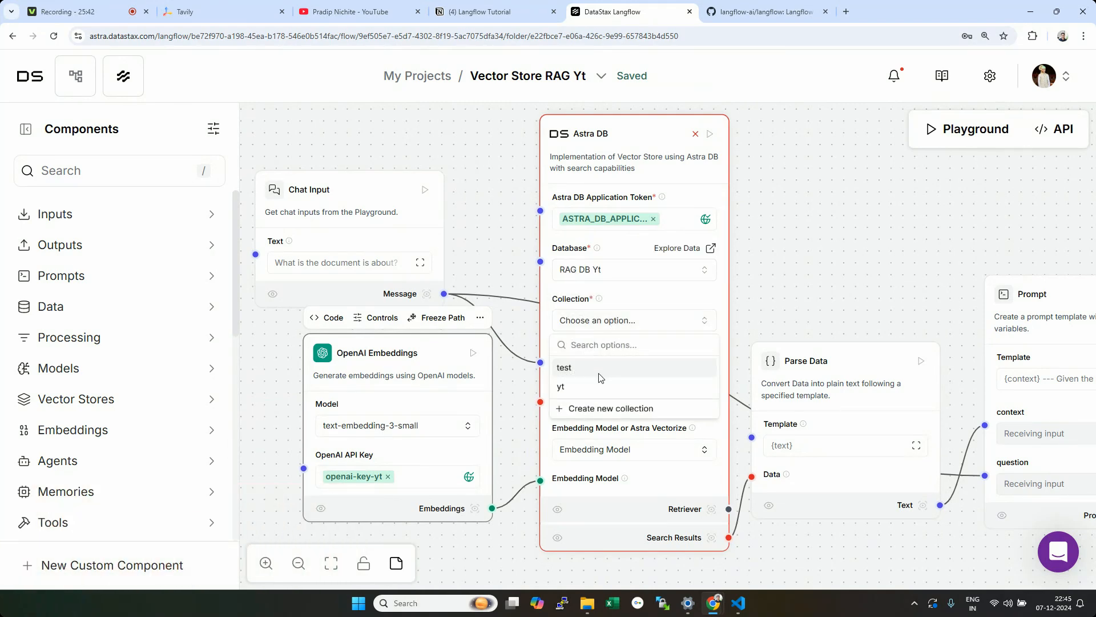
pyautogui.click(573, 389)
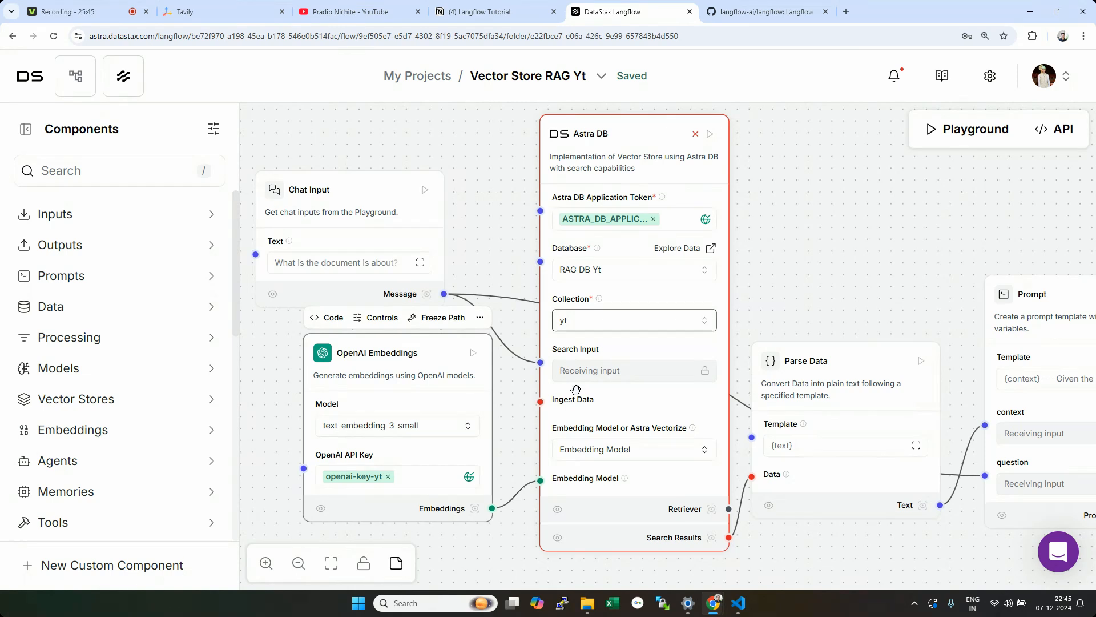
pyautogui.click(710, 134)
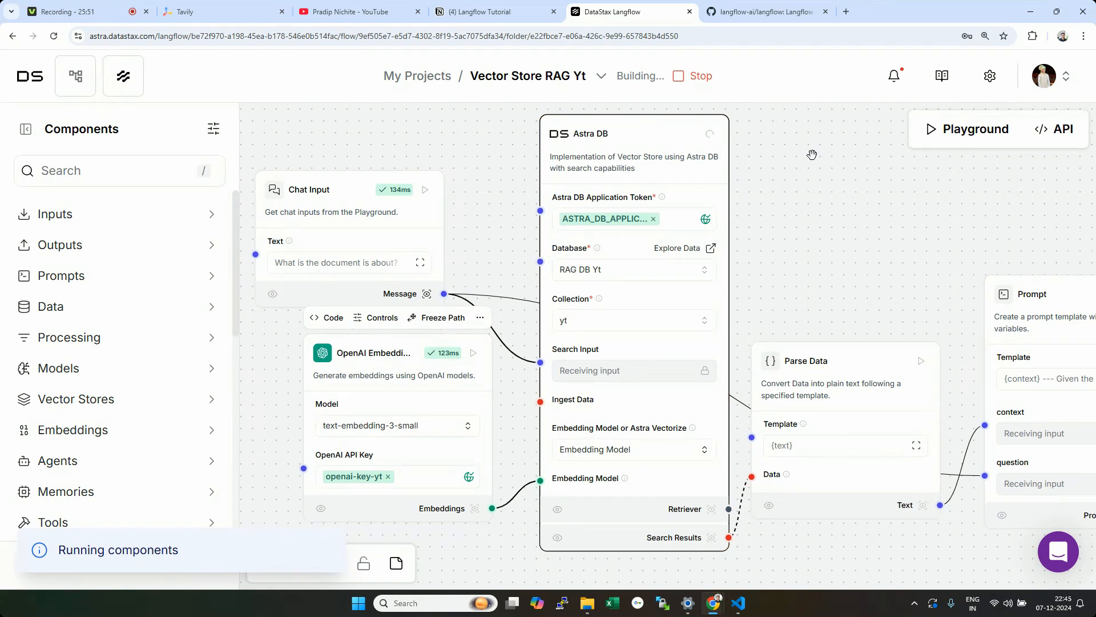
pyautogui.moveTo(871, 286); pyautogui.dragTo(338, 173)
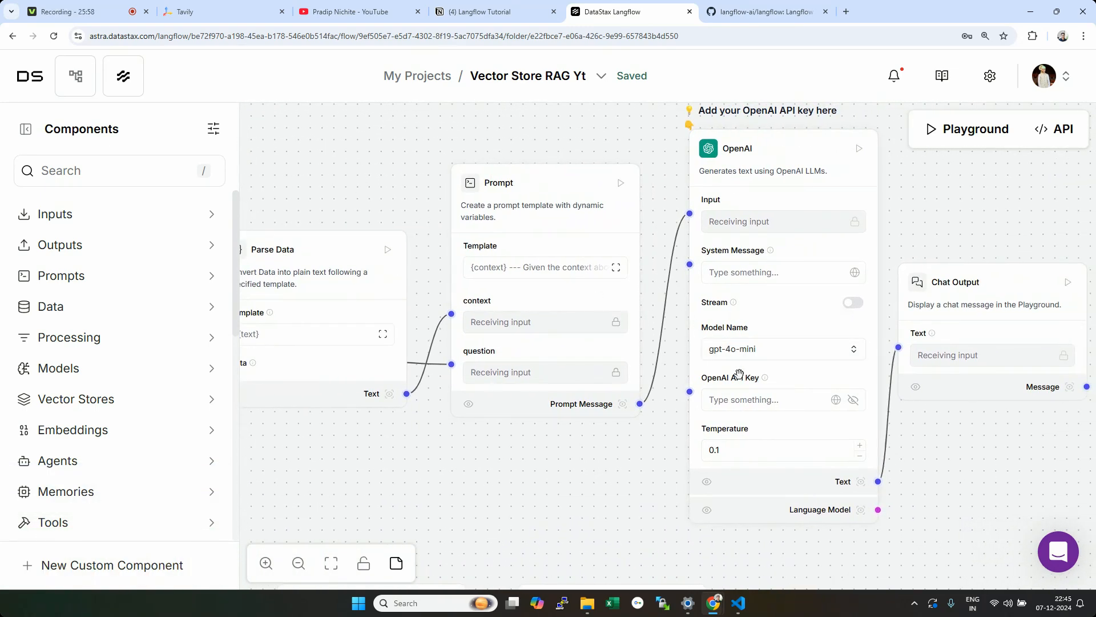
# Step: Run the OpenAI component, then fix its incorrect API key error with openai-key-yt
pyautogui.click(825, 143)
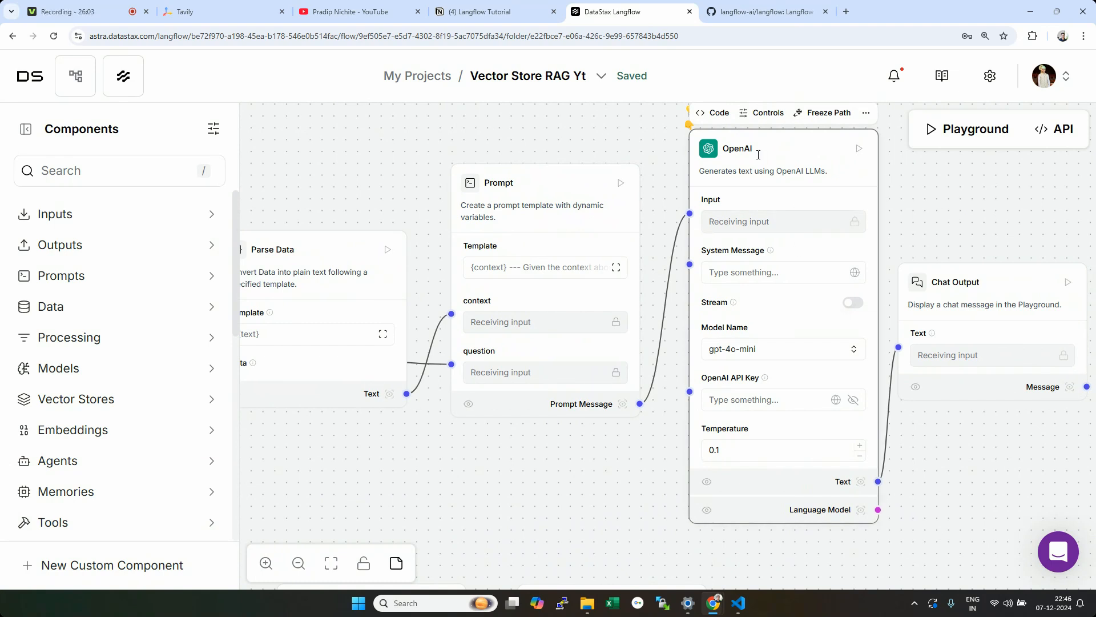
pyautogui.click(859, 149)
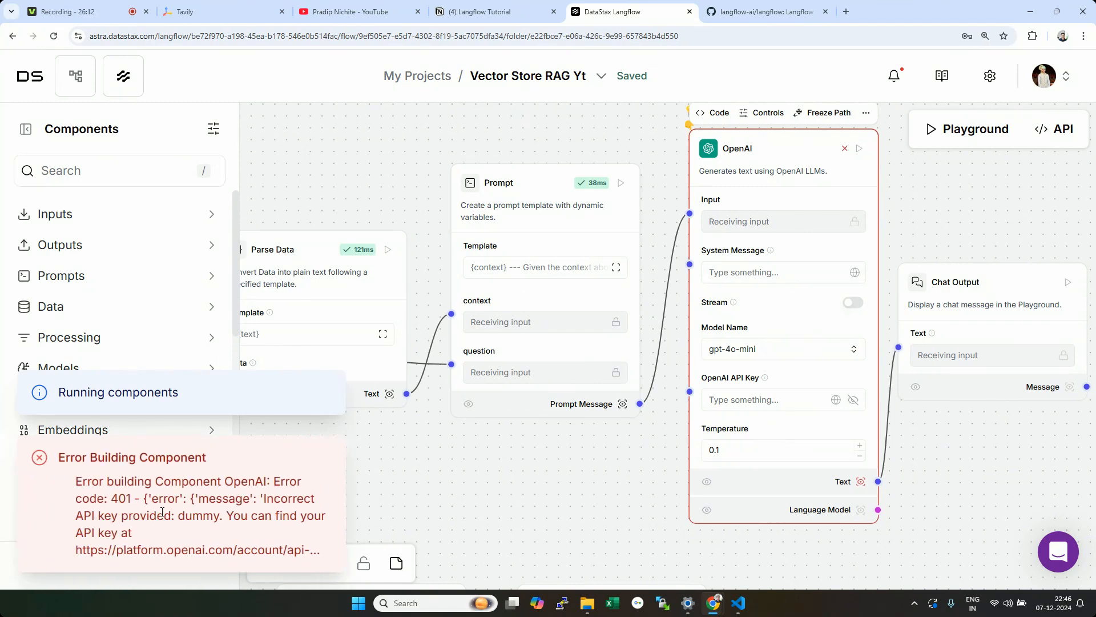
pyautogui.moveTo(162, 513); pyautogui.dragTo(226, 515)
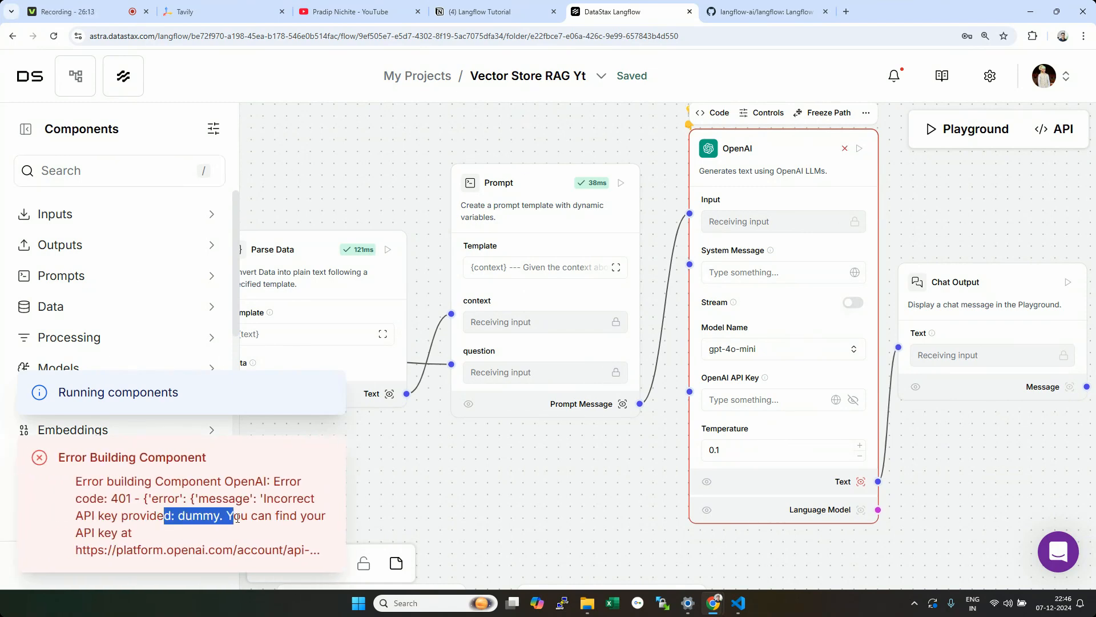
pyautogui.click(836, 400)
pyautogui.click(763, 487)
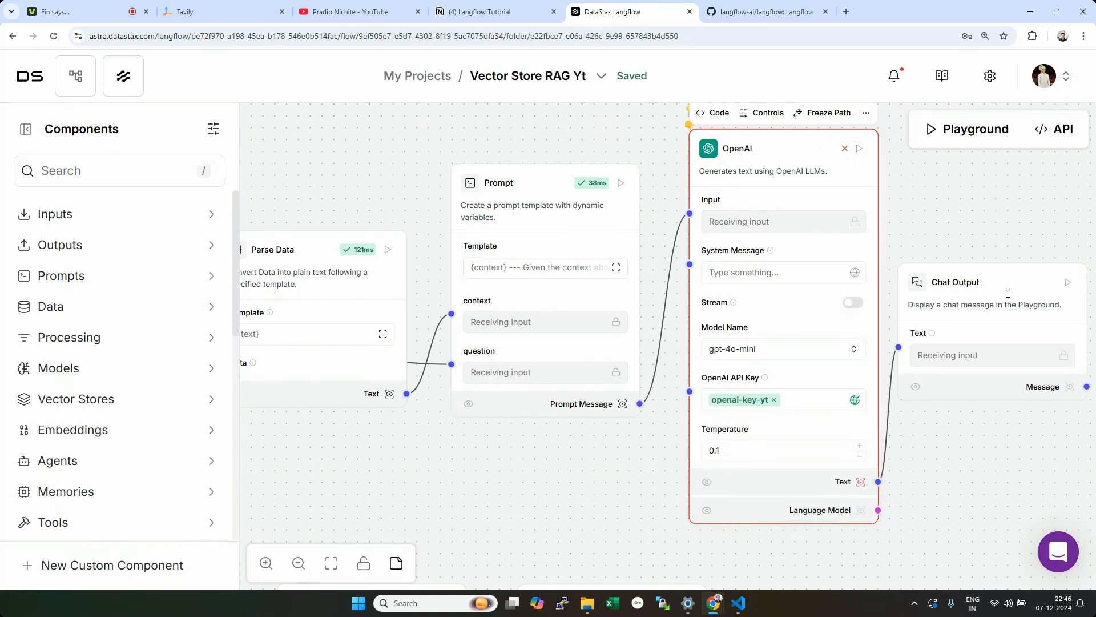
# Step: Run the flow through Chat Output successfully, then open the Playground
pyautogui.click(1068, 282)
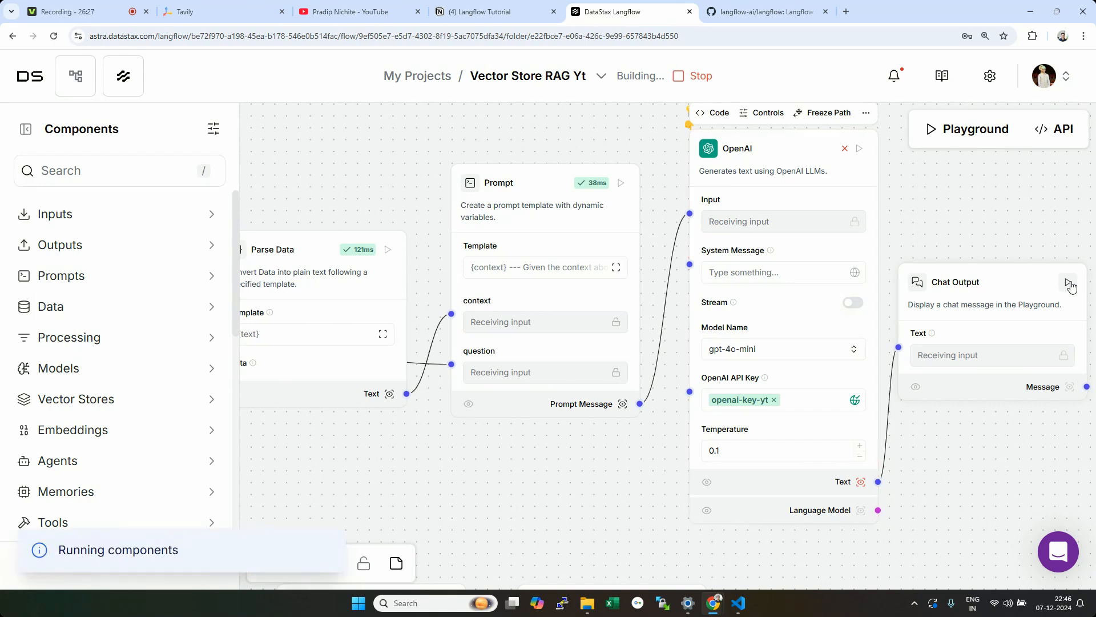
pyautogui.scroll(1, 533, 431)
pyautogui.scroll(-3, 526, 490)
pyautogui.scroll(-3, 526, 490)
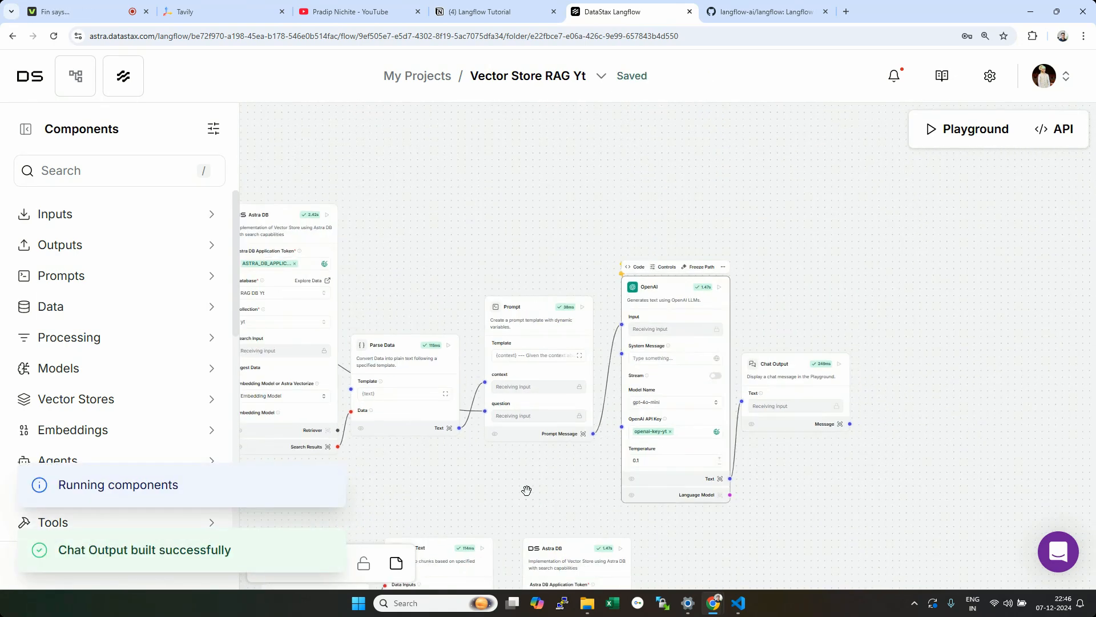
pyautogui.moveTo(517, 496); pyautogui.dragTo(727, 461)
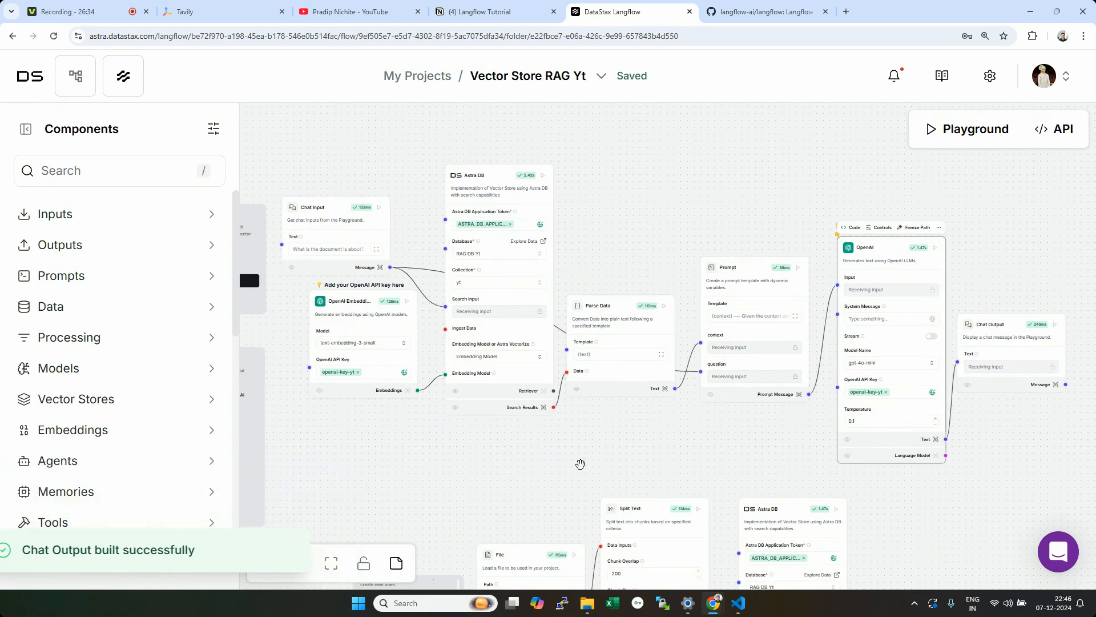
pyautogui.moveTo(581, 464); pyautogui.dragTo(715, 438)
pyautogui.scroll(1, 684, 395)
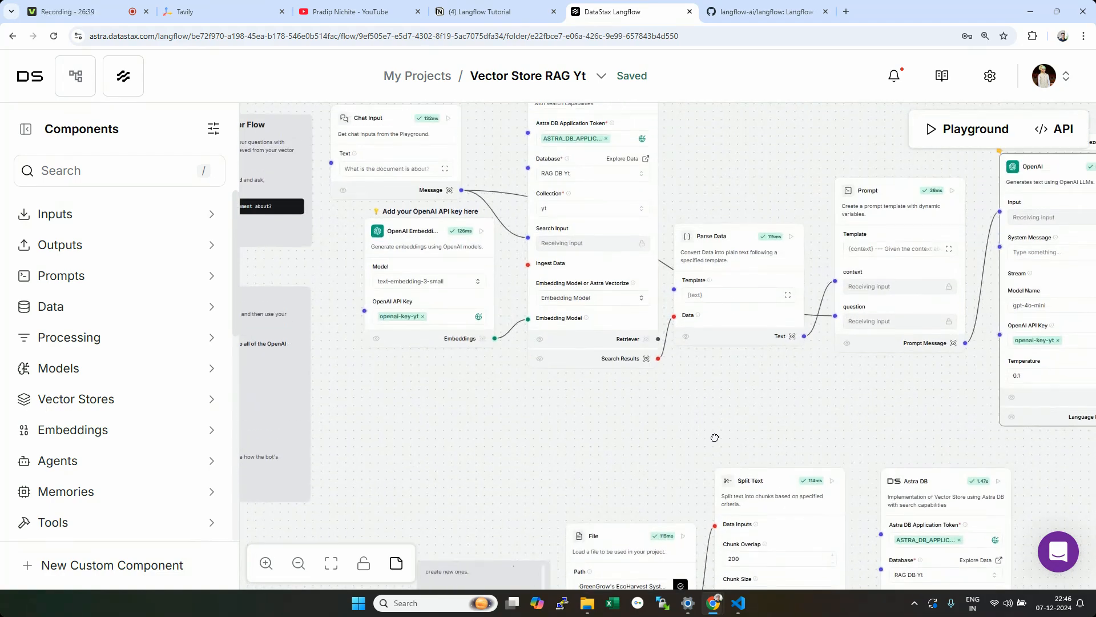
pyautogui.click(725, 295)
pyautogui.moveTo(708, 397); pyautogui.dragTo(611, 495)
pyautogui.scroll(-1, 801, 229)
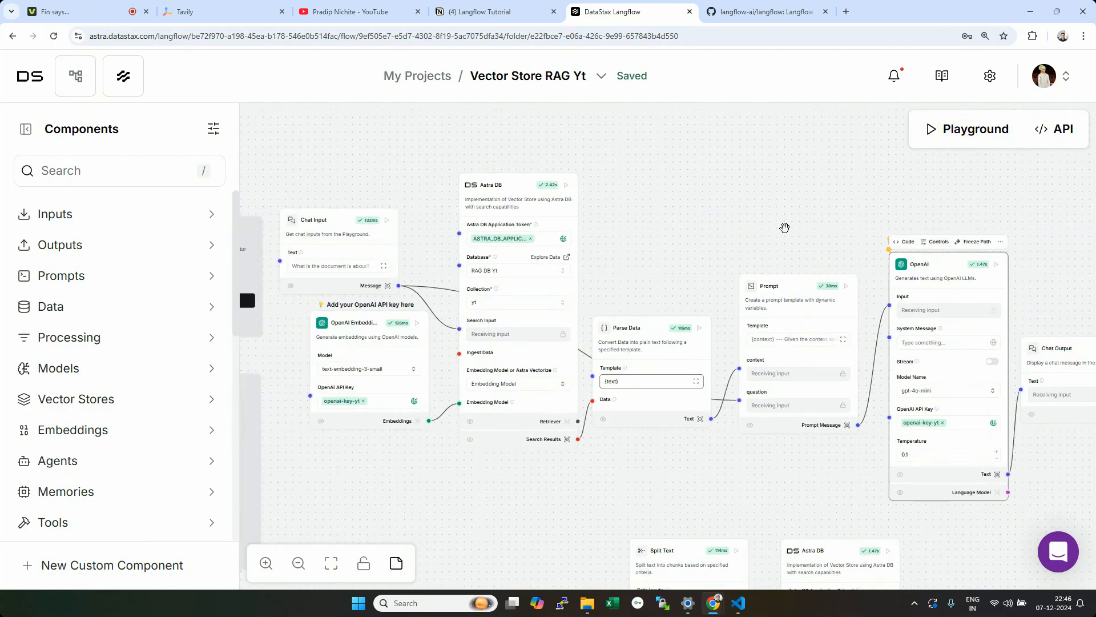
pyautogui.click(967, 133)
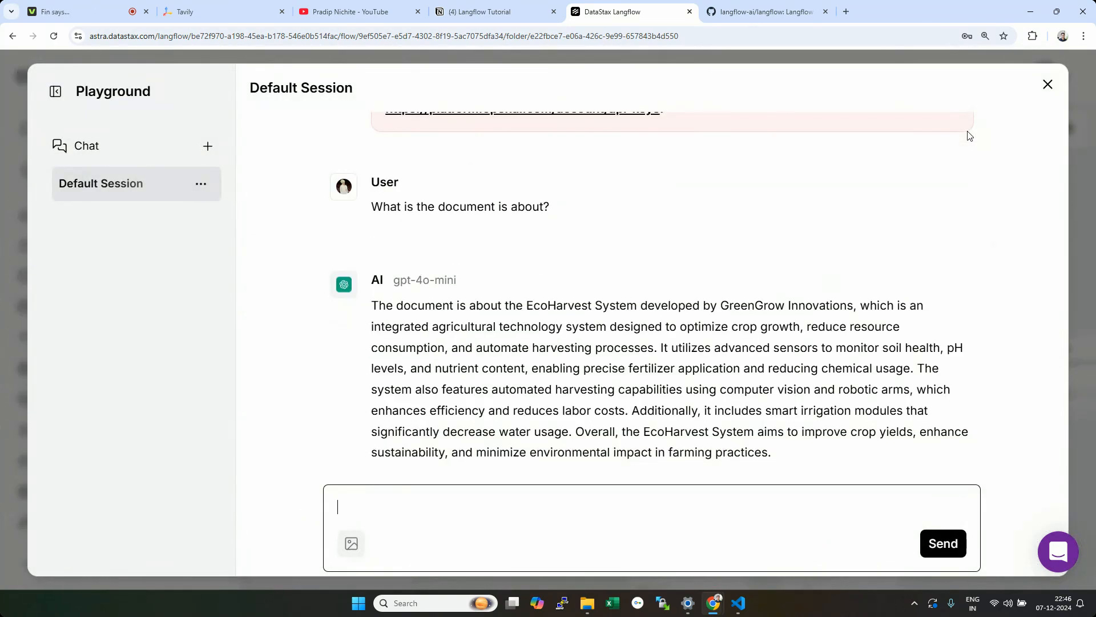
# Step: Start a new empty chat in the Langflow Playground and focus its message box
pyautogui.scroll(10, 773, 333)
pyautogui.scroll(1, 773, 333)
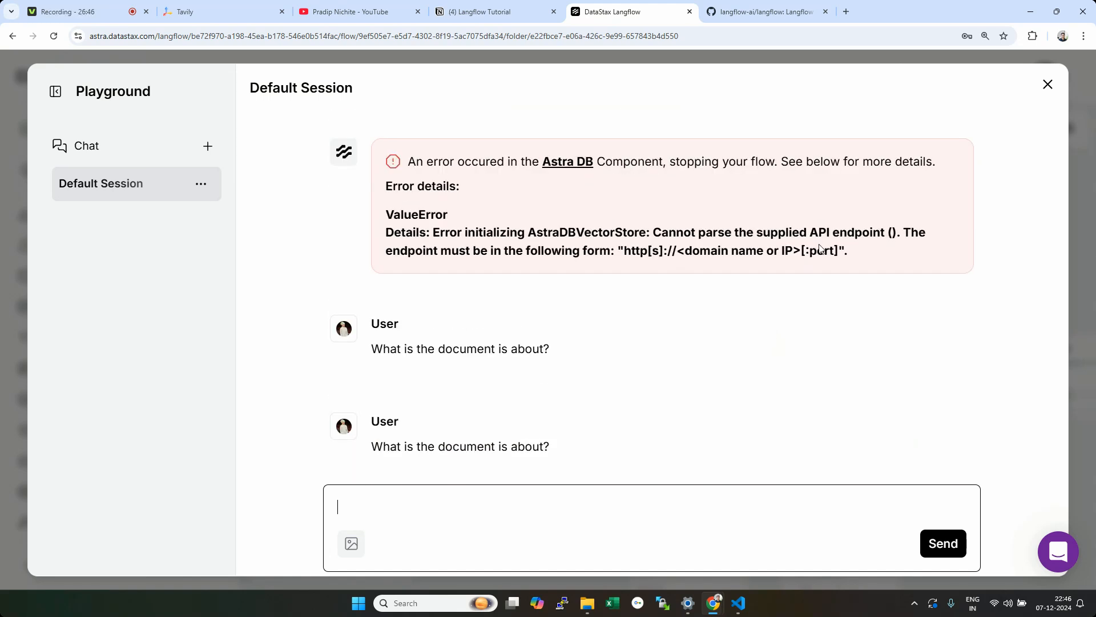
pyautogui.click(207, 146)
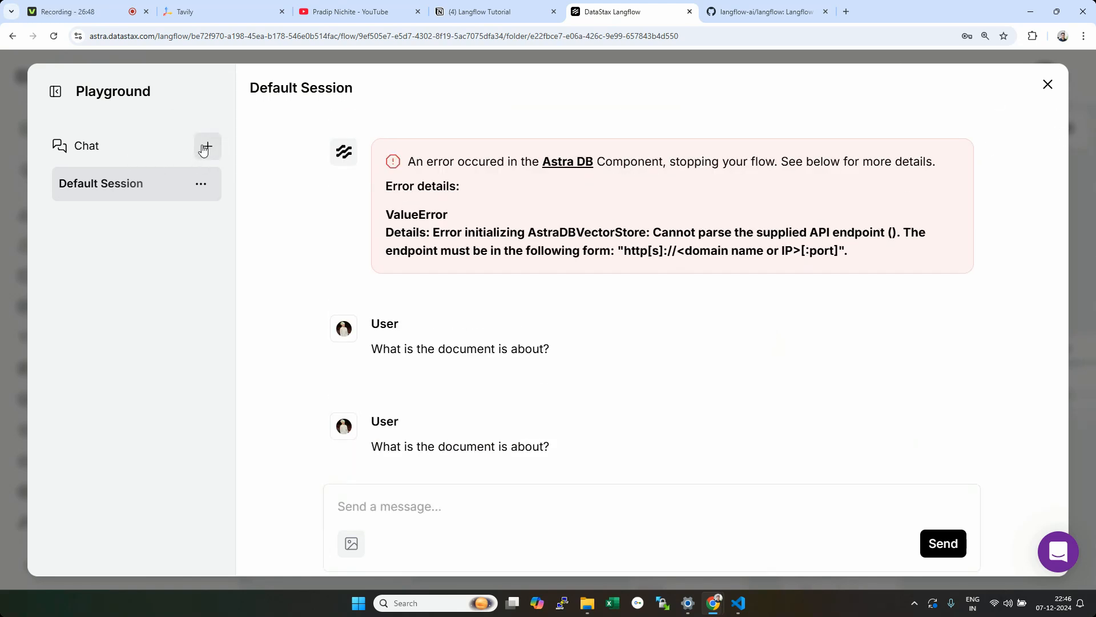
pyautogui.click(399, 499)
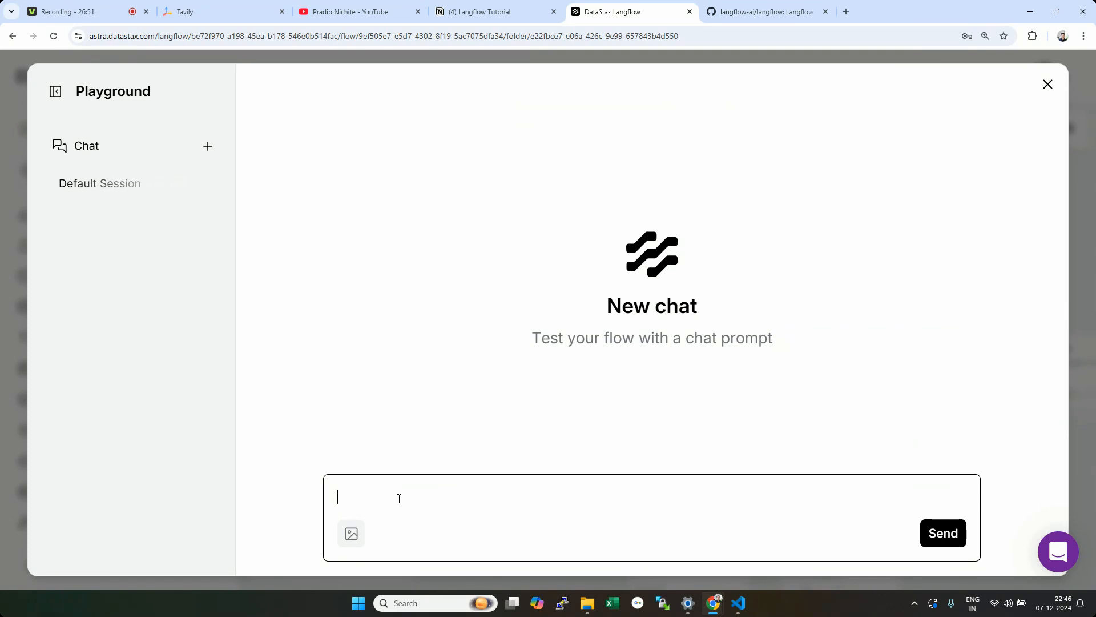
# Step: Switch to the Downloads folder in File Explorer and right-click the GreenGrow PDF
pyautogui.click(587, 603)
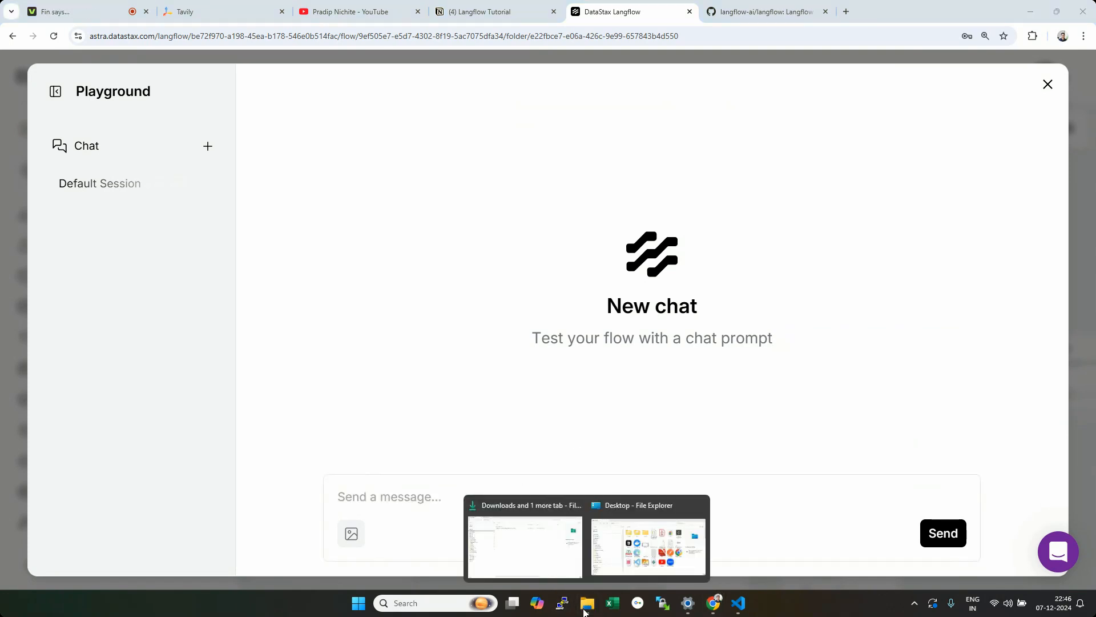
pyautogui.click(514, 552)
pyautogui.click(323, 116)
pyautogui.rightClick(323, 116)
# Step: Open the GreenGrow EcoHarvest PDF in Acrobat, select and copy 'GreenGrow', then return to Langflow
pyautogui.click(346, 149)
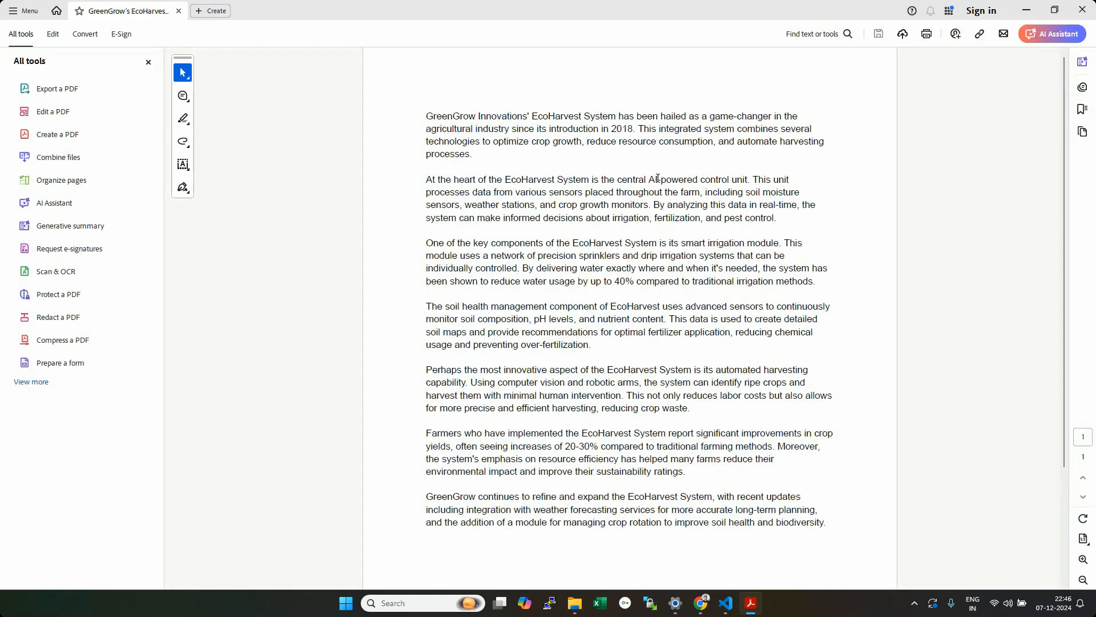
pyautogui.keyDown('ctrl'); pyautogui.scroll(2, 642, 316); pyautogui.keyUp('ctrl')
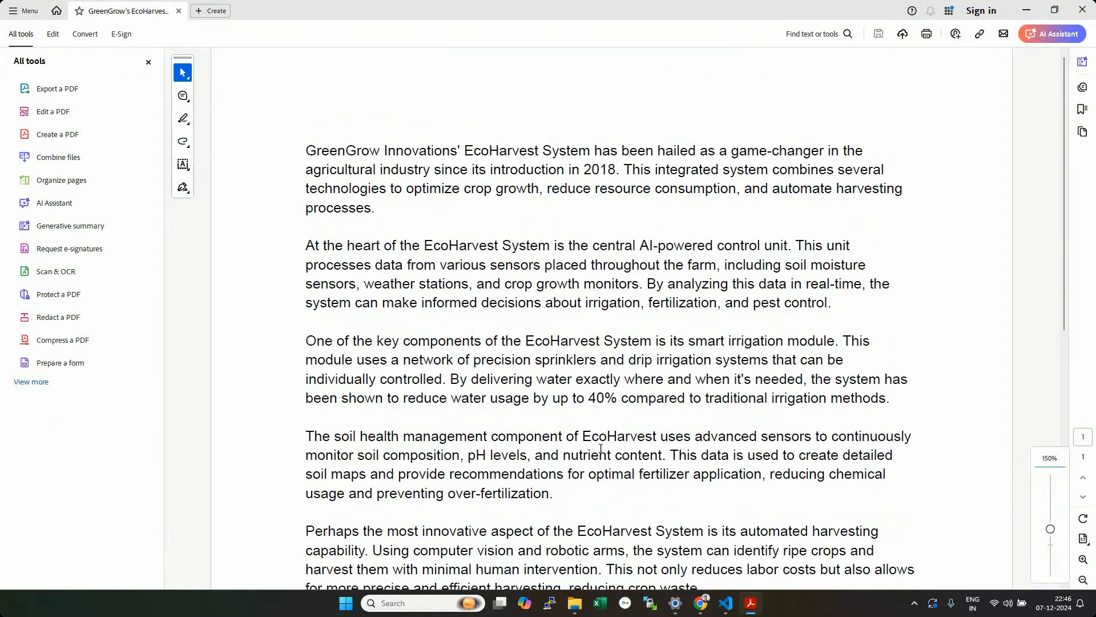
pyautogui.doubleClick(321, 153)
pyautogui.hotkey('ctrl', 'c')
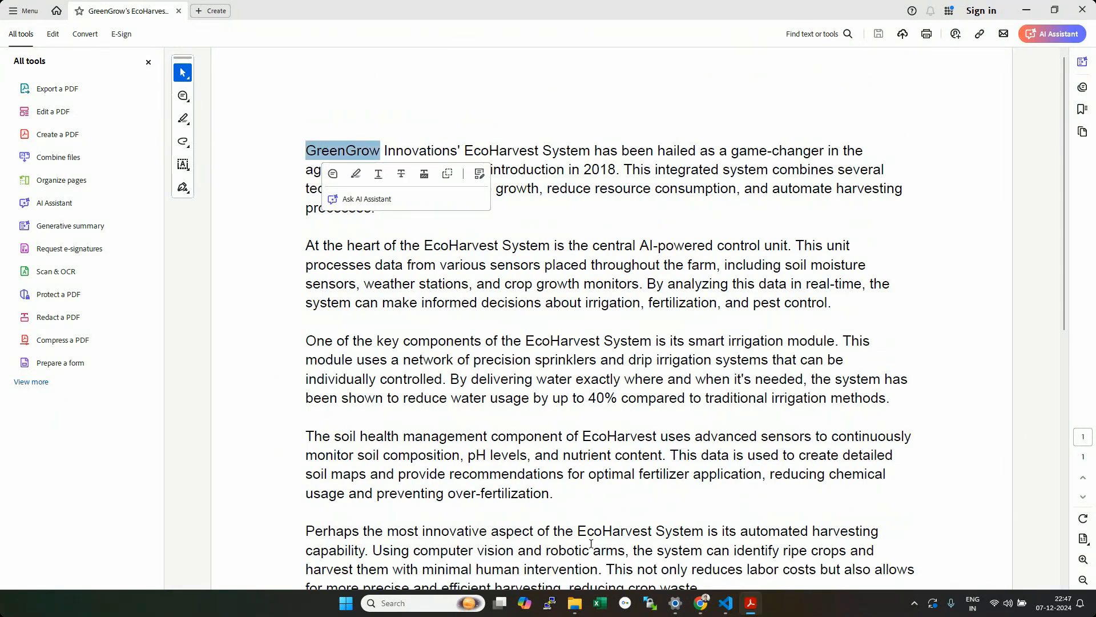
pyautogui.moveTo(701, 603)
pyautogui.click(614, 520)
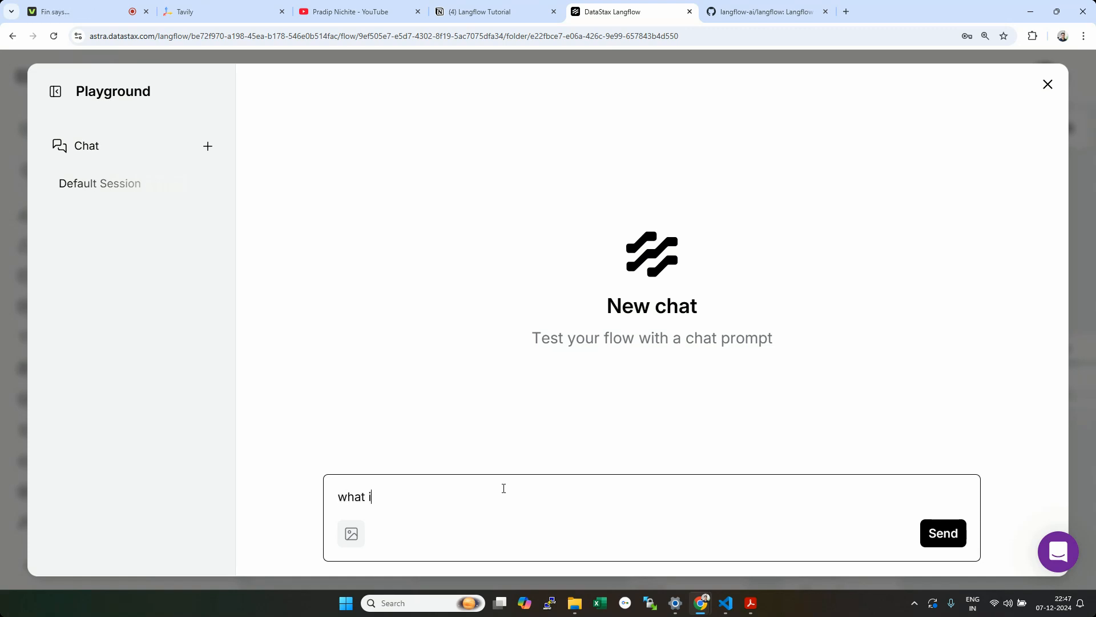
# Step: Send 'what is GreenGrow' in the chat and highlight 'EcoHarvest' in the agent's answer
pyautogui.hotkey('ctrl', 'v')
pyautogui.click(947, 535)
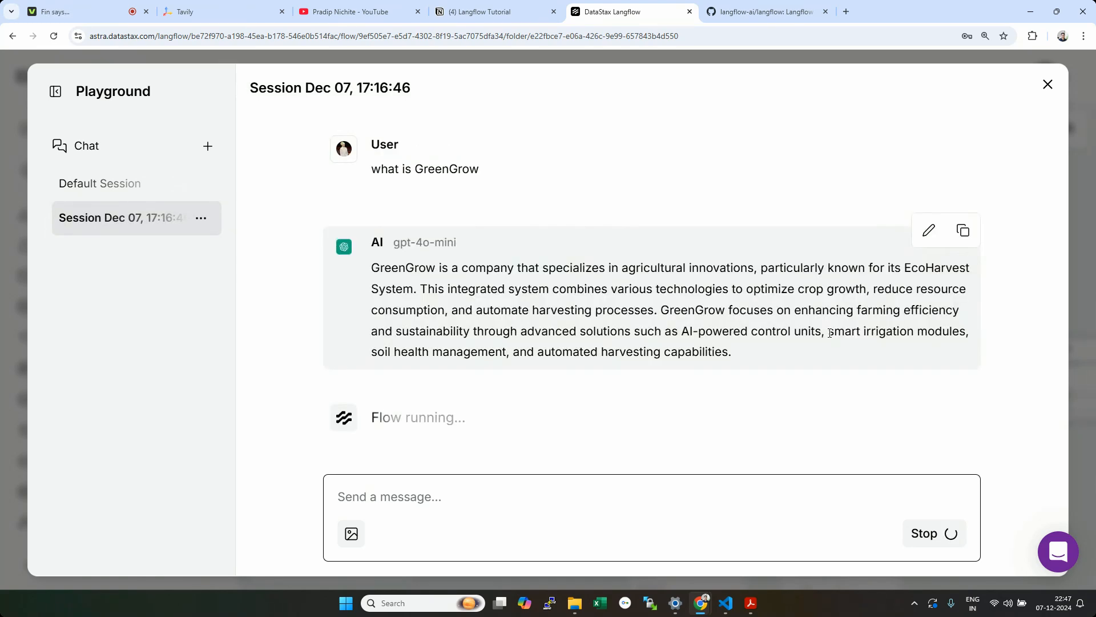
pyautogui.moveTo(373, 270); pyautogui.dragTo(762, 274)
pyautogui.click(687, 283)
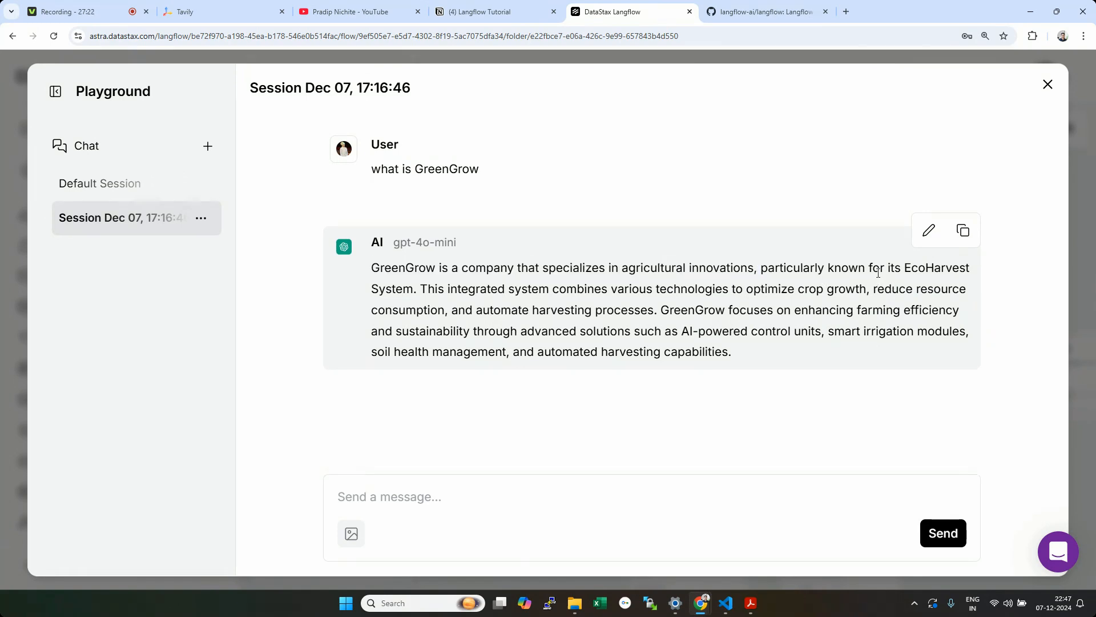
pyautogui.doubleClick(907, 268)
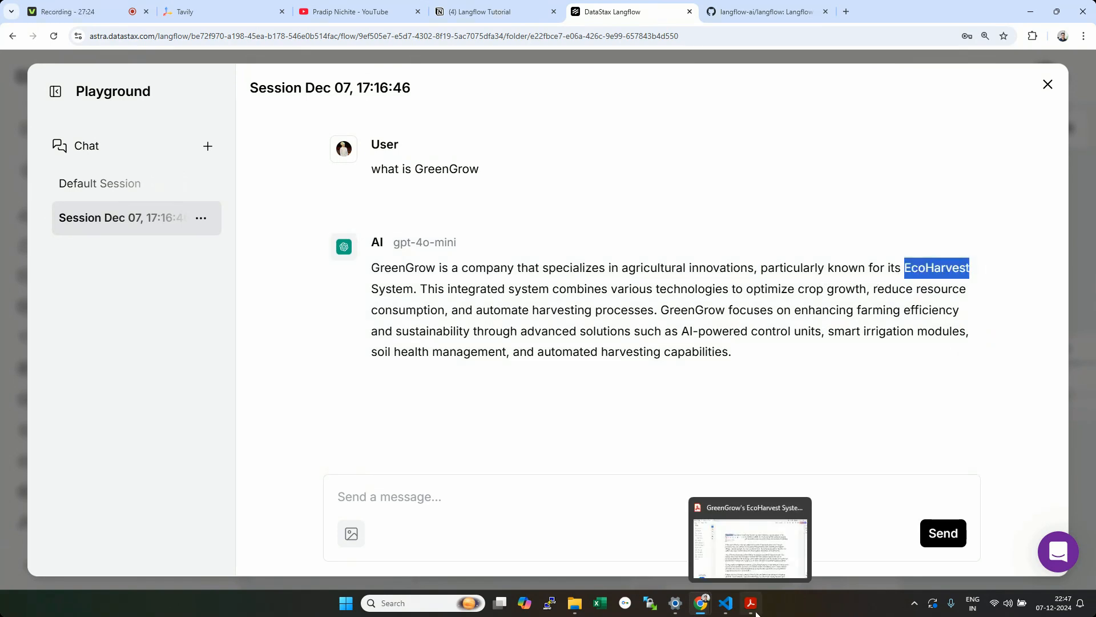
# Step: Find and highlight 'EcoHarvest System' in the Acrobat PDF to check the answer
pyautogui.click(750, 603)
pyautogui.click(577, 173)
pyautogui.moveTo(466, 151); pyautogui.dragTo(590, 152)
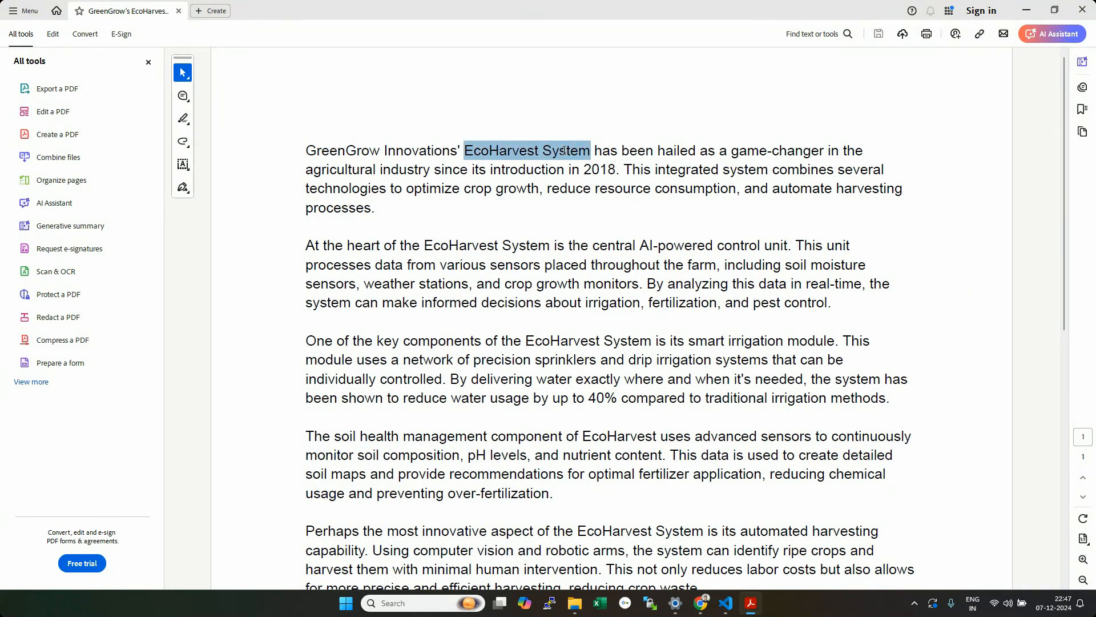
pyautogui.click(751, 603)
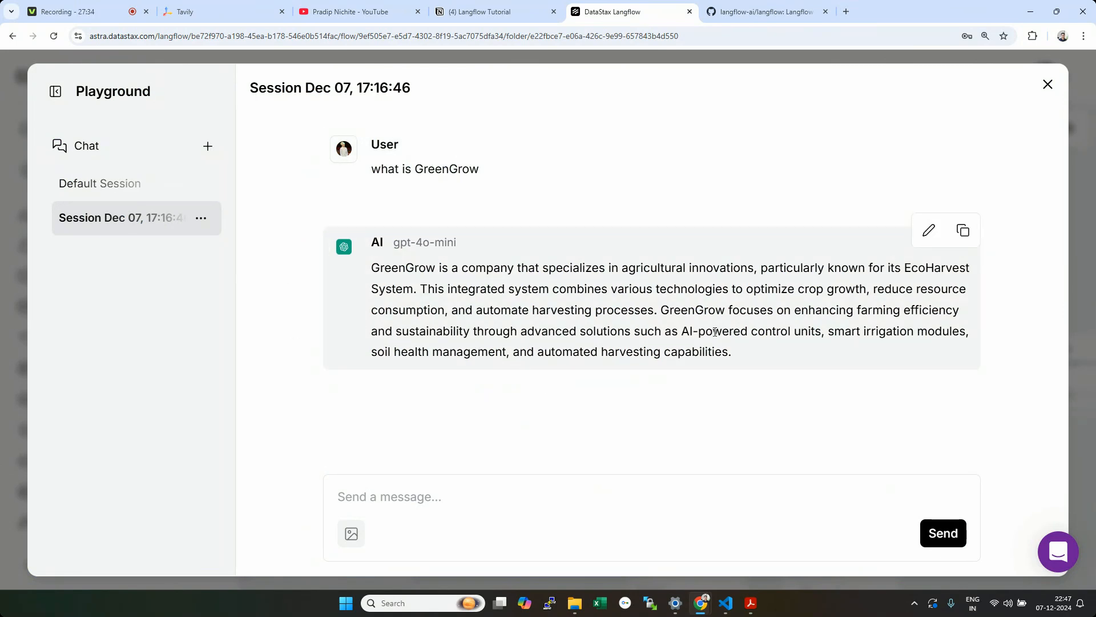
# Step: Highlight the agent's full reply, then close the Playground back to the Vector Store RAG Yt canvas
pyautogui.moveTo(372, 267); pyautogui.dragTo(958, 364)
pyautogui.click(956, 361)
pyautogui.moveTo(738, 360); pyautogui.dragTo(370, 243)
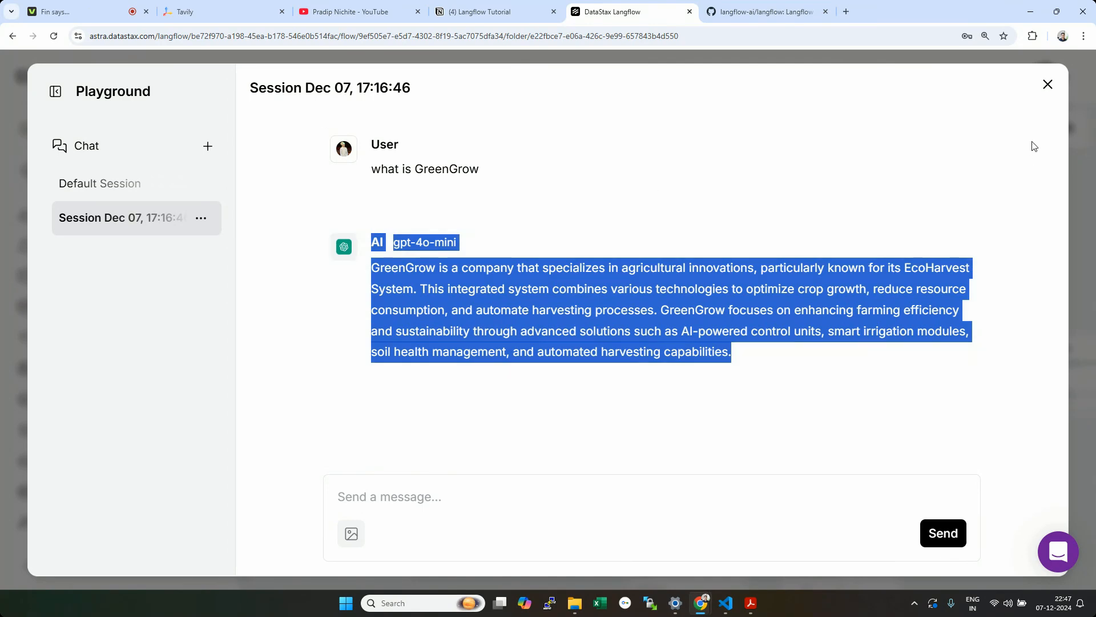
pyautogui.click(1048, 84)
pyautogui.moveTo(687, 225); pyautogui.dragTo(778, 199)
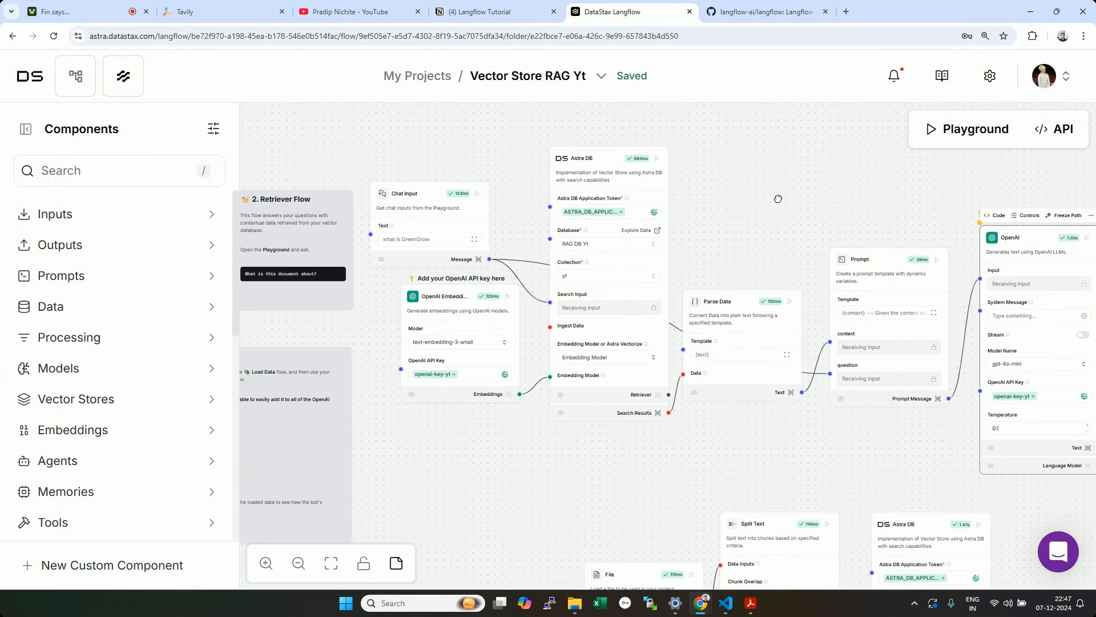
# Step: Pan over the README and Retriever Flow notes, inspecting the Chat Input and OpenAI Embeddings components
pyautogui.moveTo(459, 476); pyautogui.dragTo(577, 457)
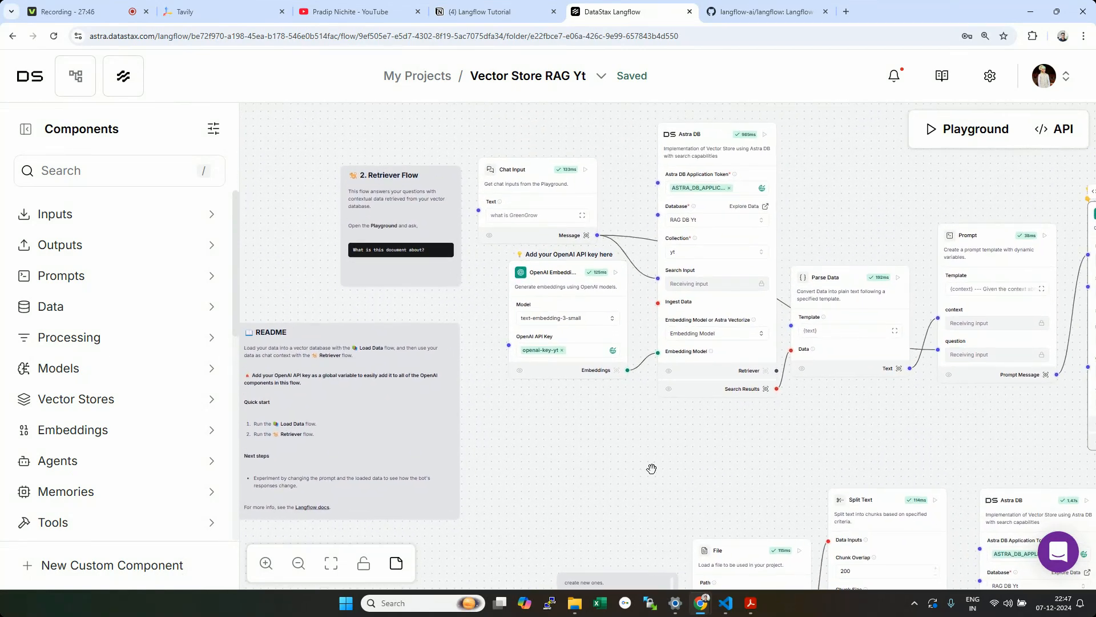
pyautogui.scroll(2, 663, 471)
pyautogui.moveTo(724, 412); pyautogui.dragTo(621, 457)
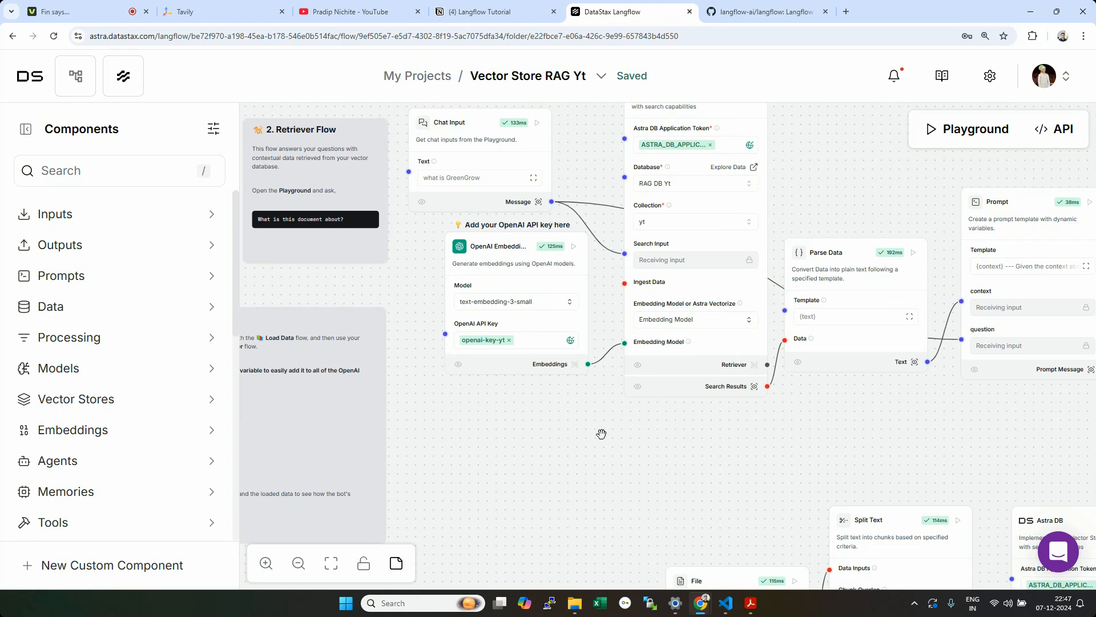
pyautogui.moveTo(599, 434); pyautogui.dragTo(617, 362)
pyautogui.moveTo(663, 437); pyautogui.dragTo(548, 477)
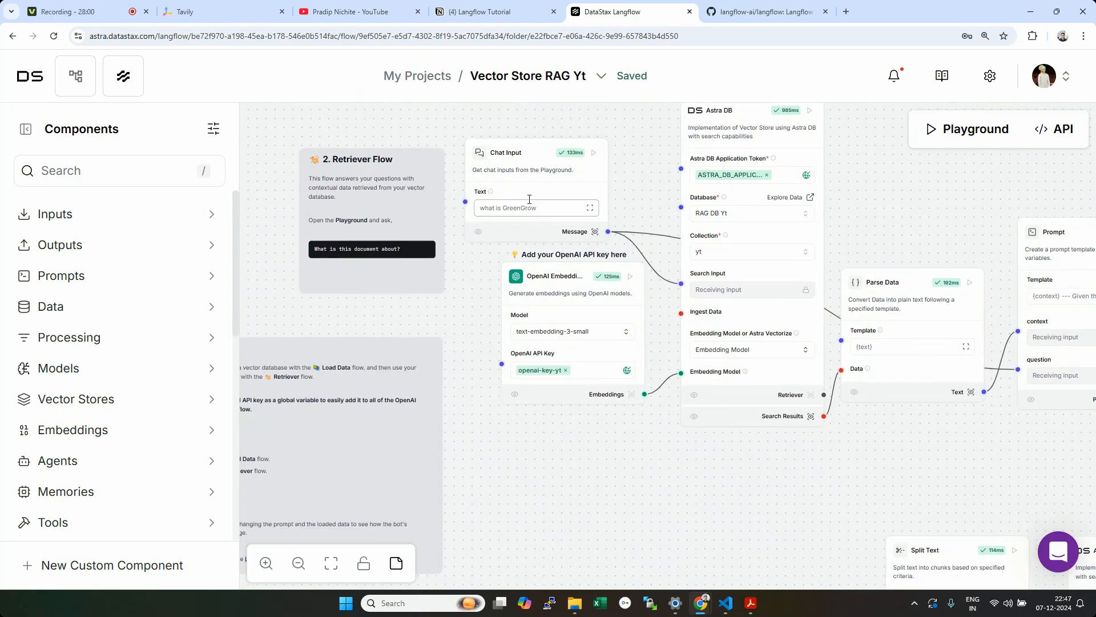
pyautogui.click(515, 167)
pyautogui.click(543, 281)
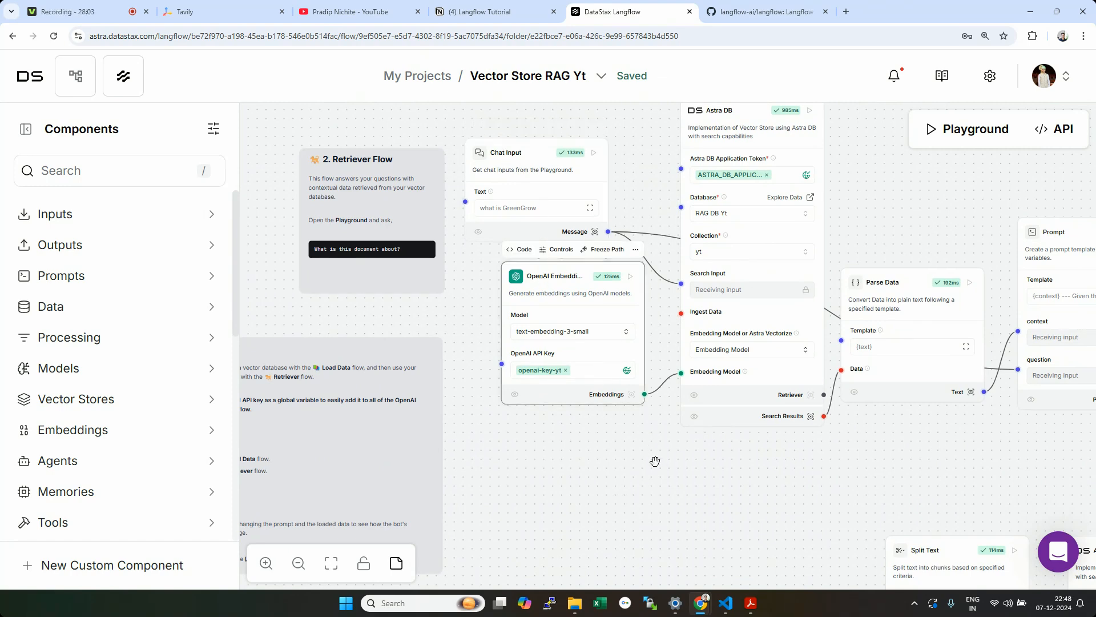
pyautogui.moveTo(656, 460); pyautogui.dragTo(409, 470)
# Step: Inspect the Astra DB, Parse Data, Prompt, OpenAI and Chat Output components
pyautogui.click(495, 144)
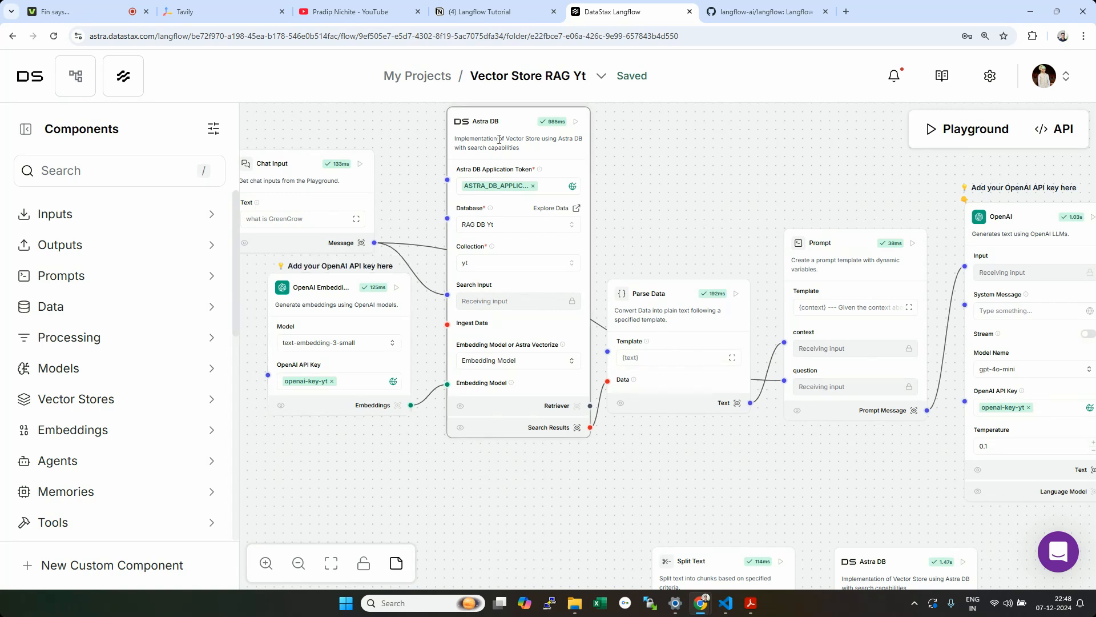
pyautogui.click(653, 303)
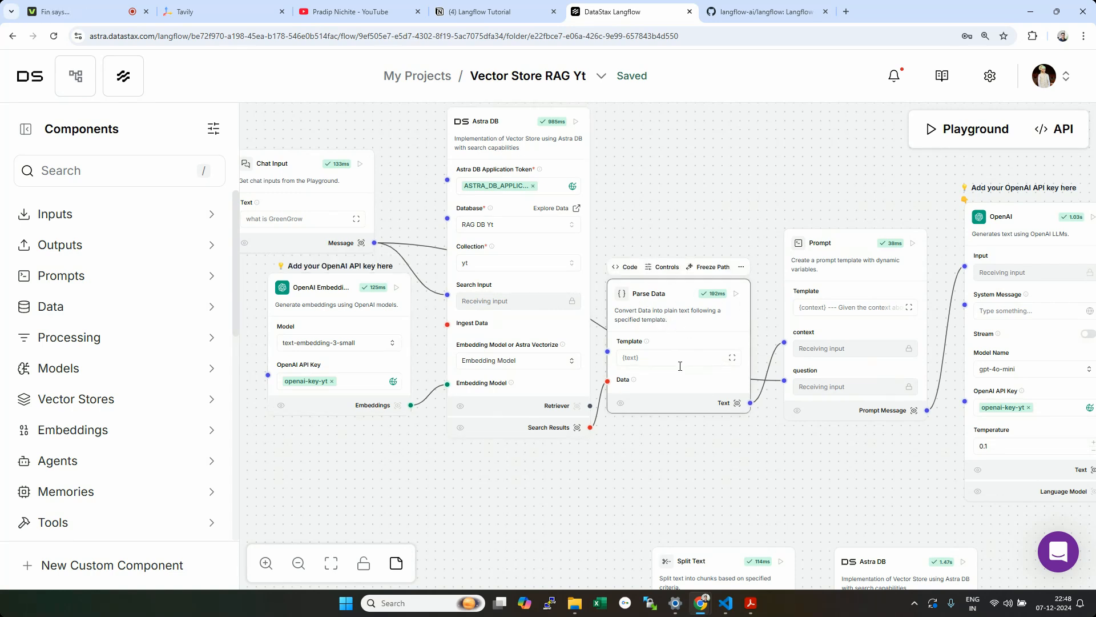
pyautogui.click(793, 251)
pyautogui.click(999, 255)
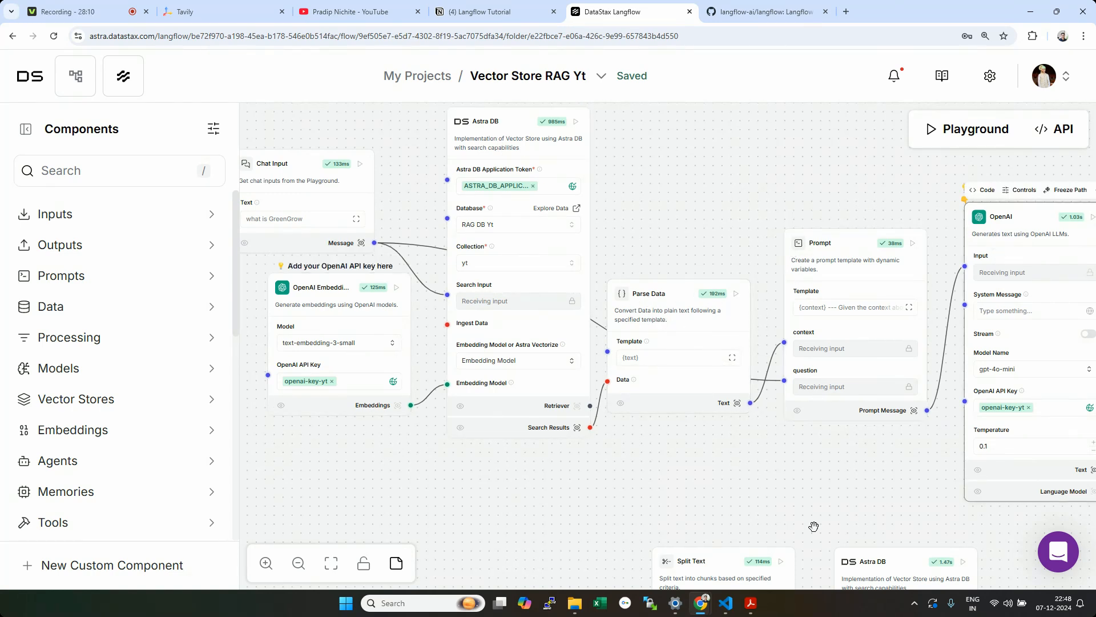
pyautogui.moveTo(799, 511); pyautogui.dragTo(855, 486)
pyautogui.click(888, 298)
# Step: Reframe the flow, then go back to the My Projects page
pyautogui.scroll(-3, 737, 459)
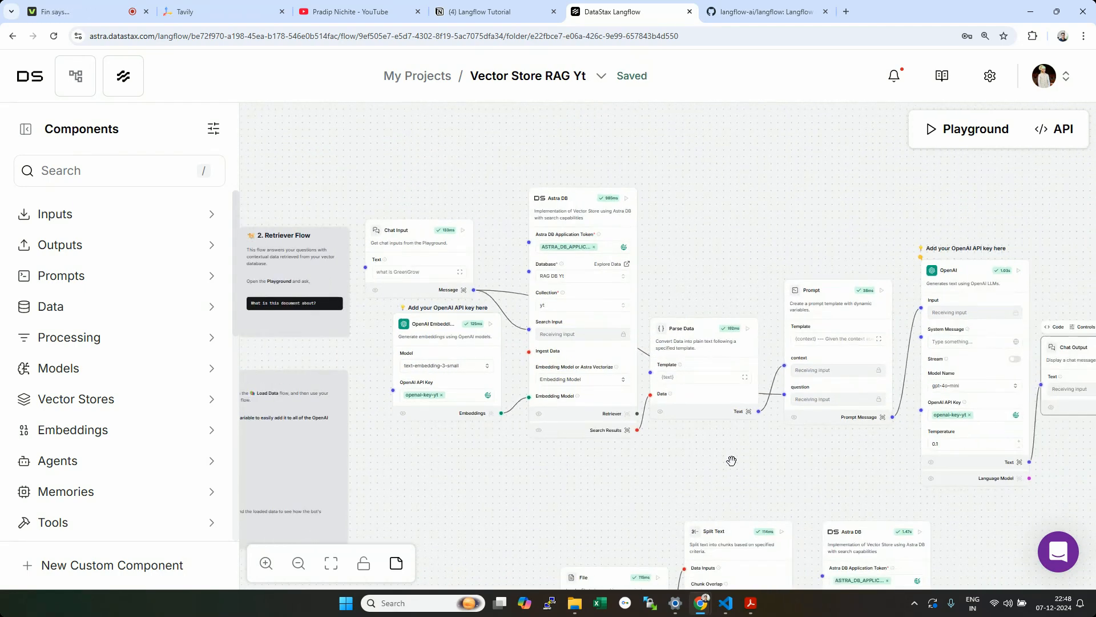
pyautogui.scroll(3, 728, 466)
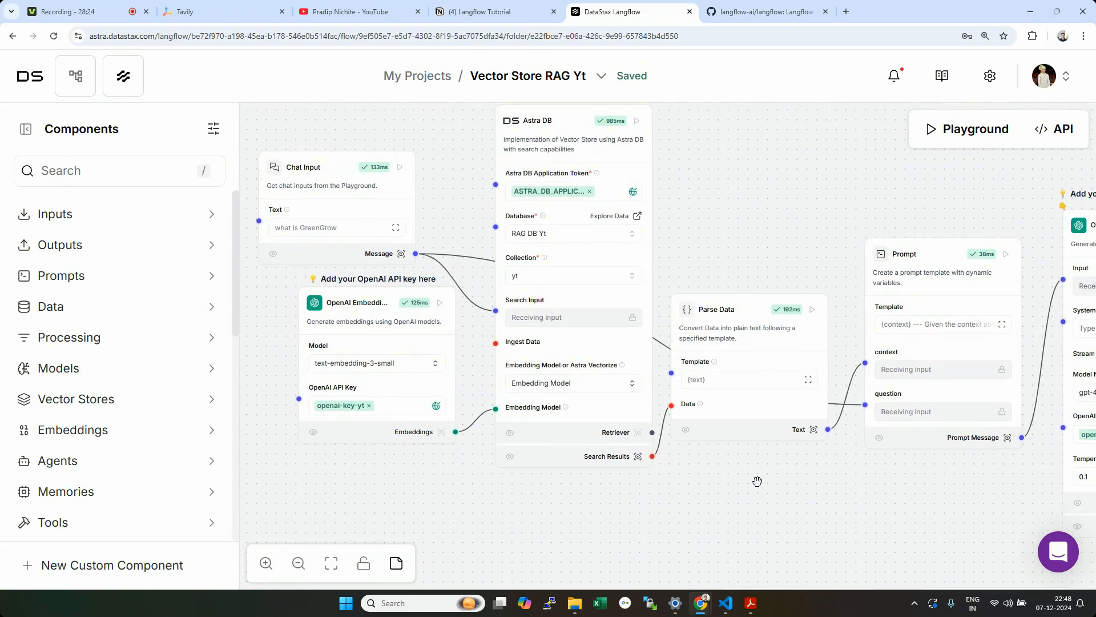
pyautogui.moveTo(757, 482); pyautogui.dragTo(739, 462)
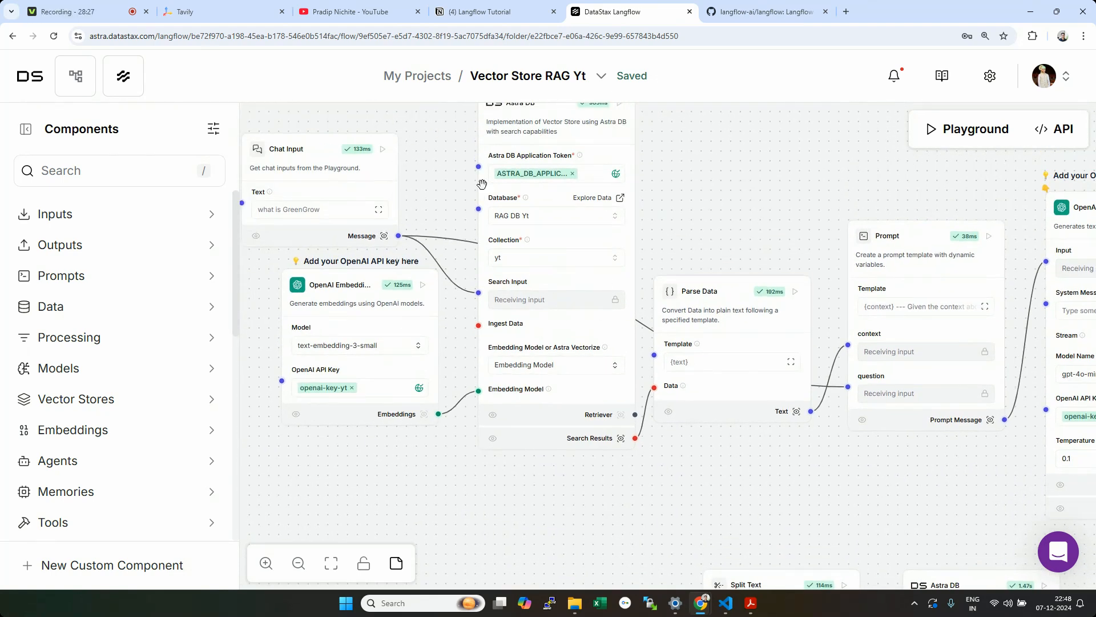
pyautogui.click(423, 80)
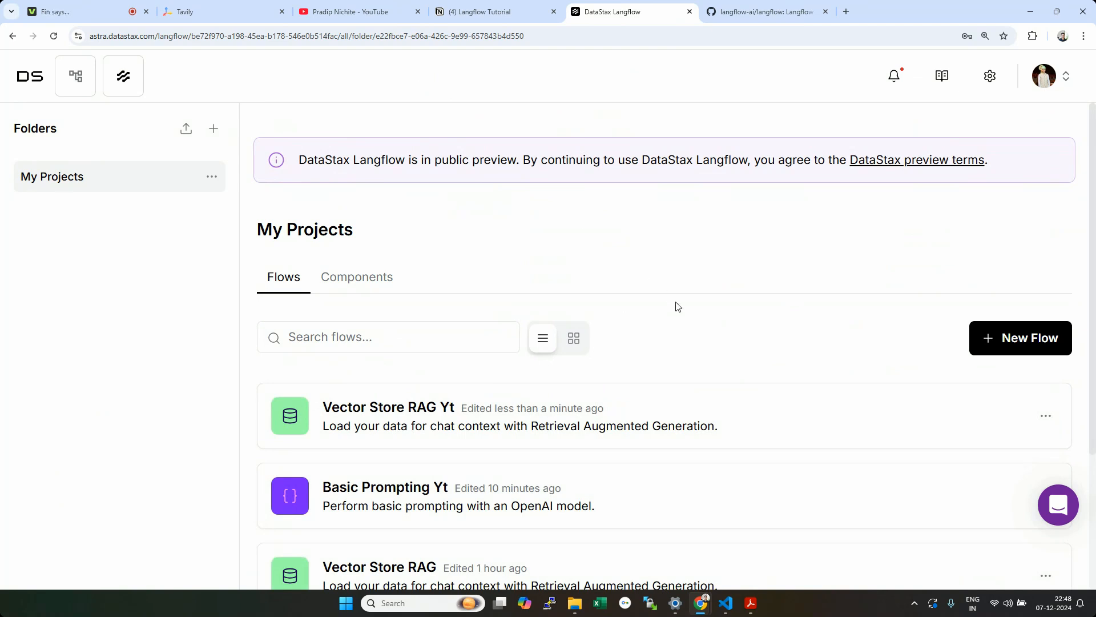
# Step: Create a new flow from New Flow using the Simple Agent template card
pyautogui.scroll(-1, 601, 422)
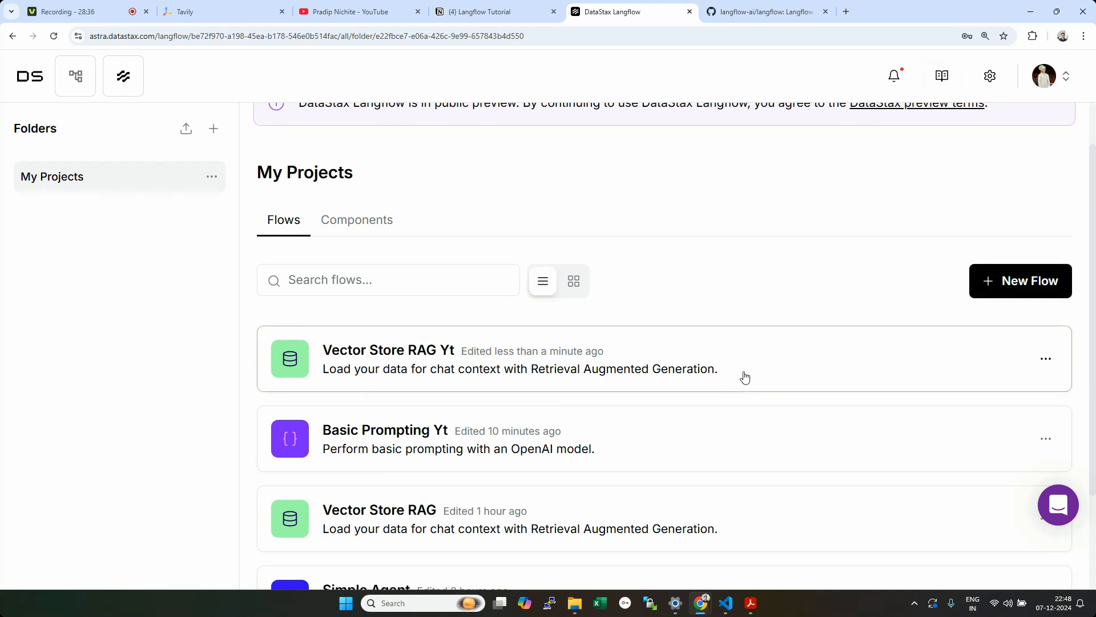
pyautogui.click(1017, 281)
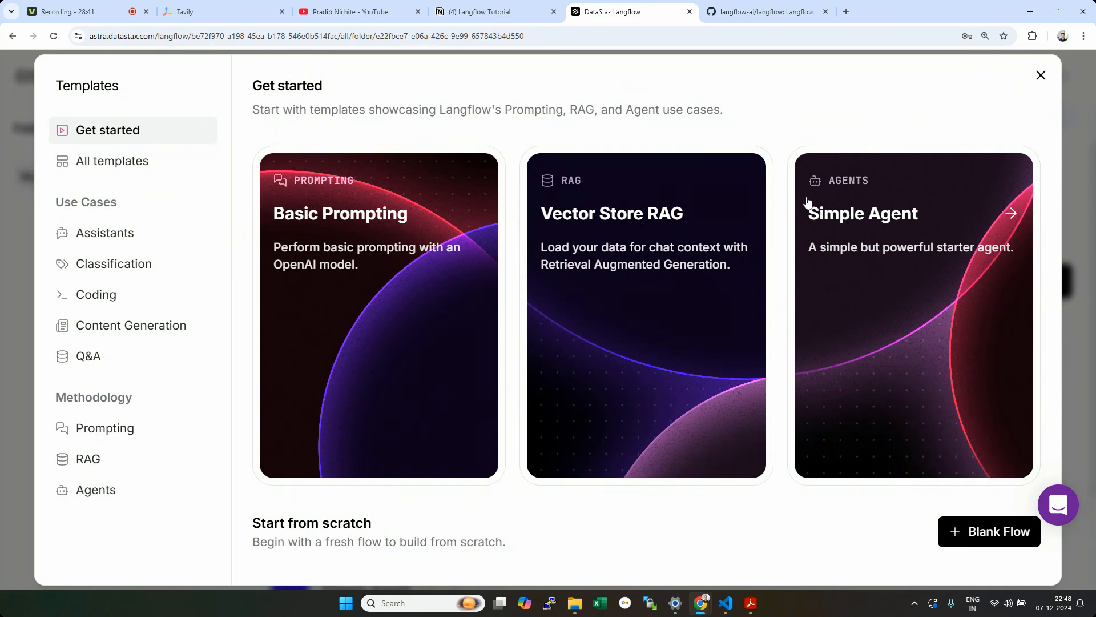
pyautogui.click(862, 233)
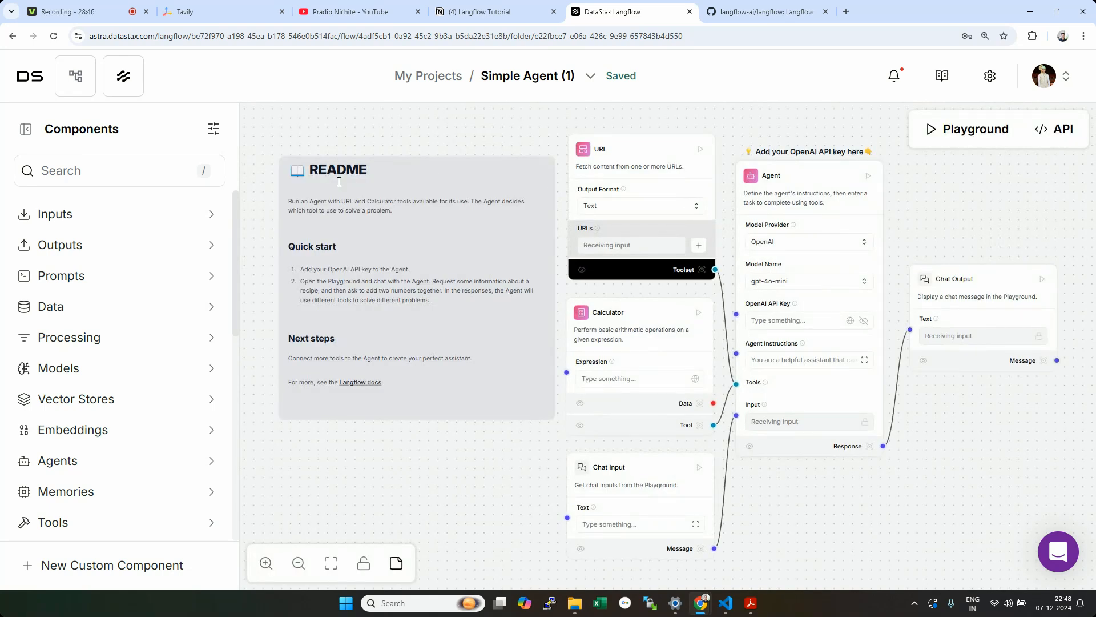
# Step: Move the README note beside the Simple Agent nodes, adjusting the zoom
pyautogui.scroll(5, 355, 492)
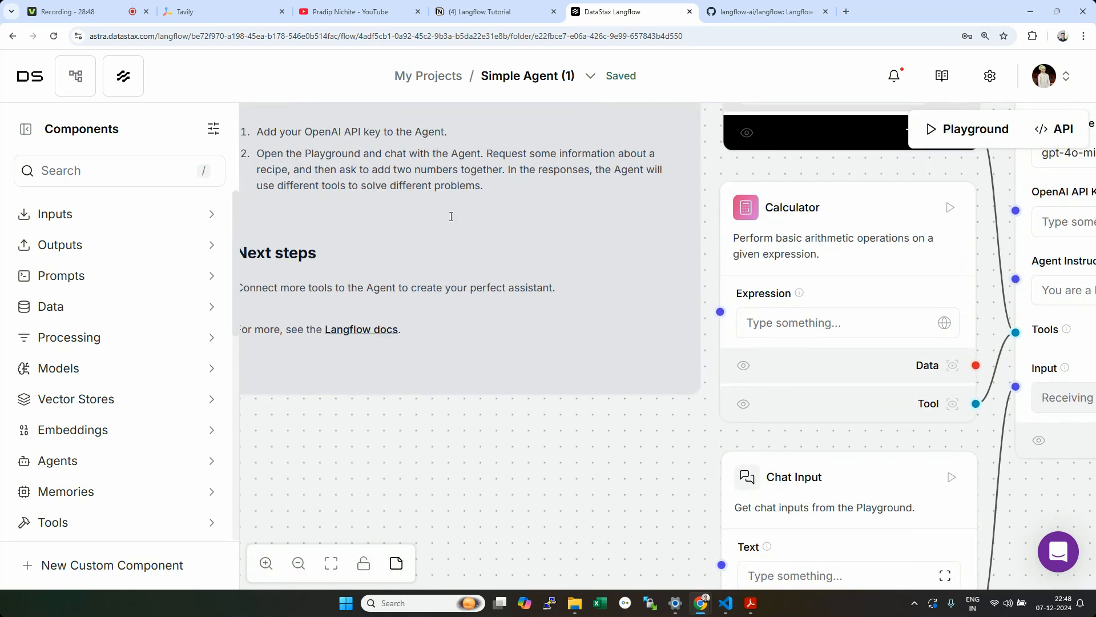
pyautogui.moveTo(451, 216); pyautogui.dragTo(470, 389)
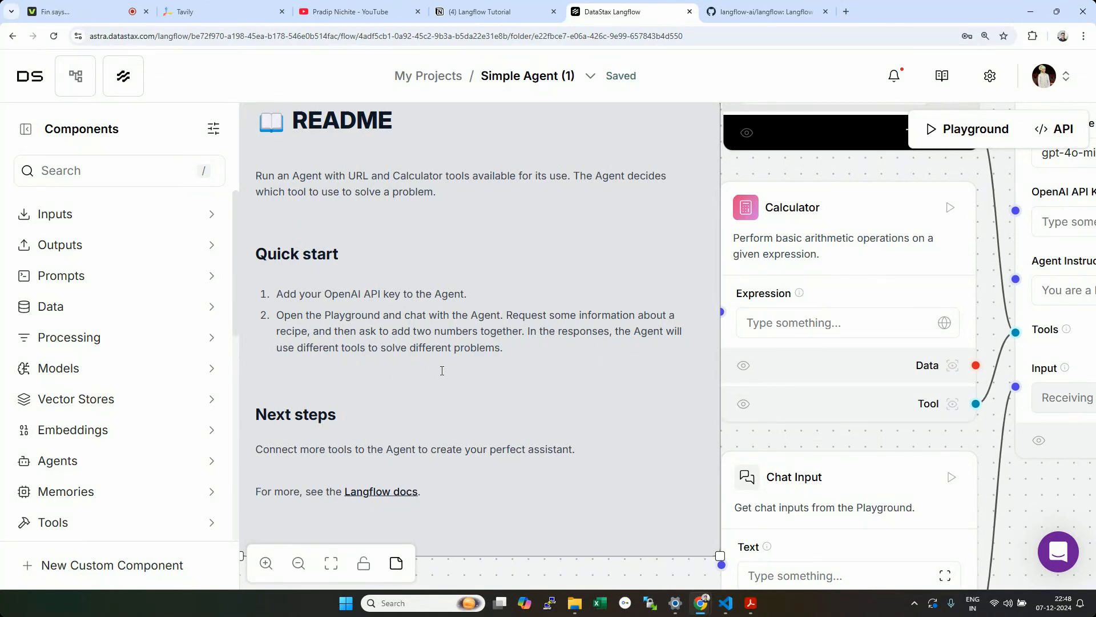
pyautogui.scroll(-3, 441, 368)
pyautogui.scroll(-3, 458, 370)
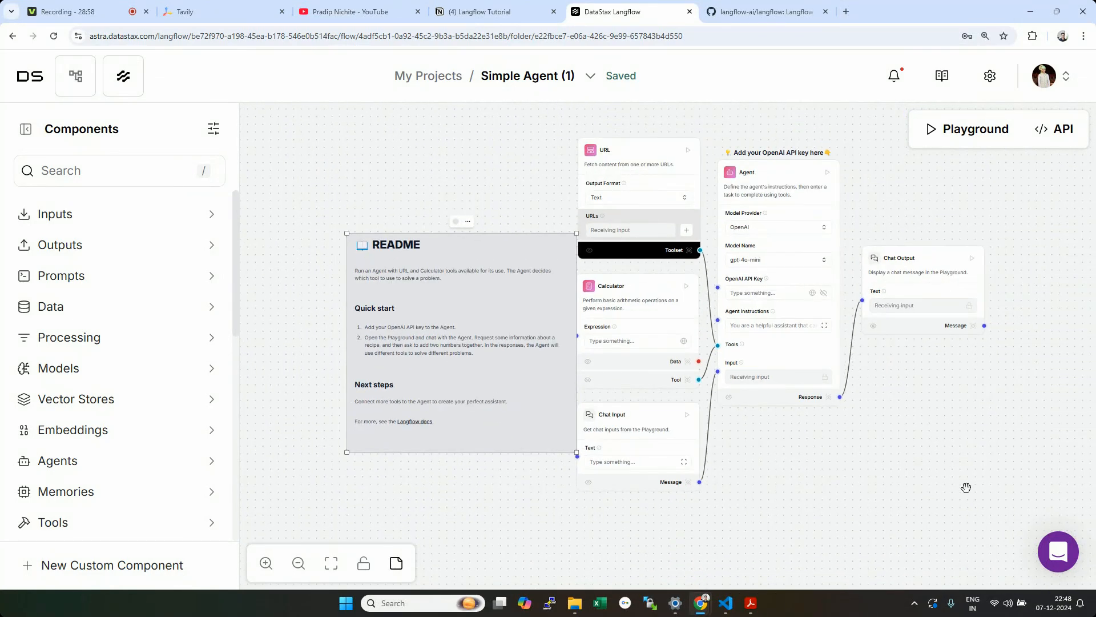
pyautogui.scroll(1, 966, 487)
# Step: Frame the whole flow and run it from the Chat Output node
pyautogui.moveTo(923, 418); pyautogui.dragTo(925, 454)
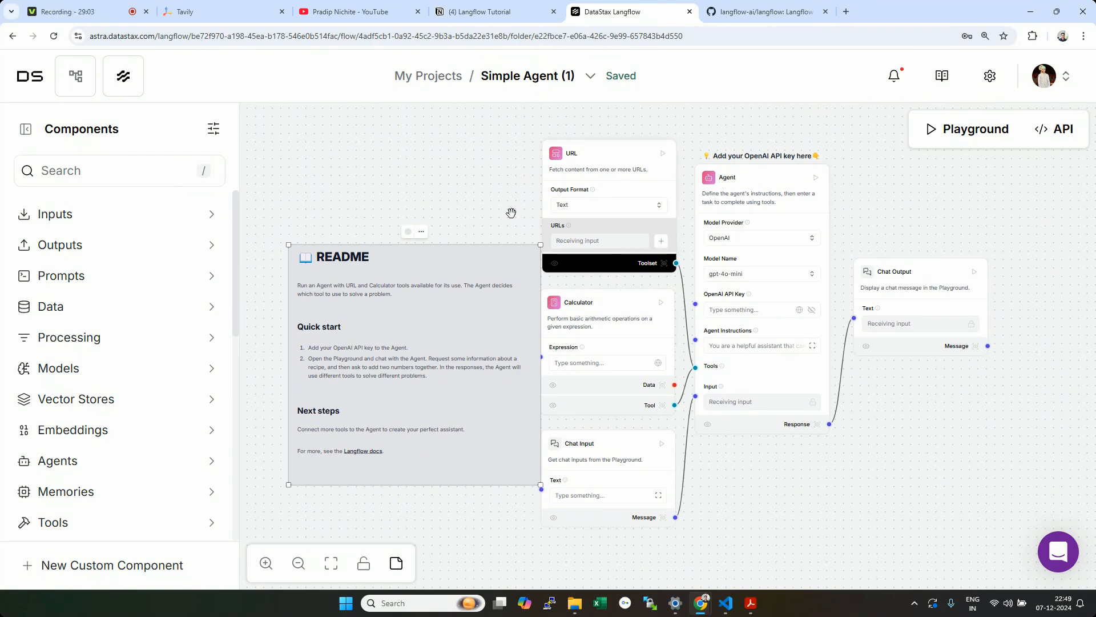
pyautogui.scroll(1, 880, 428)
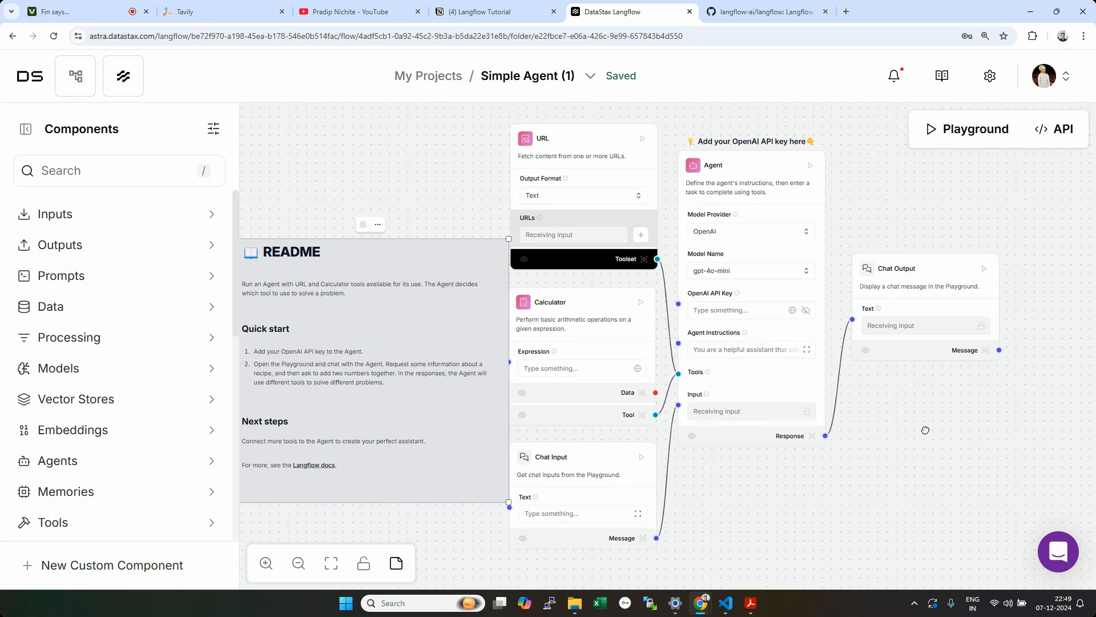
pyautogui.click(986, 282)
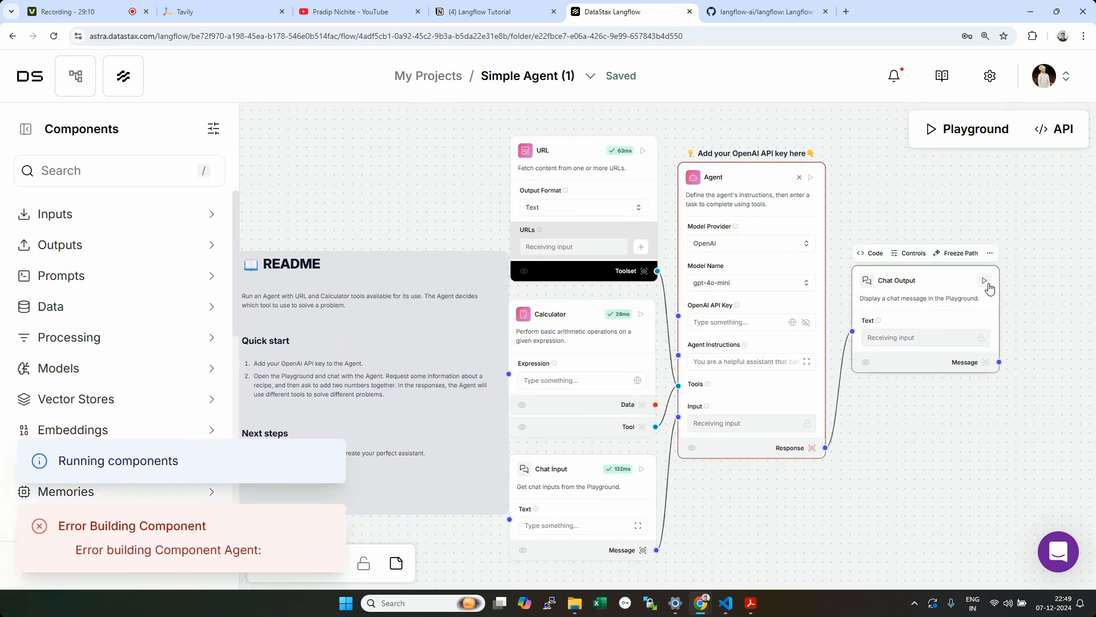
# Step: Inspect the URL, Agent, Calculator and Chat nodes, then list global variables for the Agent's OpenAI API Key
pyautogui.click(565, 177)
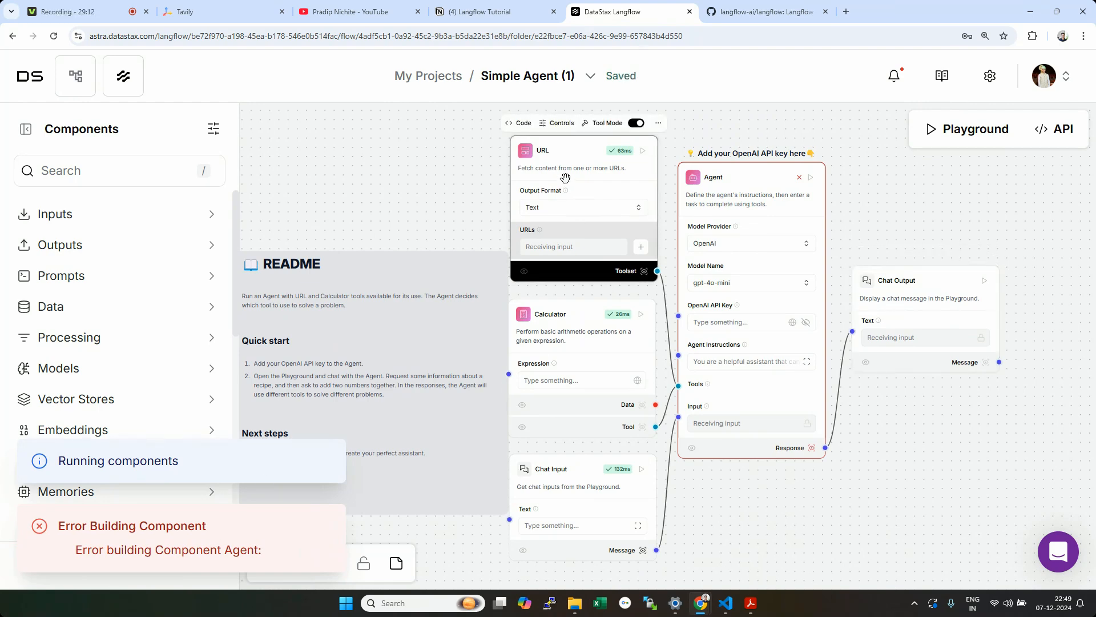
pyautogui.click(703, 184)
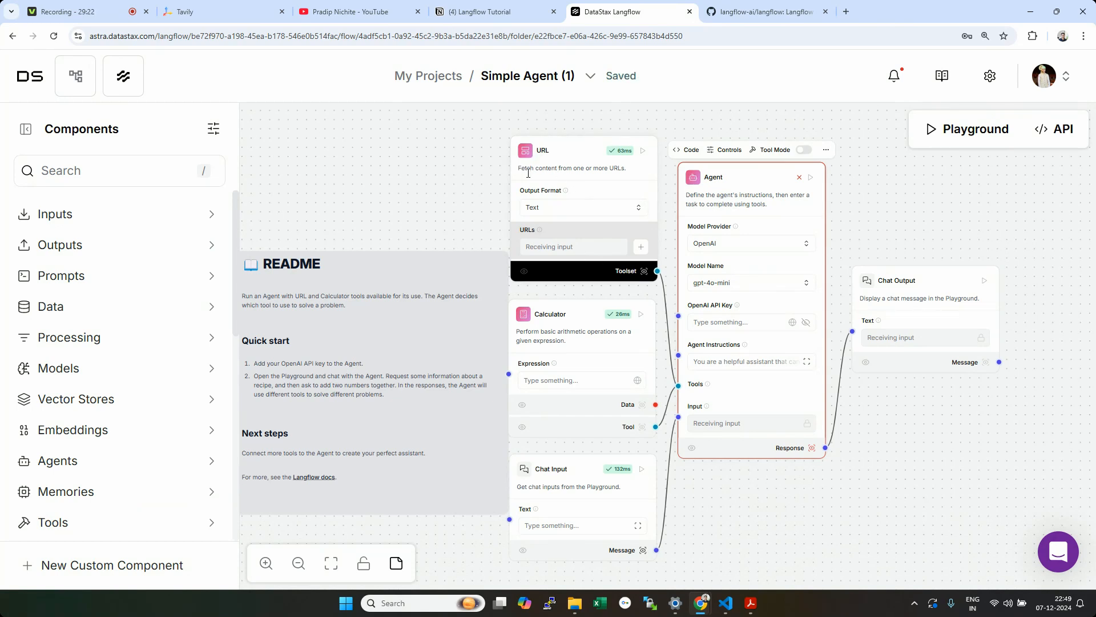
pyautogui.click(627, 170)
pyautogui.click(561, 322)
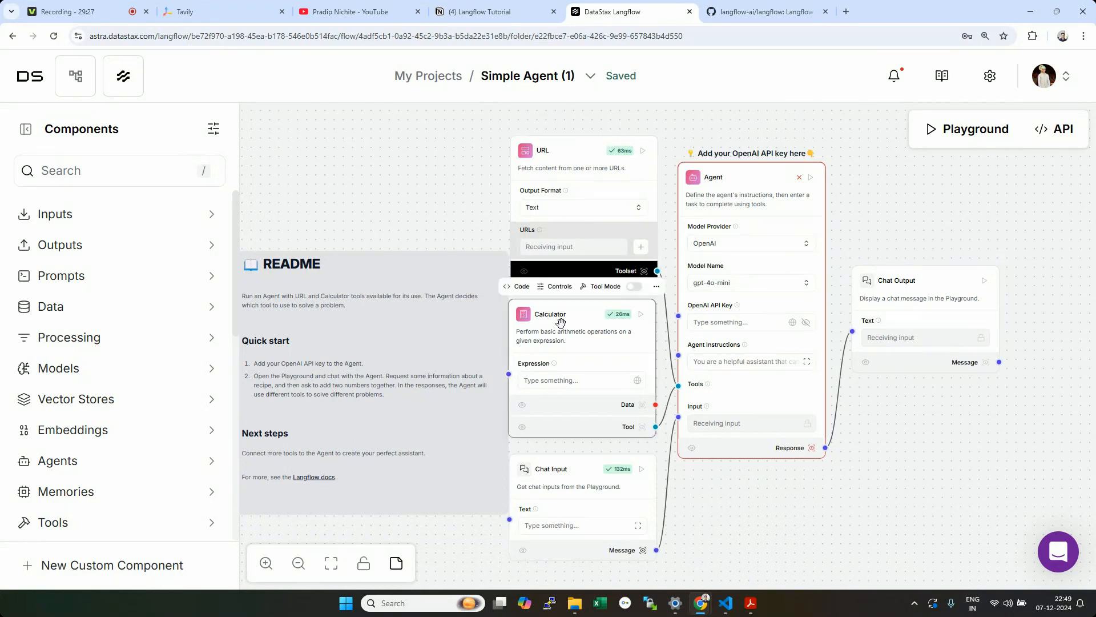
pyautogui.click(563, 460)
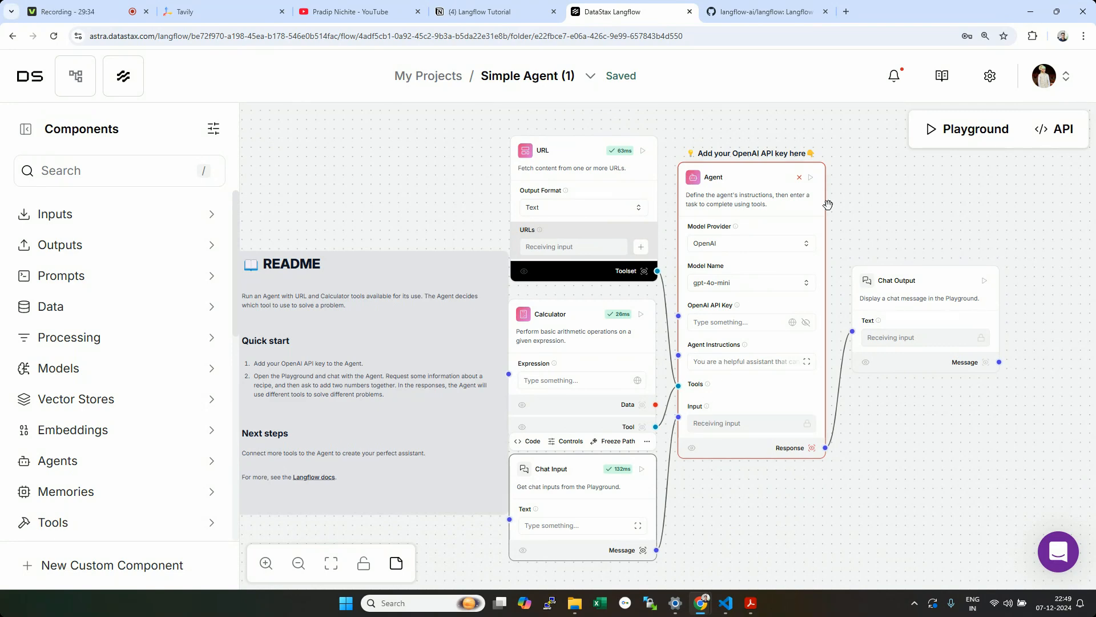
pyautogui.click(882, 297)
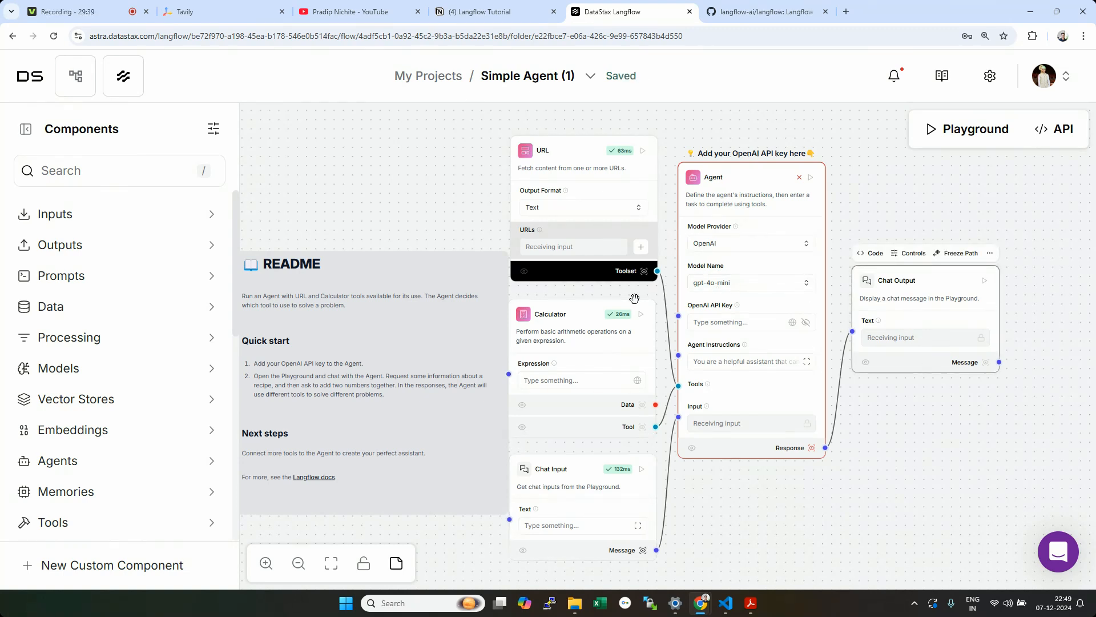
pyautogui.click(697, 321)
pyautogui.click(793, 322)
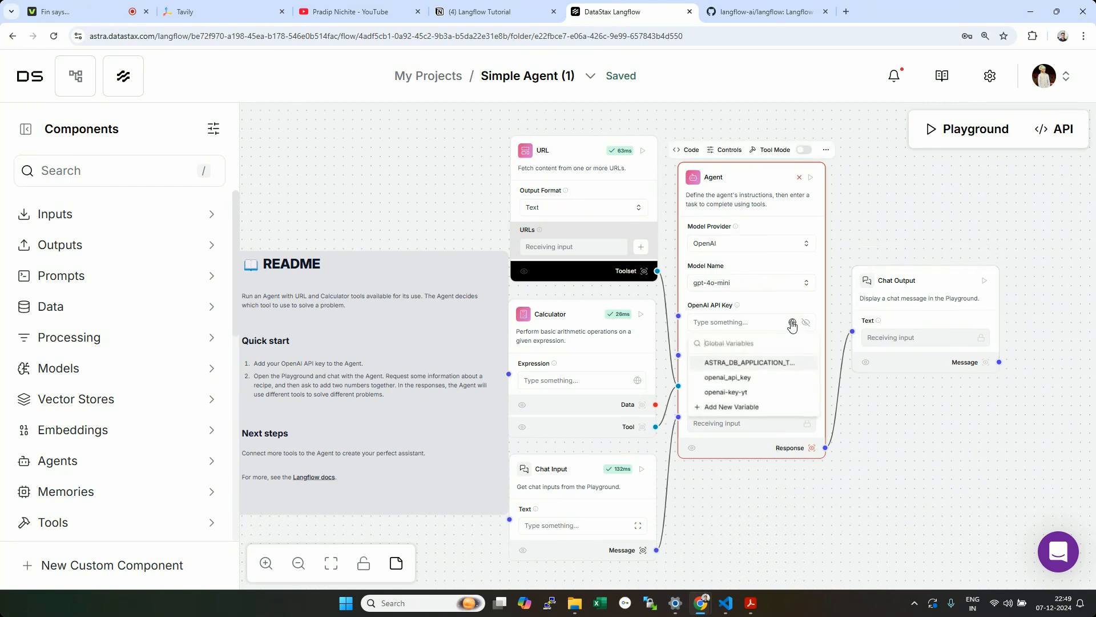
# Step: Set the Agent's API key to openai-key-yt and review the Agent Instructions in the full editor
pyautogui.click(727, 392)
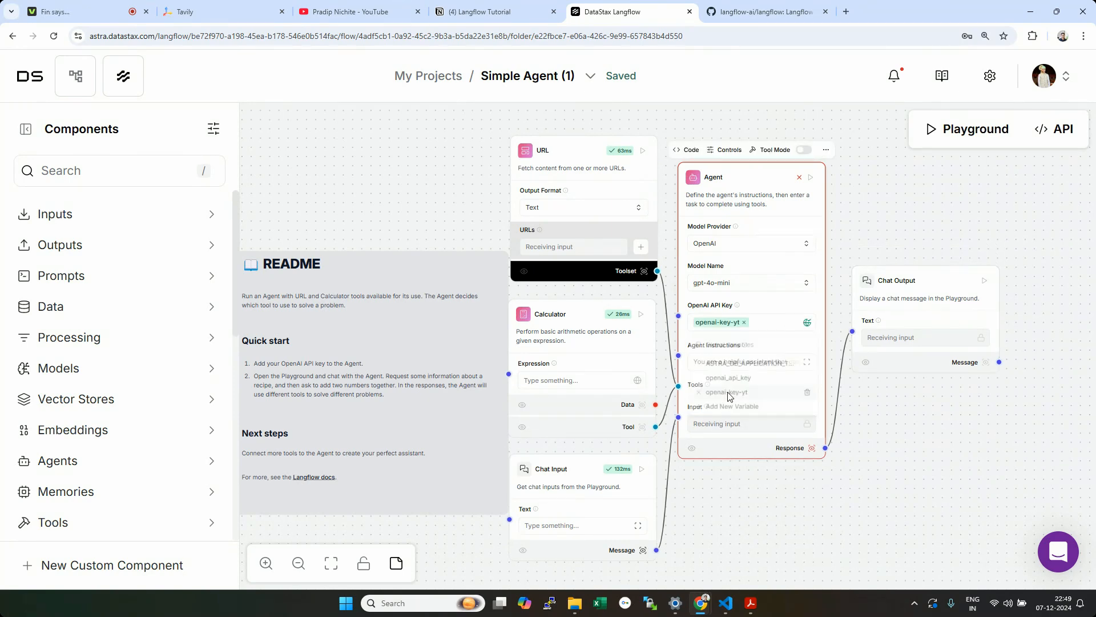
pyautogui.click(807, 364)
pyautogui.moveTo(492, 175); pyautogui.dragTo(54, 155)
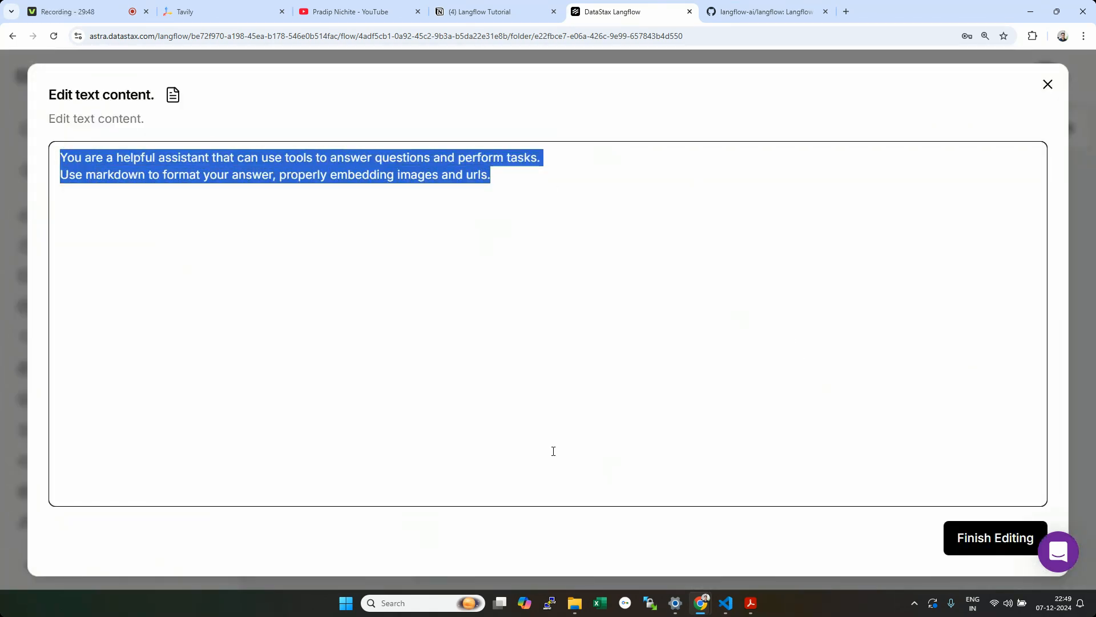
pyautogui.click(78, 179)
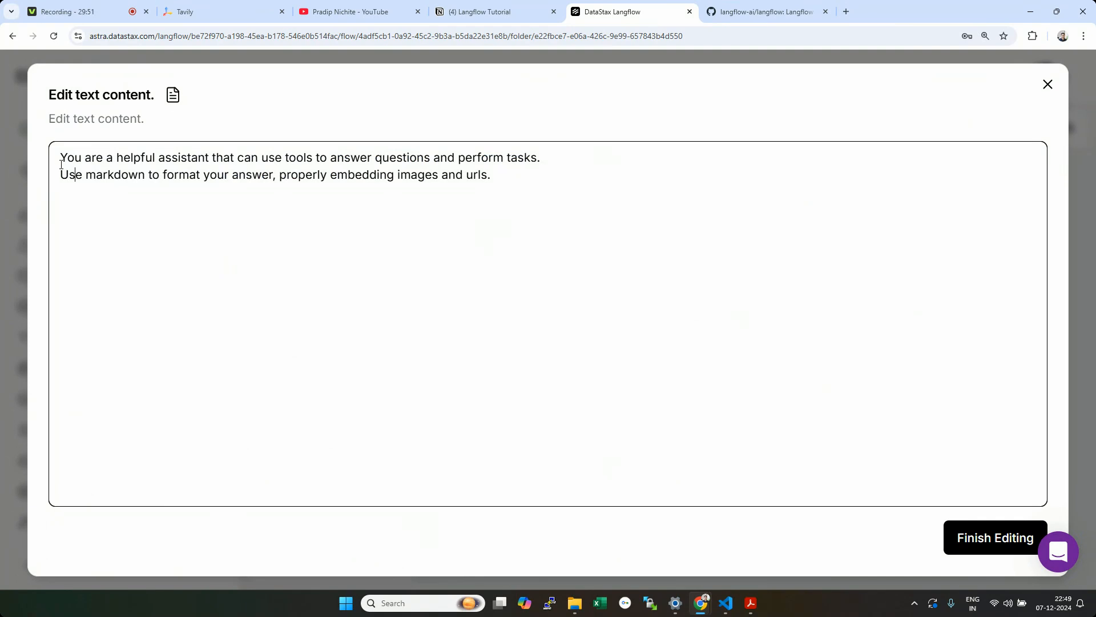
pyautogui.moveTo(60, 156); pyautogui.dragTo(491, 180)
pyautogui.click(491, 179)
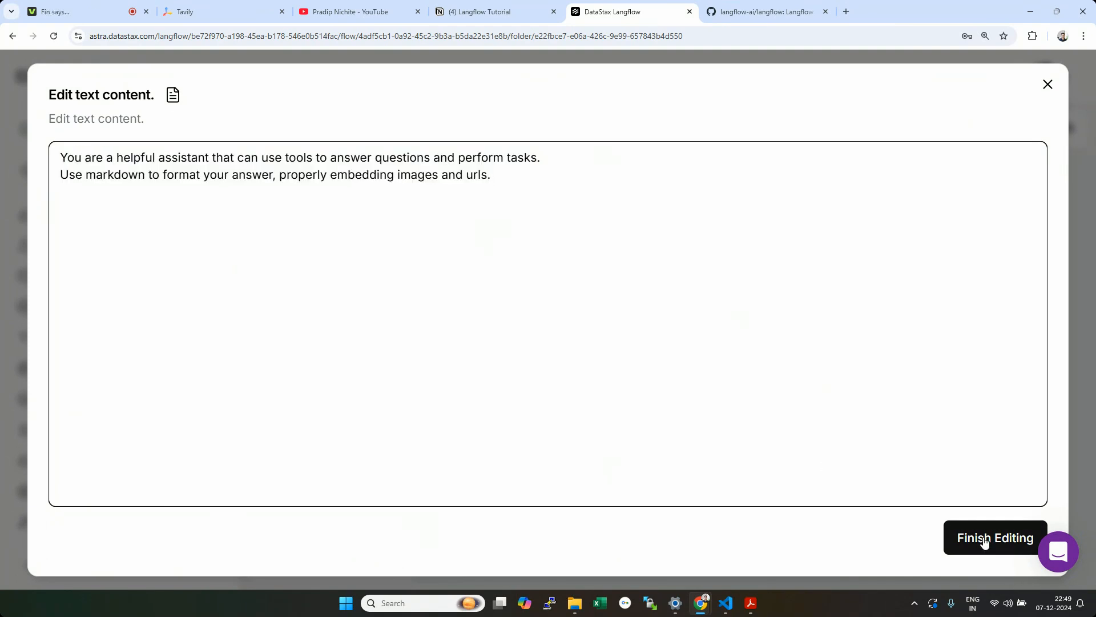
# Step: Close the instruction editor unchanged and run the flow through Chat Output
pyautogui.click(984, 539)
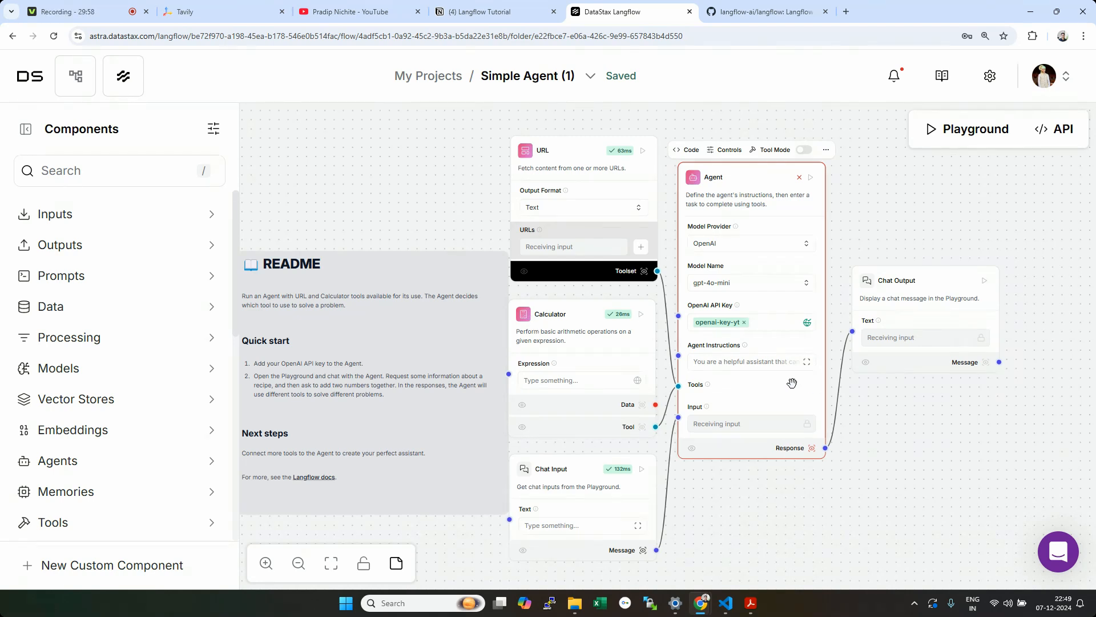
pyautogui.moveTo(872, 421); pyautogui.dragTo(898, 425)
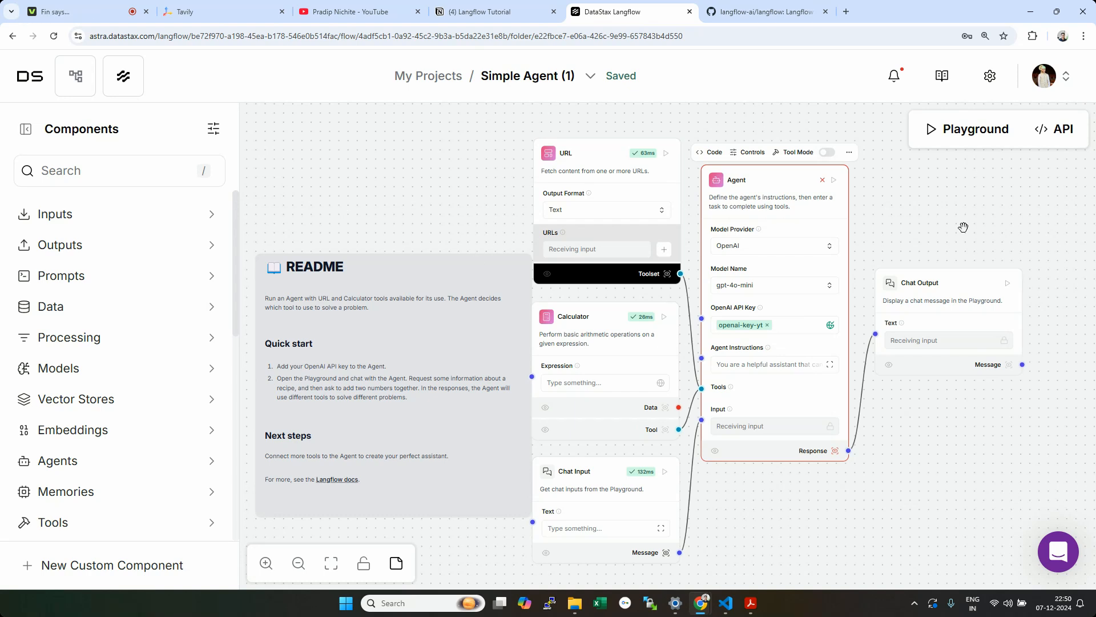
pyautogui.click(1008, 285)
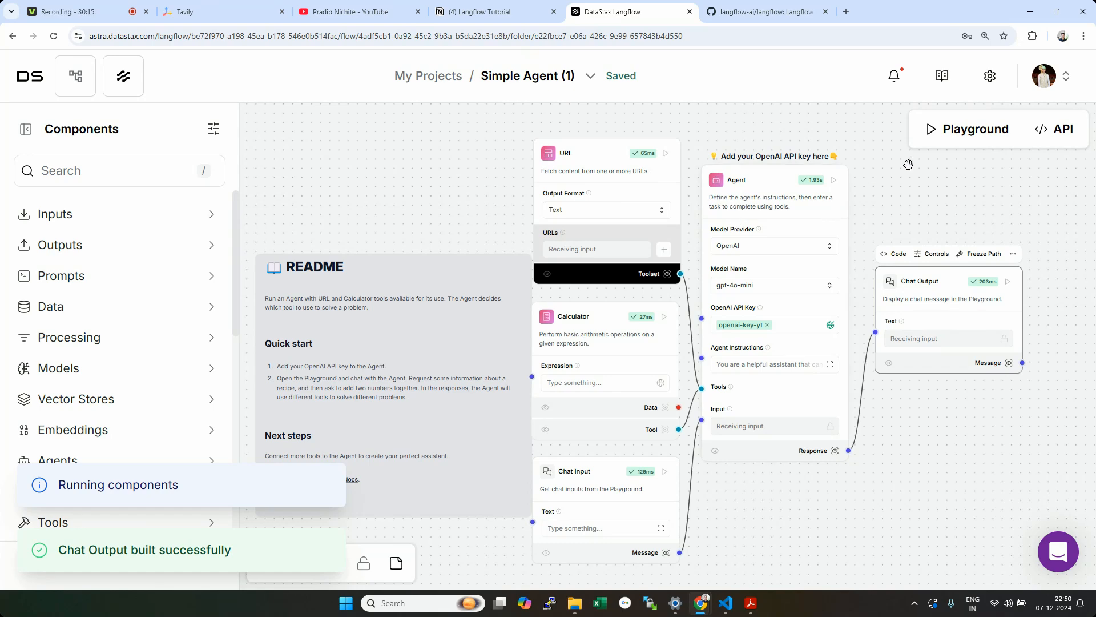
# Step: In a new Playground chat, ask the agent 'what is 2+3'
pyautogui.click(947, 138)
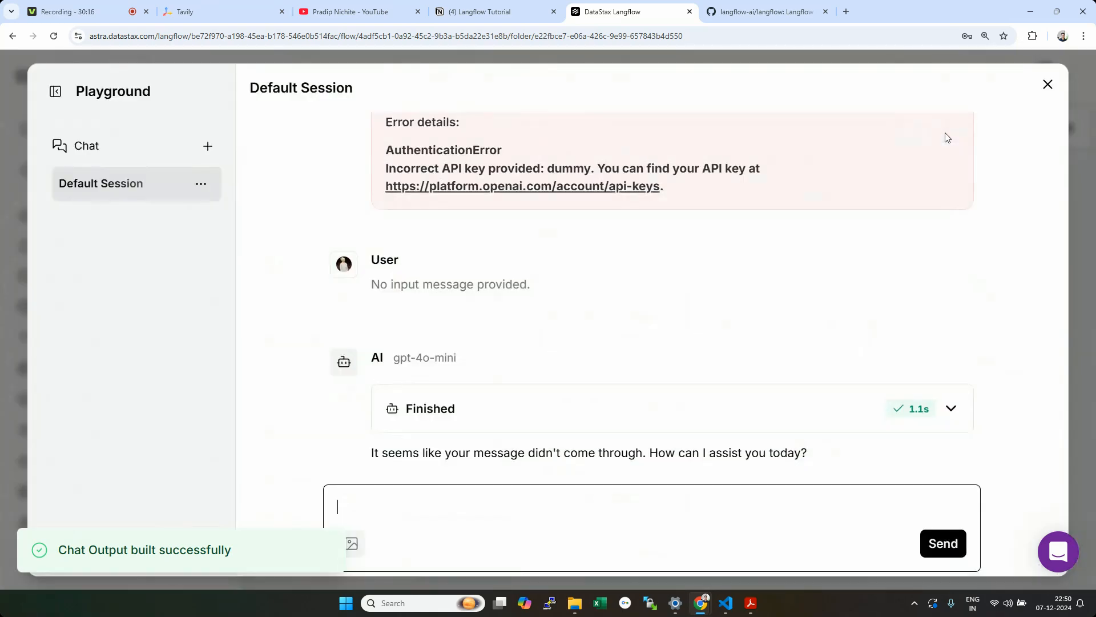
pyautogui.click(208, 146)
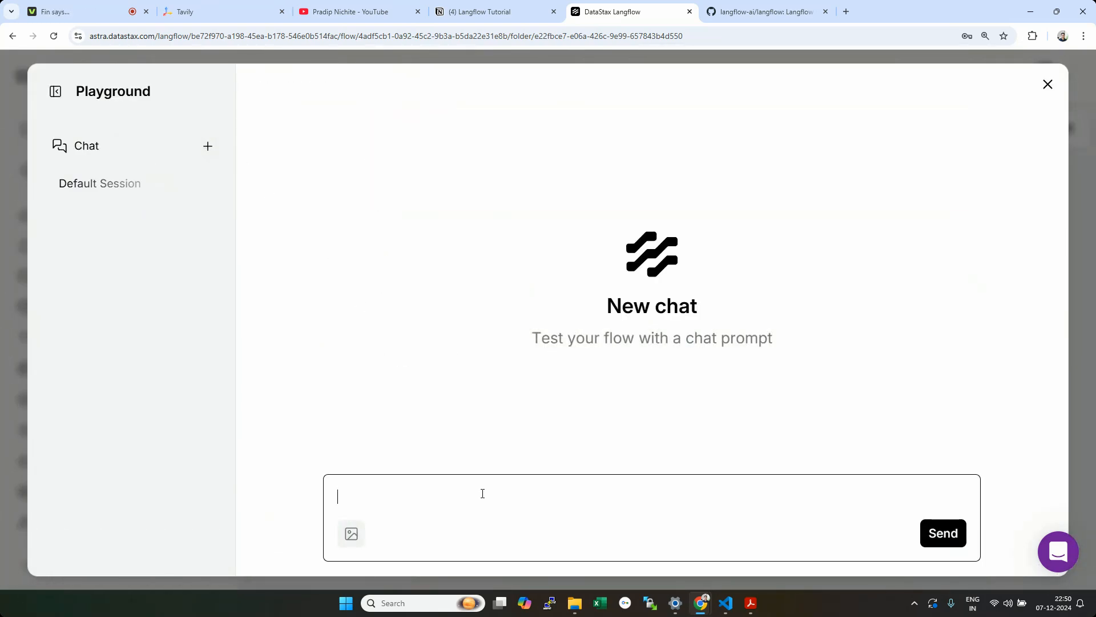
pyautogui.write('what is 2+3')
pyautogui.press('Return')
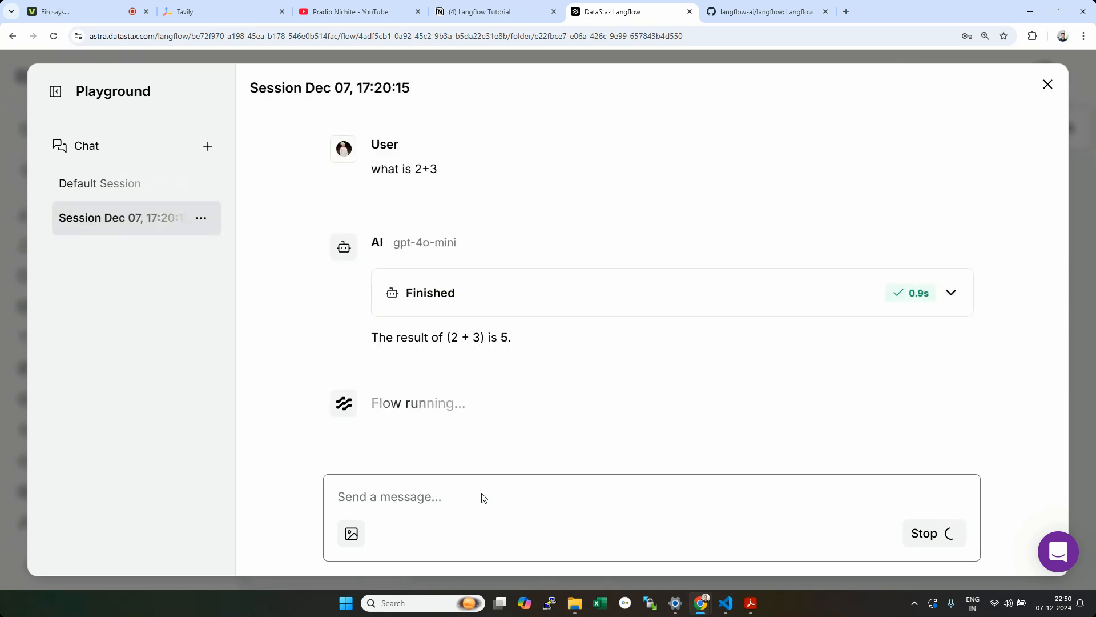
# Step: Expand the agent's finished steps and highlight the calculator tool step
pyautogui.click(483, 294)
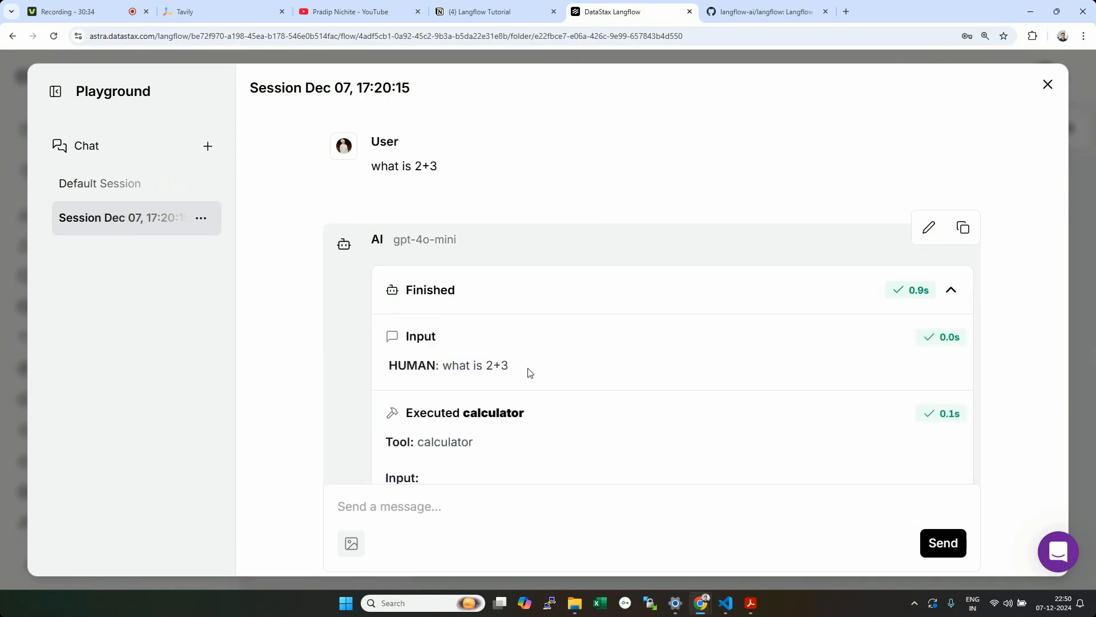
pyautogui.scroll(-1, 436, 379)
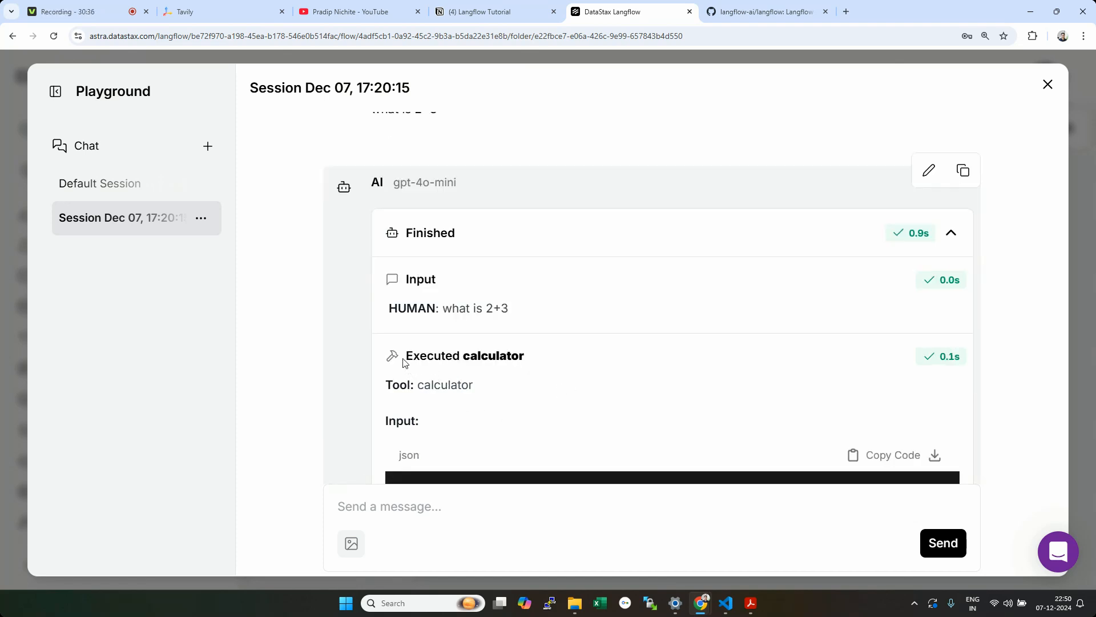
pyautogui.moveTo(404, 359); pyautogui.dragTo(529, 364)
pyautogui.click(529, 363)
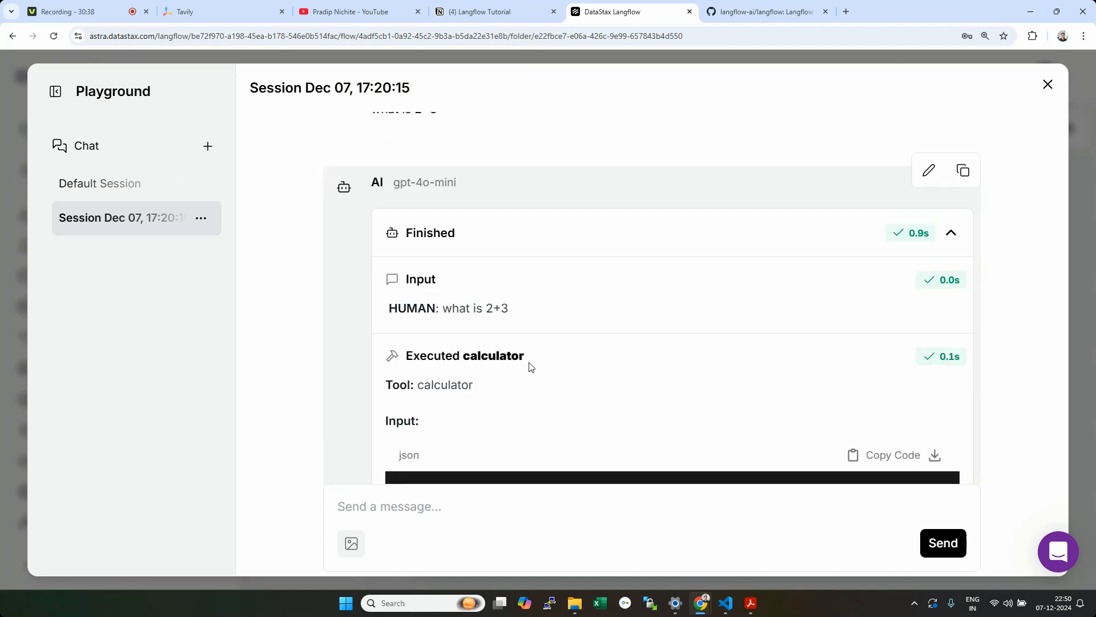
pyautogui.doubleClick(498, 357)
# Step: Highlight the calculator's result 5 and the agent's final answer sentence
pyautogui.scroll(-4, 534, 403)
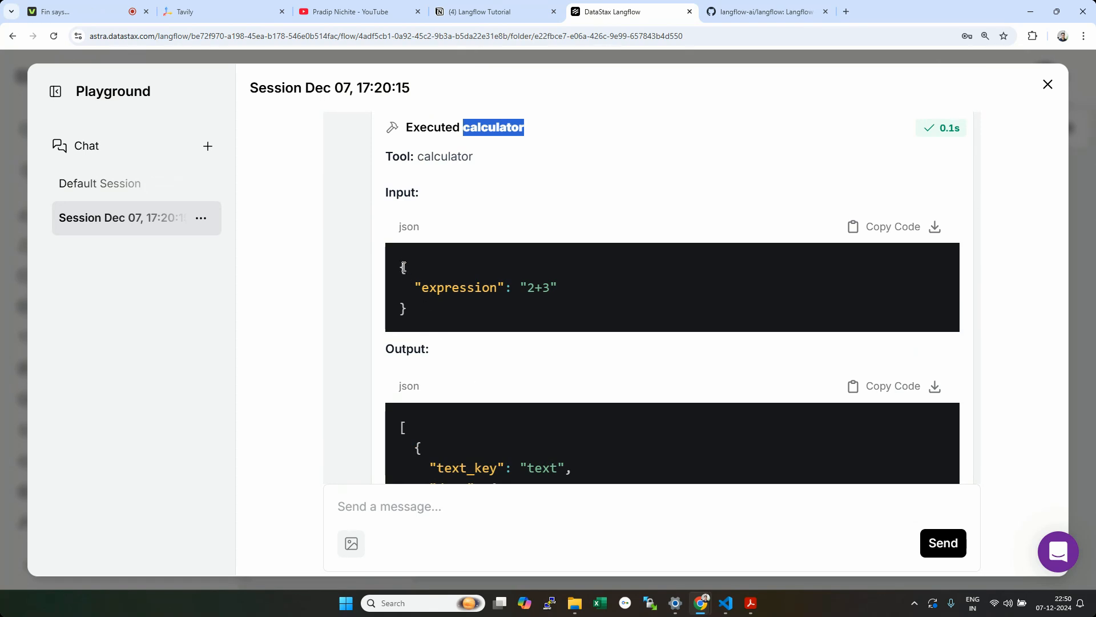
pyautogui.moveTo(404, 267); pyautogui.dragTo(421, 318)
pyautogui.scroll(-5, 441, 397)
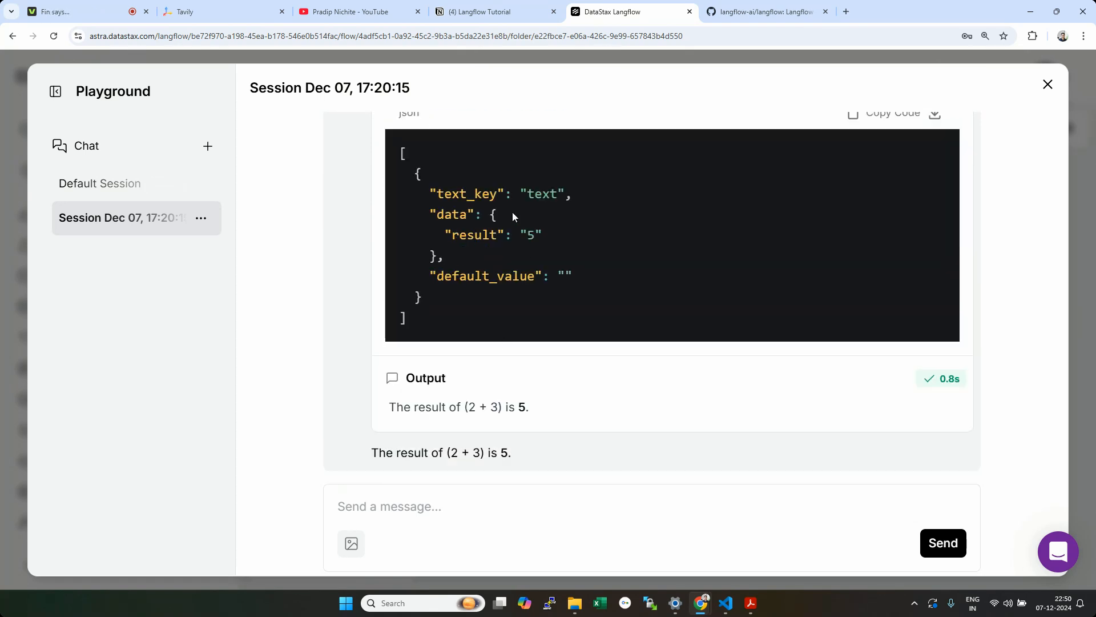
pyautogui.moveTo(519, 237); pyautogui.dragTo(542, 236)
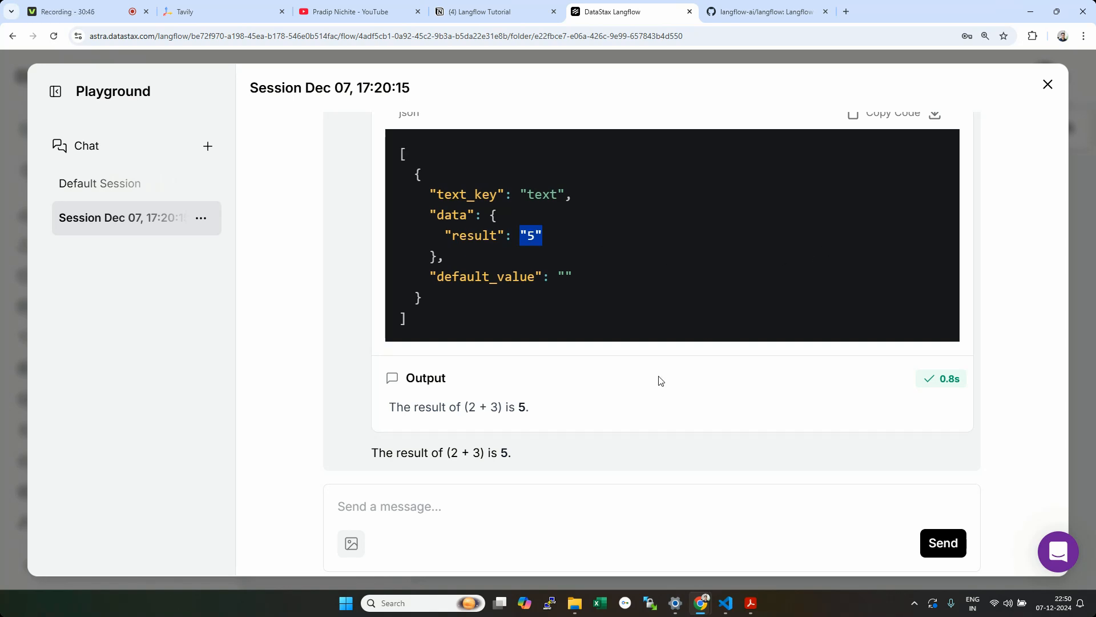
pyautogui.moveTo(538, 461); pyautogui.dragTo(341, 465)
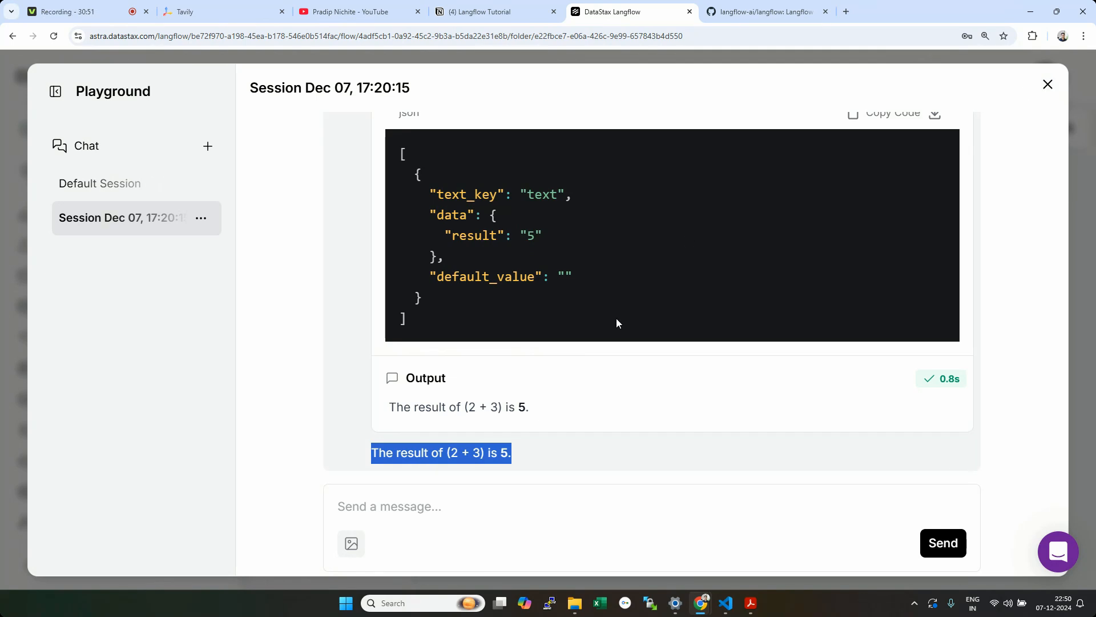
pyautogui.click(430, 515)
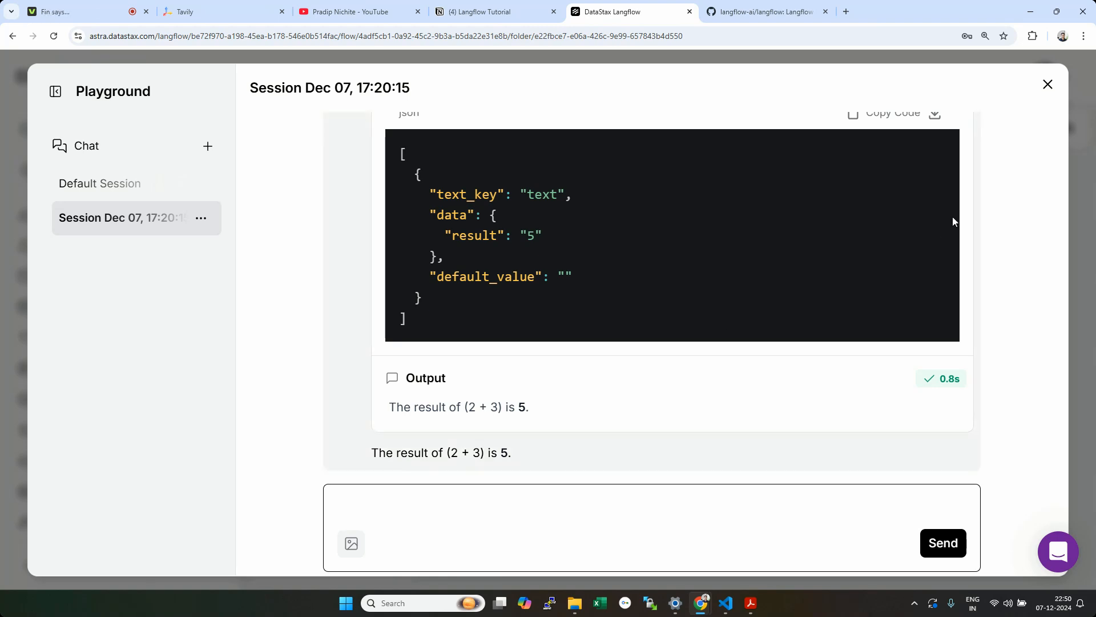
# Step: Close the Playground, load futuresmart.ai in a new browser tab, and return to Langflow
pyautogui.click(1048, 84)
pyautogui.click(576, 163)
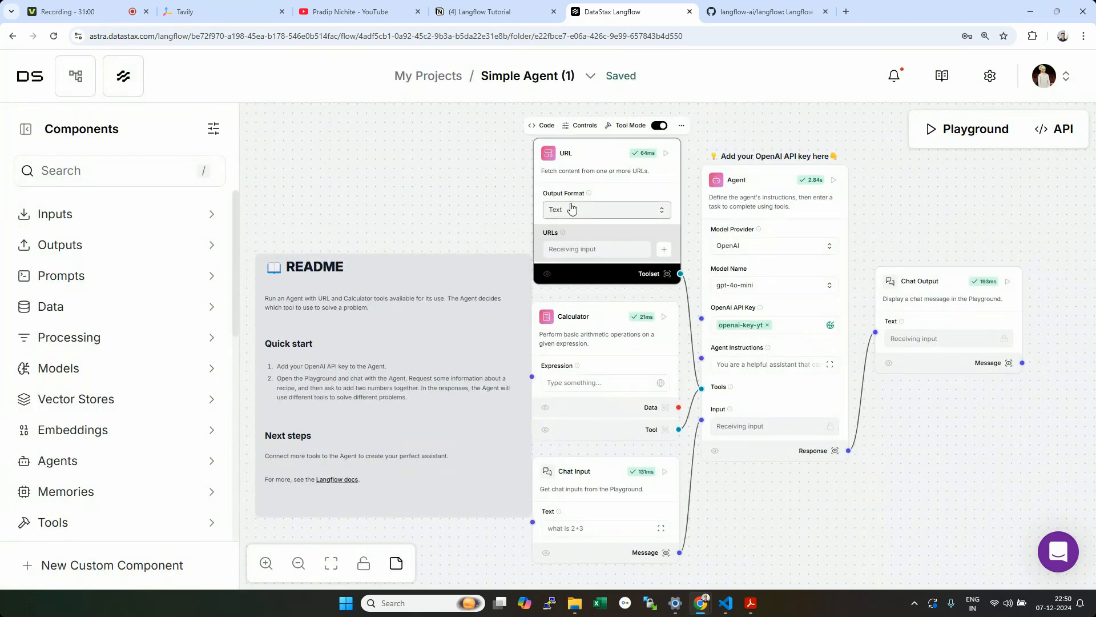
pyautogui.click(846, 11)
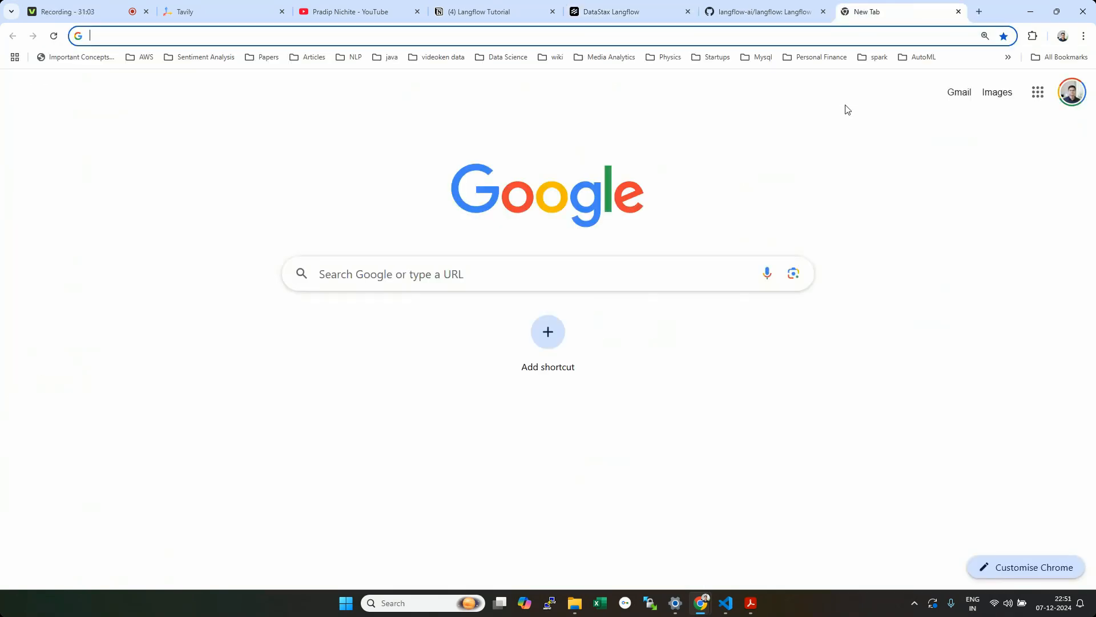
pyautogui.write('fu')
pyautogui.press('Return')
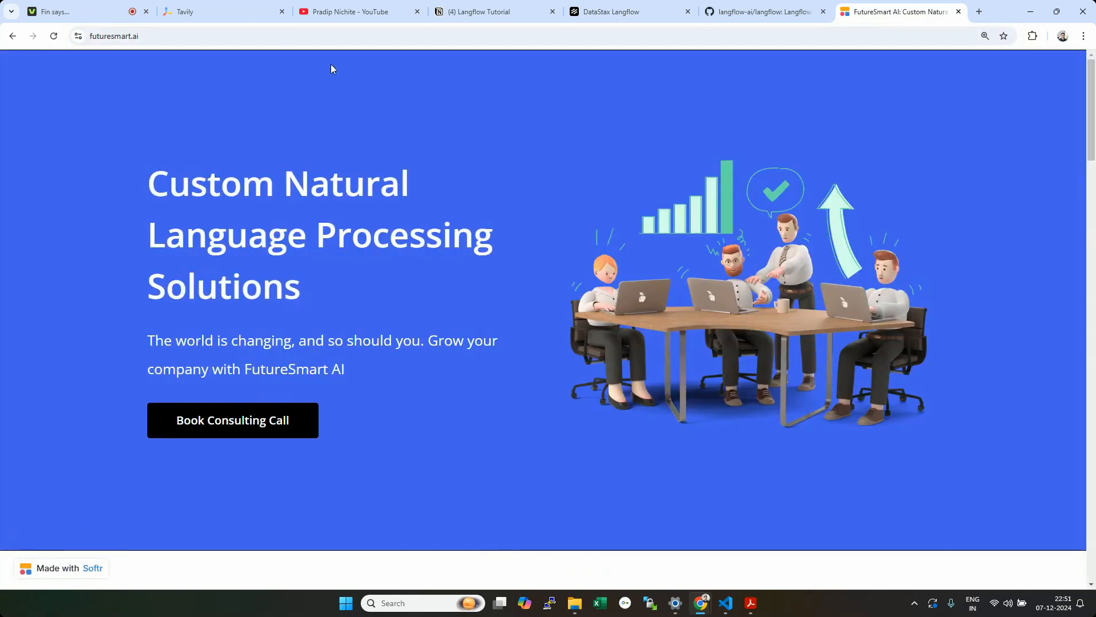
pyautogui.click(249, 41)
pyautogui.hotkey('ctrl', 'c')
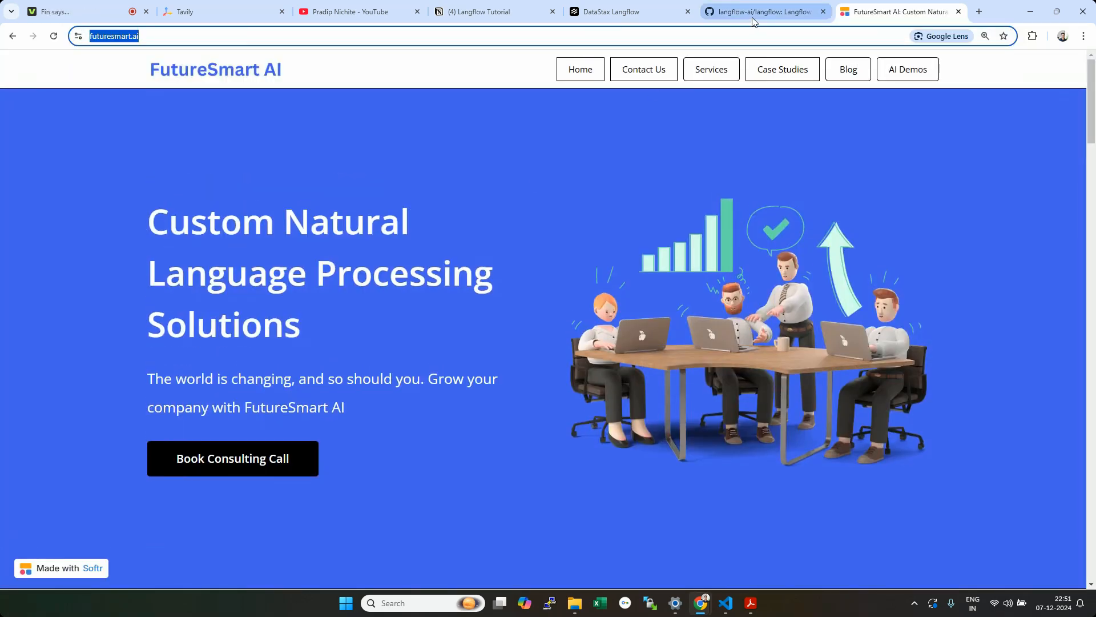
pyautogui.click(601, 4)
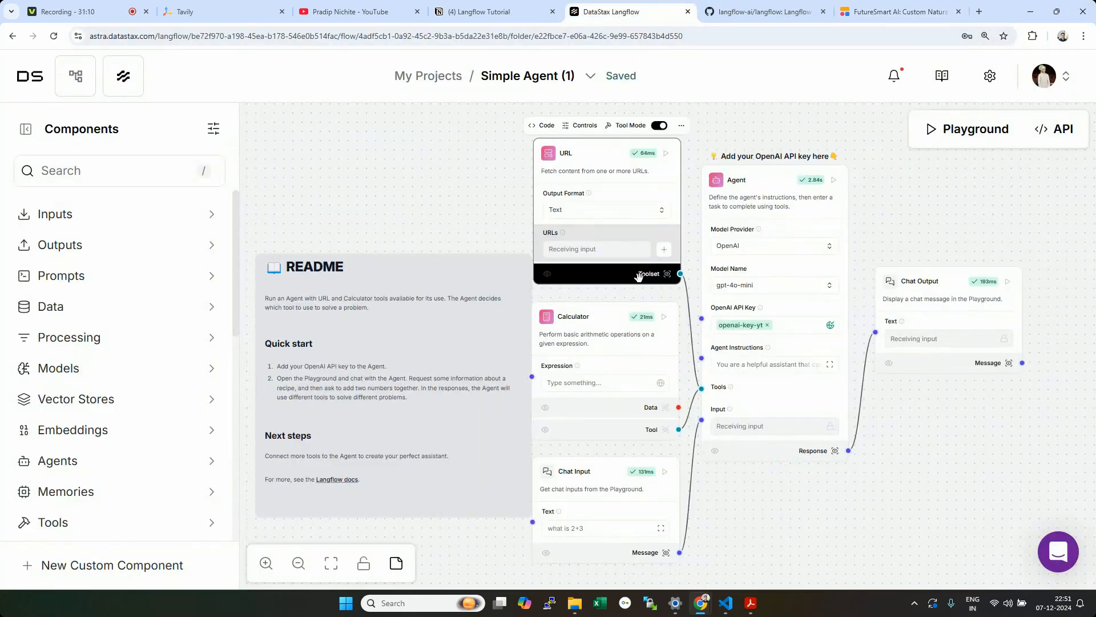
pyautogui.click(975, 130)
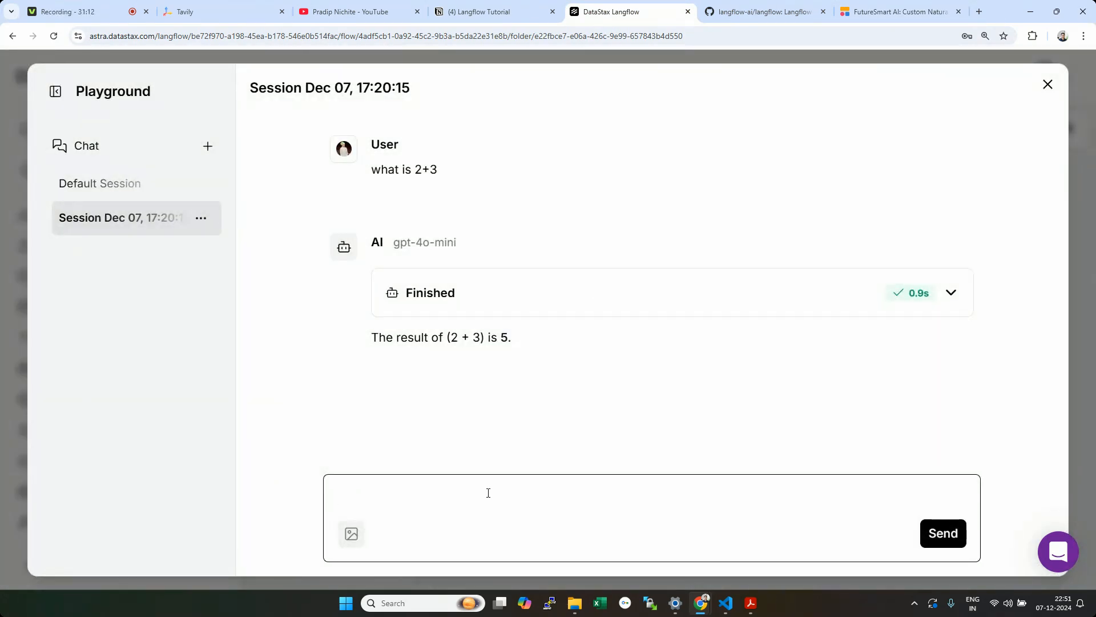
pyautogui.hotkey('ctrl', 'v')
pyautogui.click(938, 532)
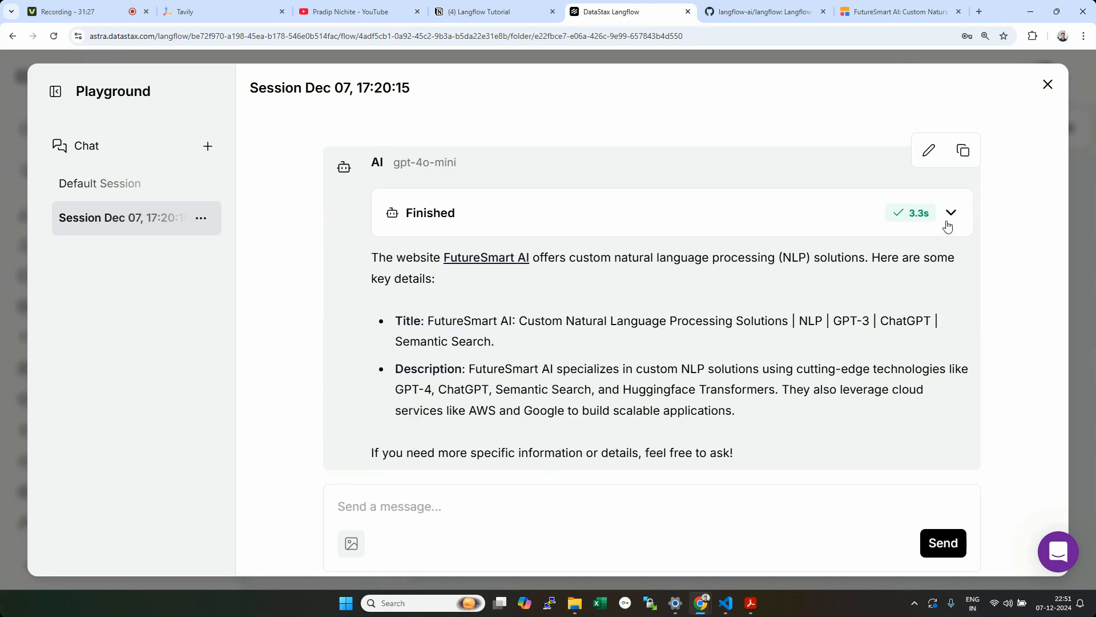
# Step: Inspect the URL-fetch_content tool's urls input and text, title, description output, then close the Playground
pyautogui.click(948, 223)
pyautogui.scroll(-1, 502, 357)
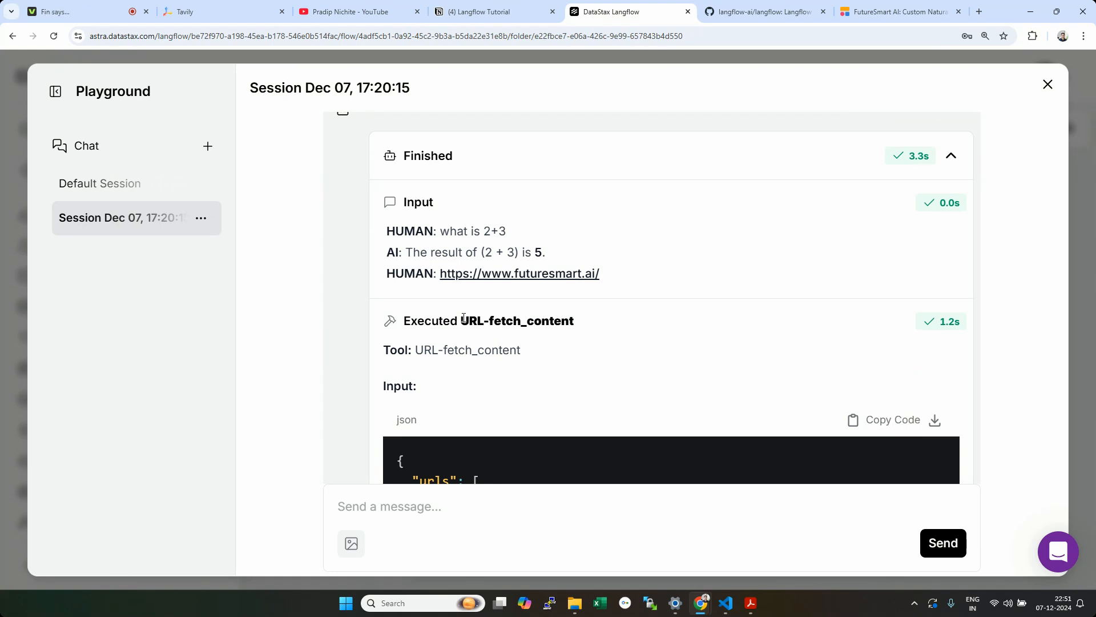
pyautogui.moveTo(462, 321); pyautogui.dragTo(579, 321)
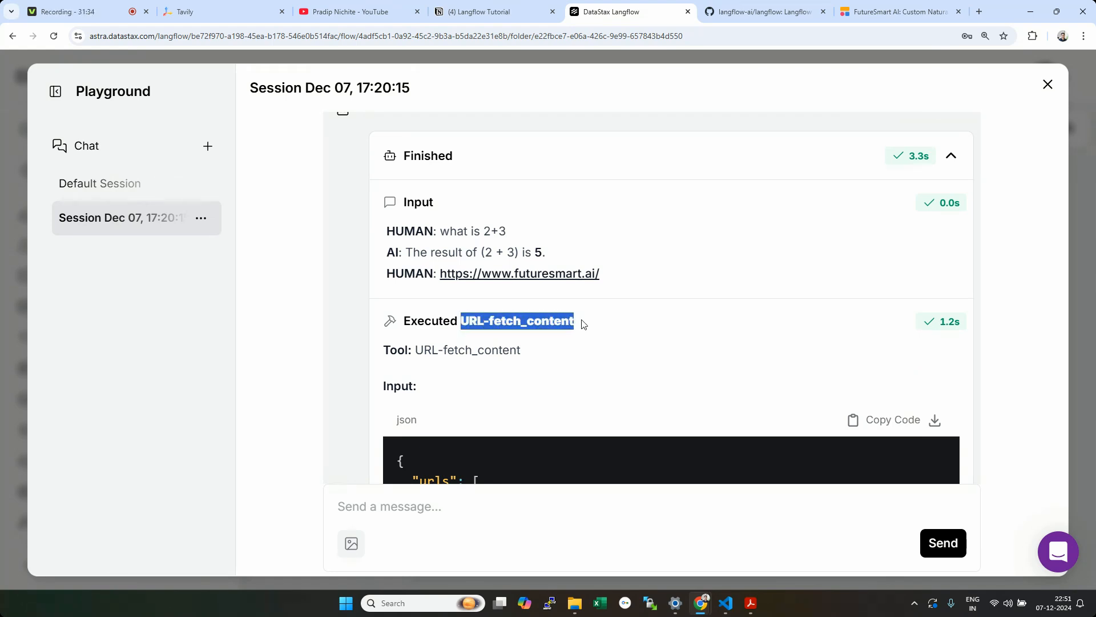
pyautogui.scroll(-4, 757, 333)
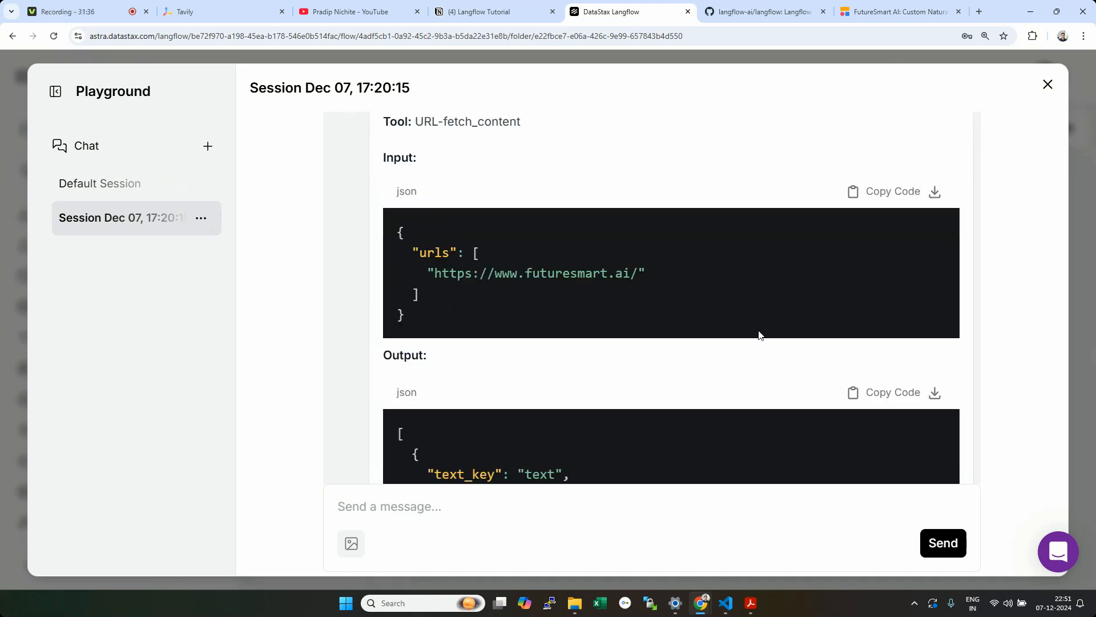
pyautogui.doubleClick(433, 252)
pyautogui.scroll(-4, 519, 340)
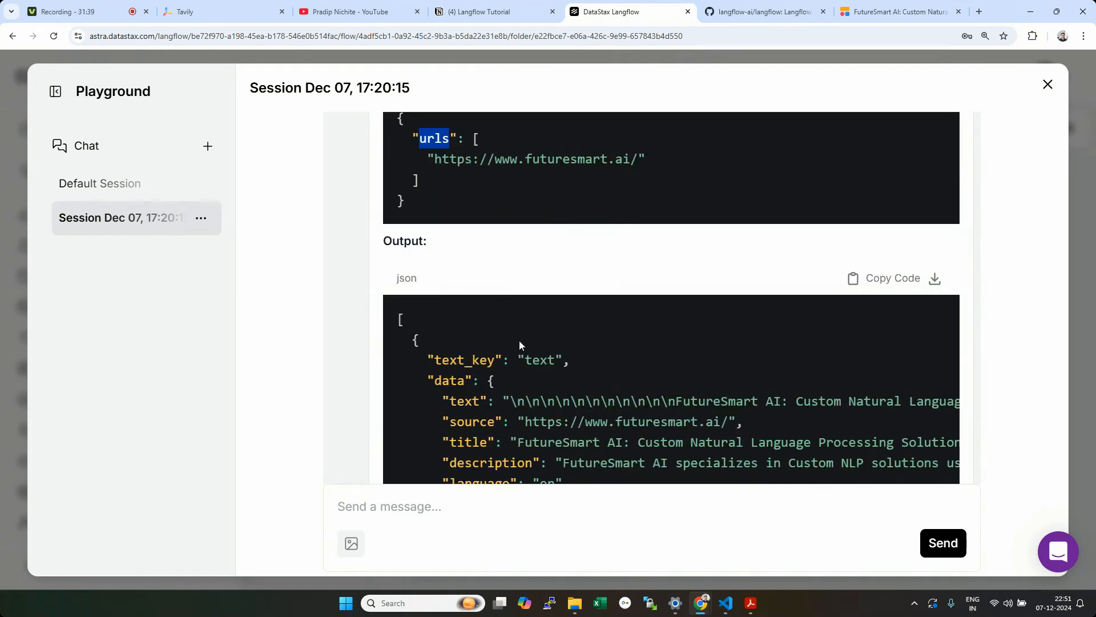
pyautogui.doubleClick(454, 289)
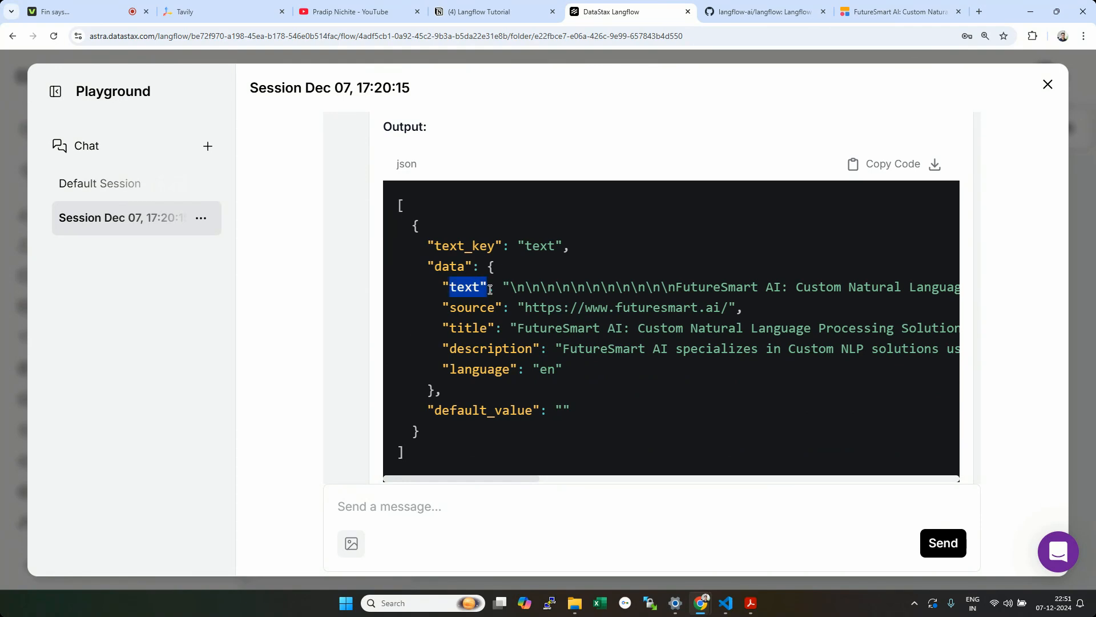
pyautogui.click(516, 447)
pyautogui.moveTo(489, 480); pyautogui.dragTo(425, 454)
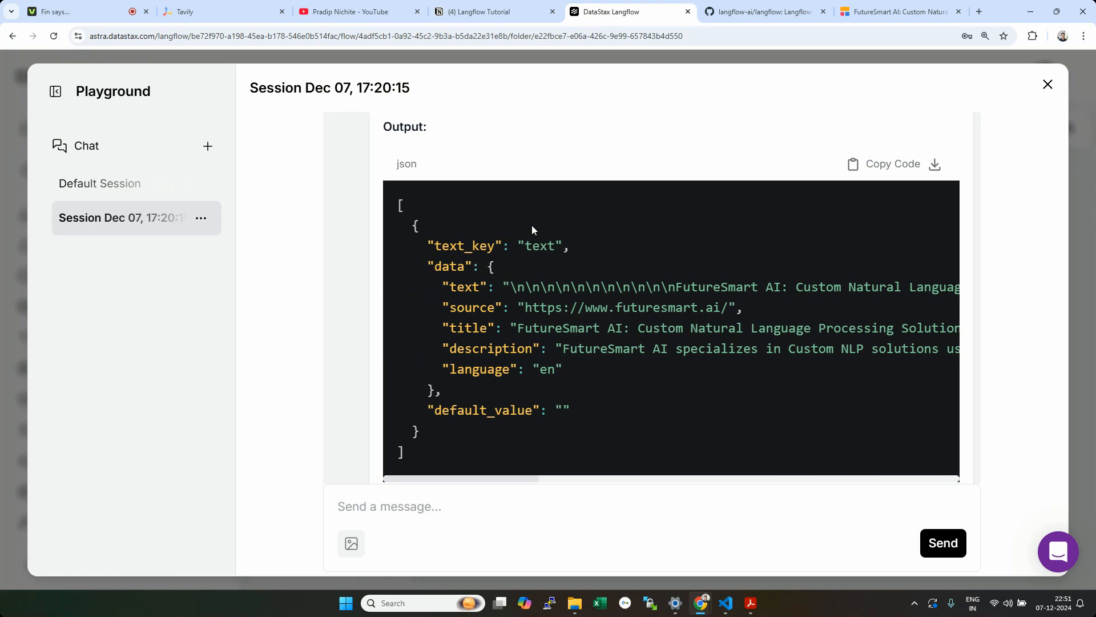
pyautogui.doubleClick(457, 323)
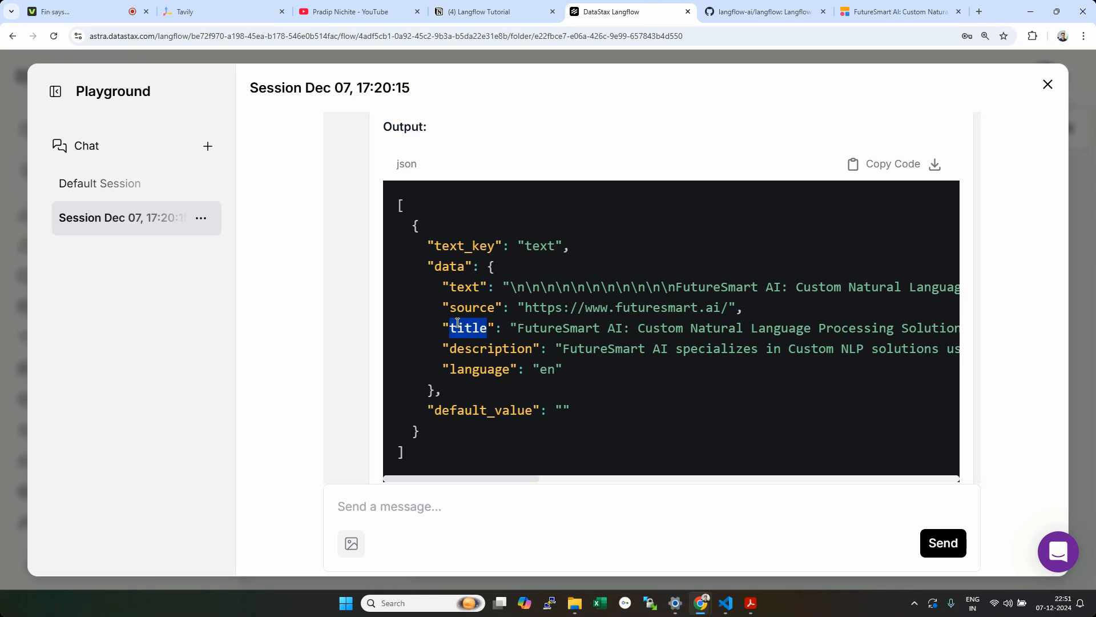
pyautogui.doubleClick(491, 355)
pyautogui.moveTo(522, 478); pyautogui.dragTo(302, 449)
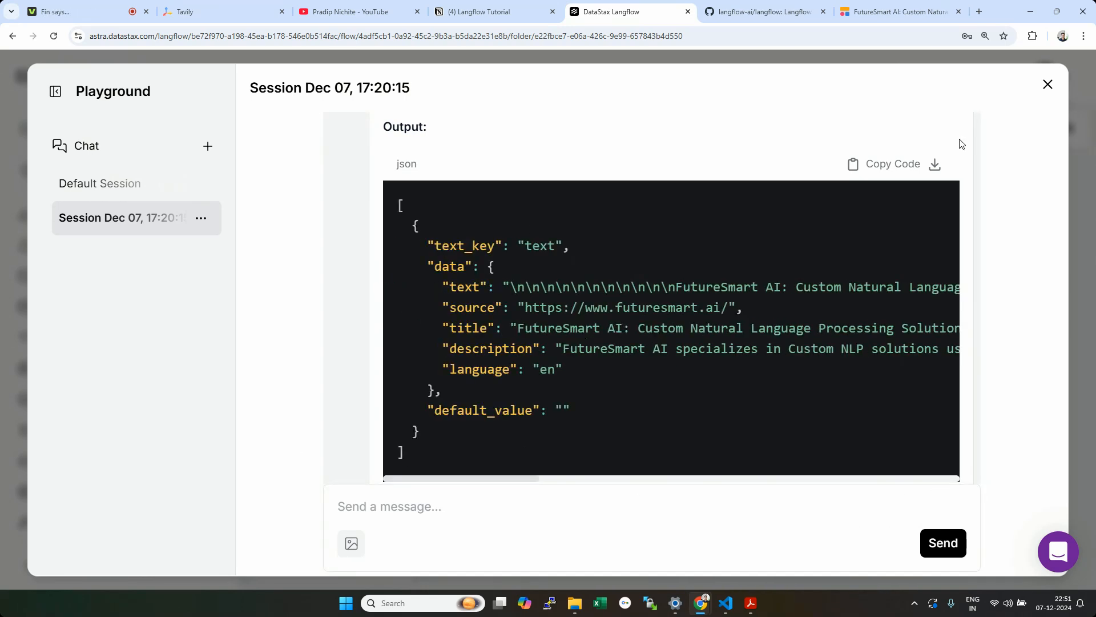
pyautogui.click(1055, 82)
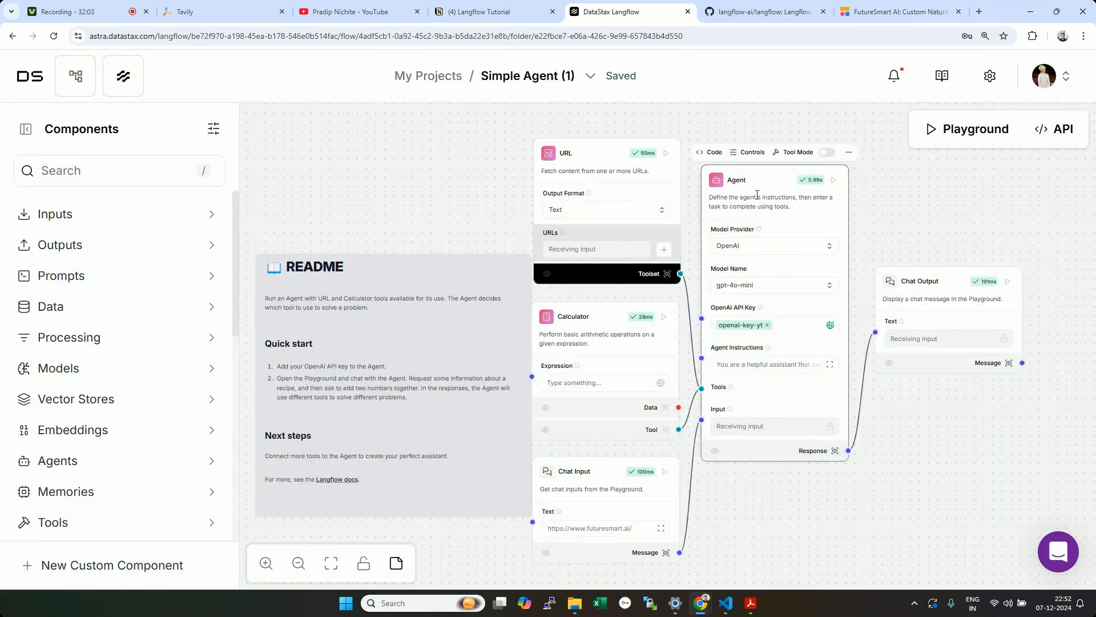
pyautogui.click(587, 171)
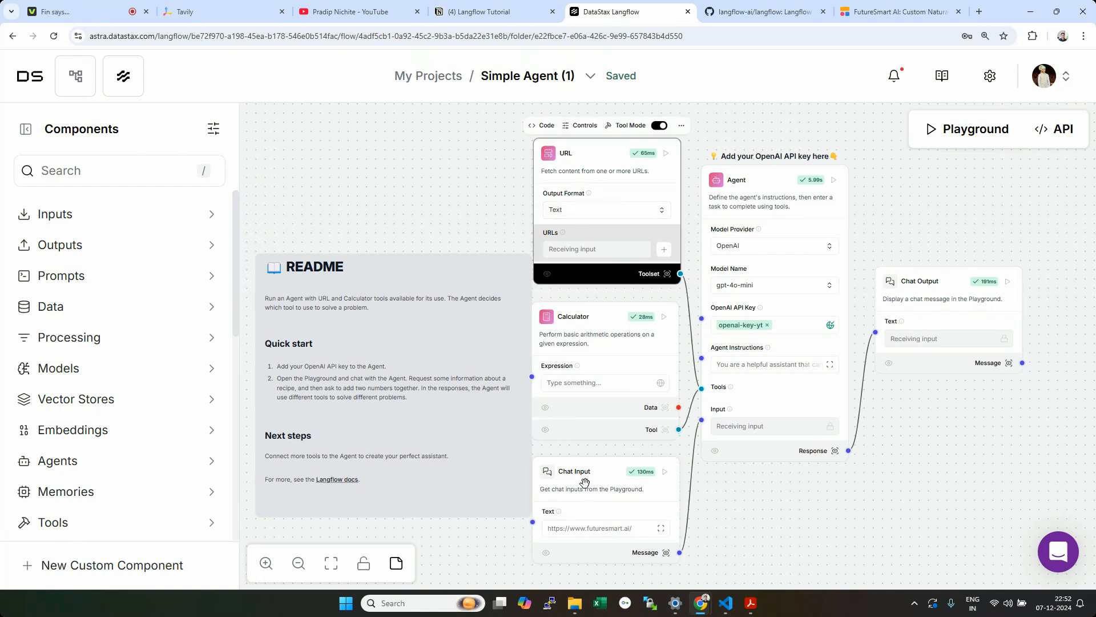
pyautogui.moveTo(640, 475)
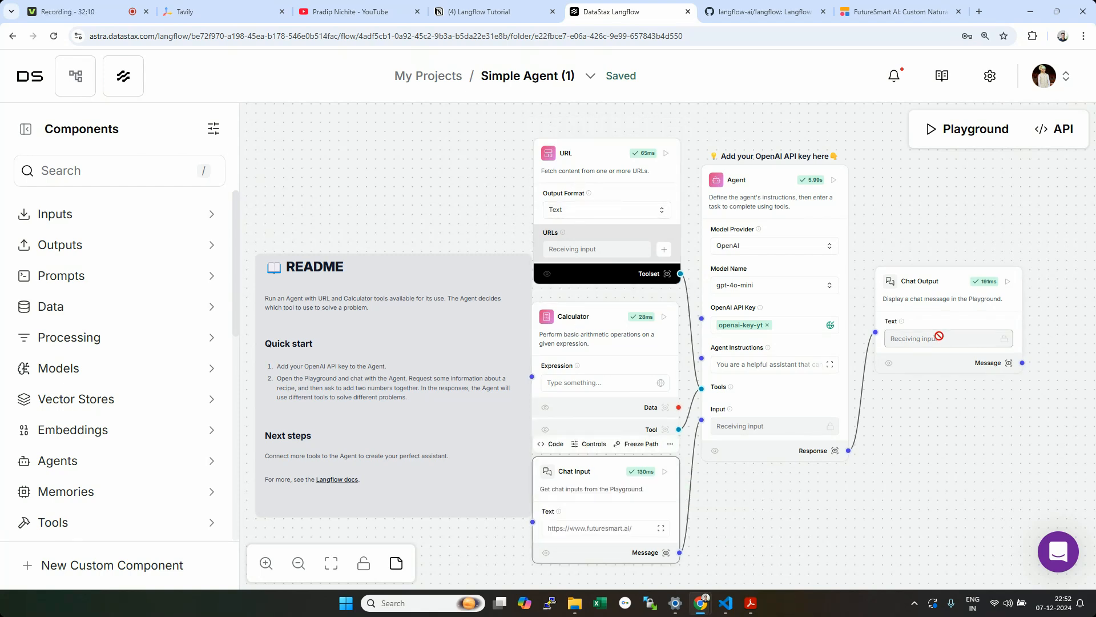
pyautogui.click(1058, 132)
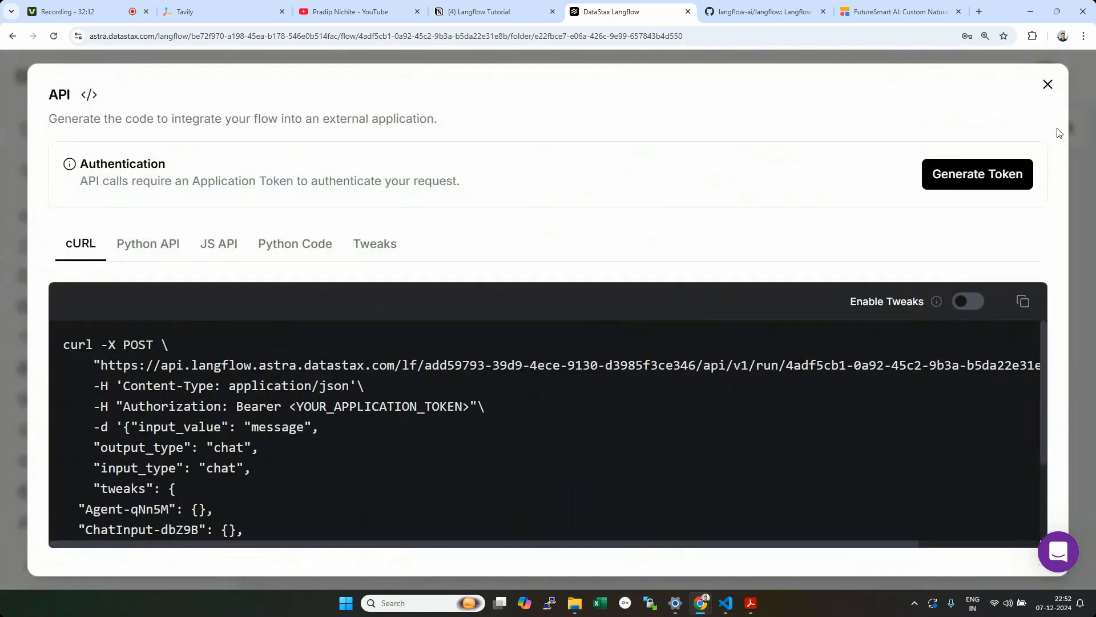
pyautogui.click(148, 243)
pyautogui.scroll(-4, 308, 410)
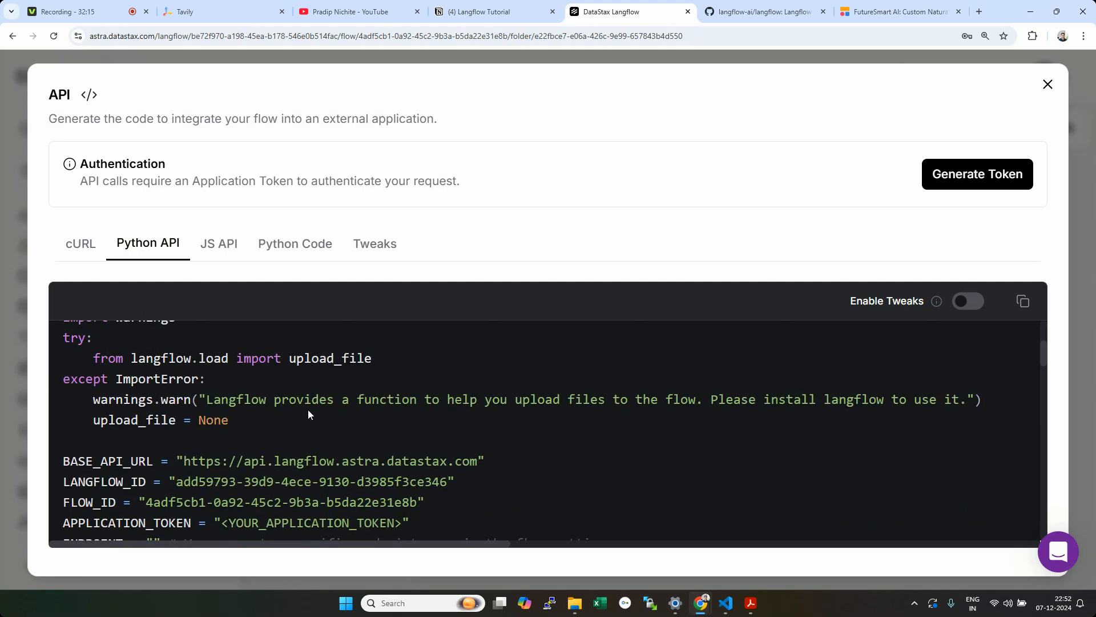
pyautogui.scroll(-1, 307, 409)
pyautogui.scroll(5, 307, 409)
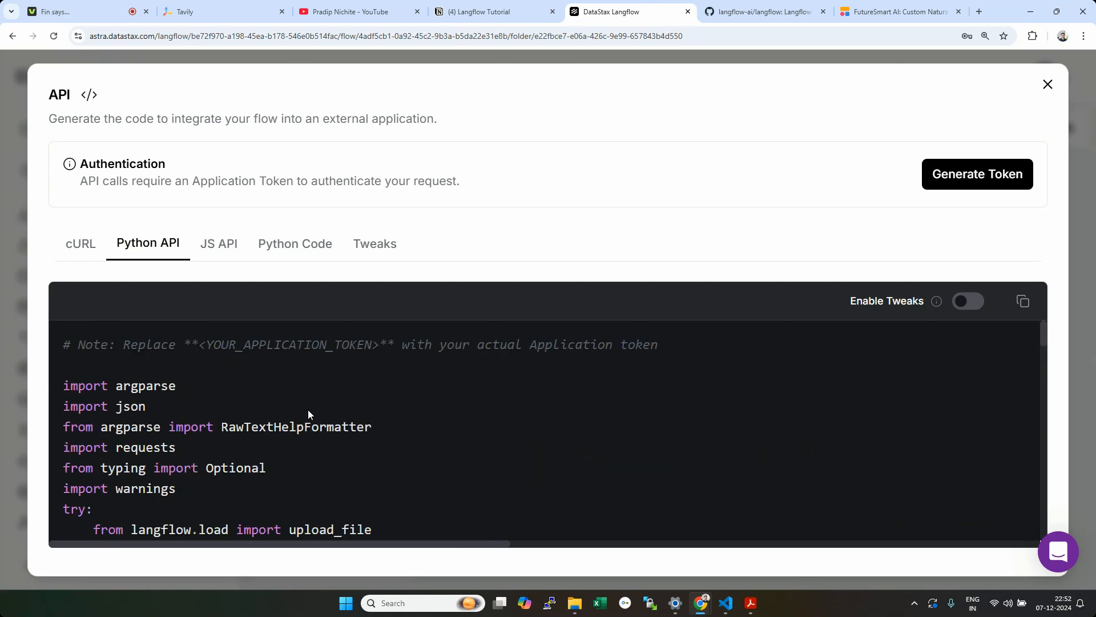
pyautogui.click(1048, 85)
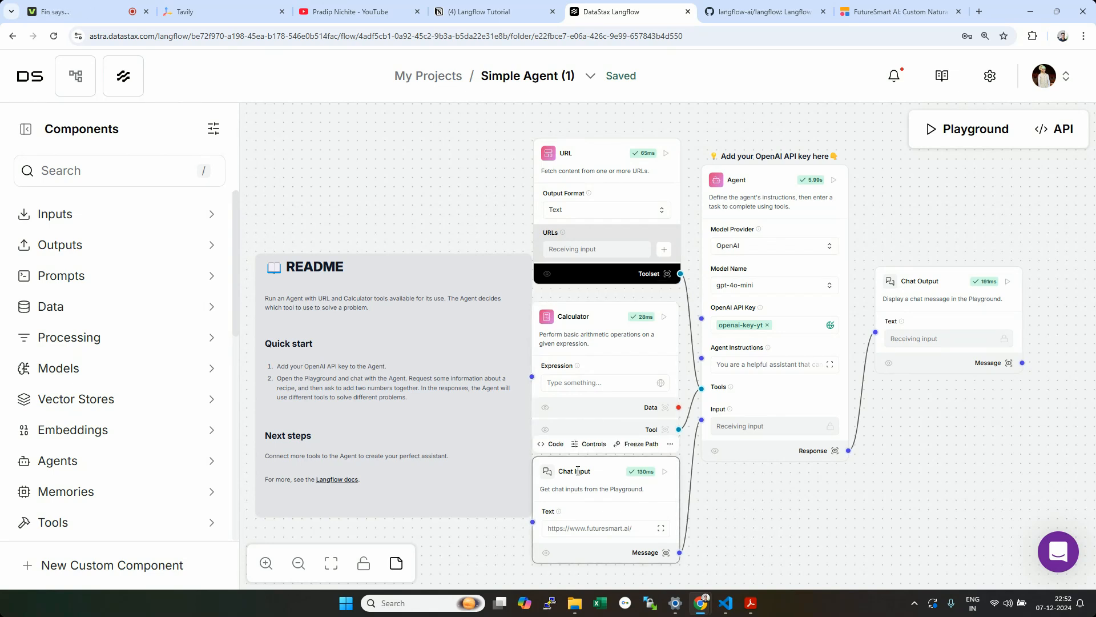
pyautogui.click(723, 378)
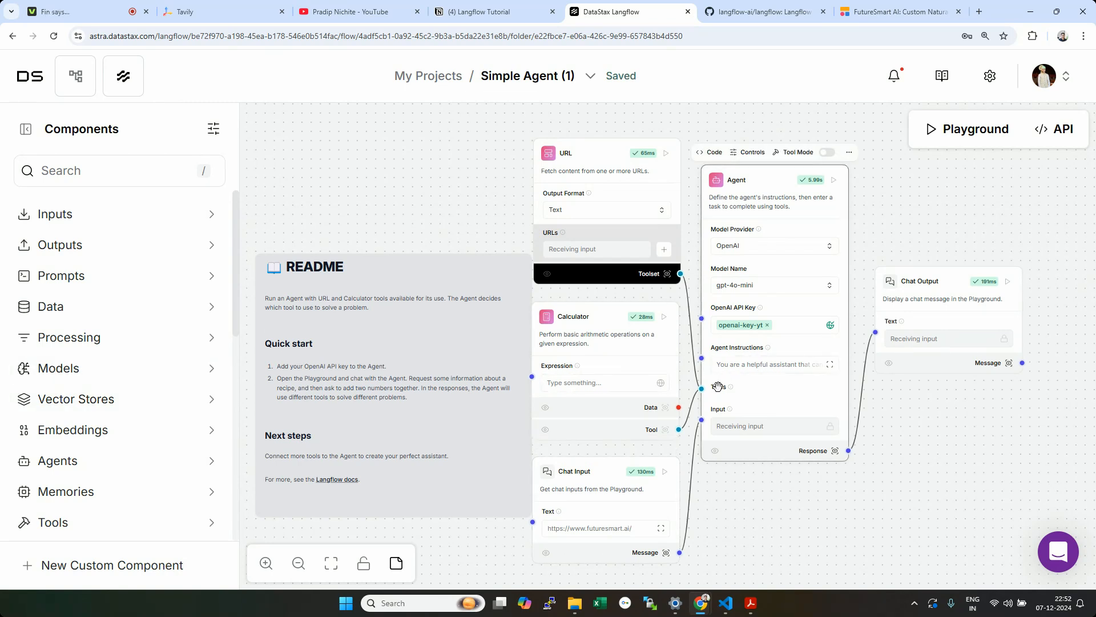
# Step: Add a Tavily AI Search component from the Tools category to the canvas
pyautogui.click(606, 172)
pyautogui.scroll(-3, 236, 302)
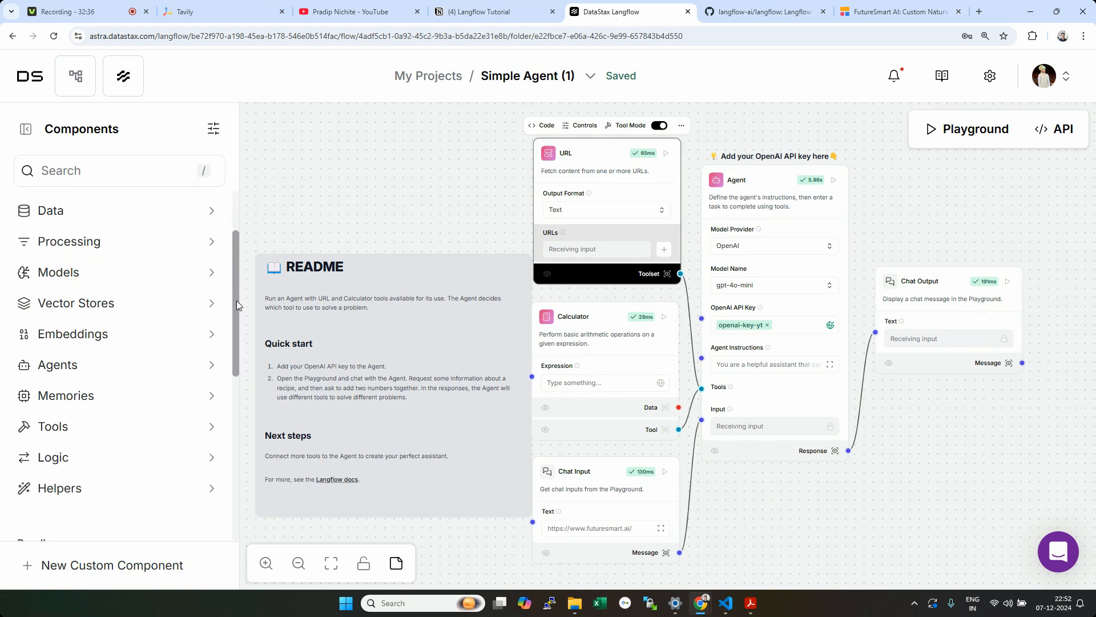
pyautogui.click(216, 333)
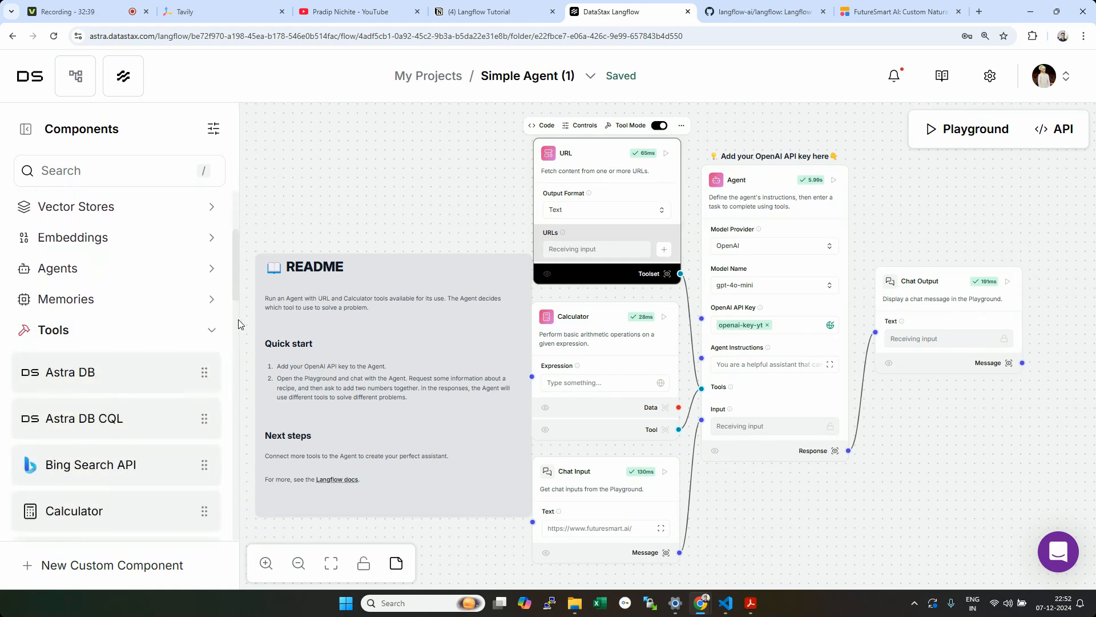
pyautogui.moveTo(239, 284); pyautogui.dragTo(237, 311)
pyautogui.moveTo(232, 323); pyautogui.dragTo(216, 416)
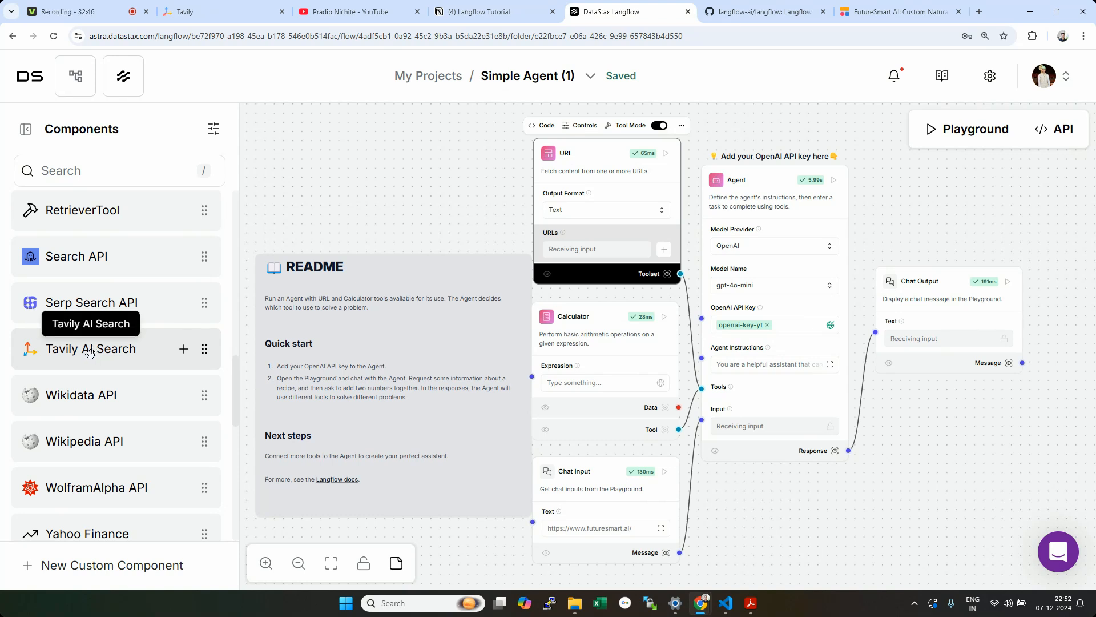
pyautogui.moveTo(89, 351); pyautogui.dragTo(552, 109)
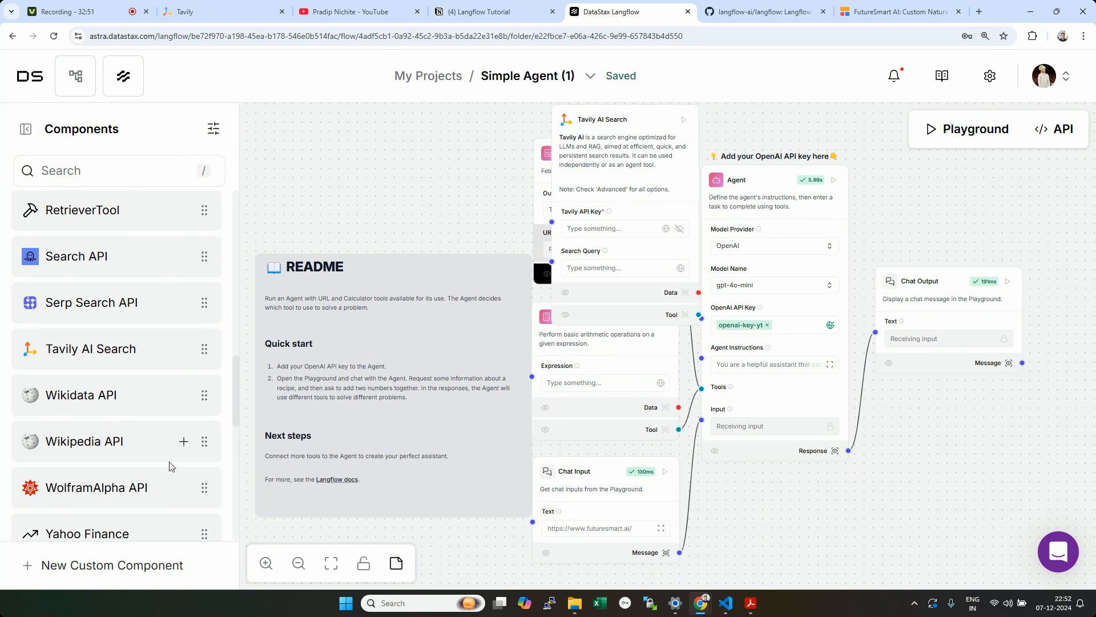
pyautogui.click(184, 348)
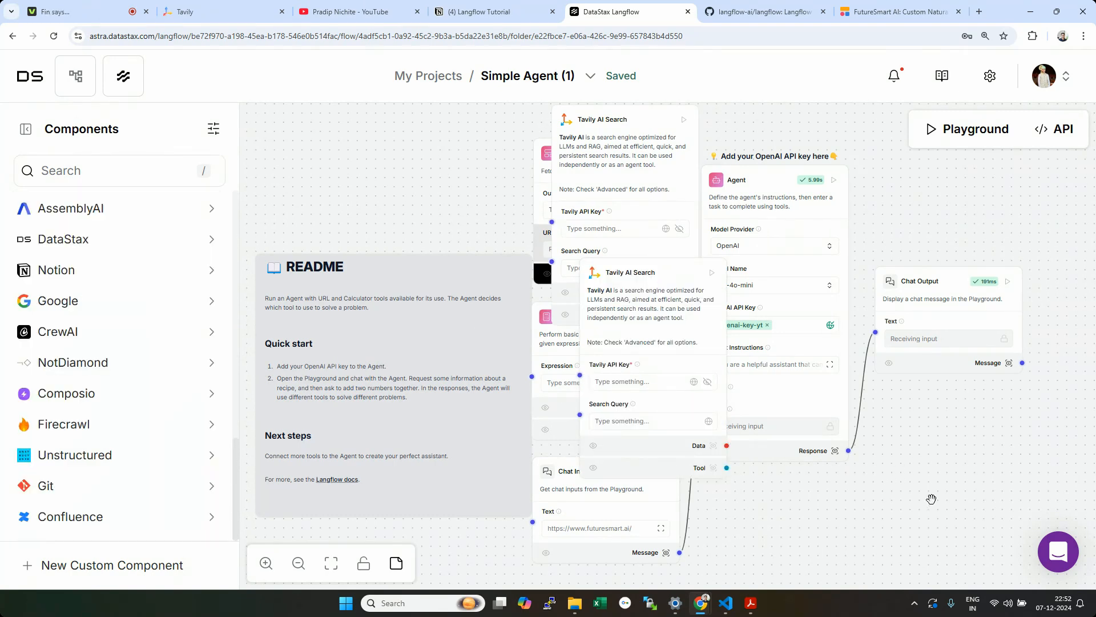
# Step: Delete the duplicate Tavily AI Search node and place the remaining one above the URL component
pyautogui.click(609, 130)
pyautogui.press('Delete')
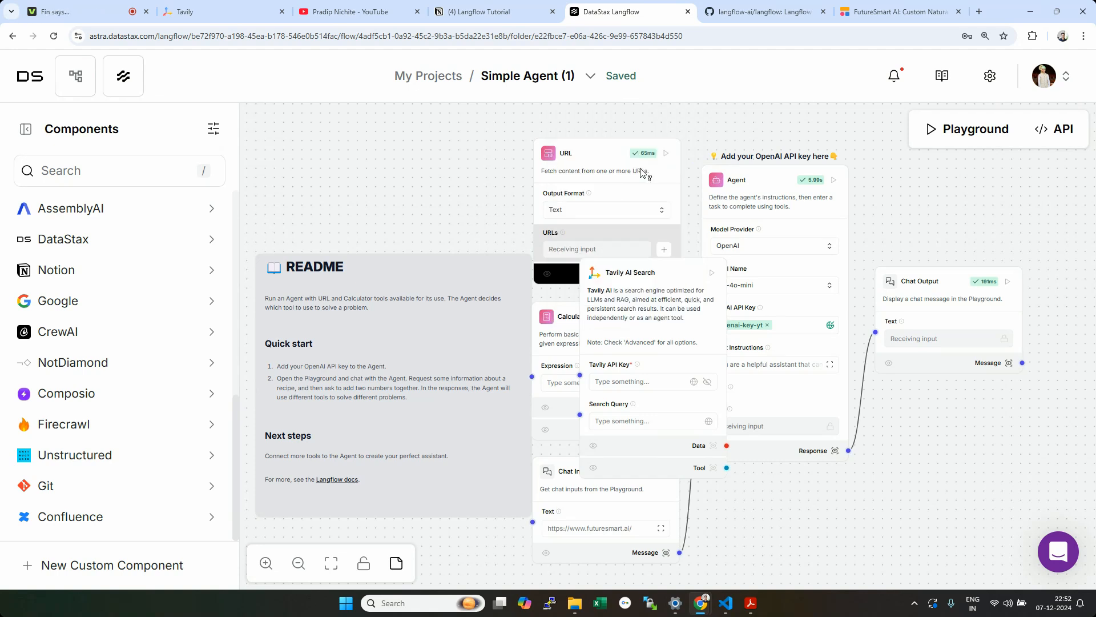
pyautogui.moveTo(978, 408); pyautogui.dragTo(988, 528)
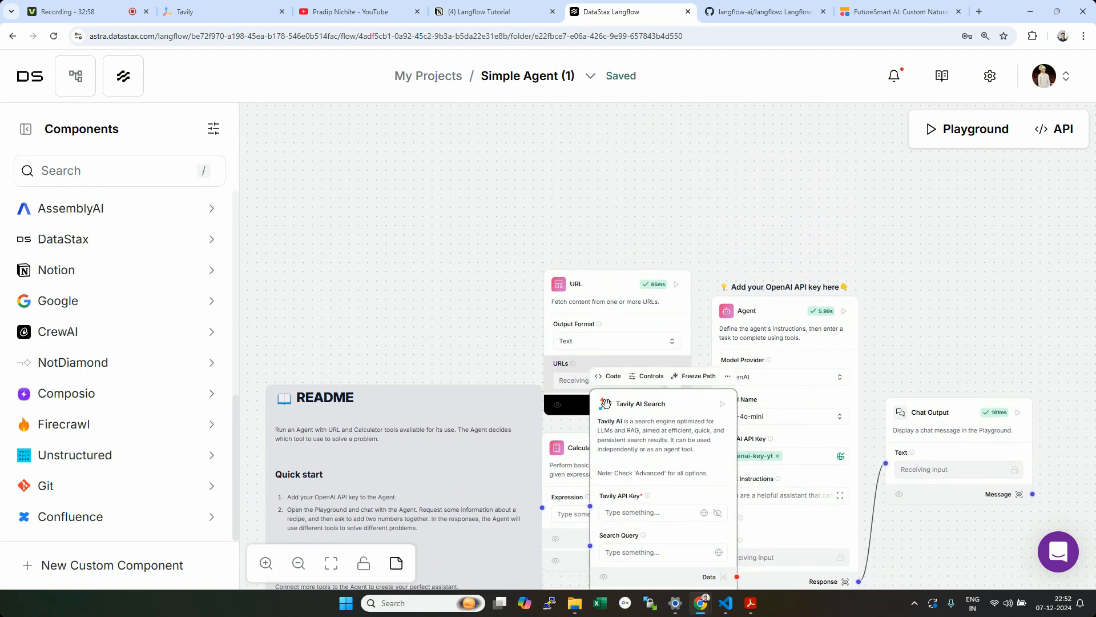
pyautogui.moveTo(607, 404); pyautogui.dragTo(558, 158)
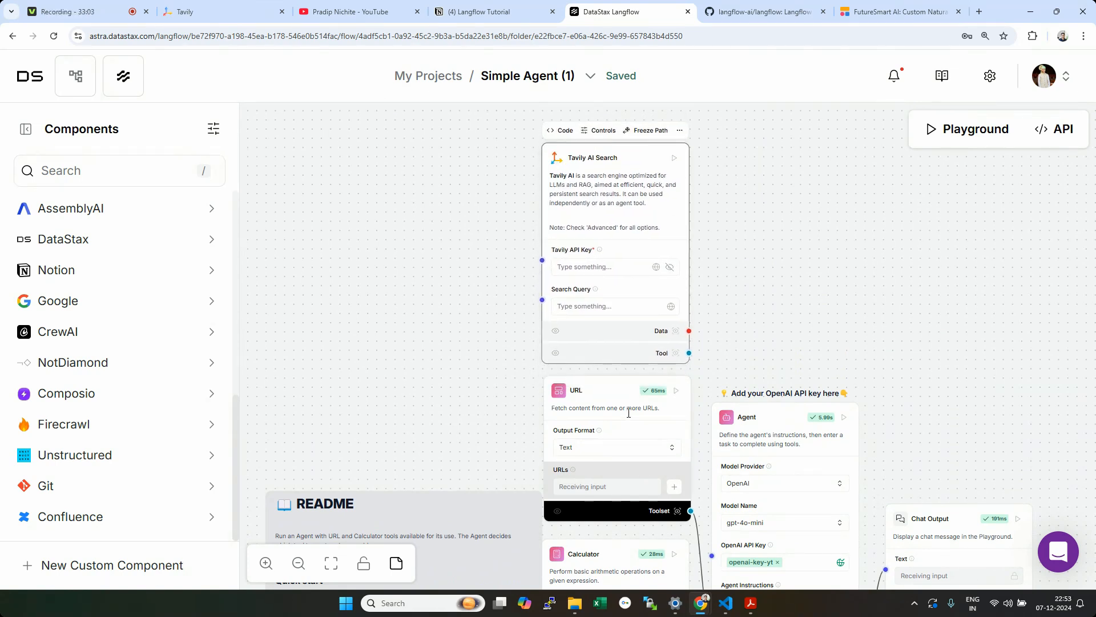
# Step: Copy the Tavily Search Key from the Langflow Tutorial notes into the Tavily API Key field
pyautogui.click(600, 402)
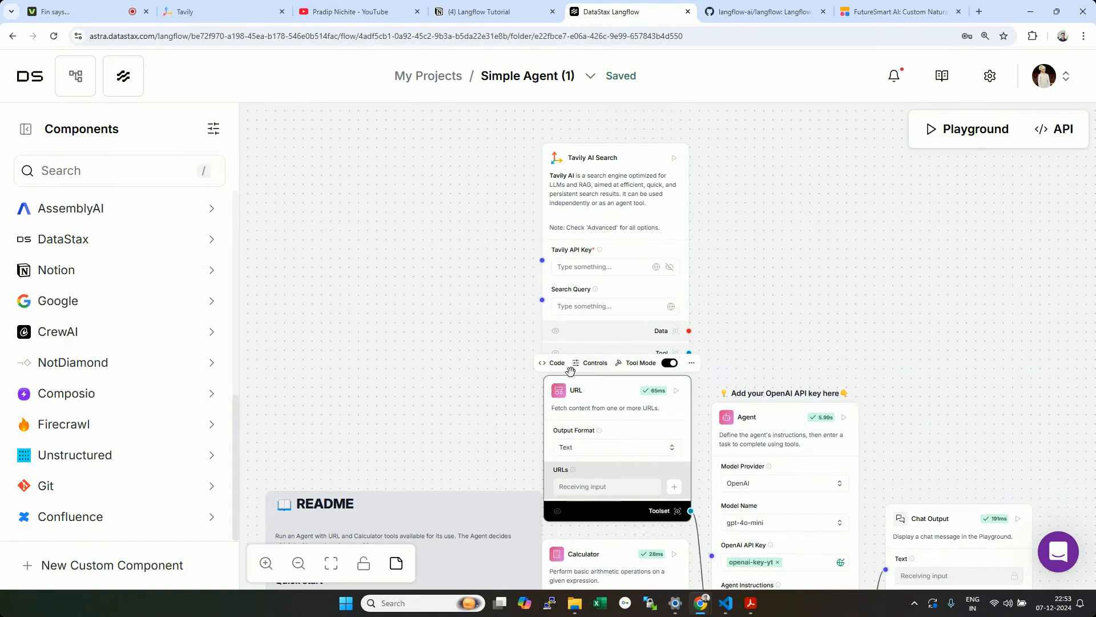
pyautogui.click(593, 188)
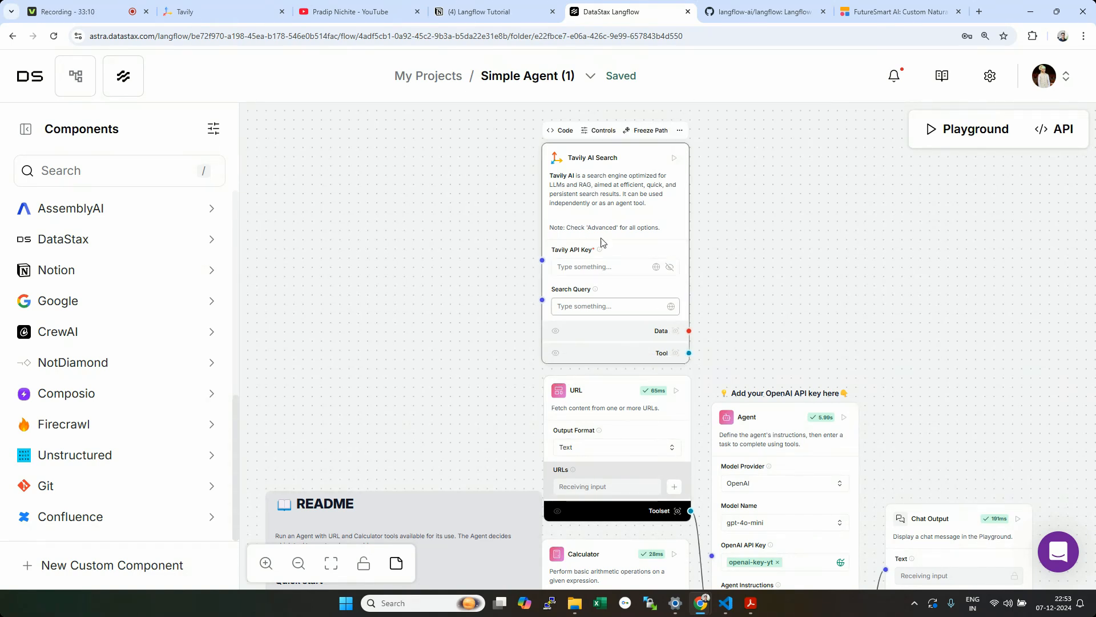
pyautogui.click(237, 13)
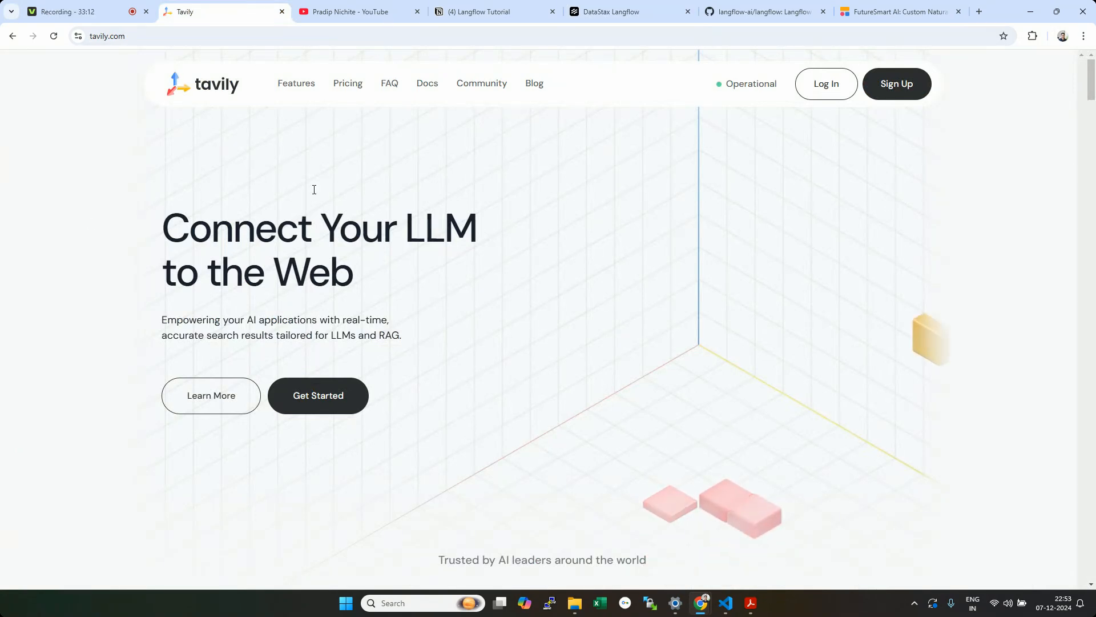
pyautogui.click(485, 13)
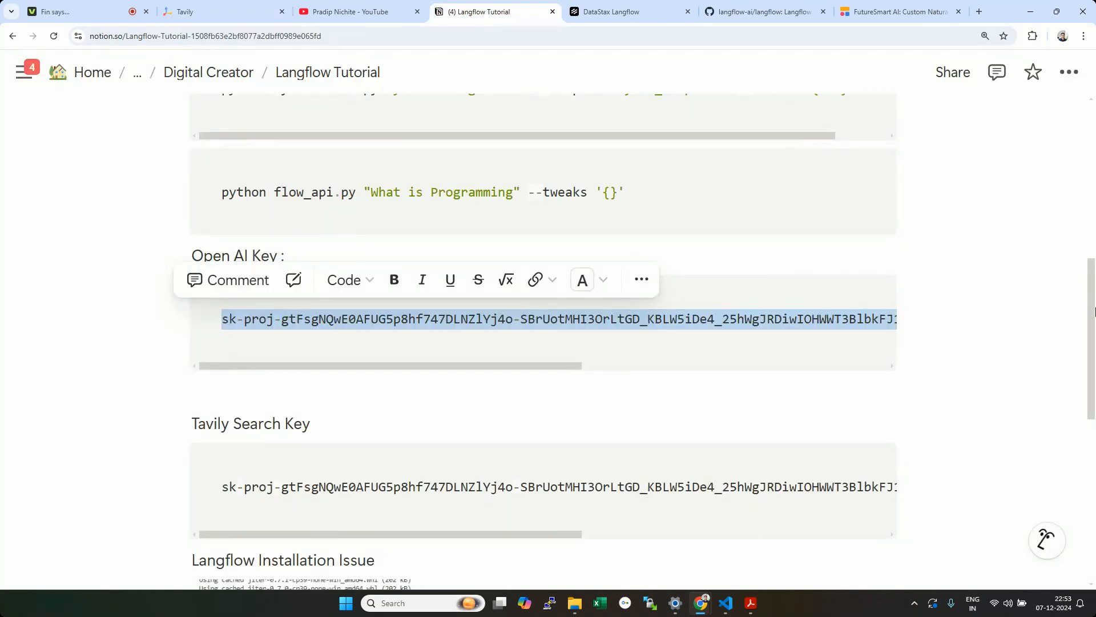
pyautogui.scroll(-2, 1094, 311)
pyautogui.tripleClick(359, 381)
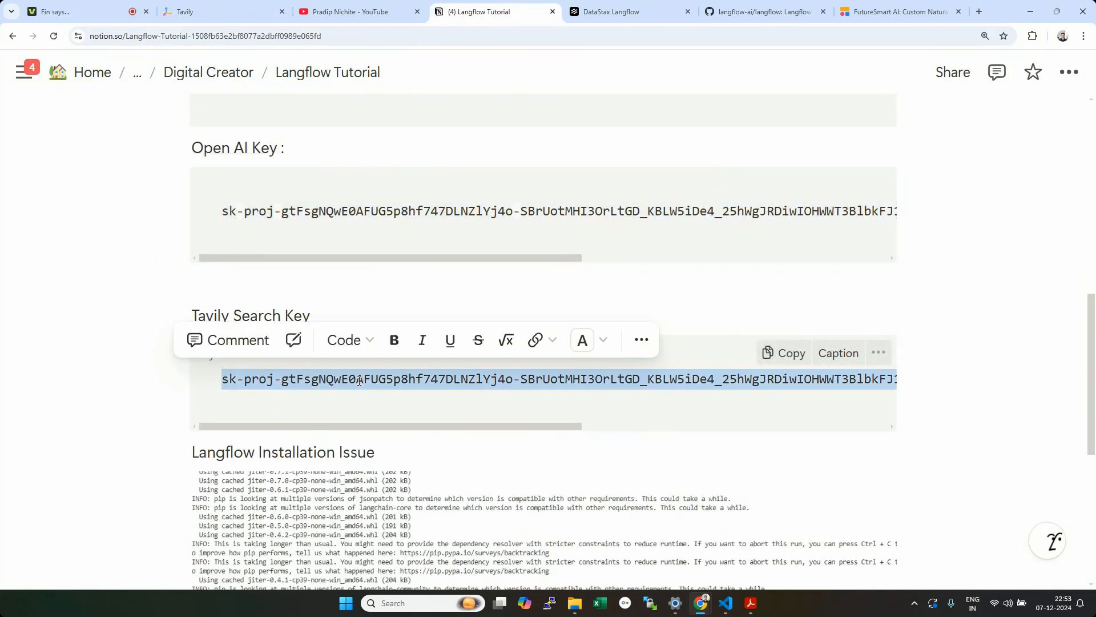
pyautogui.click(611, 11)
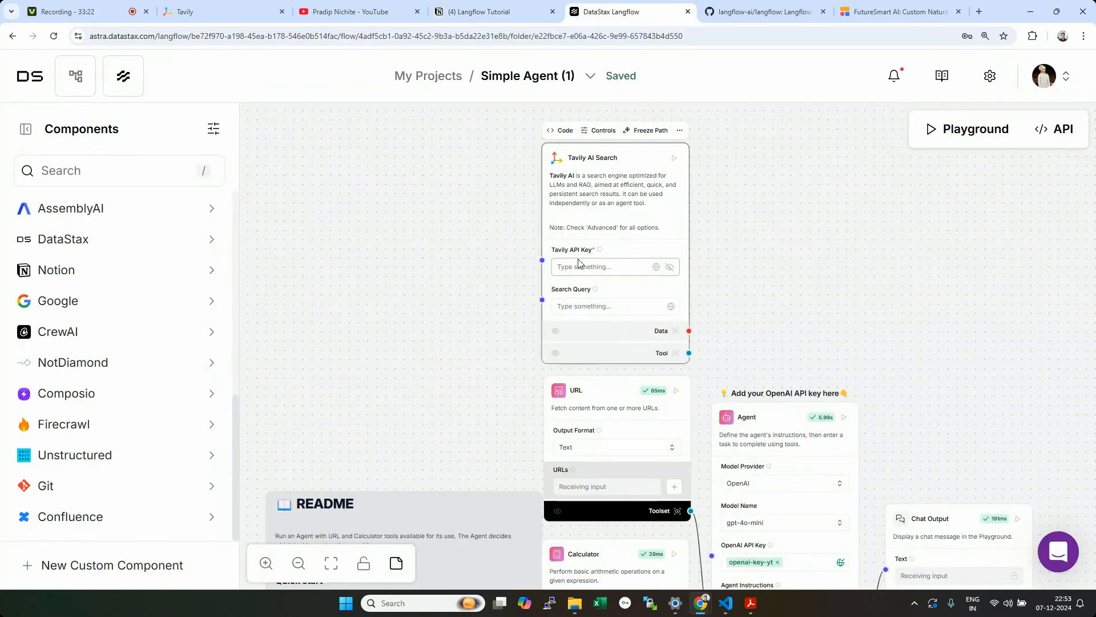
pyautogui.click(575, 267)
pyautogui.hotkey('ctrl', 'v')
pyautogui.click(642, 237)
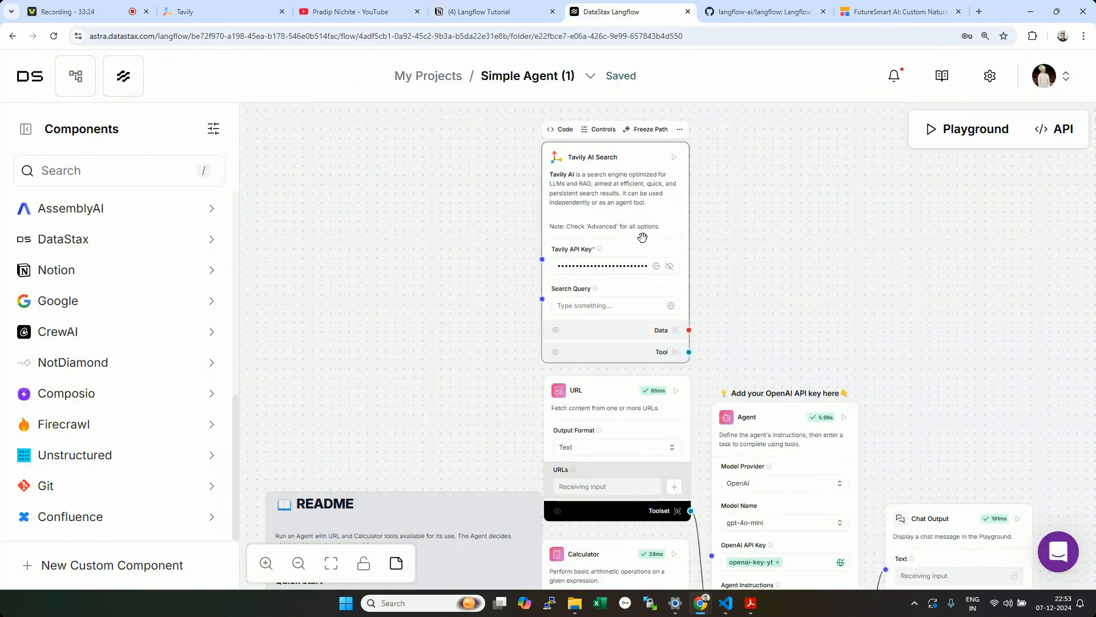
# Step: Connect the Tavily AI Search Tool output to the Agent's Tools input
pyautogui.scroll(-3, 937, 280)
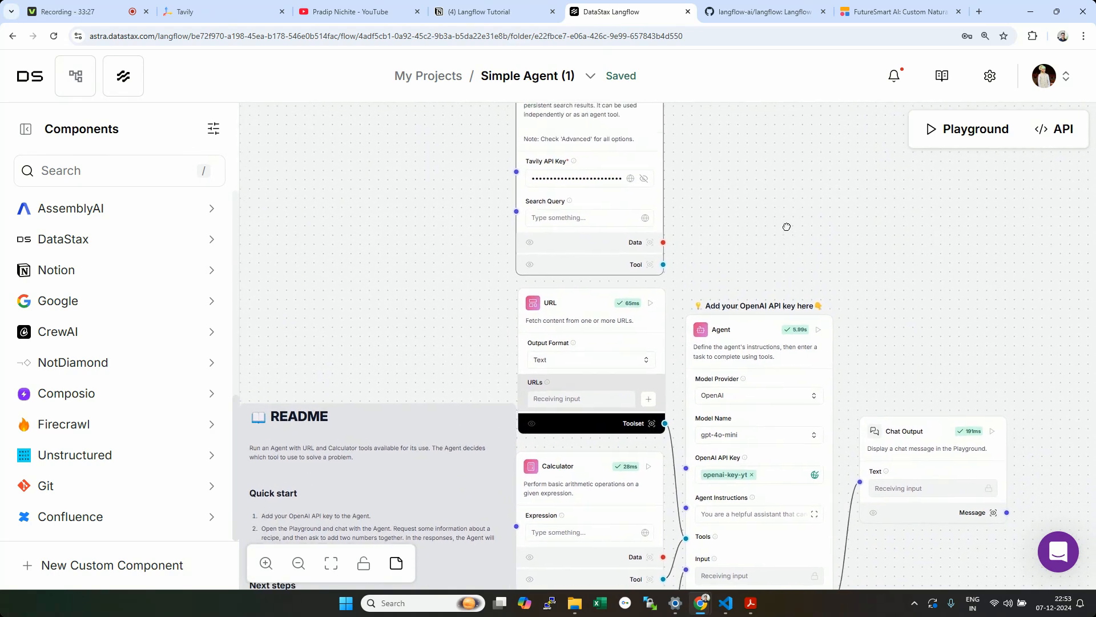
pyautogui.moveTo(803, 214); pyautogui.dragTo(811, 204)
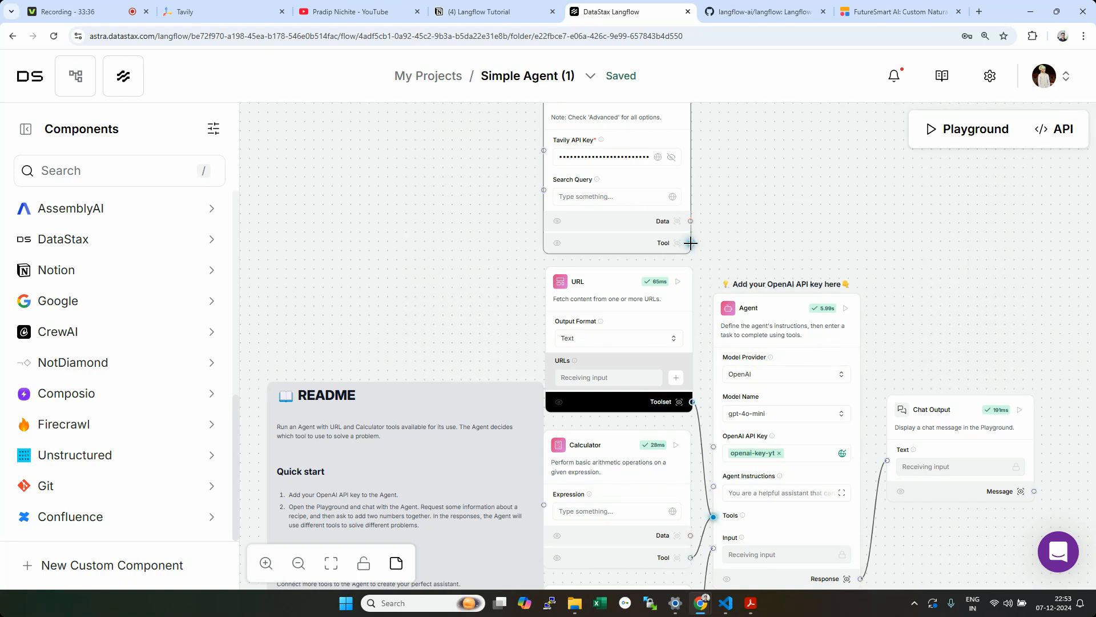
pyautogui.moveTo(691, 244); pyautogui.dragTo(690, 243)
pyautogui.moveTo(712, 287); pyautogui.dragTo(714, 517)
# Step: Run the flow through the Chat Output node and open the Playground
pyautogui.scroll(2, 764, 238)
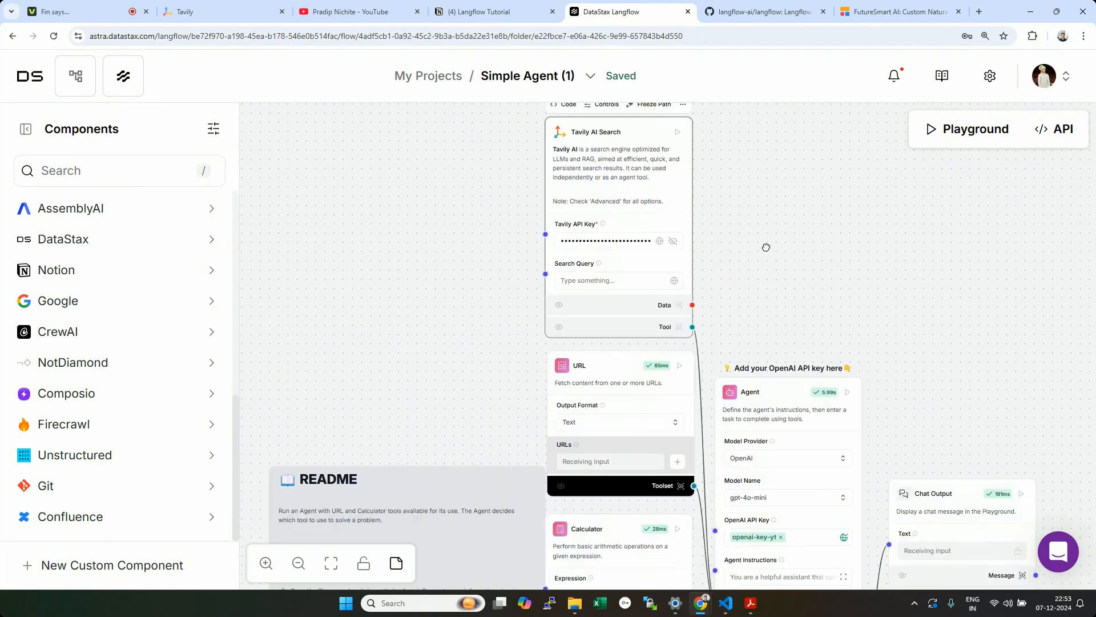
pyautogui.scroll(5, 748, 366)
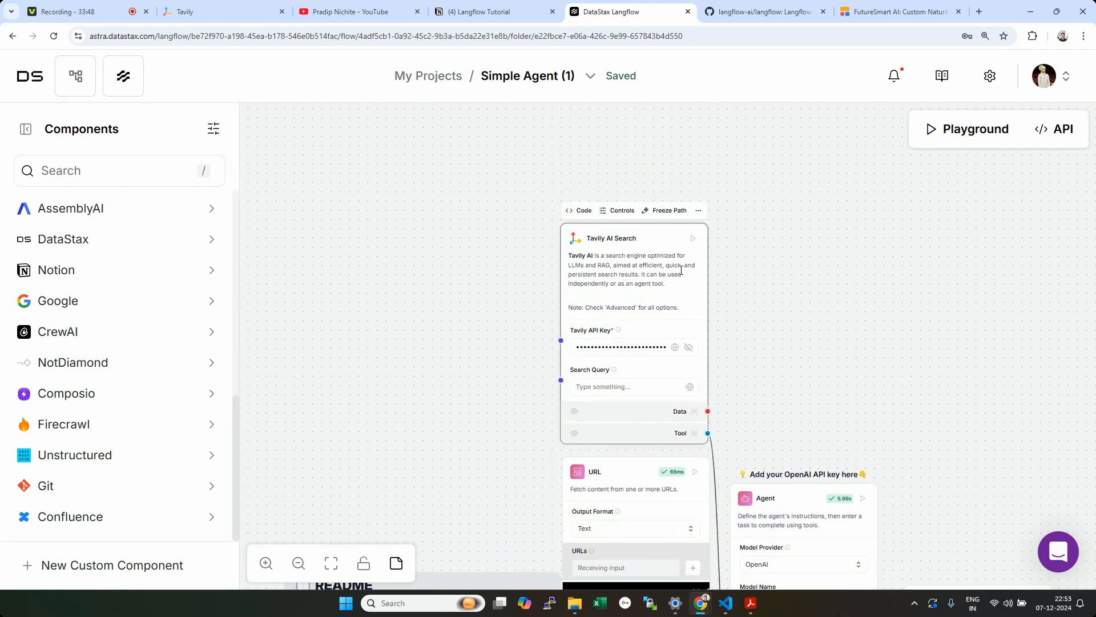
pyautogui.moveTo(875, 325); pyautogui.dragTo(812, 242)
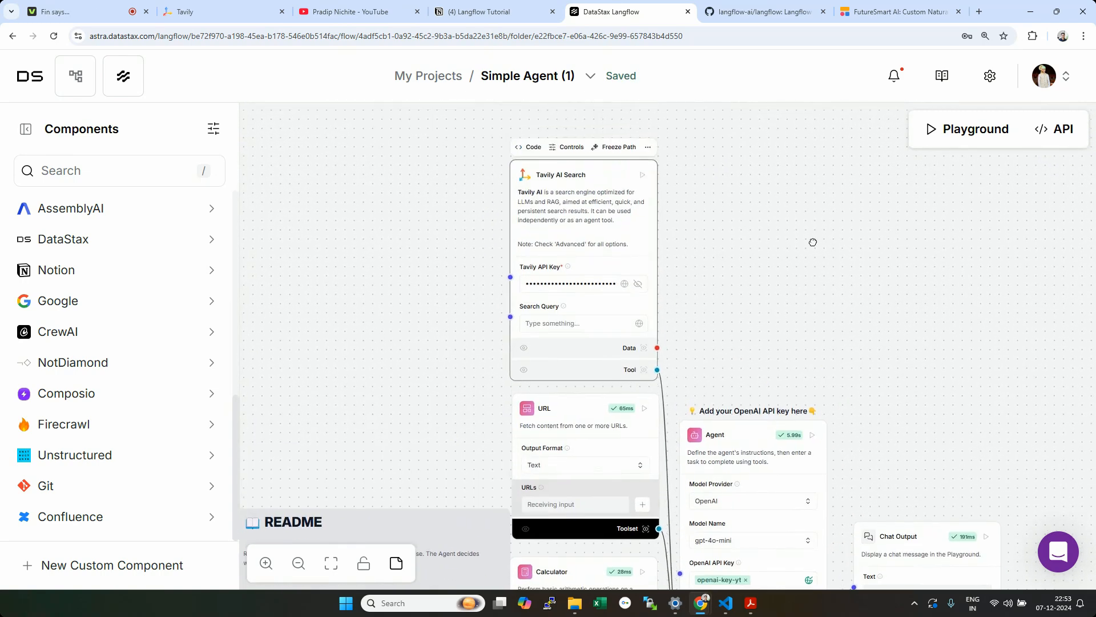
pyautogui.moveTo(955, 430); pyautogui.dragTo(852, 235)
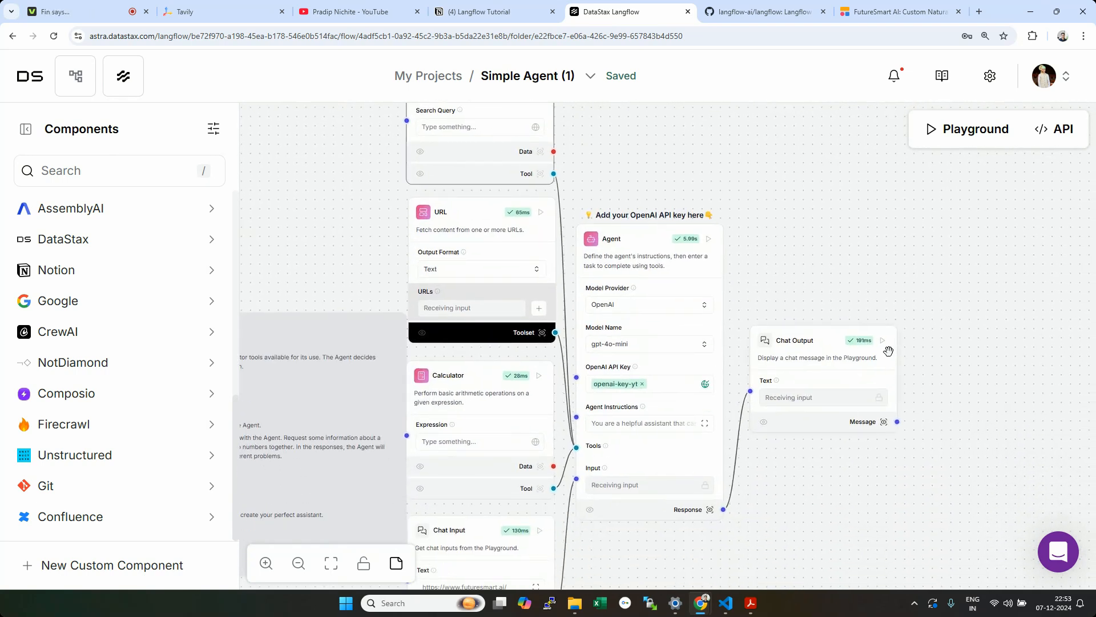
pyautogui.click(883, 341)
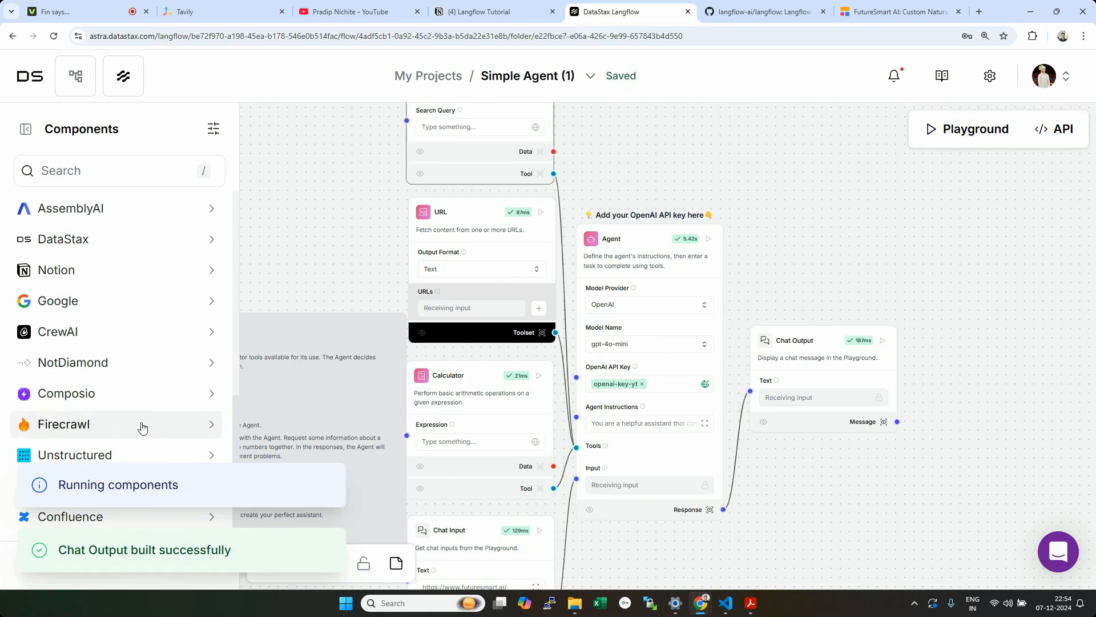
pyautogui.moveTo(848, 202); pyautogui.dragTo(853, 328)
pyautogui.scroll(-2, 949, 256)
pyautogui.click(965, 132)
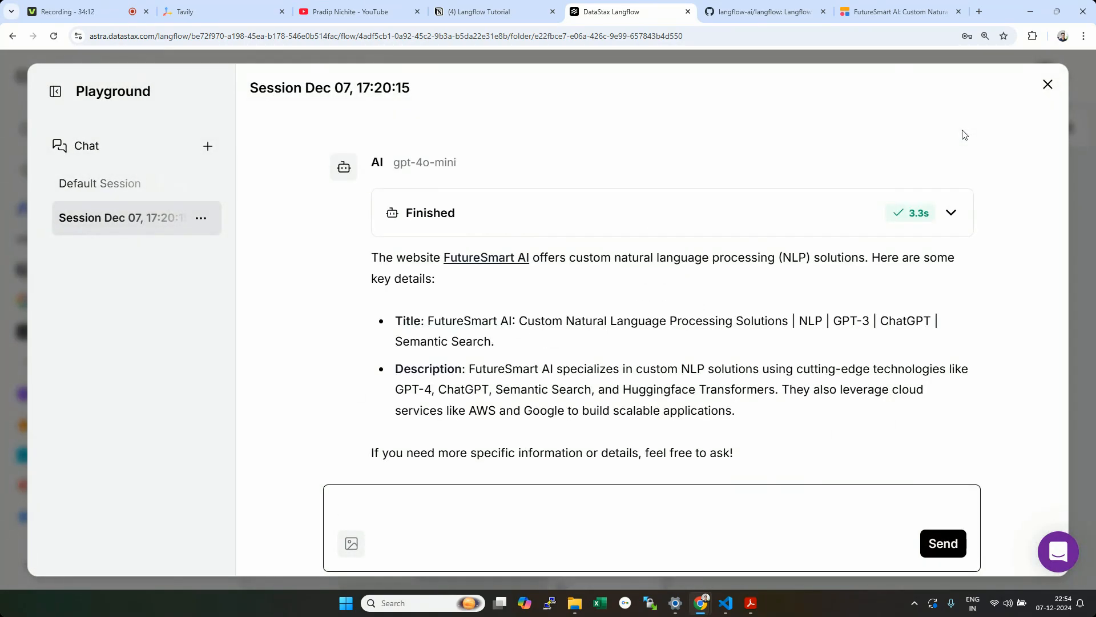
# Step: Start a new Playground chat and send a search query for a person's name
pyautogui.scroll(1, 591, 377)
pyautogui.scroll(2, 591, 377)
pyautogui.scroll(-3, 589, 380)
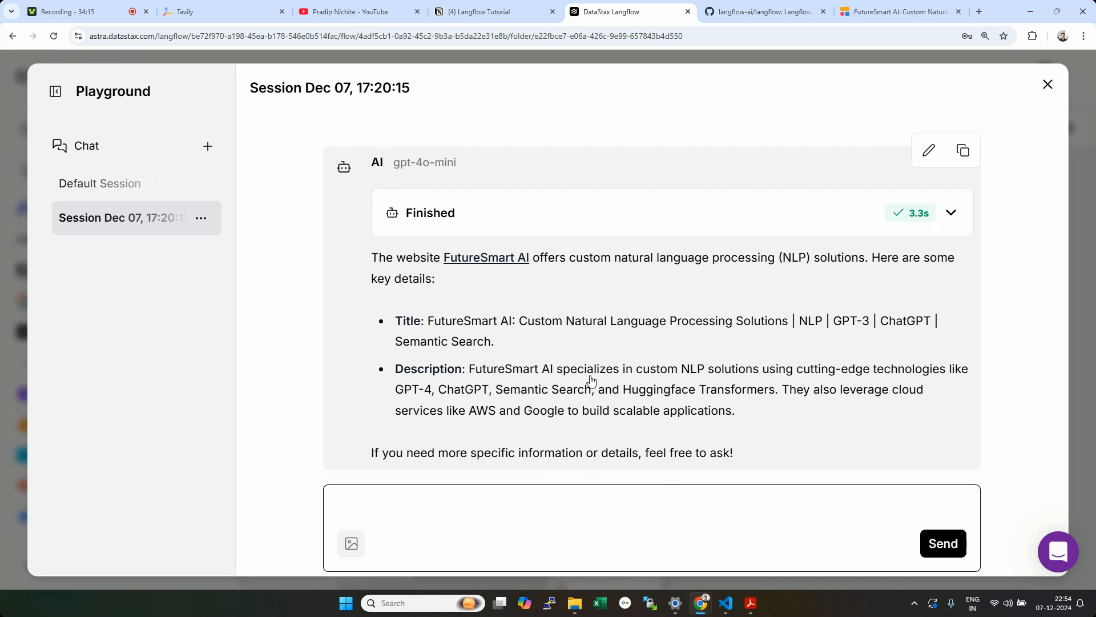
pyautogui.scroll(3, 594, 443)
pyautogui.scroll(-3, 594, 406)
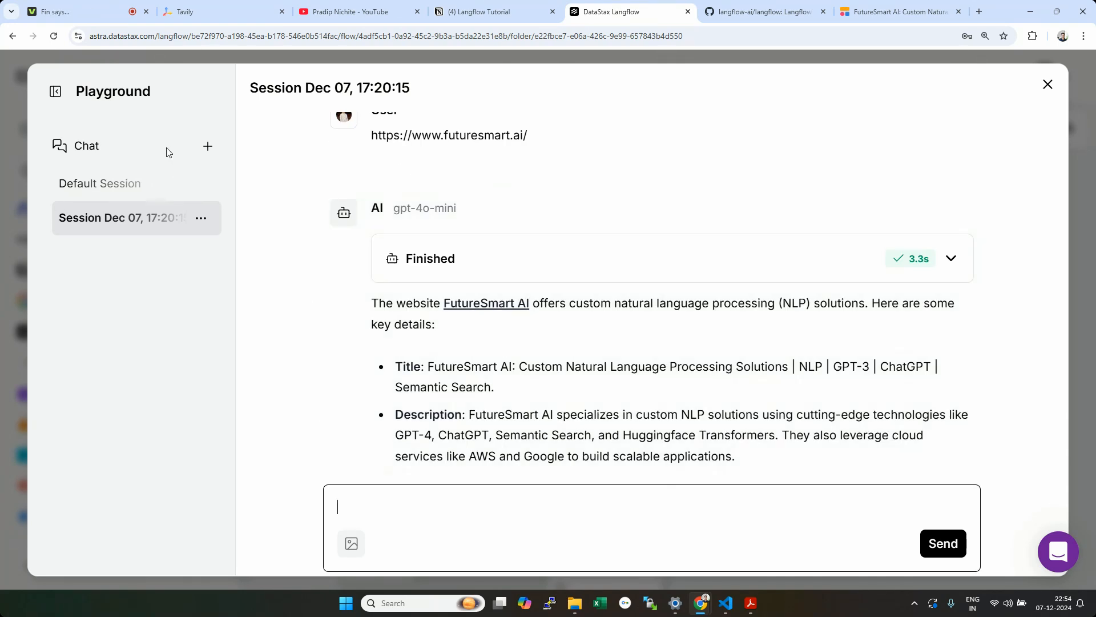
pyautogui.click(225, 141)
pyautogui.click(208, 146)
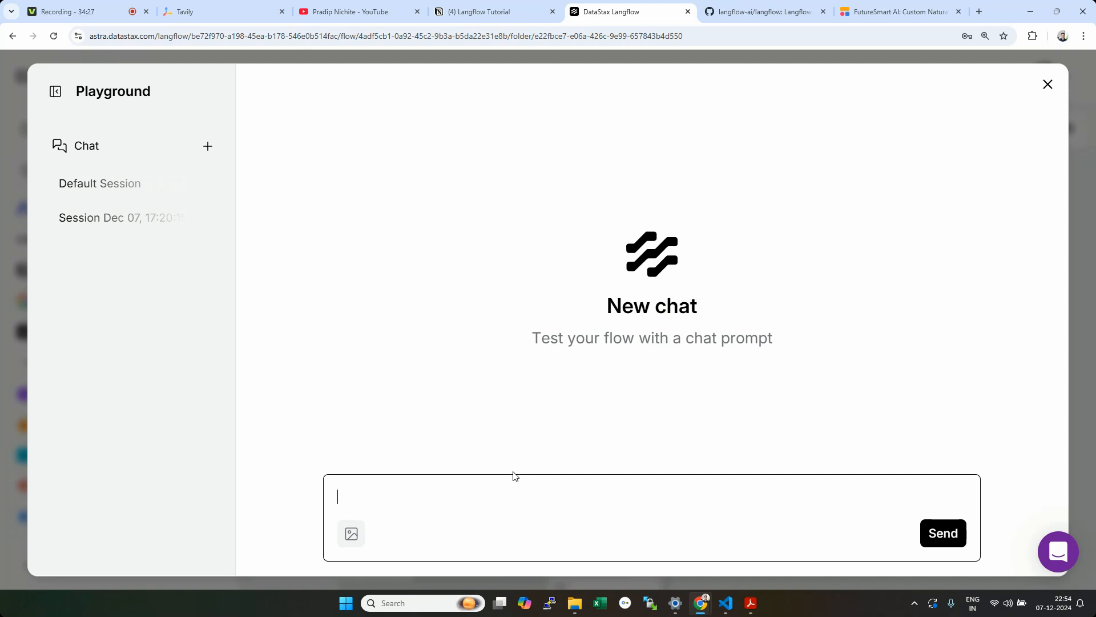
pyautogui.write('Search Pradip N')
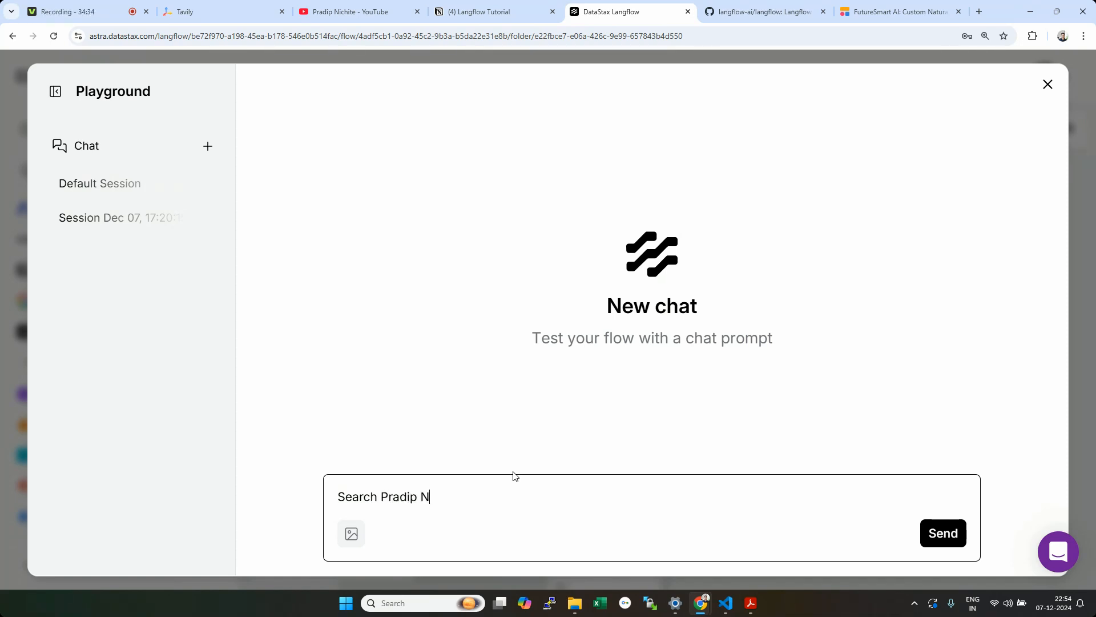
pyautogui.write('ichite')
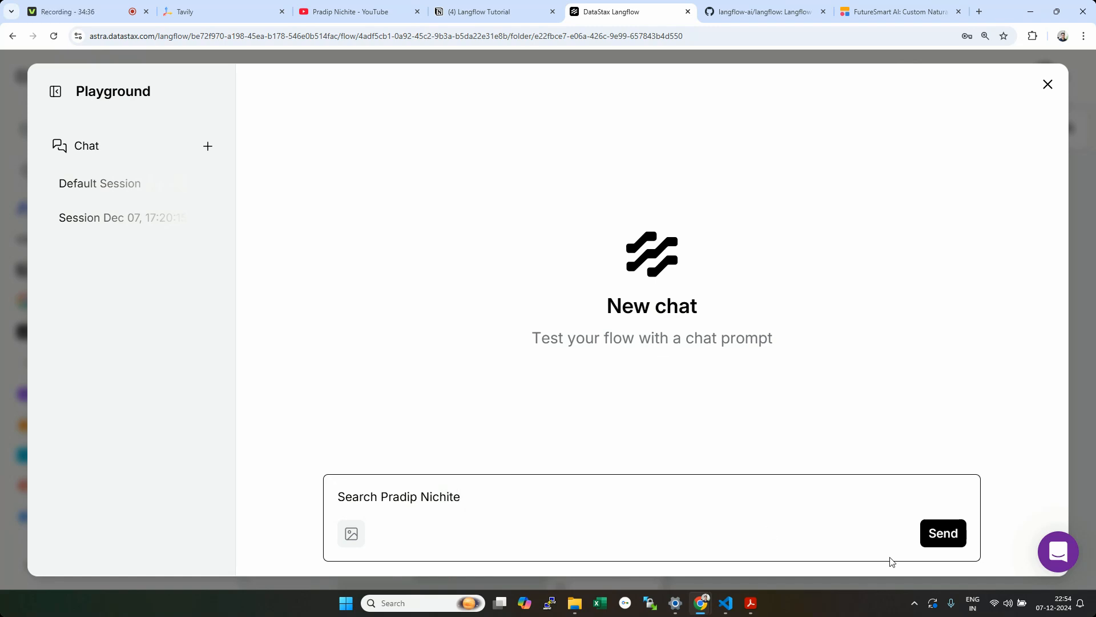
pyautogui.click(932, 539)
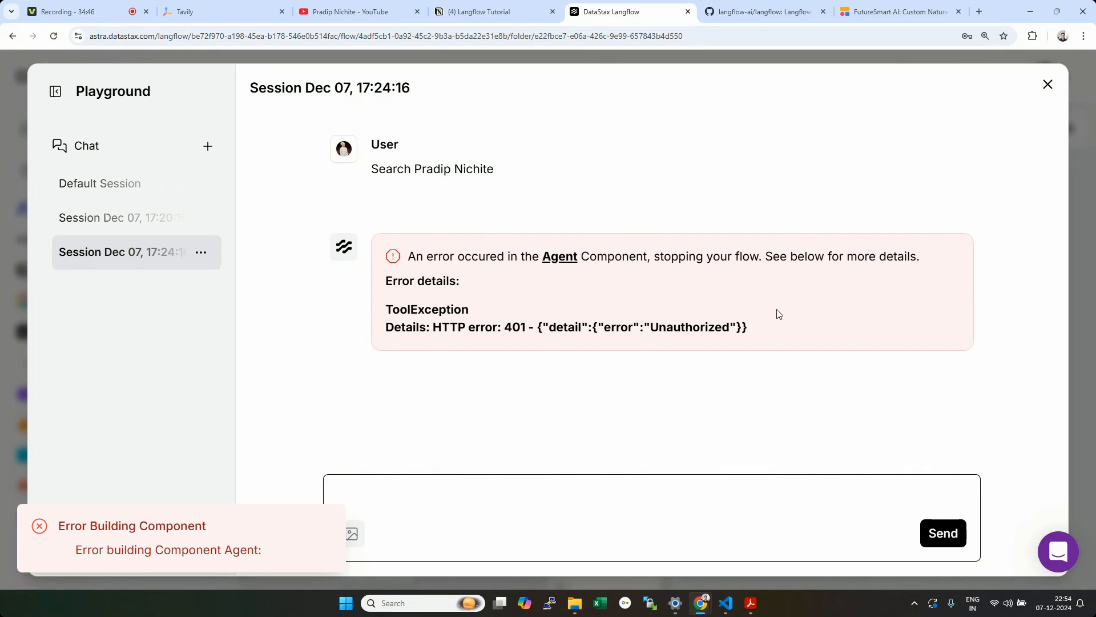
# Step: Read the 401 Unauthorized ToolException error, then close the Playground
pyautogui.moveTo(757, 334); pyautogui.dragTo(408, 256)
pyautogui.click(468, 291)
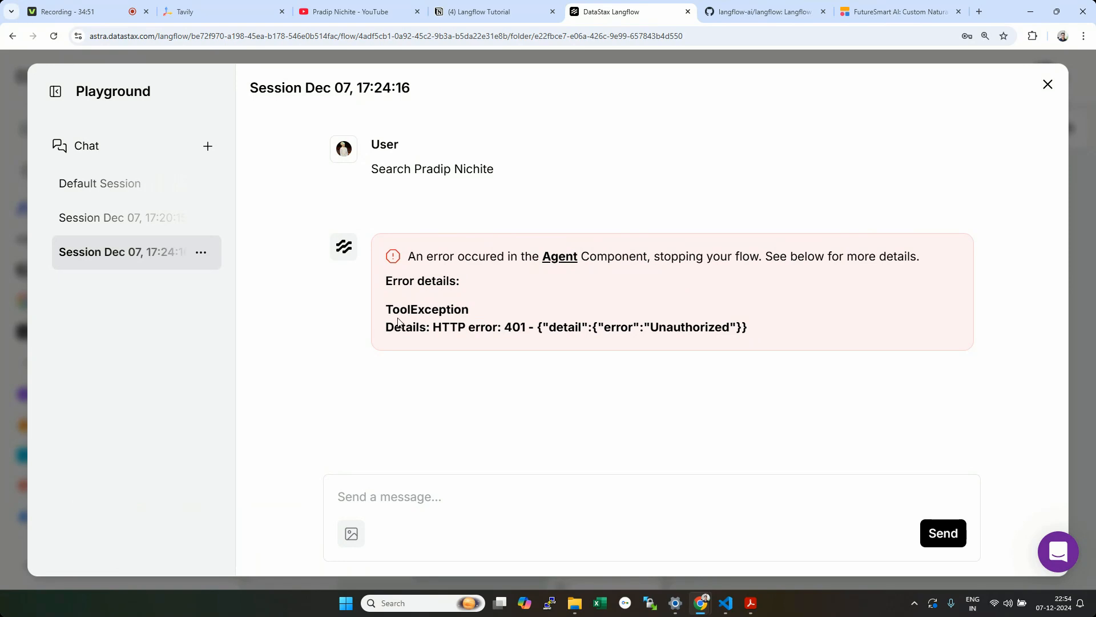
pyautogui.doubleClick(443, 311)
pyautogui.click(601, 328)
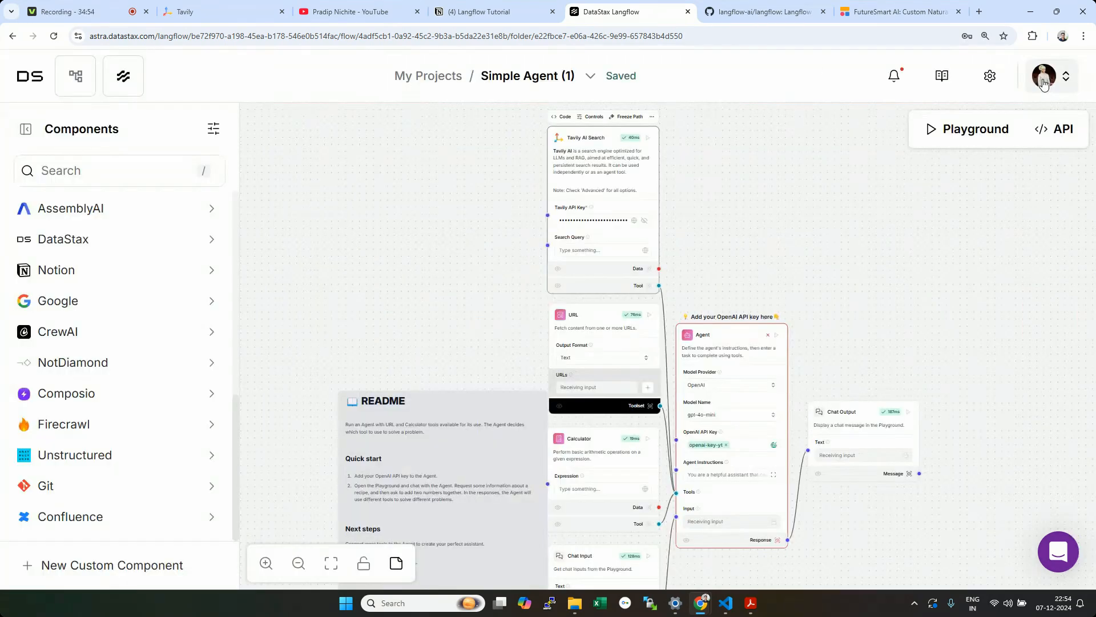
pyautogui.click(1048, 84)
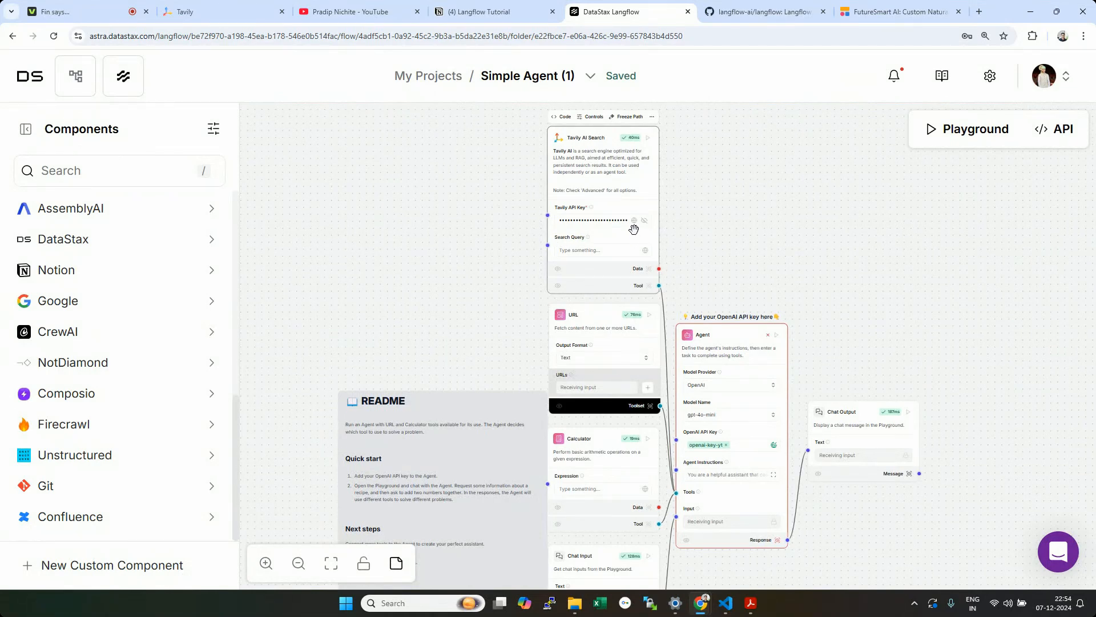
# Step: Zoom the browser in and reveal the key stored in the Tavily API Key field
pyautogui.hotkey('ctrl', '+')
pyautogui.hotkey('ctrl', '+')
pyautogui.hotkey('ctrl', '+')
pyautogui.hotkey('ctrl', '+')
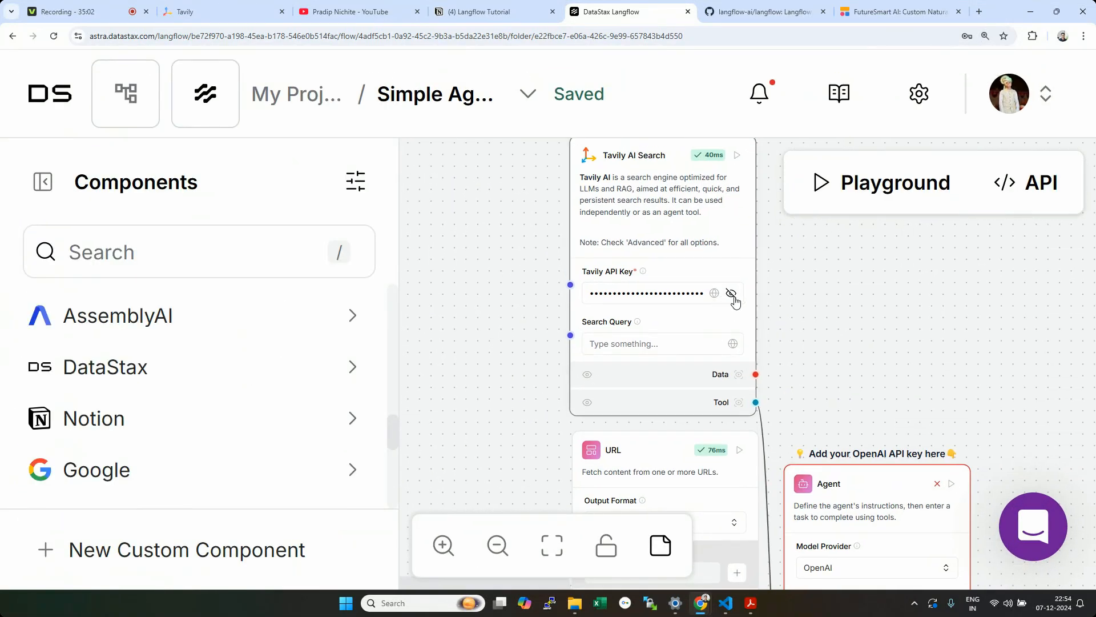
pyautogui.click(734, 298)
pyautogui.moveTo(638, 295); pyautogui.dragTo(588, 301)
pyautogui.click(624, 293)
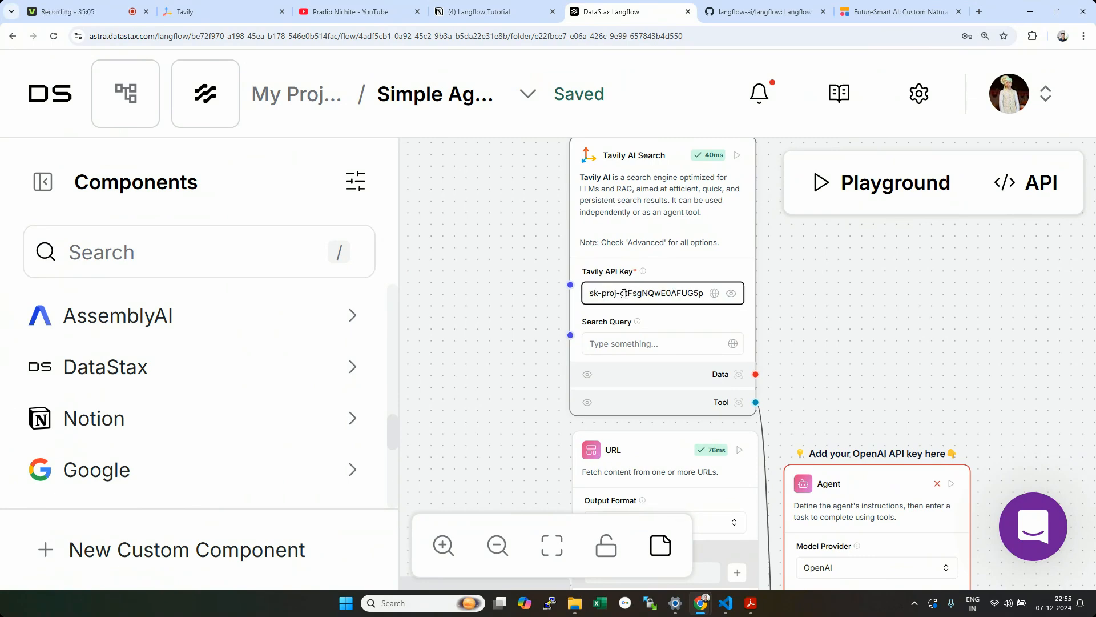
# Step: Check the saved key in the Langflow Tutorial notes, then log in to the Tavily dashboard
pyautogui.click(485, 16)
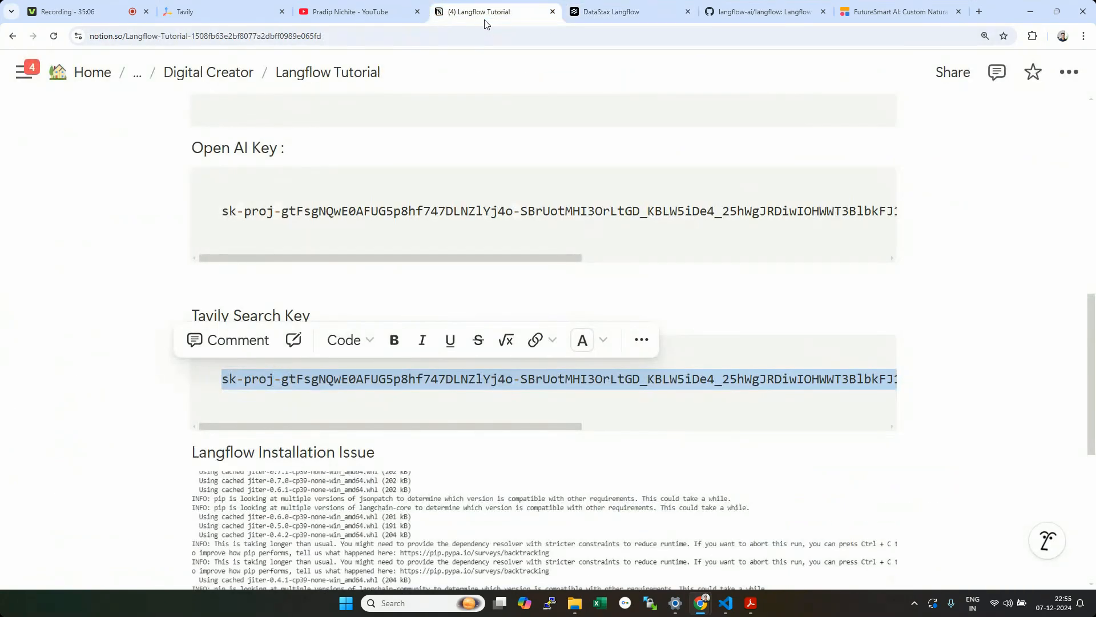
pyautogui.click(302, 398)
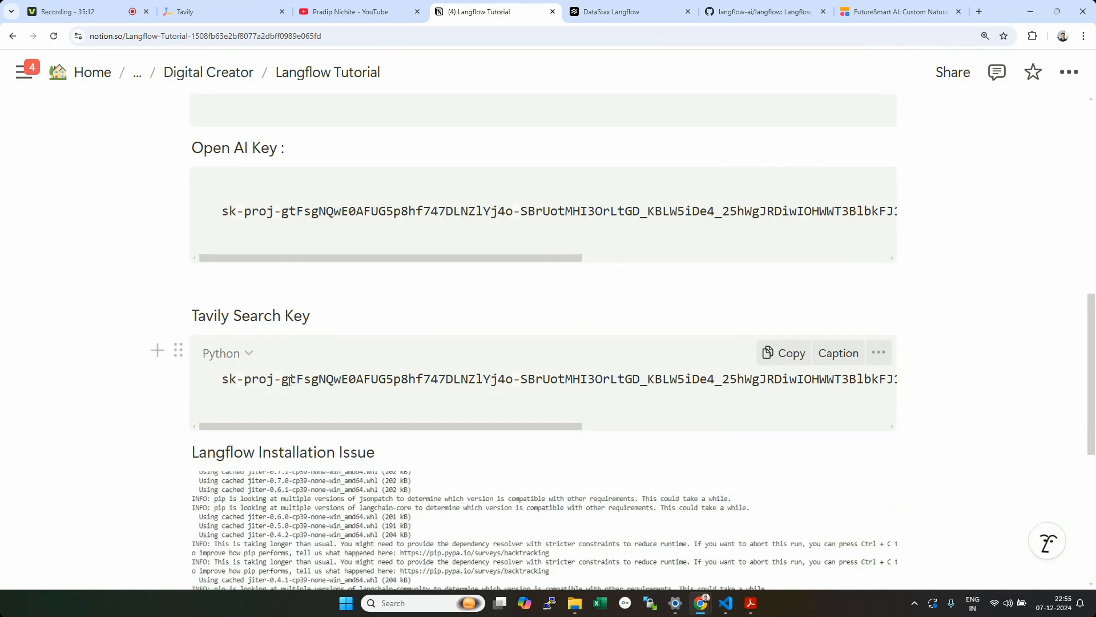
pyautogui.click(207, 15)
pyautogui.click(834, 86)
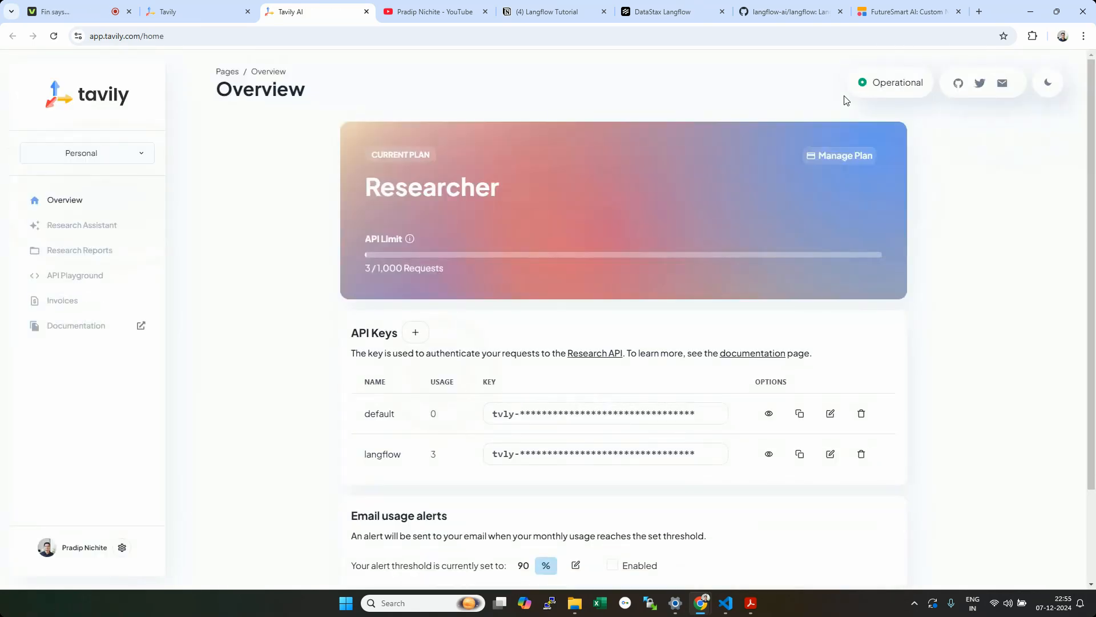
# Step: Copy Tavily's langflow API key and replace the old key in the tutorial notes
pyautogui.doubleClick(372, 453)
pyautogui.click(399, 451)
pyautogui.doubleClick(386, 456)
pyautogui.click(799, 454)
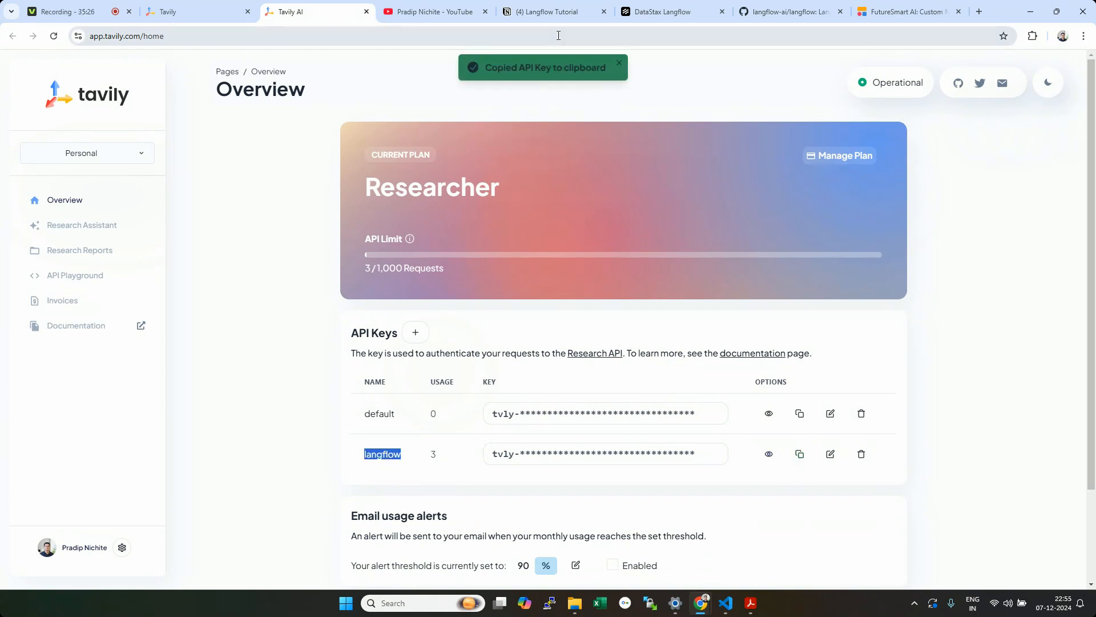
pyautogui.click(546, 16)
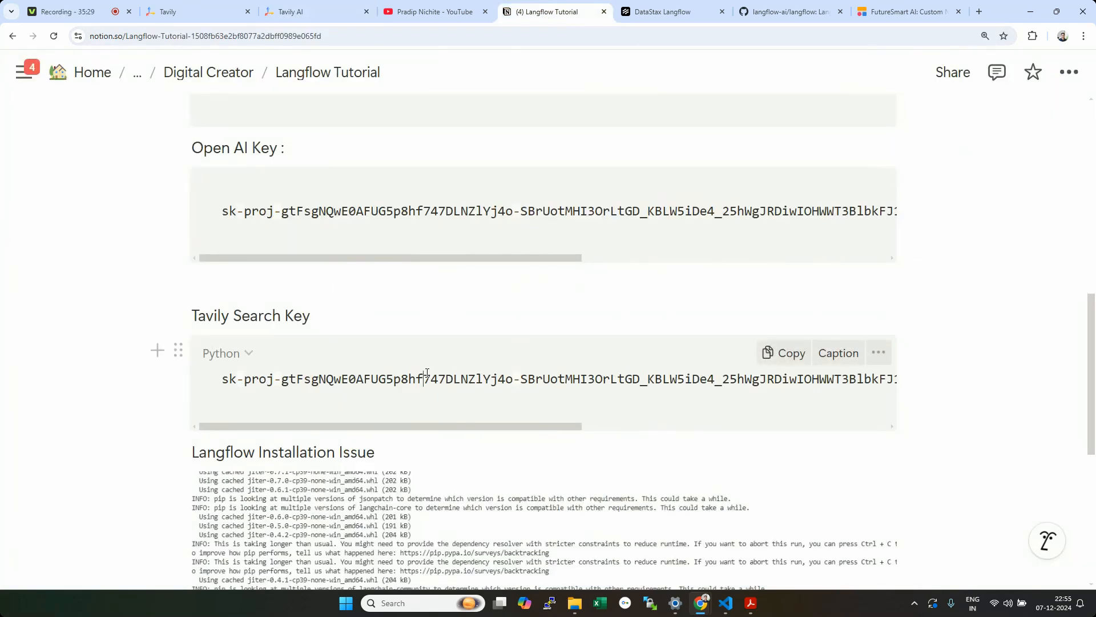
pyautogui.hotkey('ctrl', 'a')
pyautogui.press('BackSpace')
pyautogui.hotkey('ctrl', 'v')
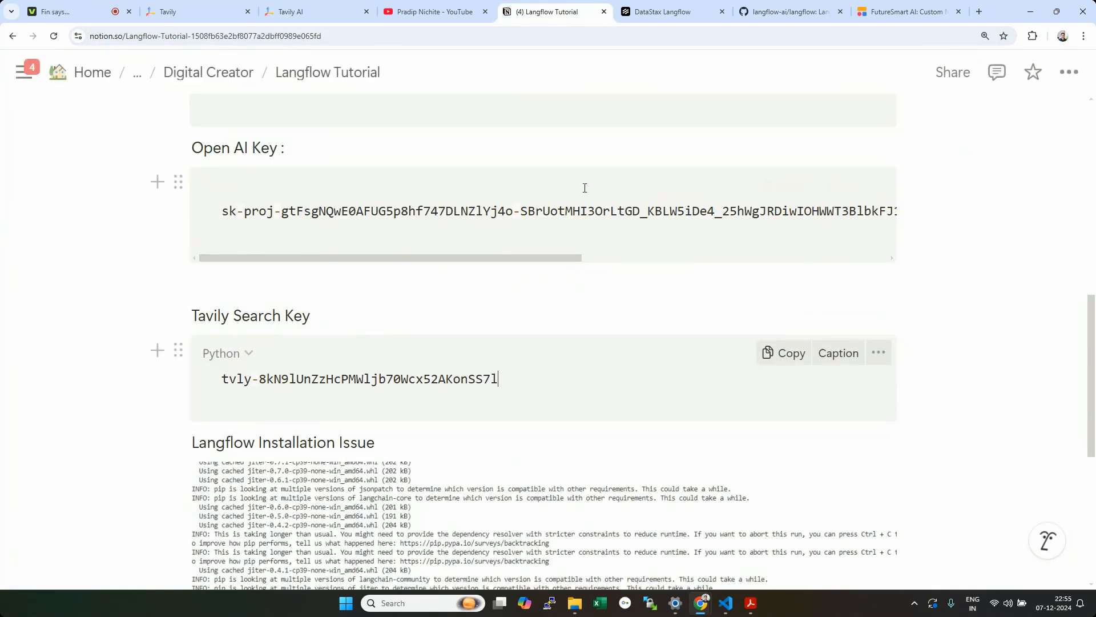
# Step: Replace the old key in the Tavily AI Search node's API Key field with the langflow key
pyautogui.click(664, 11)
pyautogui.doubleClick(631, 294)
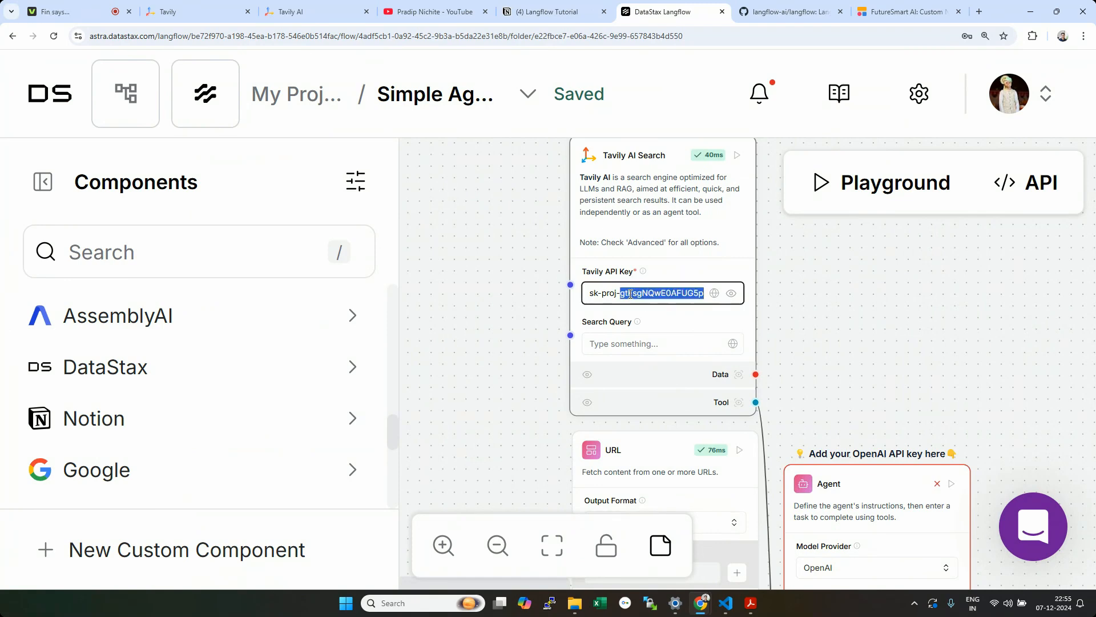
pyautogui.hotkey('ctrl', 'a')
pyautogui.press('BackSpace')
pyautogui.hotkey('ctrl', 'v')
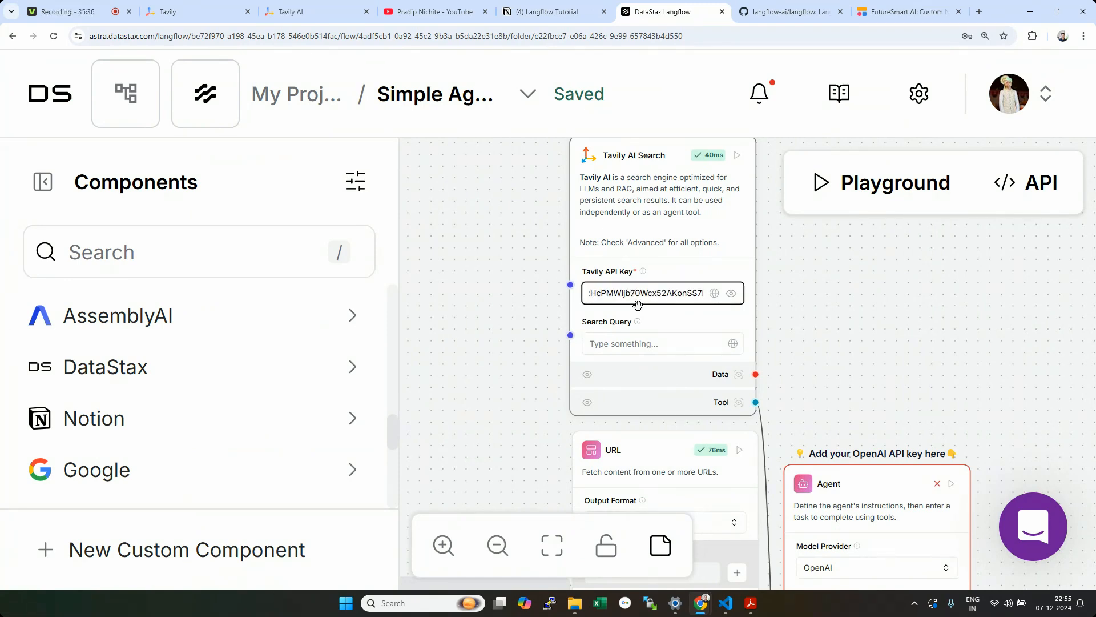
pyautogui.click(714, 262)
# Step: Rebuild the Agent node with the new Tavily key, zooming the browser out to 175%, then open Playground
pyautogui.click(953, 482)
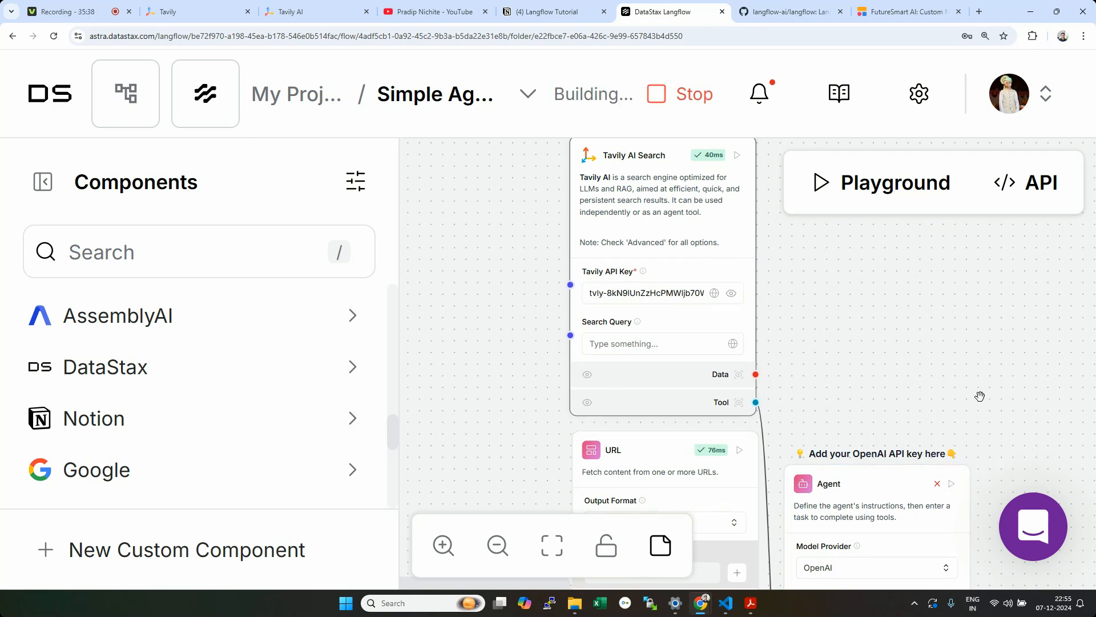
pyautogui.scroll(-5, 902, 365)
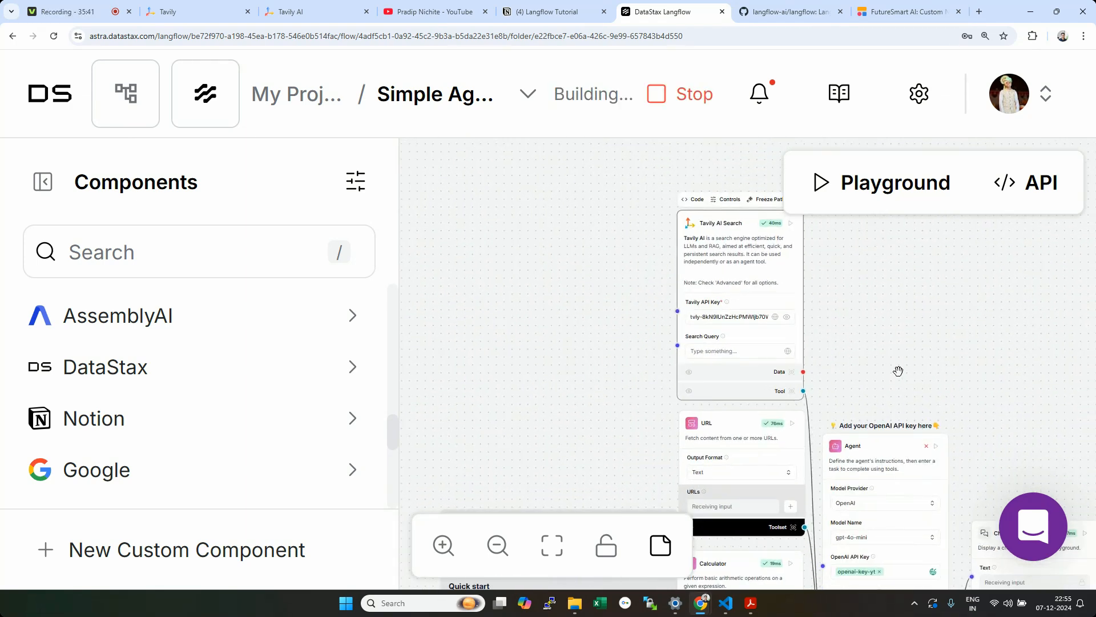
pyautogui.click(1083, 36)
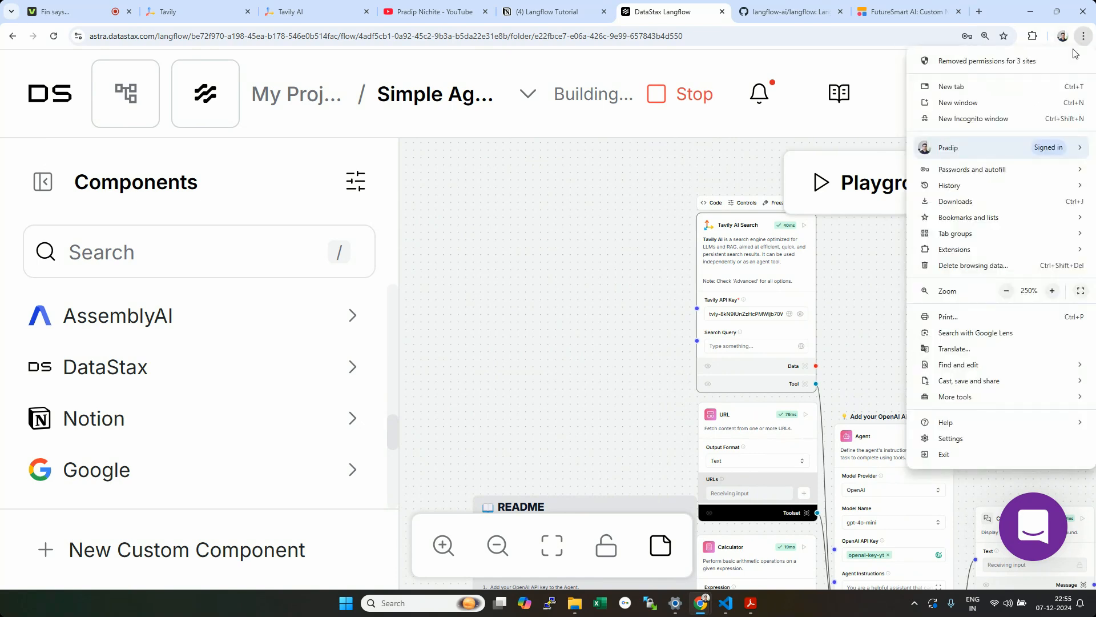
pyautogui.click(1007, 291)
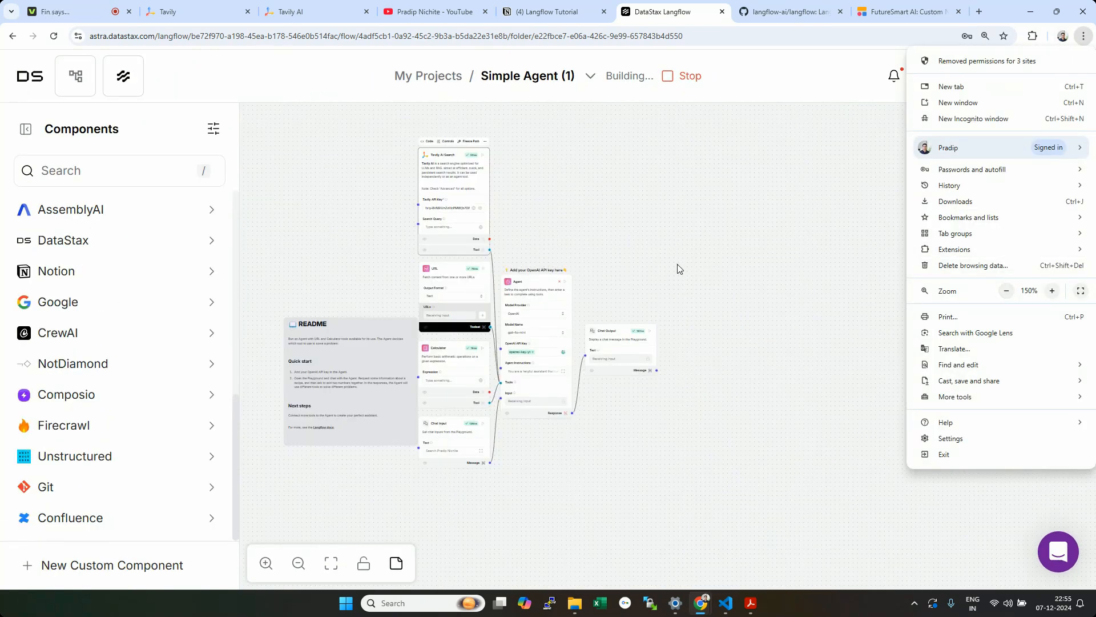
pyautogui.click(669, 399)
pyautogui.scroll(4, 656, 238)
pyautogui.moveTo(629, 251); pyautogui.dragTo(852, 255)
pyautogui.scroll(2, 807, 317)
pyautogui.moveTo(812, 341); pyautogui.dragTo(899, 204)
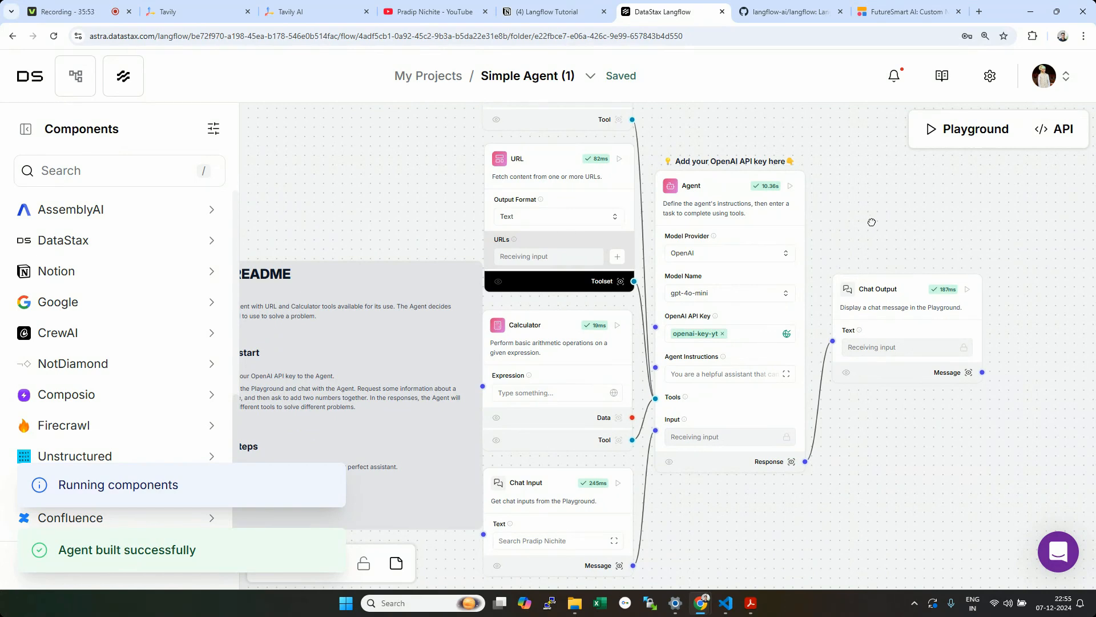
pyautogui.moveTo(871, 221); pyautogui.dragTo(876, 279)
pyautogui.scroll(-2, 860, 279)
pyautogui.click(969, 144)
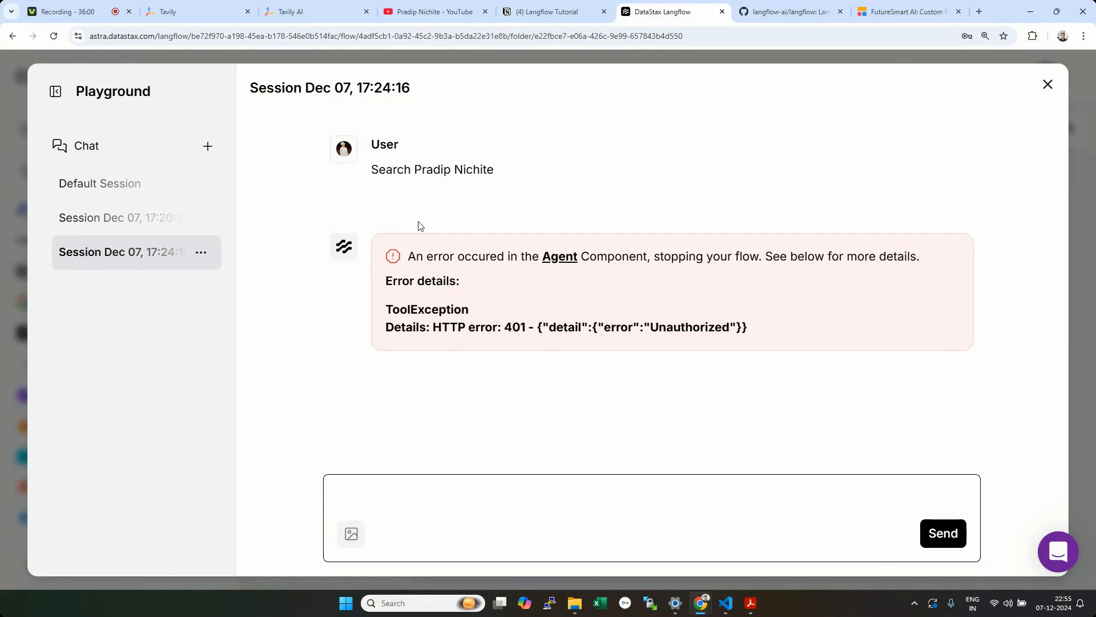
# Step: Copy the earlier person-name query and resend it in a new chat session
pyautogui.moveTo(370, 169); pyautogui.dragTo(541, 176)
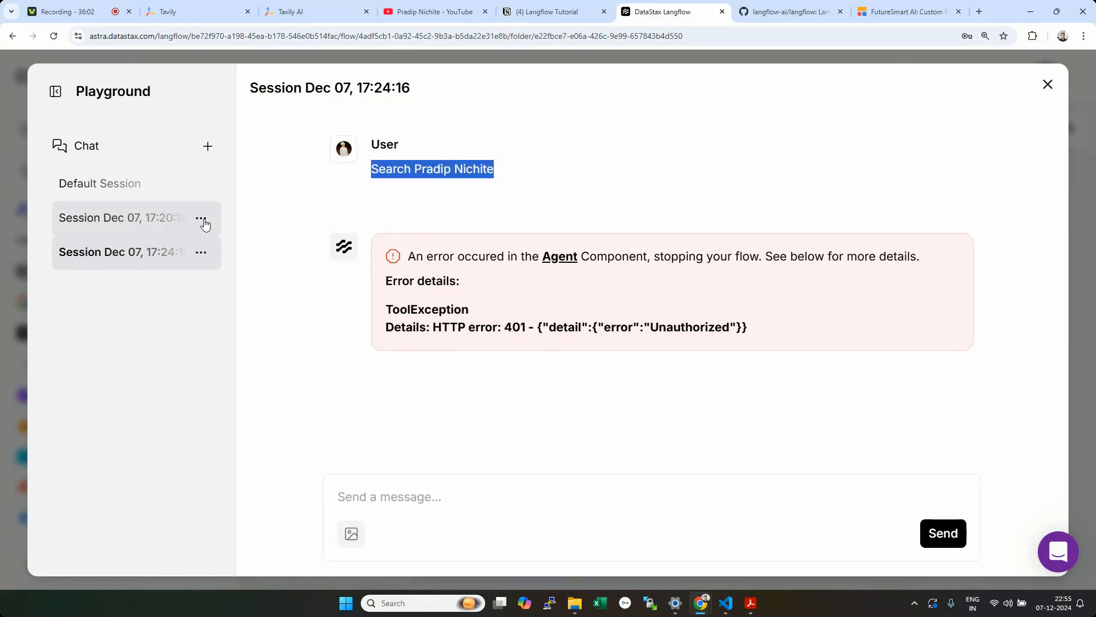
pyautogui.click(207, 146)
pyautogui.hotkey('ctrl', 'v')
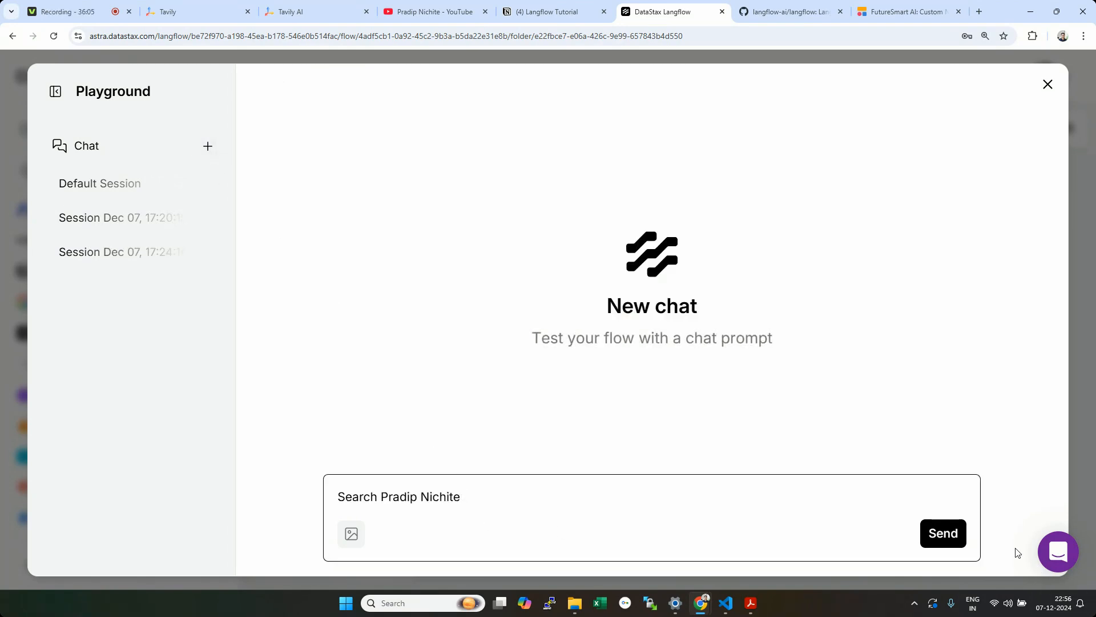
pyautogui.click(944, 533)
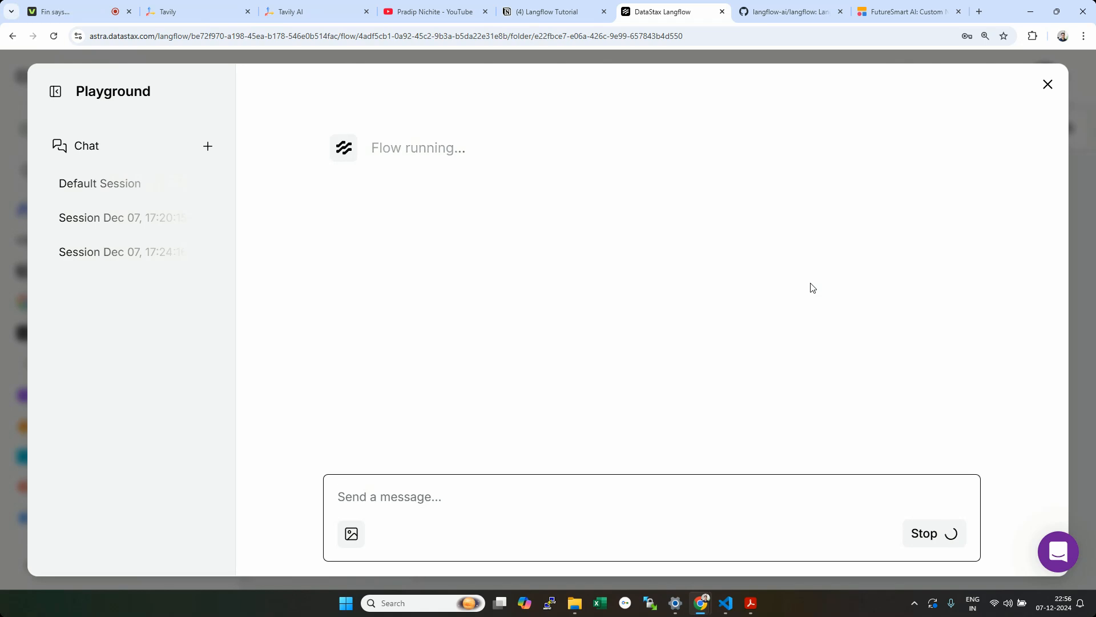
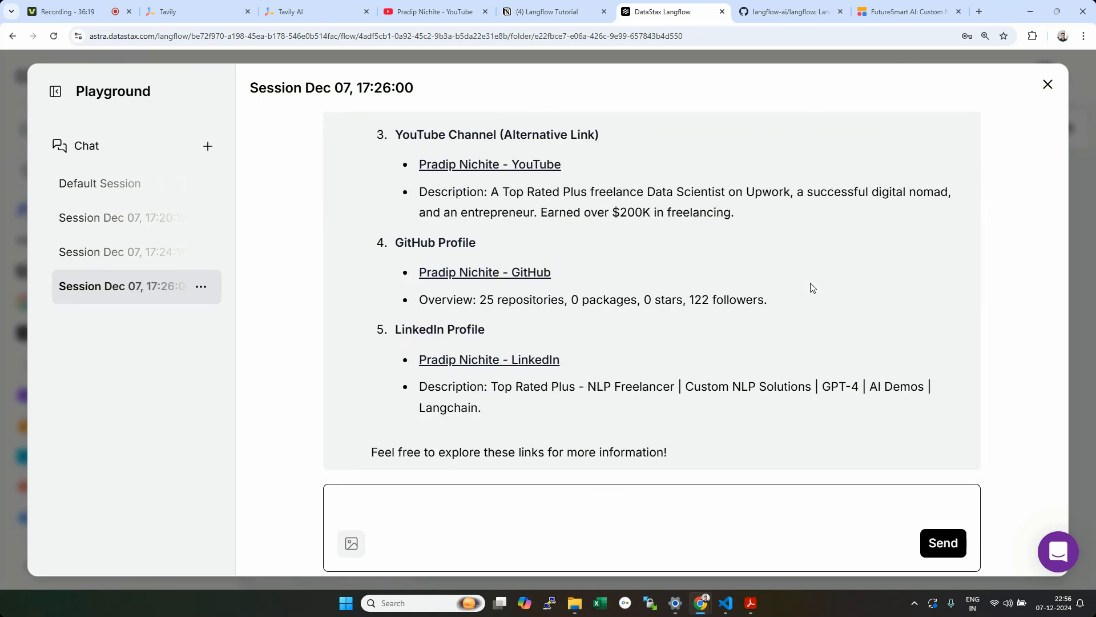
# Step: Read through the agent's reply covering the Instagram profile and YouTube descriptions
pyautogui.scroll(8, 813, 287)
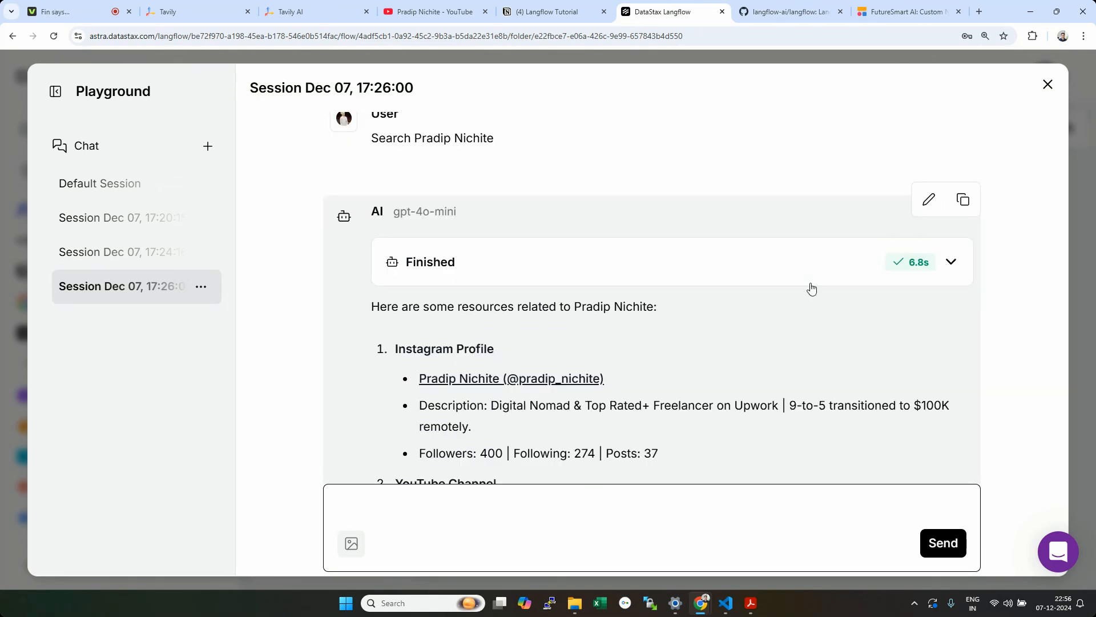
pyautogui.scroll(-2, 726, 342)
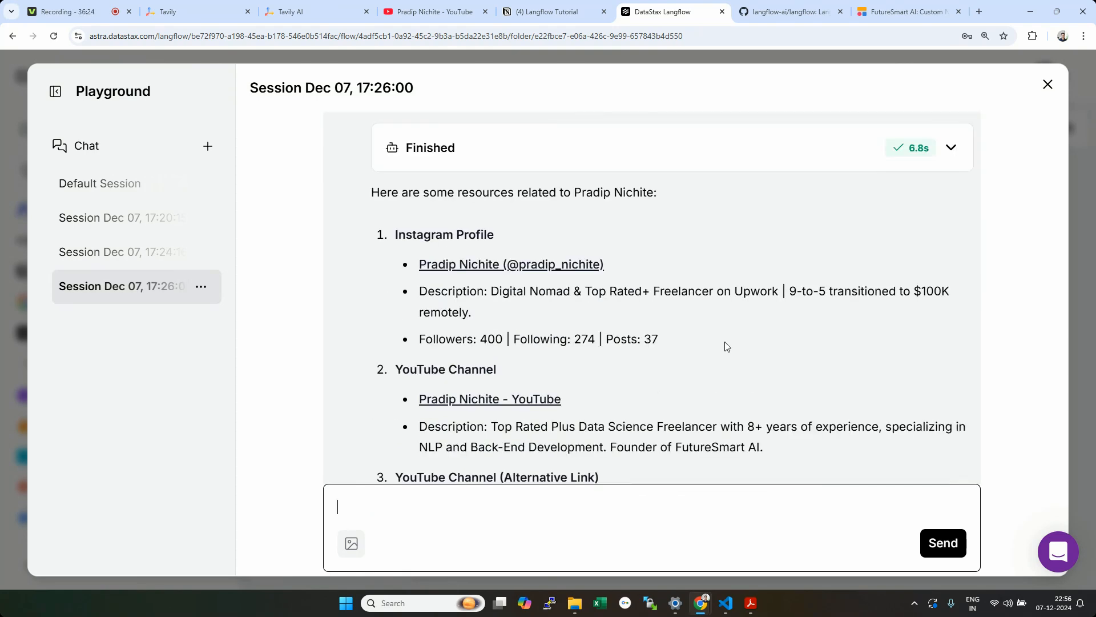
pyautogui.moveTo(396, 234); pyautogui.dragTo(433, 235)
pyautogui.click(512, 237)
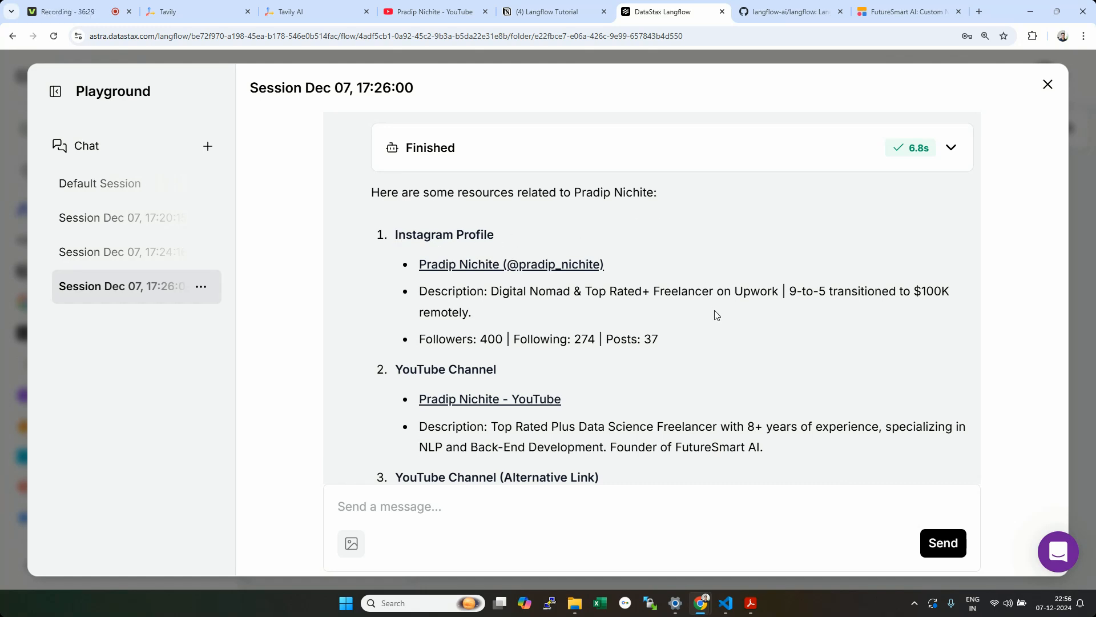
pyautogui.scroll(-3, 685, 351)
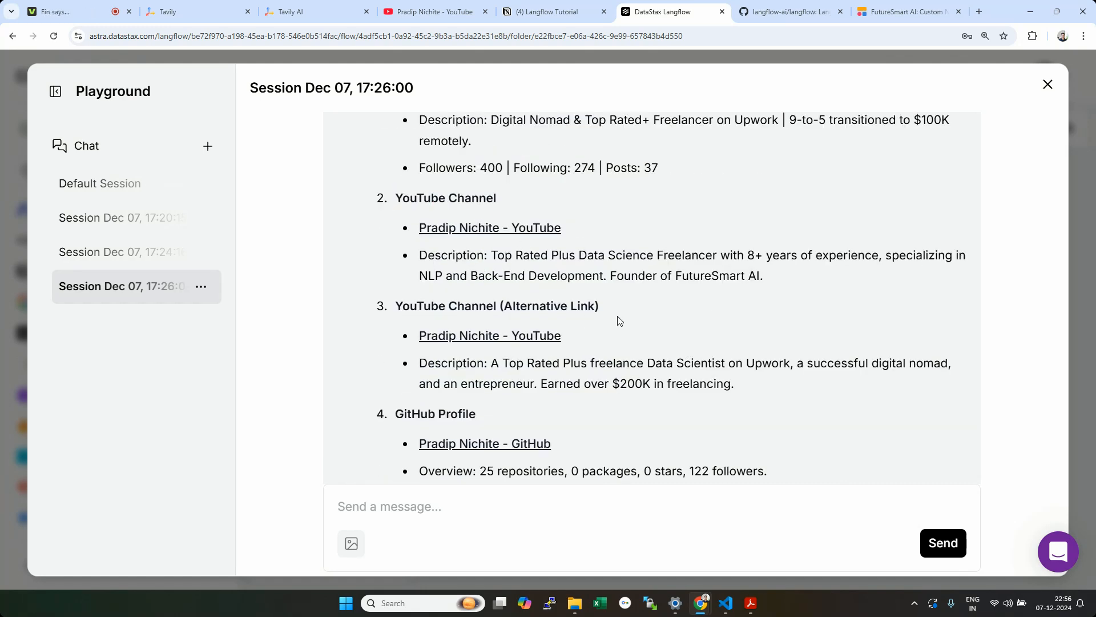
pyautogui.moveTo(643, 384); pyautogui.dragTo(646, 354)
pyautogui.scroll(-3, 640, 360)
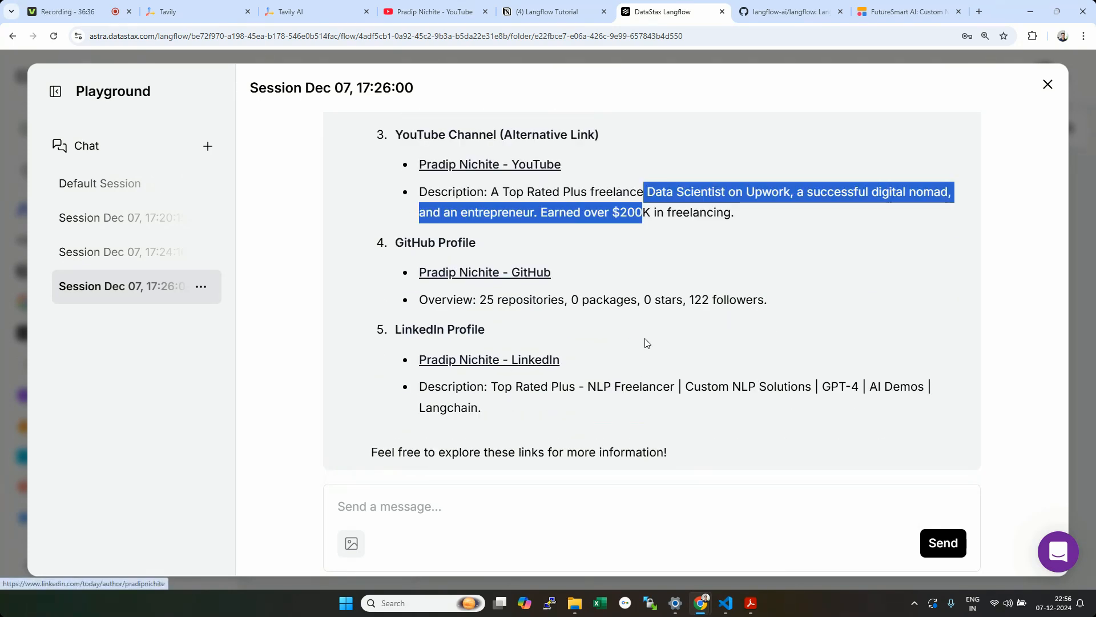
pyautogui.scroll(10, 651, 338)
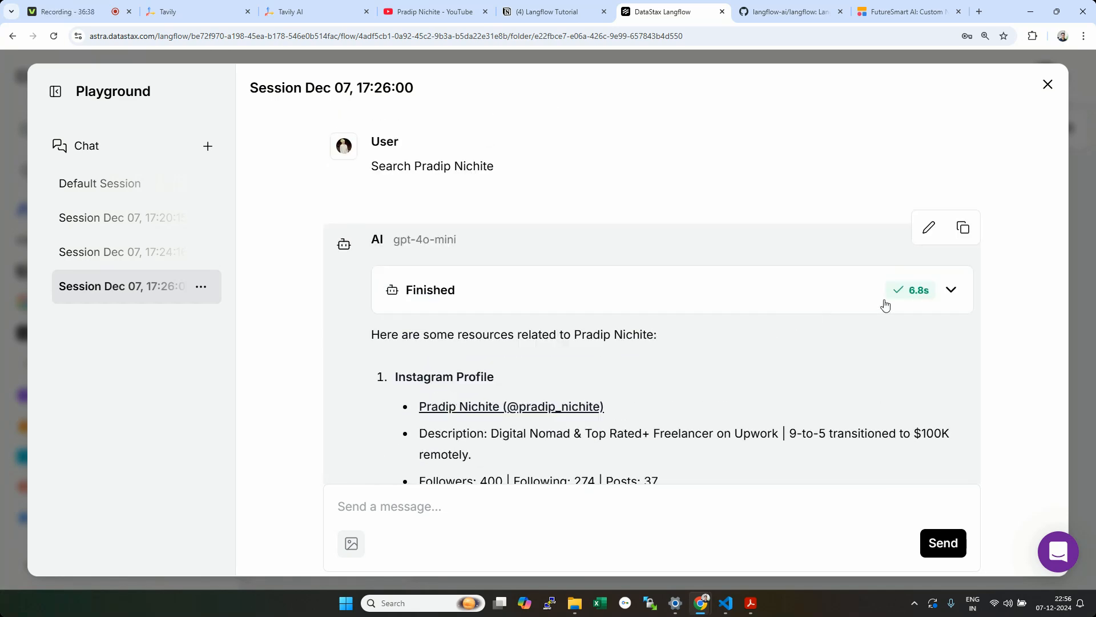
# Step: Inspect the tavily_search step in the Finished steps panel, then close the Playground
pyautogui.click(952, 290)
pyautogui.moveTo(588, 417); pyautogui.dragTo(595, 364)
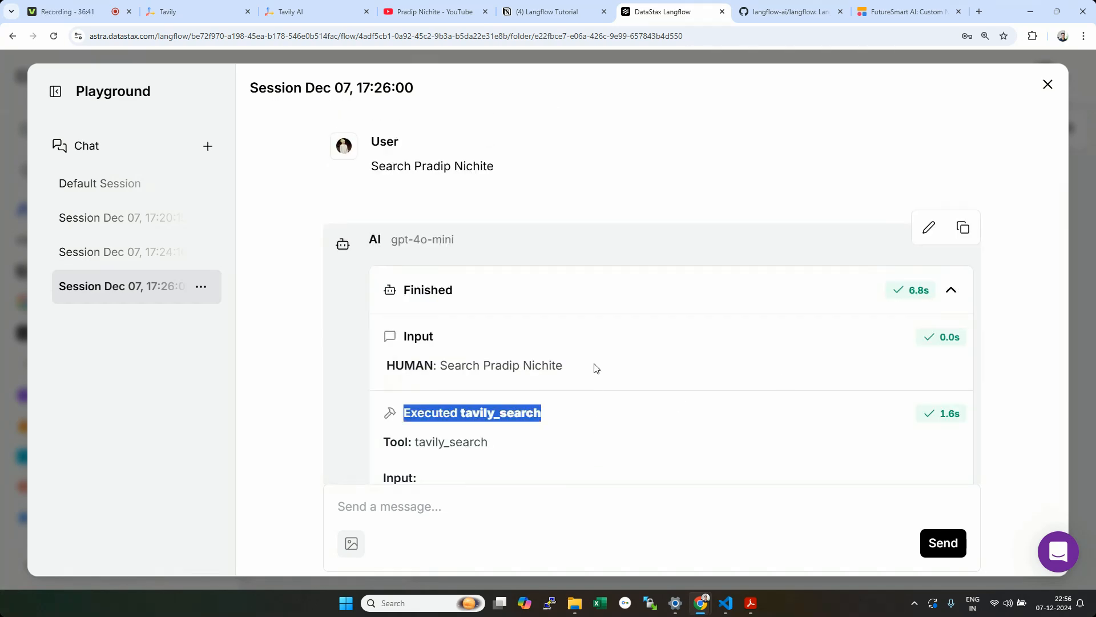
pyautogui.click(472, 425)
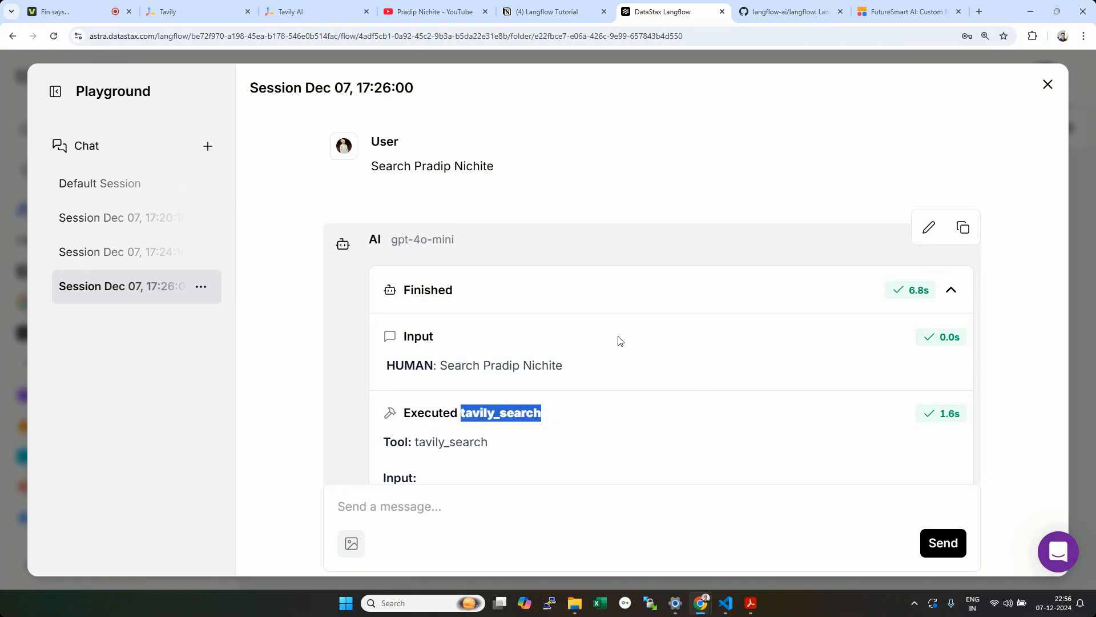
pyautogui.scroll(-10, 620, 341)
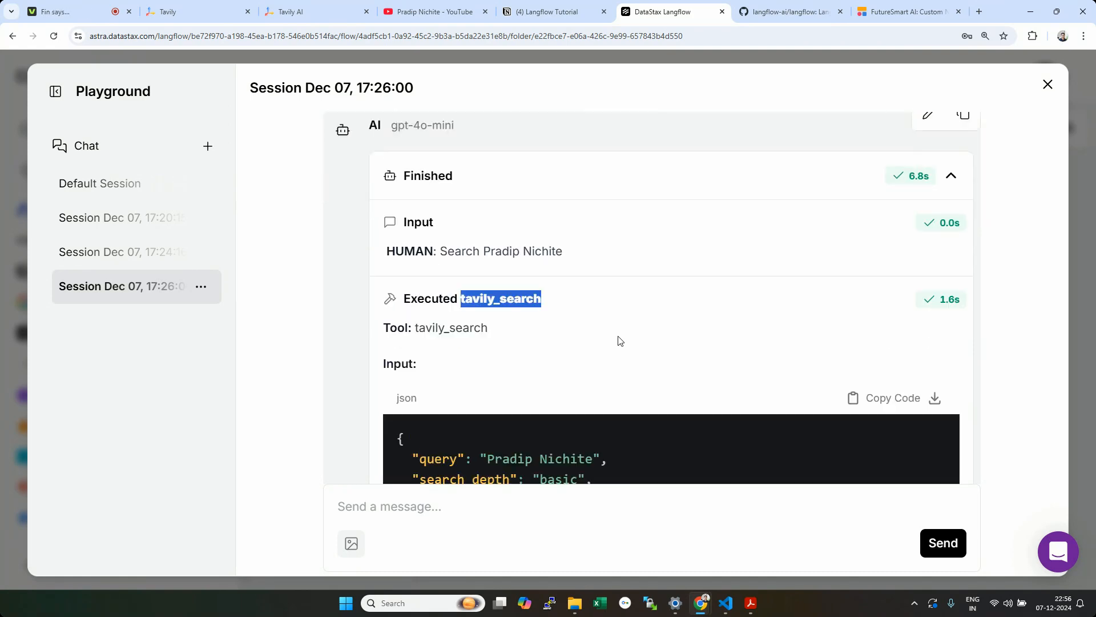
pyautogui.scroll(-1, 617, 340)
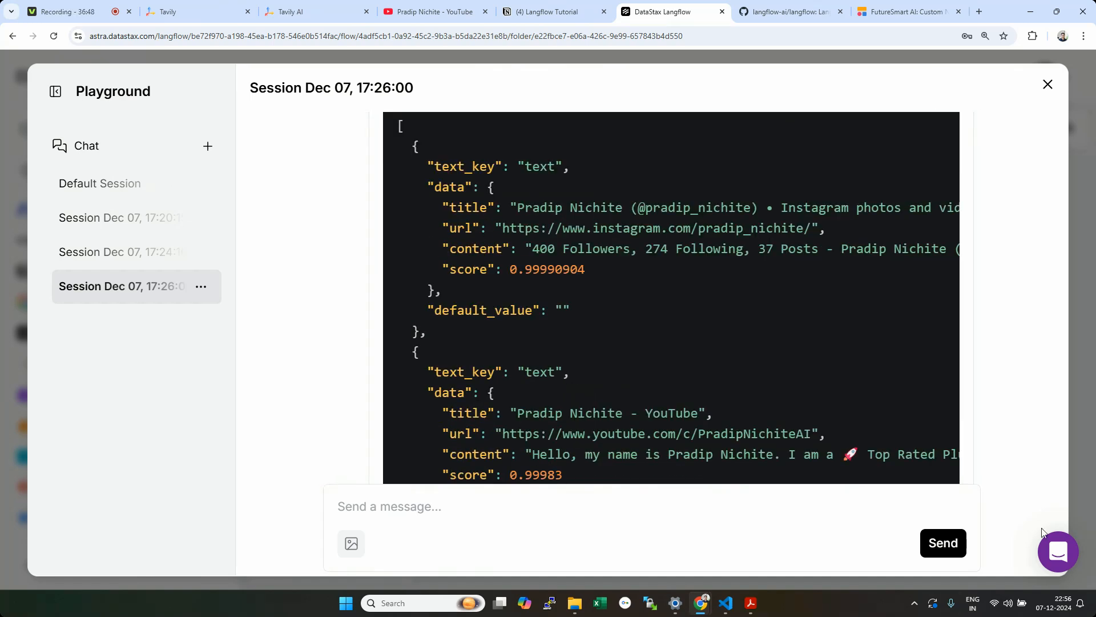
pyautogui.click(1048, 84)
pyautogui.scroll(3, 845, 252)
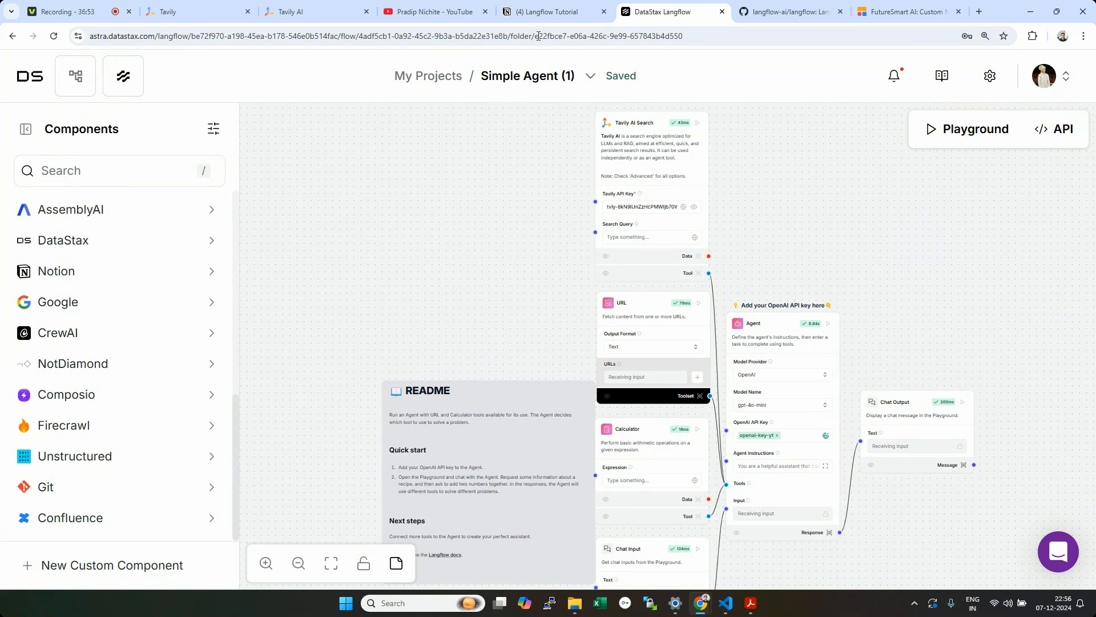
pyautogui.click(543, 12)
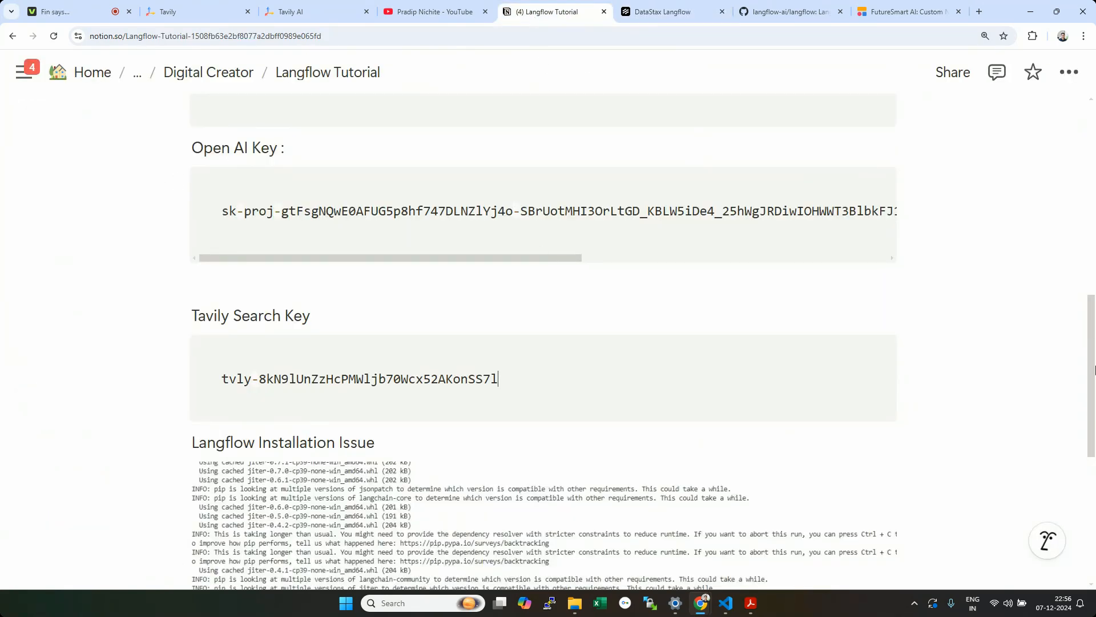
pyautogui.moveTo(1091, 370); pyautogui.dragTo(1090, 336)
pyautogui.scroll(6, 1075, 297)
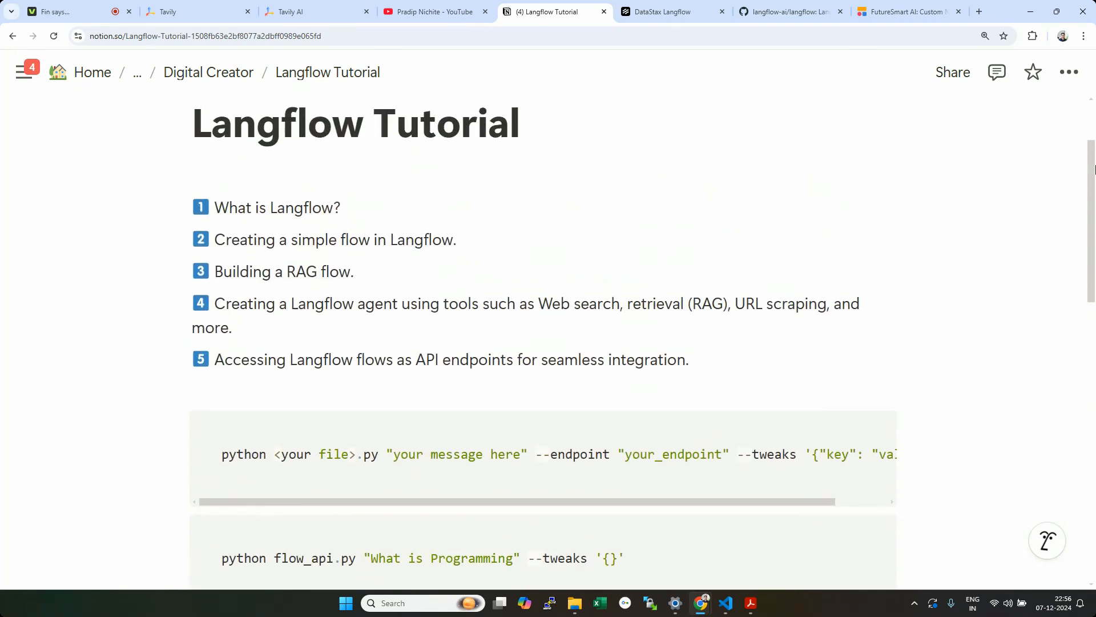
pyautogui.moveTo(552, 312); pyautogui.dragTo(728, 311)
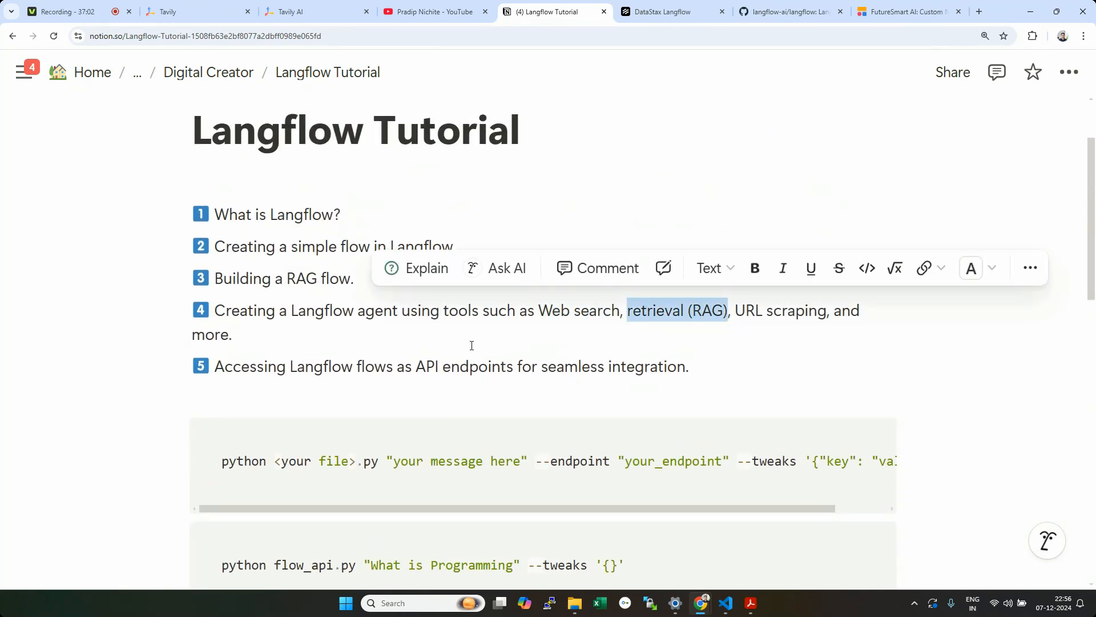
pyautogui.click(286, 314)
pyautogui.moveTo(360, 310); pyautogui.dragTo(398, 311)
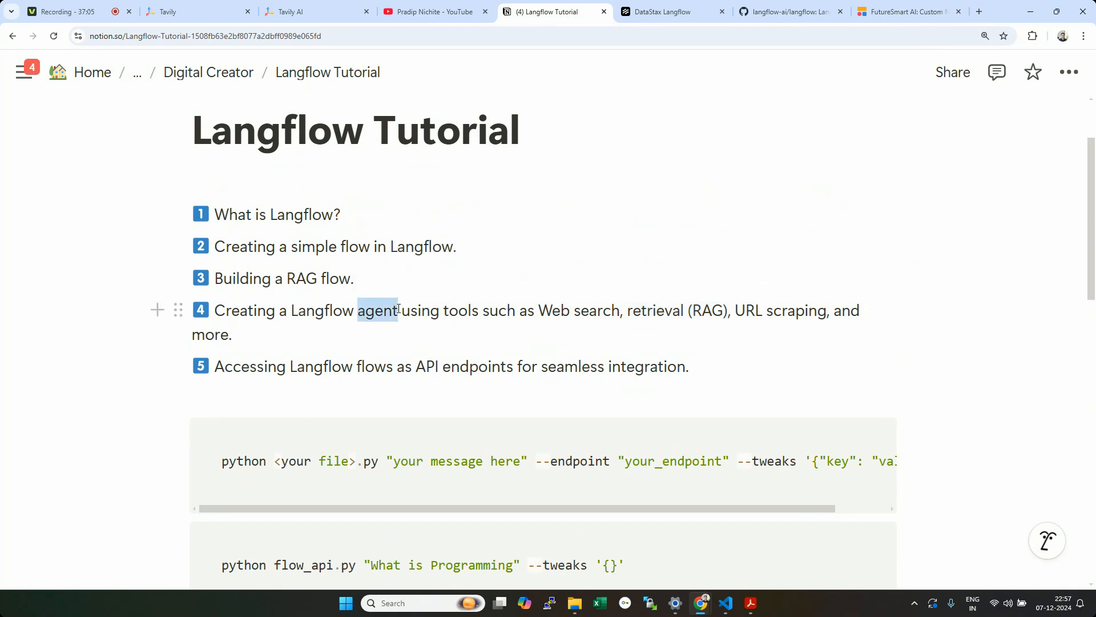
pyautogui.click(398, 312)
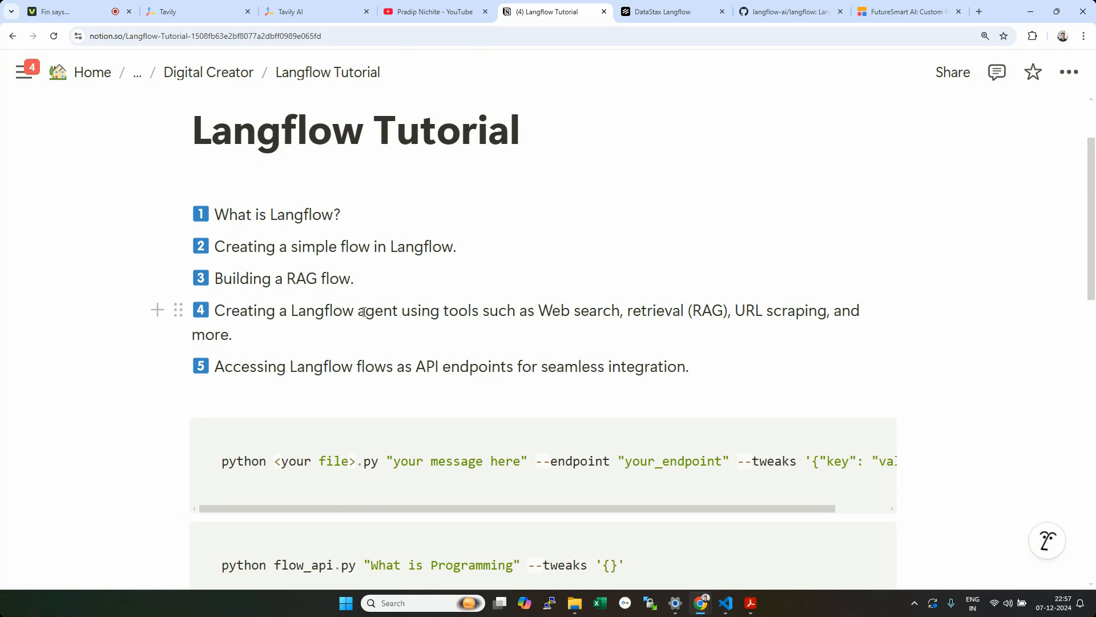
pyautogui.moveTo(288, 278); pyautogui.dragTo(354, 278)
pyautogui.click(355, 278)
pyautogui.click(662, 11)
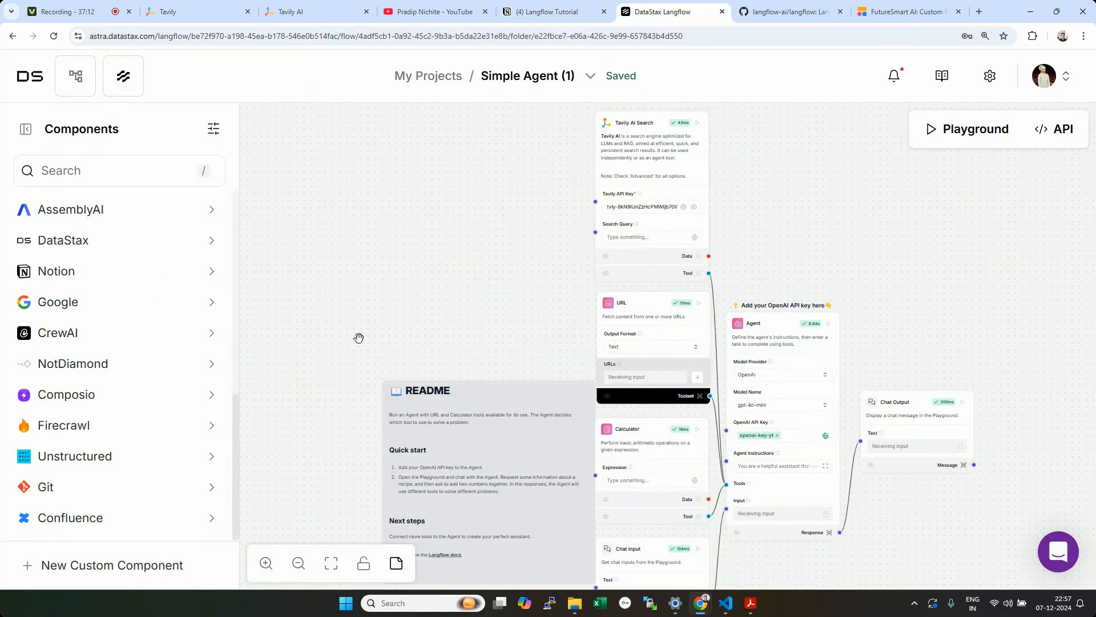
# Step: Expand the Tools category in the Components sidebar and browse its components
pyautogui.scroll(-3, 965, 346)
pyautogui.scroll(5, 505, 331)
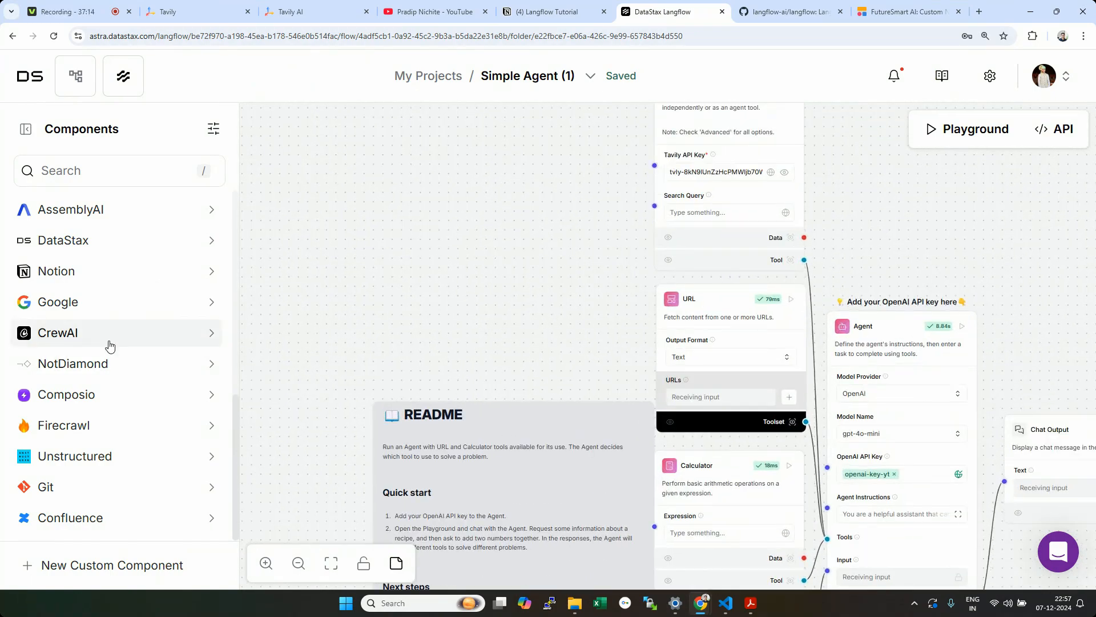
pyautogui.scroll(5, 136, 392)
pyautogui.scroll(-5, 136, 392)
pyautogui.scroll(6, 136, 392)
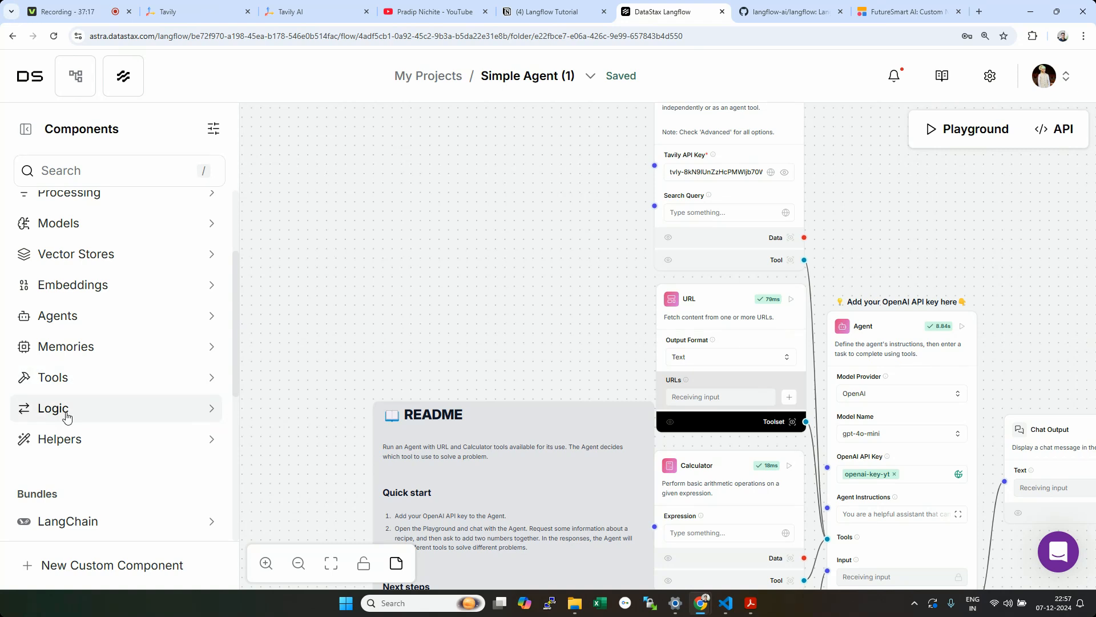
pyautogui.click(80, 377)
pyautogui.moveTo(237, 262); pyautogui.dragTo(230, 301)
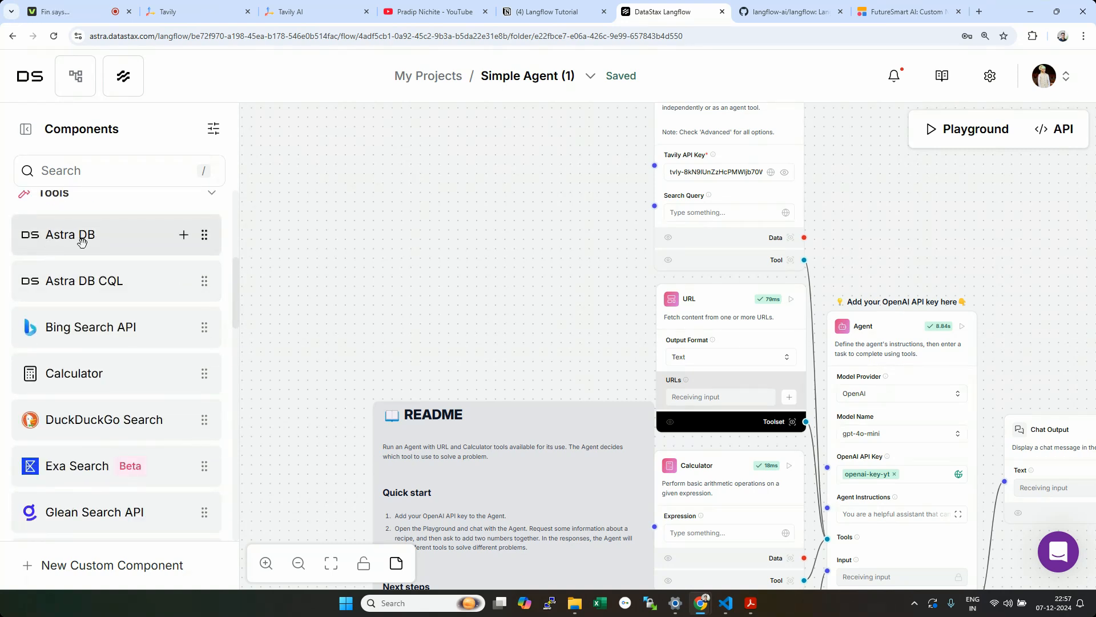
pyautogui.moveTo(234, 300); pyautogui.dragTo(228, 368)
pyautogui.scroll(-2, 108, 347)
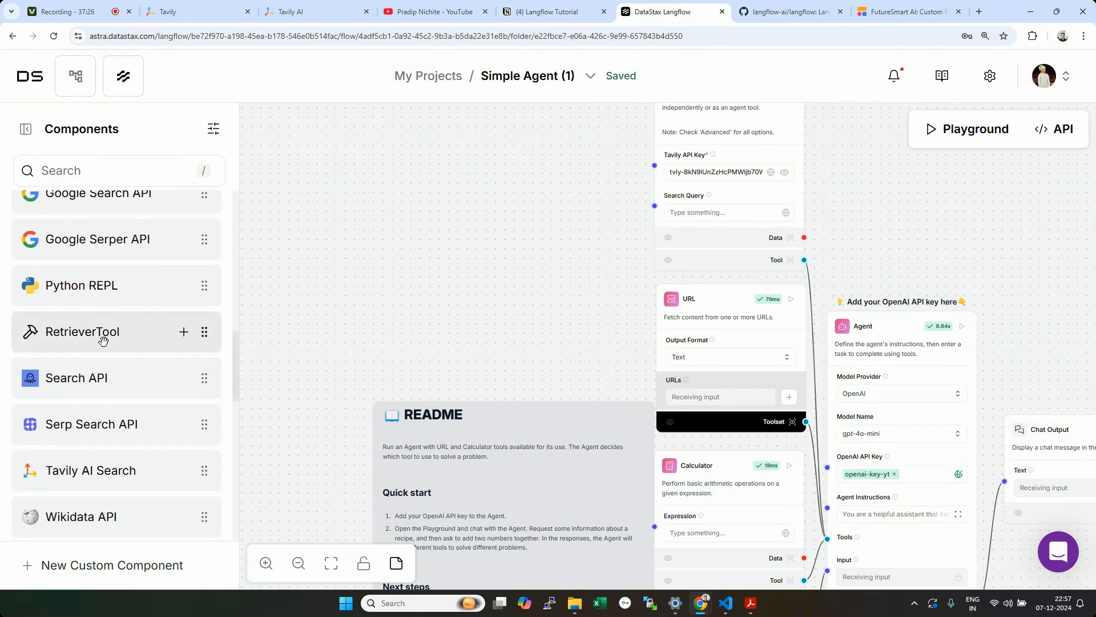
pyautogui.scroll(-2, 509, 270)
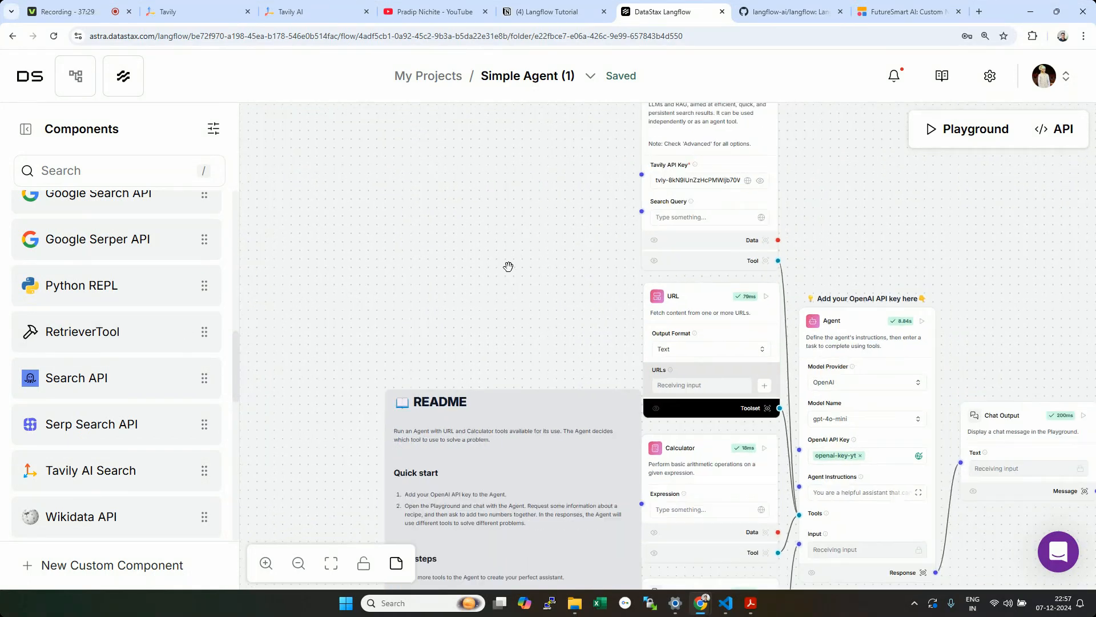
pyautogui.scroll(-3, 510, 270)
pyautogui.scroll(2, 514, 296)
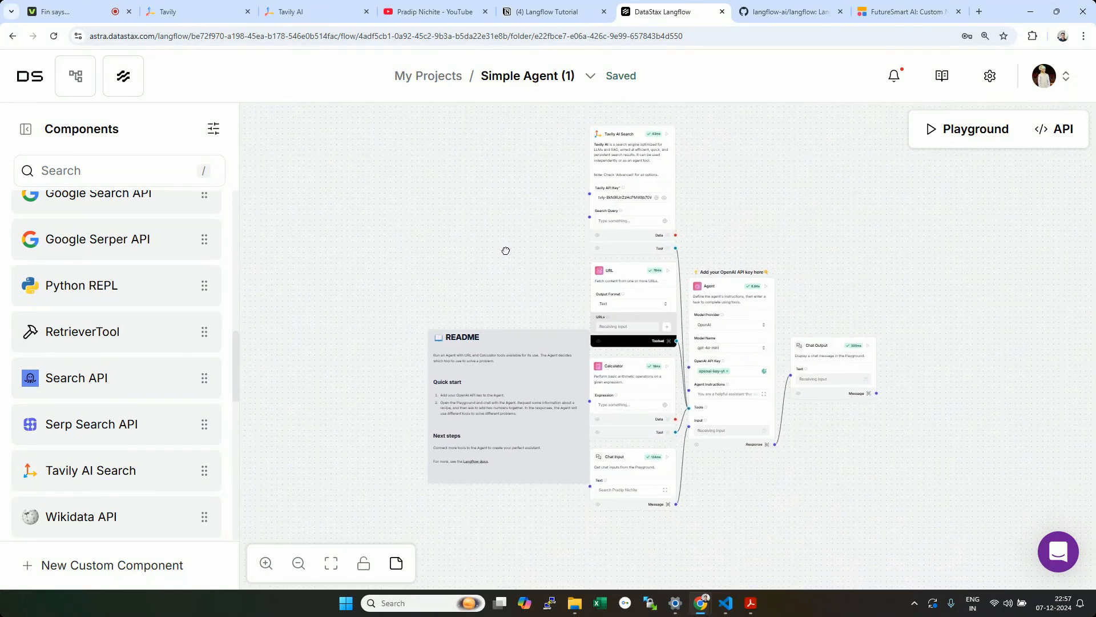
pyautogui.scroll(1, 496, 290)
# Step: Delete the Calculator and URL nodes and drop a RetrieverTool component beside the Agent
pyautogui.click(653, 394)
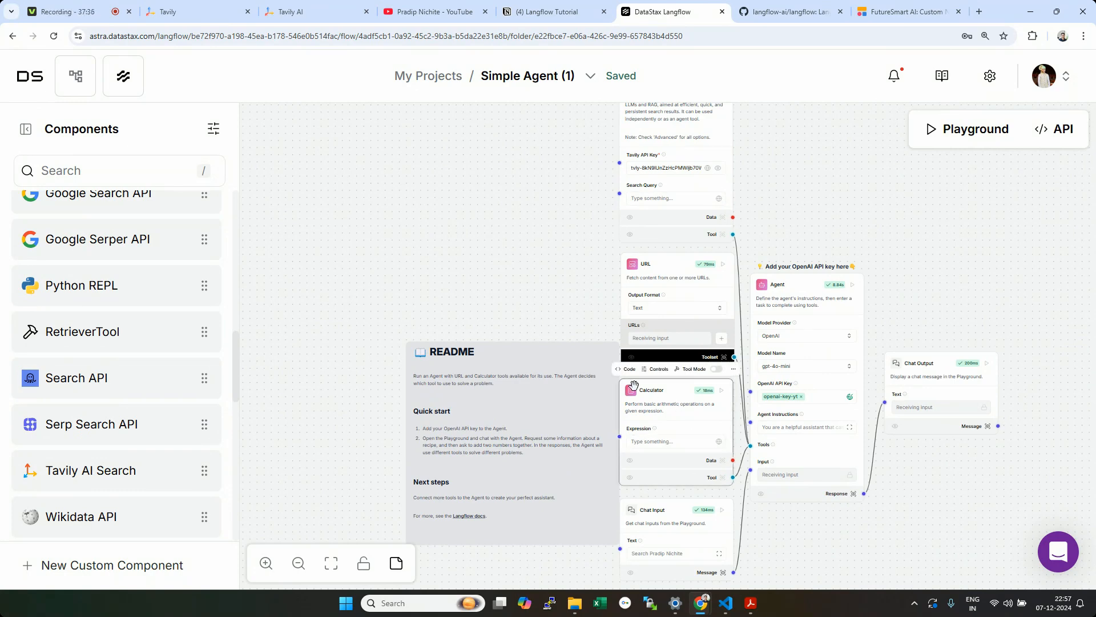
pyautogui.press('Delete')
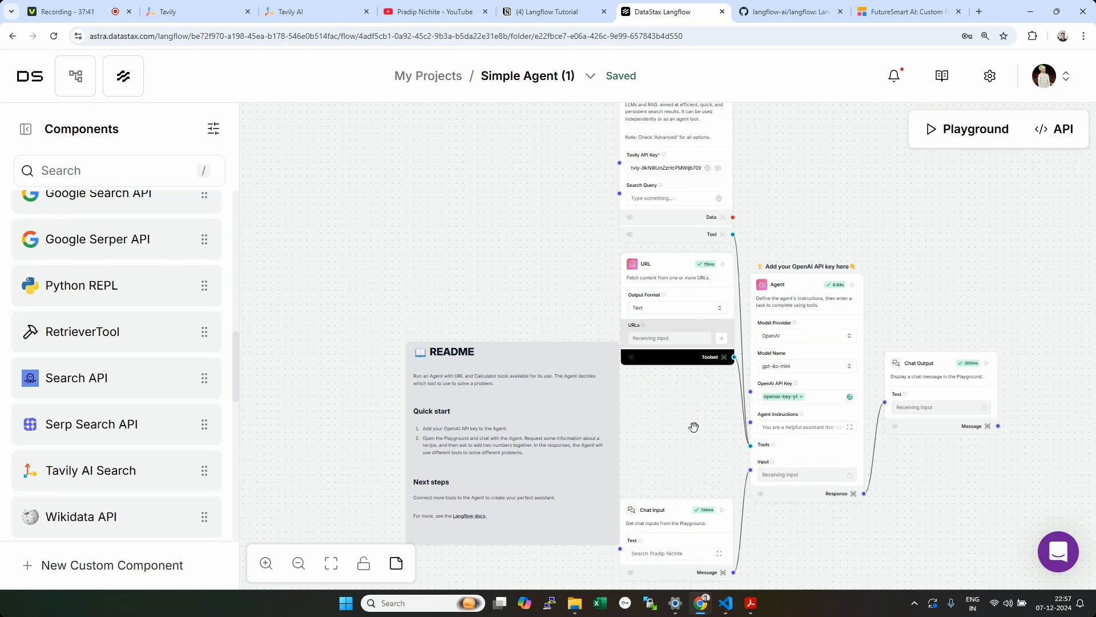
pyautogui.scroll(2, 693, 428)
pyautogui.moveTo(675, 468); pyautogui.dragTo(650, 457)
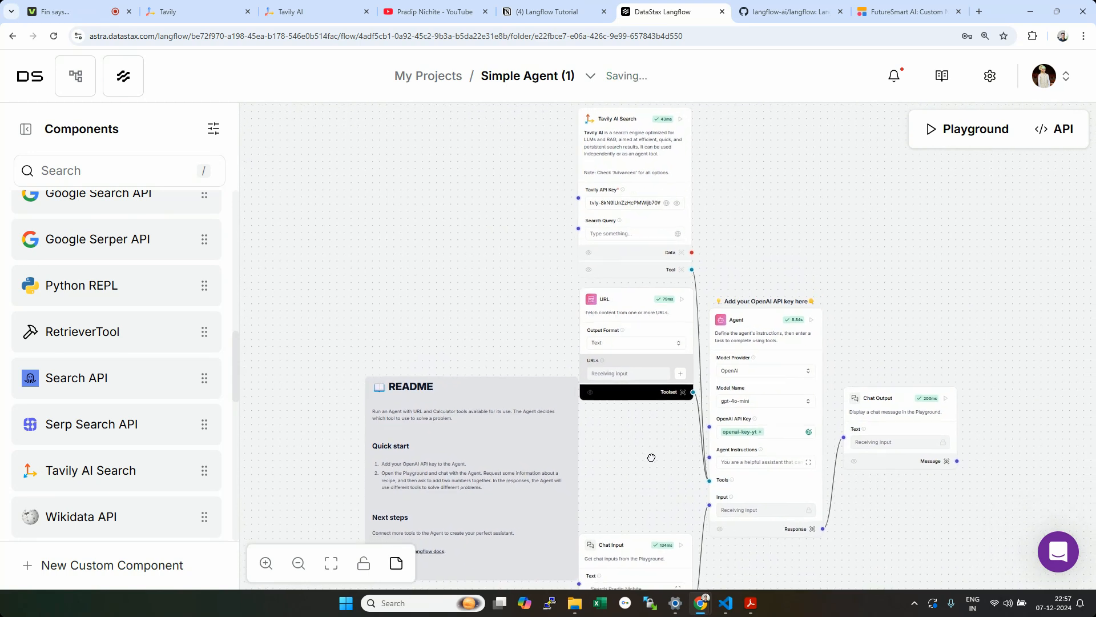
pyautogui.click(628, 315)
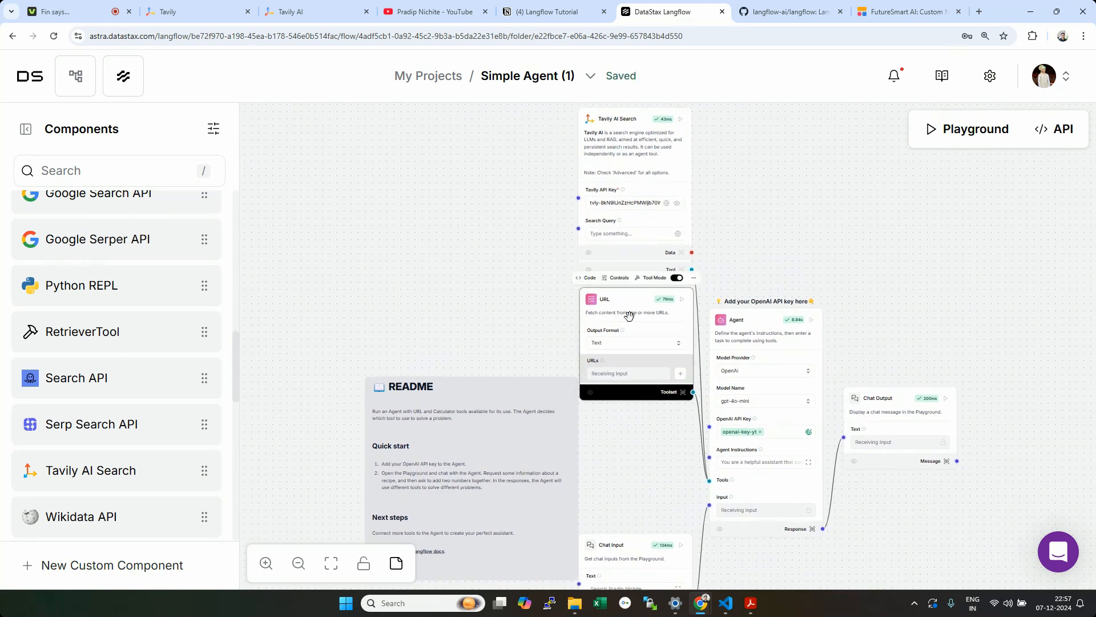
pyautogui.press('Delete')
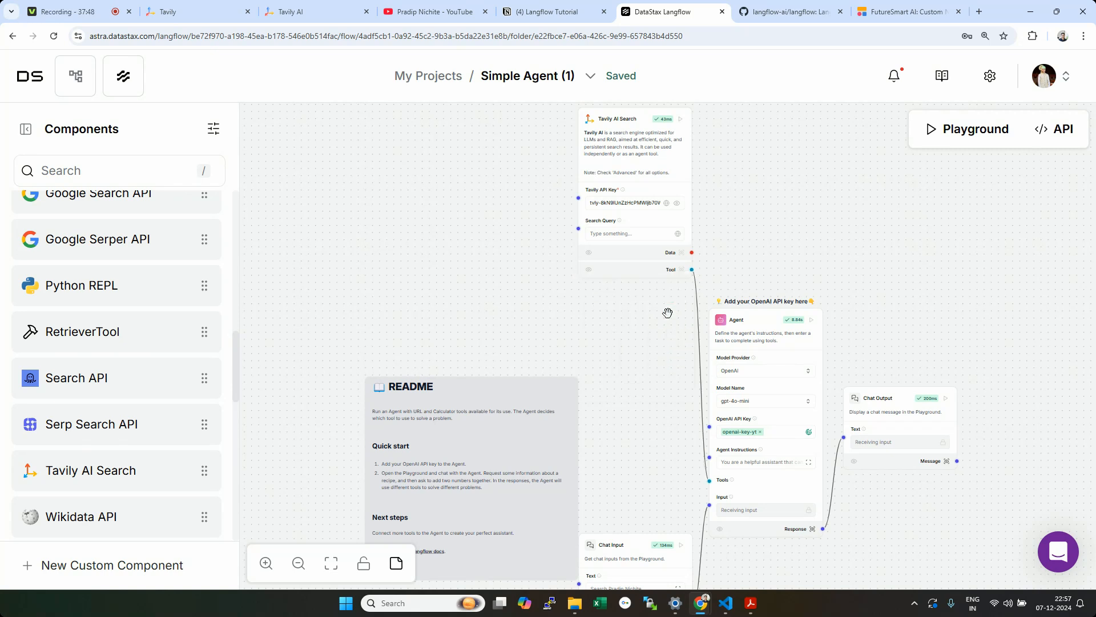
pyautogui.moveTo(178, 331); pyautogui.dragTo(578, 311)
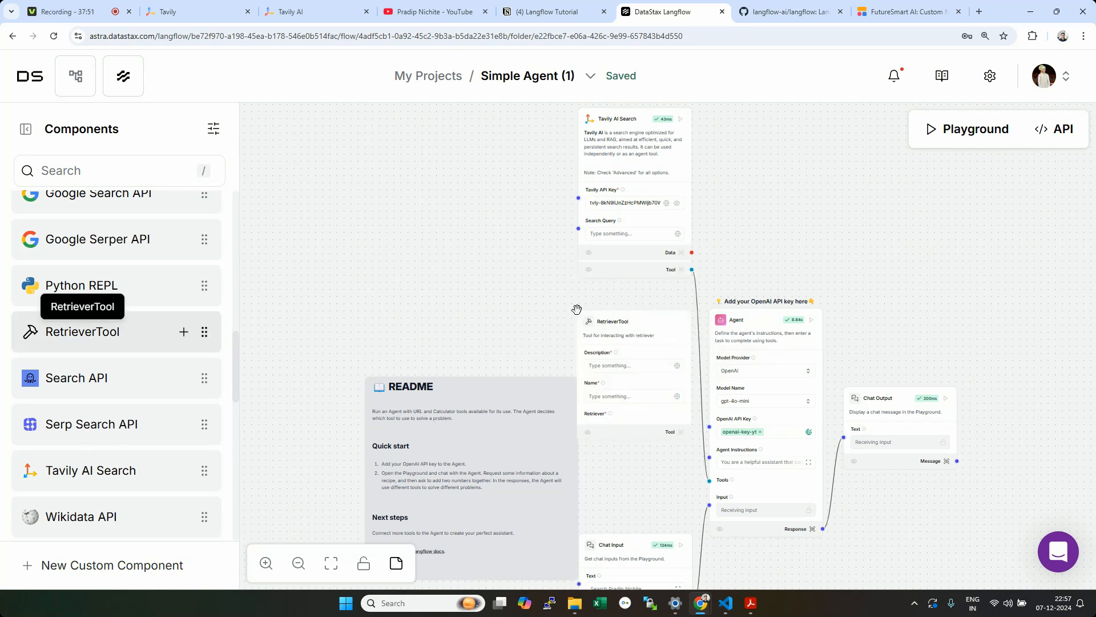
# Step: Set the RetrieverTool description to 'Everything related to GeenGrow Company'
pyautogui.click(625, 340)
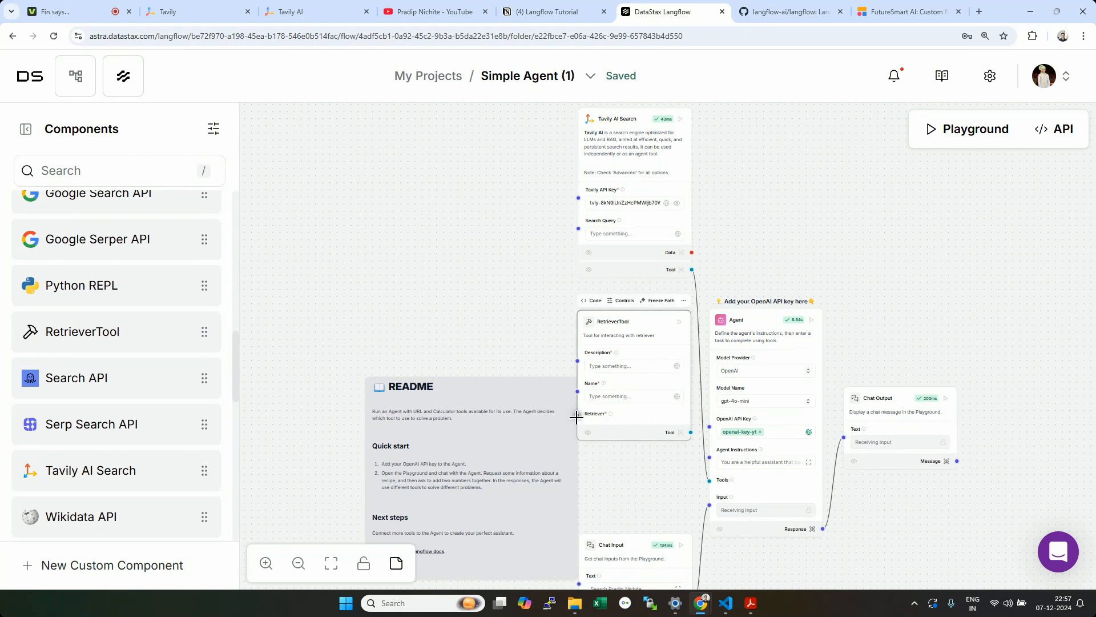
pyautogui.click(609, 366)
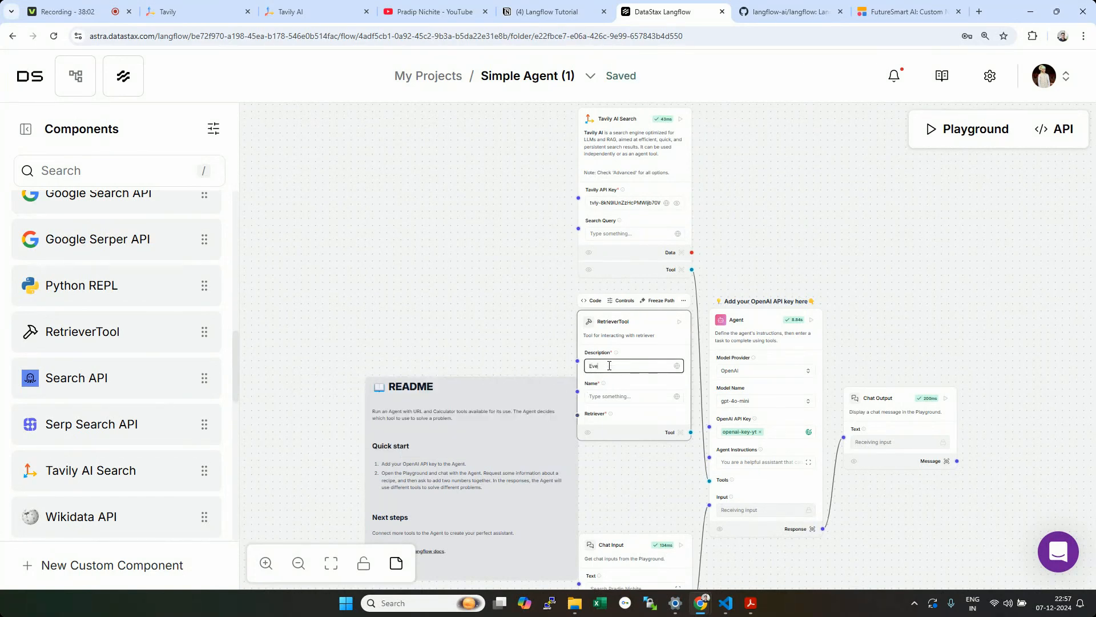
pyautogui.write('Everything rel')
pyautogui.write('ated to Ge')
pyautogui.write('enGrow Company')
pyautogui.click(661, 349)
pyautogui.click(647, 366)
pyautogui.doubleClick(647, 366)
pyautogui.click(633, 339)
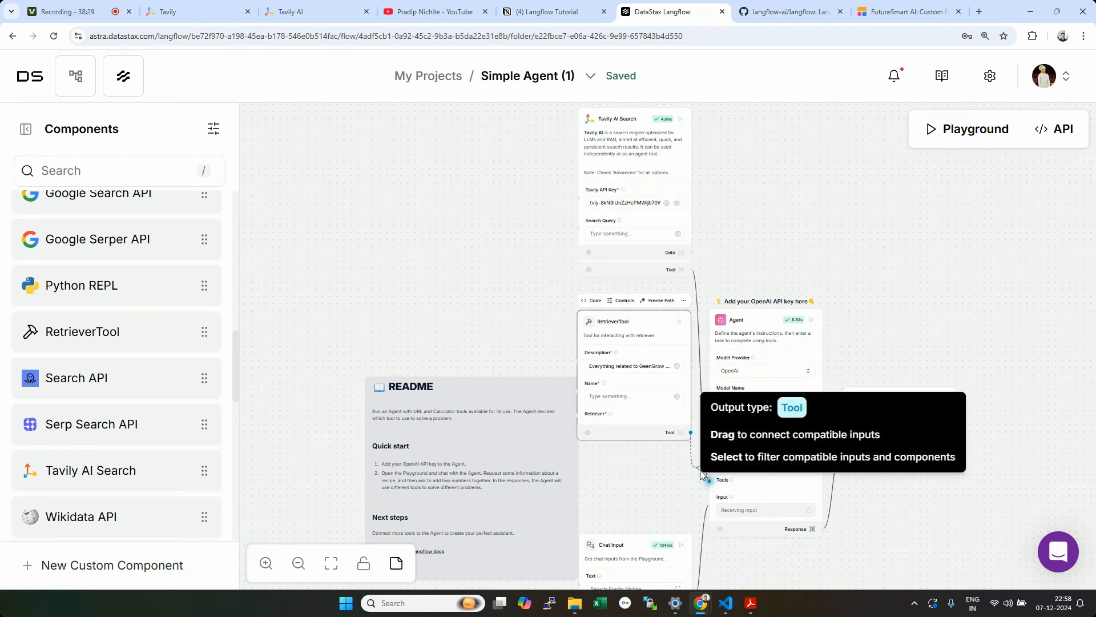
# Step: Connect the RetrieverTool to the Agent's Tools input and run the flow, which reports missing Retriever and Name
pyautogui.moveTo(691, 434); pyautogui.dragTo(709, 480)
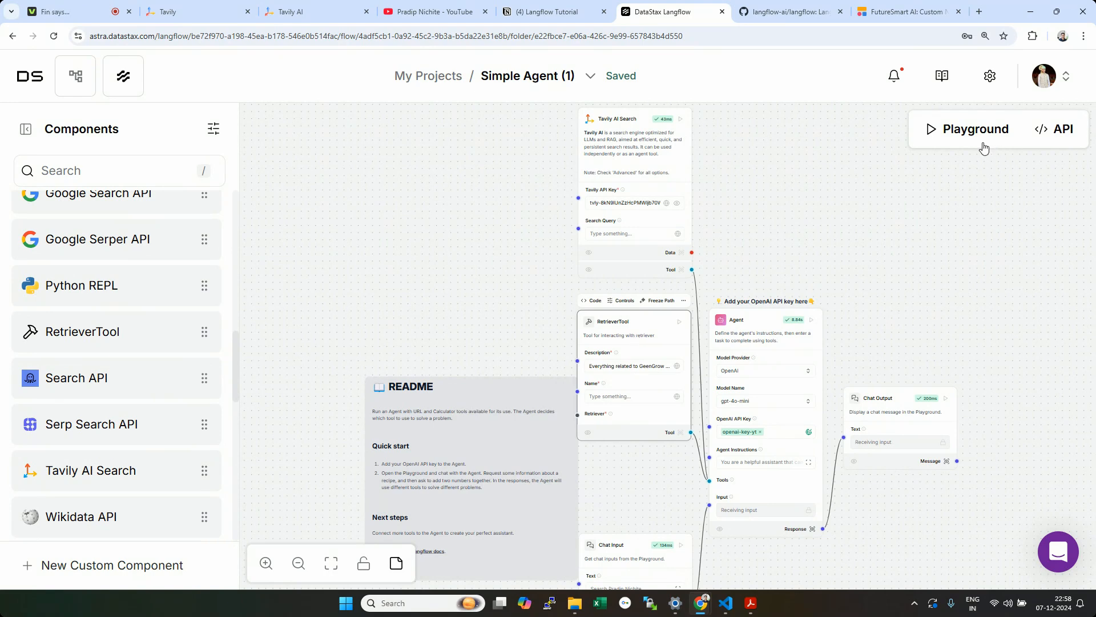
pyautogui.click(946, 400)
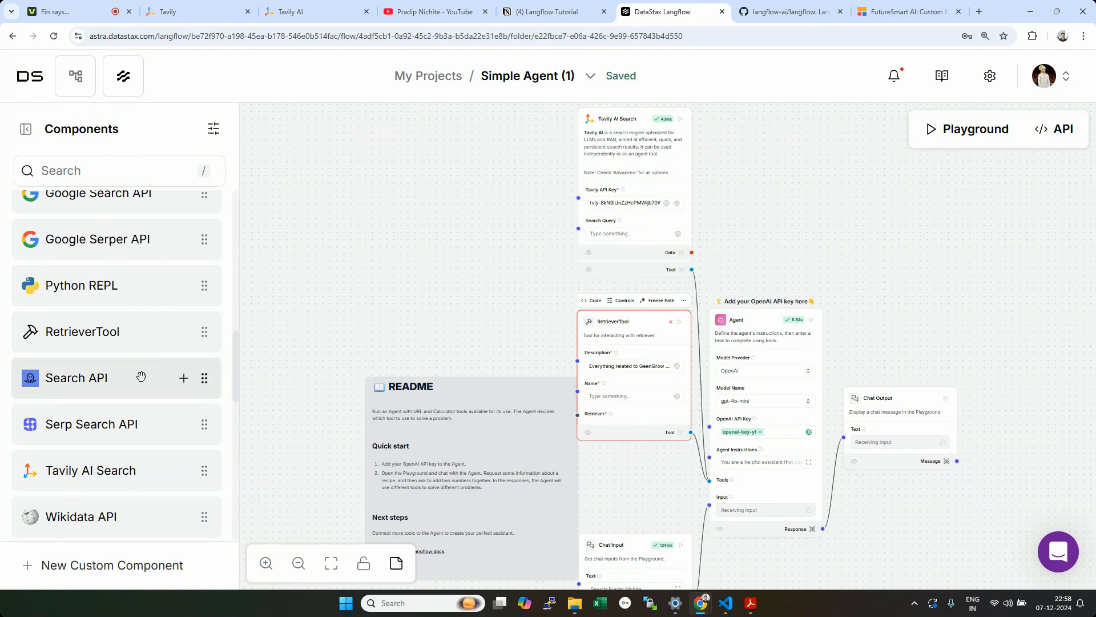
pyautogui.scroll(1, 152, 377)
# Step: Add an Astra DB vector store using database RAG DB Yt, collection yt, and Embedding Model as source
pyautogui.click(576, 414)
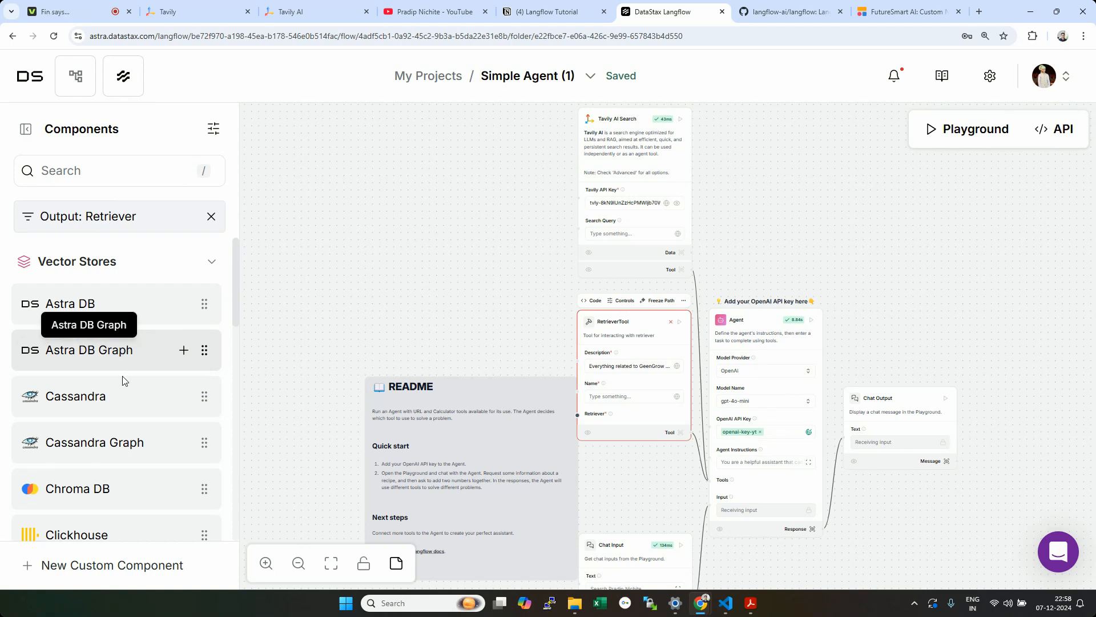
pyautogui.moveTo(70, 304); pyautogui.dragTo(443, 140)
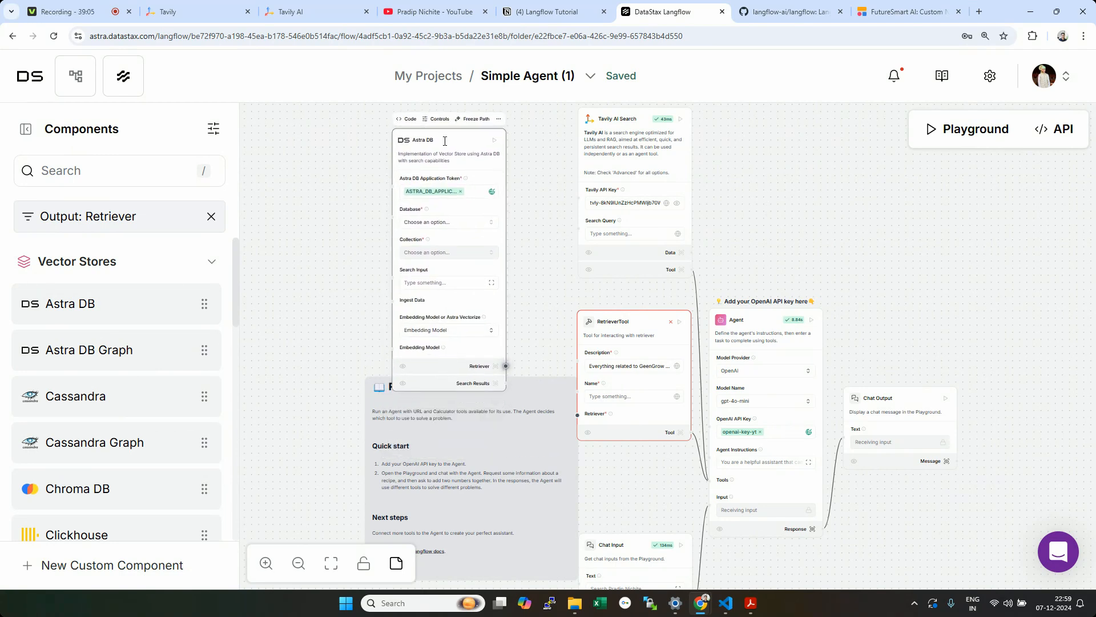
pyautogui.click(455, 221)
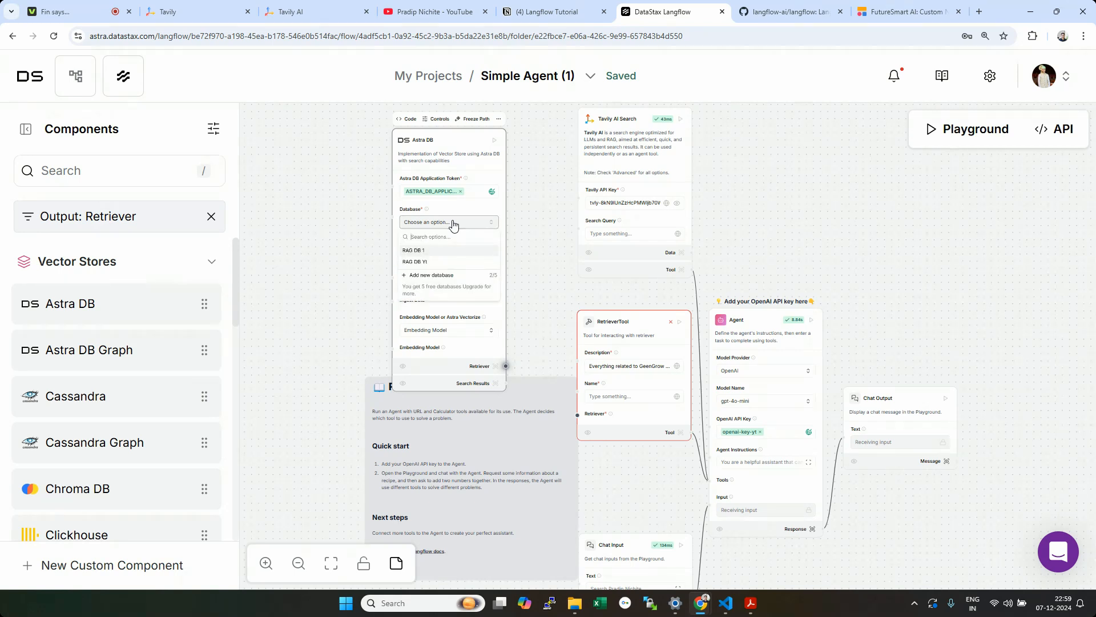
pyautogui.click(431, 263)
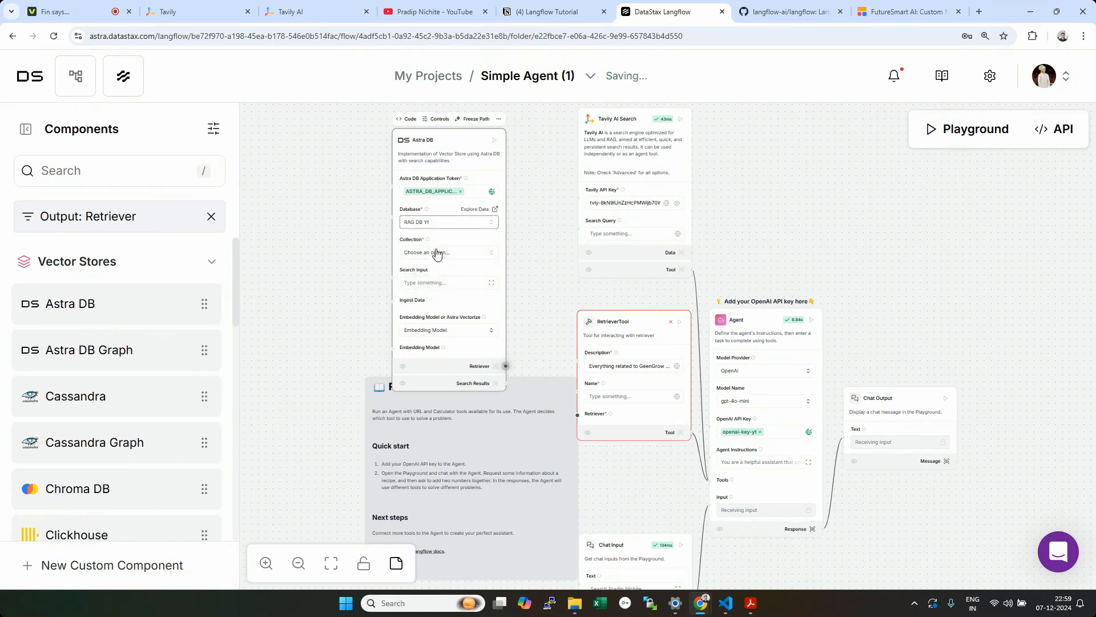
pyautogui.click(441, 253)
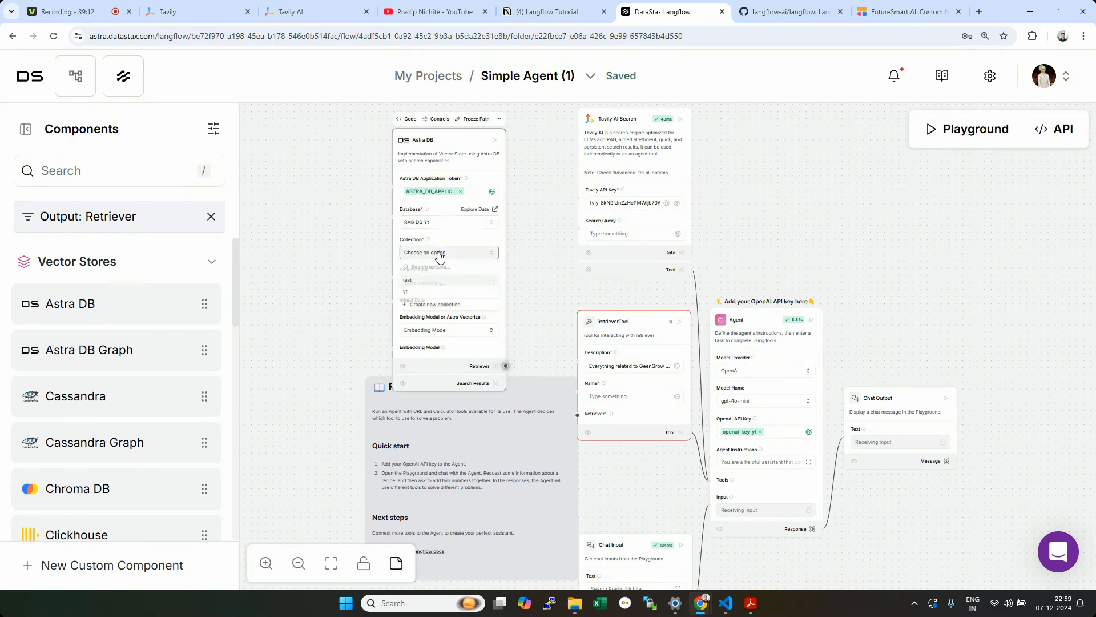
pyautogui.click(423, 293)
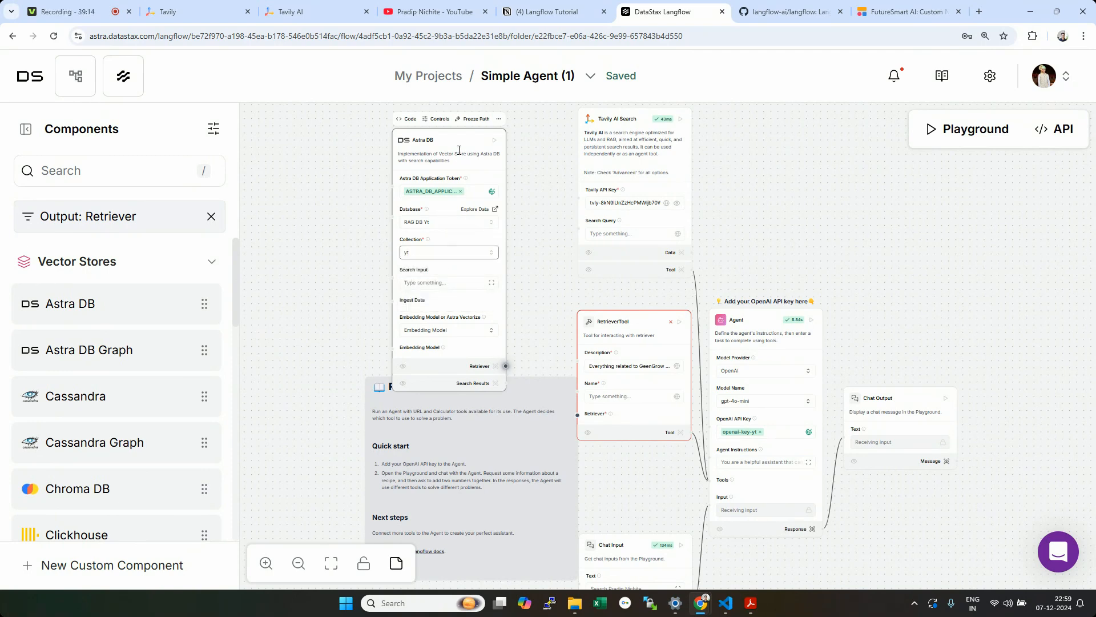
pyautogui.moveTo(405, 133); pyautogui.dragTo(405, 117)
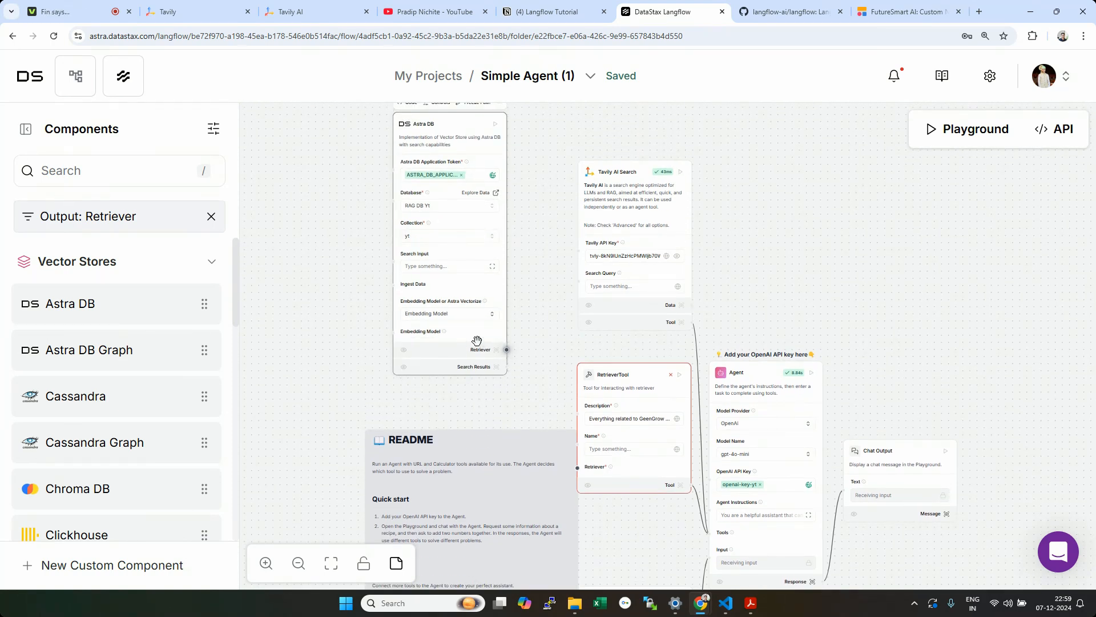
pyautogui.click(434, 316)
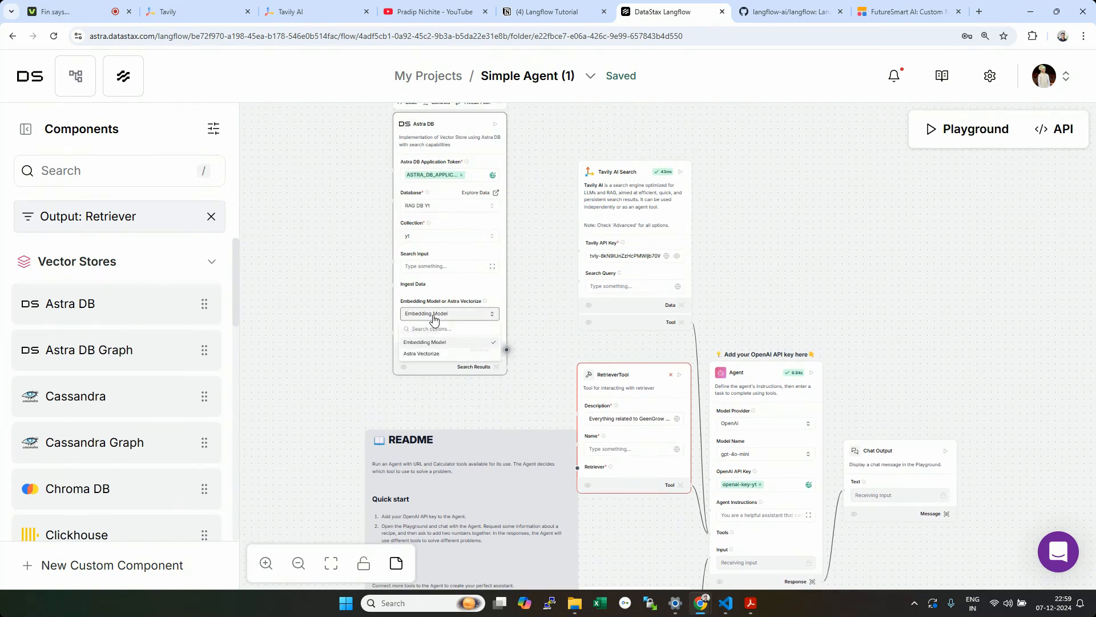
pyautogui.click(433, 315)
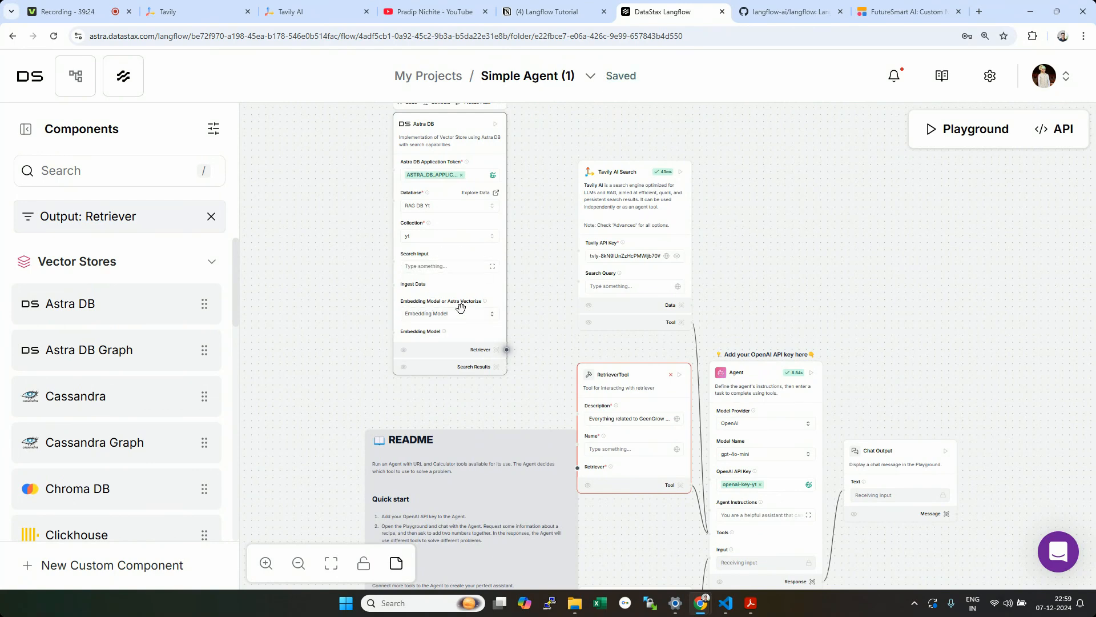
pyautogui.click(393, 333)
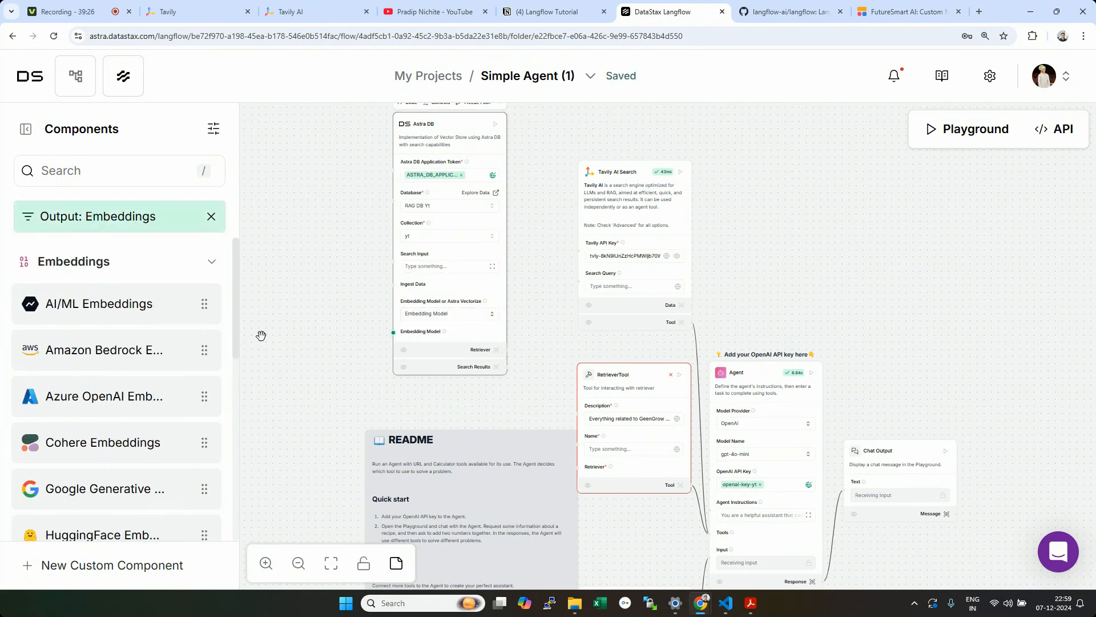
# Step: Add OpenAI Embeddings to the canvas and connect Astra DB's retriever to the RetrieverTool
pyautogui.moveTo(235, 303); pyautogui.dragTo(240, 458)
pyautogui.moveTo(137, 380); pyautogui.dragTo(272, 297)
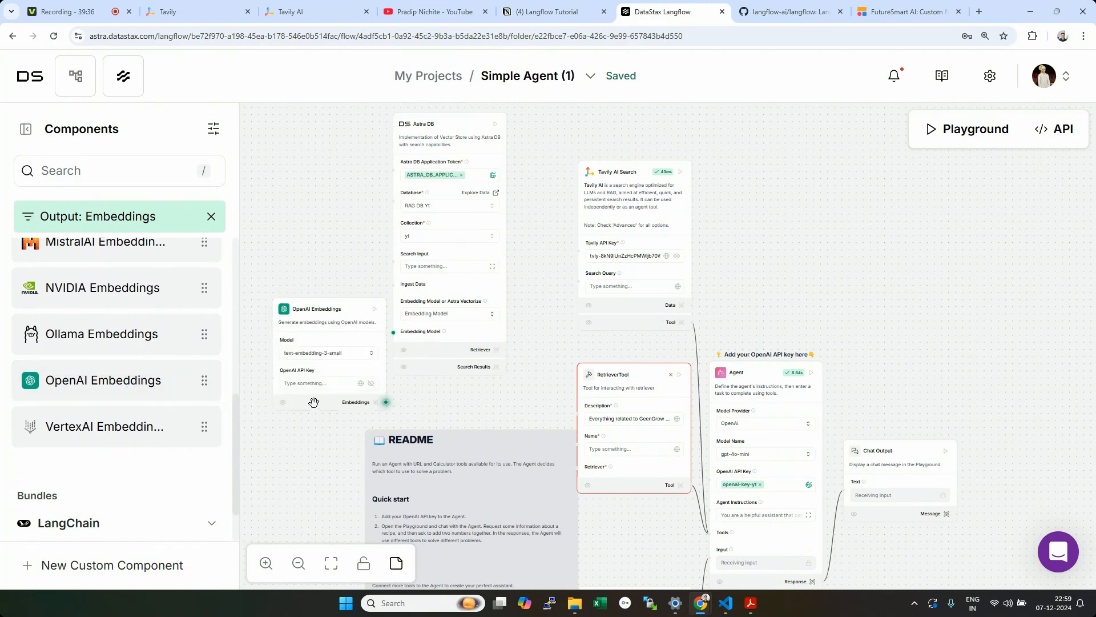
pyautogui.moveTo(445, 256); pyautogui.dragTo(481, 268)
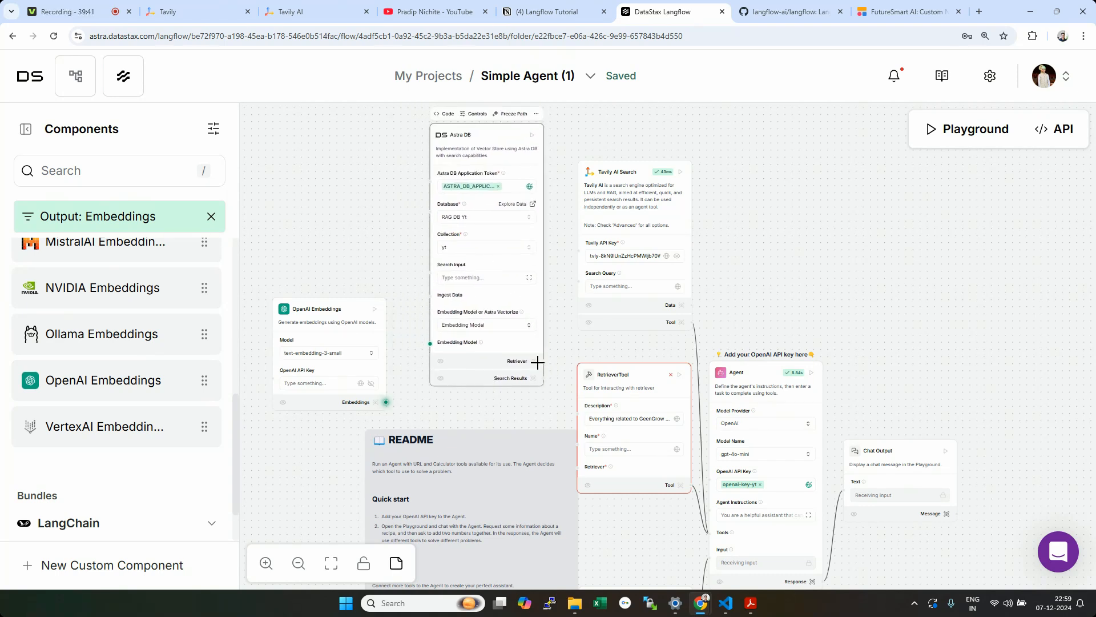
pyautogui.moveTo(546, 361); pyautogui.dragTo(578, 467)
pyautogui.click(763, 371)
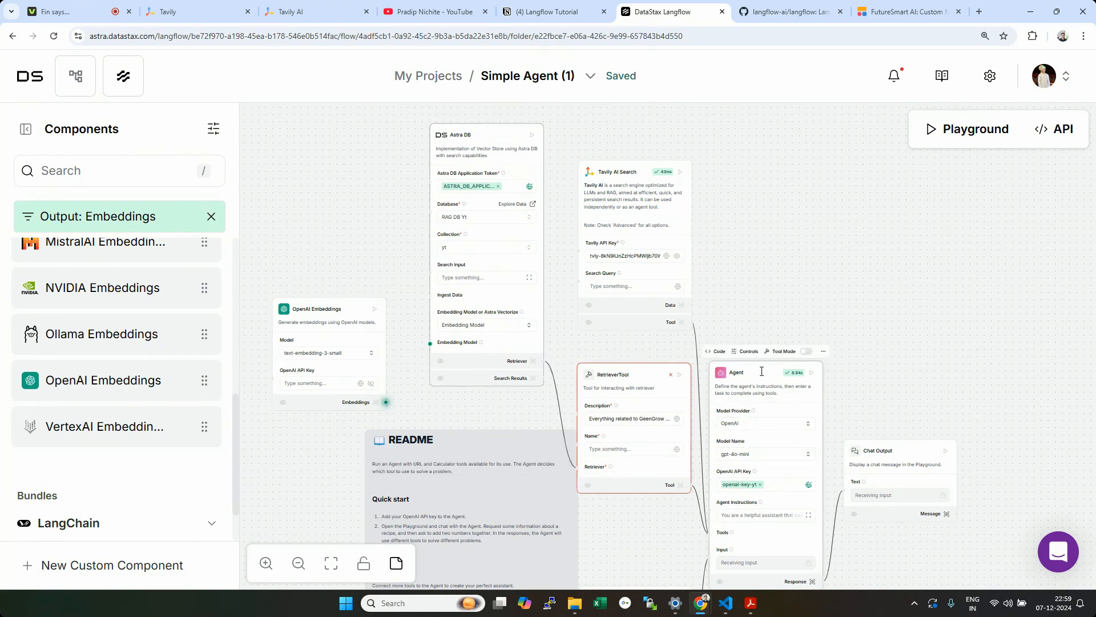
pyautogui.click(644, 377)
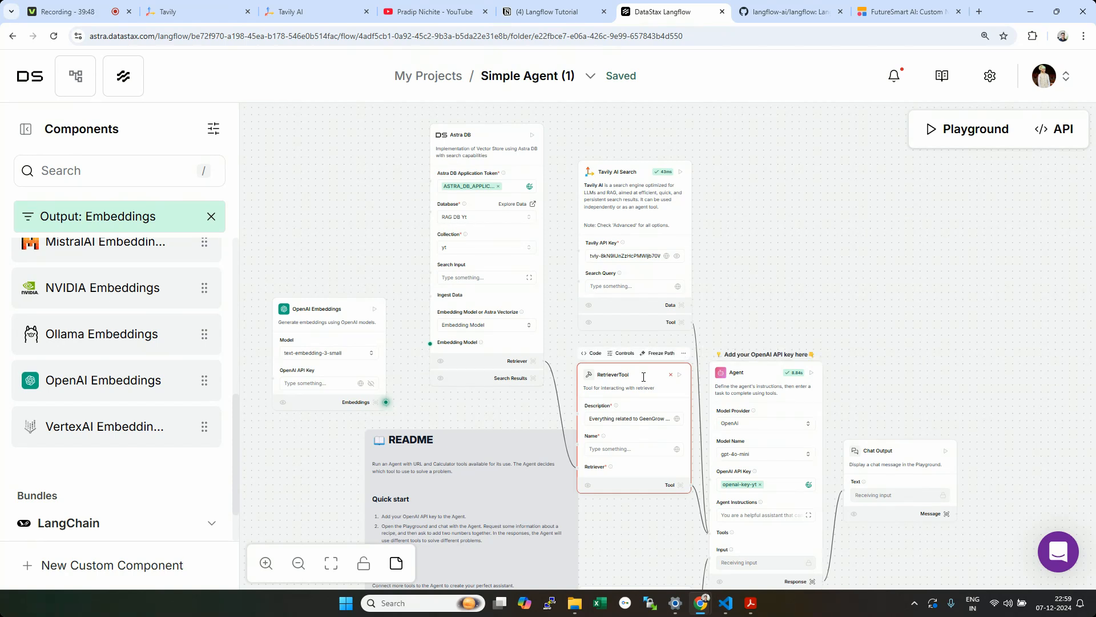
pyautogui.click(491, 148)
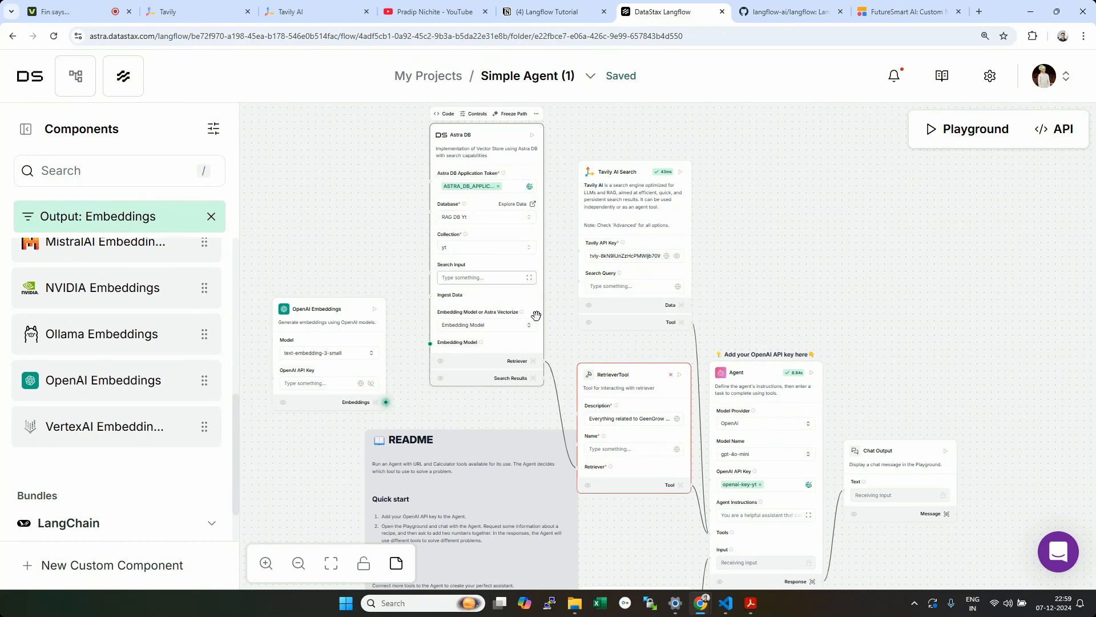
# Step: Set the embeddings API key to openai-key-yt and feed it into Astra DB's Embedding Model
pyautogui.click(361, 384)
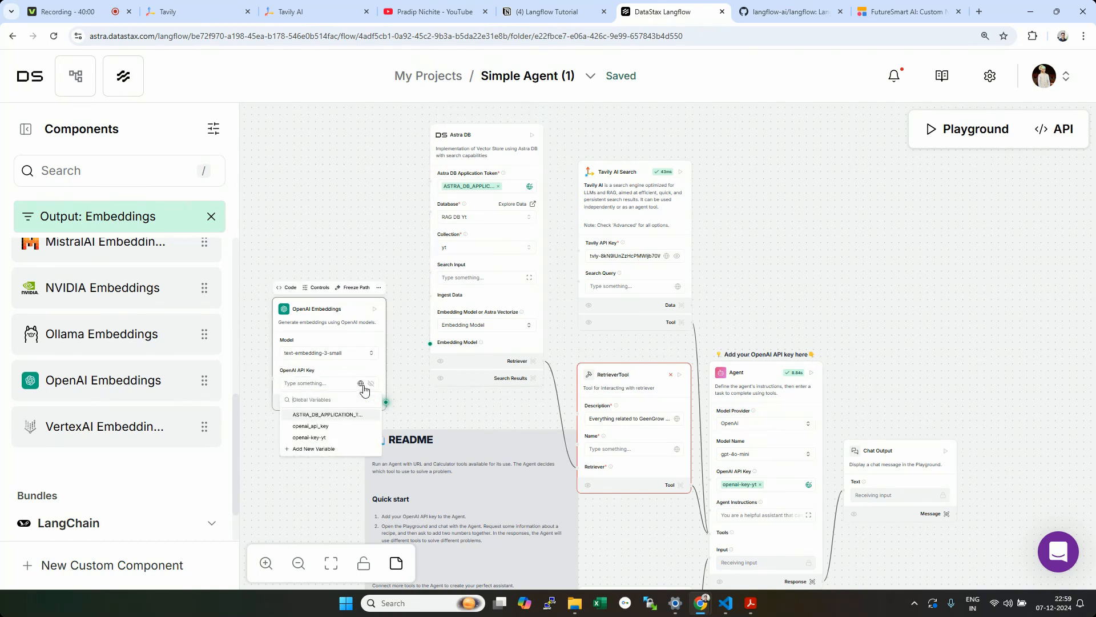
pyautogui.click(314, 437)
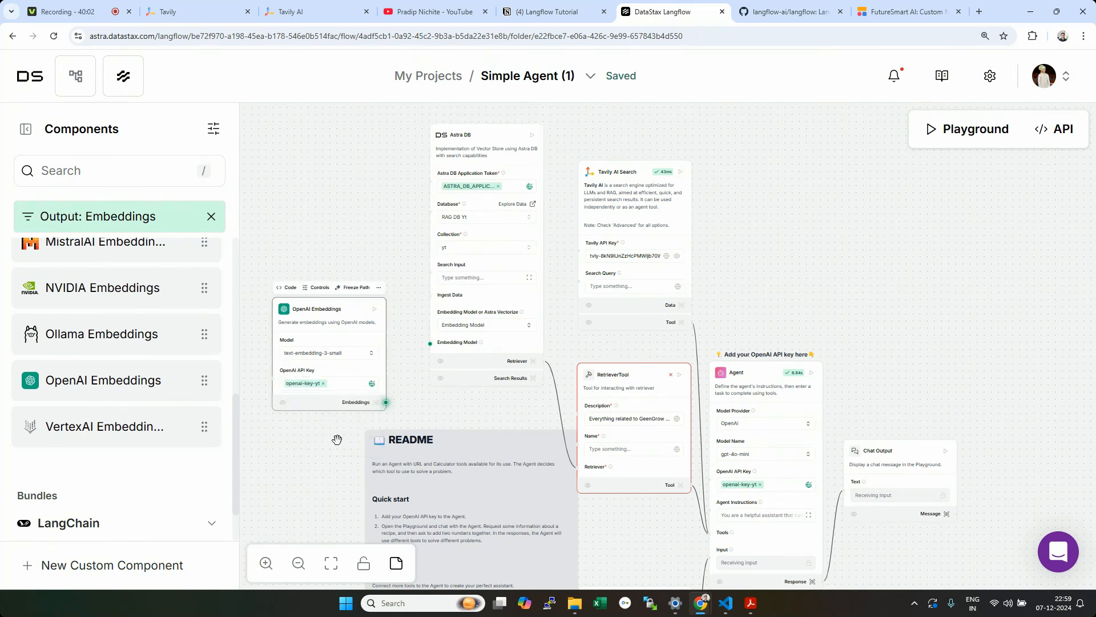
pyautogui.moveTo(386, 402); pyautogui.dragTo(431, 344)
pyautogui.click(624, 405)
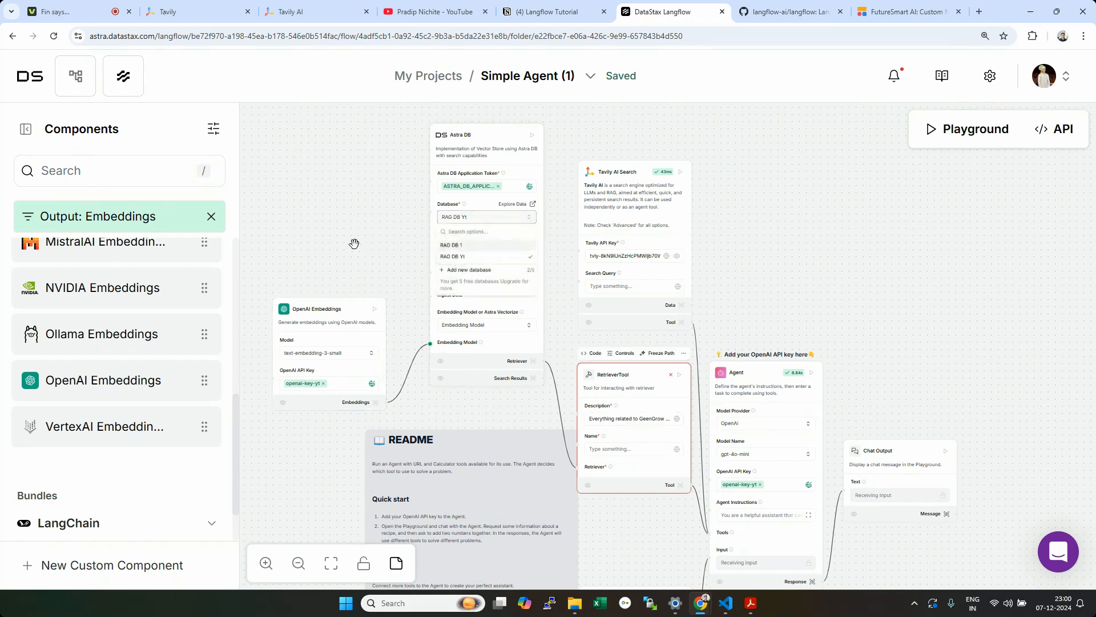
pyautogui.click(346, 197)
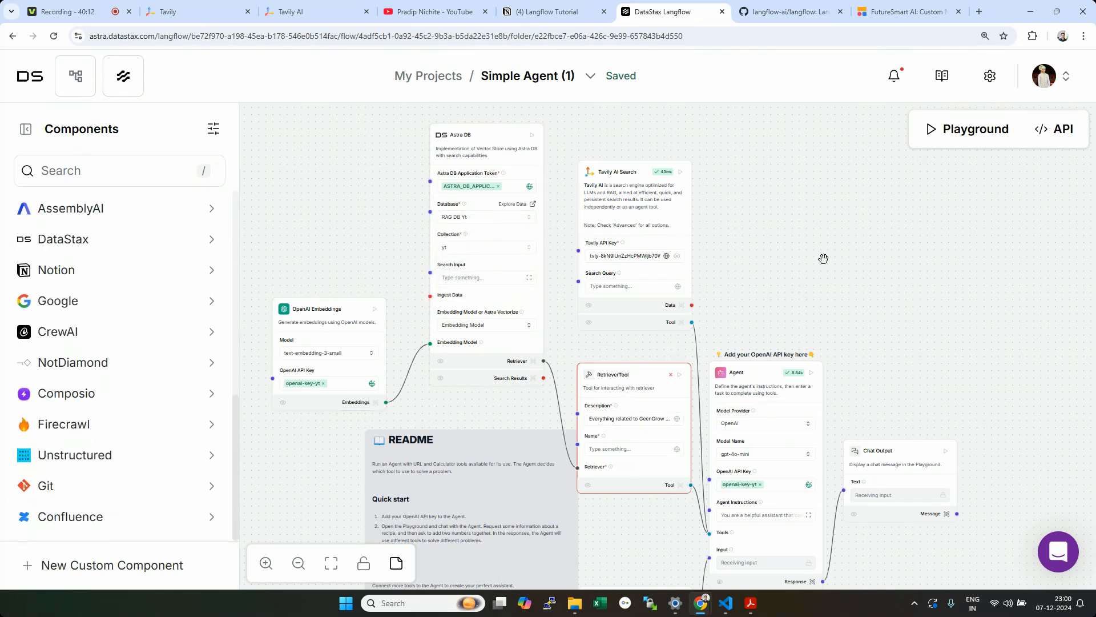
# Step: Run the flow through to the Chat Output to check the build
pyautogui.scroll(-2, 935, 313)
pyautogui.moveTo(956, 278)
pyautogui.mouseDown()
pyautogui.moveTo(917, 232)
pyautogui.moveTo(941, 262)
pyautogui.moveTo(943, 293)
pyautogui.mouseUp()
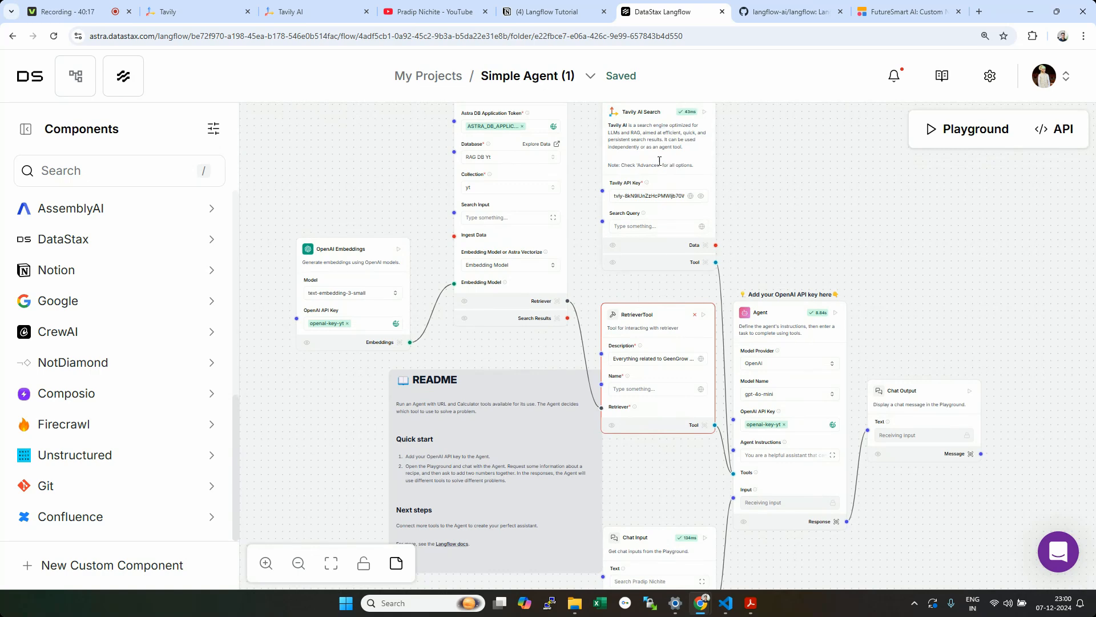
pyautogui.click(656, 328)
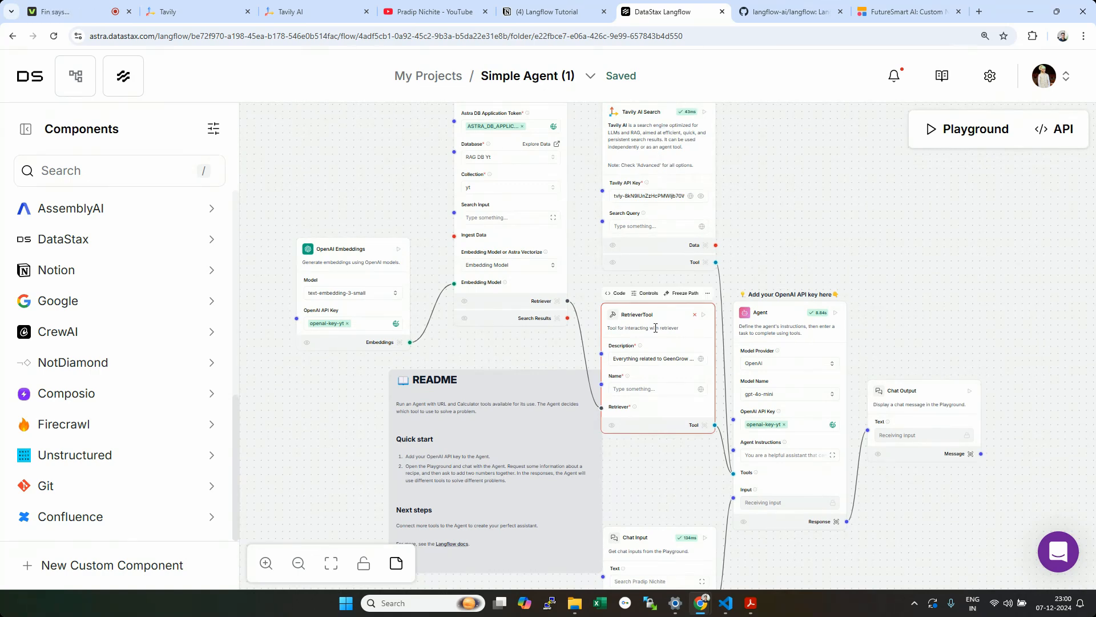
pyautogui.click(647, 167)
pyautogui.moveTo(953, 278)
pyautogui.mouseDown()
pyautogui.moveTo(935, 348)
pyautogui.moveTo(935, 274)
pyautogui.moveTo(917, 272)
pyautogui.moveTo(937, 291)
pyautogui.mouseUp()
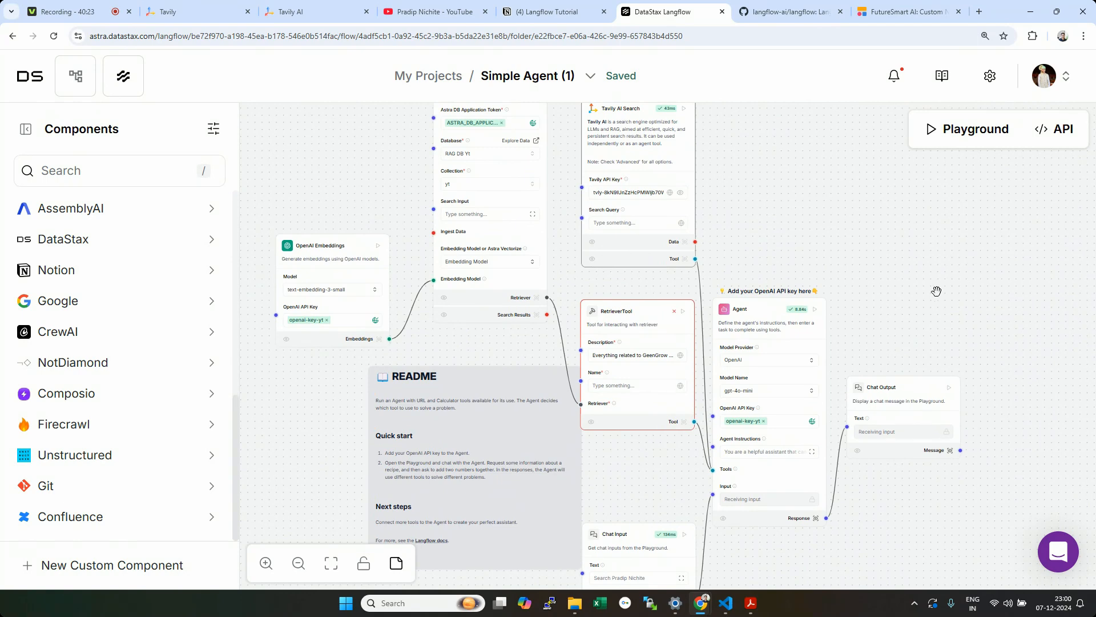
pyautogui.click(950, 389)
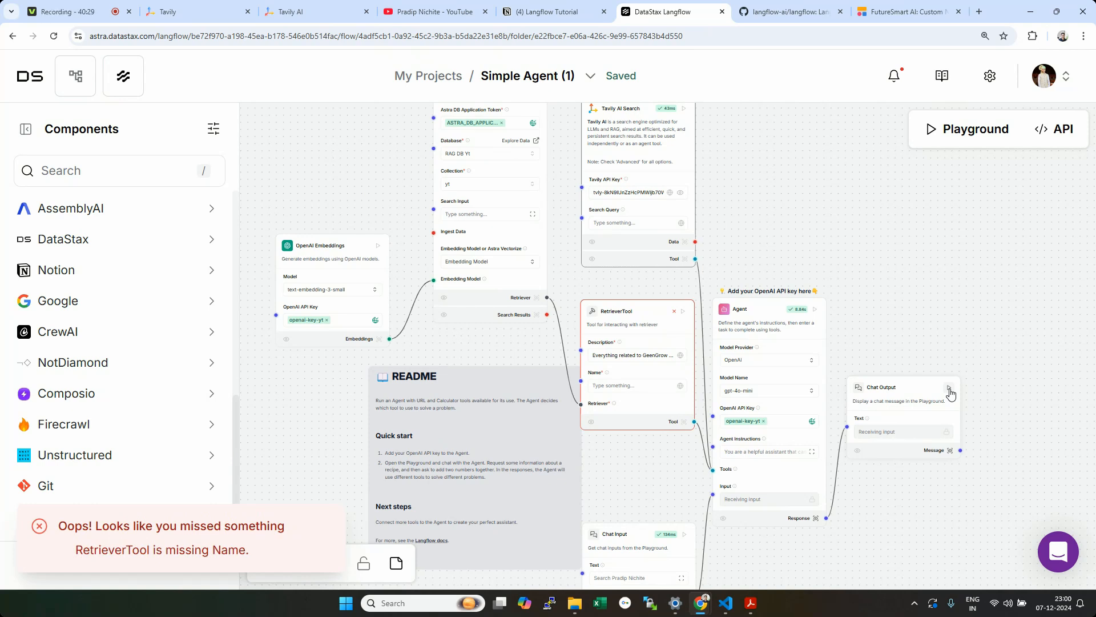
# Step: Name the RetrieverTool 'RAG tool' and rebuild, which fails because tool names can't contain spaces
pyautogui.click(628, 386)
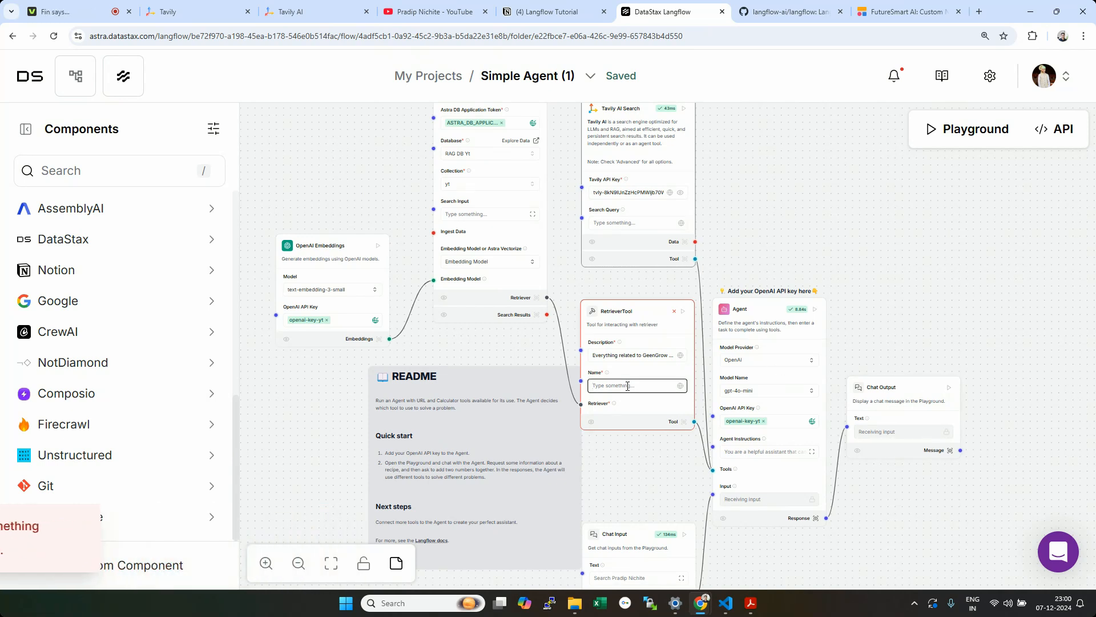
pyautogui.write('Gree')
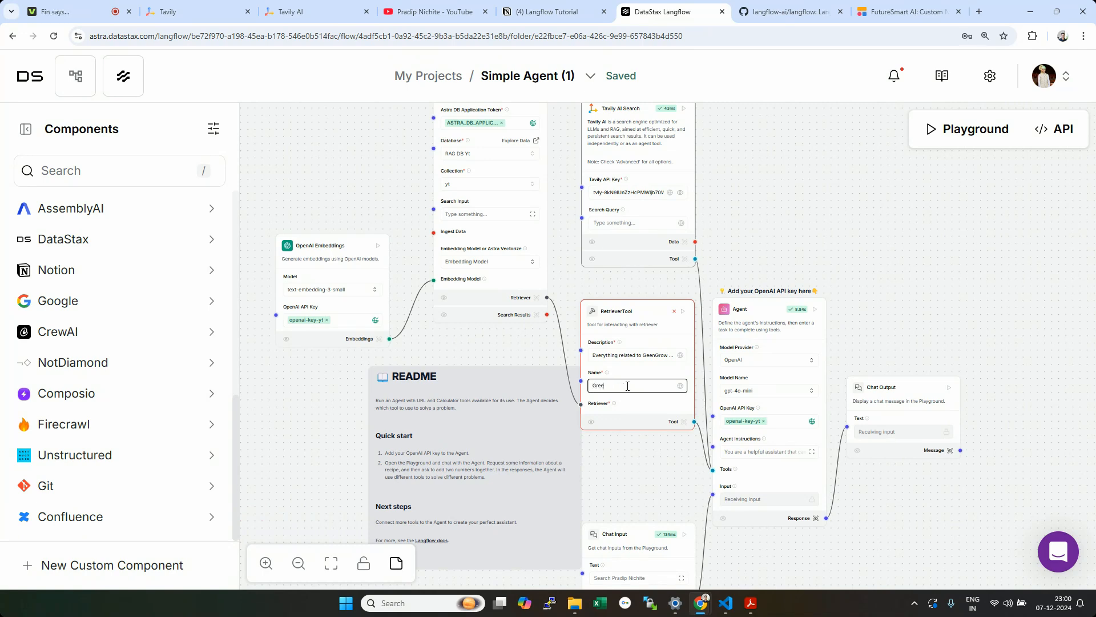
pyautogui.write('n Go')
pyautogui.press('BackSpace')
pyautogui.write('r')
pyautogui.press('BackSpace')
pyautogui.write('R')
pyautogui.click(949, 389)
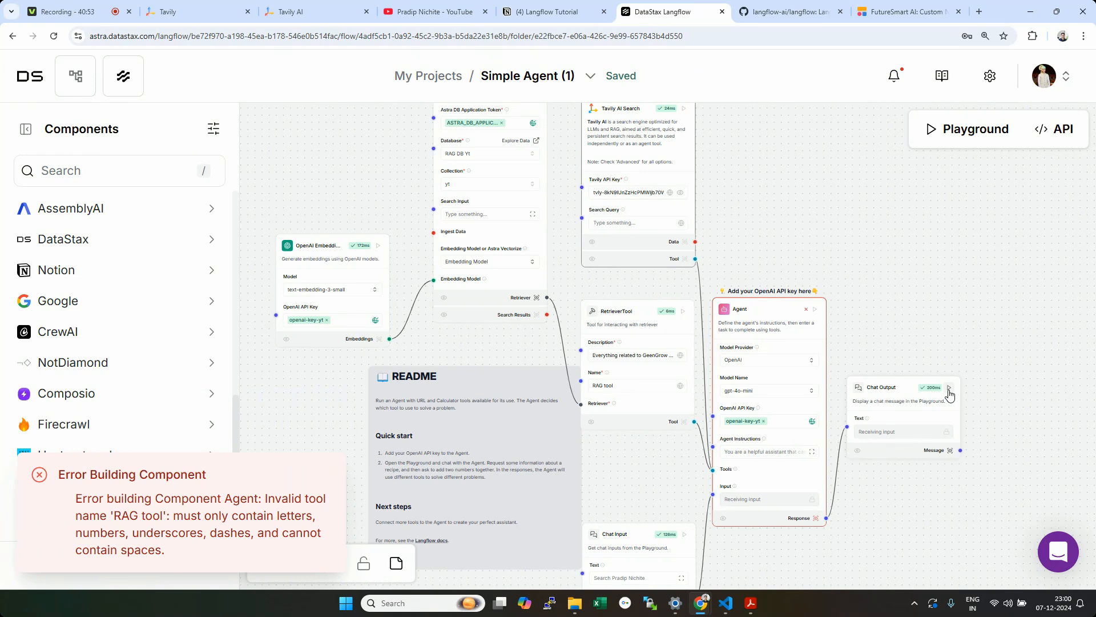
# Step: Rename the RetrieverTool to 'rag-tool' and rebuild the flow successfully
pyautogui.doubleClick(619, 386)
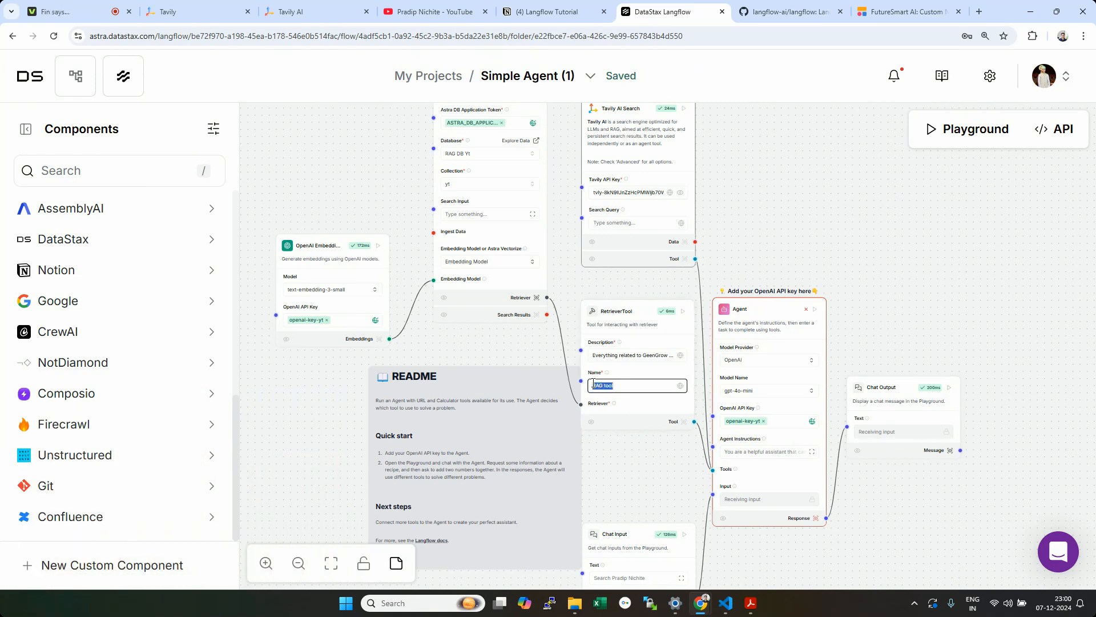
pyautogui.press('BackSpace')
pyautogui.write('rag-tool')
pyautogui.click(949, 388)
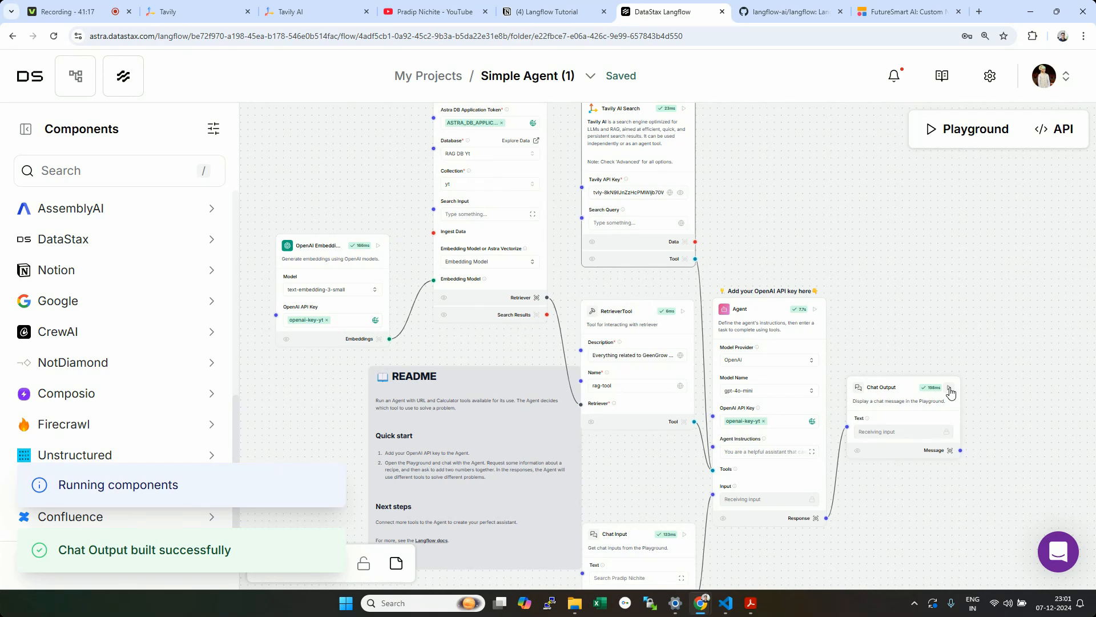
# Step: Check the RetrieverTool and OpenAI Embeddings nodes, then open the Playground
pyautogui.scroll(2, 890, 295)
pyautogui.scroll(-5, 890, 295)
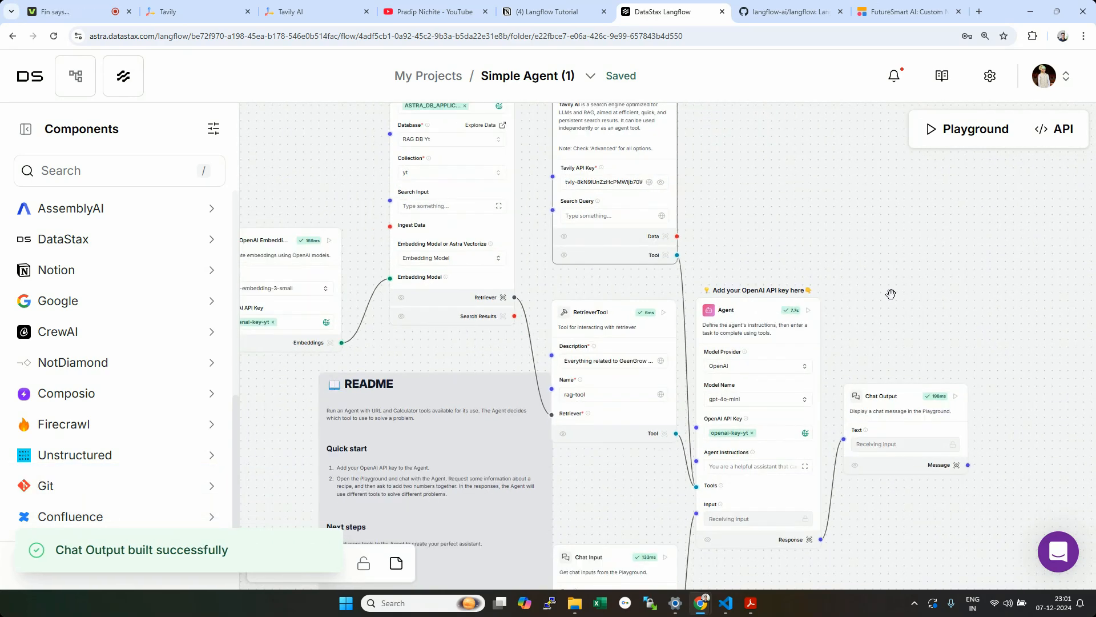
pyautogui.moveTo(899, 324); pyautogui.dragTo(894, 292)
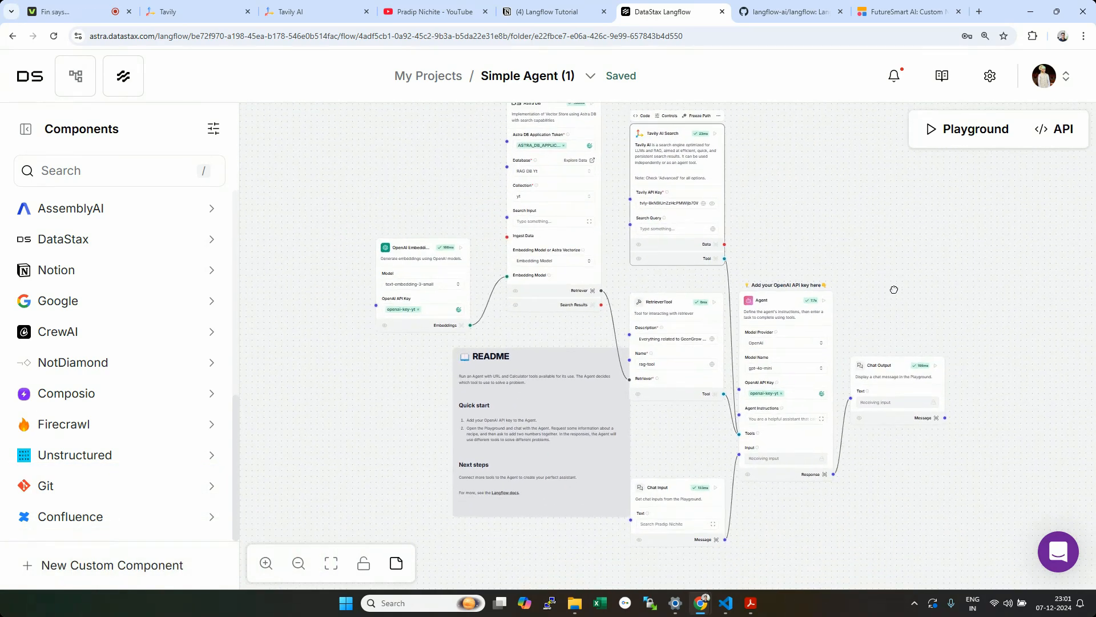
pyautogui.click(652, 318)
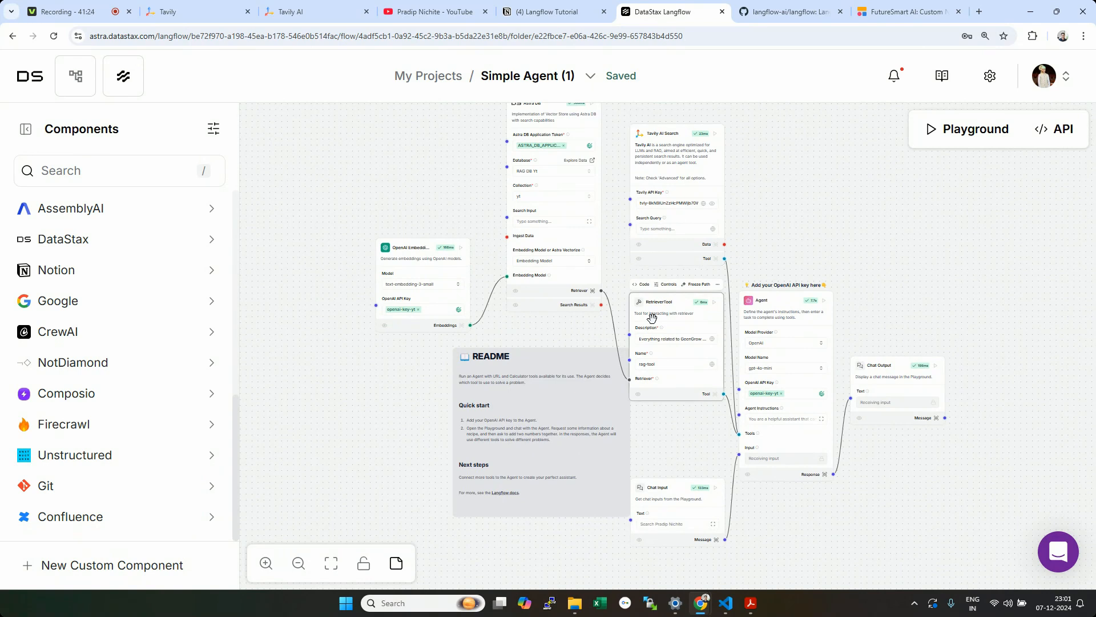
pyautogui.click(409, 269)
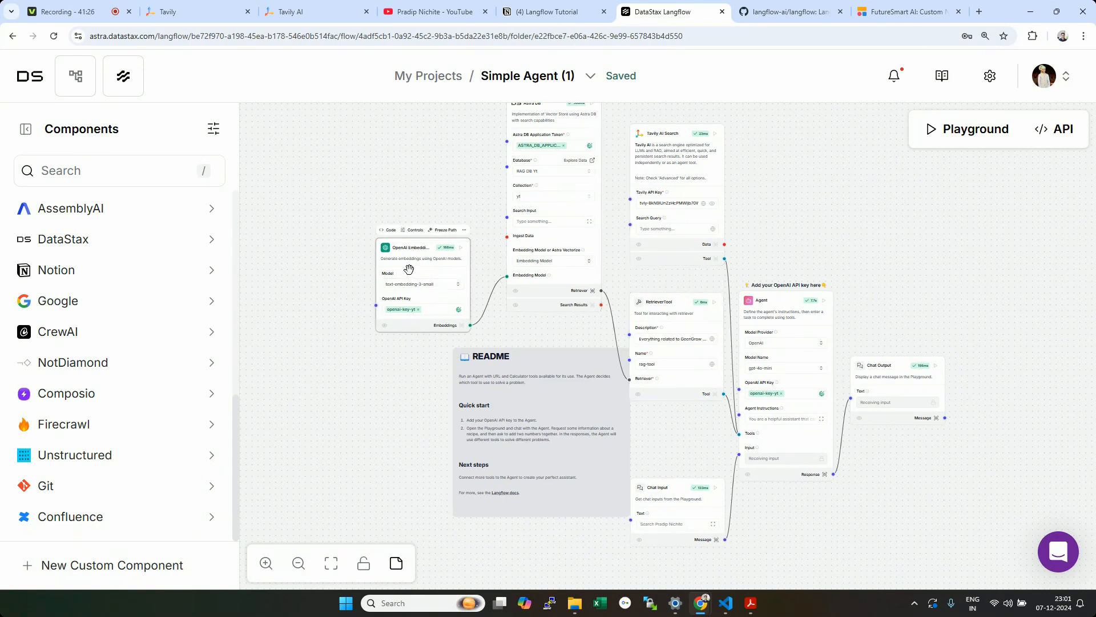
pyautogui.click(992, 134)
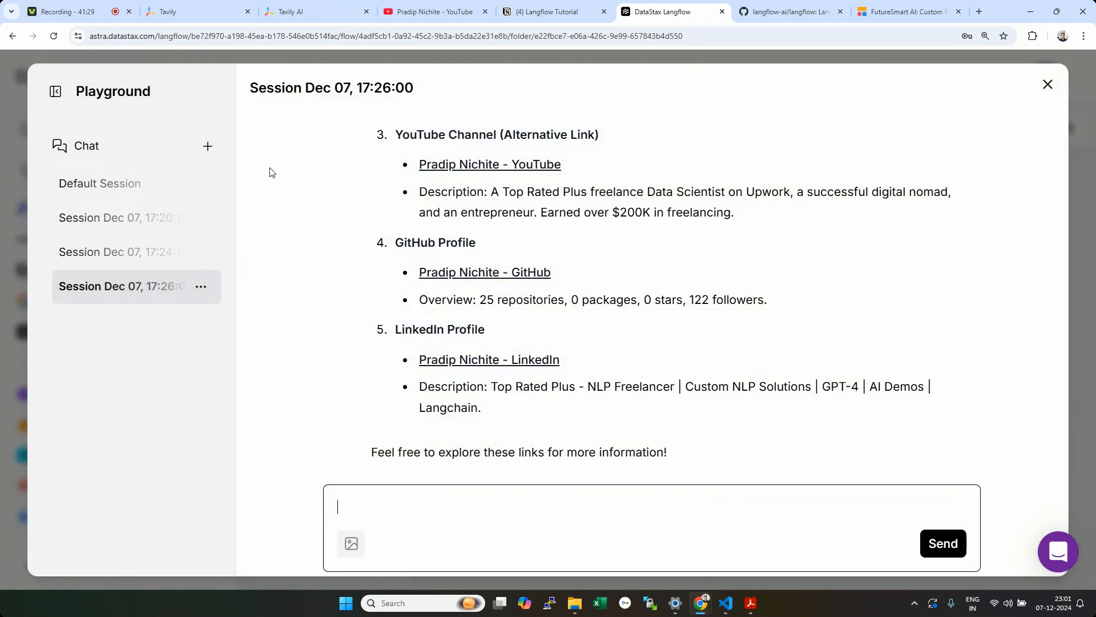
# Step: In a new chat session, ask the agent 'latest news about elon musk'
pyautogui.click(208, 146)
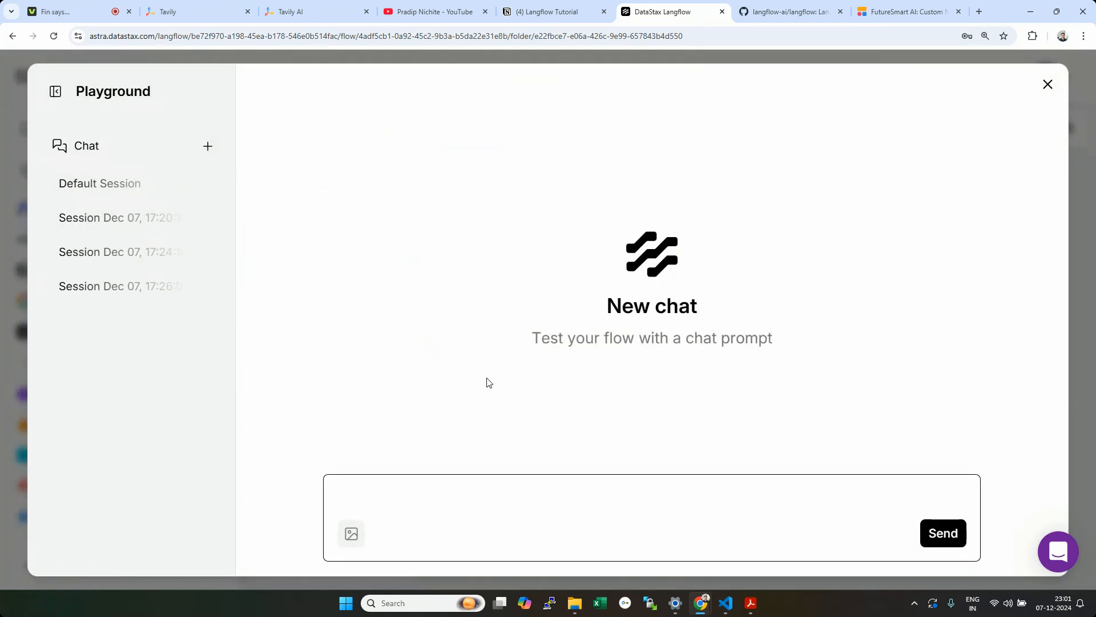
pyautogui.click(432, 498)
pyautogui.write('latest news abo')
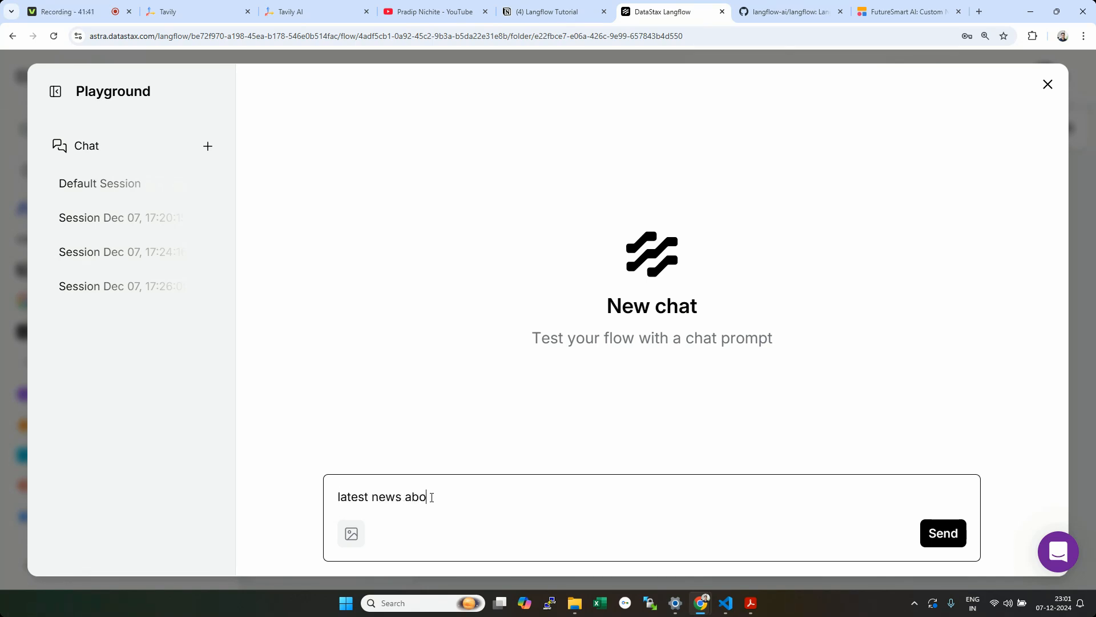
pyautogui.write('ut elon musk')
pyautogui.press('Return')
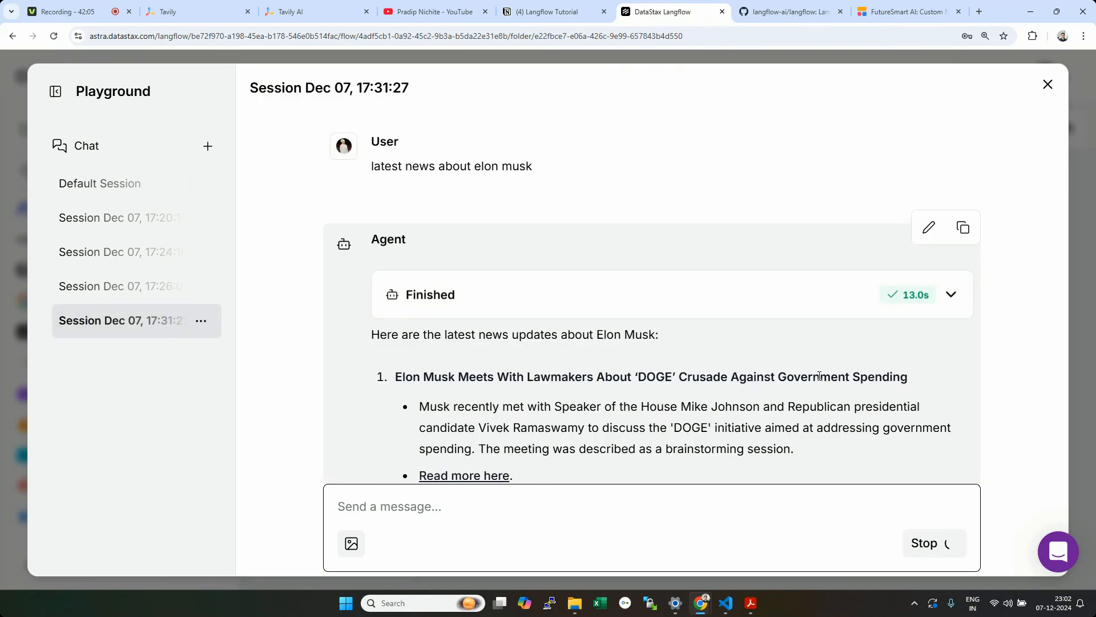
# Step: Review the news headlines, open the first item's HuffPost article, and return to Langflow
pyautogui.scroll(5, 902, 286)
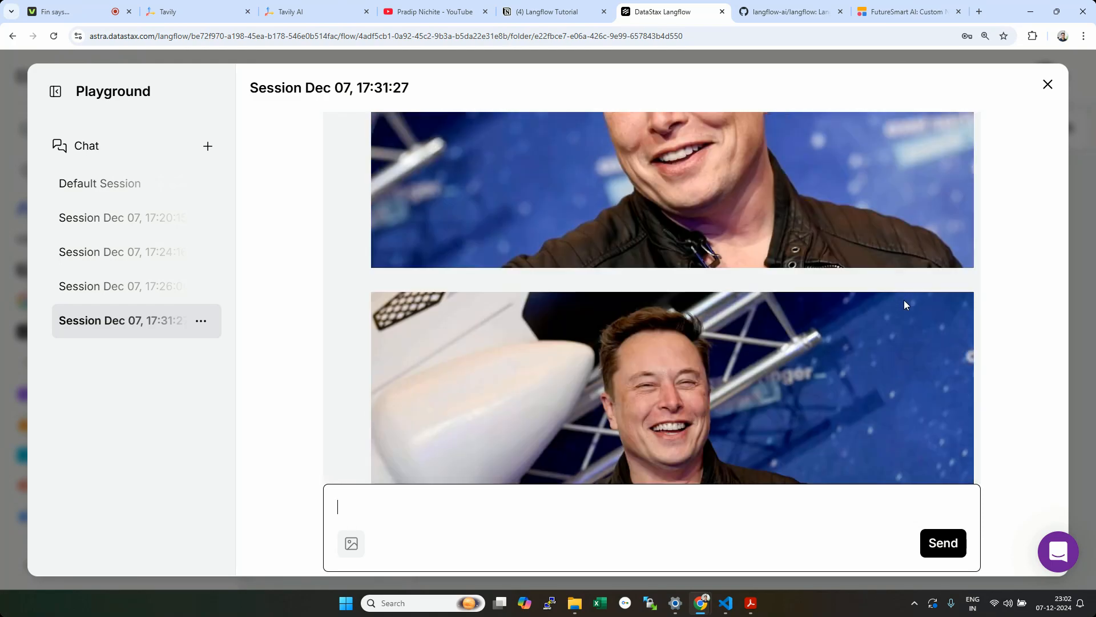
pyautogui.scroll(15, 903, 300)
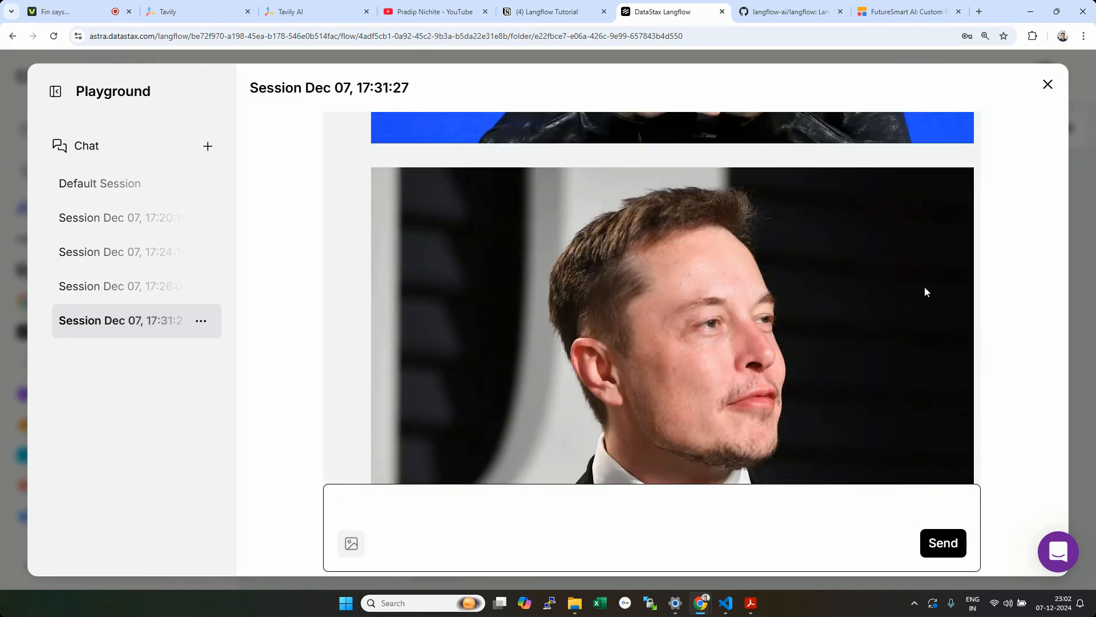
pyautogui.scroll(10, 902, 416)
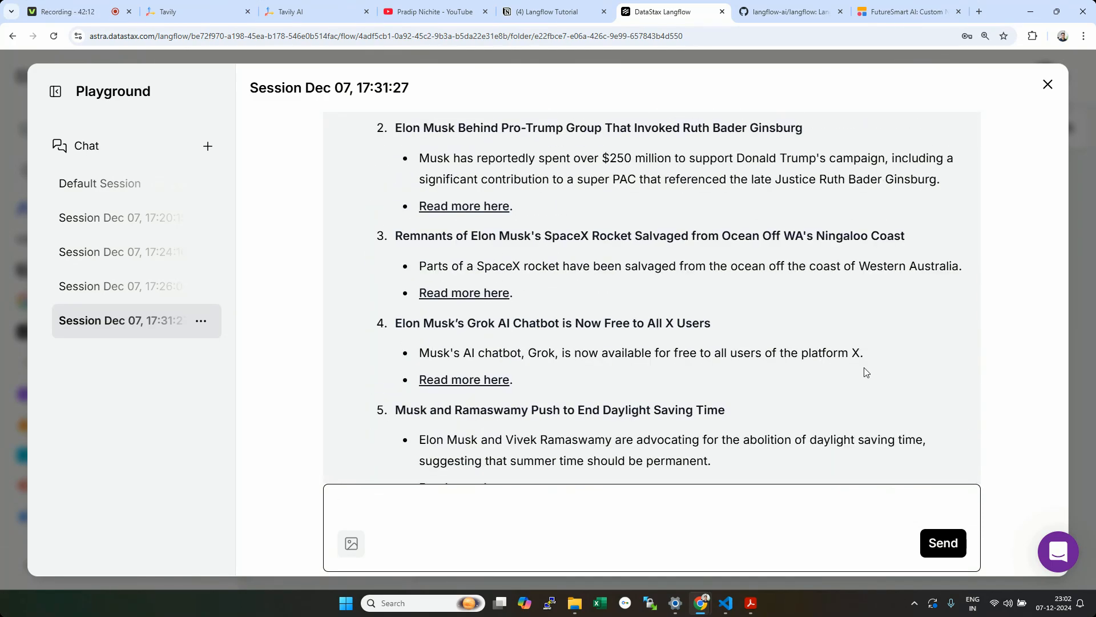
pyautogui.scroll(4, 902, 360)
pyautogui.scroll(-4, 634, 319)
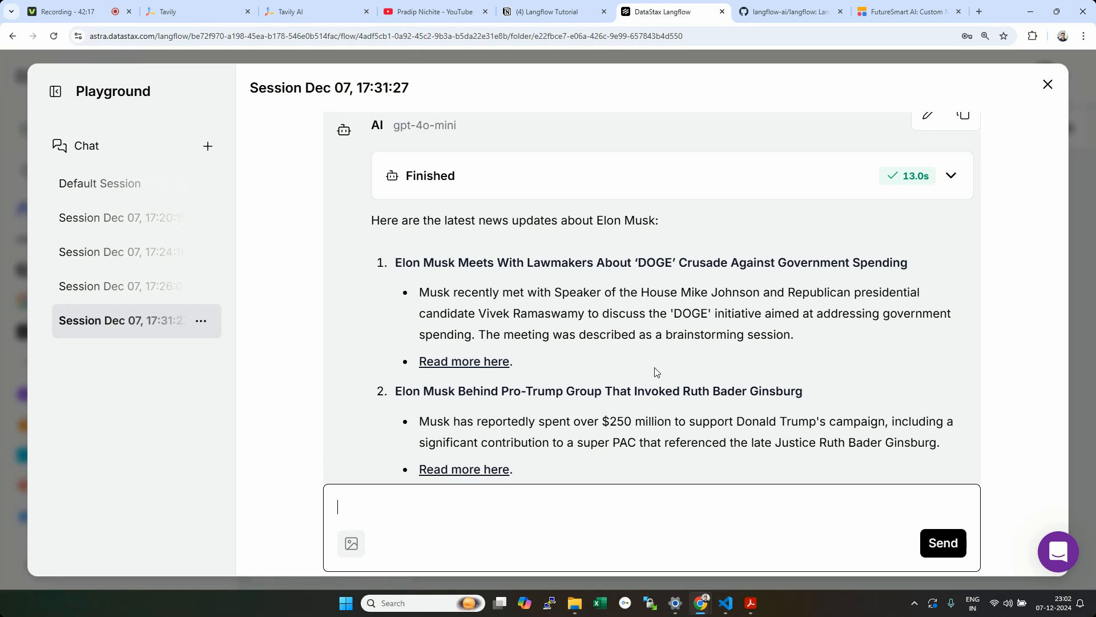
pyautogui.click(472, 370)
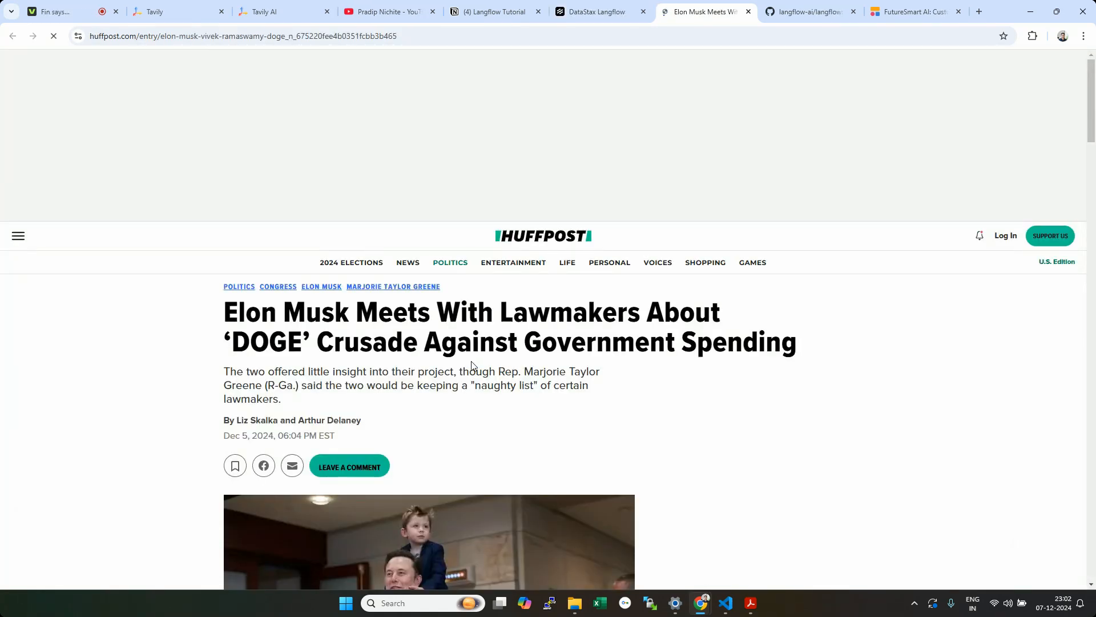
pyautogui.moveTo(224, 437); pyautogui.dragTo(334, 437)
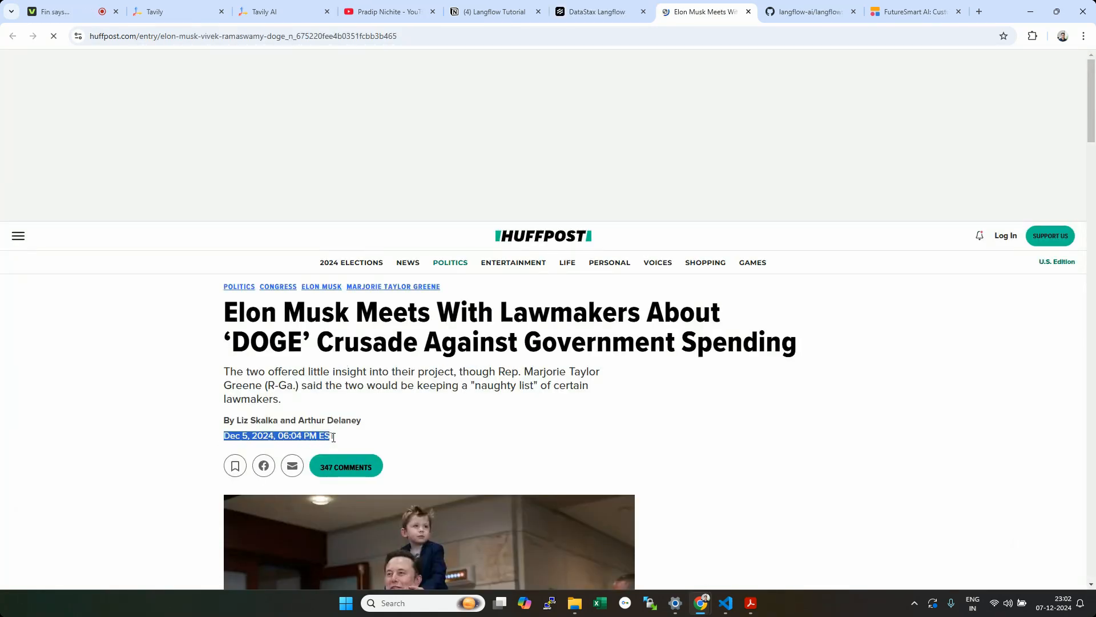
pyautogui.click(614, 11)
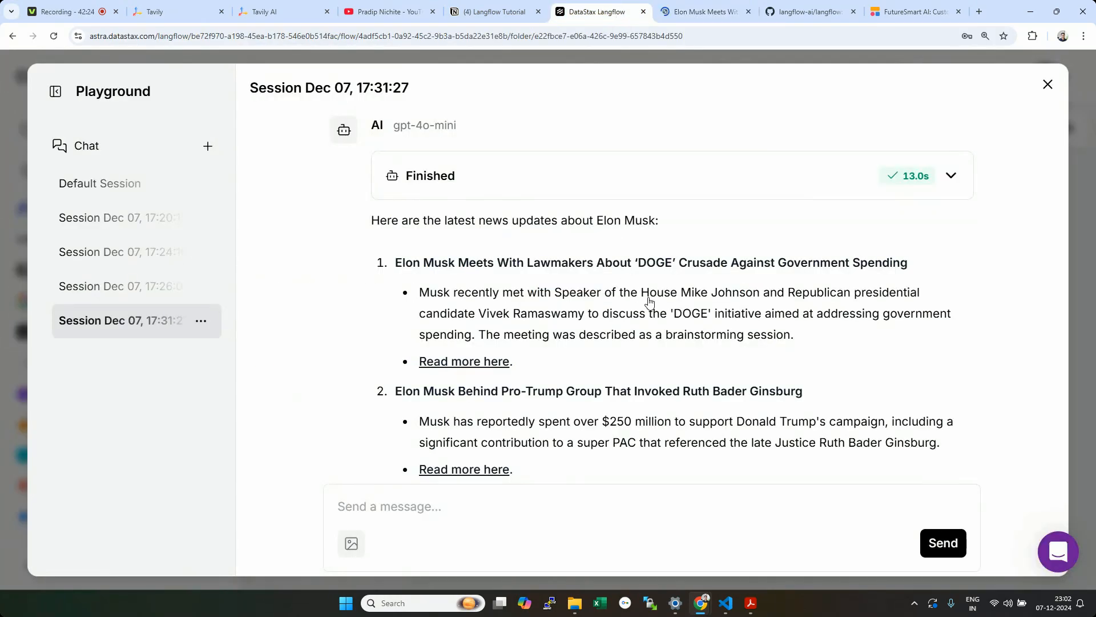
# Step: Expand the reply's Finished steps to confirm tavily_search answered, then bring up the EcoHarvest PDF
pyautogui.scroll(-15, 957, 291)
pyautogui.scroll(5, 973, 350)
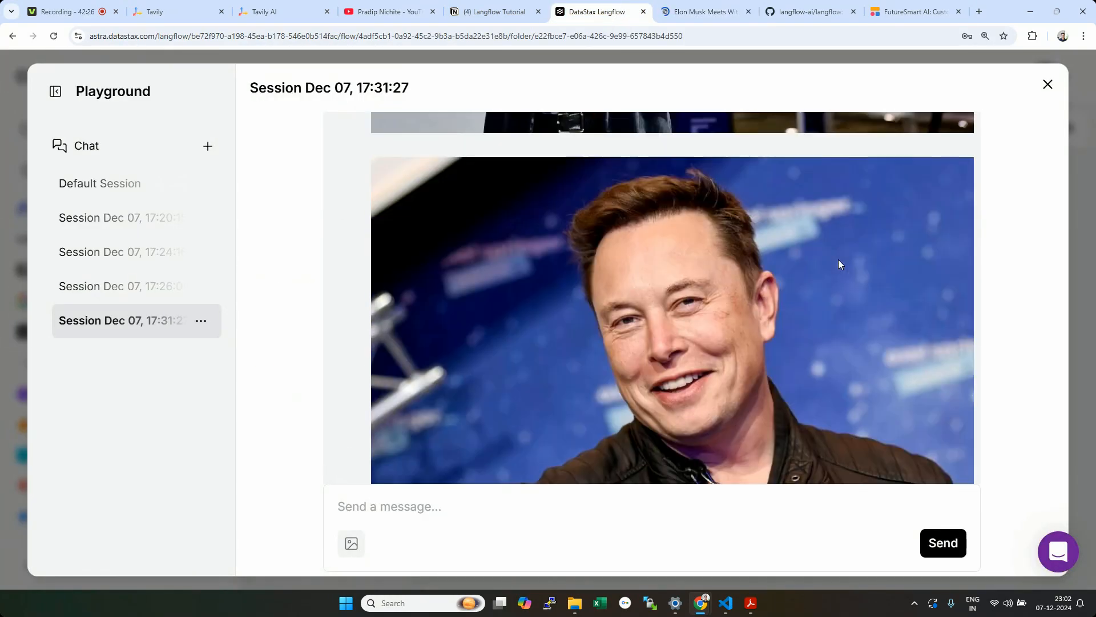
pyautogui.scroll(10, 838, 260)
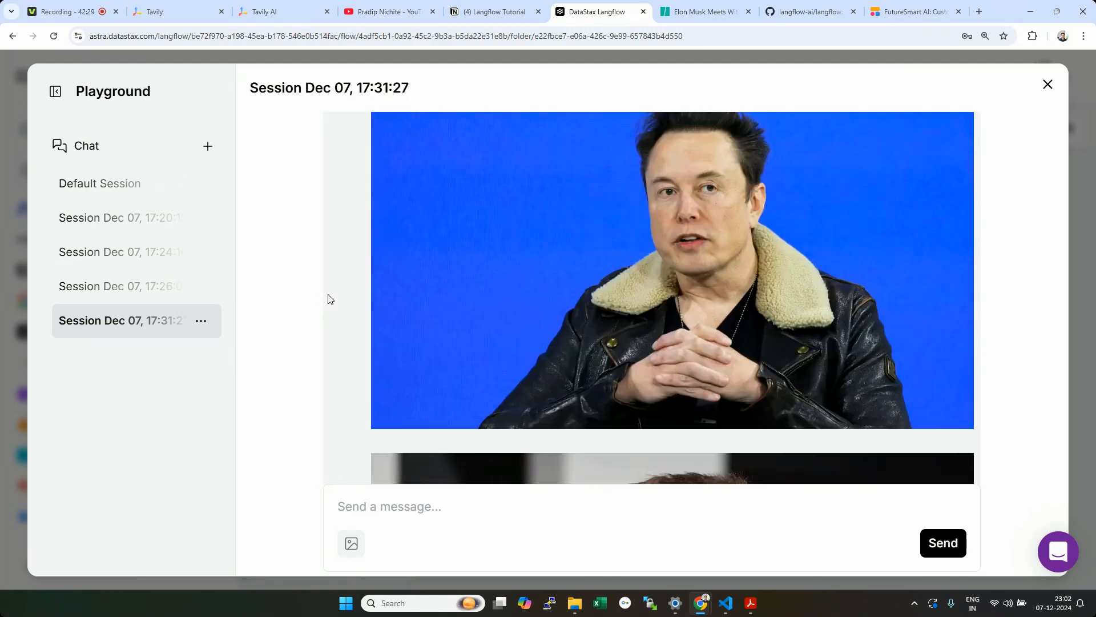
pyautogui.scroll(10, 330, 299)
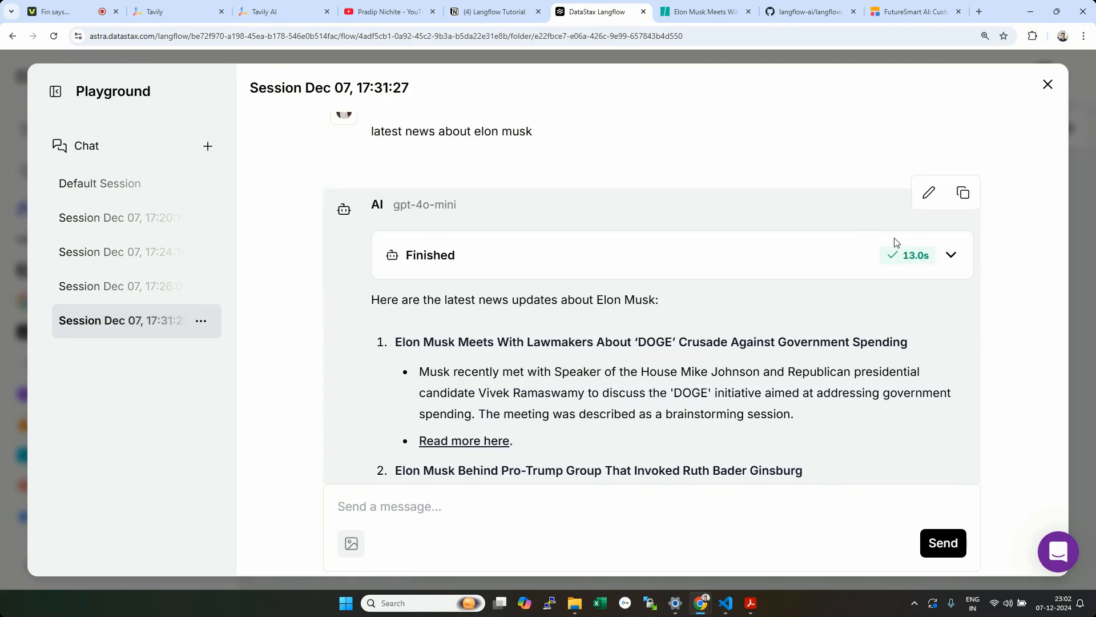
pyautogui.click(951, 254)
pyautogui.scroll(-4, 692, 347)
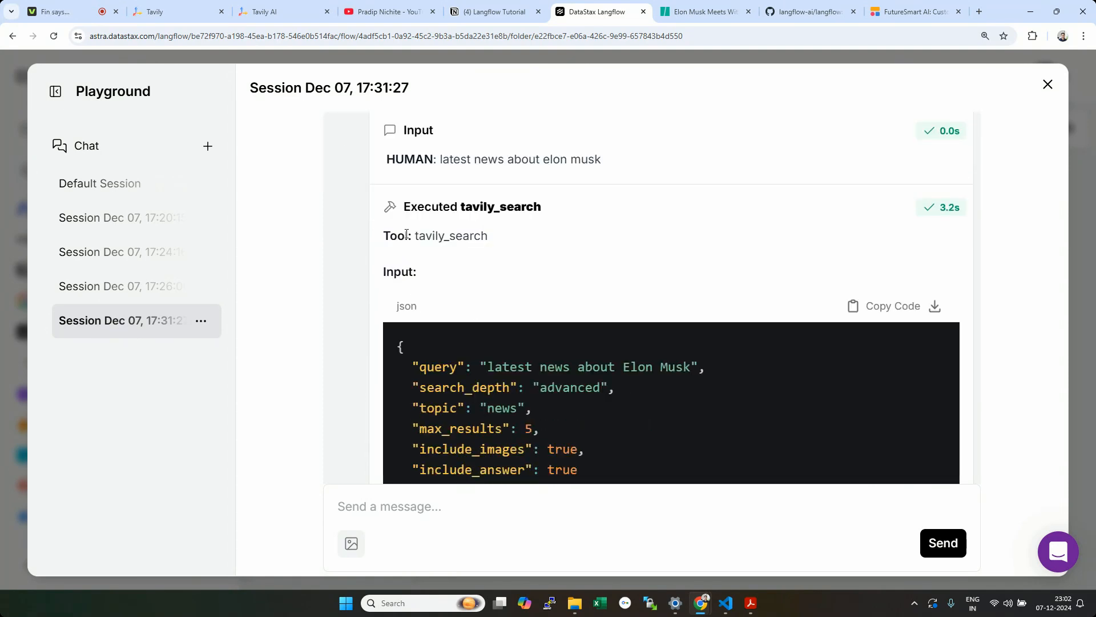
pyautogui.doubleClick(417, 236)
pyautogui.scroll(3, 605, 284)
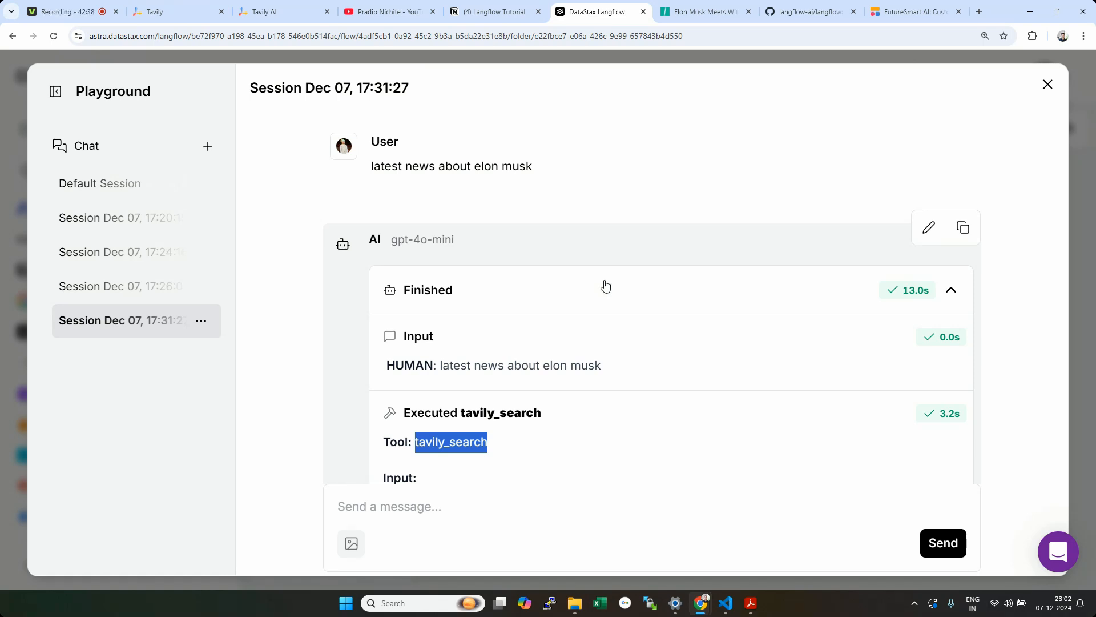
pyautogui.click(753, 608)
pyautogui.click(642, 218)
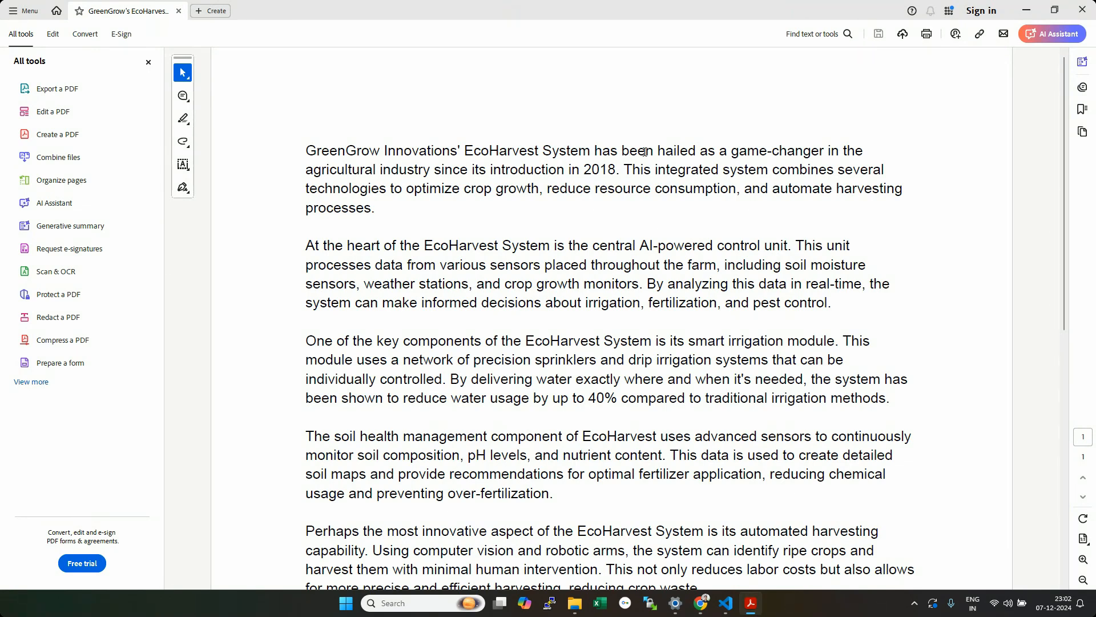
# Step: Select the phrase 'GreenGrow Innovations' EcoHarvest System' in the PDF's opening sentence
pyautogui.moveTo(492, 170); pyautogui.dragTo(617, 170)
pyautogui.click(651, 188)
pyautogui.moveTo(526, 341); pyautogui.dragTo(521, 363)
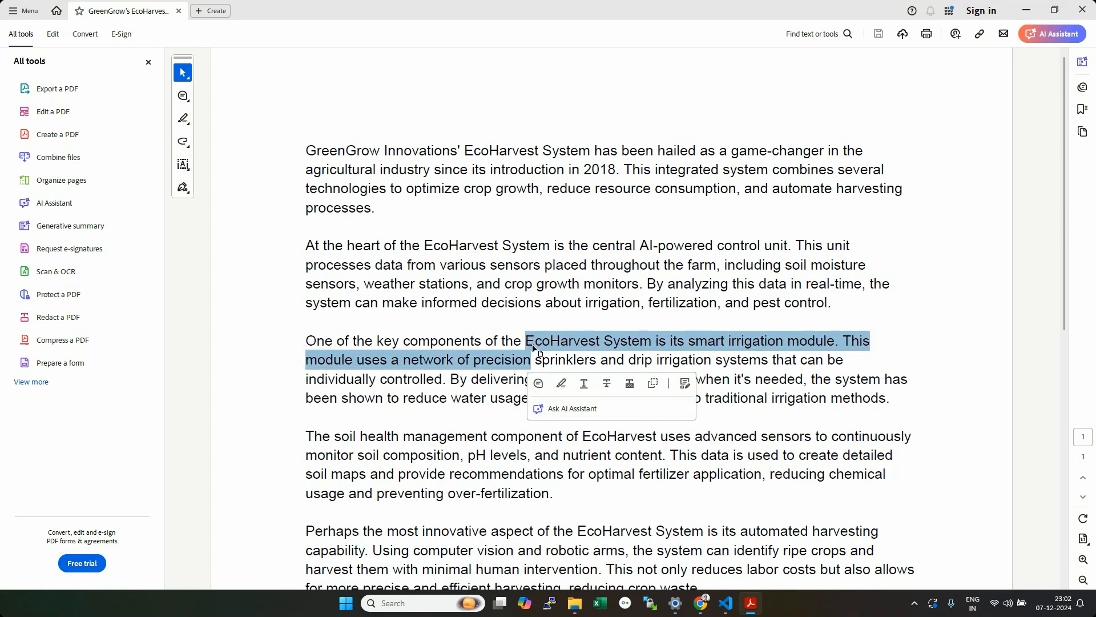
pyautogui.click(653, 438)
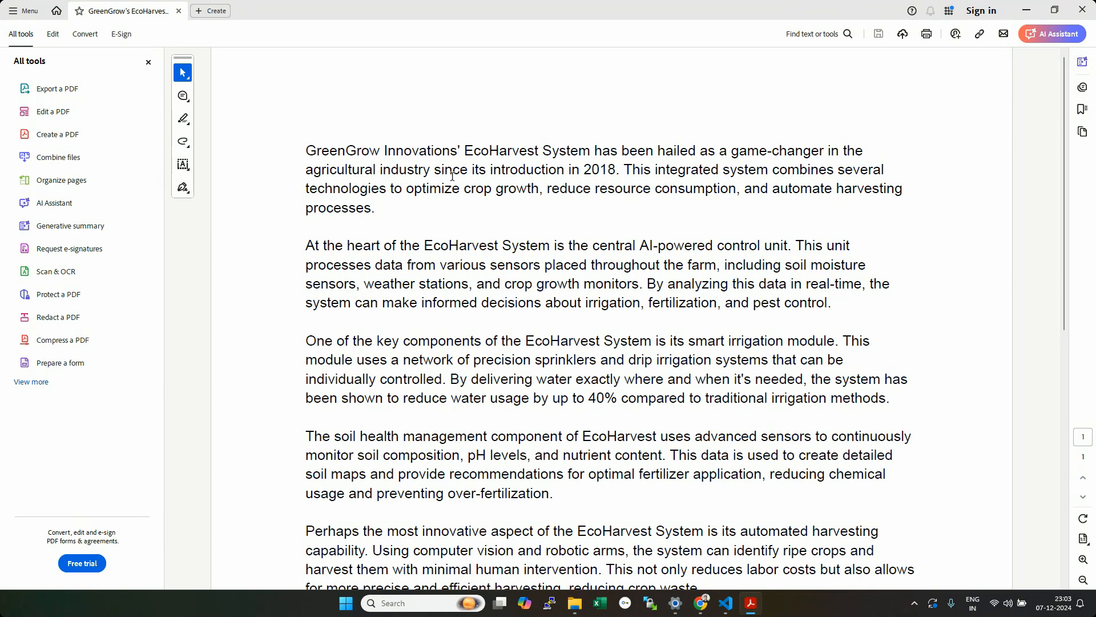
pyautogui.doubleClick(596, 169)
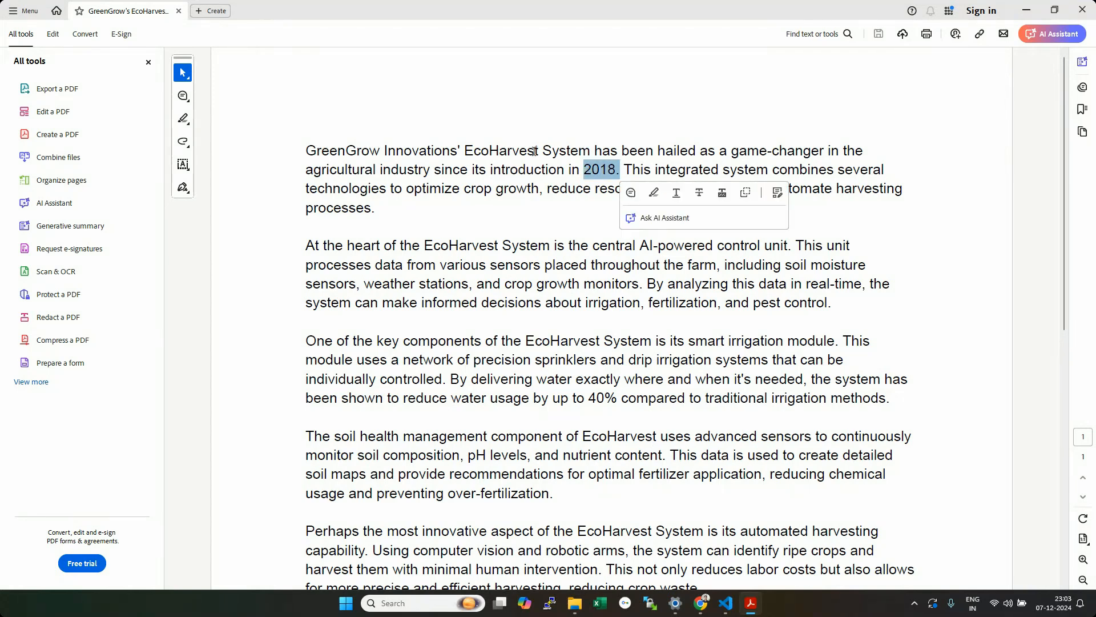
pyautogui.click(490, 150)
pyautogui.moveTo(468, 148); pyautogui.dragTo(559, 155)
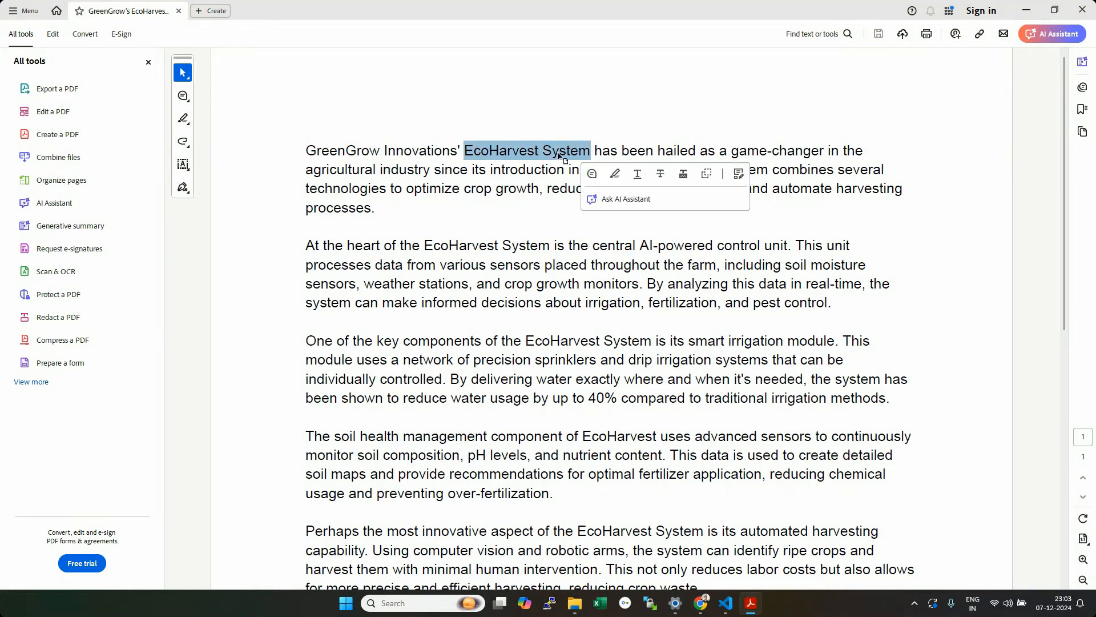
pyautogui.keyDown('shift'); pyautogui.click(305, 150); pyautogui.keyUp('shift')
pyautogui.hotkey('ctrl', 'c')
# Step: Ask the Playground agent when the GreenGrow EcoHarvest System was introduced
pyautogui.moveTo(701, 607)
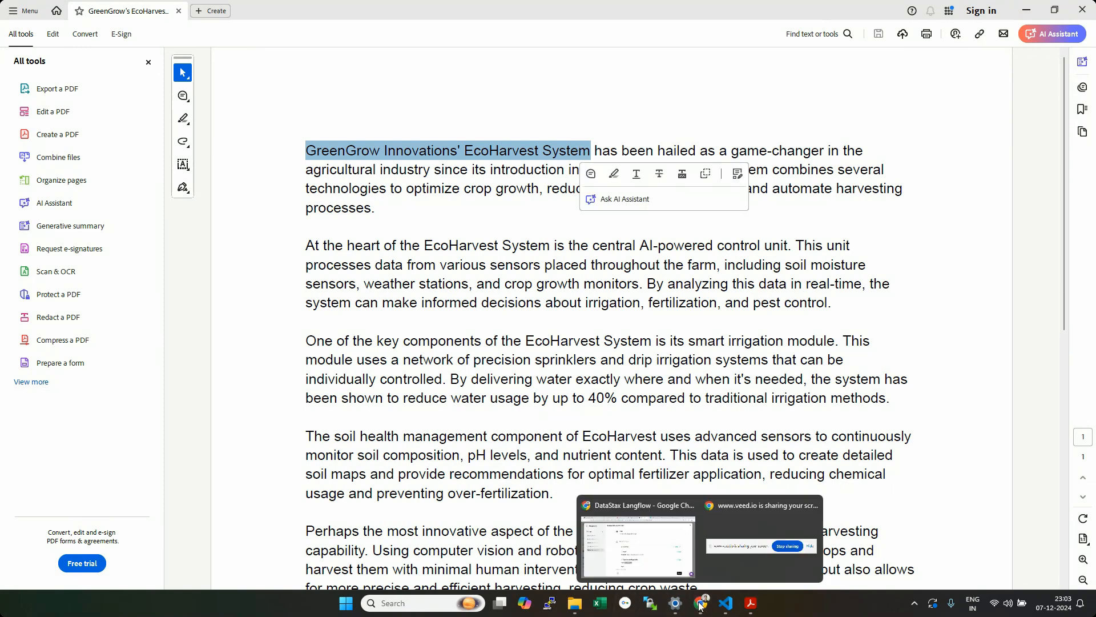
pyautogui.click(638, 545)
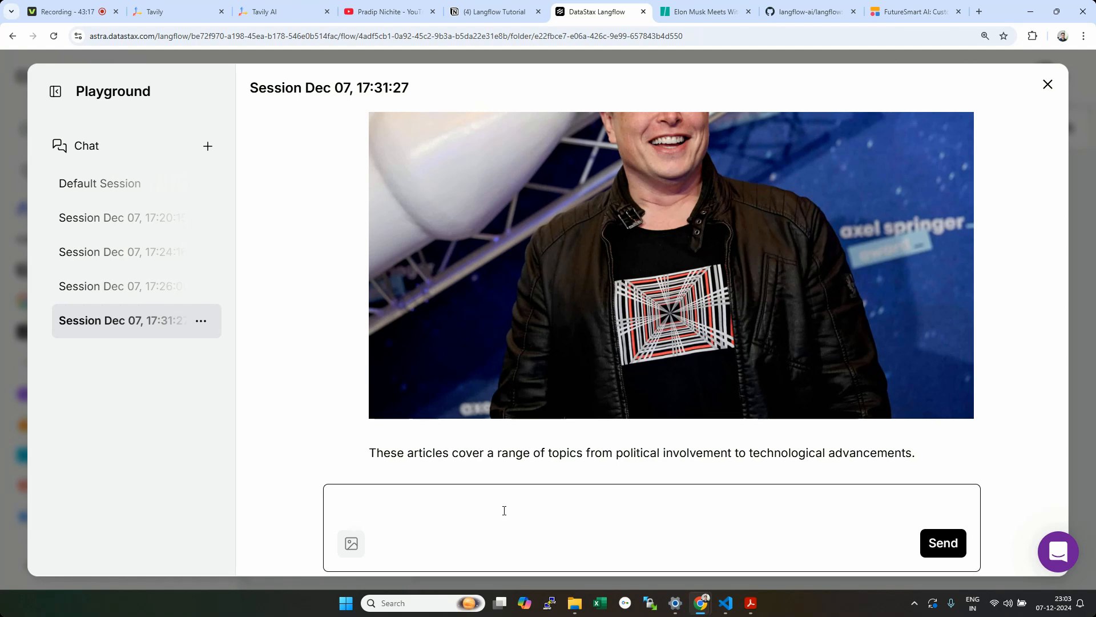
pyautogui.write('when')
pyautogui.hotkey('ctrl', 'v')
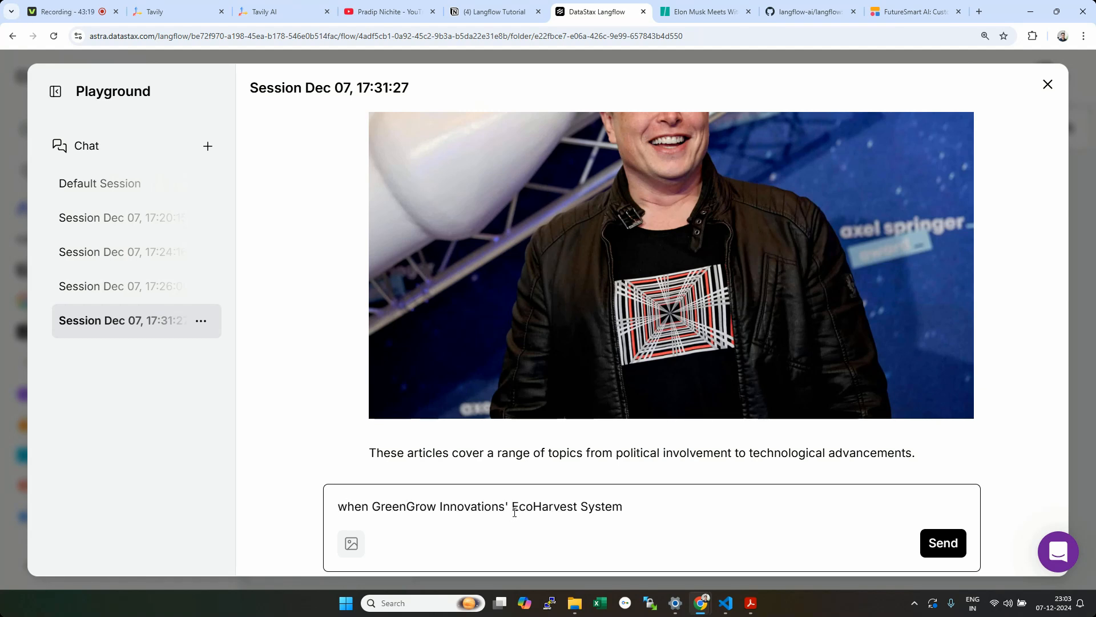
pyautogui.doubleClick(471, 506)
pyautogui.press('BackSpace')
pyautogui.press('Delete')
pyautogui.press('Delete')
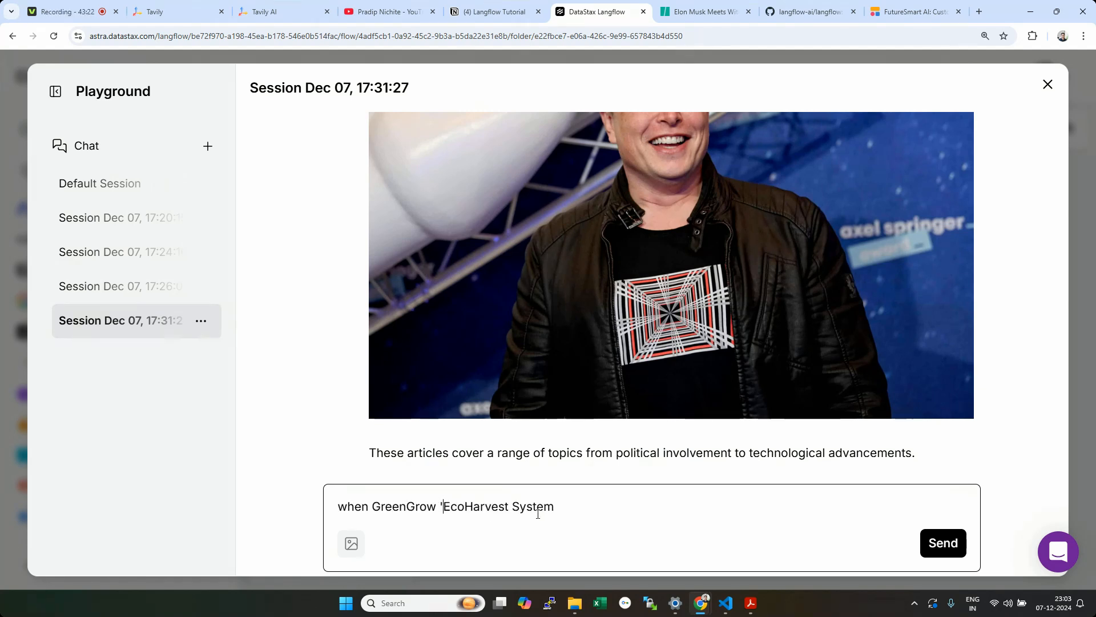
pyautogui.click(585, 507)
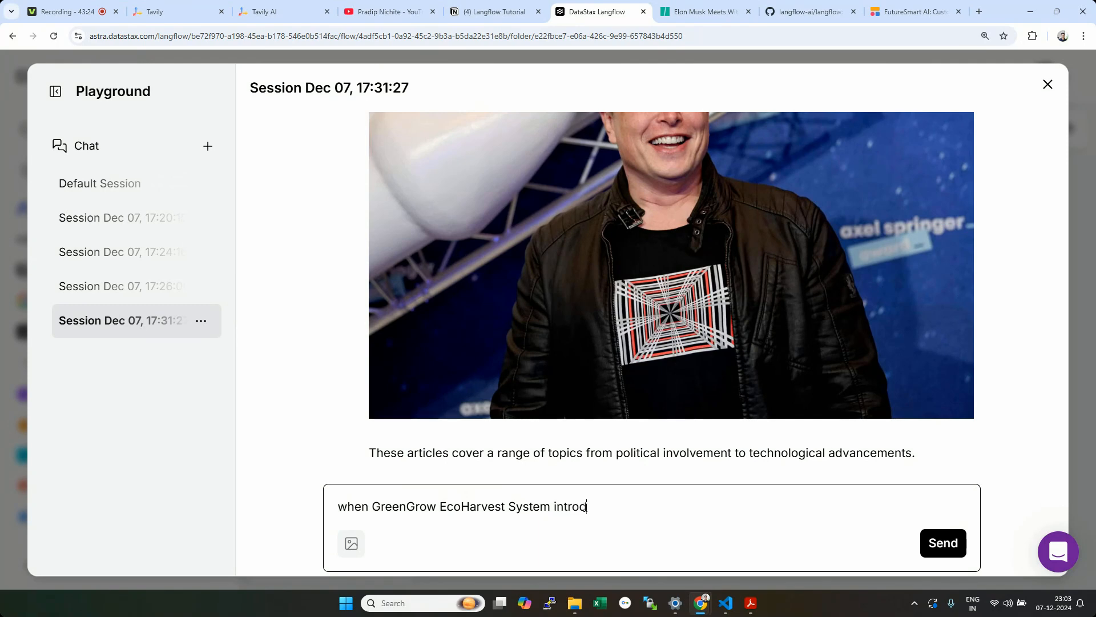
pyautogui.click(931, 544)
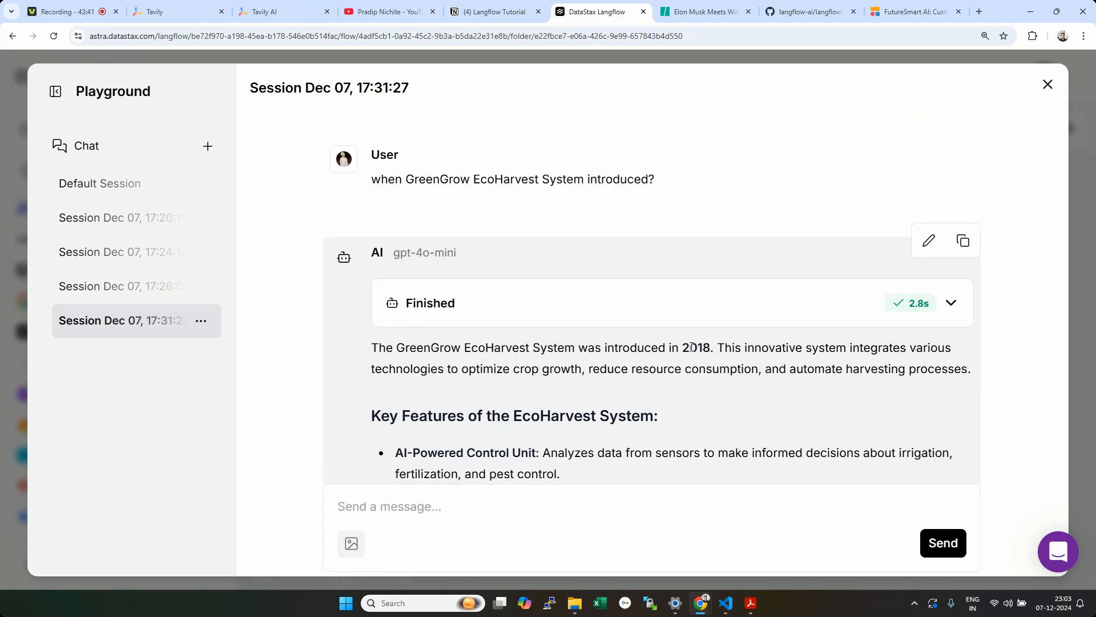
# Step: Confirm the agent's 2018 answer against the PDF, then expand the agent's finished steps
pyautogui.moveTo(714, 353); pyautogui.dragTo(616, 353)
pyautogui.click(751, 603)
pyautogui.moveTo(582, 170); pyautogui.dragTo(650, 170)
pyautogui.click(701, 603)
pyautogui.click(549, 319)
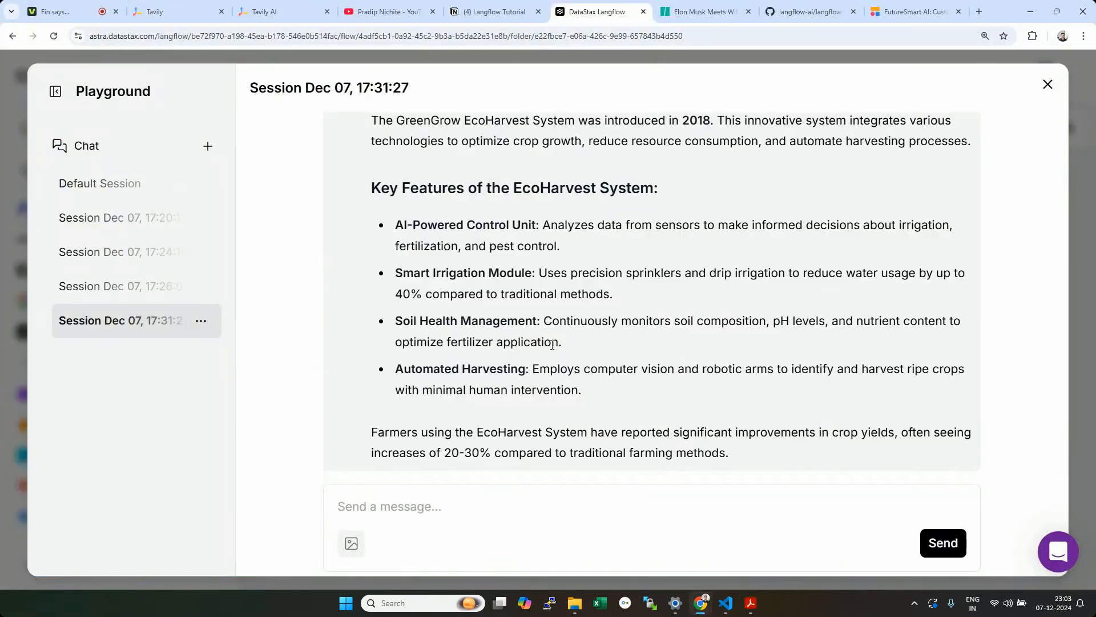
pyautogui.scroll(12, 554, 346)
pyautogui.scroll(15, 694, 368)
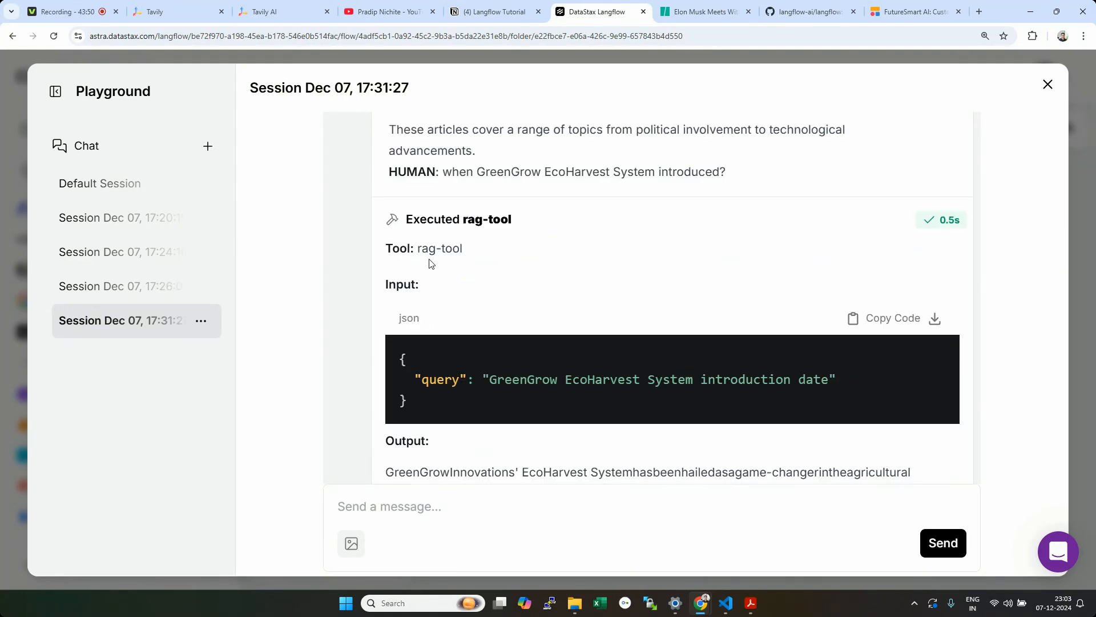
# Step: Inspect the rag-tool call's query and the retrieved document text in the executed steps
pyautogui.moveTo(417, 249); pyautogui.dragTo(462, 249)
pyautogui.click(497, 379)
pyautogui.moveTo(497, 379)
pyautogui.mouseDown()
pyautogui.moveTo(837, 379)
pyautogui.moveTo(487, 380)
pyautogui.mouseUp()
pyautogui.click(802, 392)
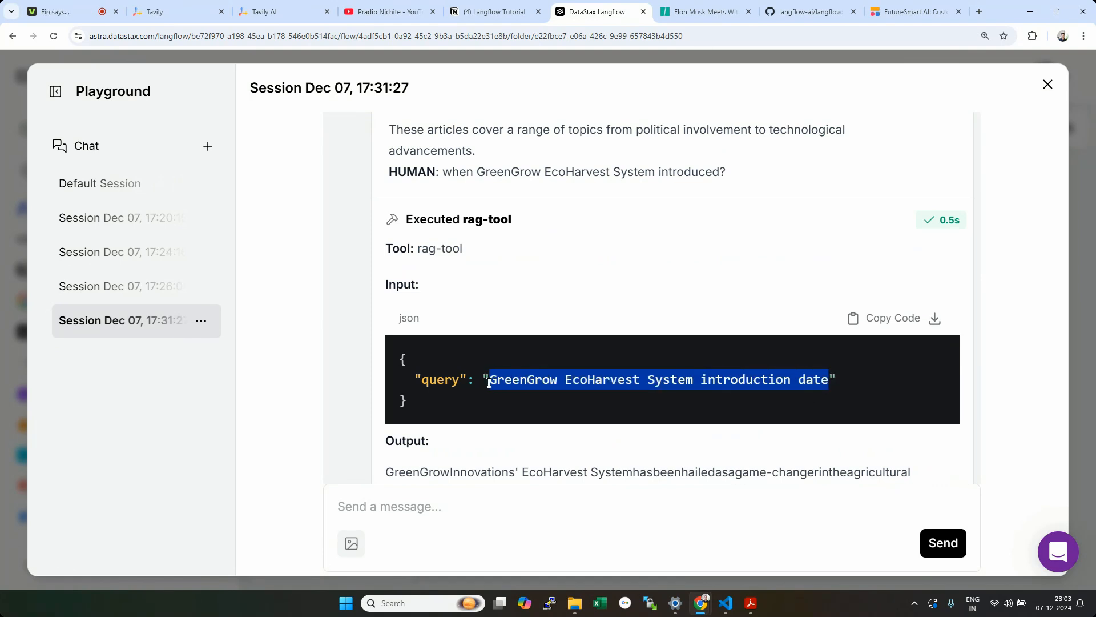
pyautogui.click(554, 431)
pyautogui.scroll(-6, 803, 365)
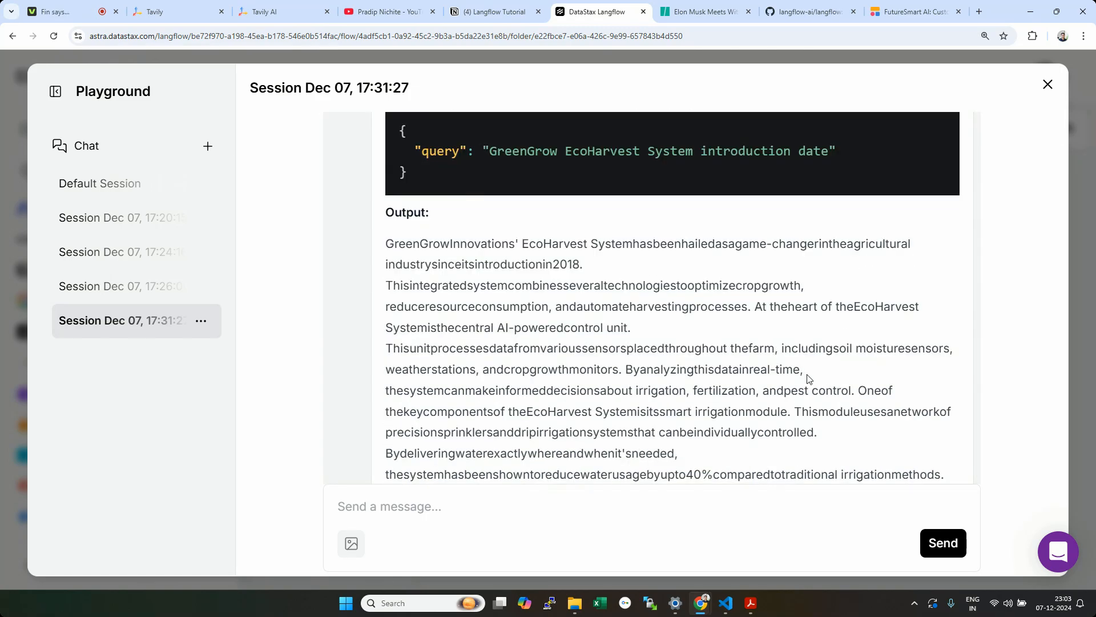
pyautogui.scroll(7, 800, 358)
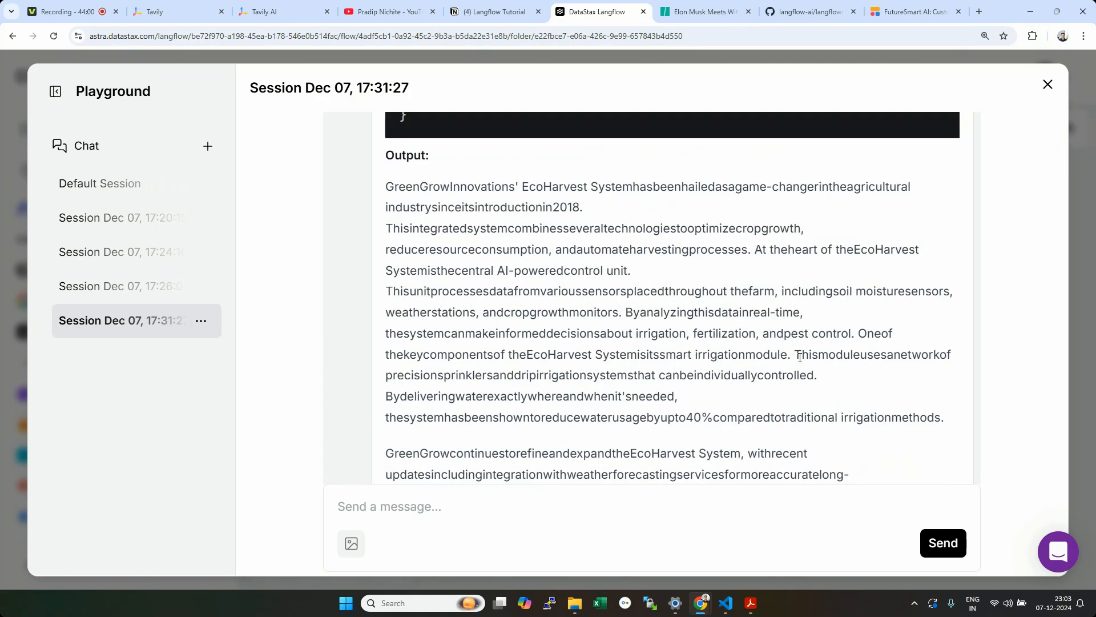
pyautogui.scroll(-3, 800, 358)
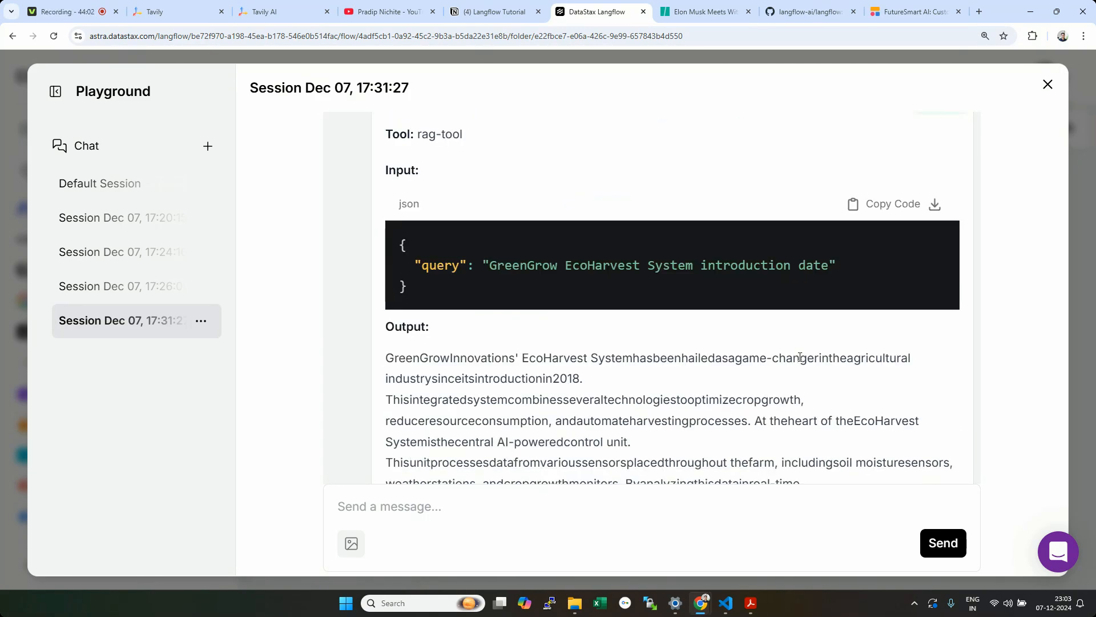
pyautogui.scroll(-15, 800, 357)
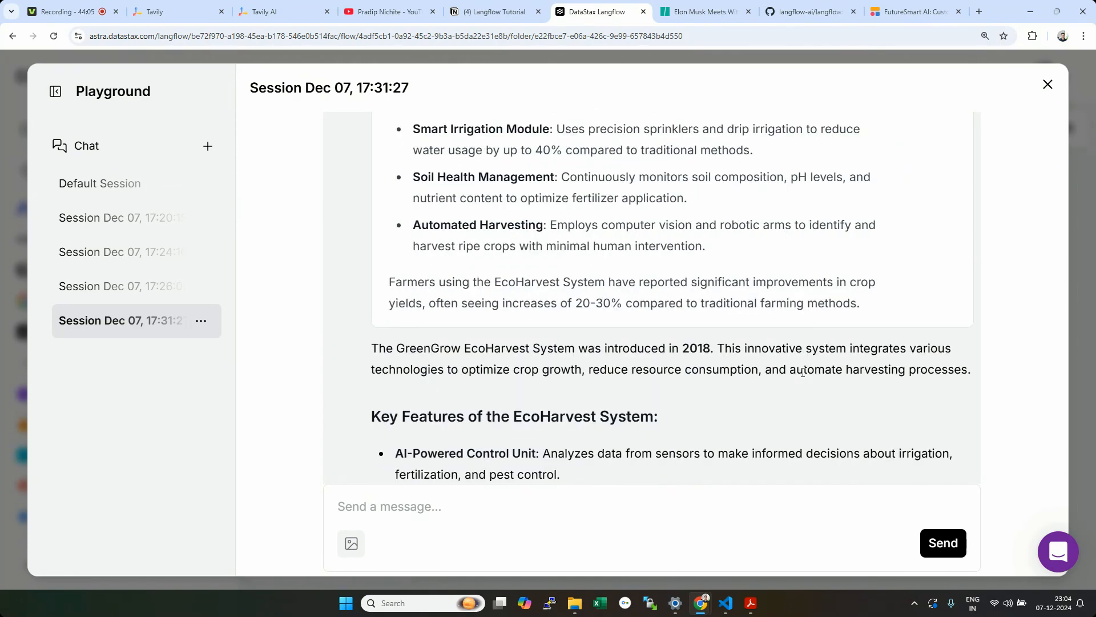
pyautogui.scroll(-5, 802, 372)
# Step: Close the Playground and pan around the flow, selecting the Tavily and RetrieverTool nodes
pyautogui.click(1048, 84)
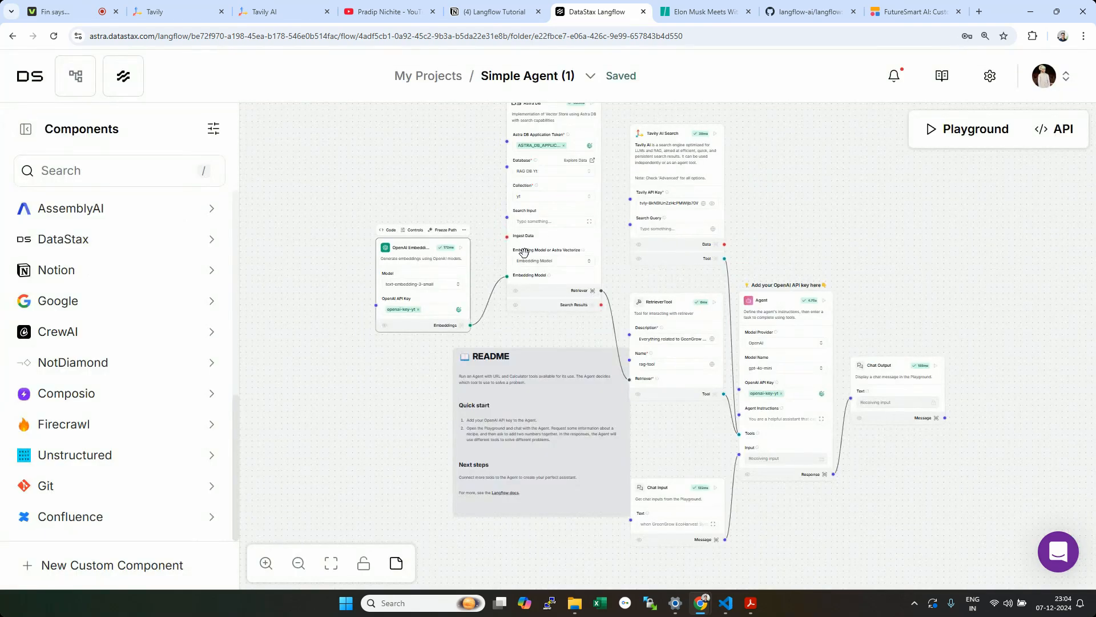
pyautogui.scroll(2, 830, 264)
pyautogui.moveTo(812, 228); pyautogui.dragTo(859, 160)
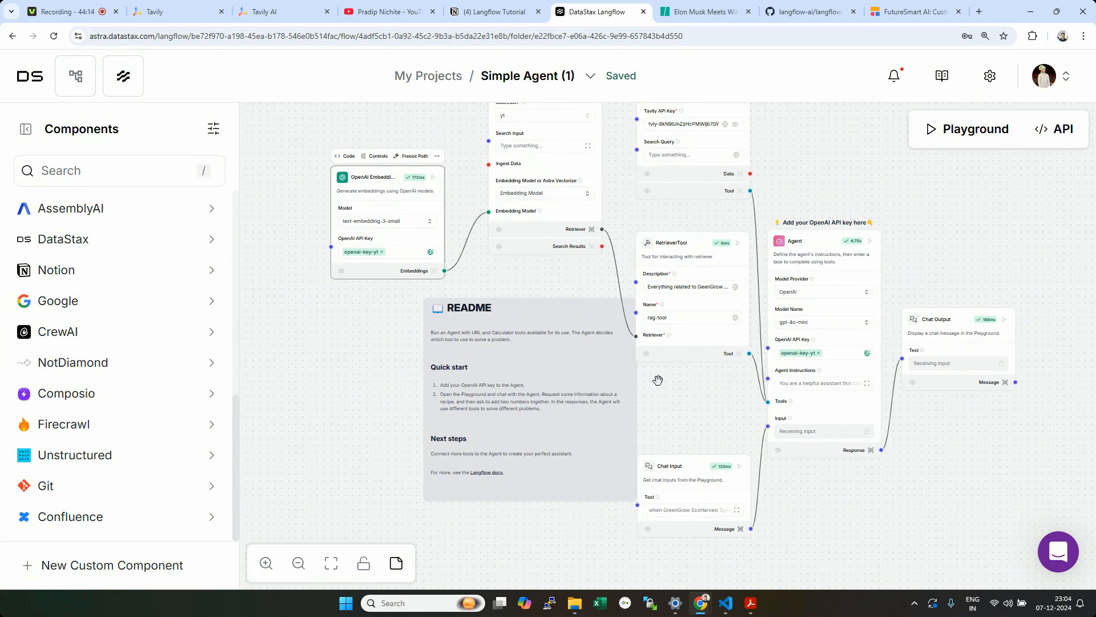
pyautogui.moveTo(658, 380); pyautogui.dragTo(639, 435)
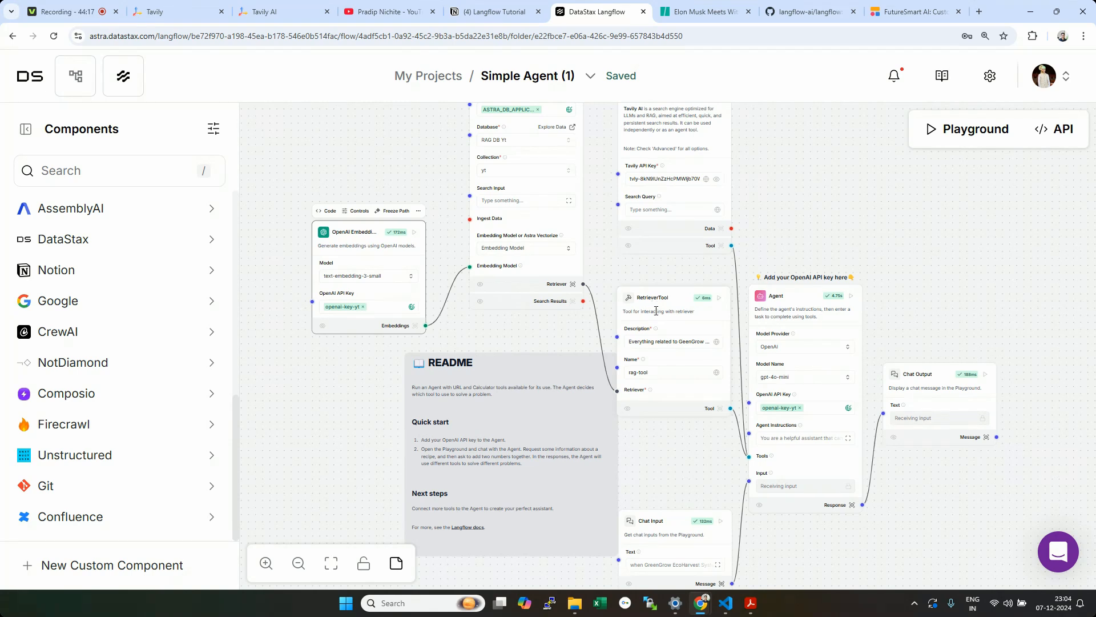
pyautogui.moveTo(634, 253); pyautogui.dragTo(631, 297)
pyautogui.click(660, 159)
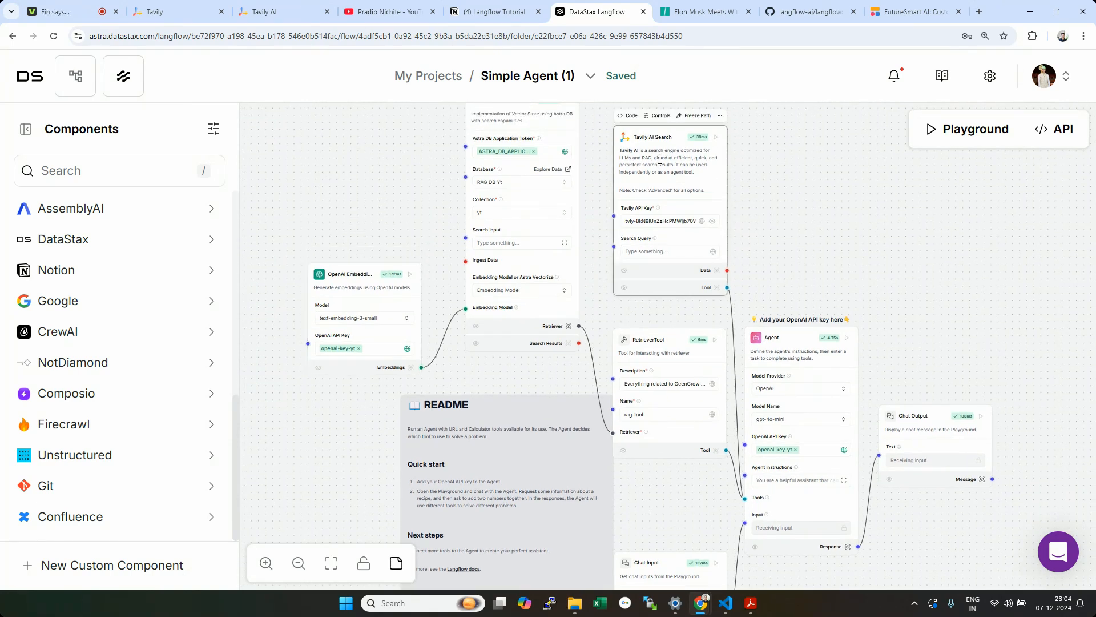
pyautogui.click(653, 354)
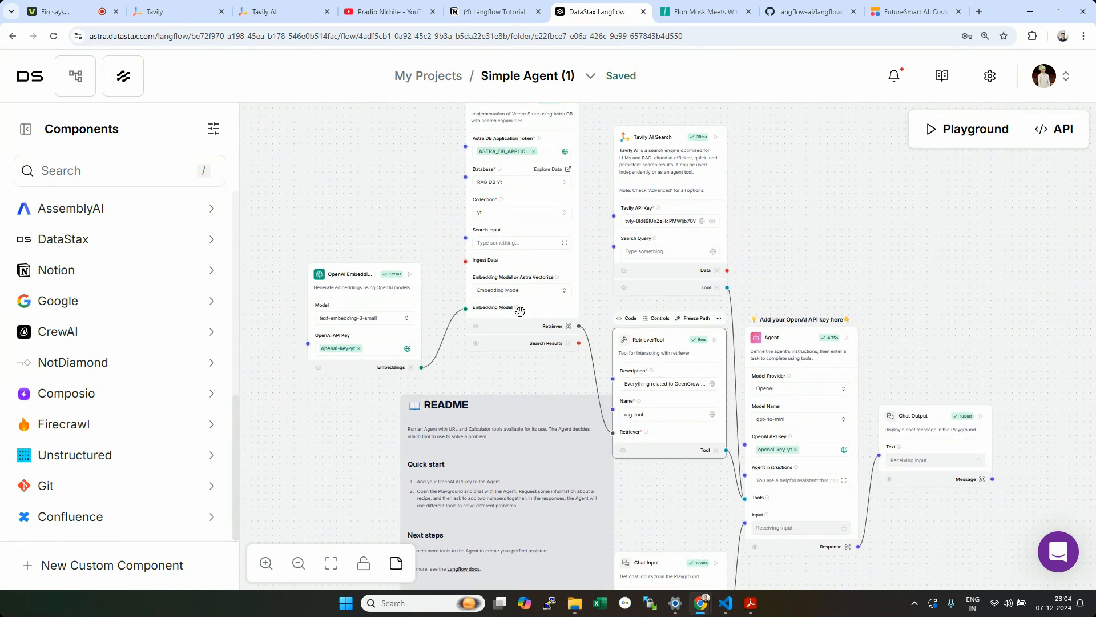
pyautogui.moveTo(825, 288); pyautogui.dragTo(831, 324)
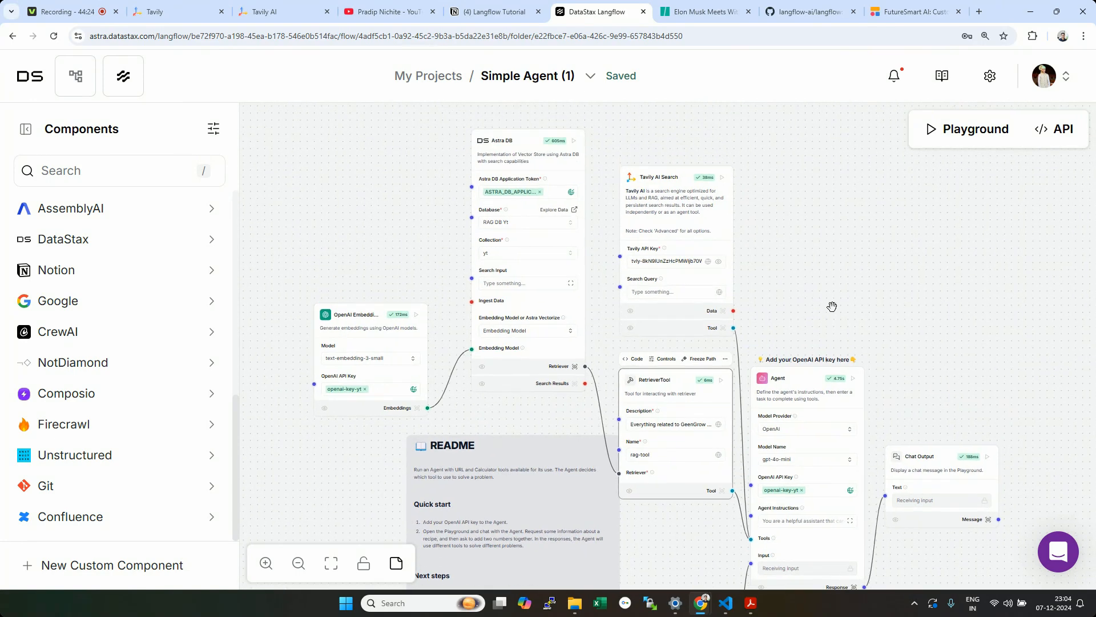
pyautogui.scroll(1, 833, 307)
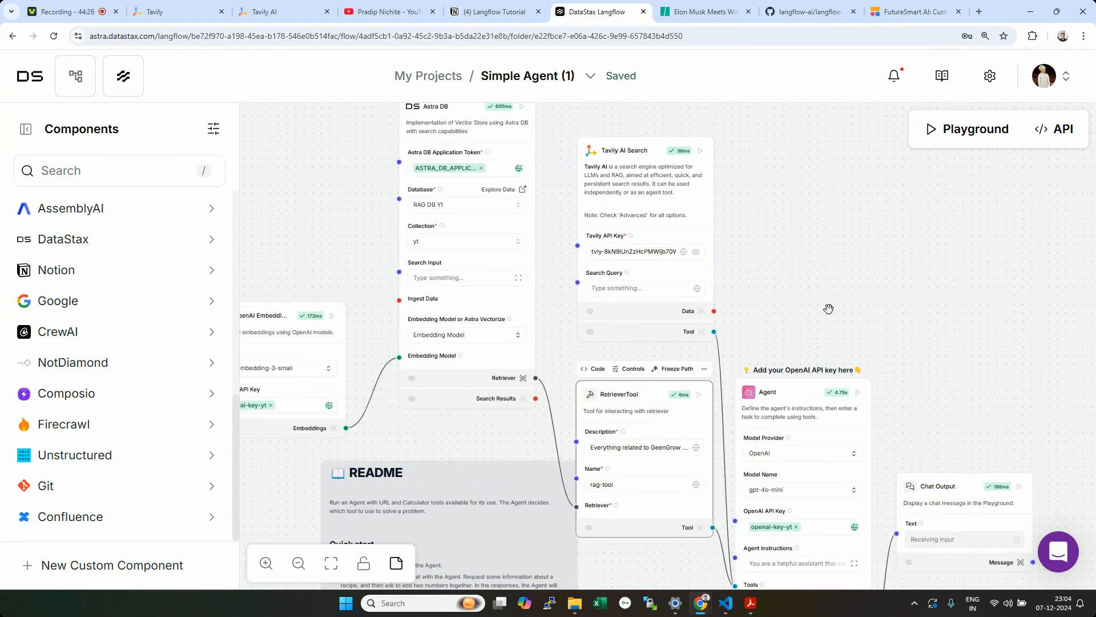
pyautogui.moveTo(829, 309); pyautogui.dragTo(920, 273)
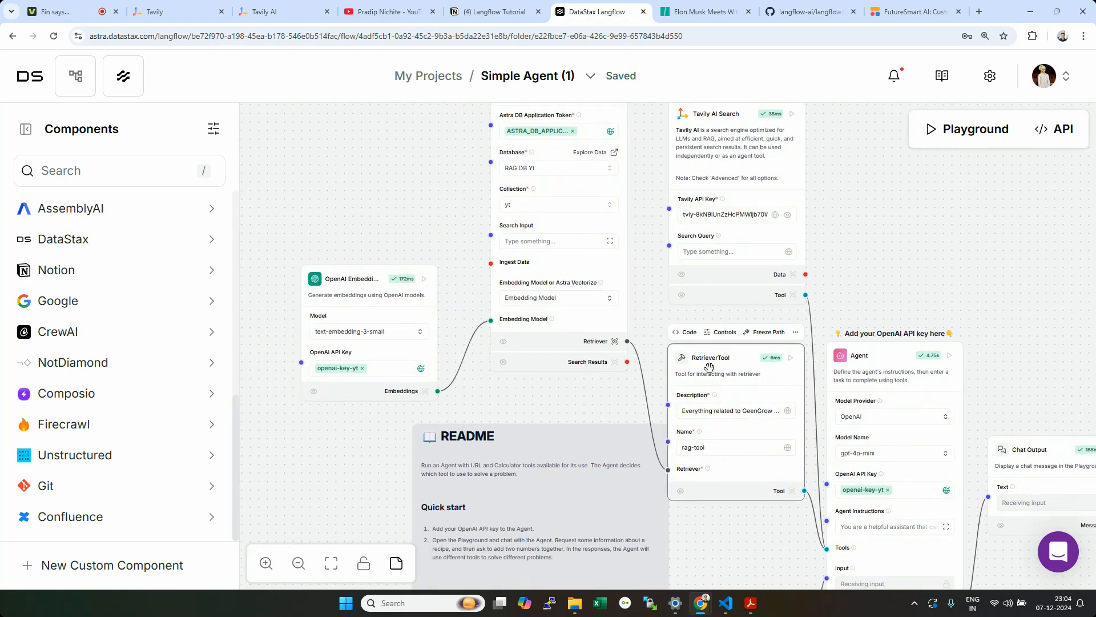
pyautogui.moveTo(911, 178); pyautogui.dragTo(810, 232)
# Step: Review the Tavily, RetrieverTool and Agent nodes, then open the flow's options menu
pyautogui.click(617, 189)
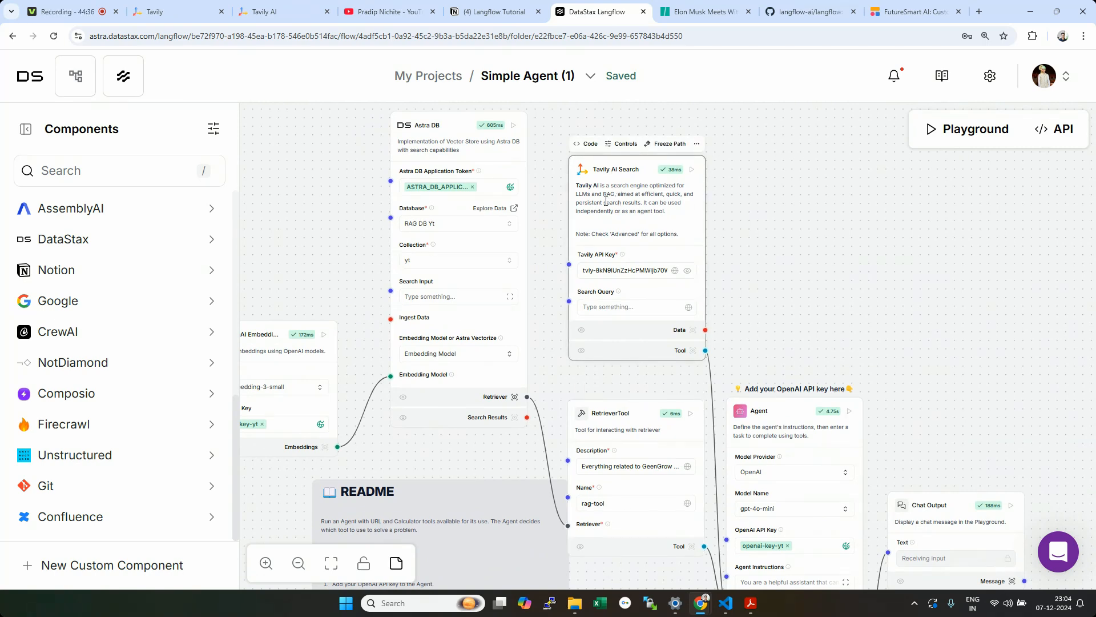
pyautogui.scroll(-4, 776, 310)
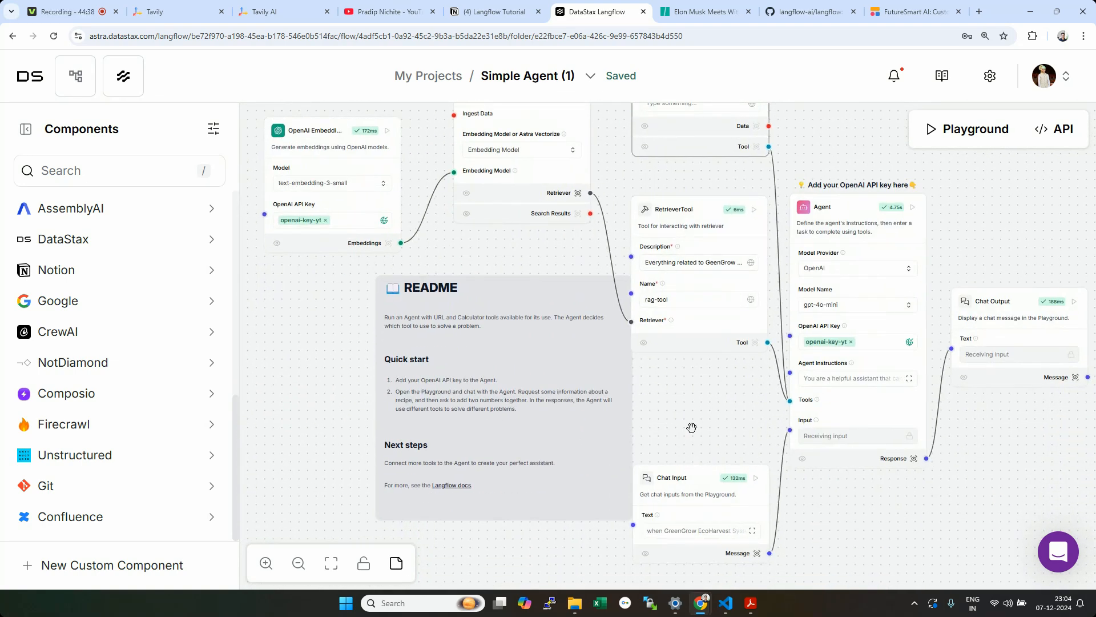
pyautogui.scroll(2, 691, 428)
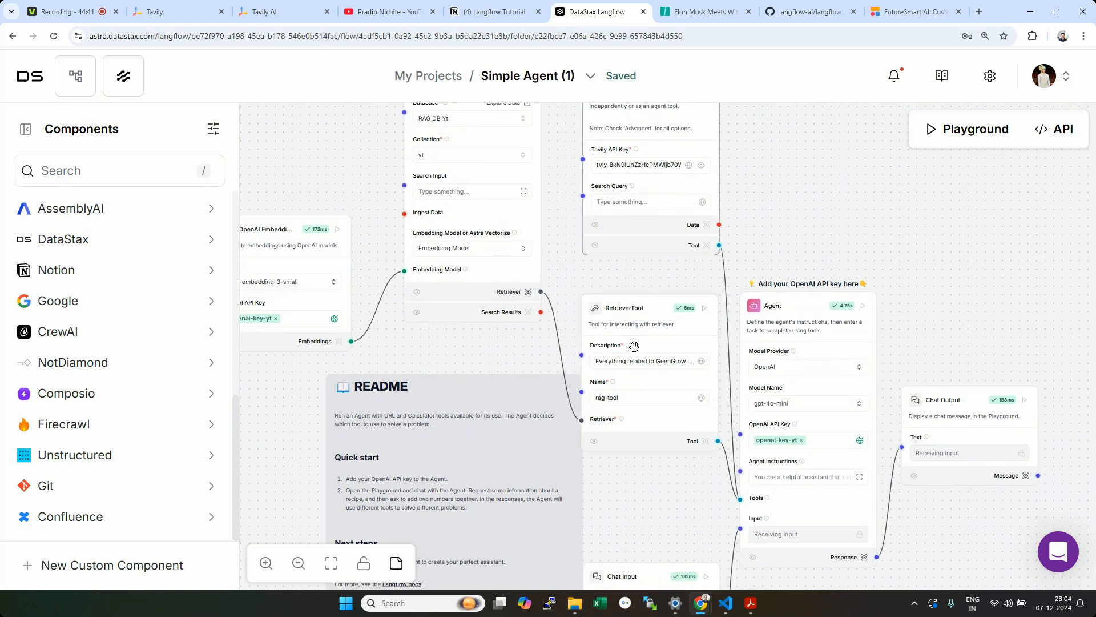
pyautogui.click(636, 326)
pyautogui.click(831, 345)
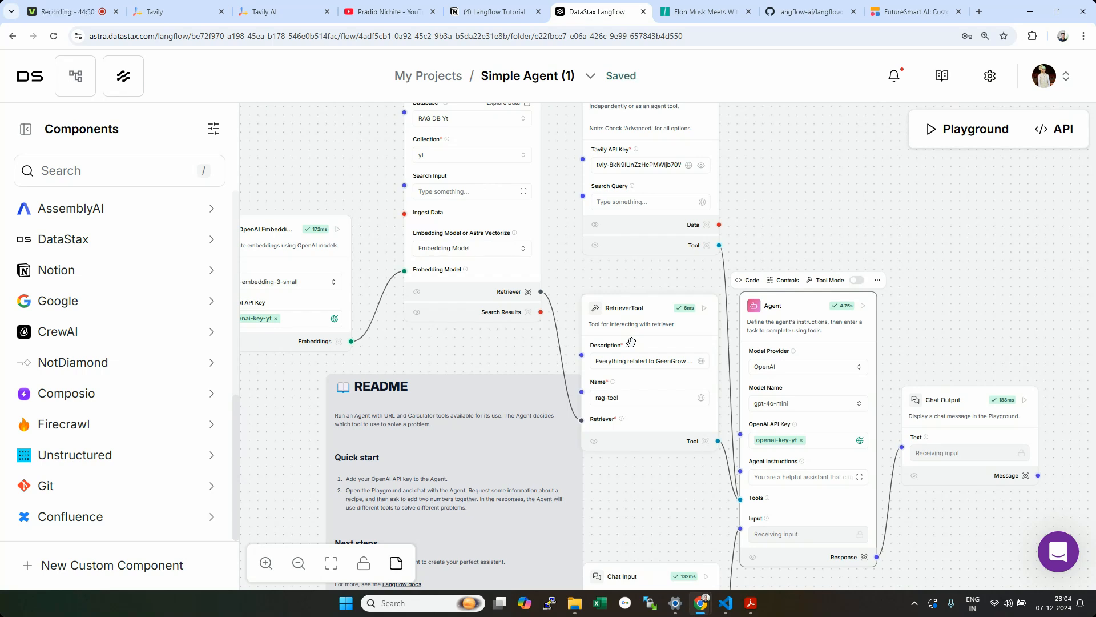
pyautogui.moveTo(770, 212); pyautogui.dragTo(833, 169)
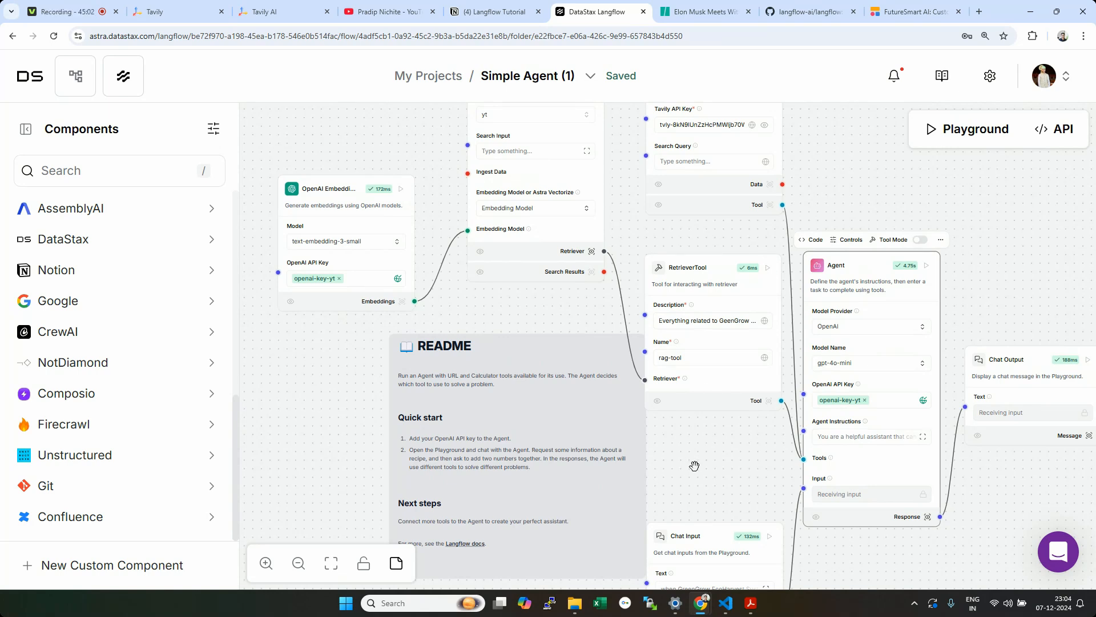
pyautogui.scroll(-2, 694, 466)
pyautogui.moveTo(695, 458); pyautogui.dragTo(669, 409)
pyautogui.click(665, 268)
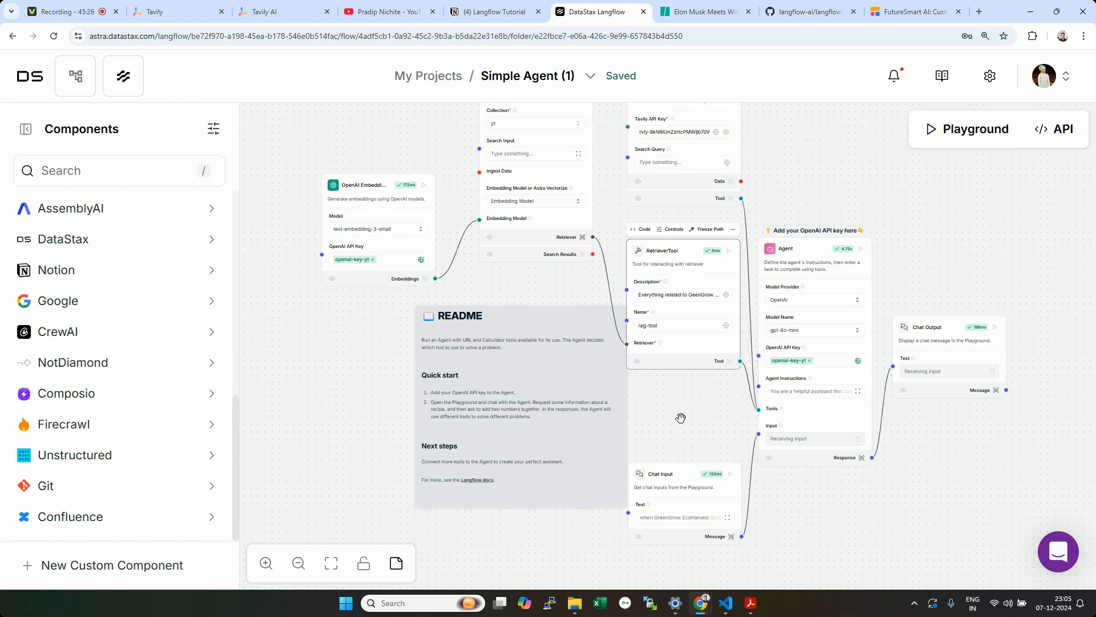
pyautogui.scroll(2, 680, 408)
pyautogui.scroll(2, 703, 459)
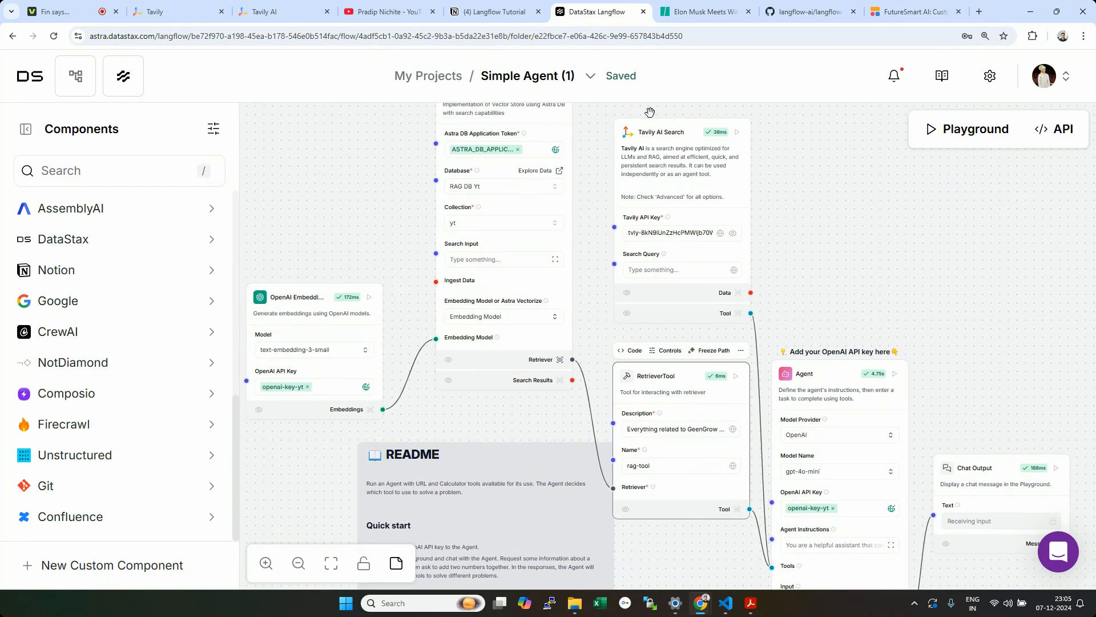
pyautogui.click(591, 78)
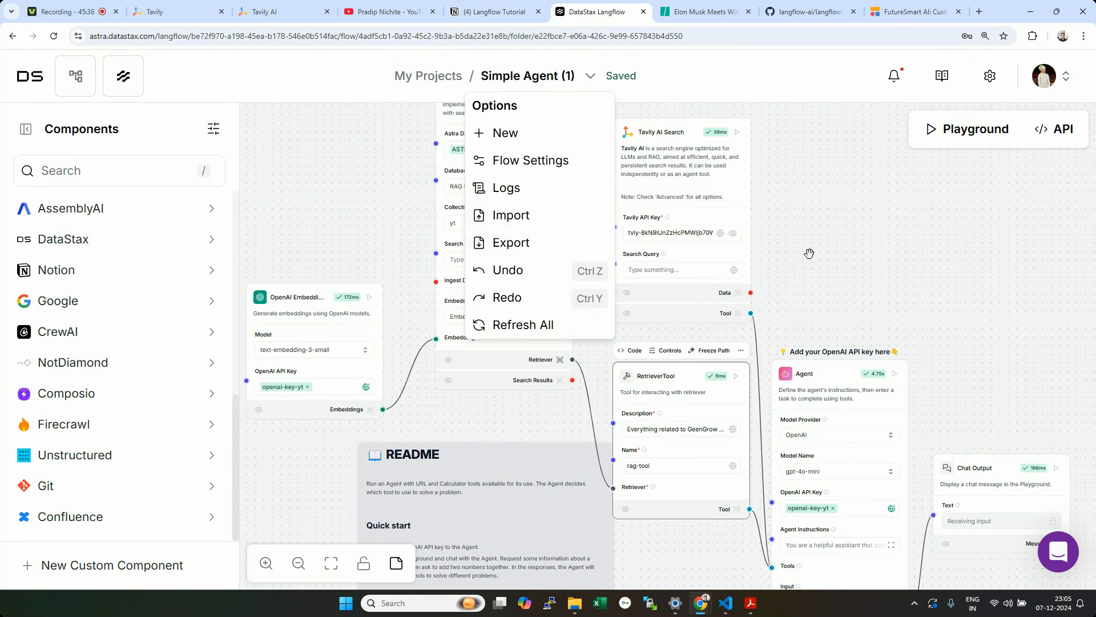
# Step: Check the Langflow Tutorial notes, then return and recentre the Simple Agent flow
pyautogui.click(496, 12)
pyautogui.scroll(-10, 1056, 514)
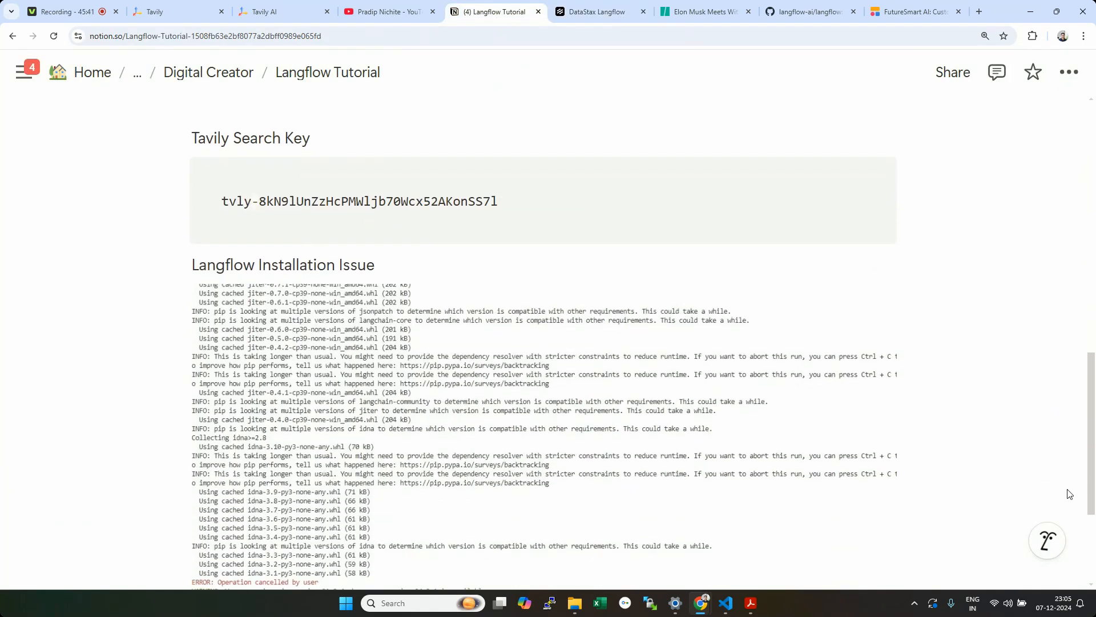
pyautogui.scroll(-3, 1057, 526)
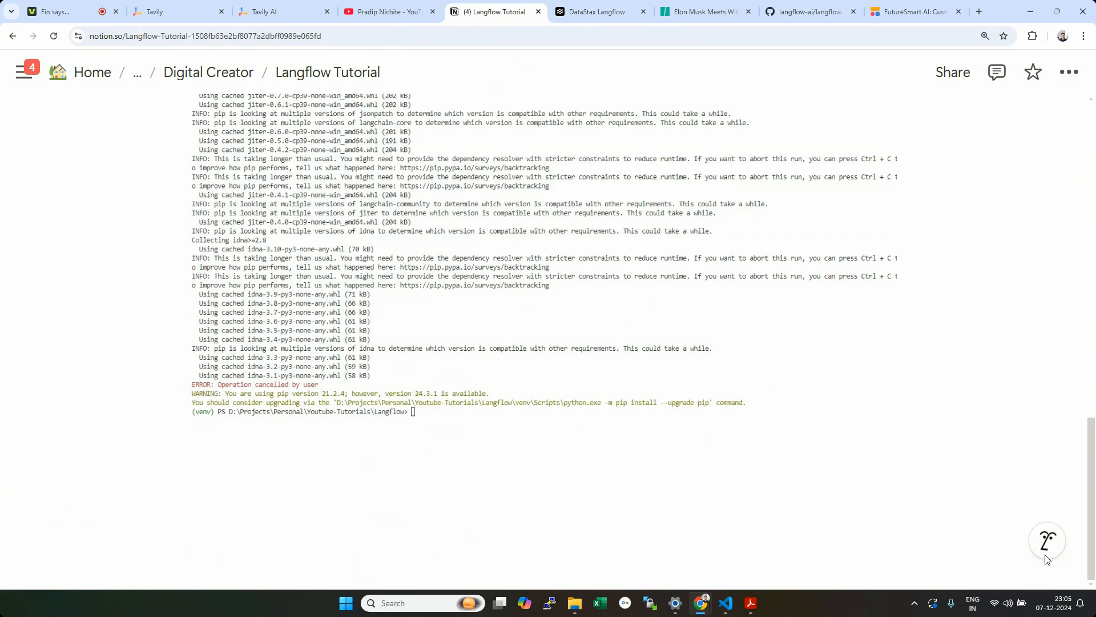
pyautogui.click(597, 12)
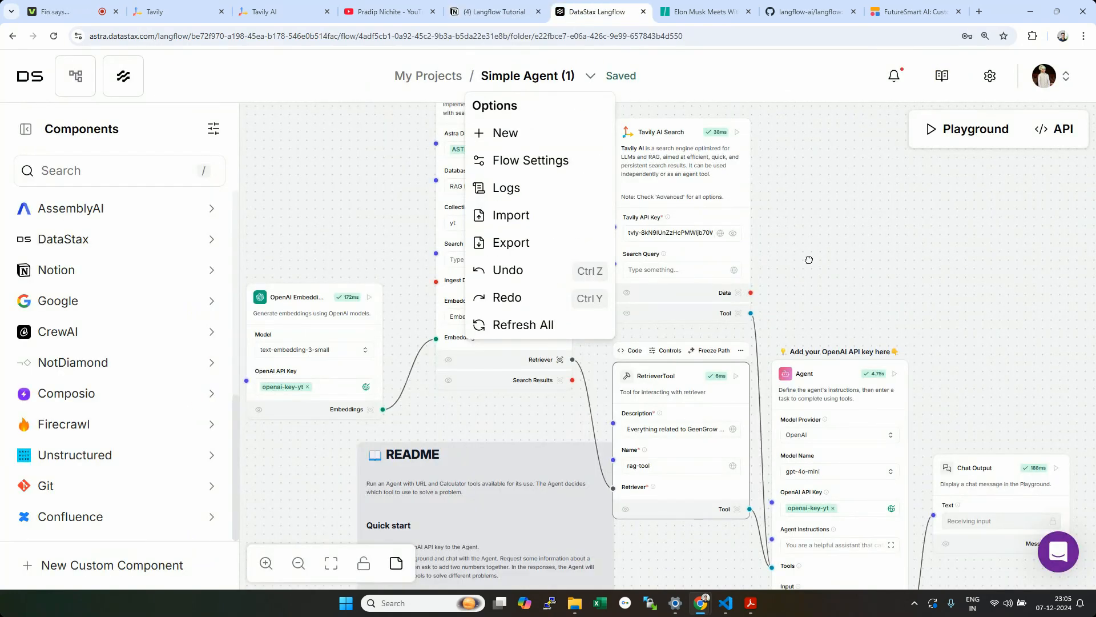
pyautogui.scroll(-5, 809, 260)
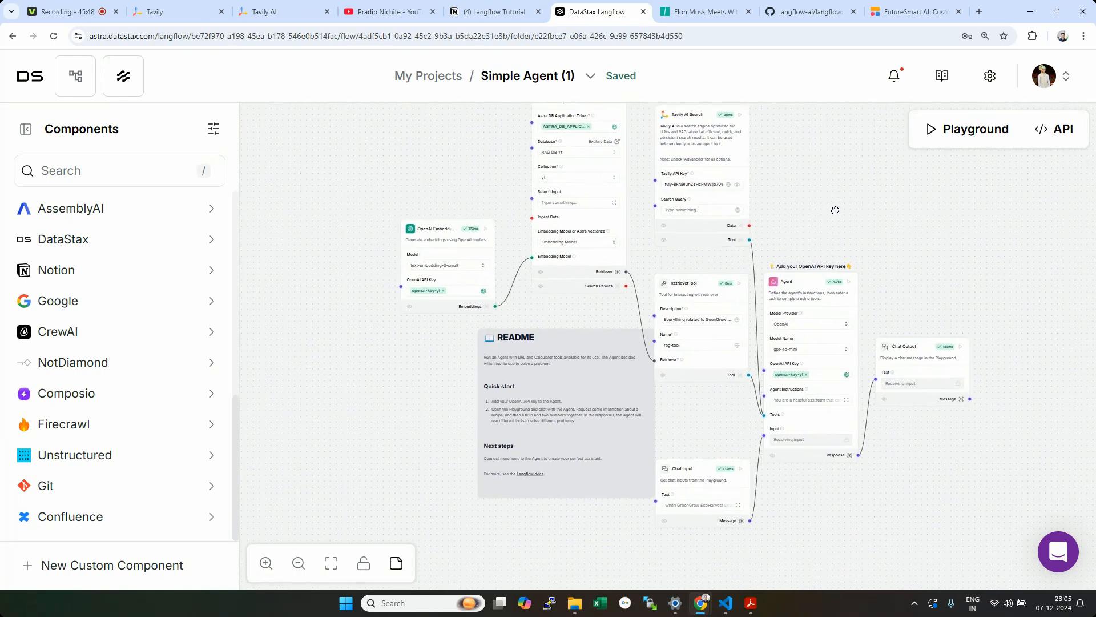
pyautogui.moveTo(835, 210); pyautogui.dragTo(825, 262)
pyautogui.scroll(3, 822, 269)
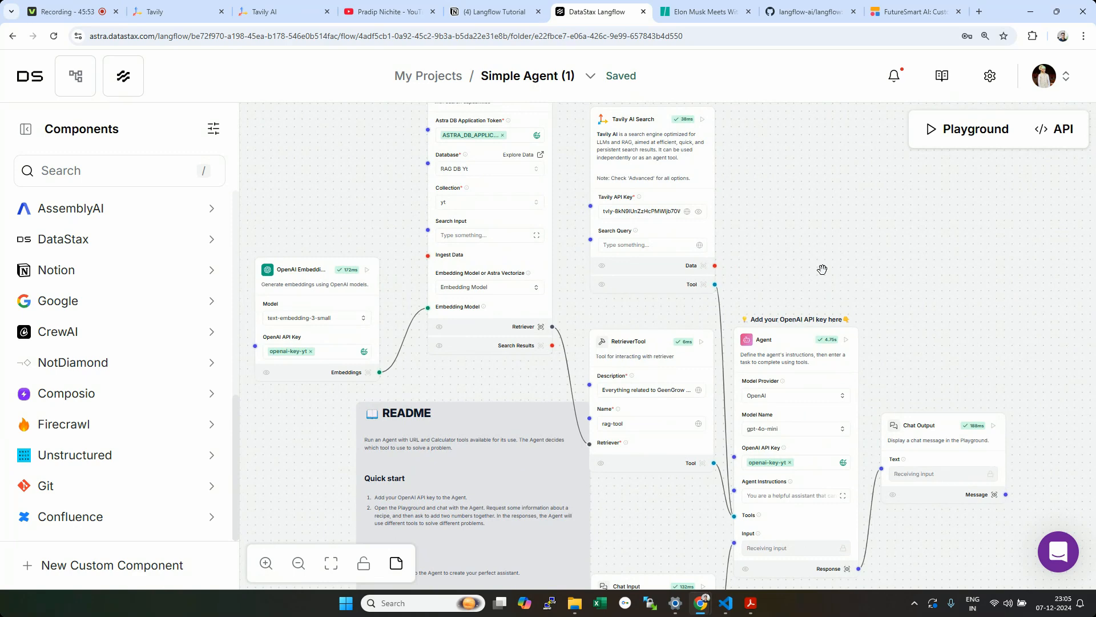
pyautogui.scroll(3, 93, 269)
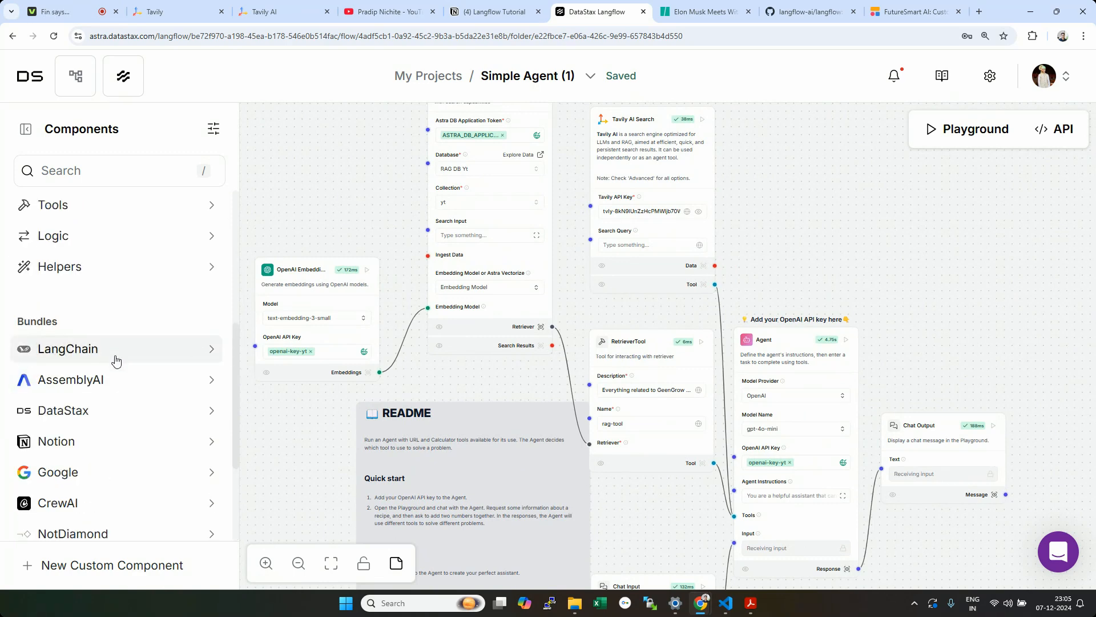
# Step: Zoom over the whole flow, then save it and go to My Projects
pyautogui.scroll(-3, 240, 434)
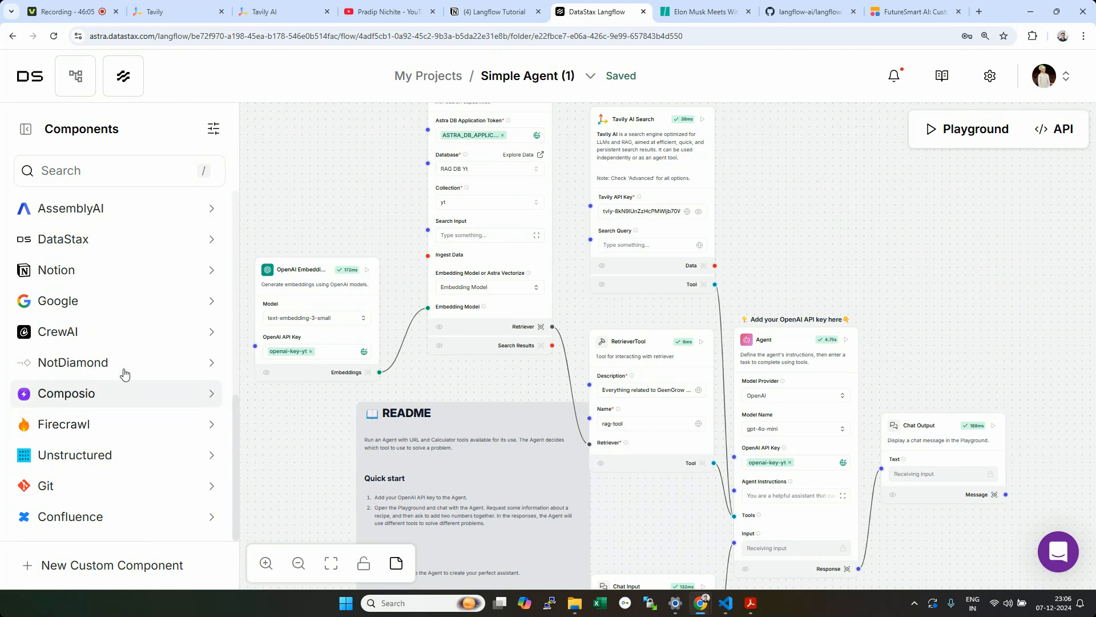
pyautogui.scroll(4, 180, 350)
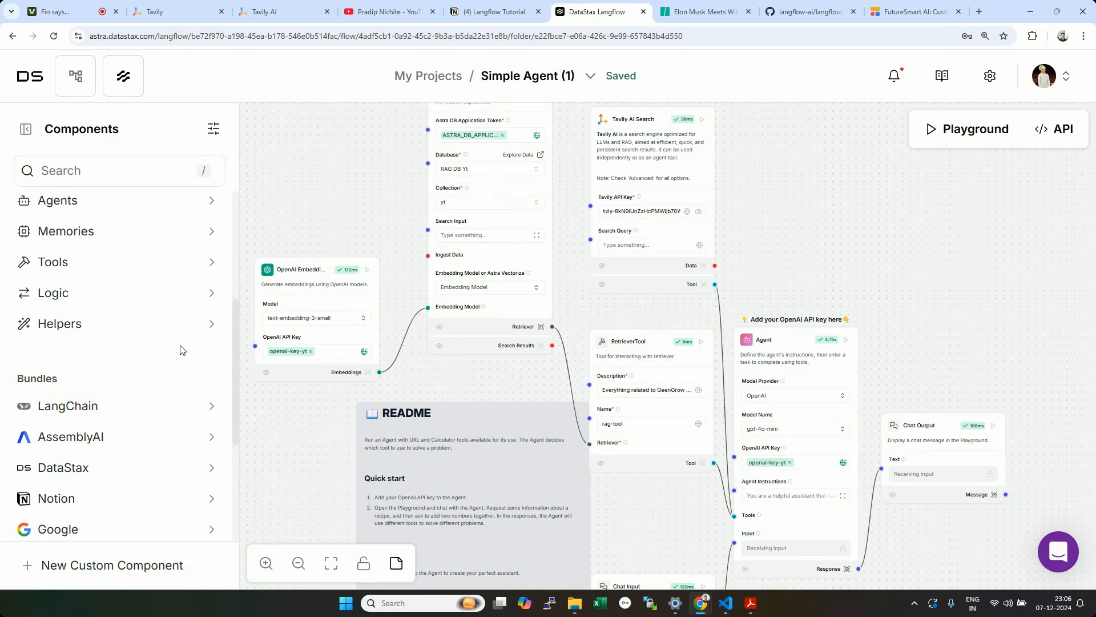
pyautogui.scroll(3, 181, 348)
pyautogui.scroll(-1, 889, 289)
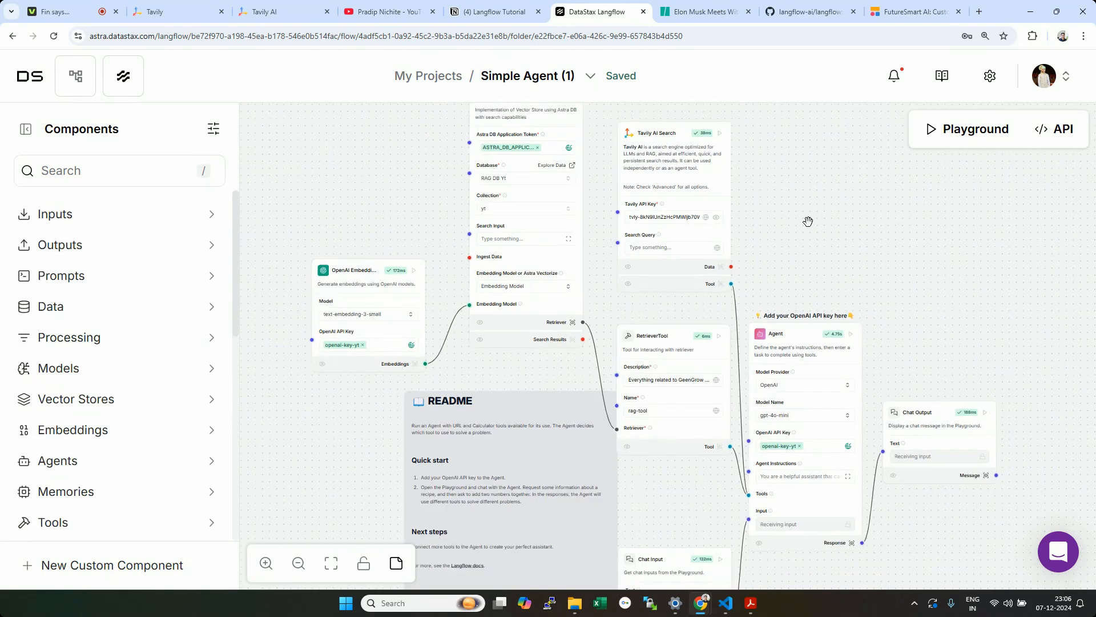
pyautogui.moveTo(808, 221); pyautogui.dragTo(842, 229)
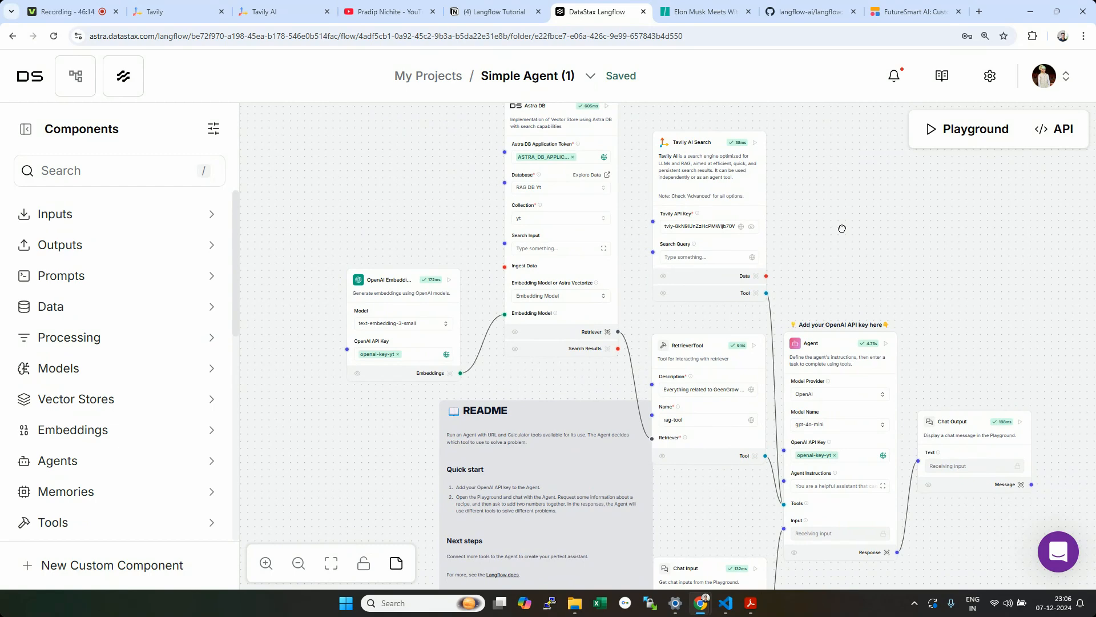
pyautogui.click(428, 75)
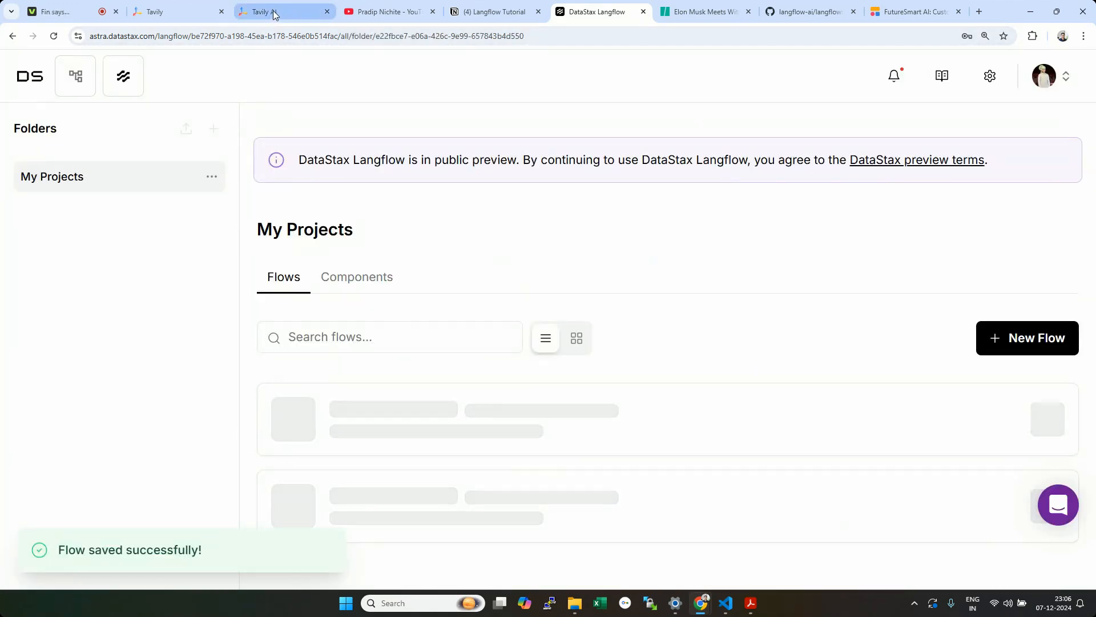
# Step: Return to the Langflow Tutorial notes and highlight the RAG flow topic
pyautogui.click(494, 11)
pyautogui.scroll(3, 543, 343)
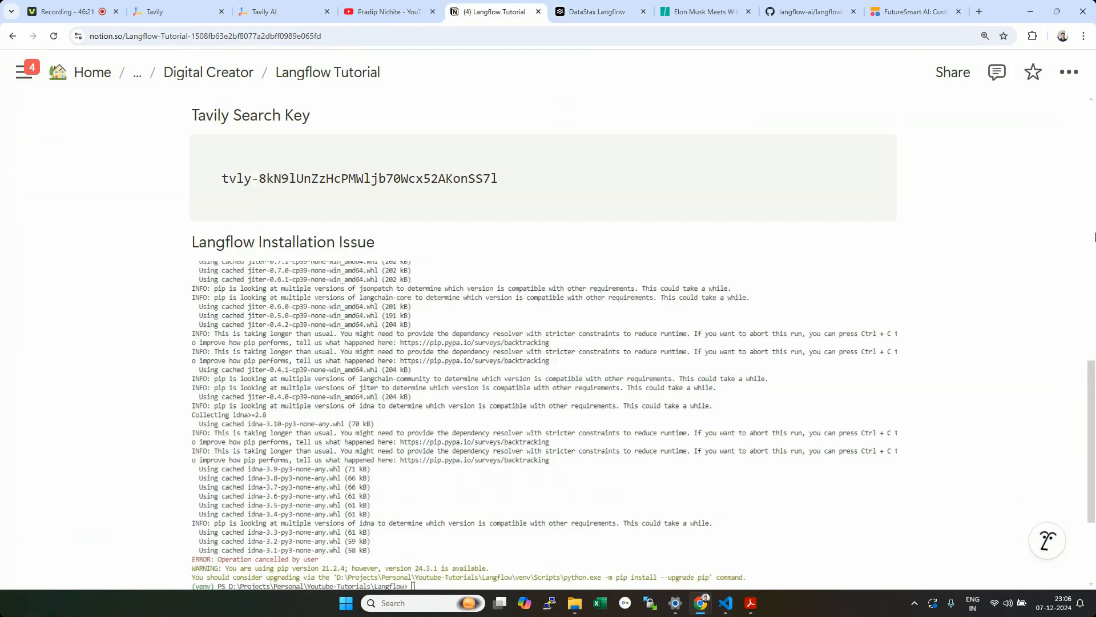
pyautogui.scroll(10, 1094, 237)
pyautogui.moveTo(457, 260); pyautogui.dragTo(223, 274)
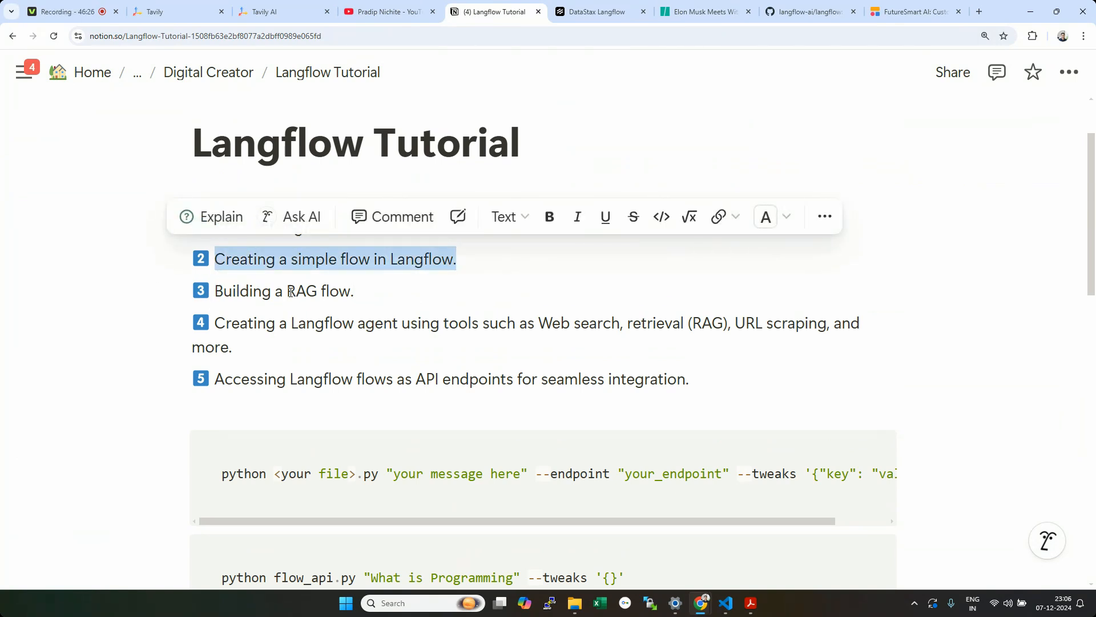
pyautogui.moveTo(290, 292); pyautogui.dragTo(362, 294)
pyautogui.click(370, 294)
# Step: Highlight the agent and simple-flow topics, then move to the YouTube videos page
pyautogui.moveTo(235, 349); pyautogui.dragTo(215, 335)
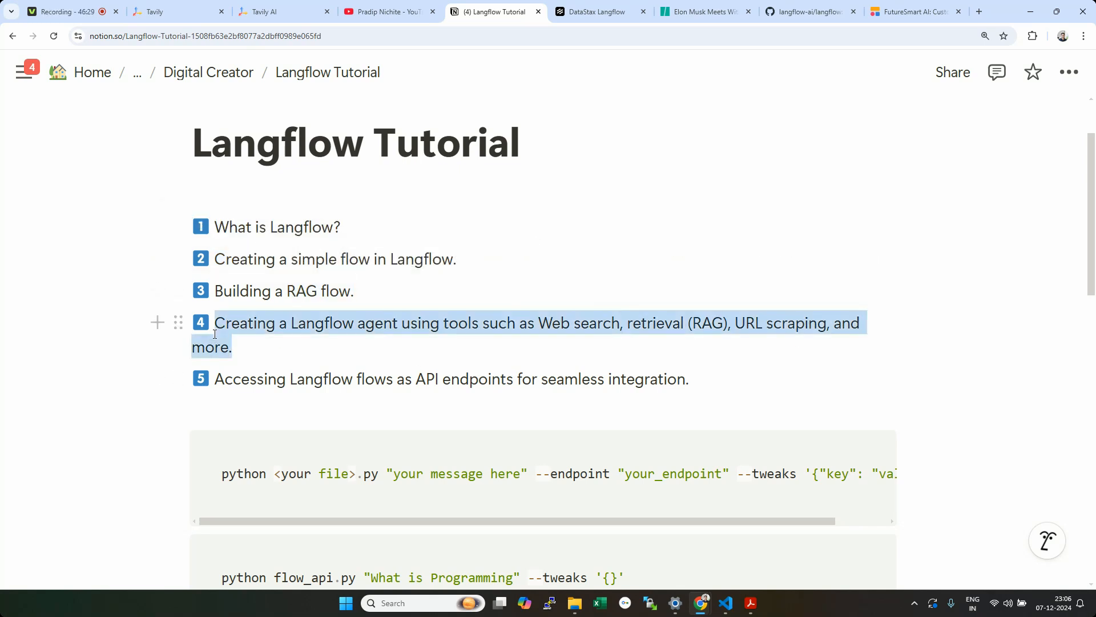
pyautogui.click(263, 380)
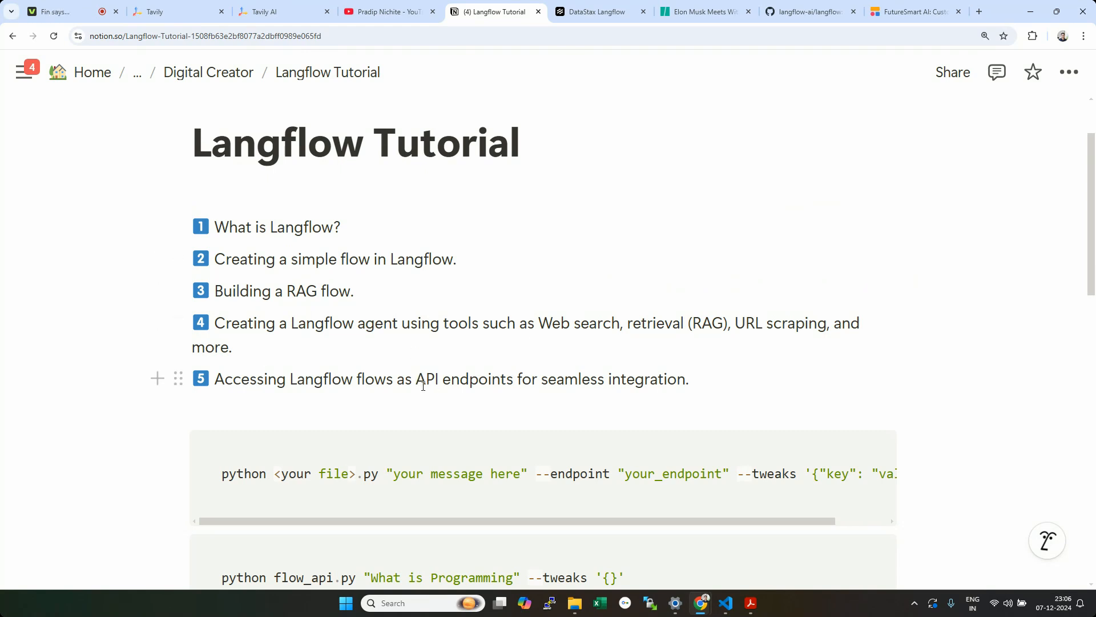
pyautogui.moveTo(458, 260); pyautogui.dragTo(256, 260)
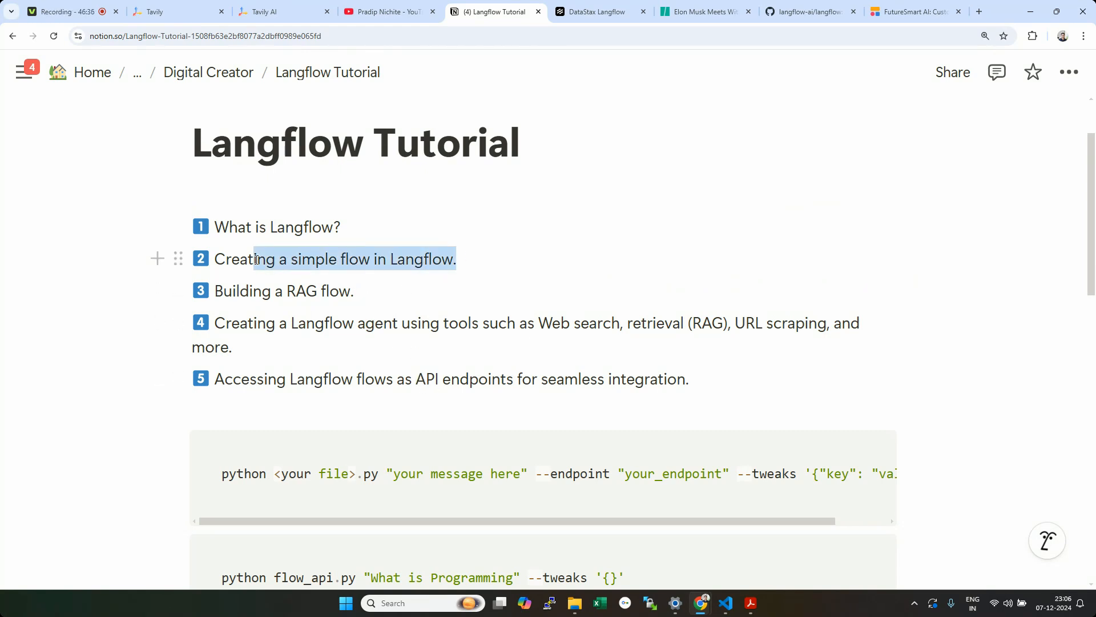
pyautogui.click(266, 323)
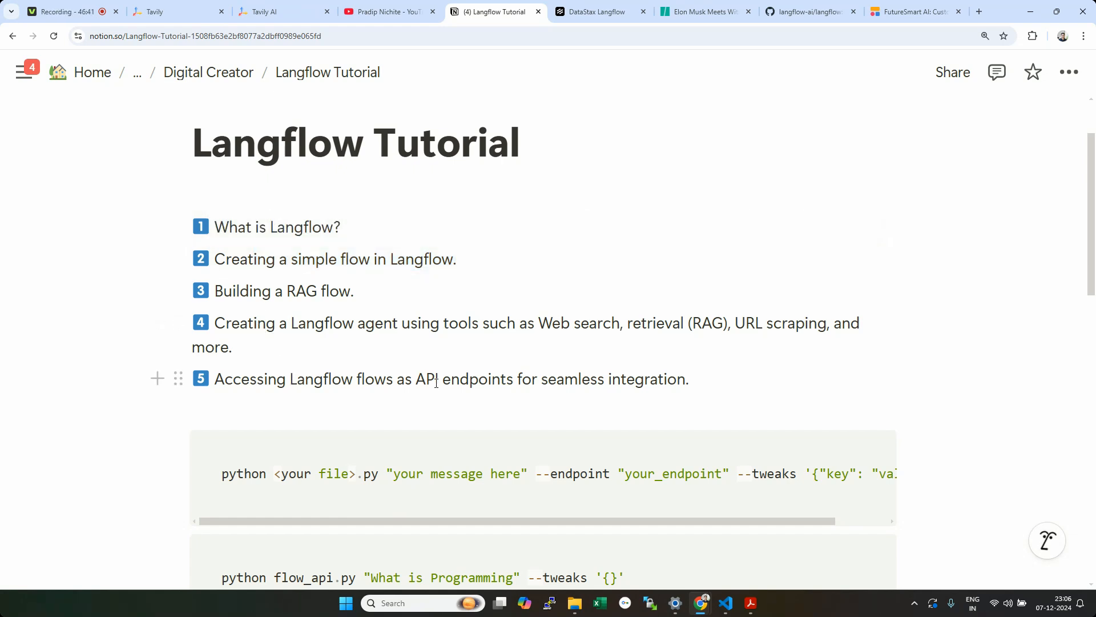
pyautogui.scroll(2, 581, 328)
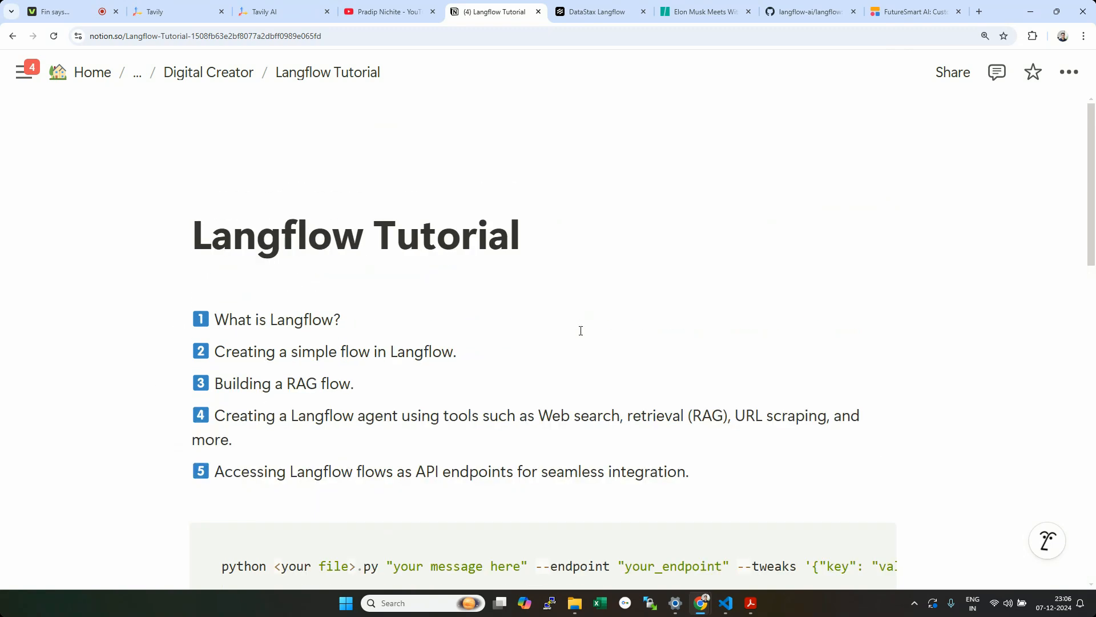
pyautogui.click(393, 12)
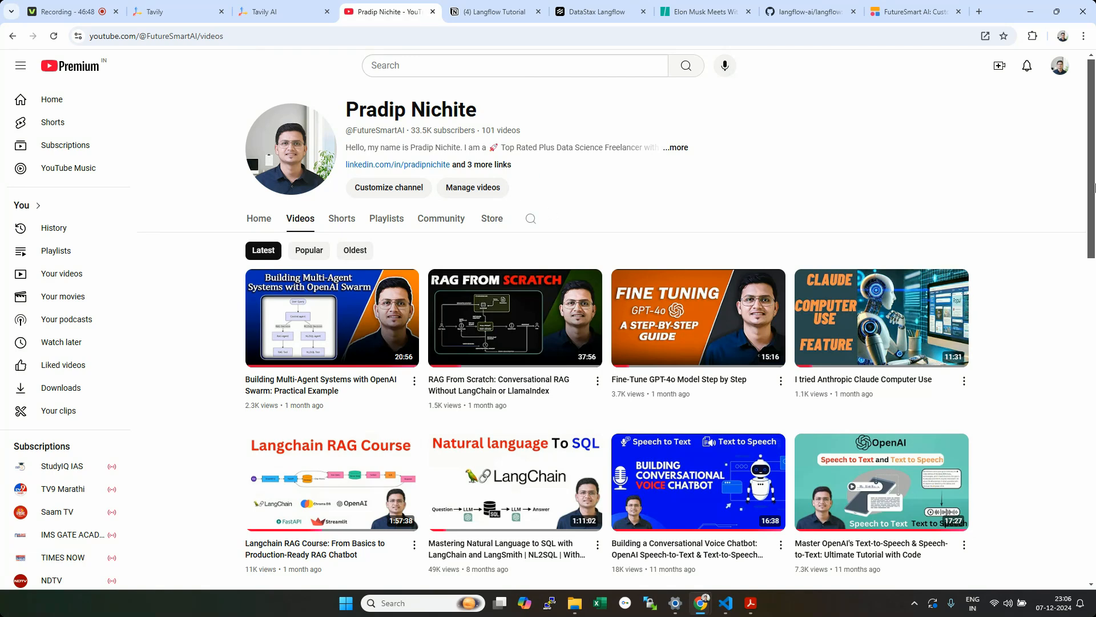
pyautogui.moveTo(1094, 187); pyautogui.dragTo(1094, 221)
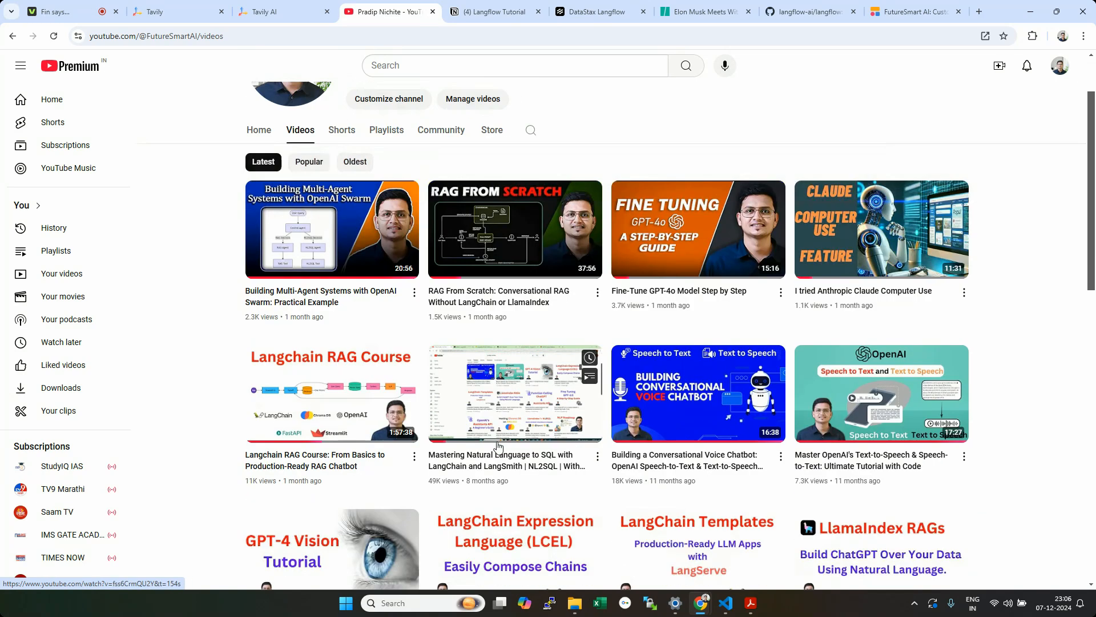
pyautogui.scroll(1, 498, 450)
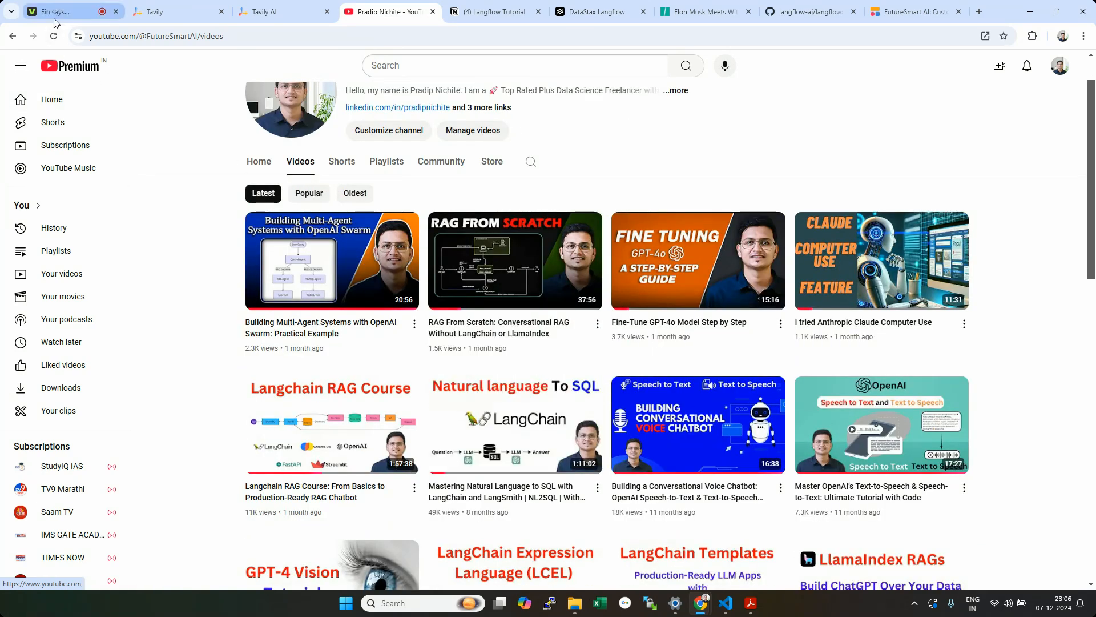